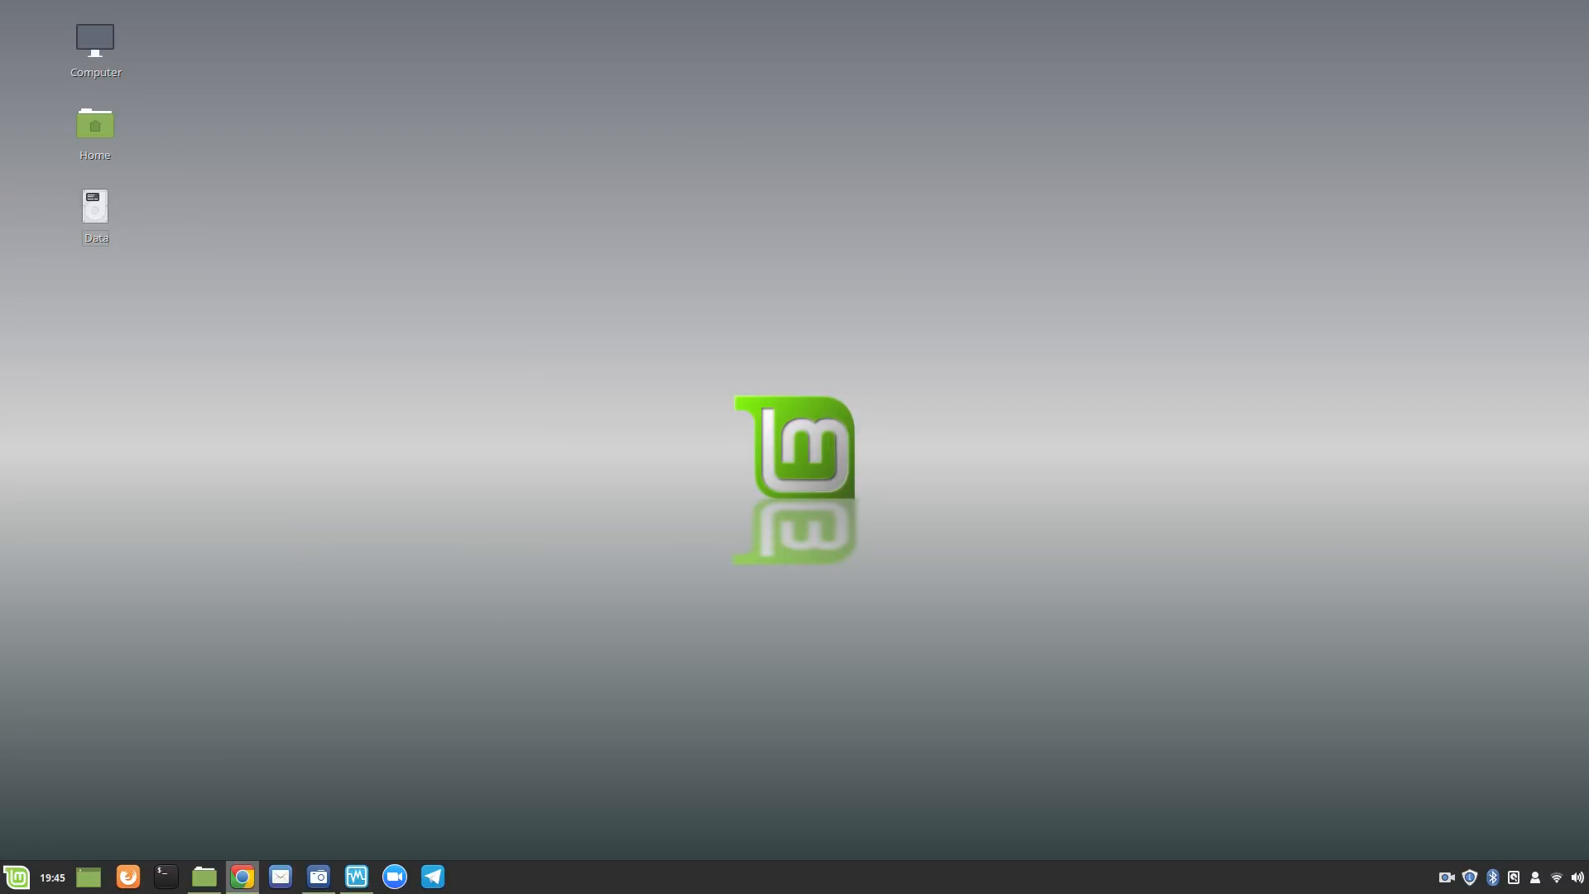
Bring the browser with the tutorial video into view, scroll through it, then move it off-screen.
{"action": "left_click_drag", "start_coordinate": [1588, 10], "coordinate": [446, 1]}
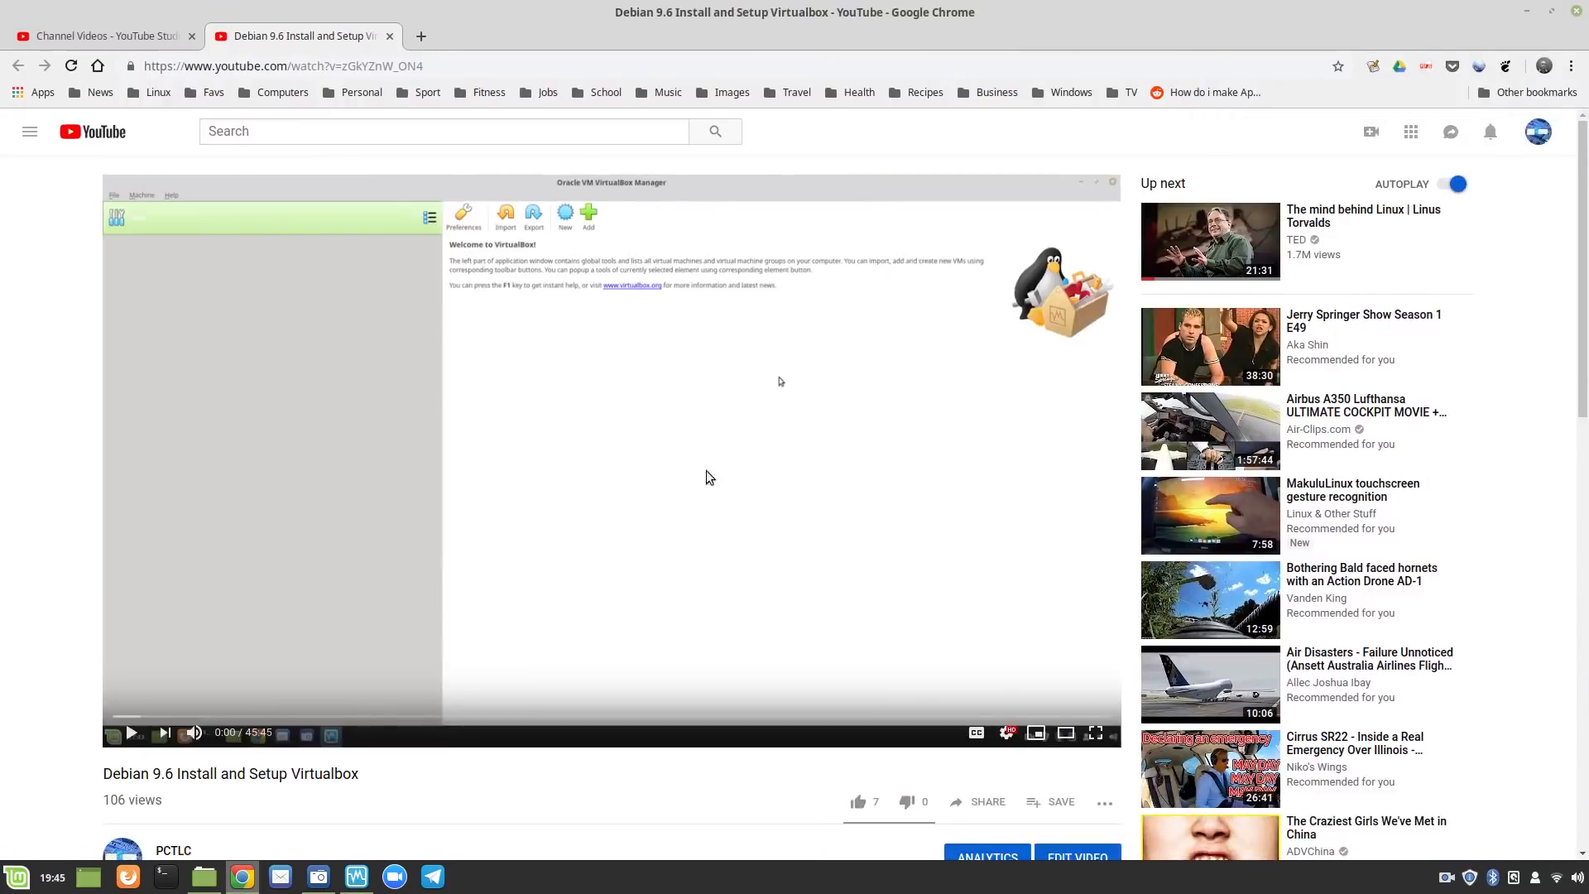
{"action": "scroll", "coordinate": [489, 612], "scroll_direction": "down", "scroll_amount": 5}
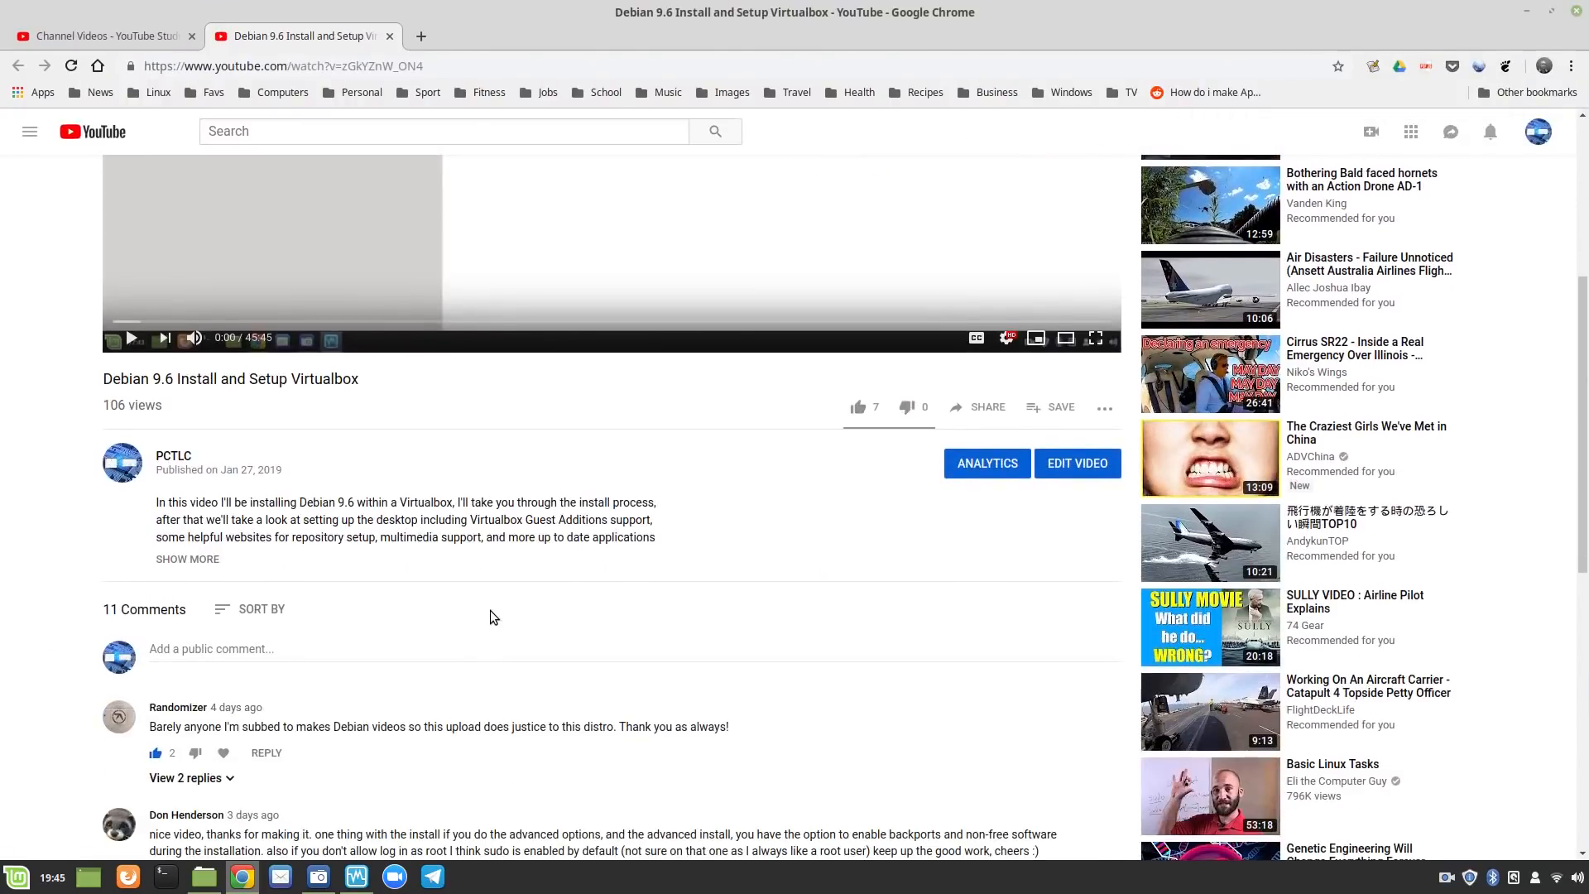
{"action": "scroll", "coordinate": [657, 553], "scroll_direction": "up", "scroll_amount": 1}
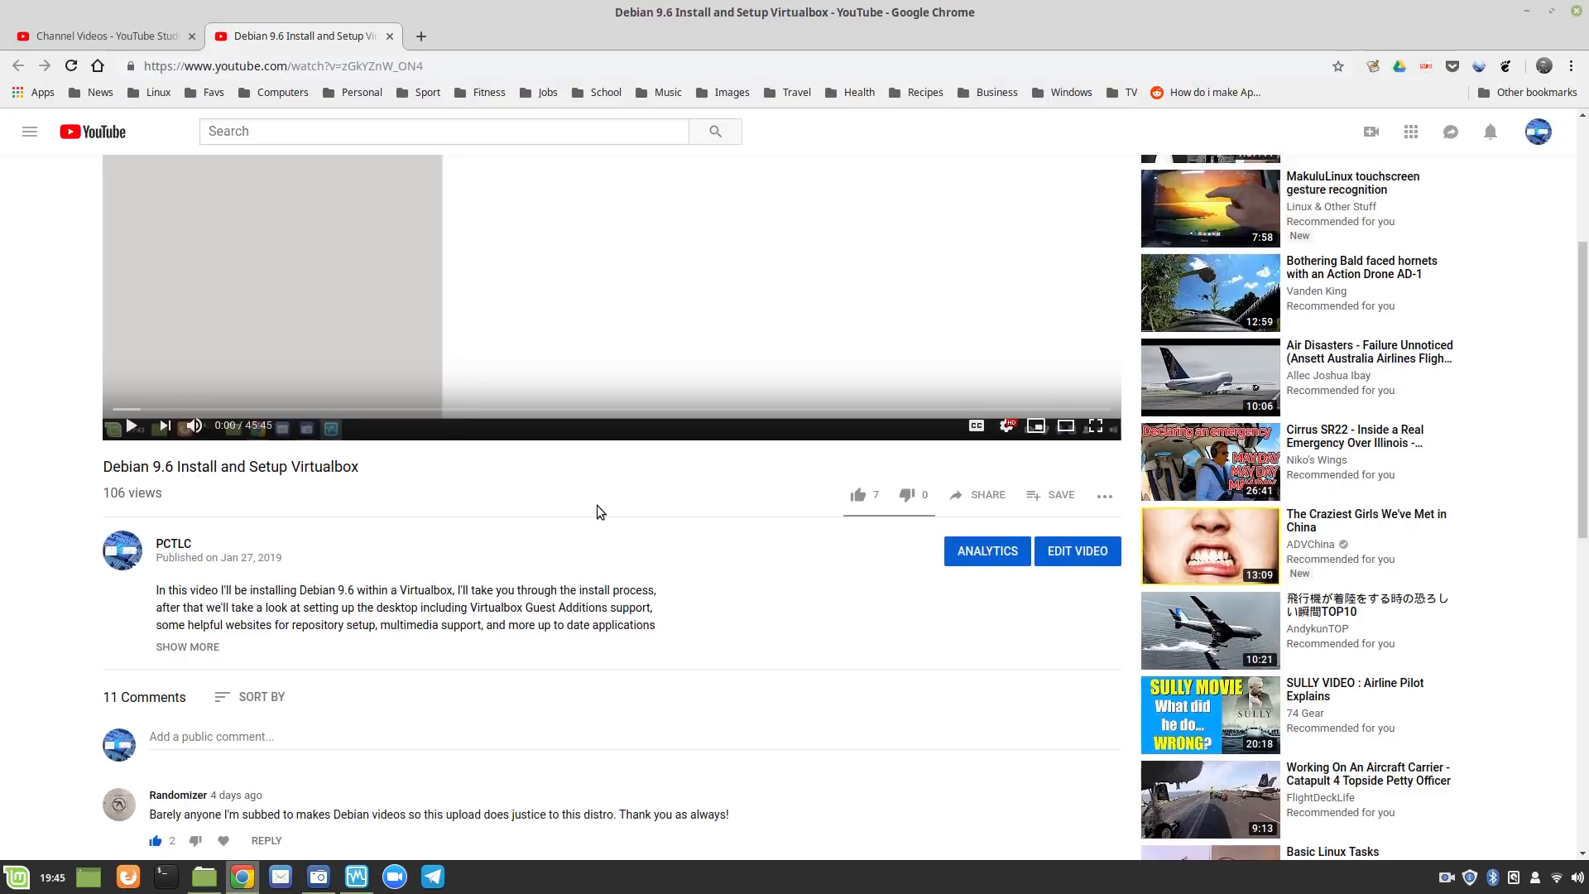
{"action": "scroll", "coordinate": [598, 505], "scroll_direction": "down", "scroll_amount": 2}
{"action": "scroll", "coordinate": [600, 511], "scroll_direction": "down", "scroll_amount": 3}
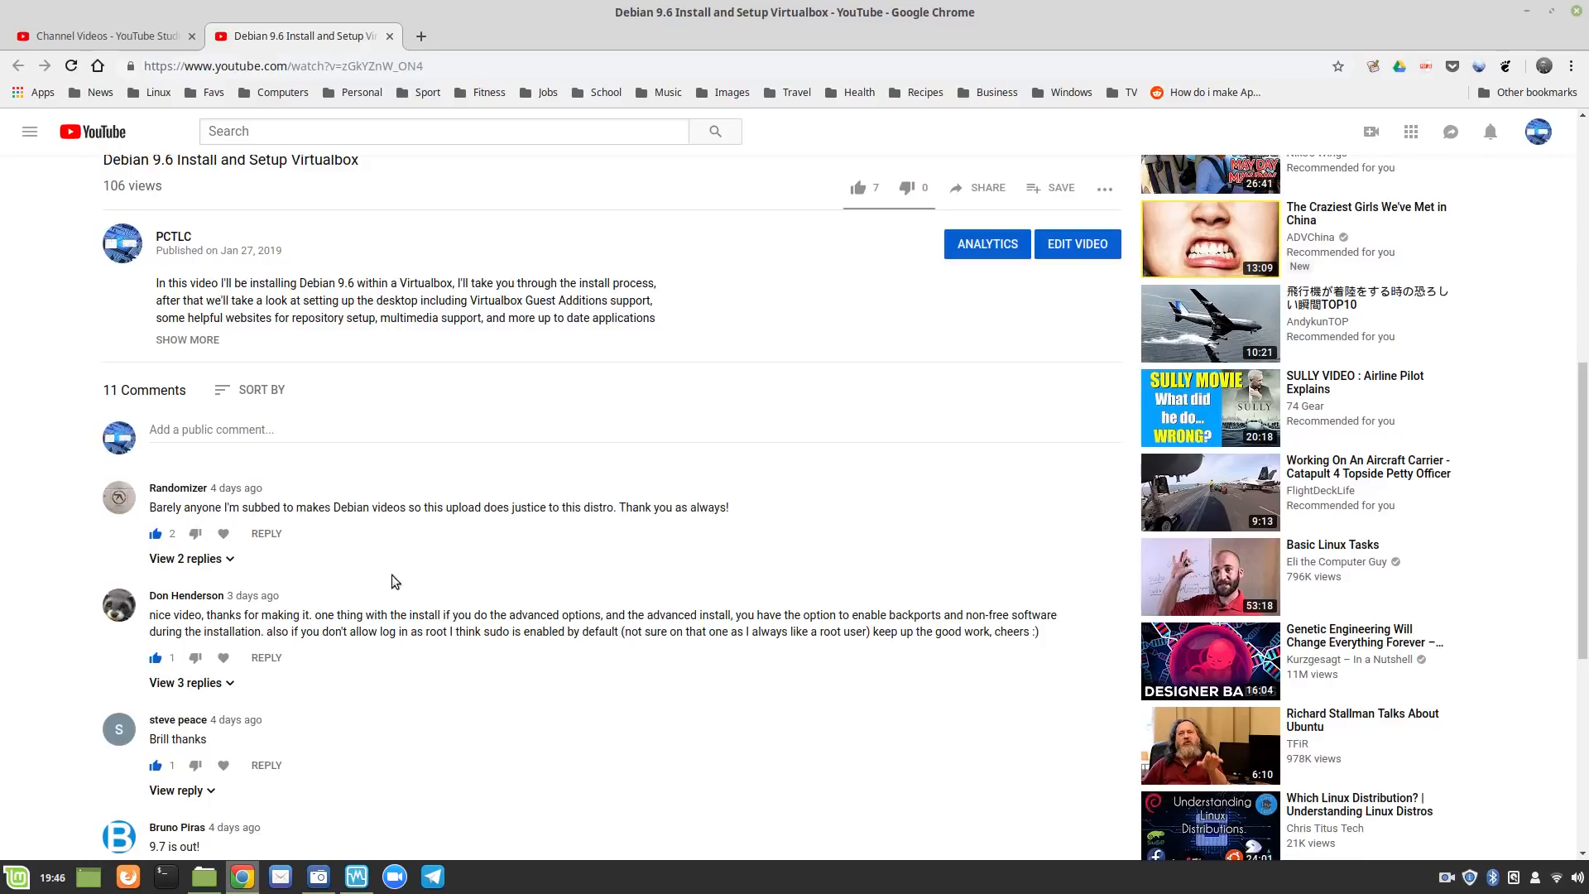
{"action": "scroll", "coordinate": [436, 508], "scroll_direction": "down", "scroll_amount": 2}
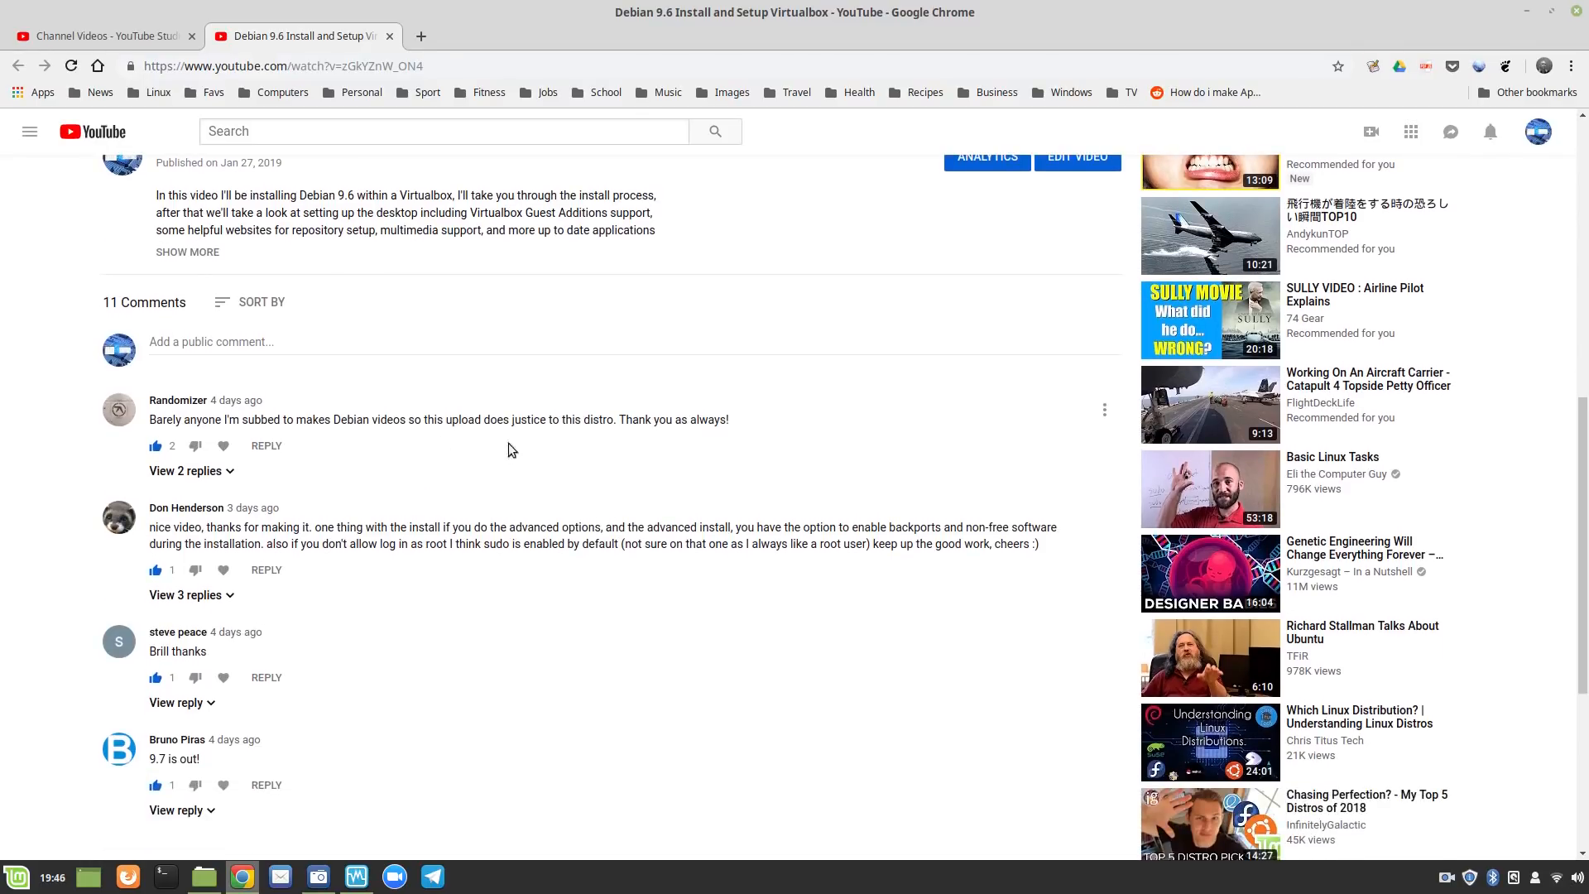
{"action": "scroll", "coordinate": [508, 468], "scroll_direction": "down", "scroll_amount": 3}
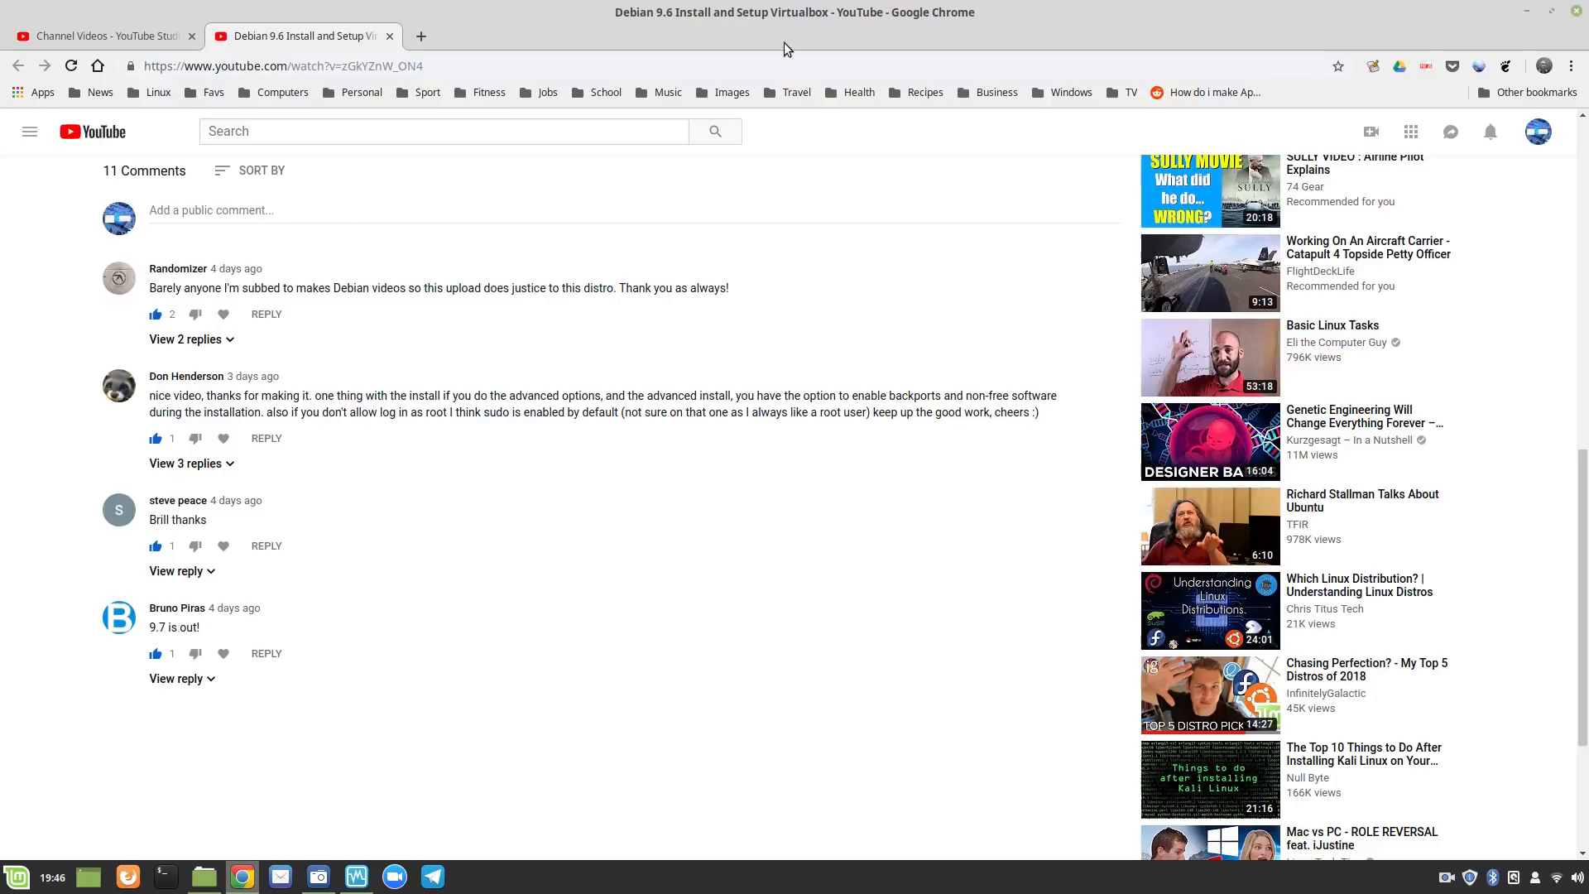
{"action": "left_click_drag", "start_coordinate": [730, 22], "coordinate": [1588, 231]}
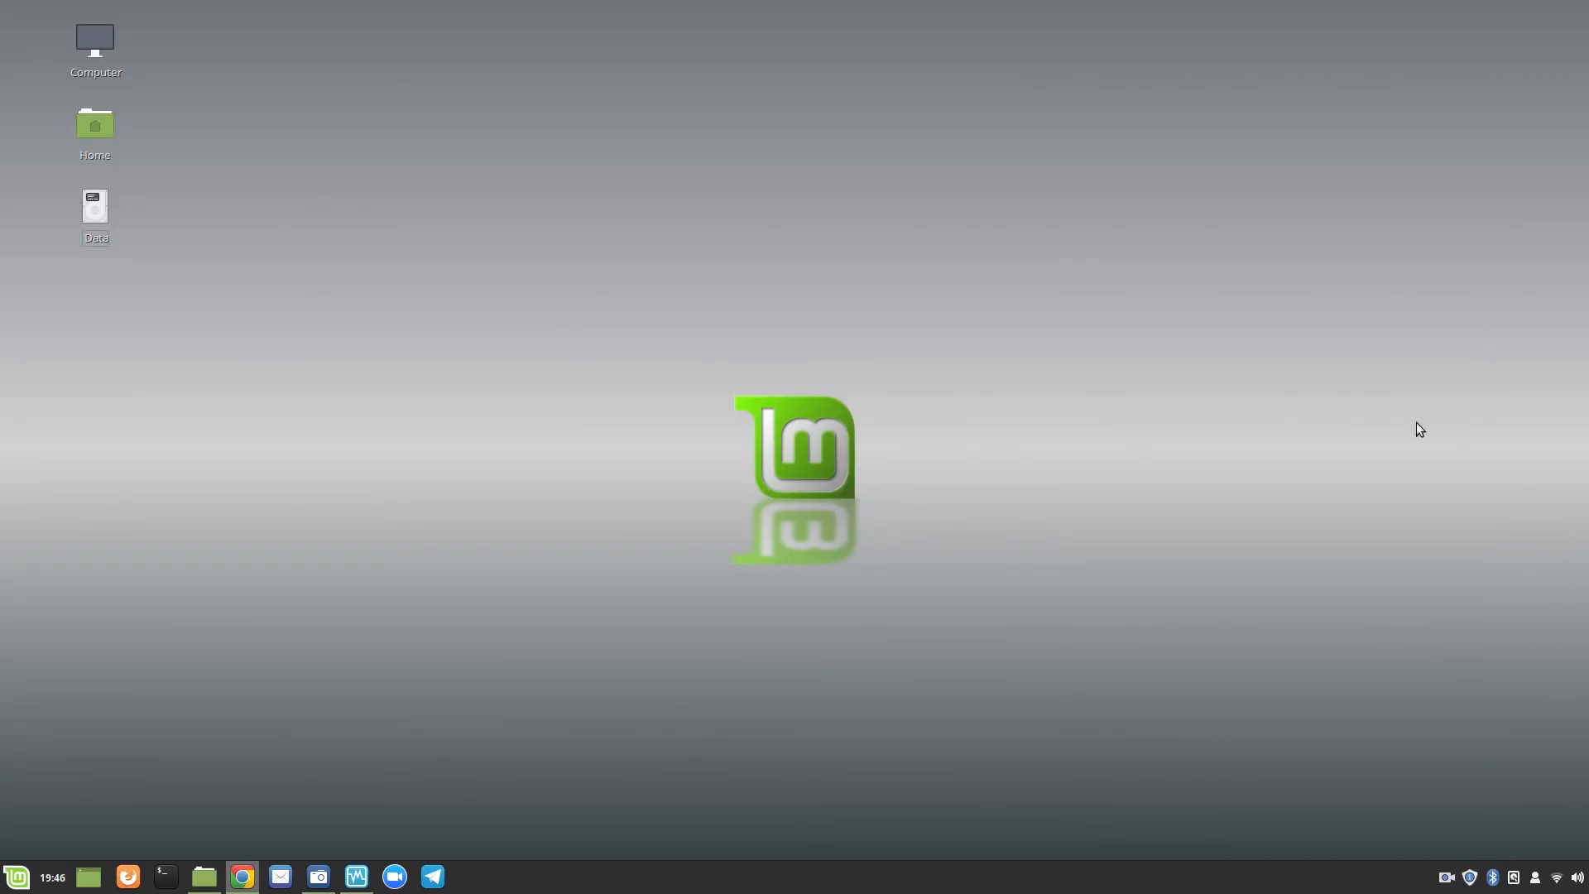
Start the Debian 9.6 machine from VirtualBox Manager and move down the boot menu to Advanced options.
{"action": "left_click", "coordinate": [357, 876]}
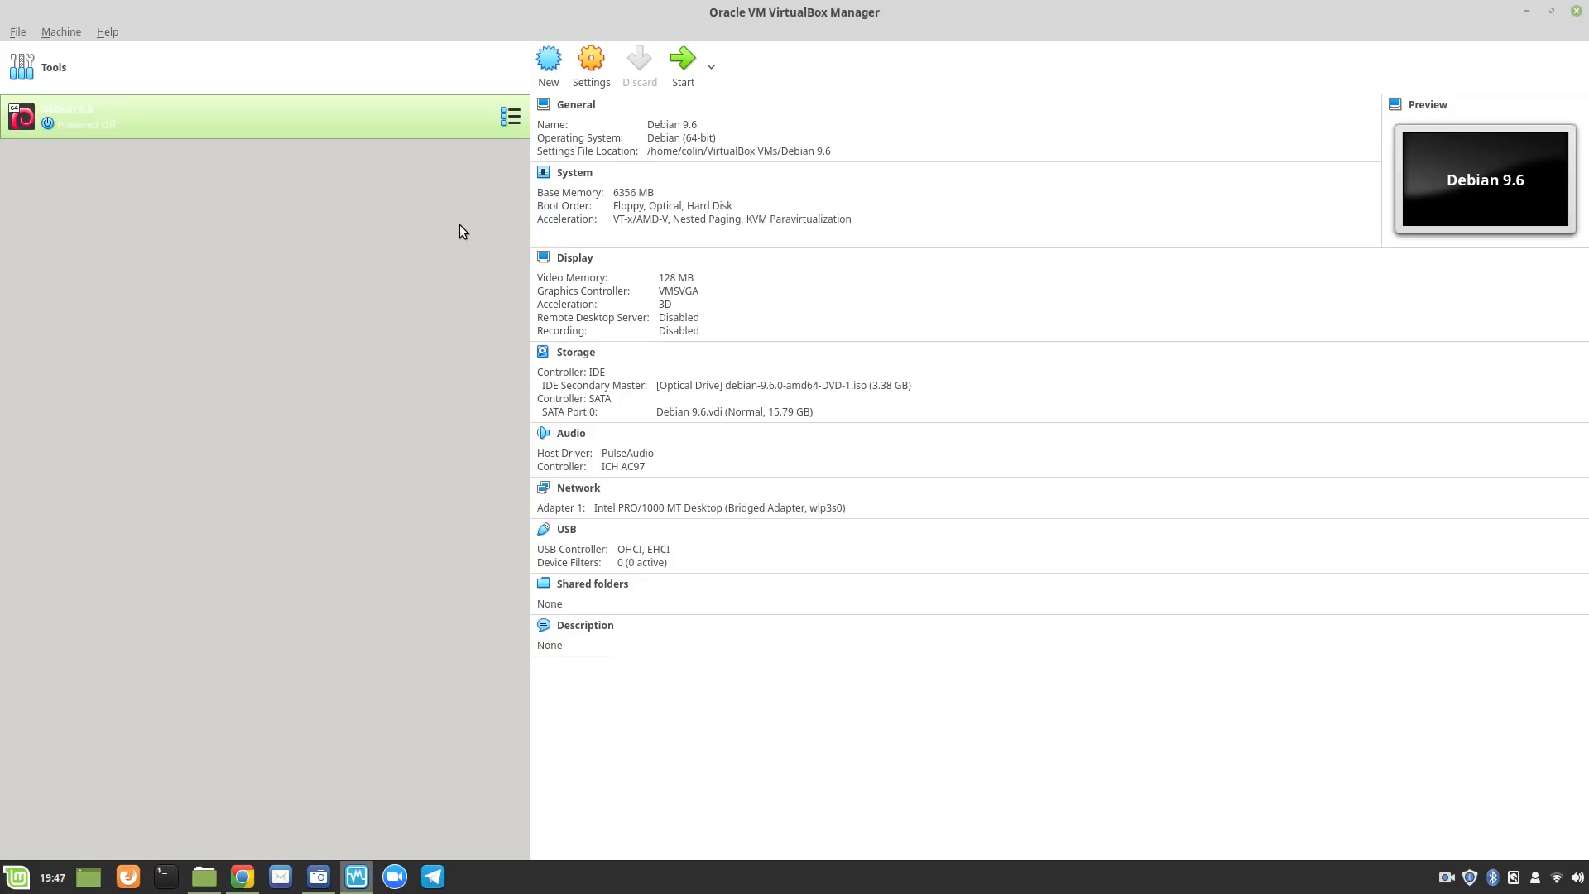
{"action": "left_click", "coordinate": [680, 66]}
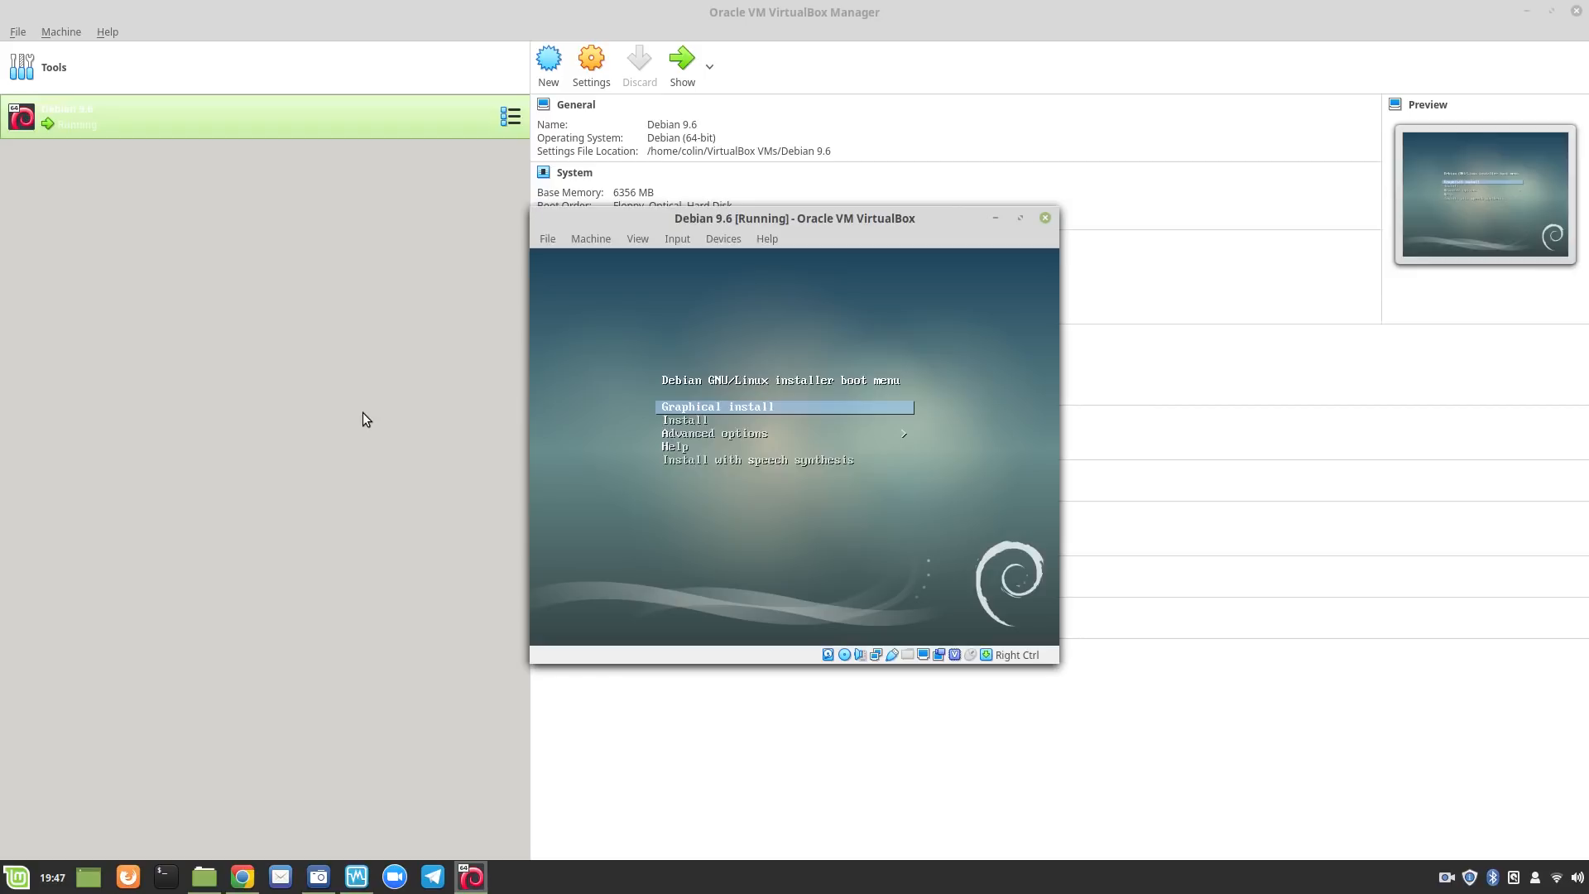
{"action": "key", "text": "Down"}
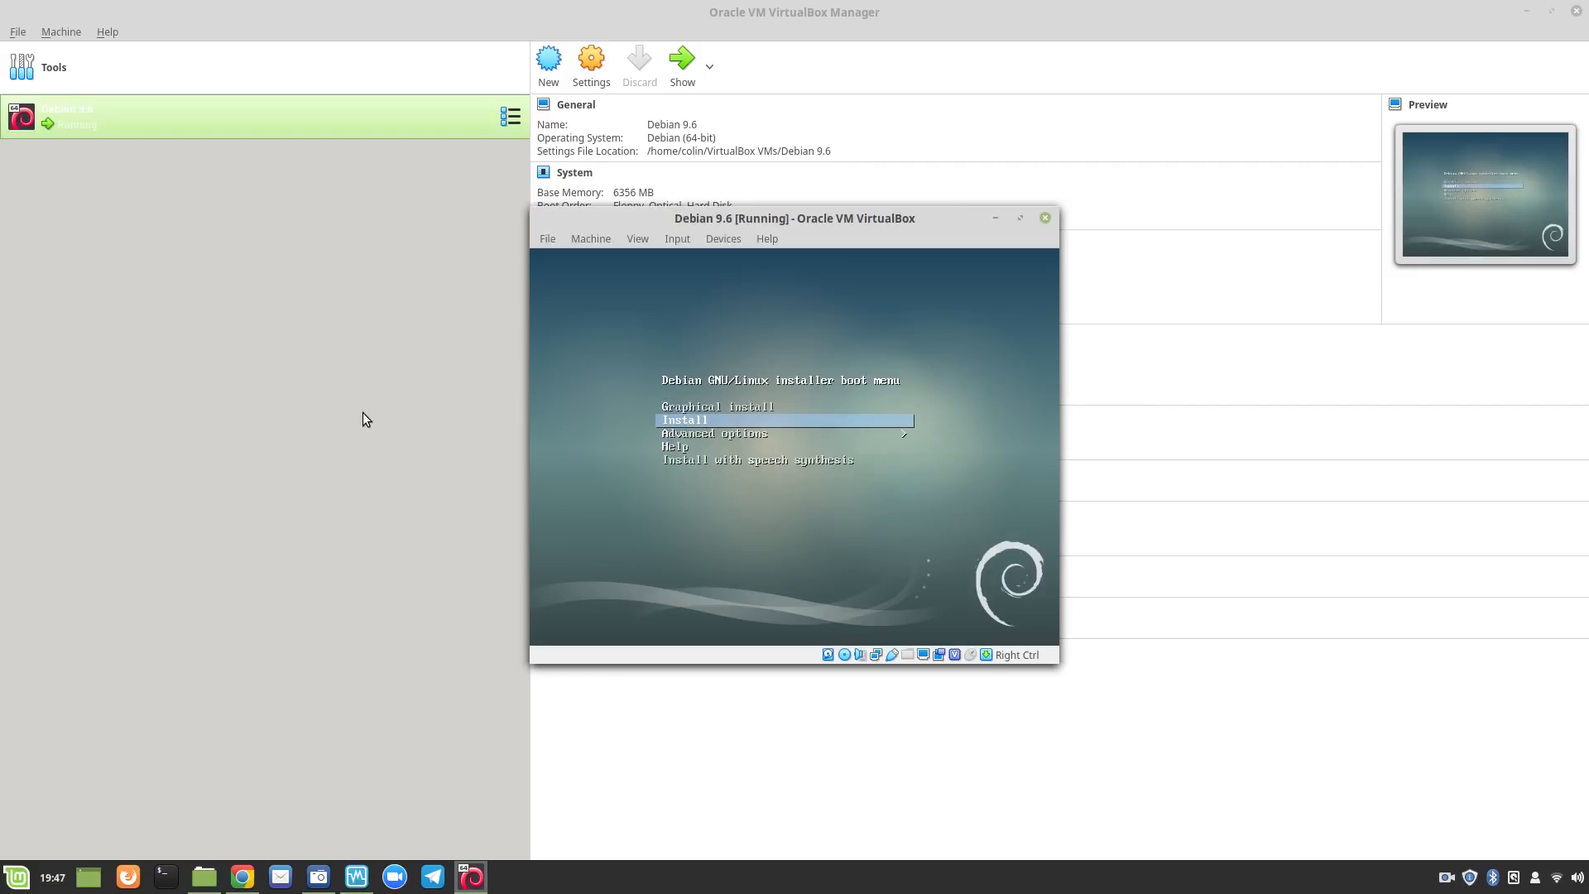
{"action": "key", "text": "Down"}
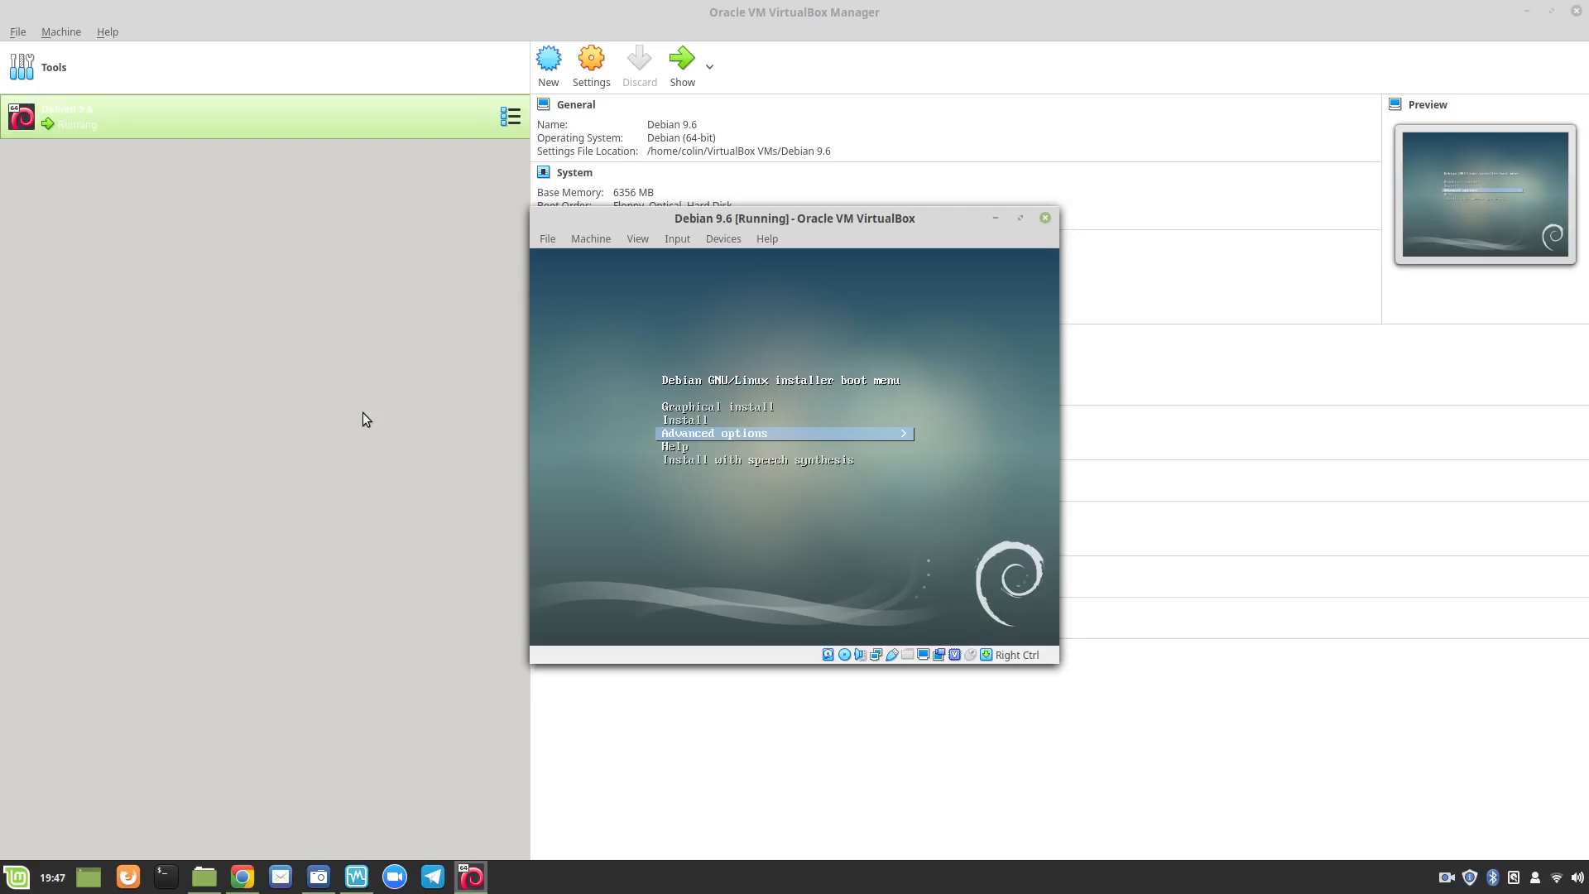
Power off the Debian 9.6 machine through File > Close and open its settings.
{"action": "left_click", "coordinate": [1044, 217]}
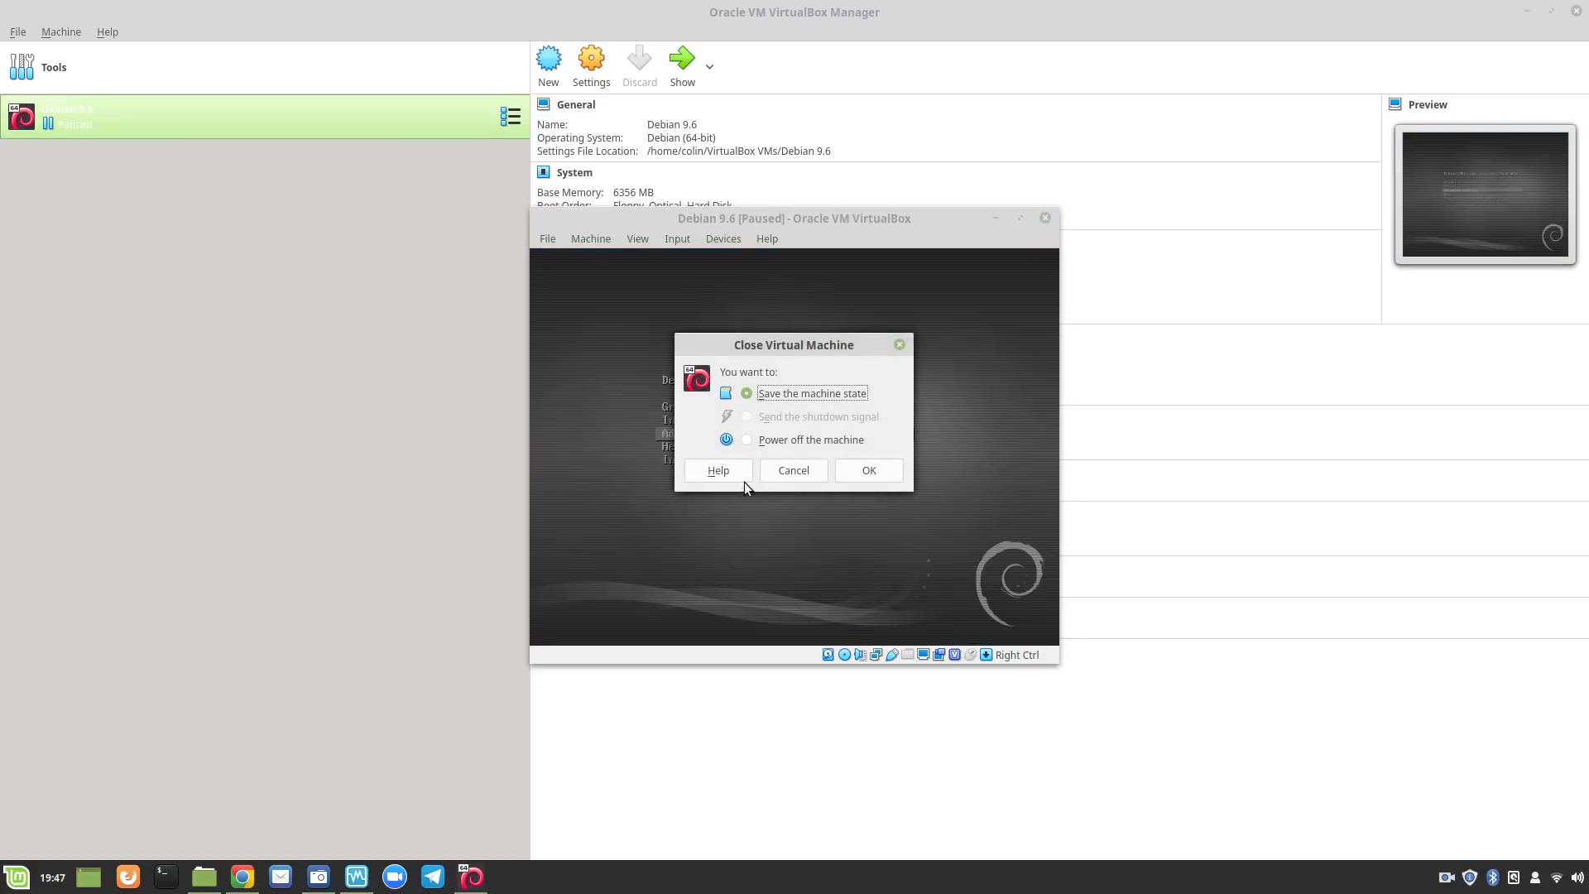
{"action": "left_click", "coordinate": [796, 470]}
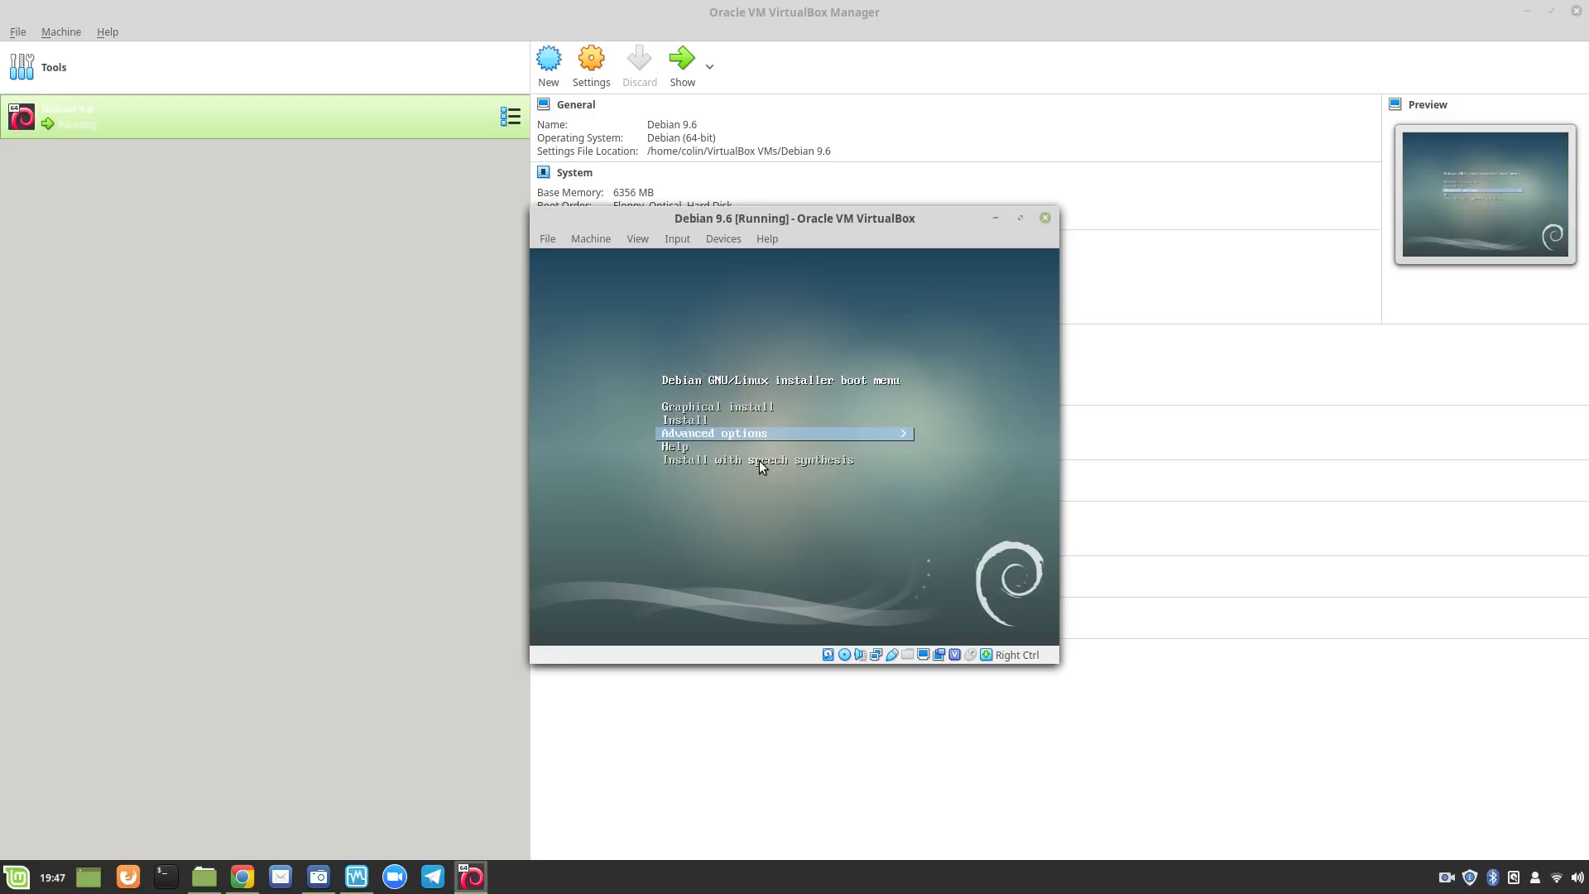
{"action": "left_click", "coordinate": [553, 239]}
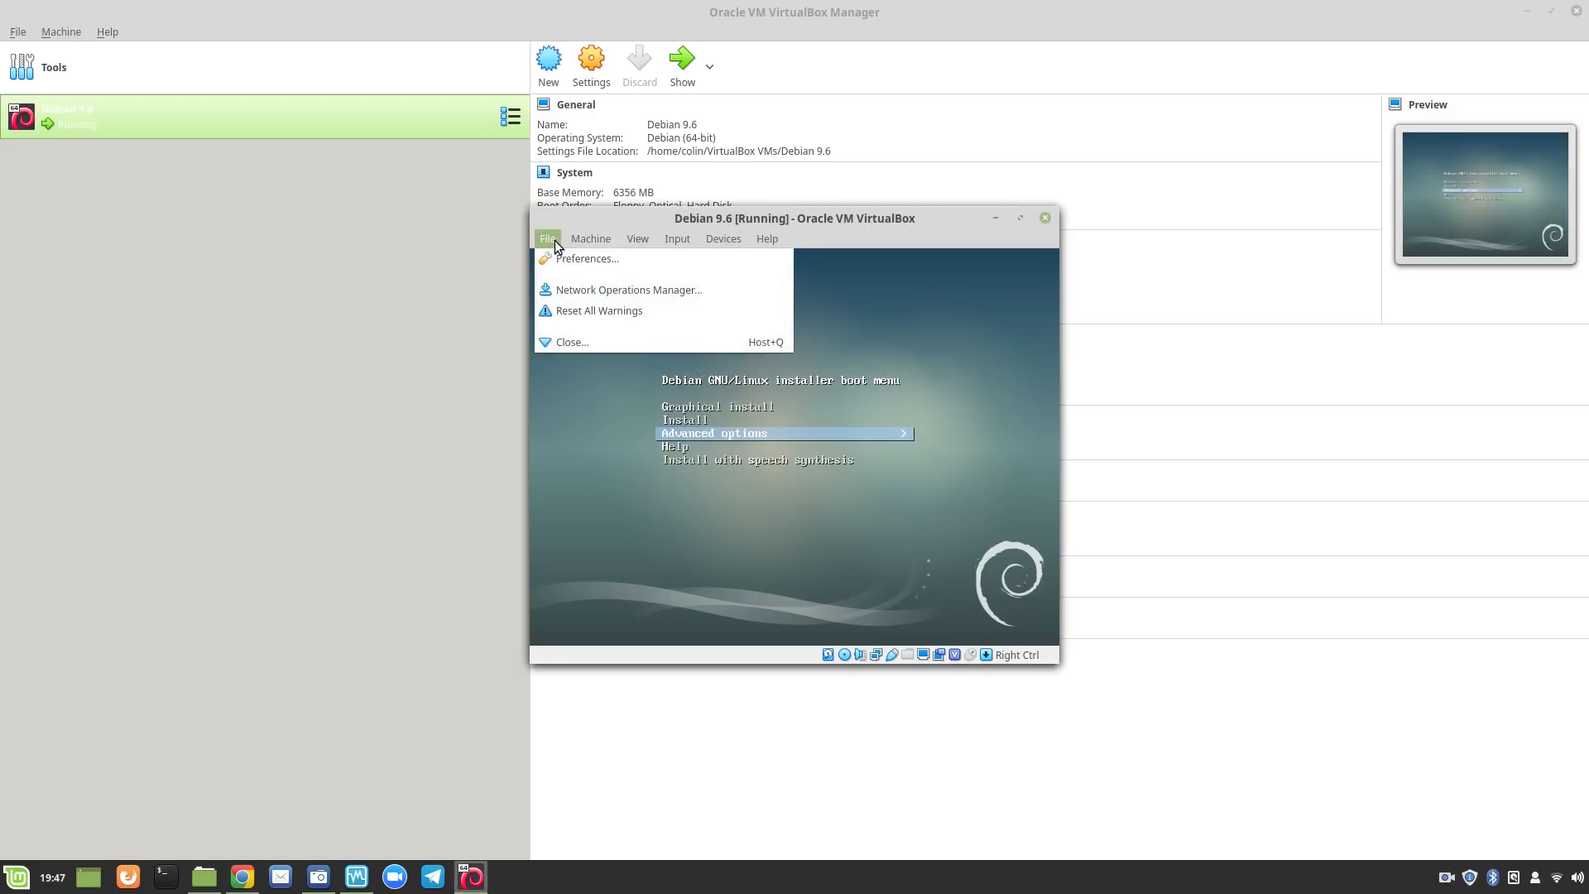
{"action": "left_click", "coordinate": [571, 341]}
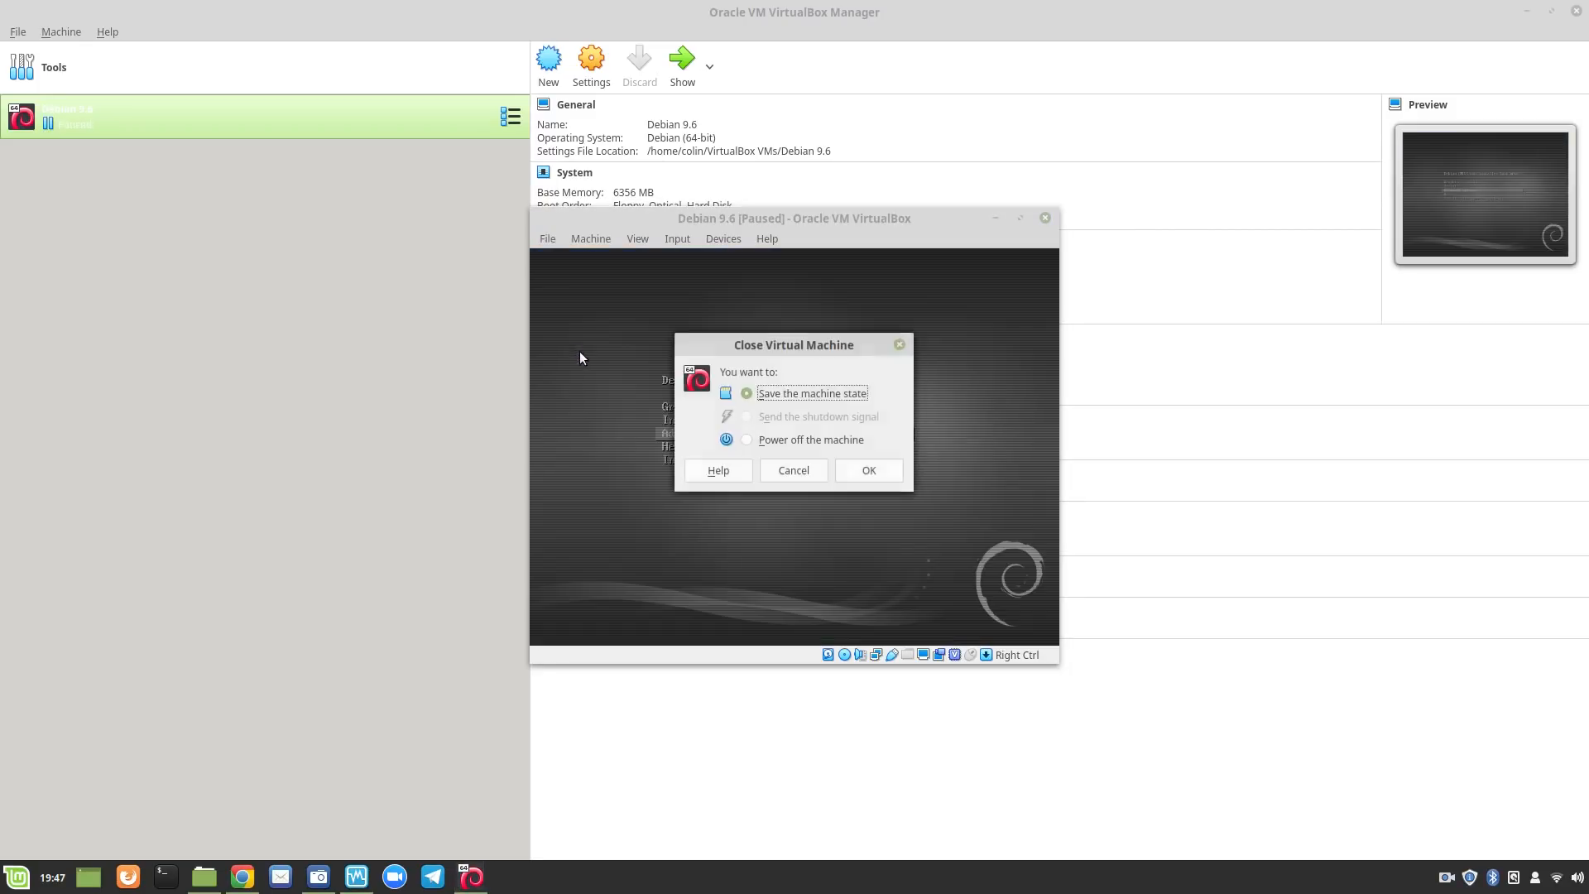
{"action": "left_click", "coordinate": [747, 440]}
{"action": "left_click", "coordinate": [897, 479]}
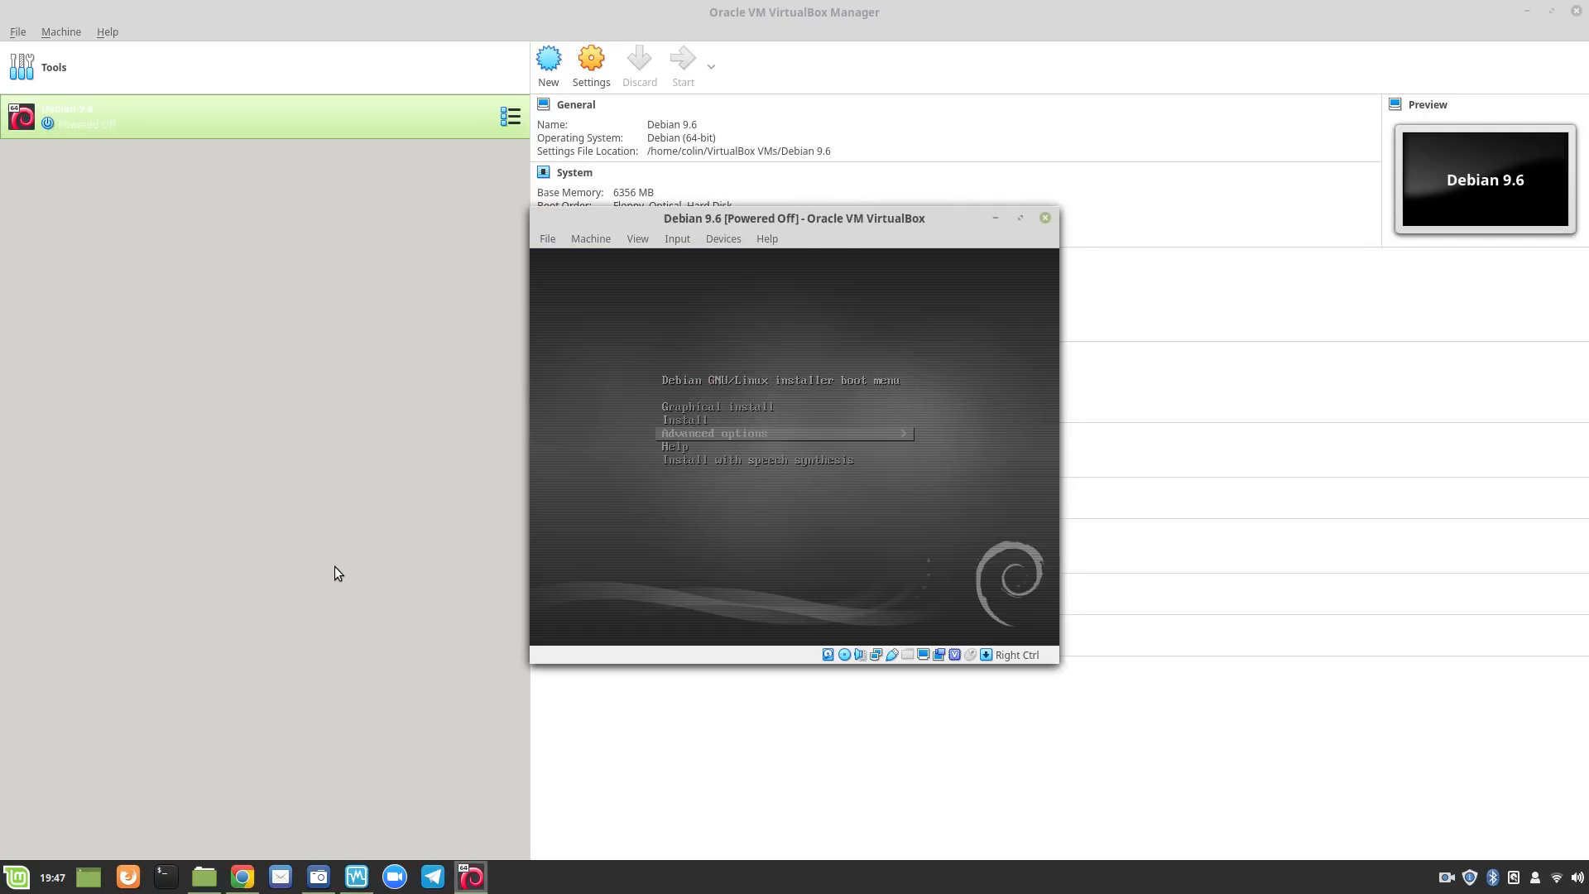
{"action": "left_click", "coordinate": [591, 66]}
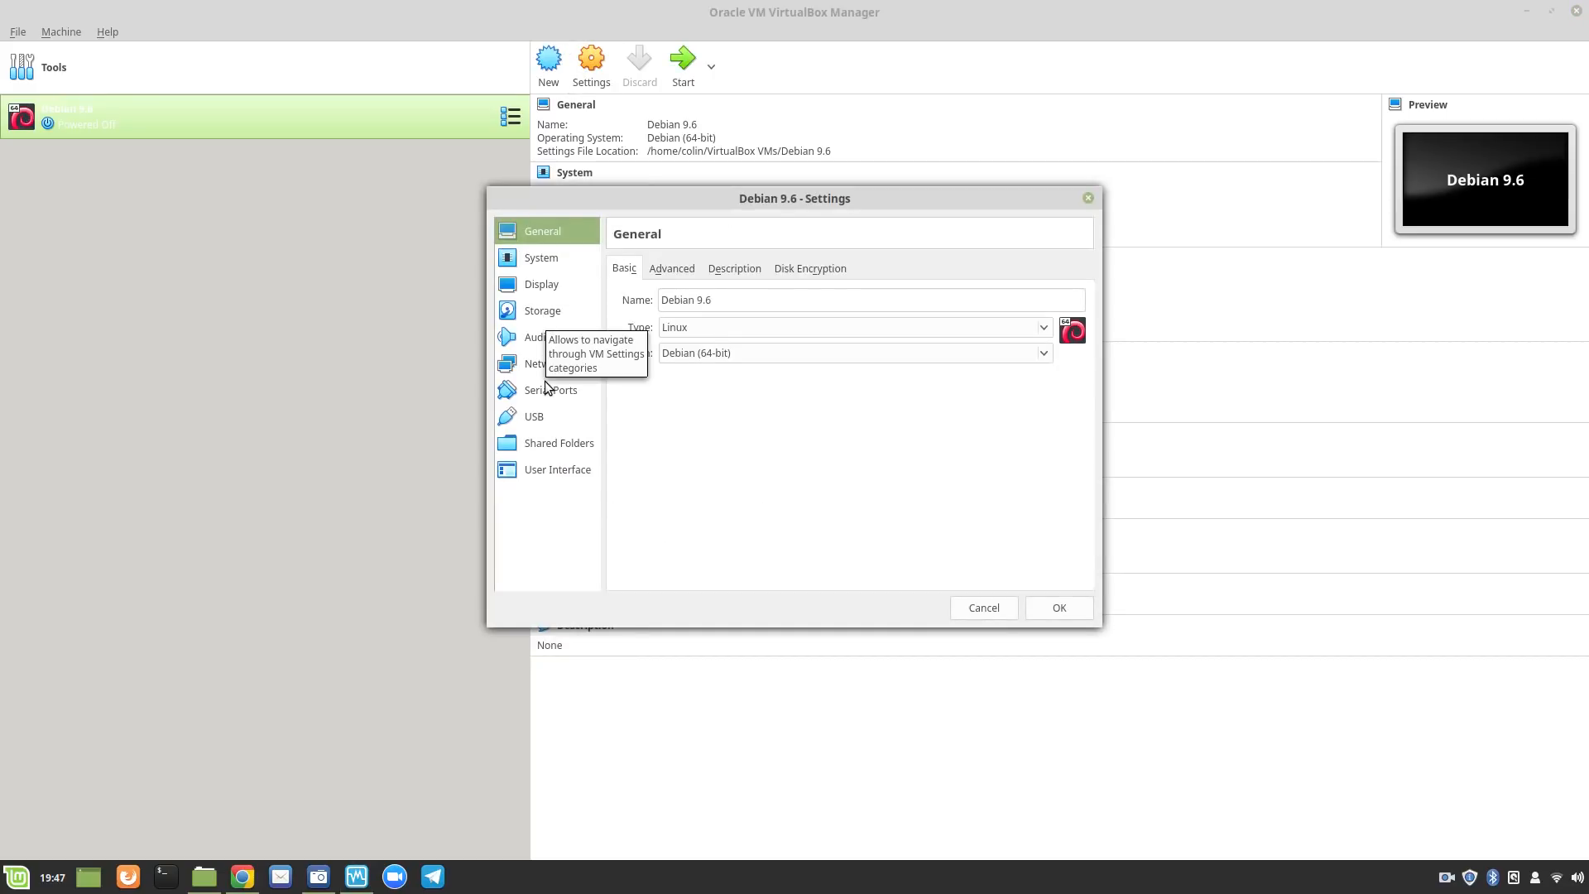
Enable EFI on the System page of the Debian 9.6 machine's settings.
{"action": "left_click", "coordinate": [540, 258]}
{"action": "left_click", "coordinate": [717, 508]}
{"action": "left_click", "coordinate": [1062, 608]}
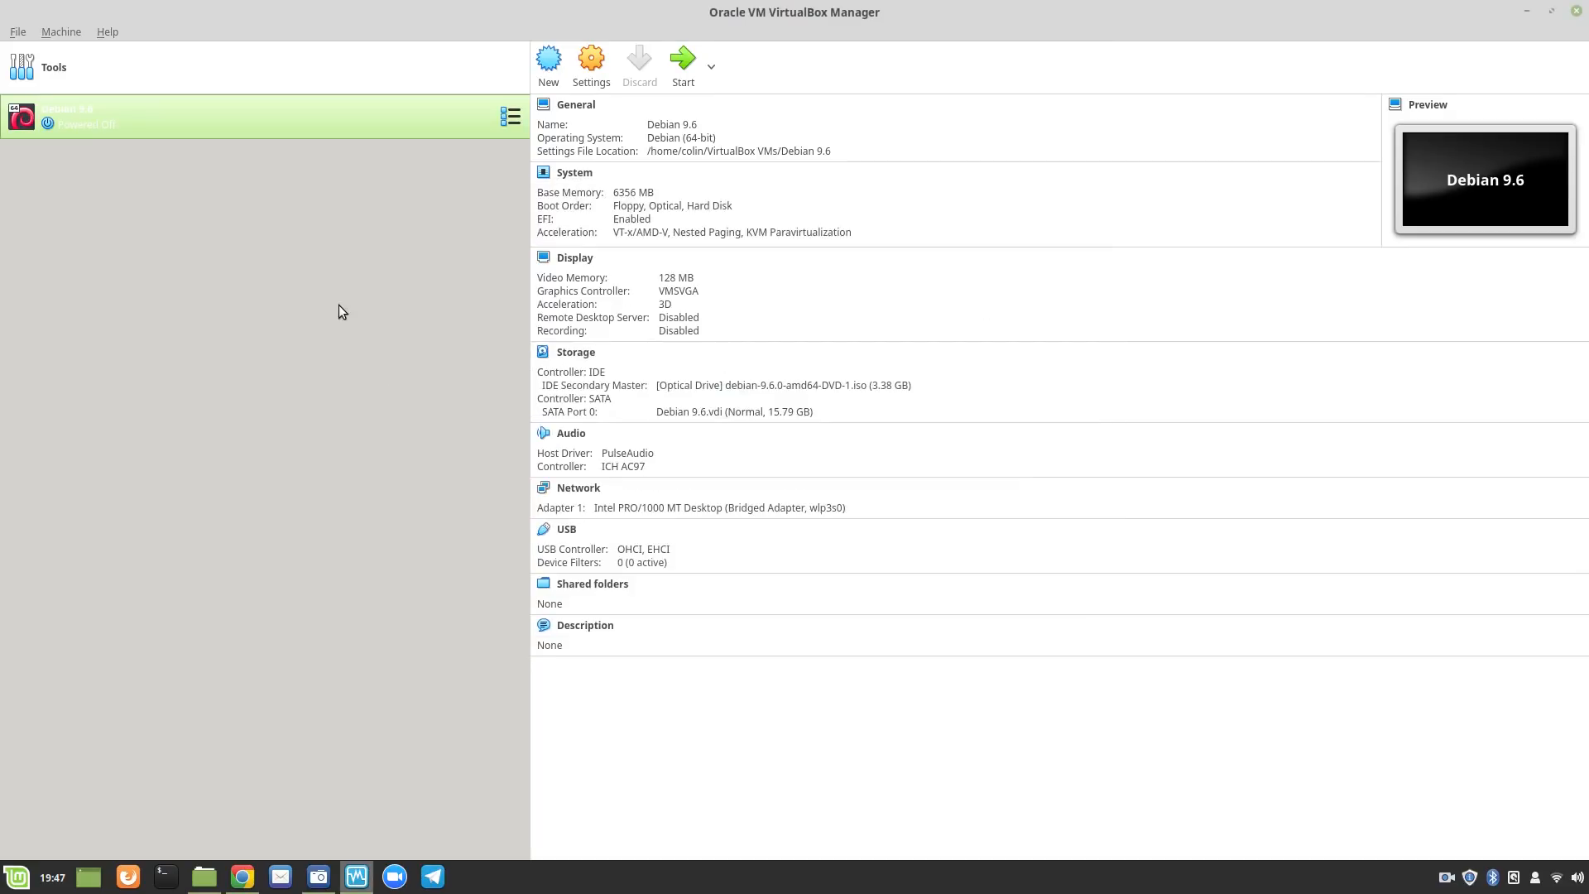
Boot the Debian 9.6 machine in a maximized window, power-cycle it, and reach the installer boot menu.
{"action": "left_click", "coordinate": [680, 66]}
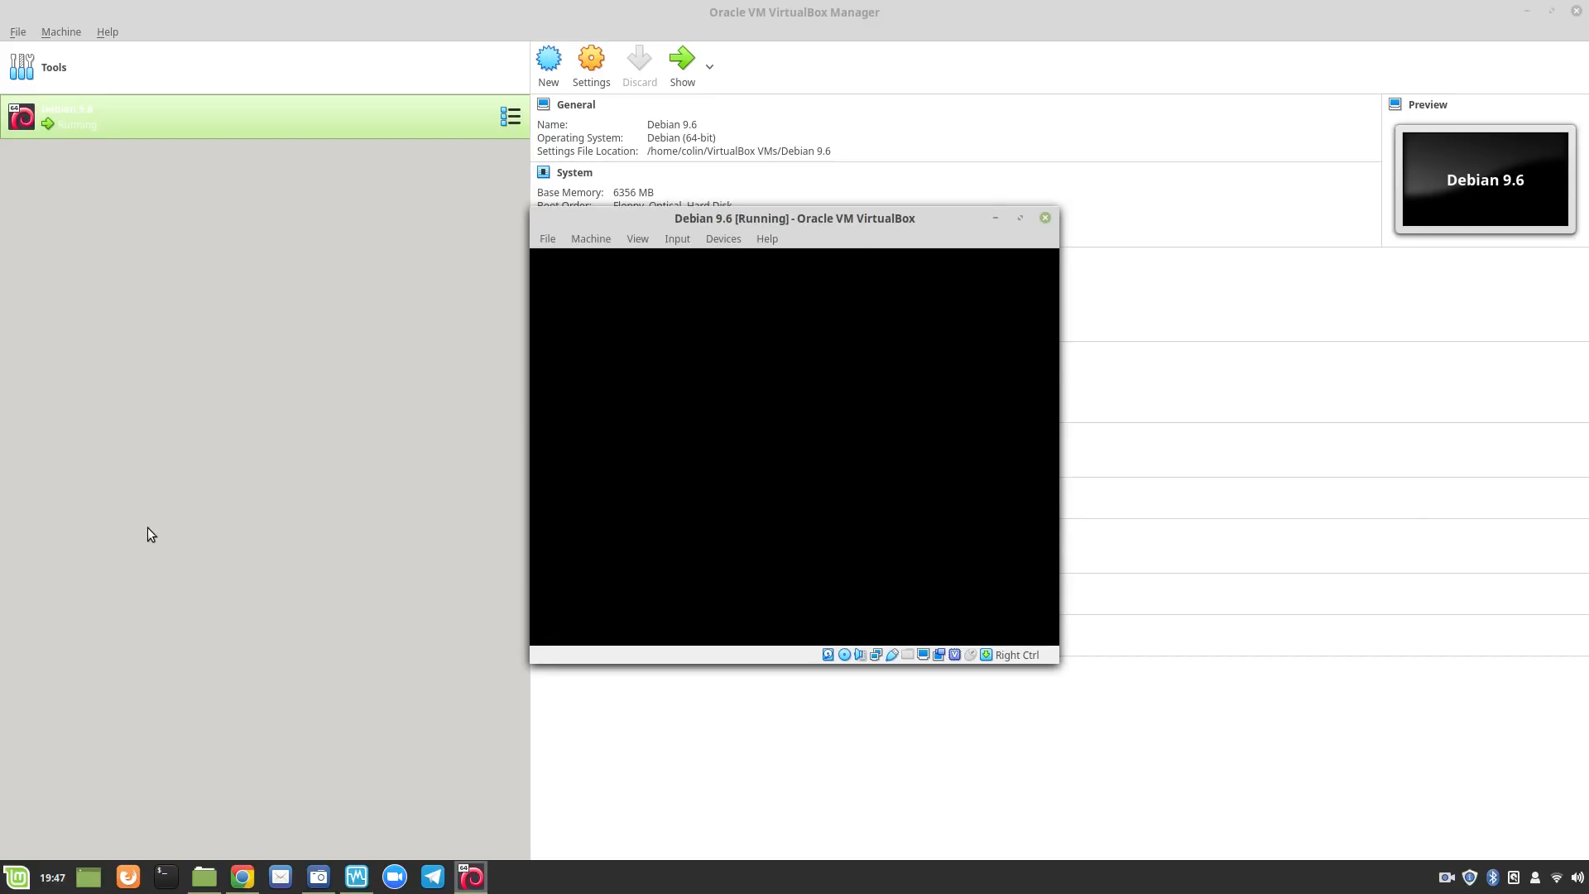
{"action": "double_click", "coordinate": [805, 216]}
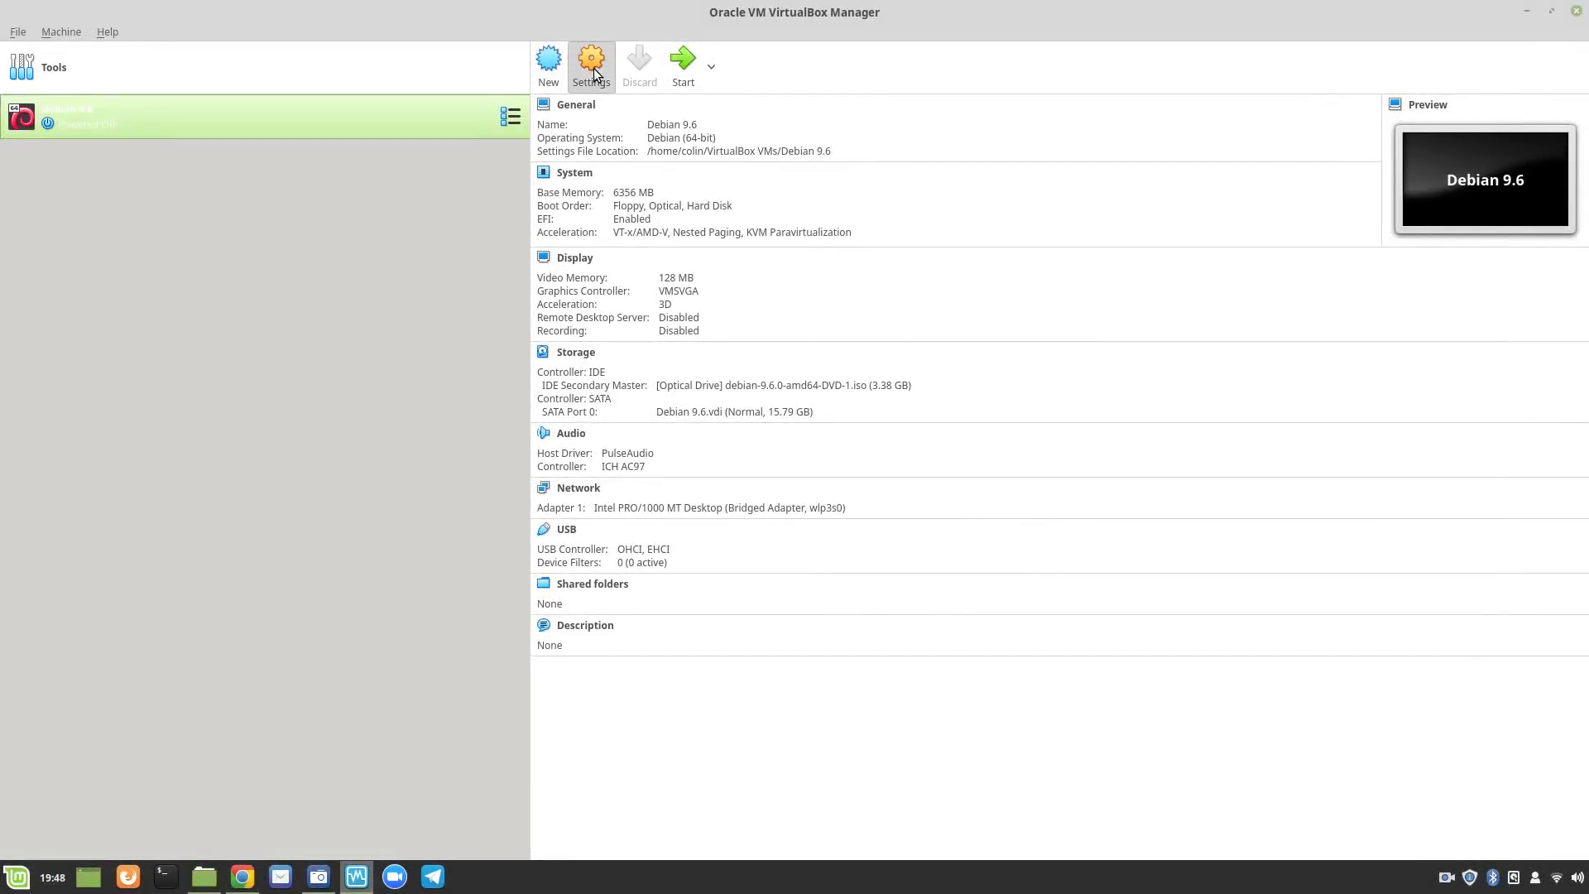
{"action": "left_click", "coordinate": [592, 71]}
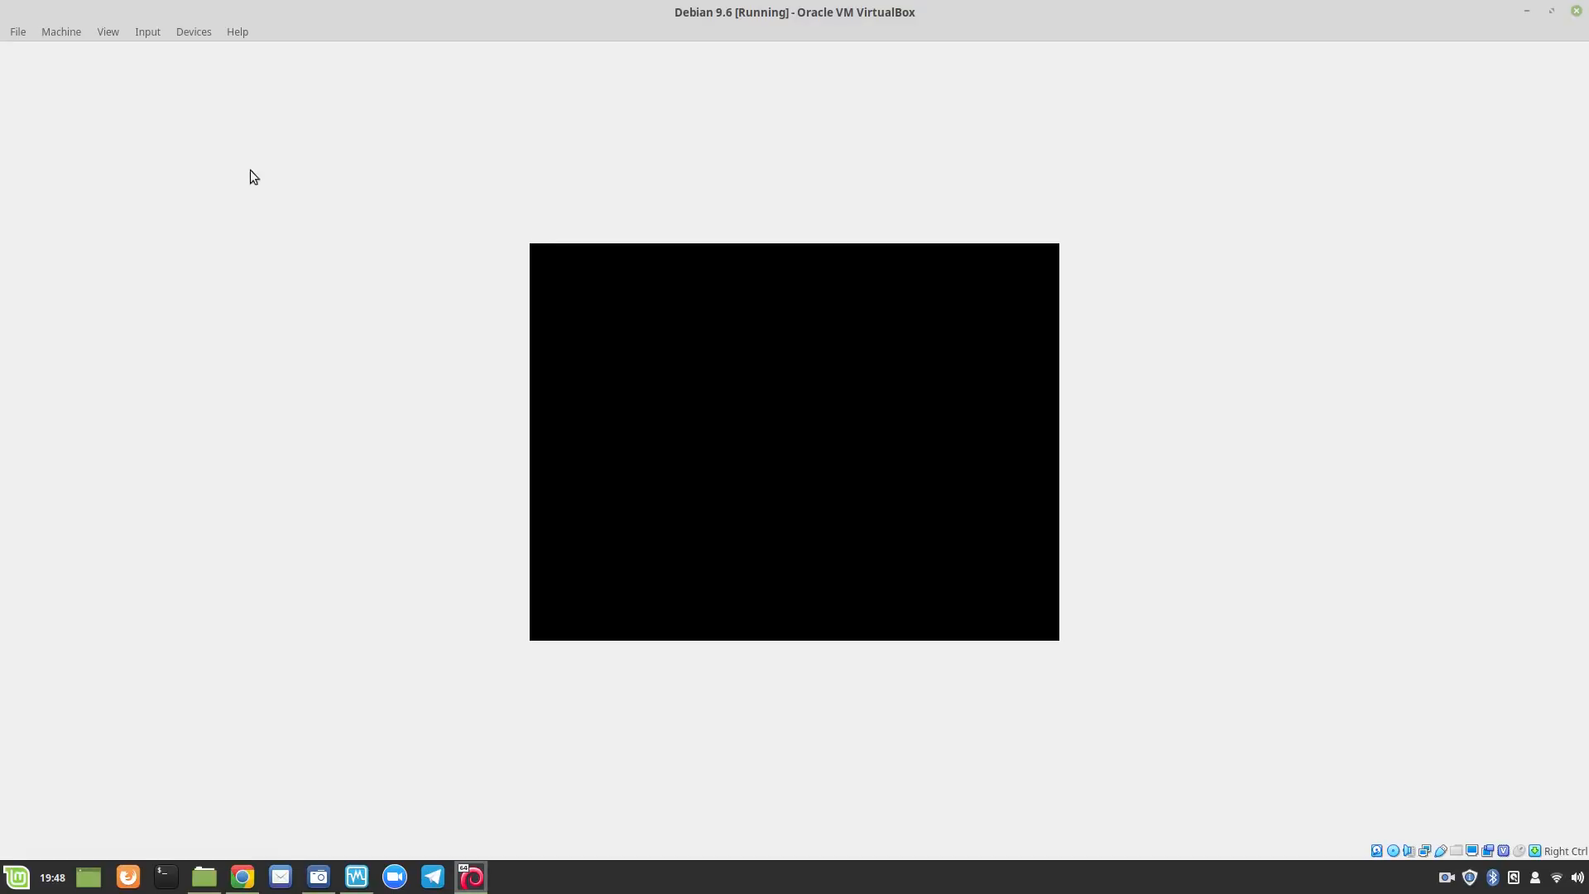
{"action": "left_click", "coordinate": [23, 30]}
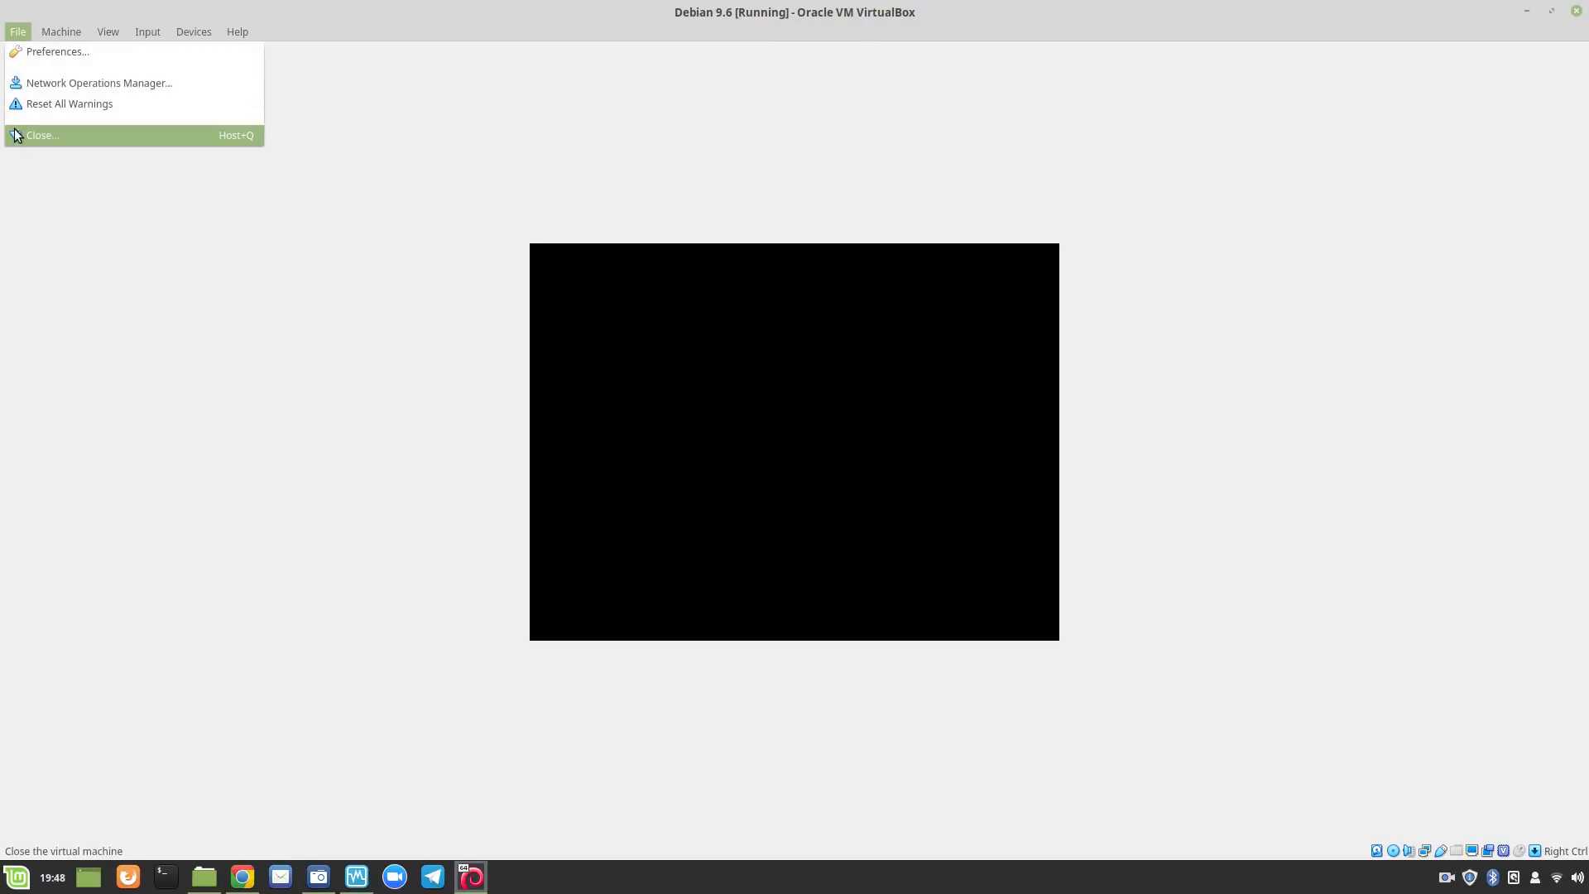
{"action": "left_click", "coordinate": [17, 135]}
{"action": "left_click", "coordinate": [866, 464]}
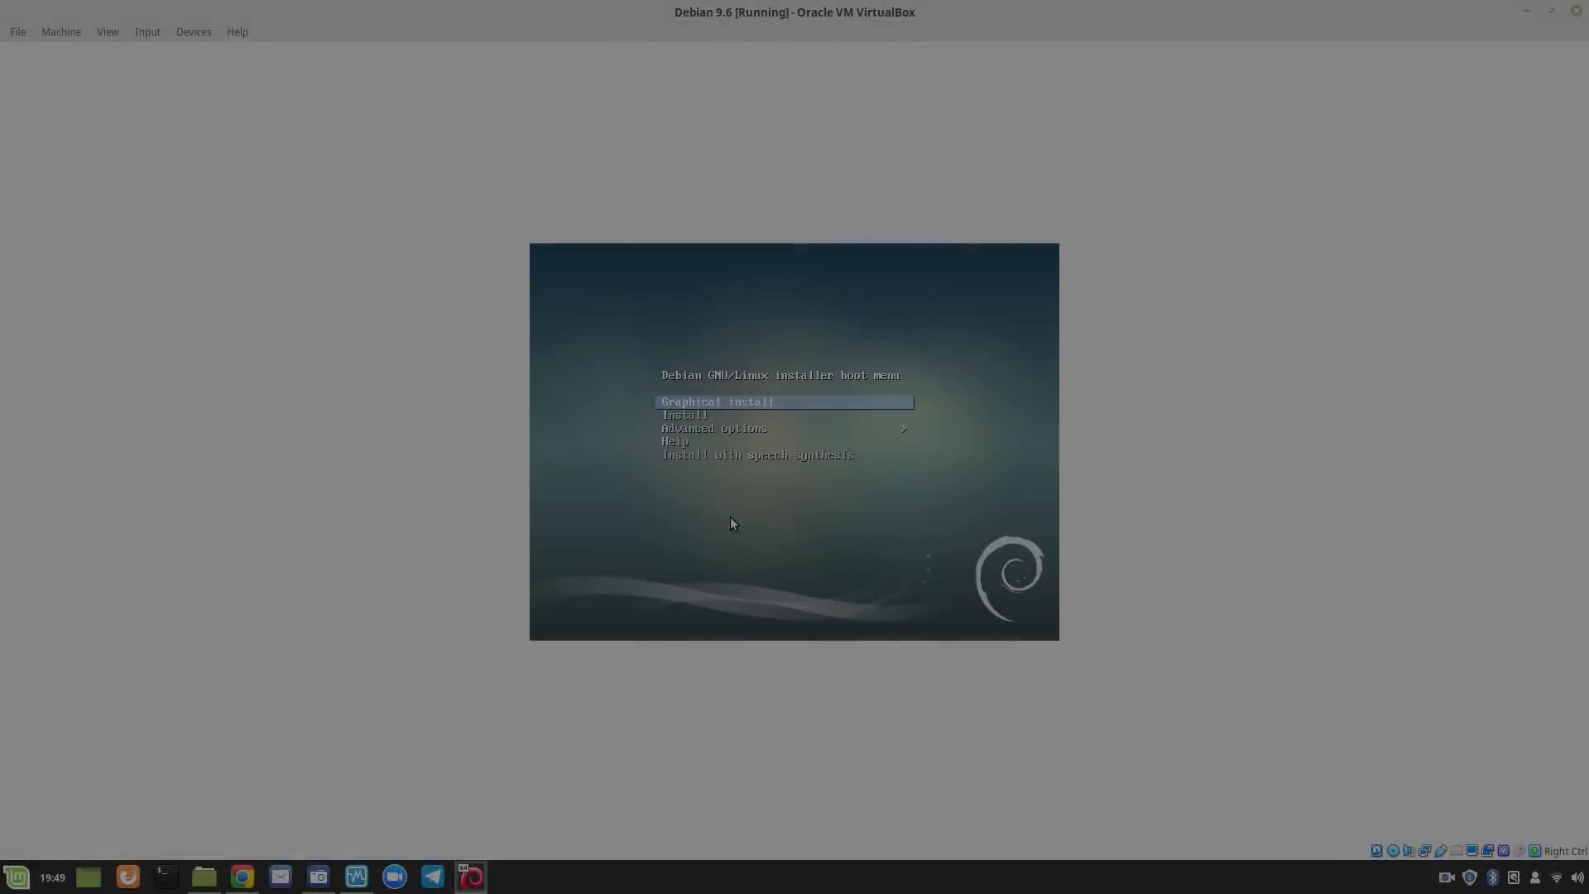
{"action": "key", "text": "Down"}
Launch Graphical expert install from Advanced options and keep English as the installer language.
{"action": "key", "text": "Down"}
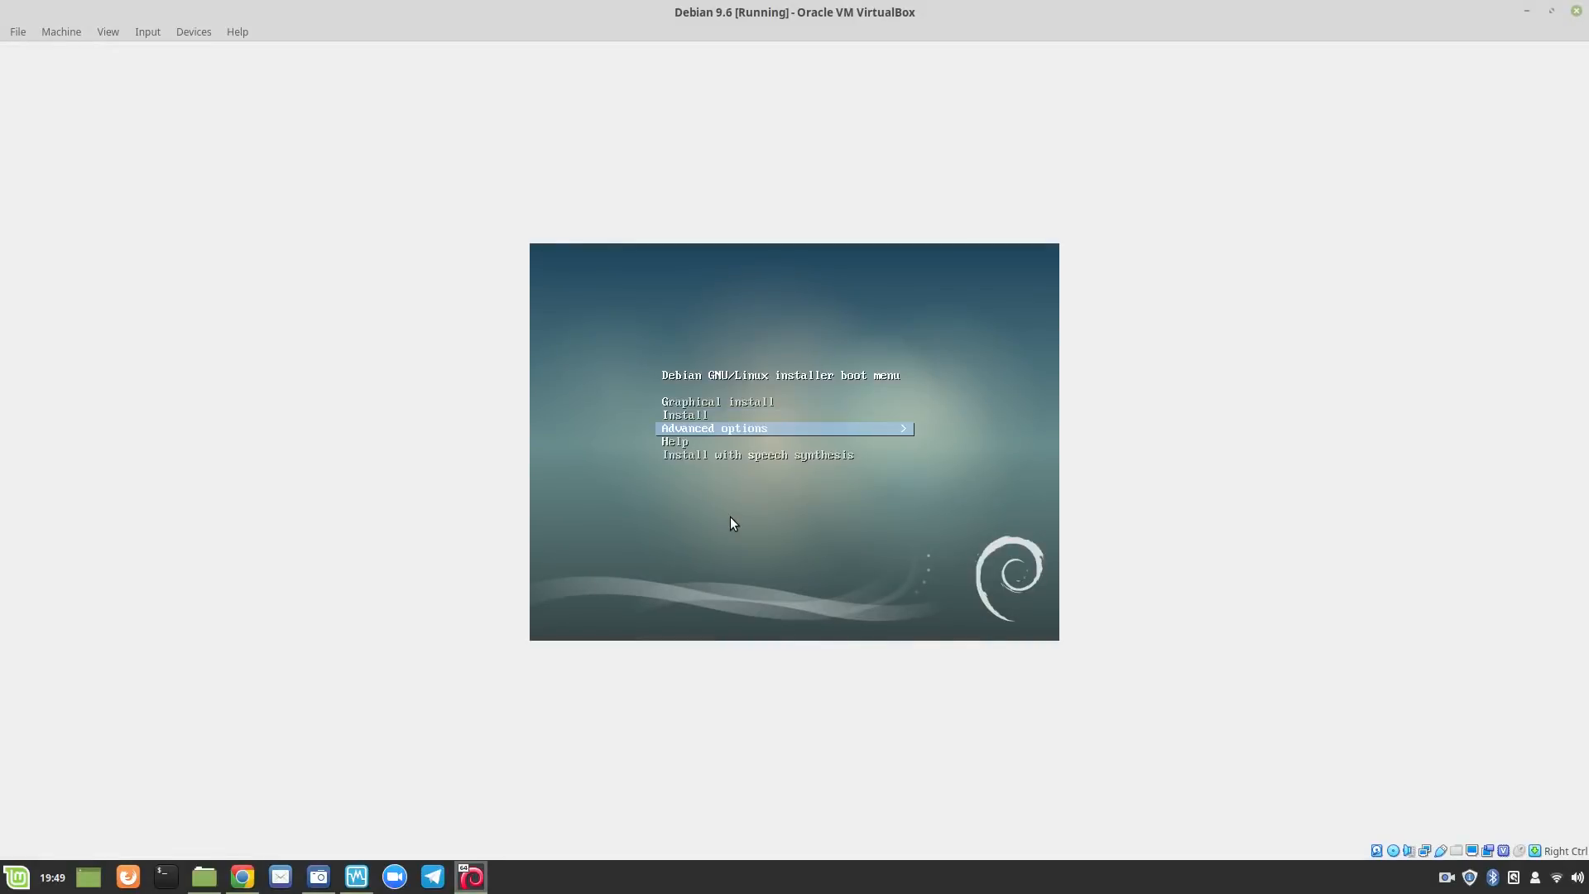
{"action": "key", "text": "Return"}
{"action": "key", "text": "Down"}
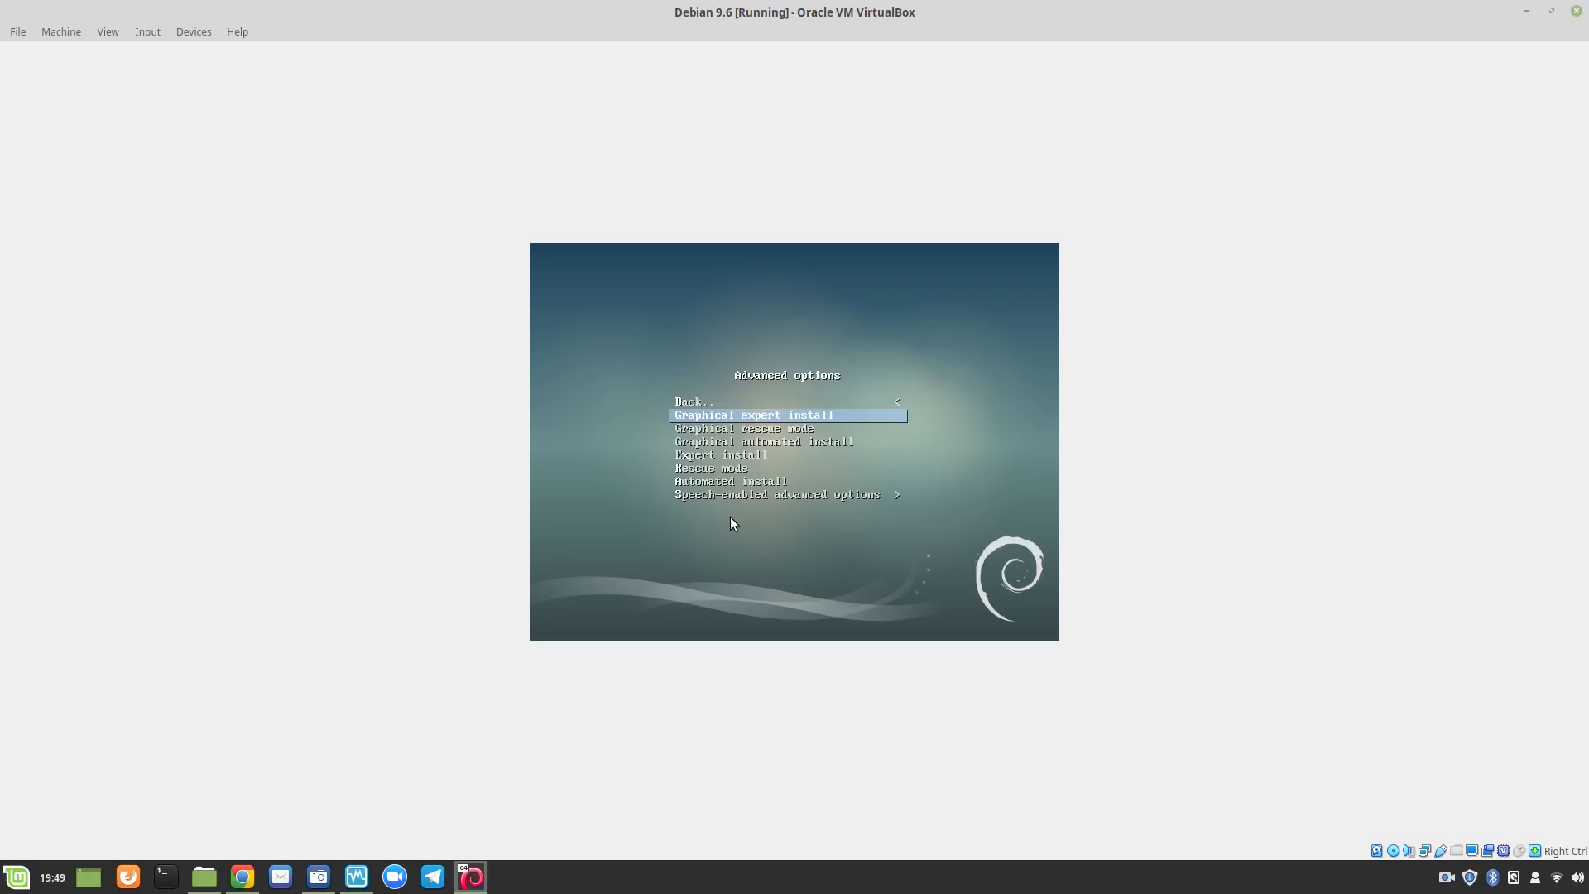
{"action": "key", "text": "Return"}
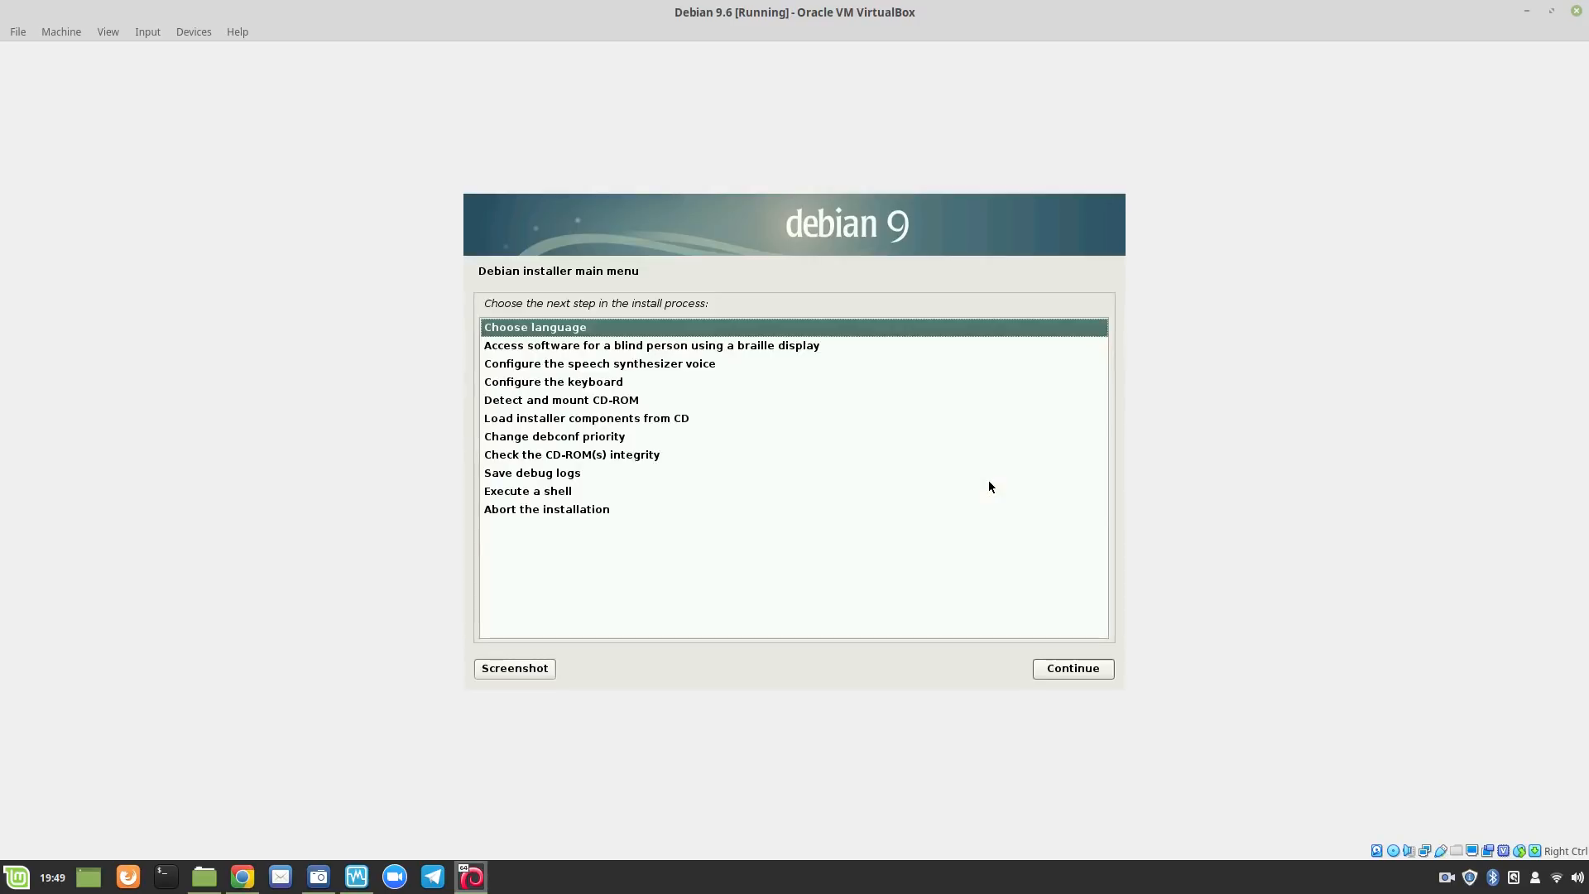
{"action": "double_click", "coordinate": [556, 329]}
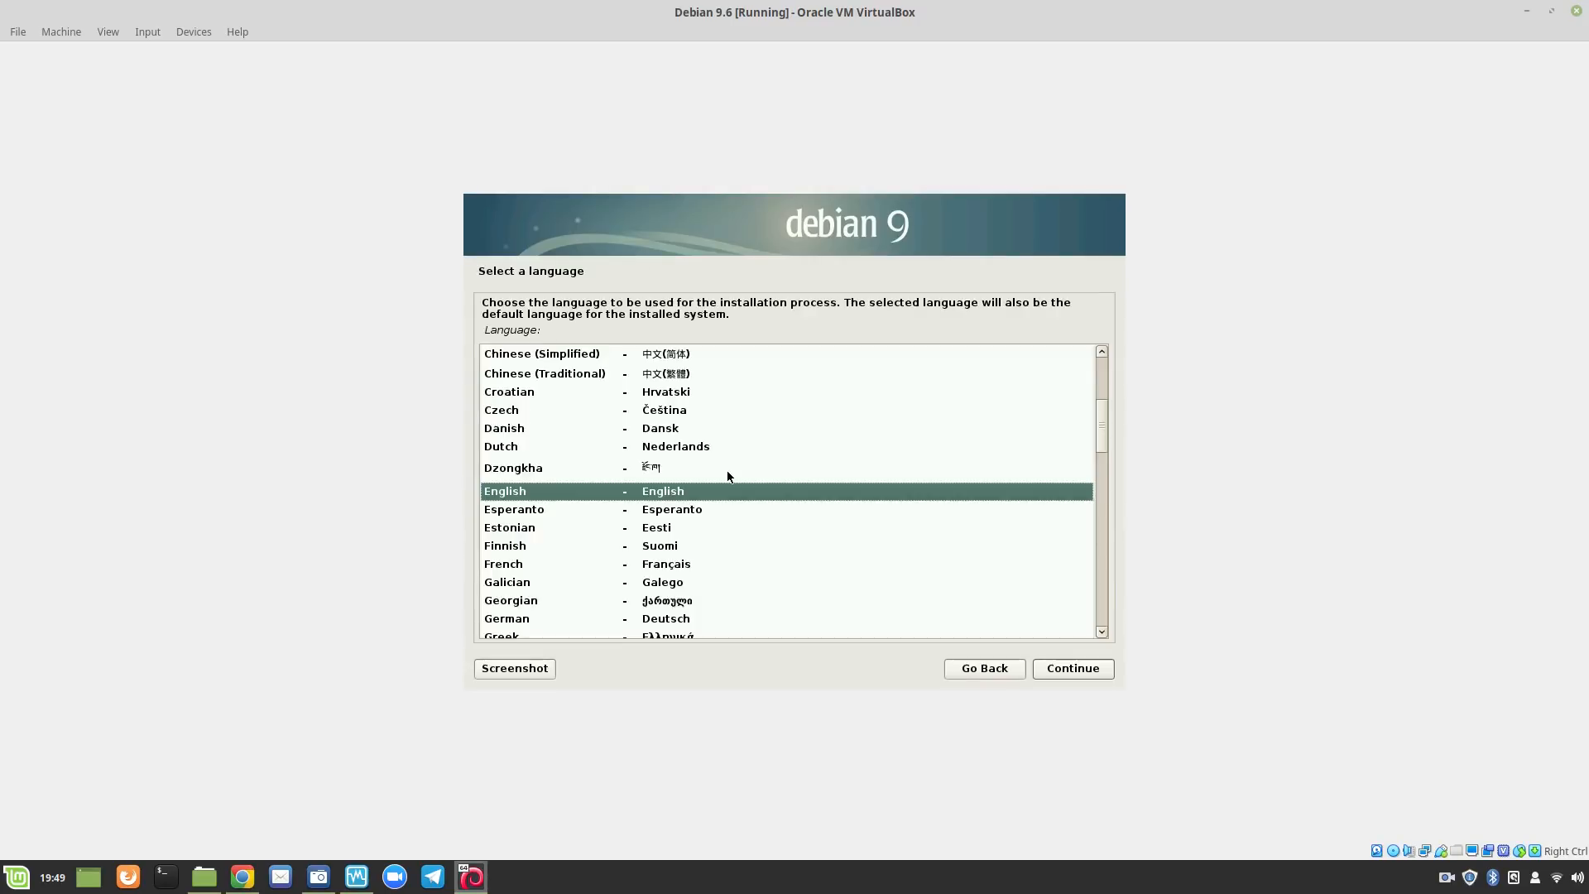
{"action": "left_click", "coordinate": [1057, 667]}
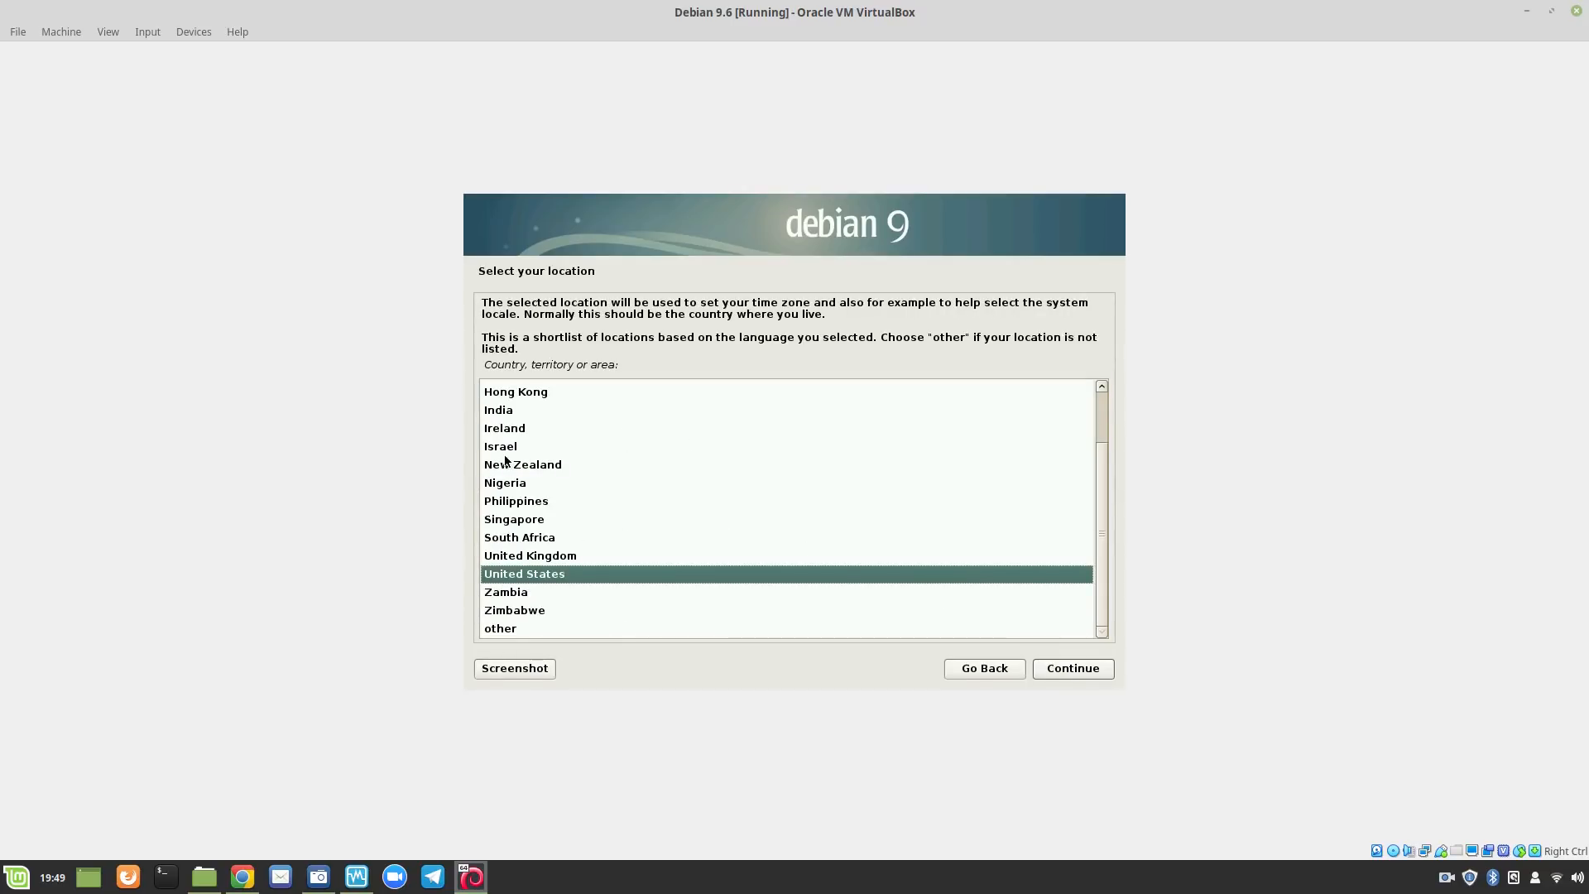
Choose Australia as the location, keep the en_AU.UTF-8 locale, and add no extra locales.
{"action": "scroll", "coordinate": [529, 470], "scroll_direction": "up", "scroll_amount": 2}
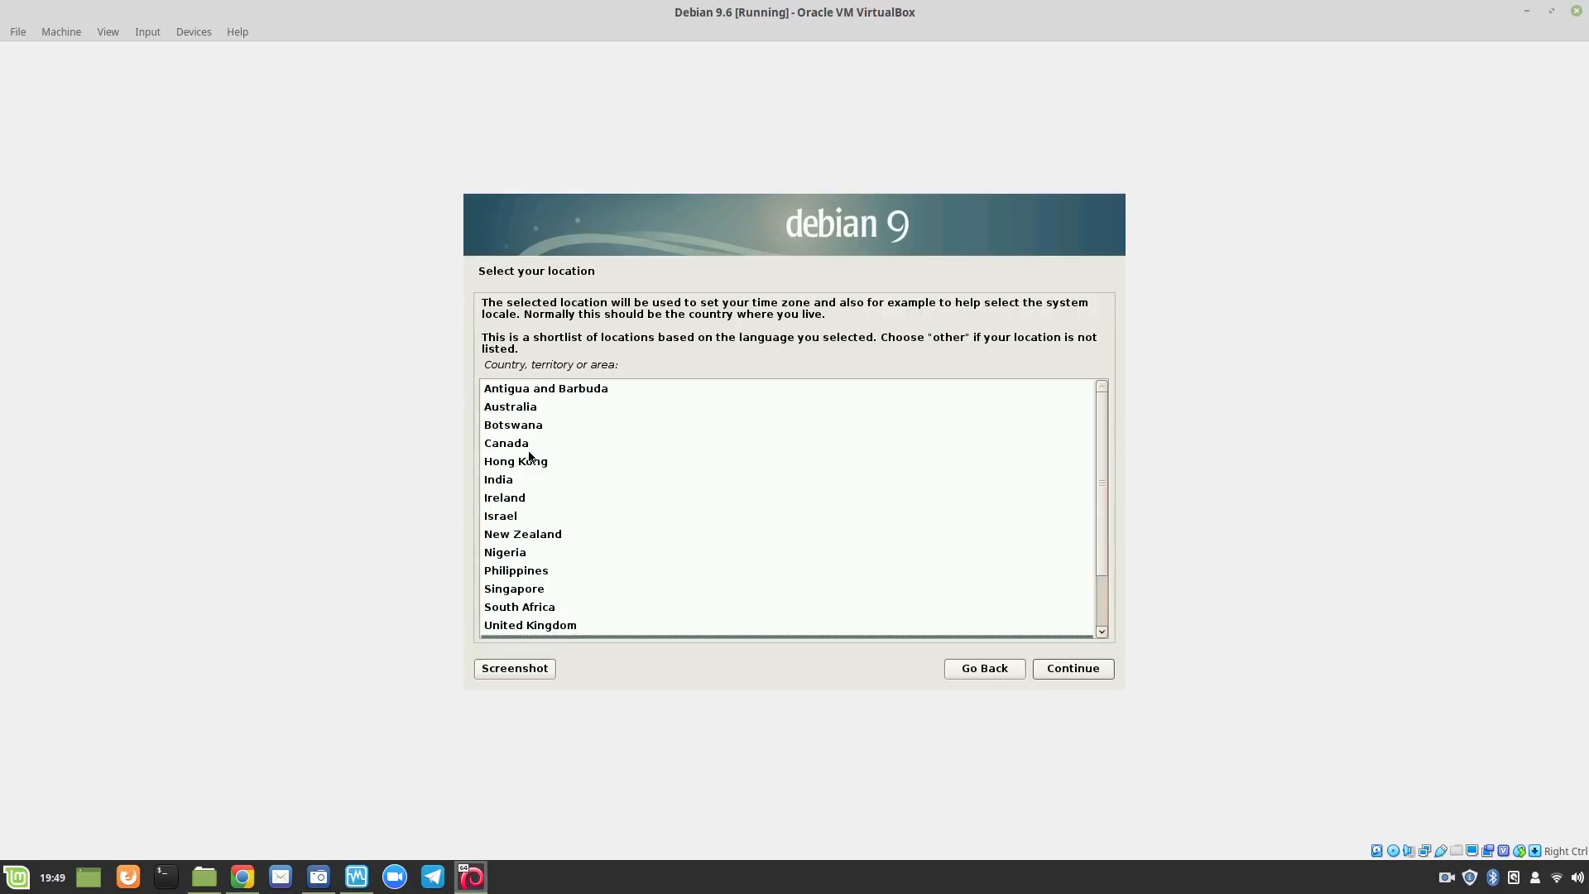
{"action": "left_click", "coordinate": [522, 407]}
{"action": "double_click", "coordinate": [521, 407]}
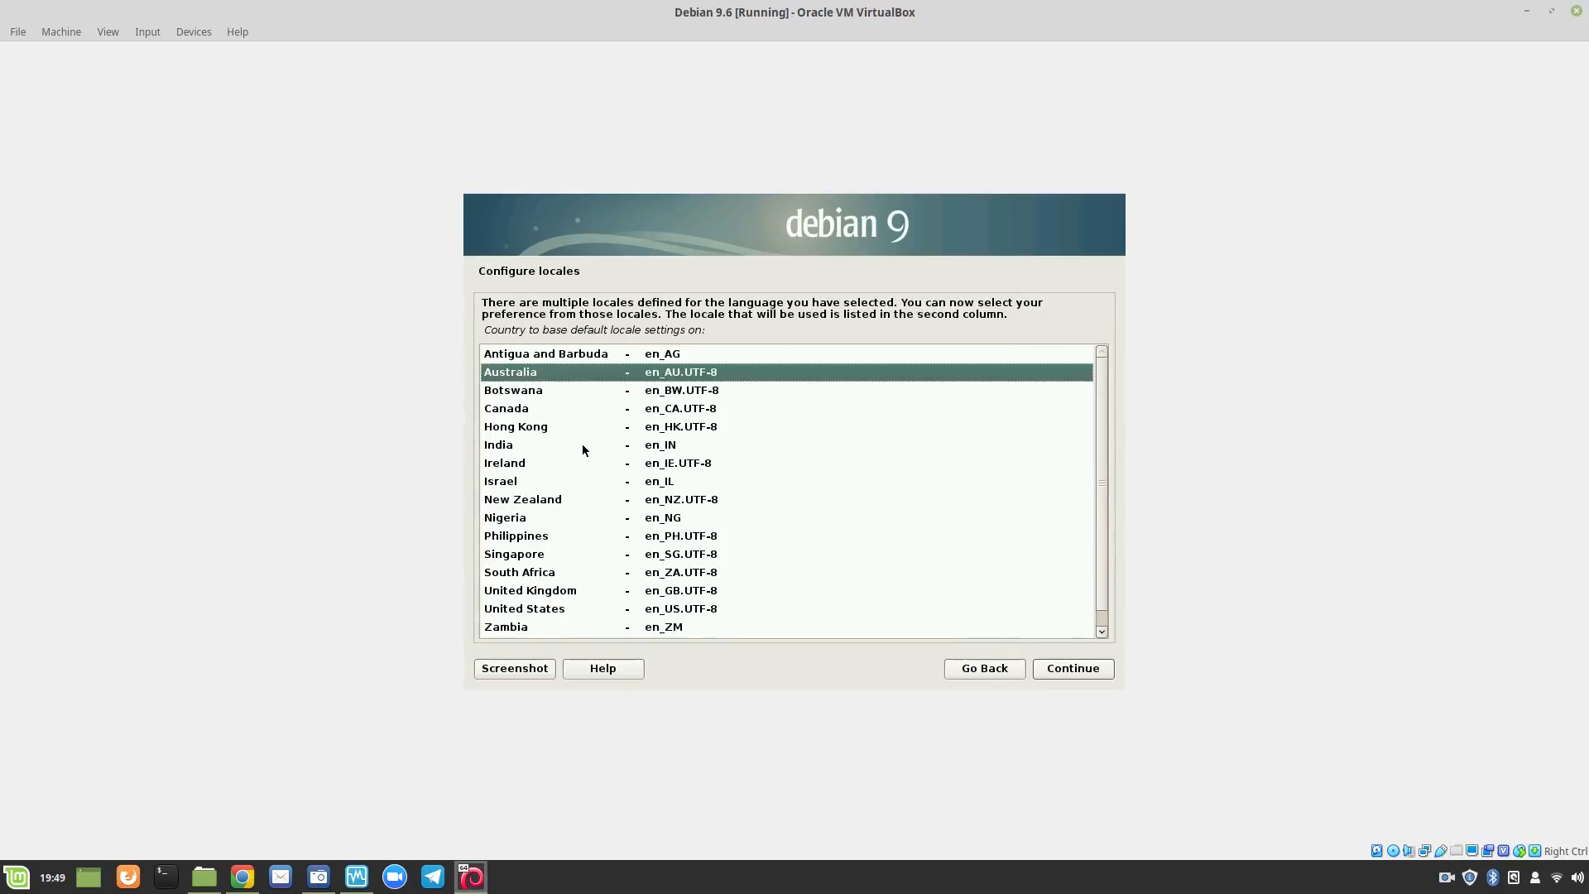
{"action": "left_click", "coordinate": [1067, 669]}
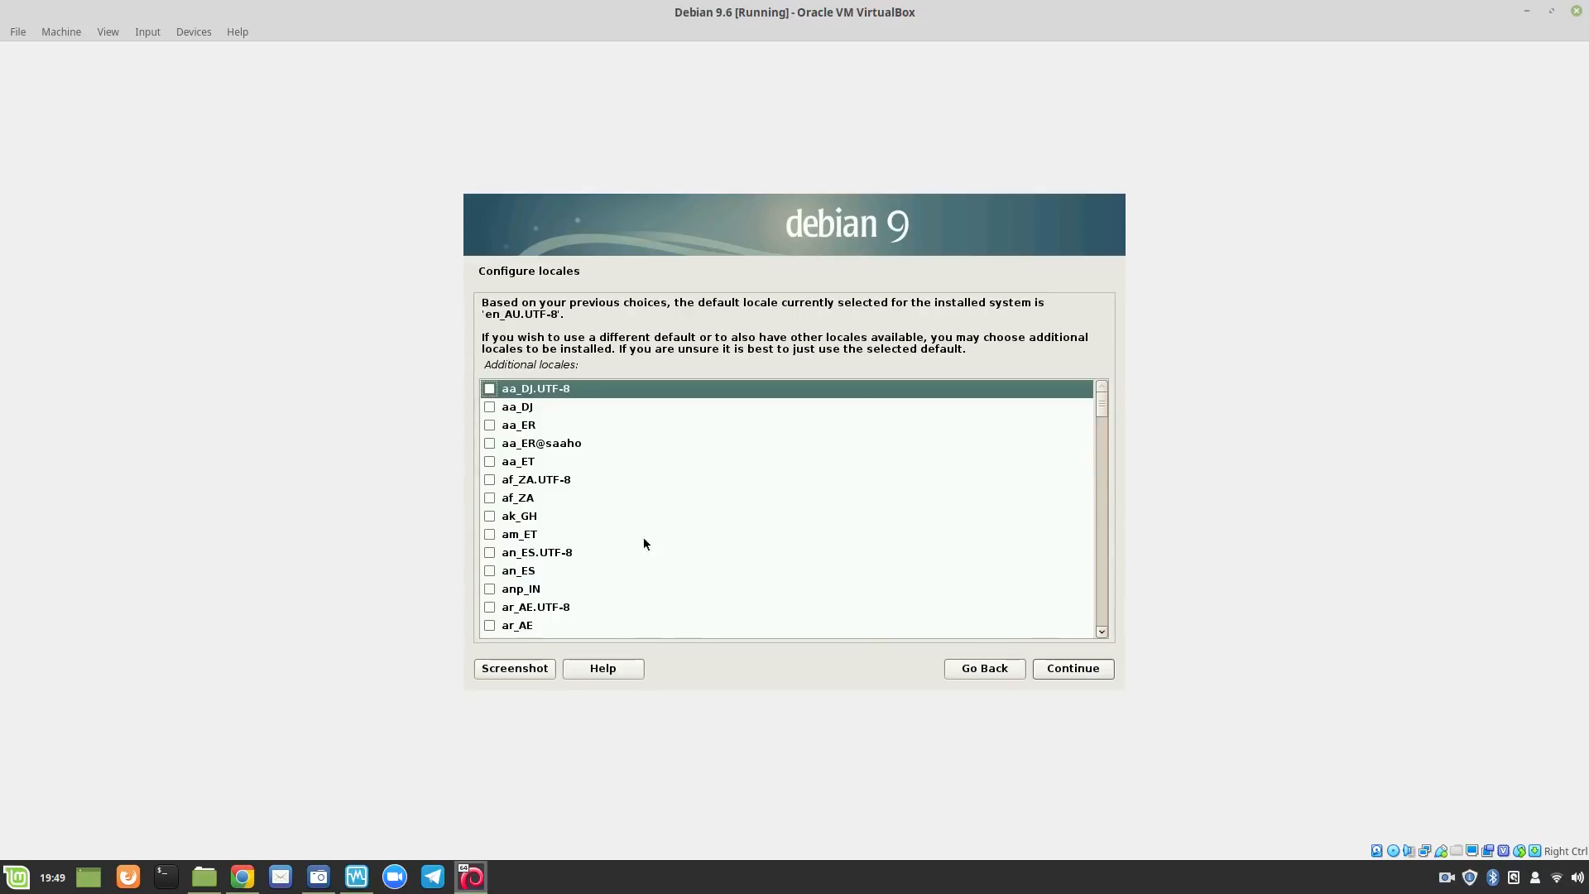
{"action": "left_click", "coordinate": [1081, 669]}
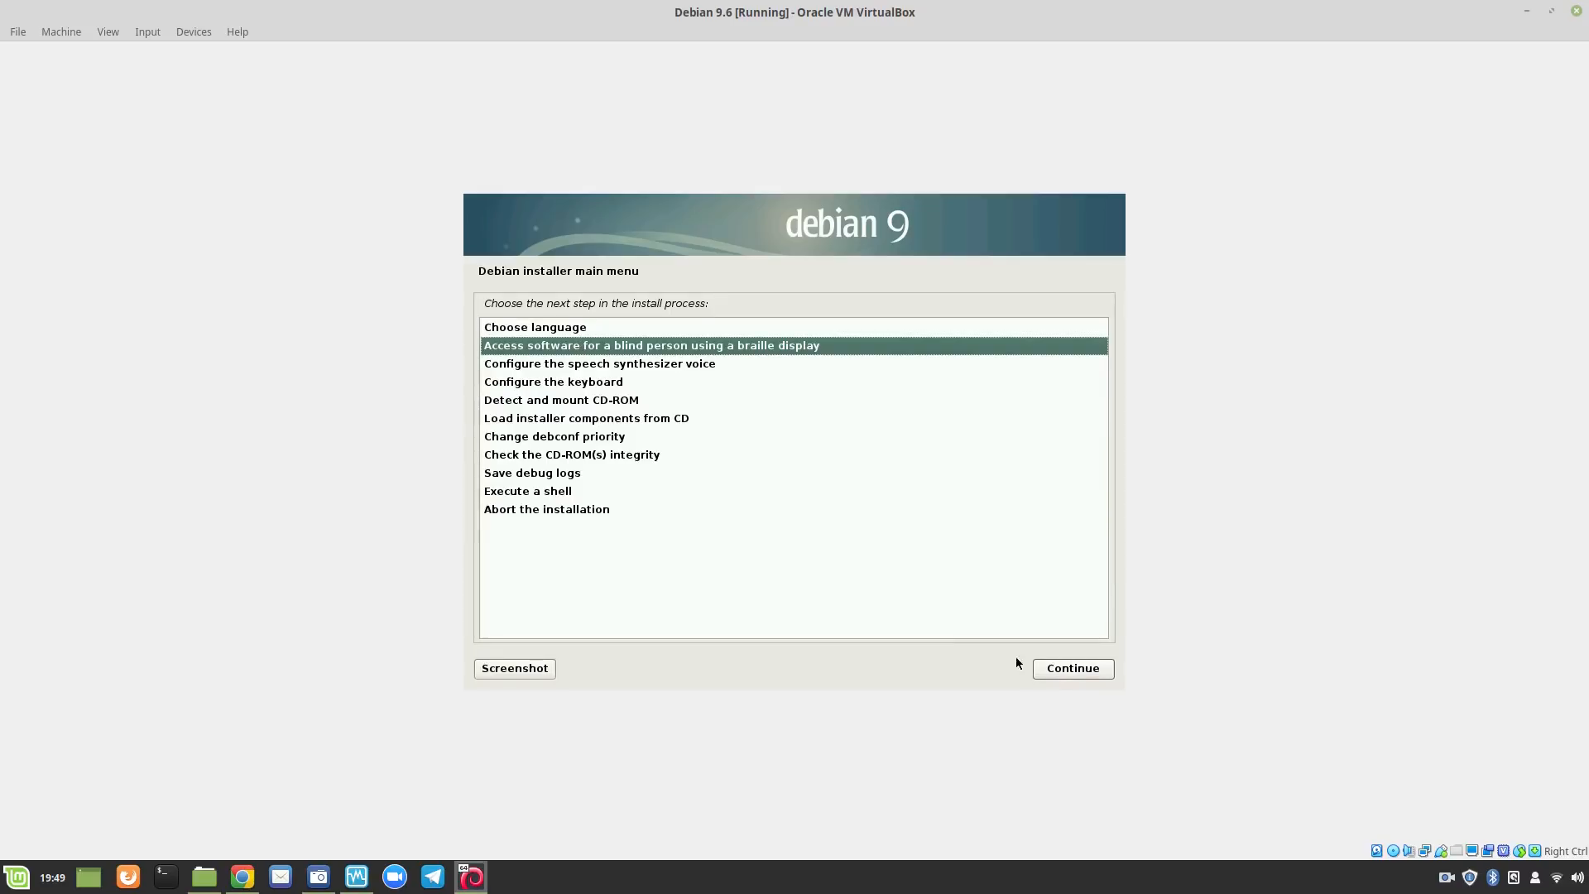
Configure the keyboard with the default keymap.
{"action": "key", "text": "Down"}
{"action": "key", "text": "Down"}
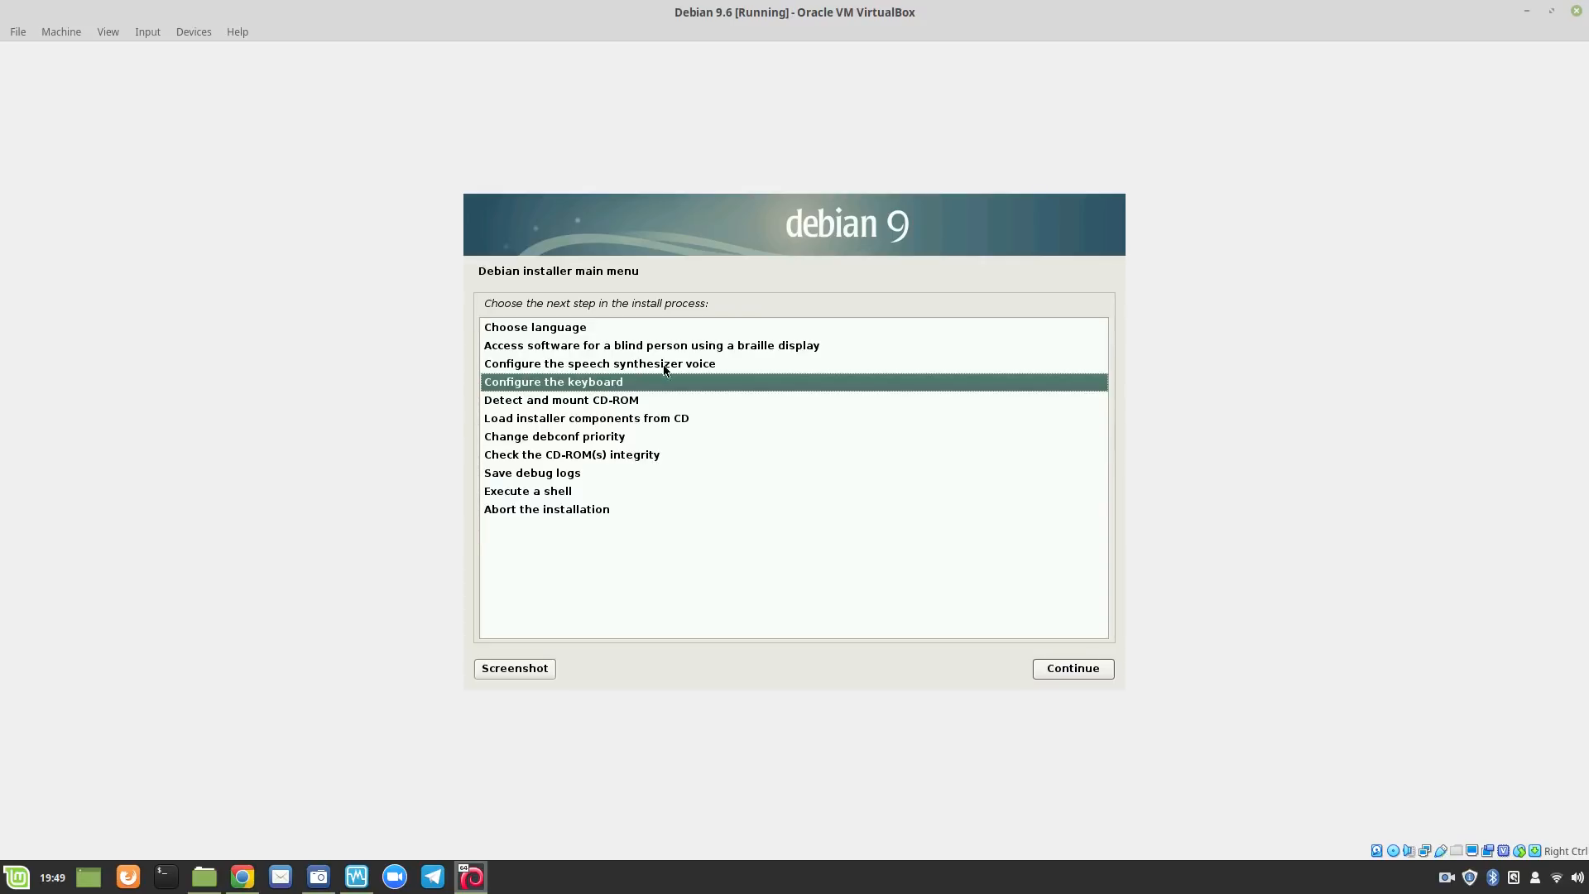
{"action": "left_click", "coordinate": [1065, 668]}
{"action": "left_click", "coordinate": [1072, 668]}
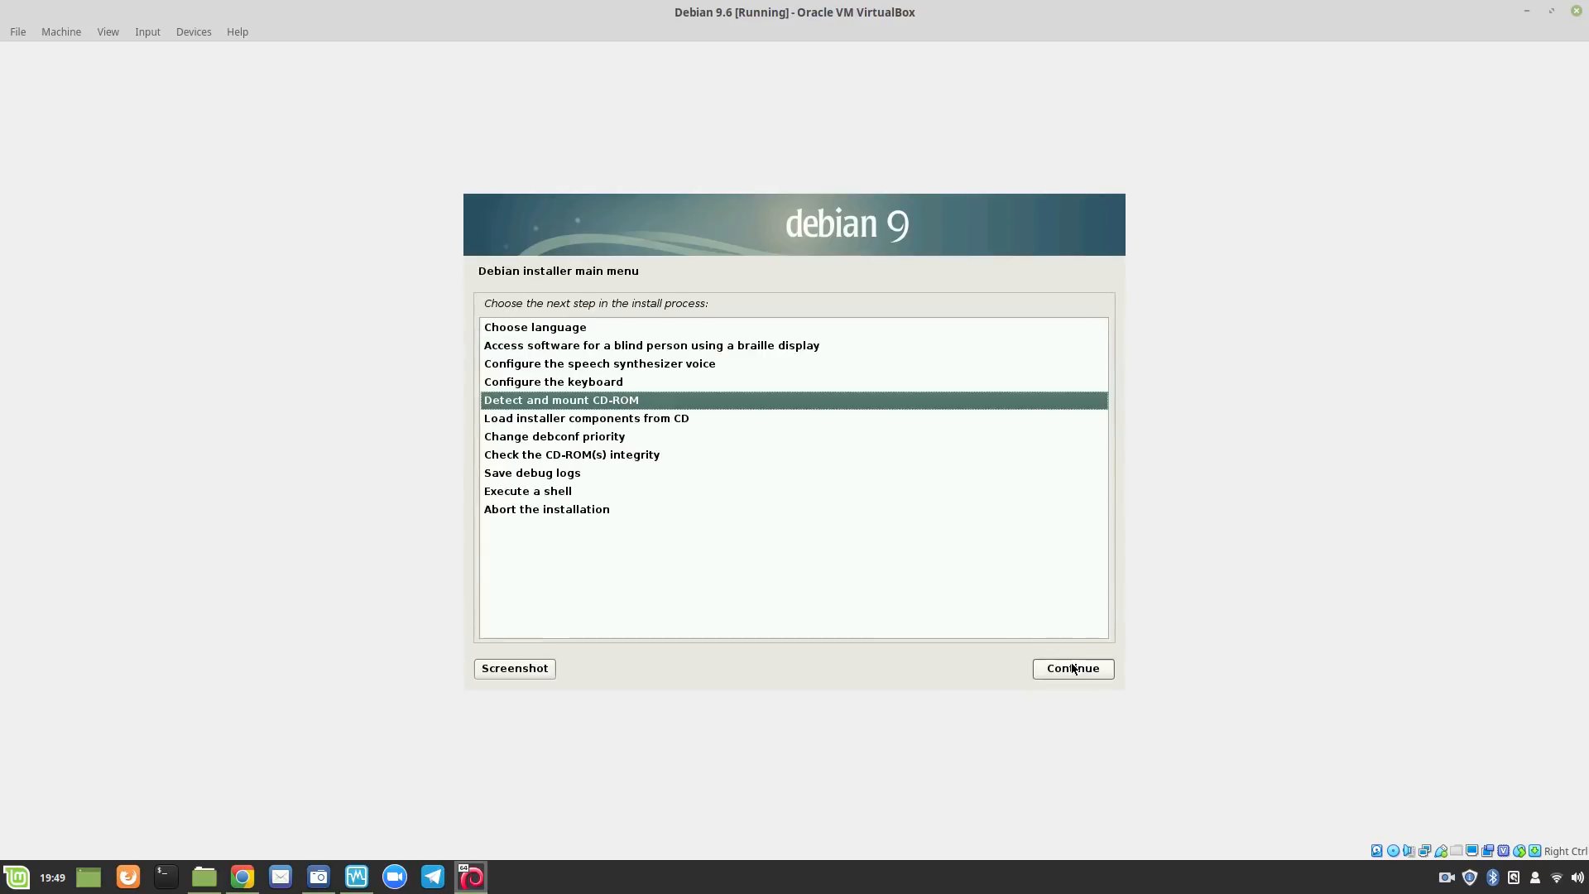
Detect and mount the Debian DVD, then continue without loading extra installer components.
{"action": "double_click", "coordinate": [586, 406]}
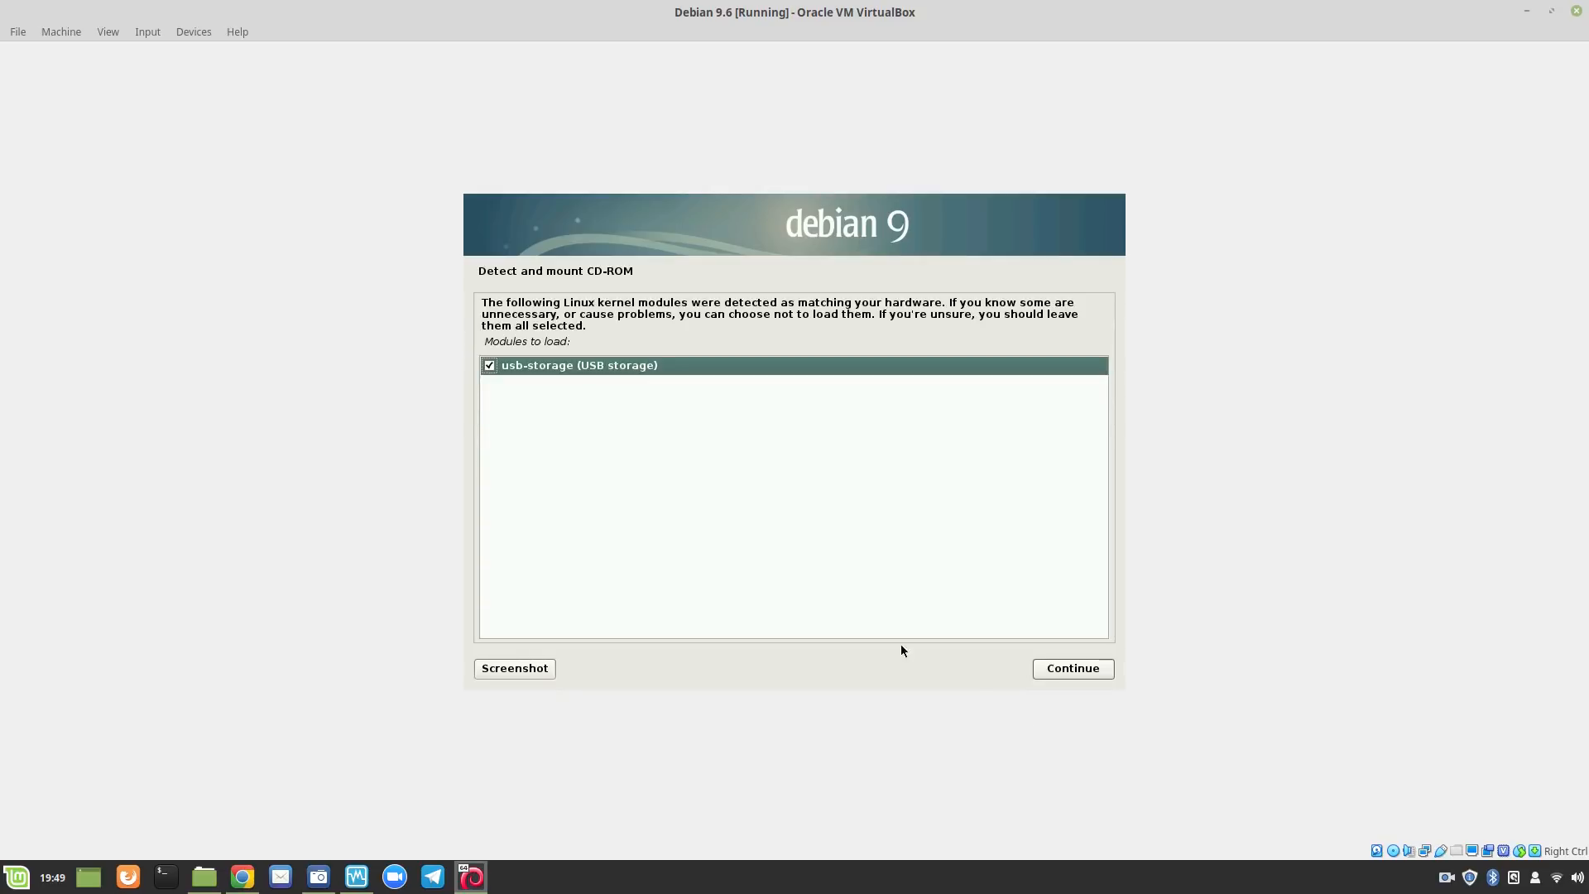
{"action": "left_click", "coordinate": [1073, 668]}
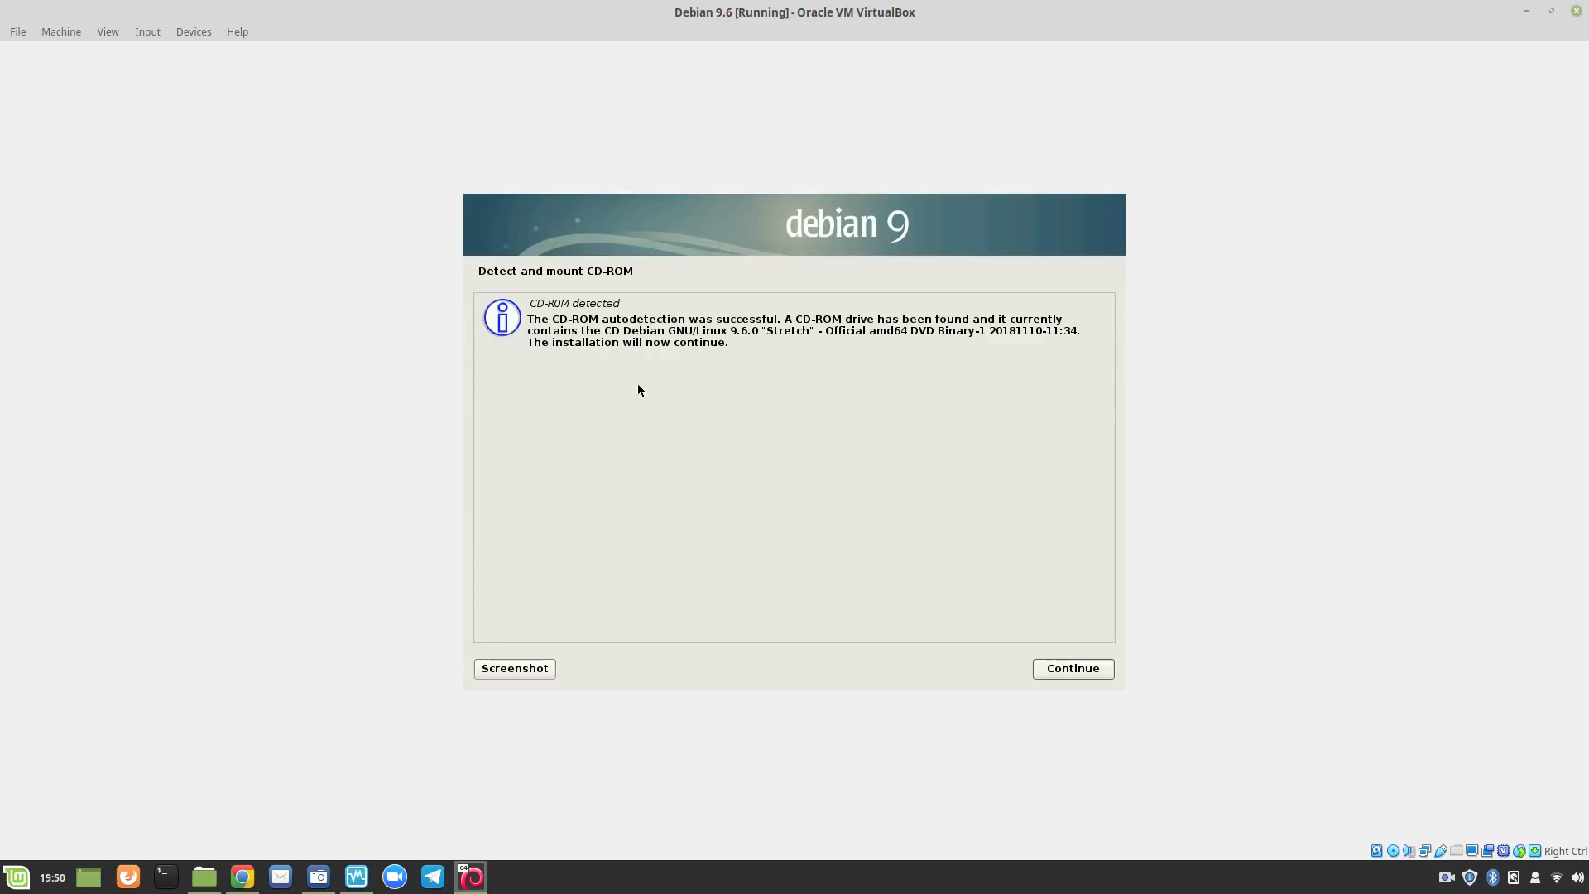
{"action": "left_click", "coordinate": [1084, 676]}
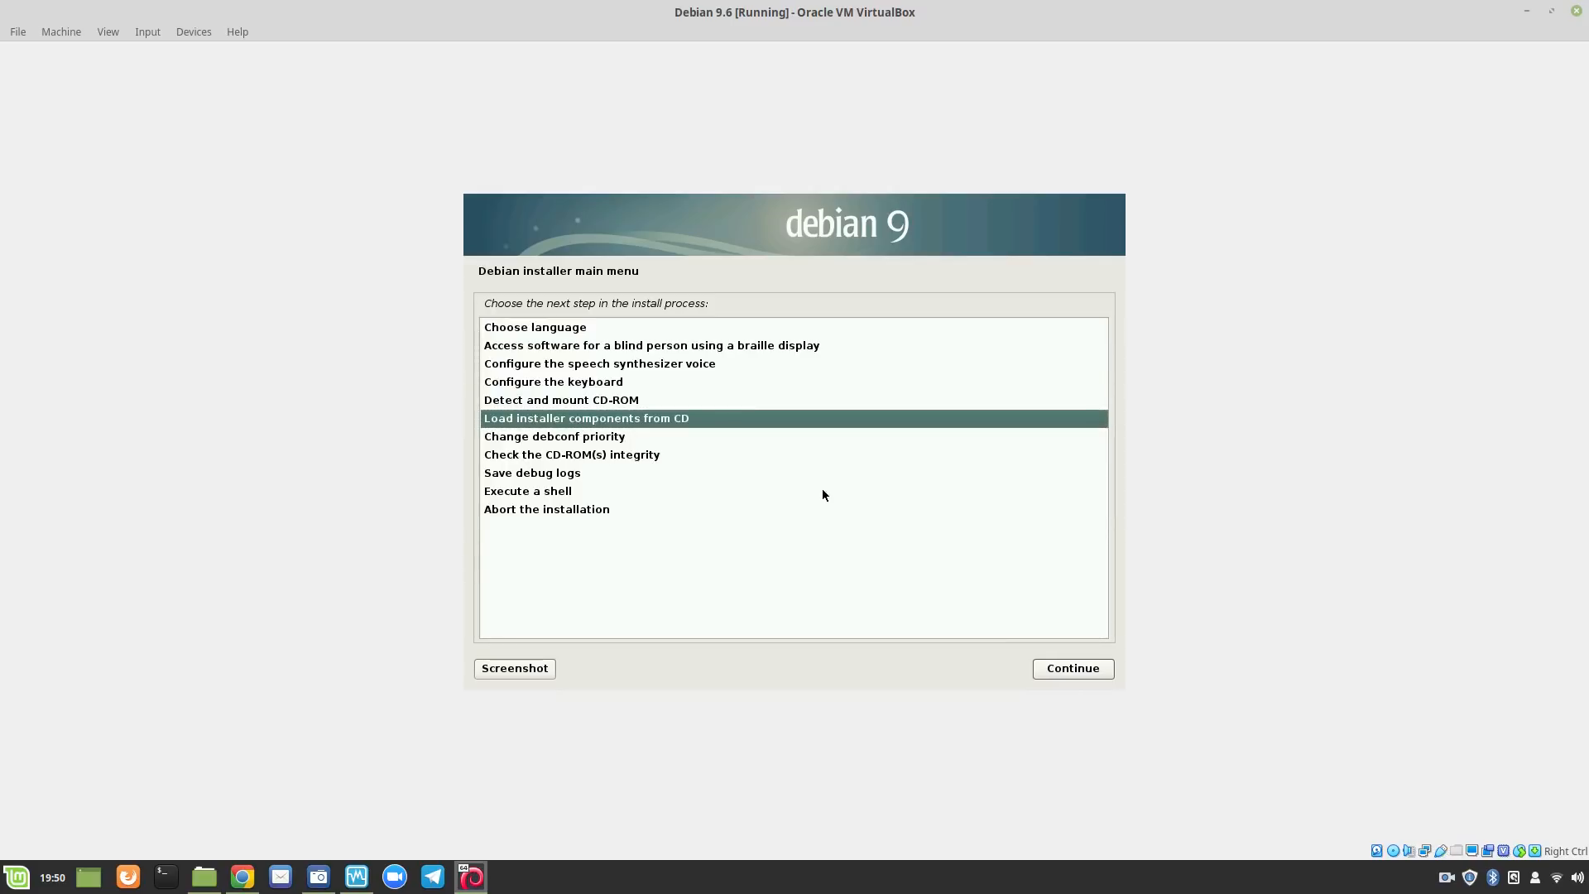
{"action": "double_click", "coordinate": [672, 419]}
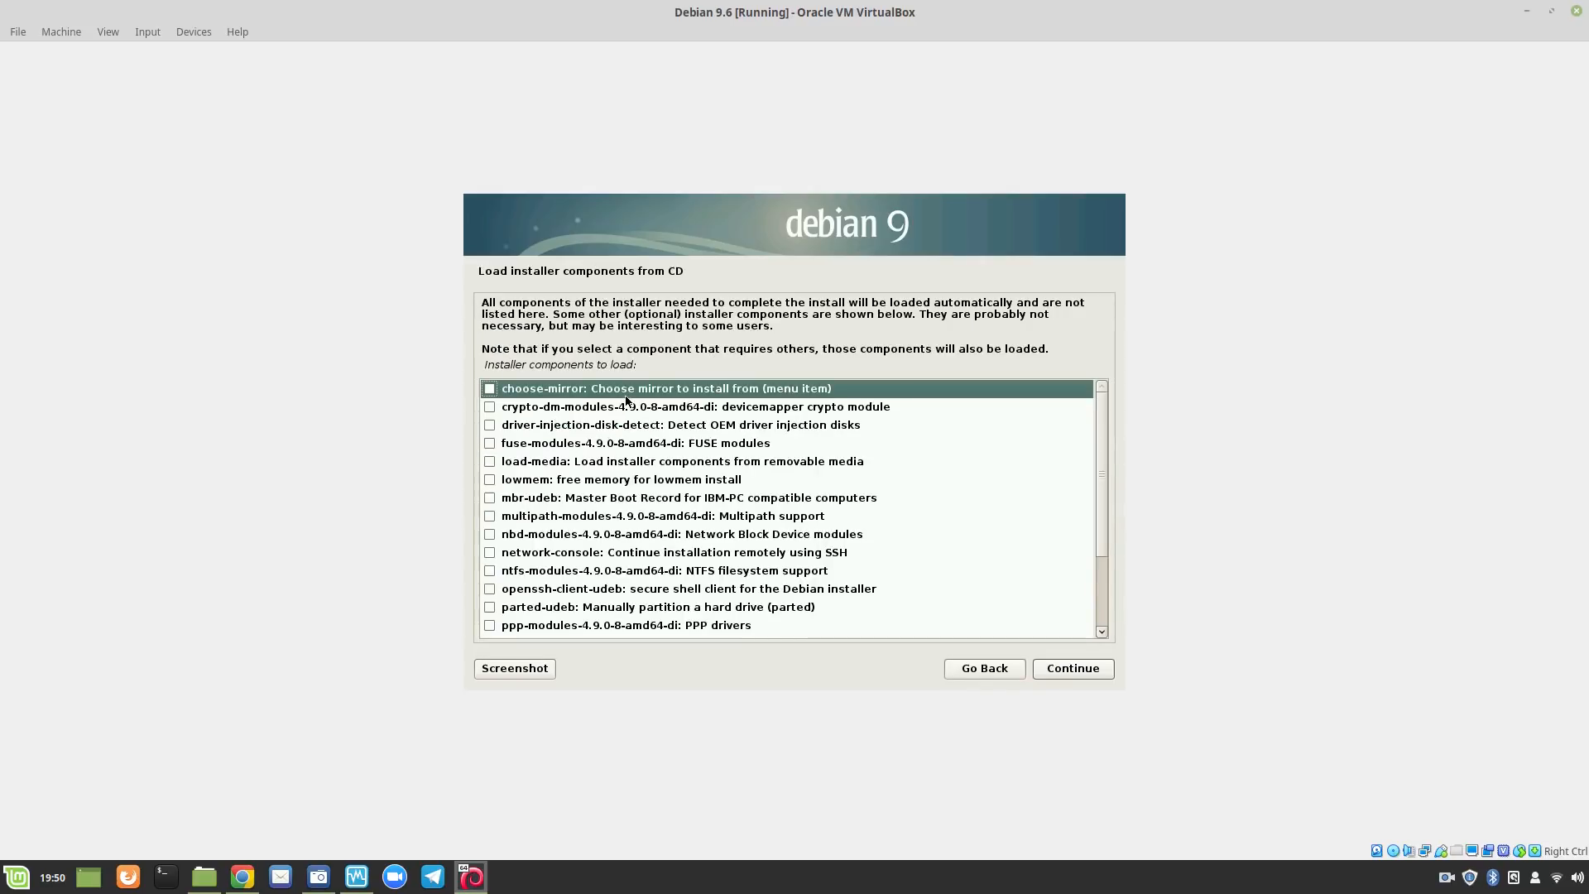
{"action": "left_click", "coordinate": [1074, 670]}
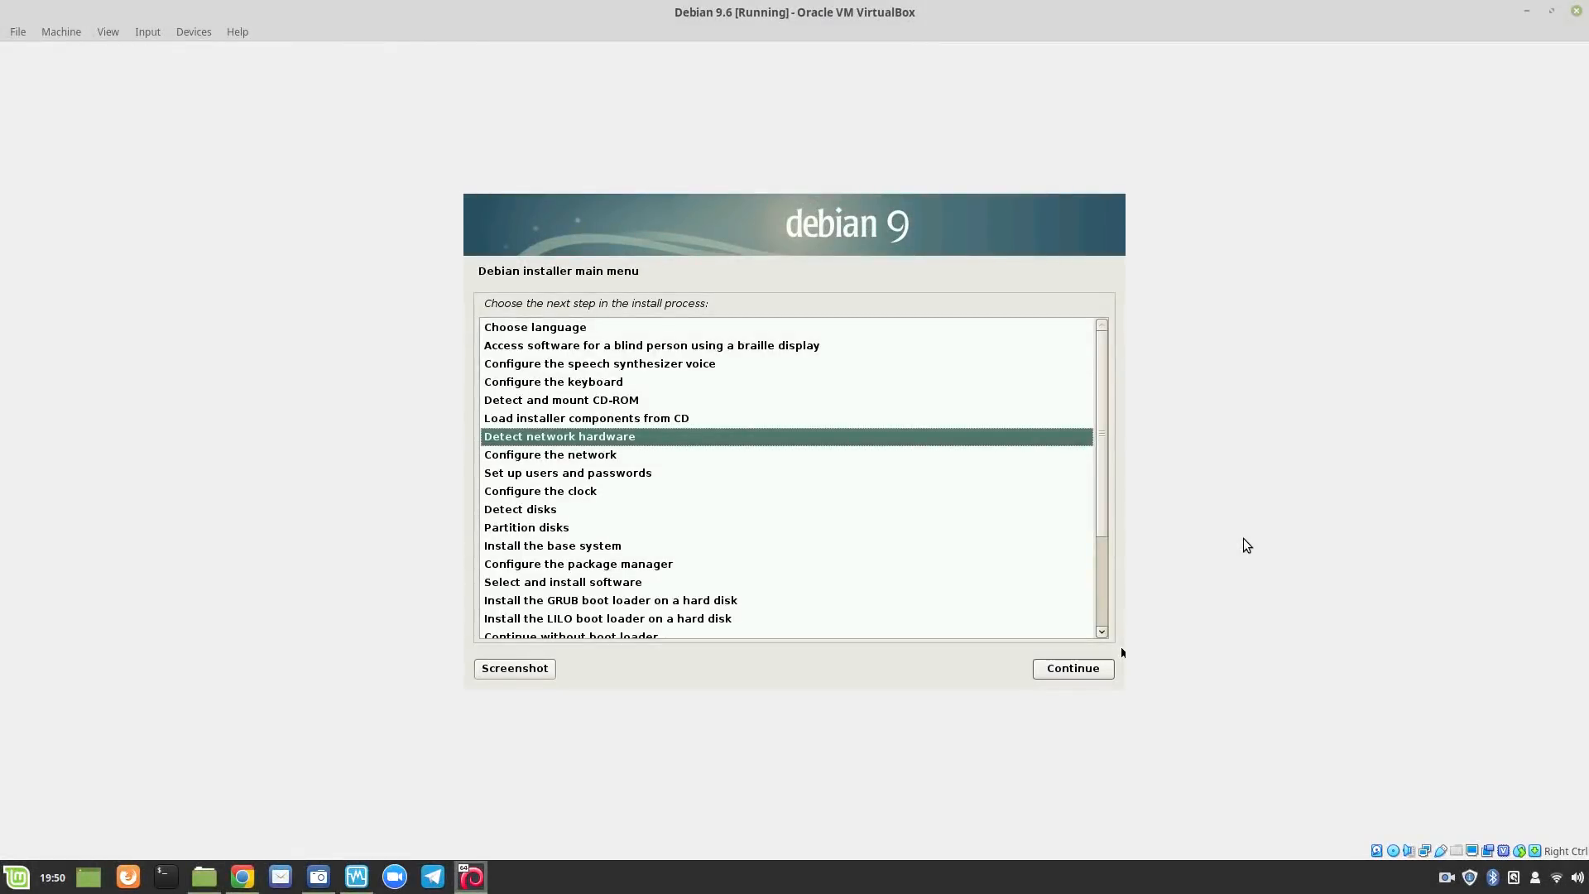
Detect network hardware and auto-configure with a 3-second wait, hostname debian-virt, blank domain.
{"action": "double_click", "coordinate": [588, 437]}
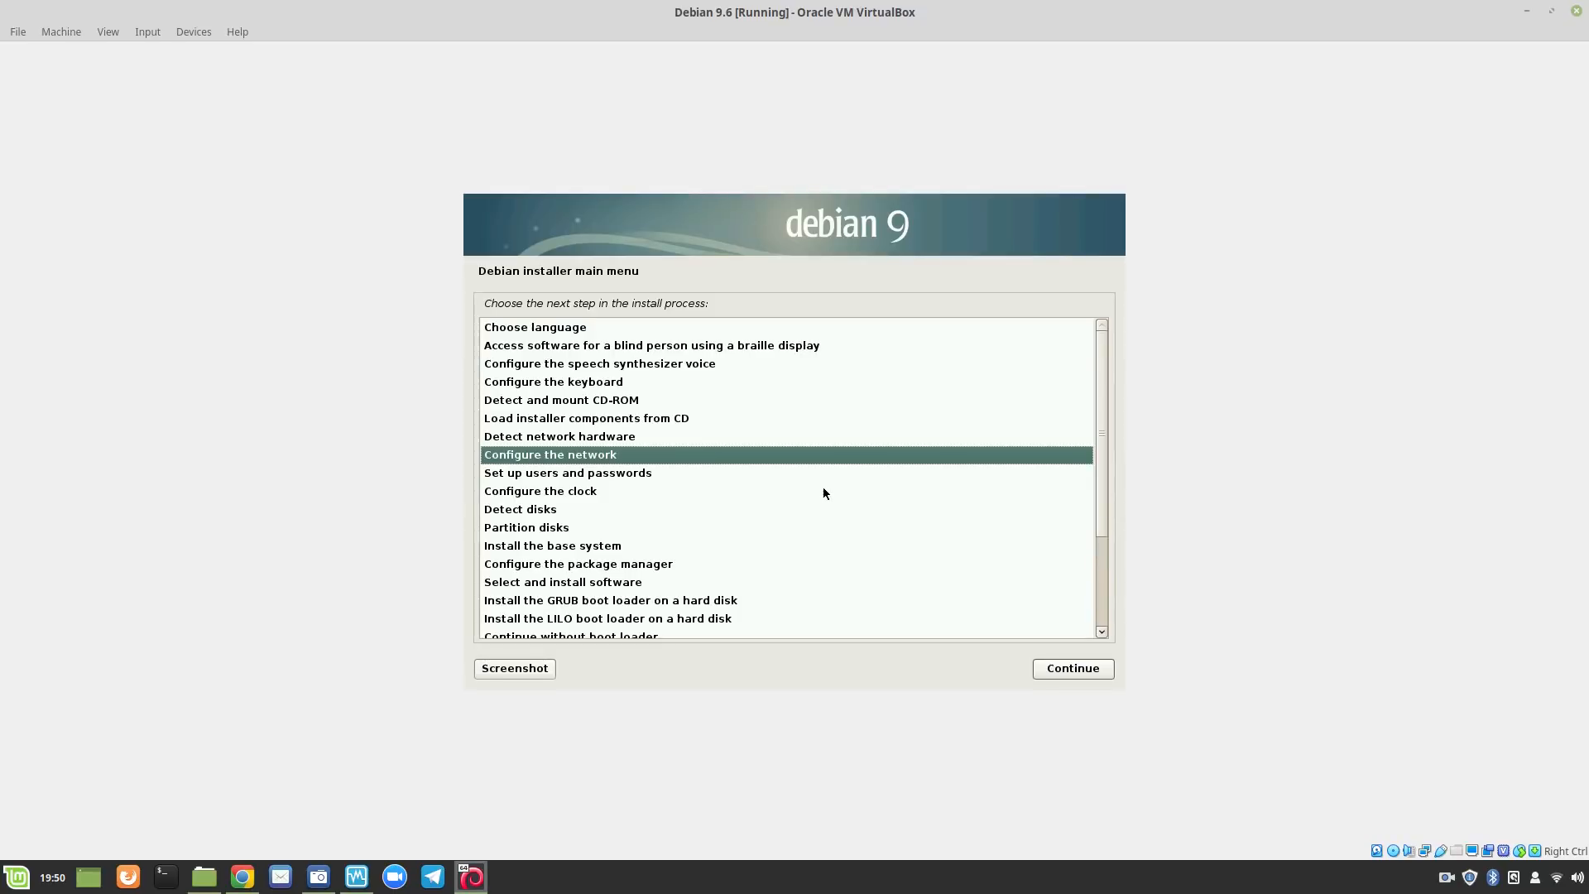
{"action": "left_click", "coordinate": [1071, 669]}
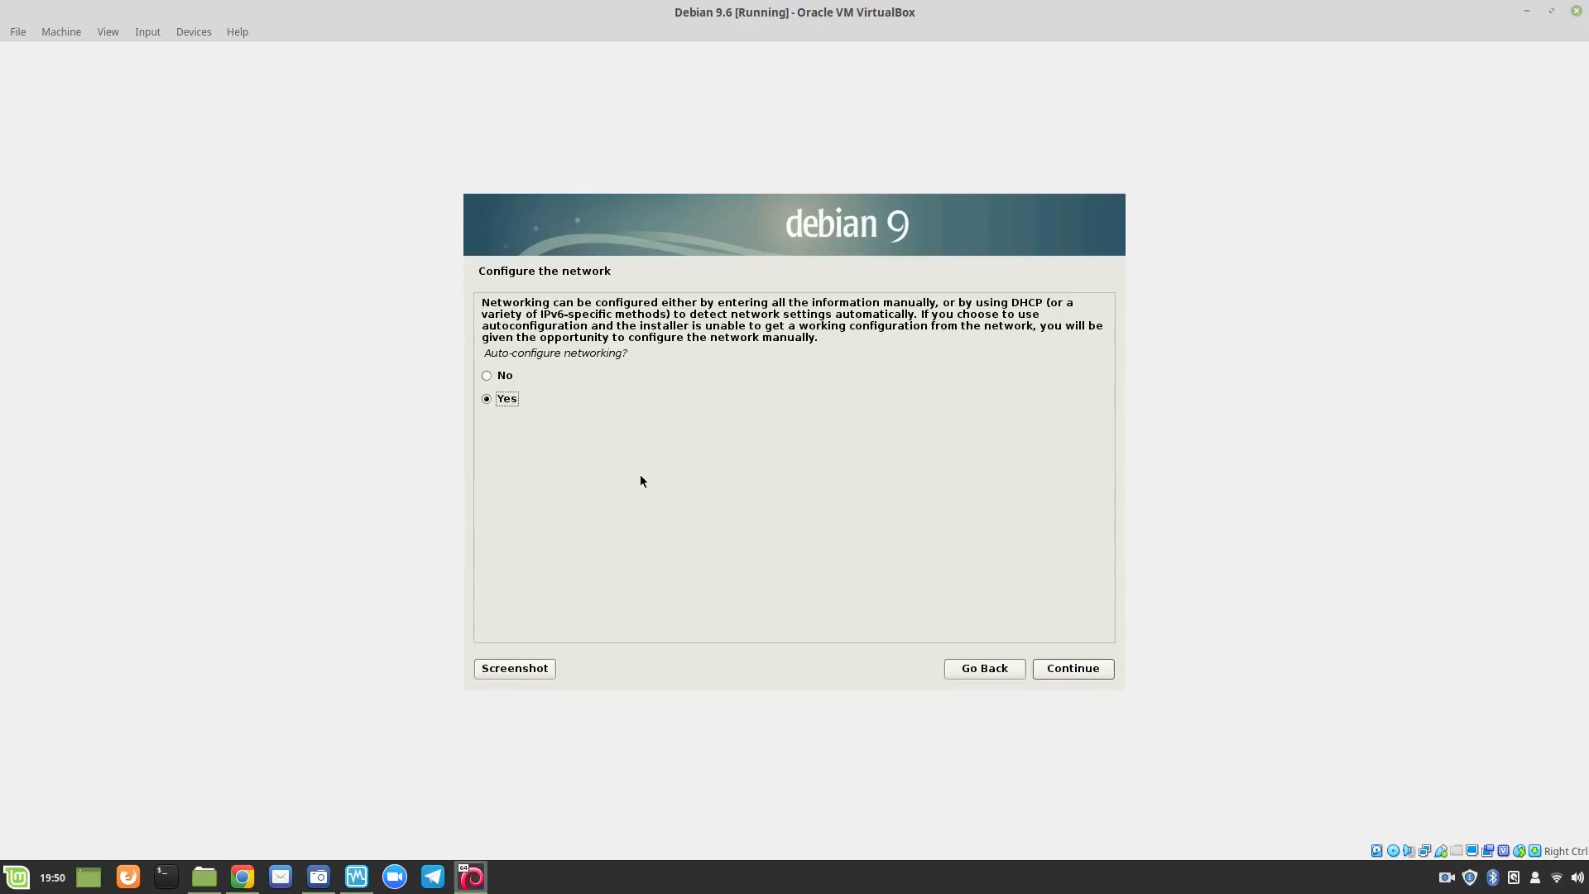
{"action": "left_click", "coordinate": [1051, 669]}
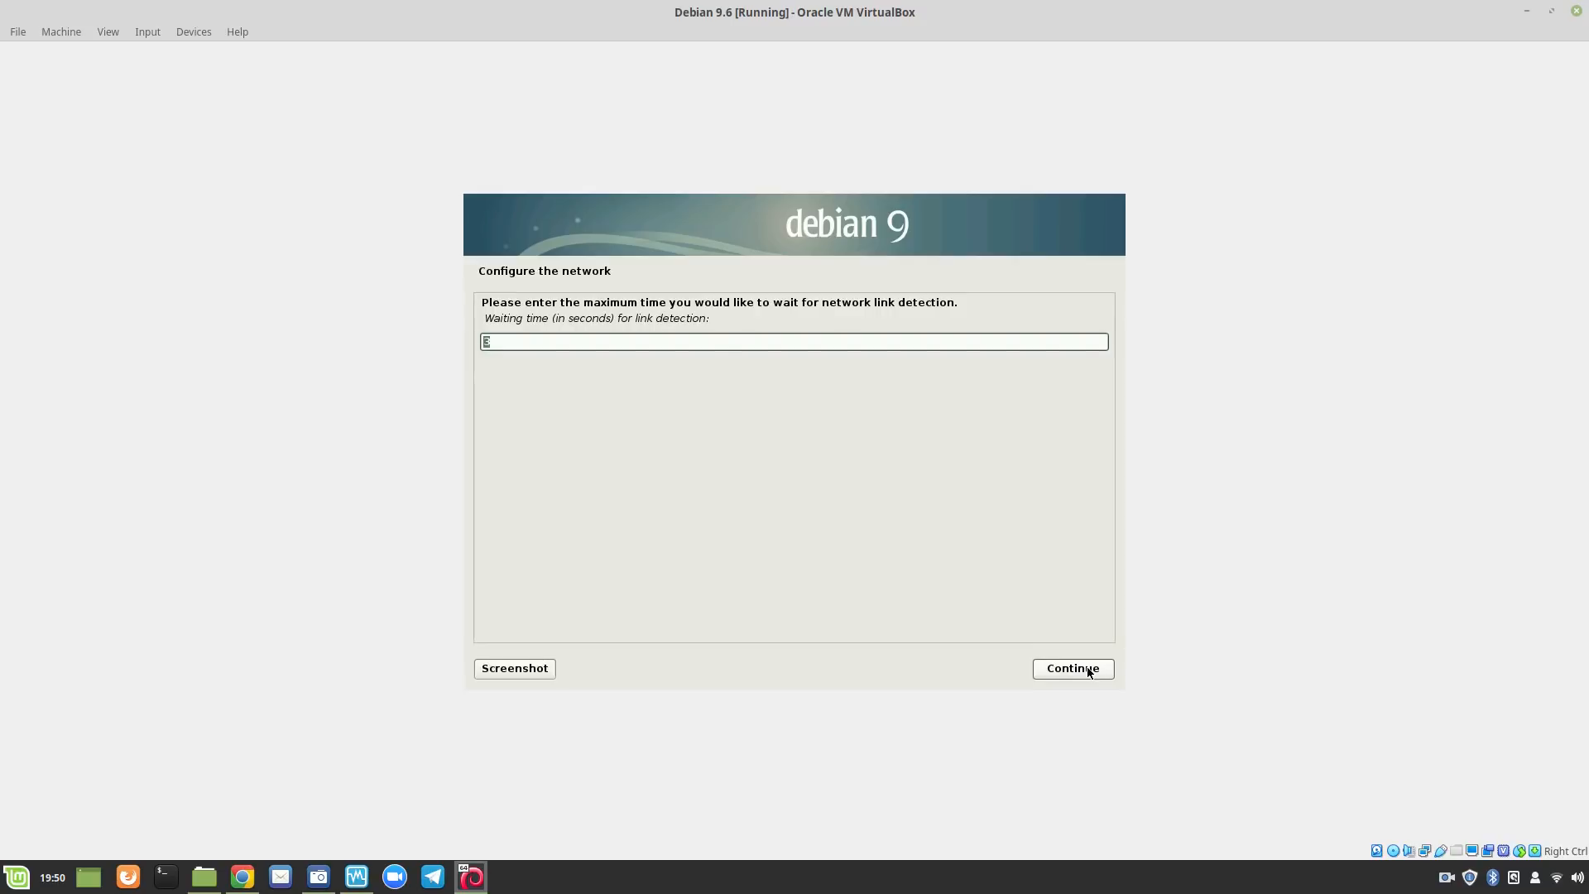
{"action": "left_click", "coordinate": [1089, 670]}
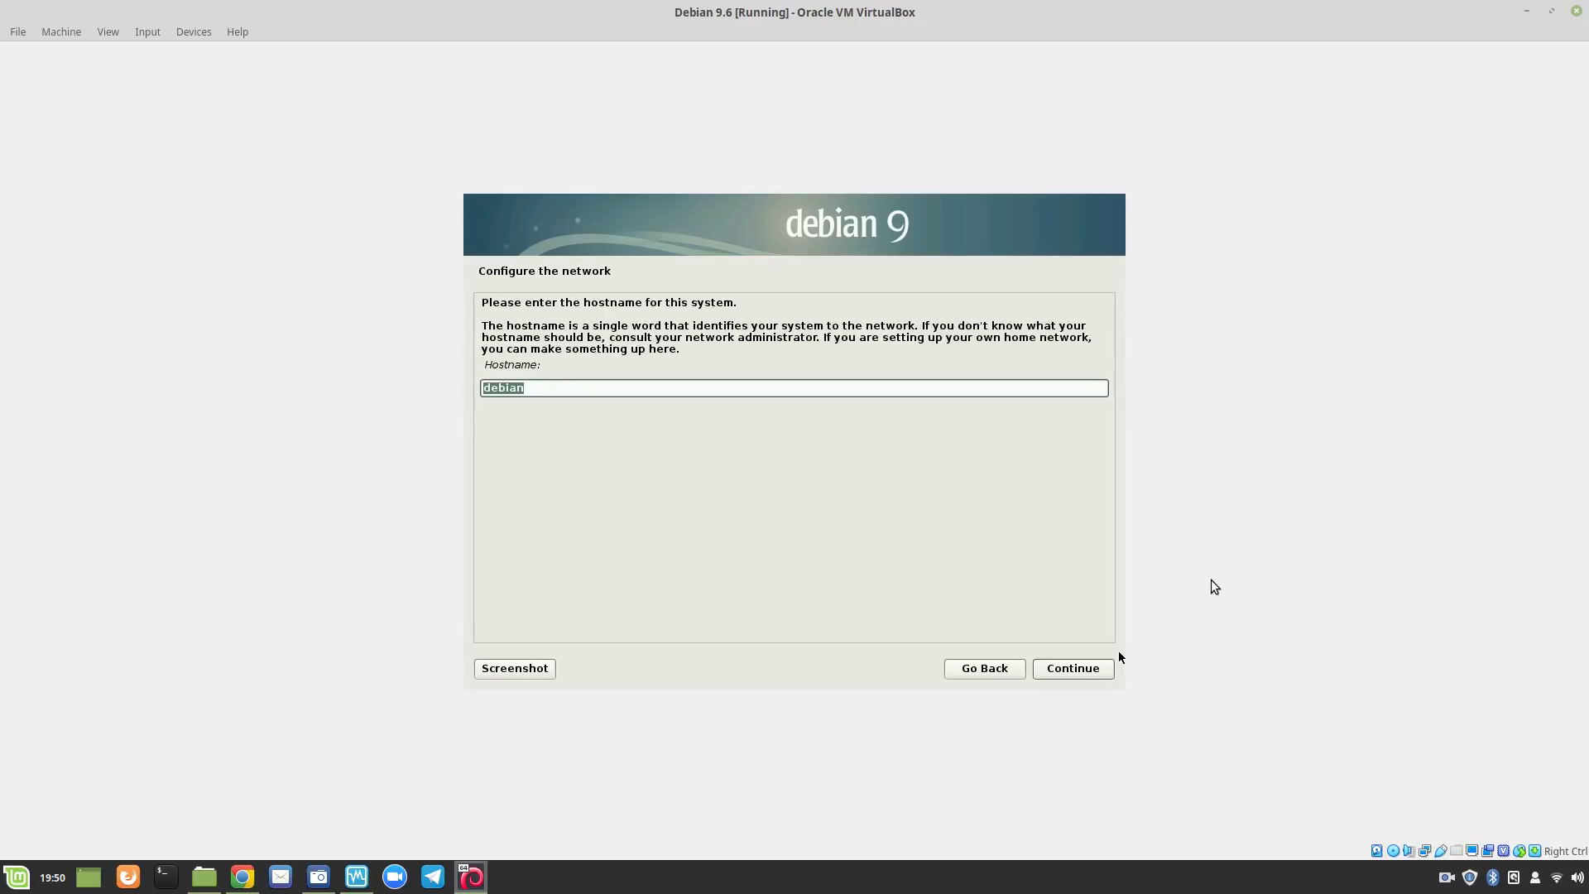
{"action": "left_click", "coordinate": [535, 389]}
{"action": "type", "text": "-virt"}
{"action": "left_click", "coordinate": [1073, 668]}
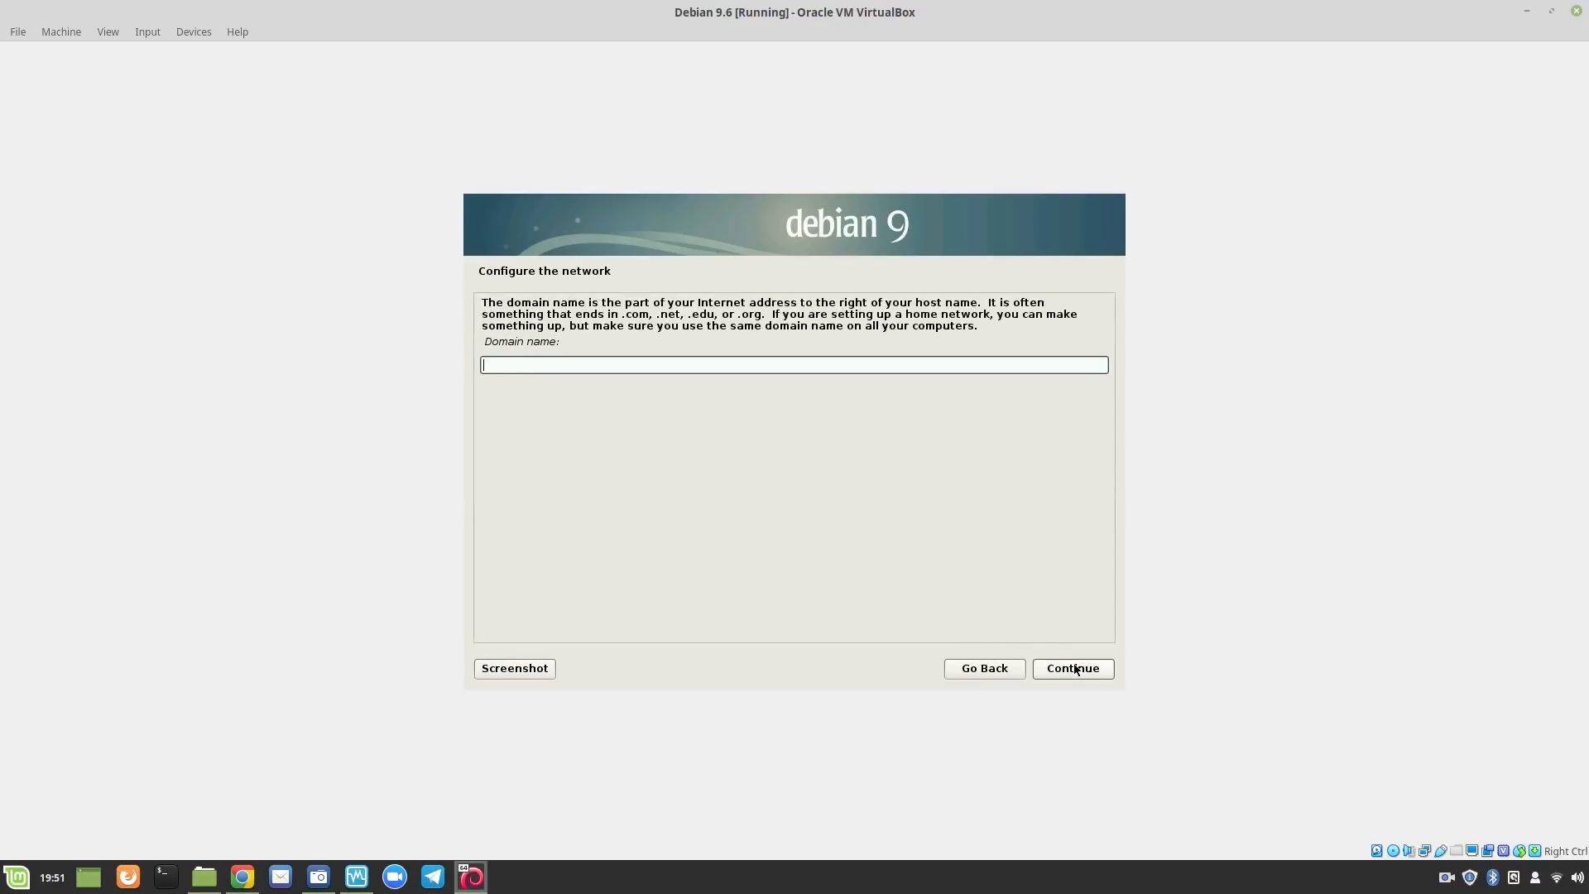
{"action": "left_click", "coordinate": [1086, 668]}
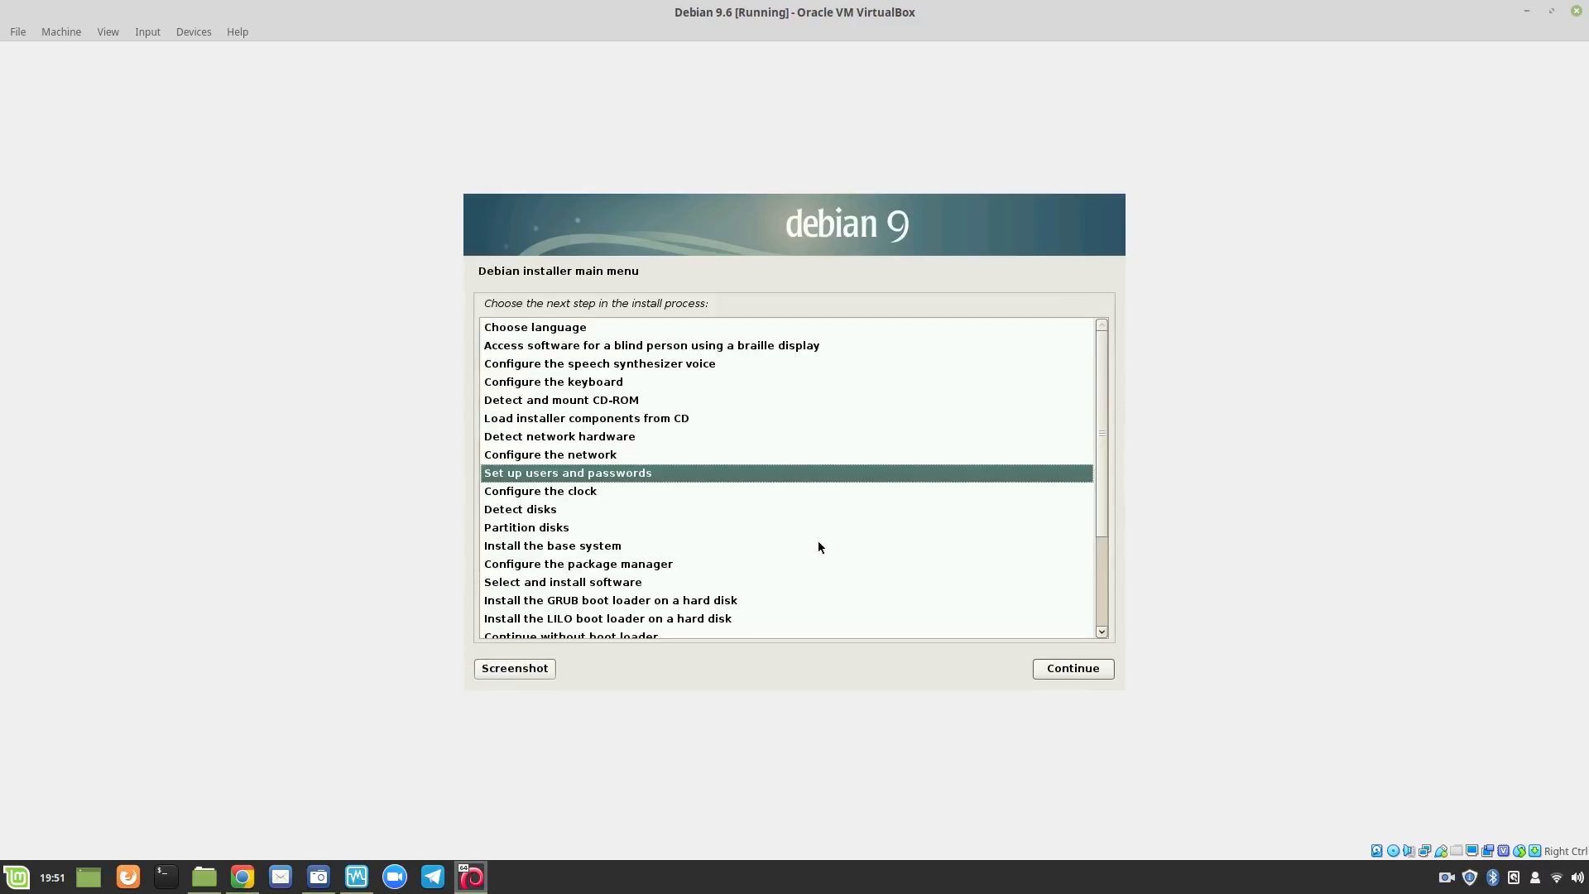
Open the installer's Set up users and passwords step, briefly checking the browser's video comments.
{"action": "double_click", "coordinate": [569, 473]}
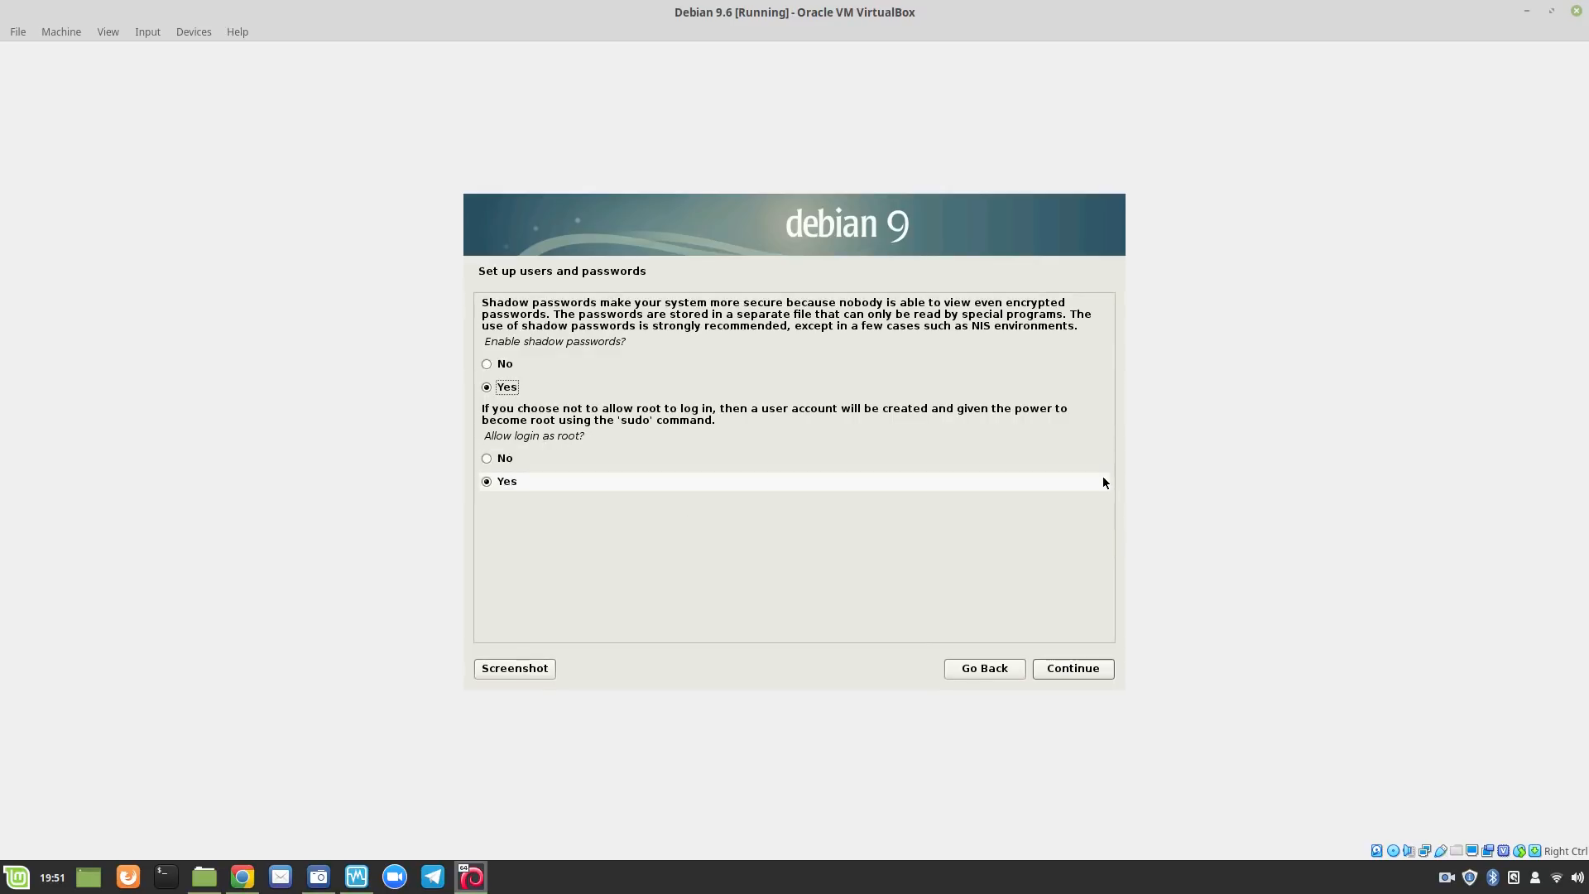
{"action": "left_click_drag", "start_coordinate": [1588, 42], "coordinate": [685, 10]}
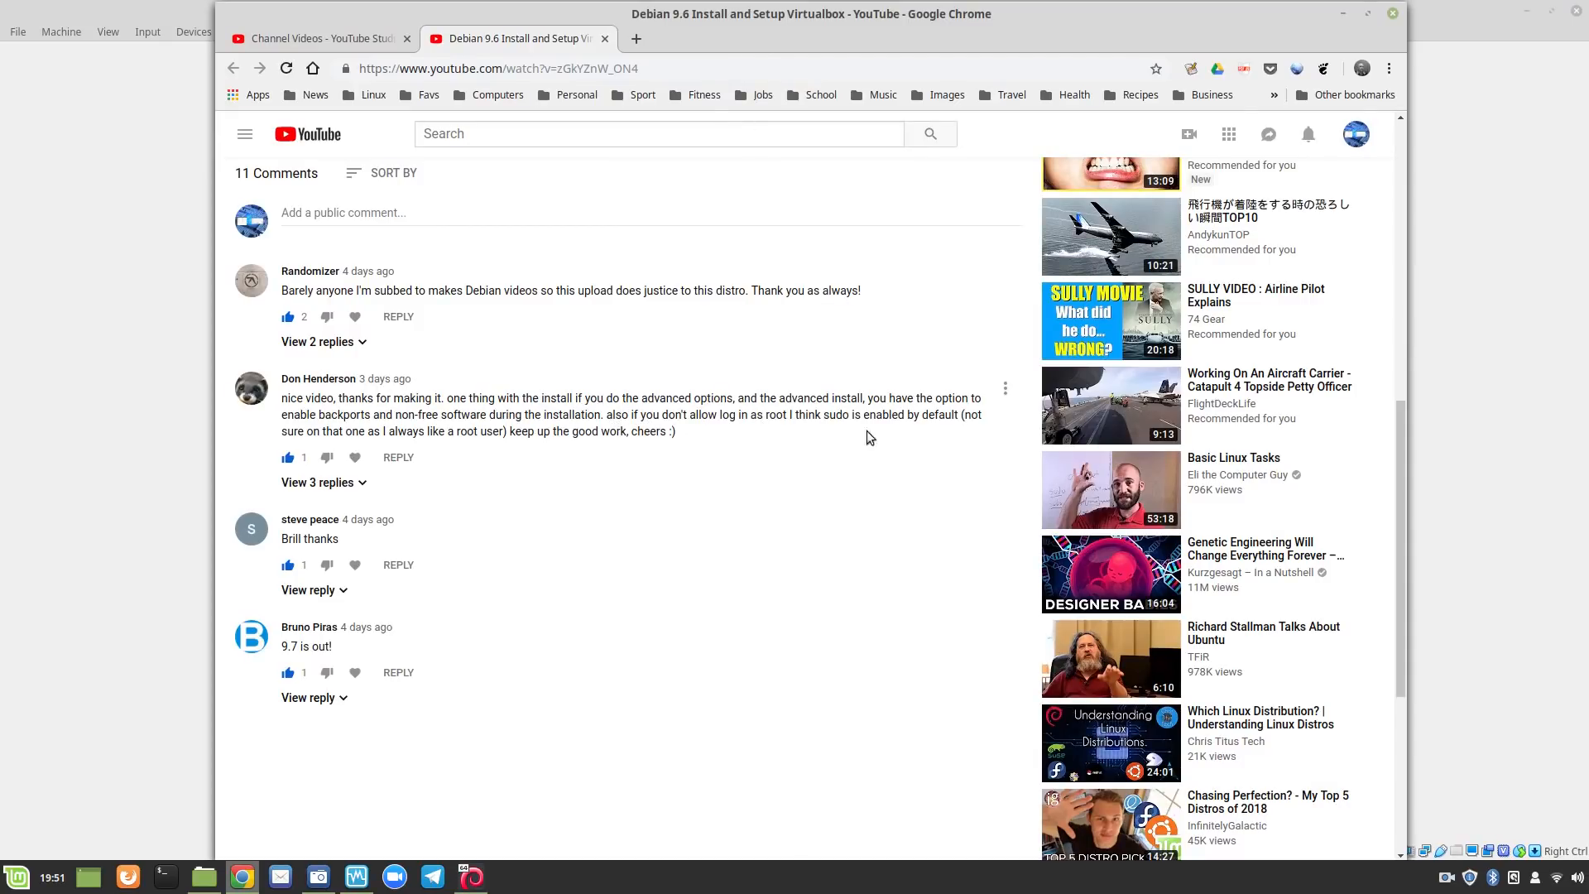
{"action": "left_click_drag", "start_coordinate": [753, 21], "coordinate": [1588, 290]}
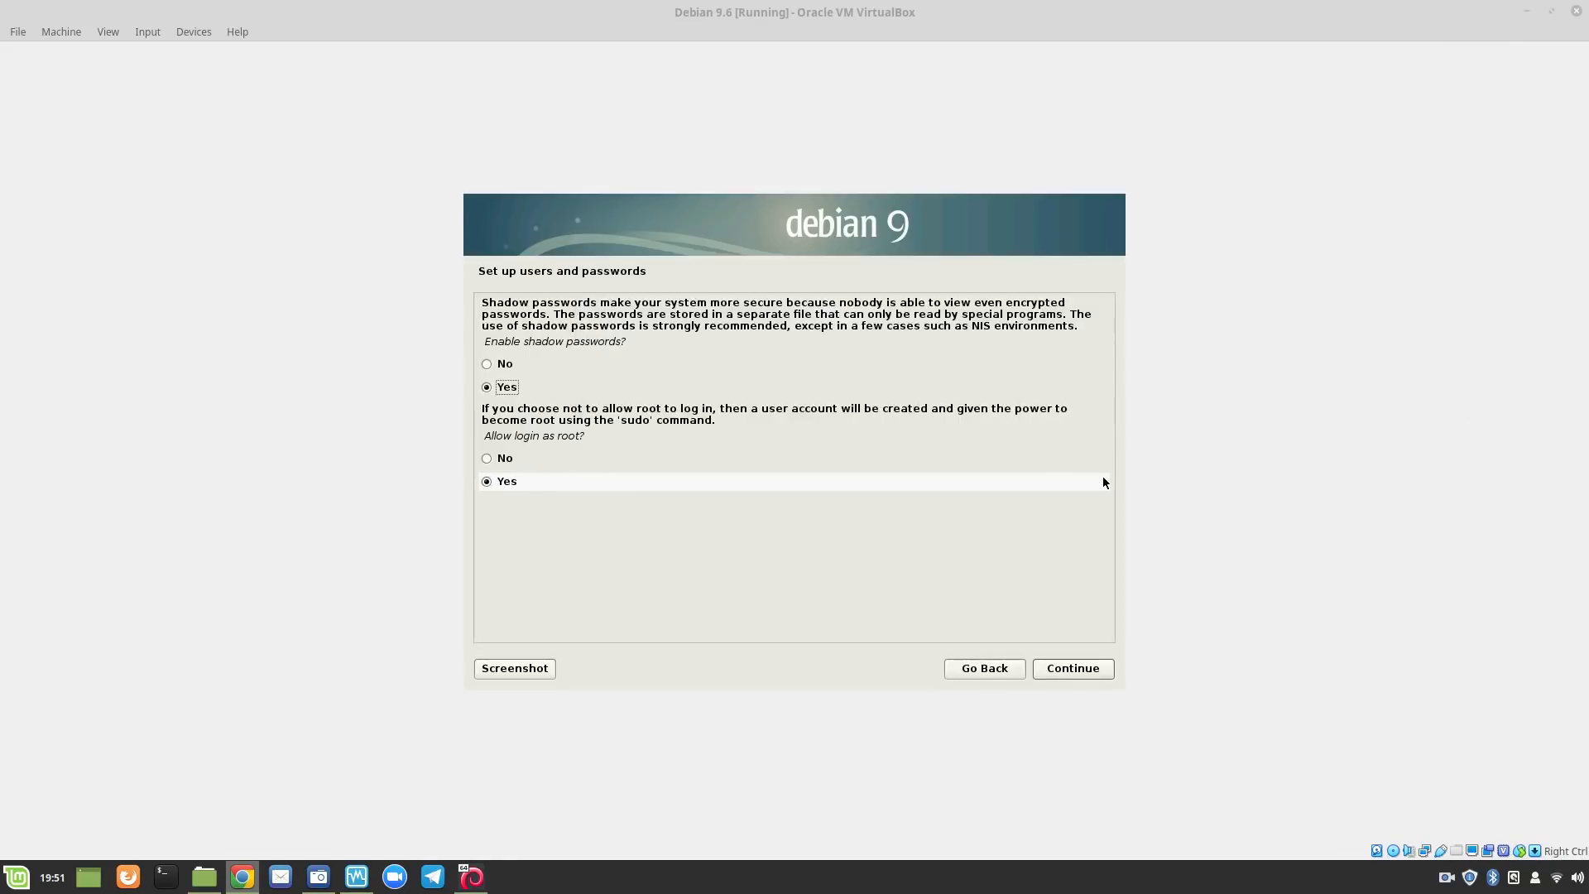
Disallow root login, then create a user with their full name, the suggested username, and a confirmed password.
{"action": "left_click", "coordinate": [488, 460]}
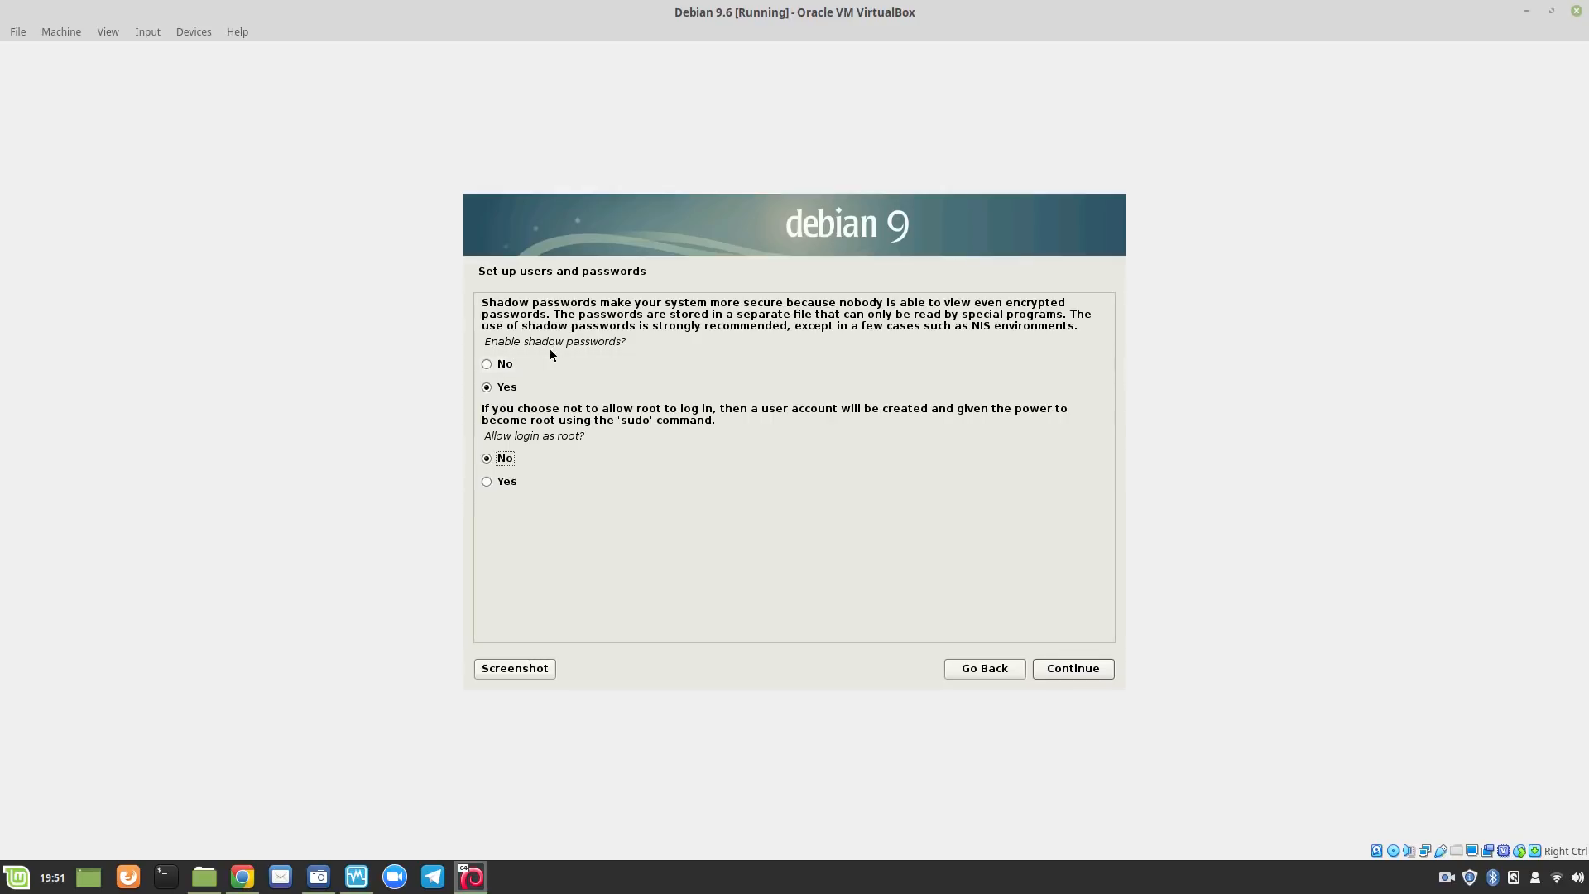
{"action": "left_click", "coordinate": [1067, 667]}
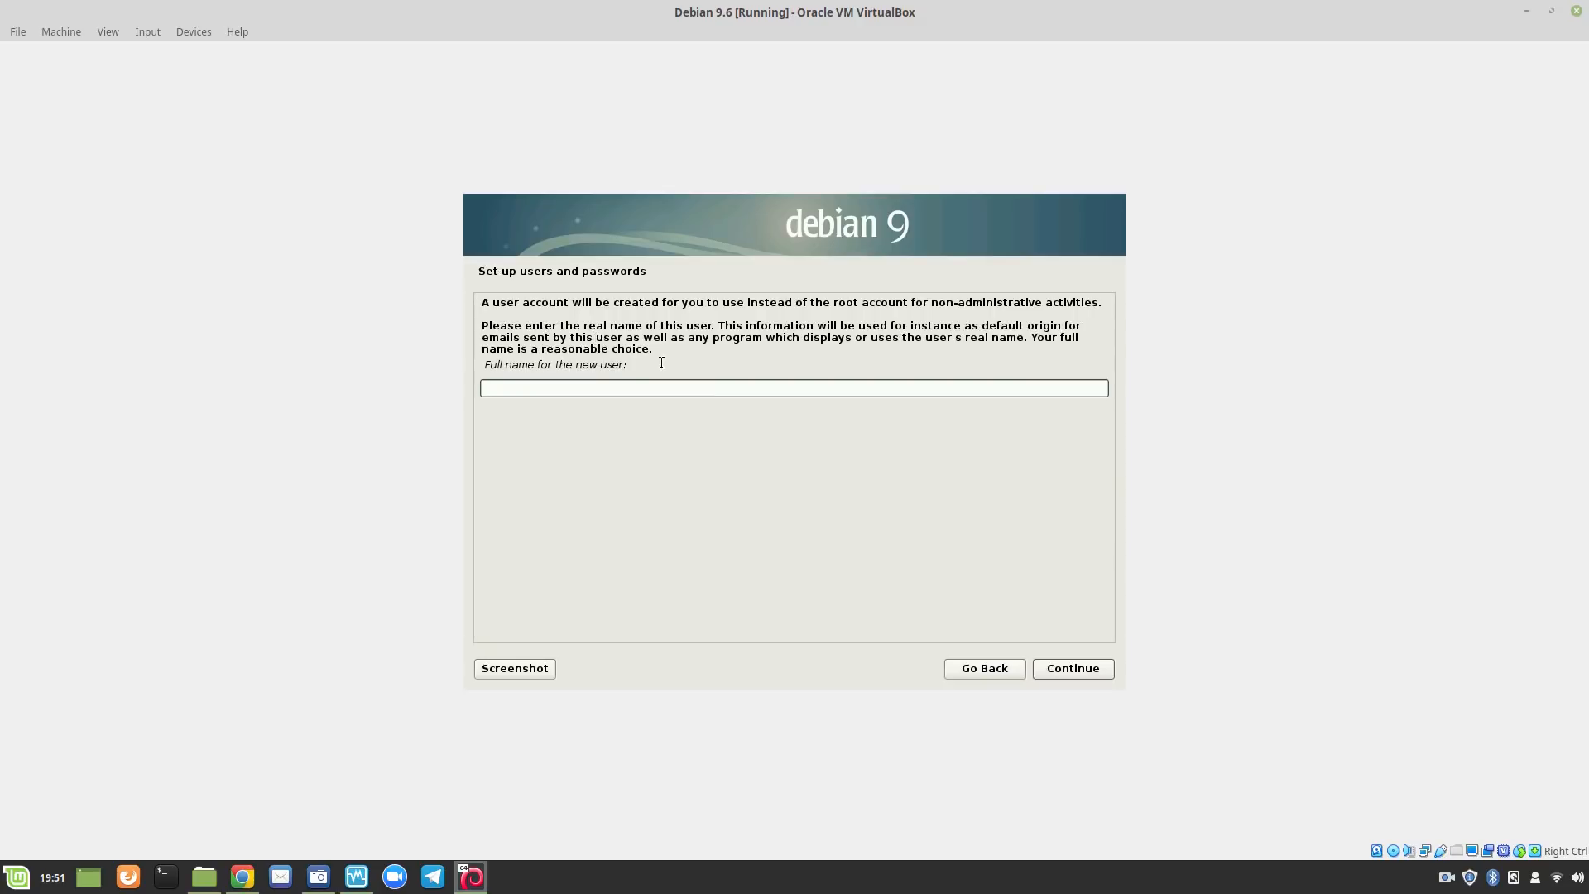
{"action": "type", "text": "Colin Brash"}
{"action": "left_click", "coordinate": [1043, 668]}
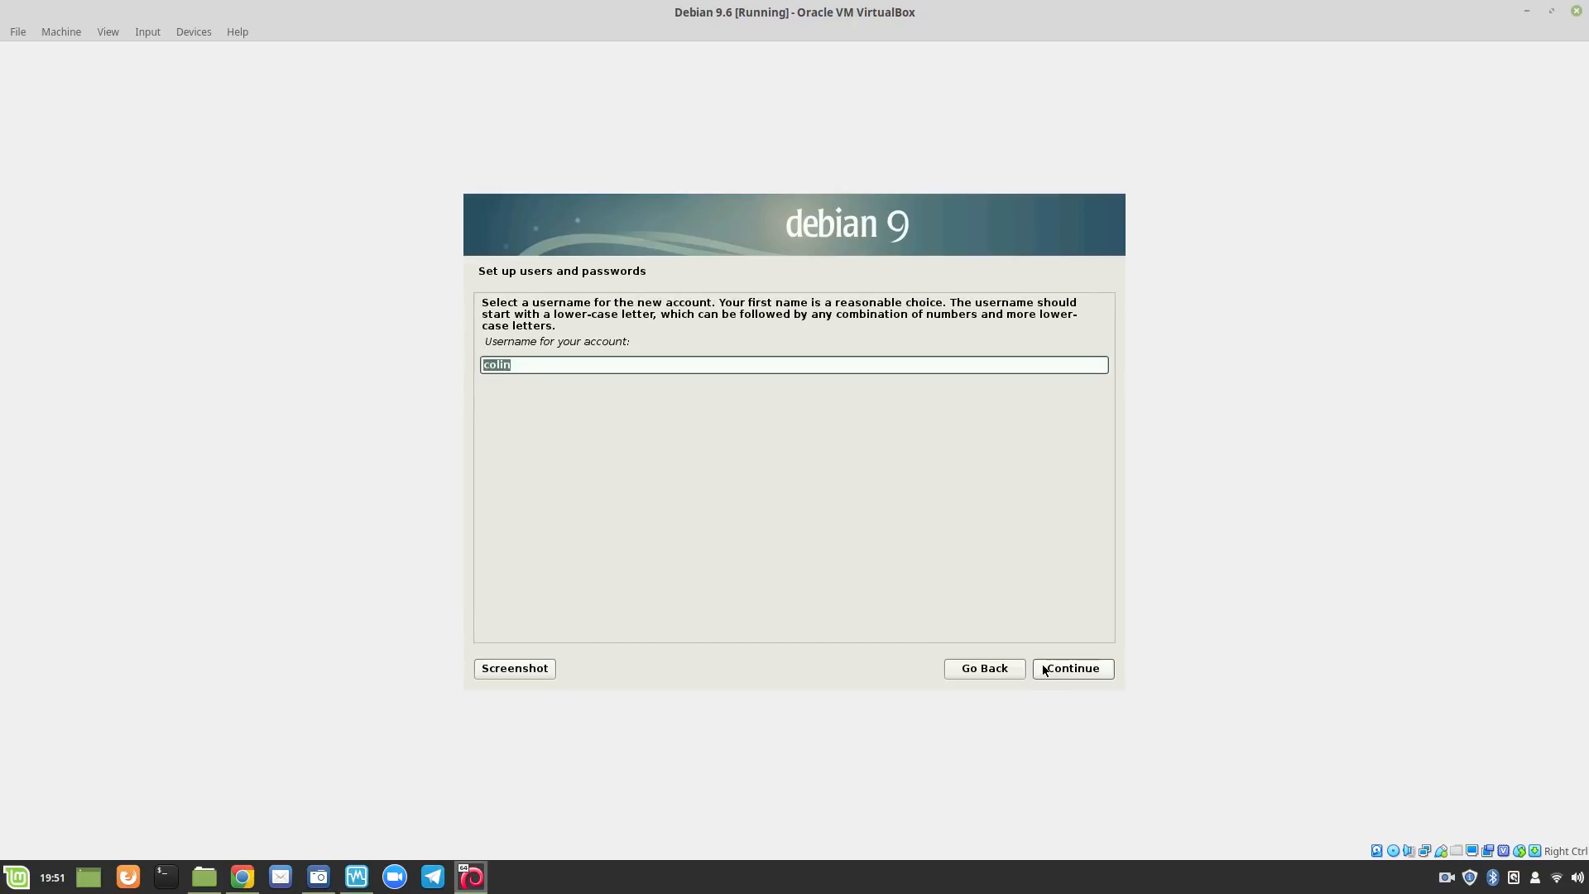
{"action": "left_click", "coordinate": [1043, 669]}
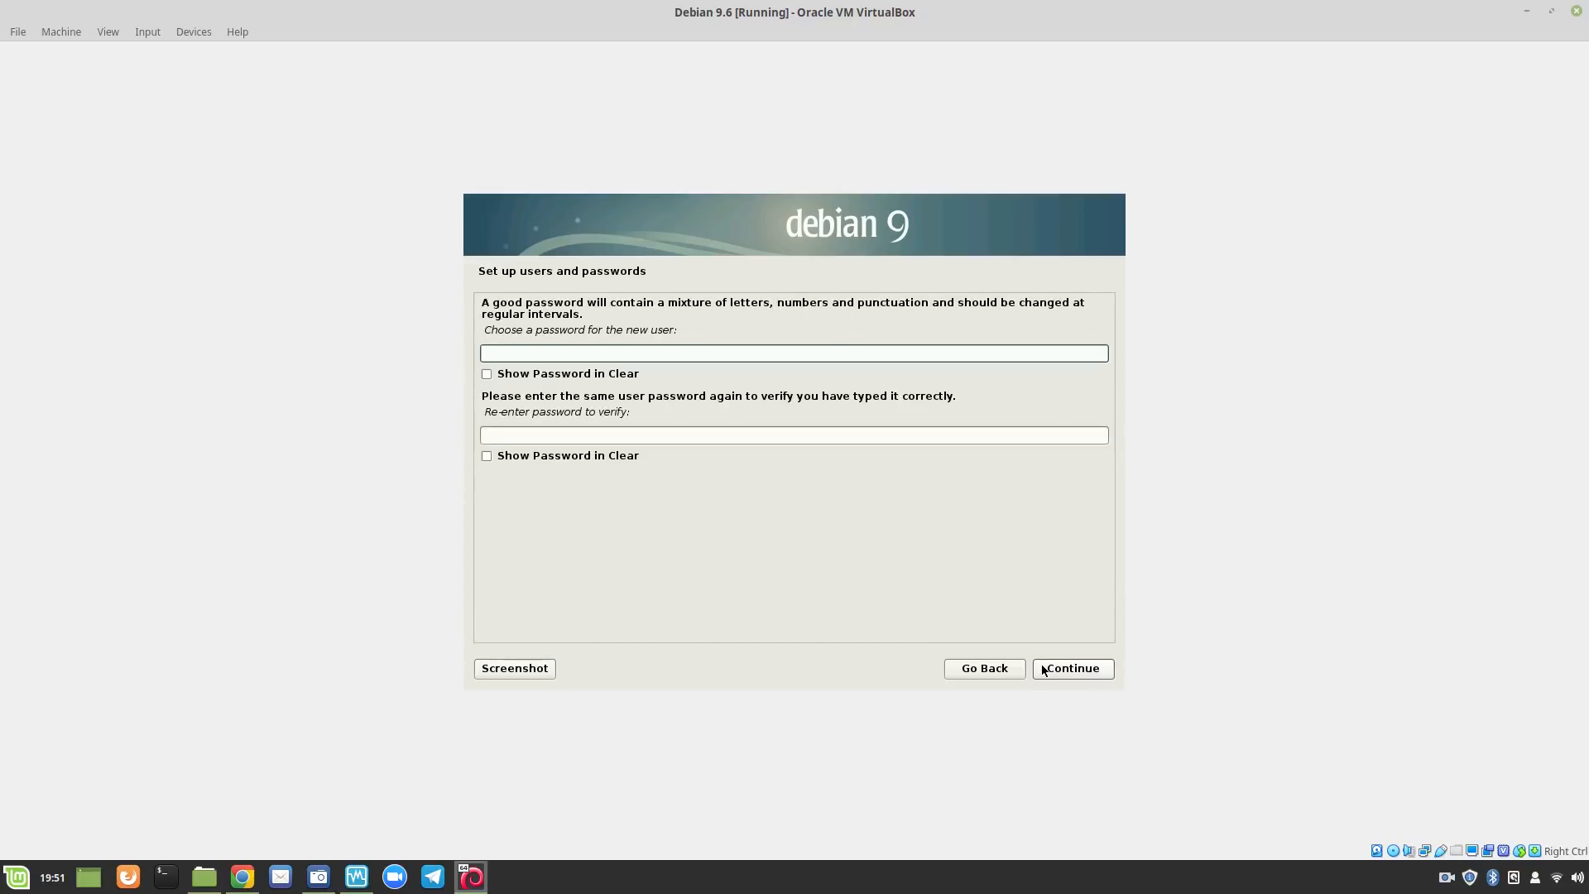
{"action": "type", "text": "******"}
{"action": "key", "text": "Tab"}
{"action": "key", "text": "Tab"}
{"action": "type", "text": "******"}
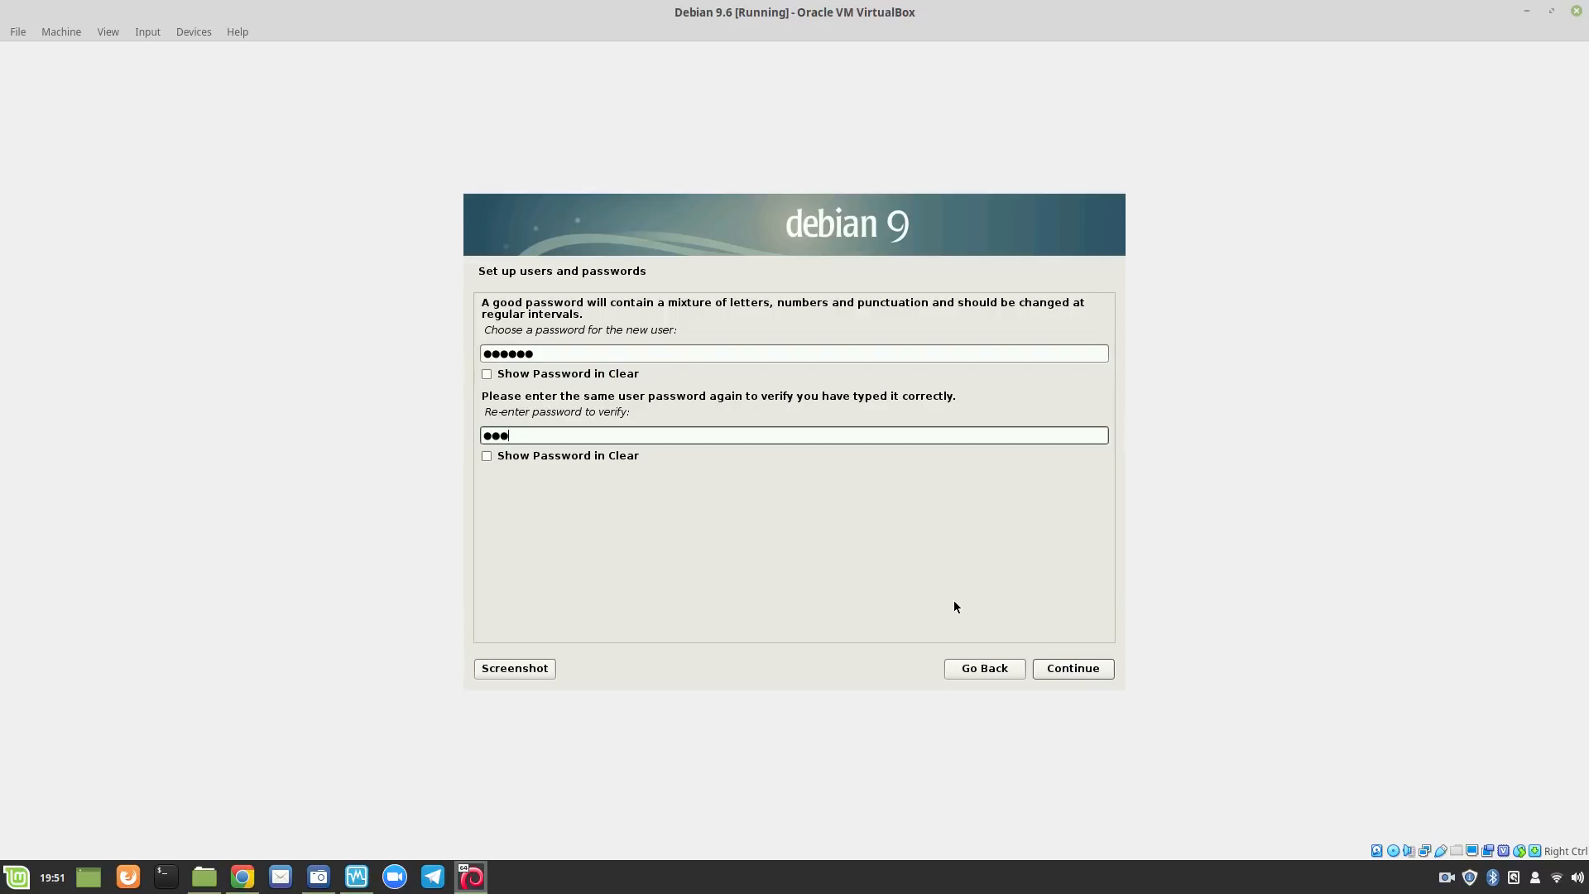
{"action": "left_click", "coordinate": [1073, 667]}
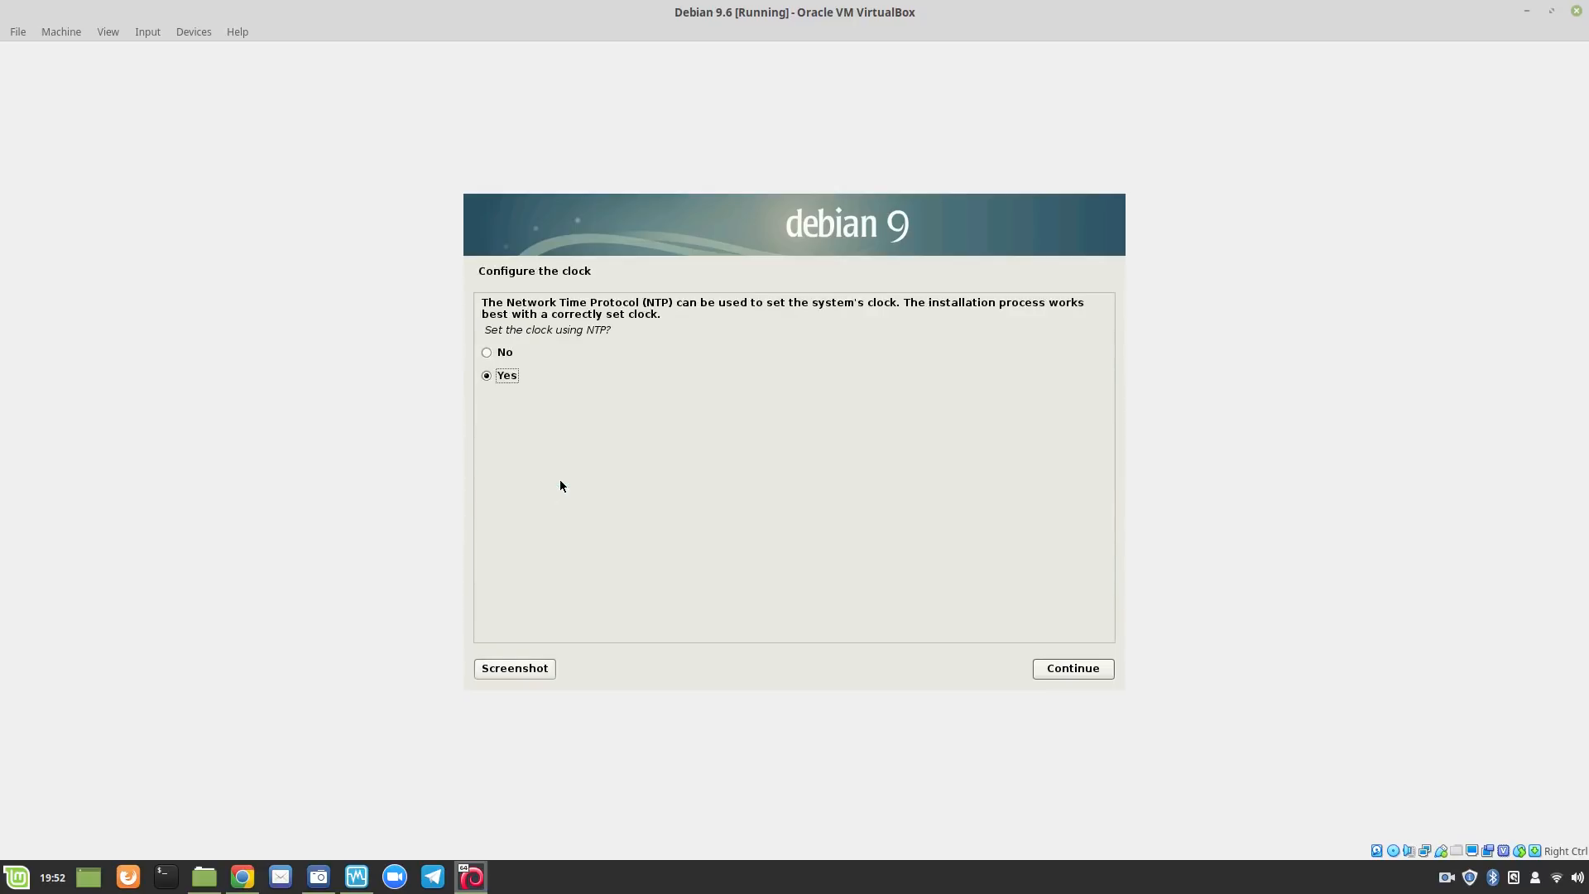
Sync the clock via NTP server 0.debian.pool.ntp.org and pick Western Australia as the time zone.
{"action": "left_click", "coordinate": [1088, 673]}
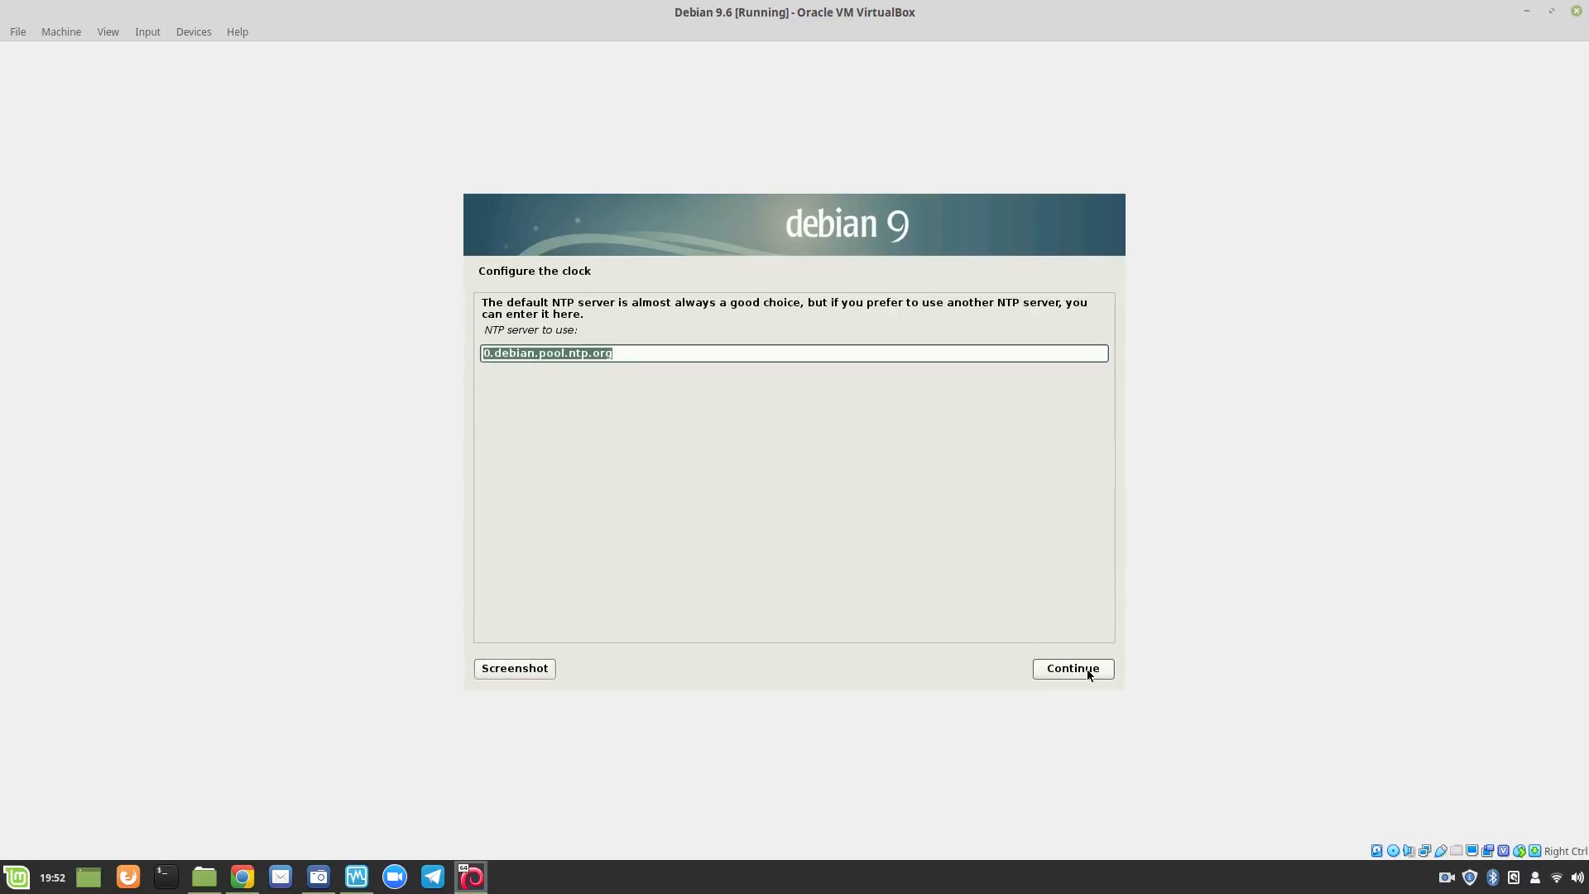
{"action": "left_click", "coordinate": [1078, 675]}
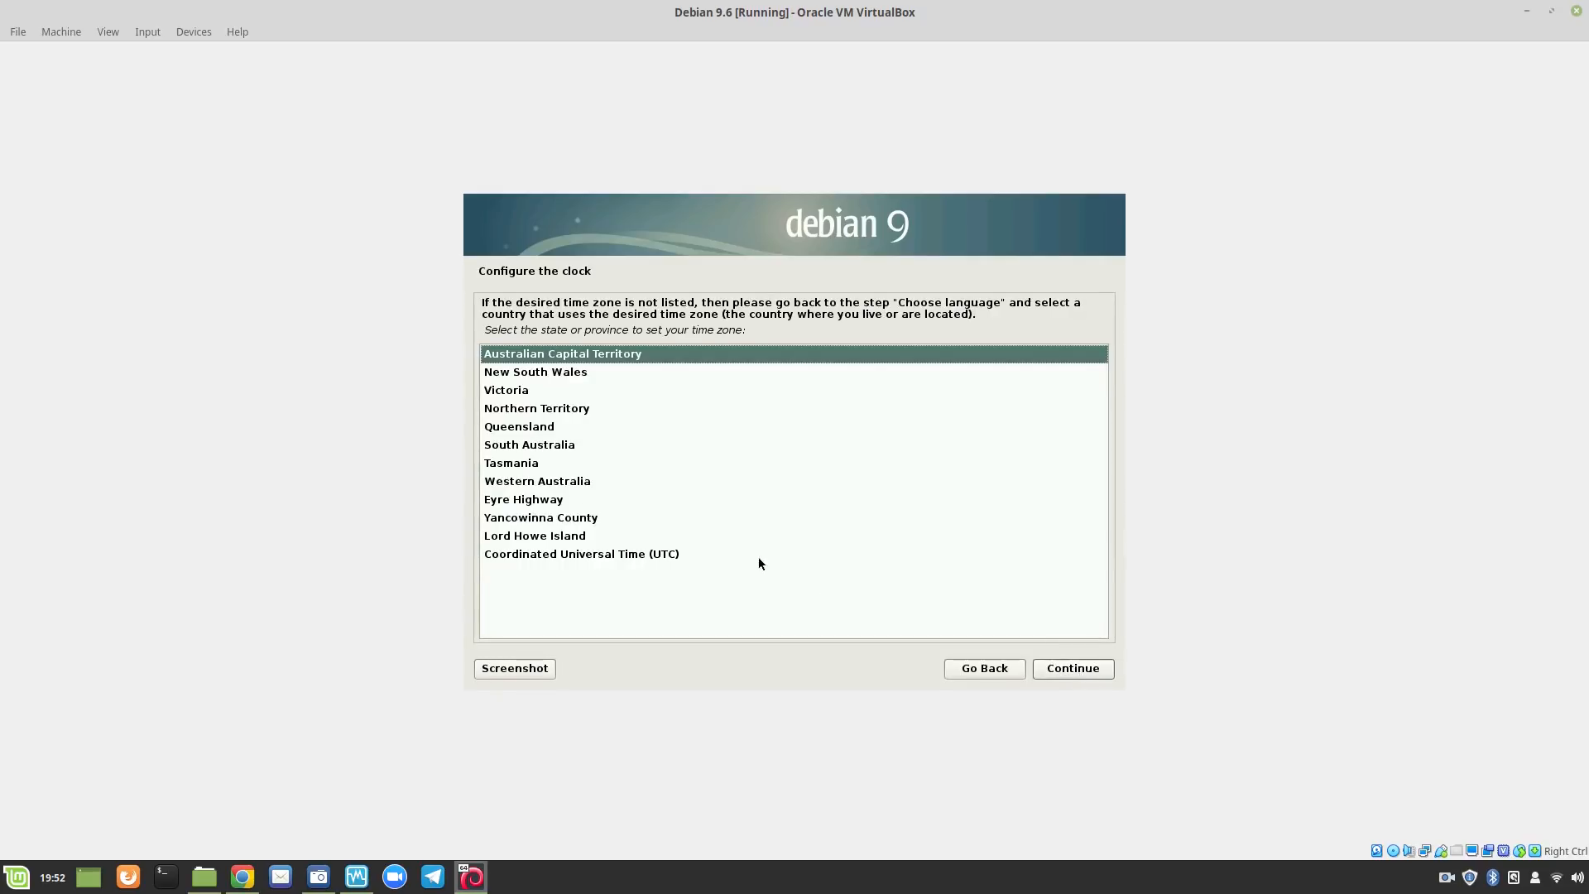
{"action": "double_click", "coordinate": [510, 483]}
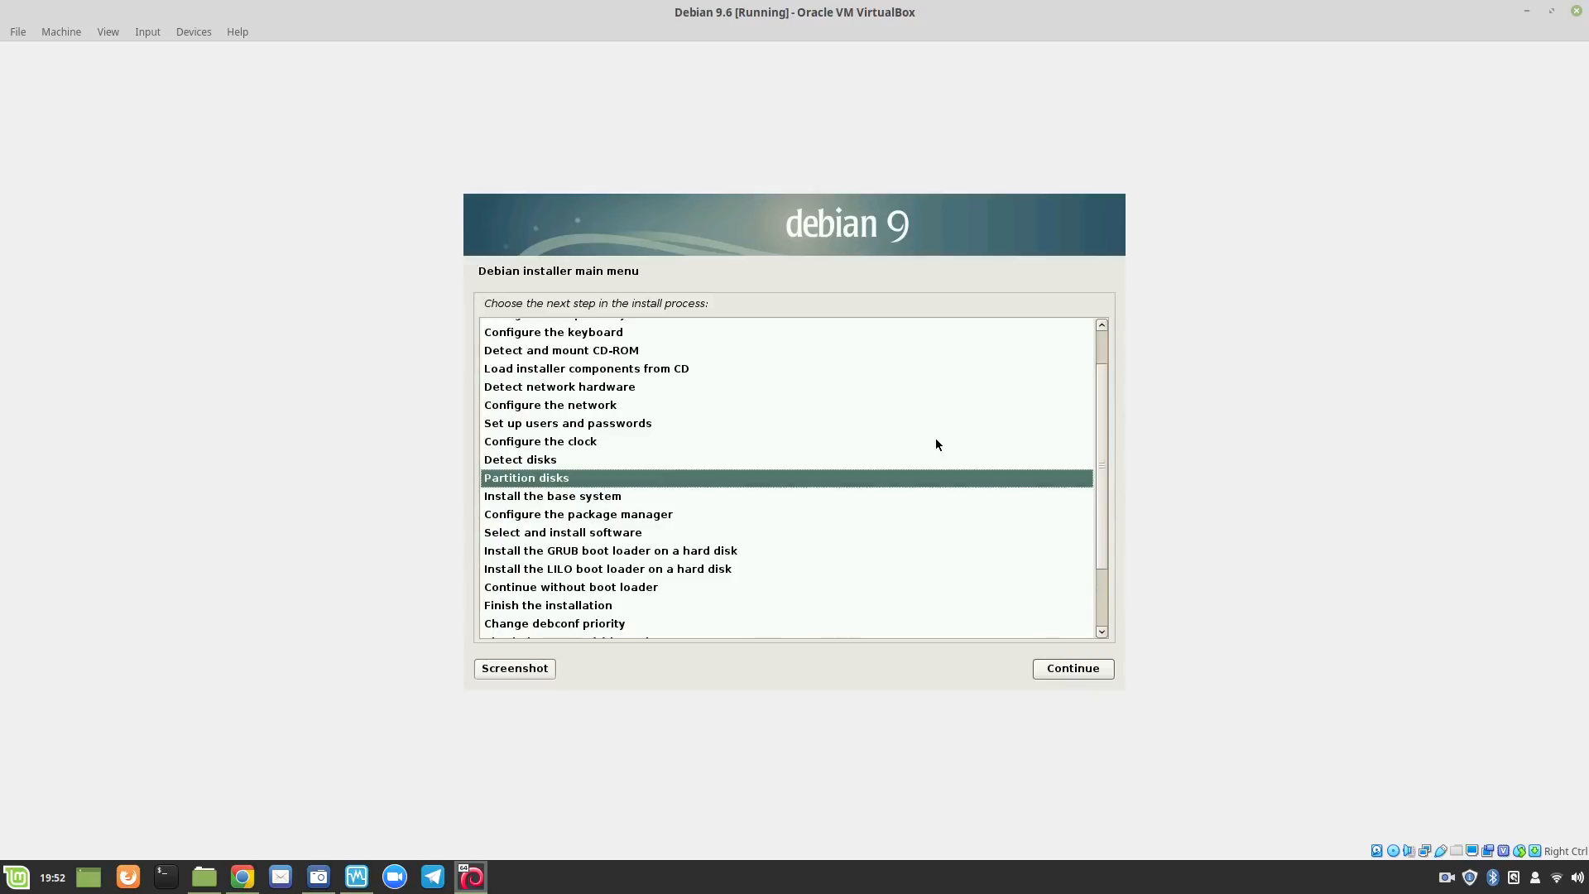
Choose manual partitioning, select the virtual disk, and create a new empty msdos partition table.
{"action": "double_click", "coordinate": [513, 483]}
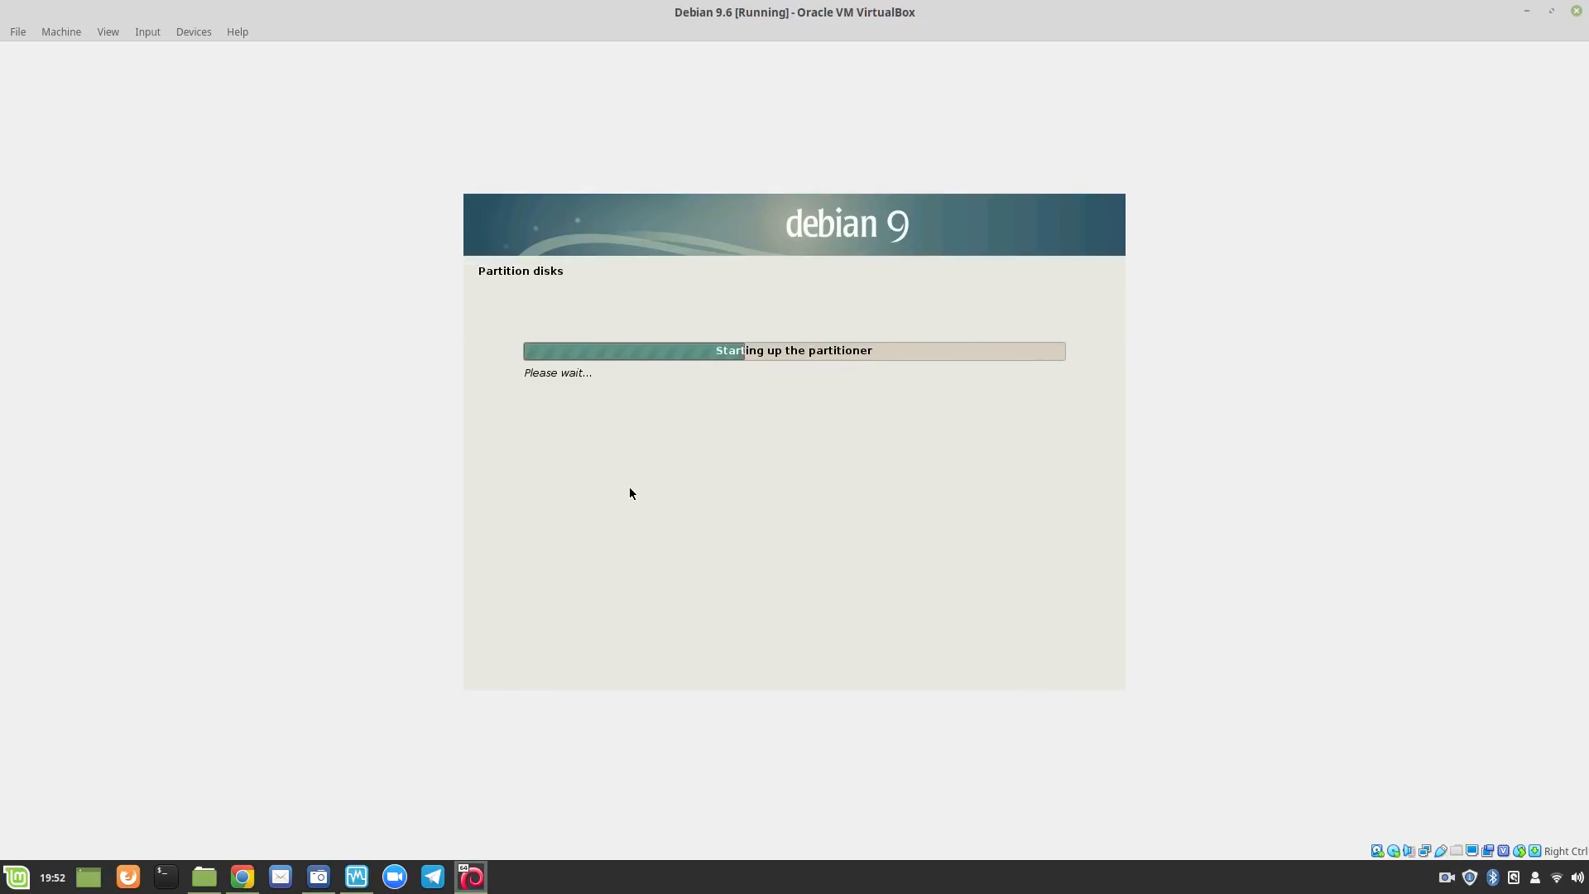
{"action": "left_click", "coordinate": [513, 447]}
{"action": "left_click", "coordinate": [514, 447]}
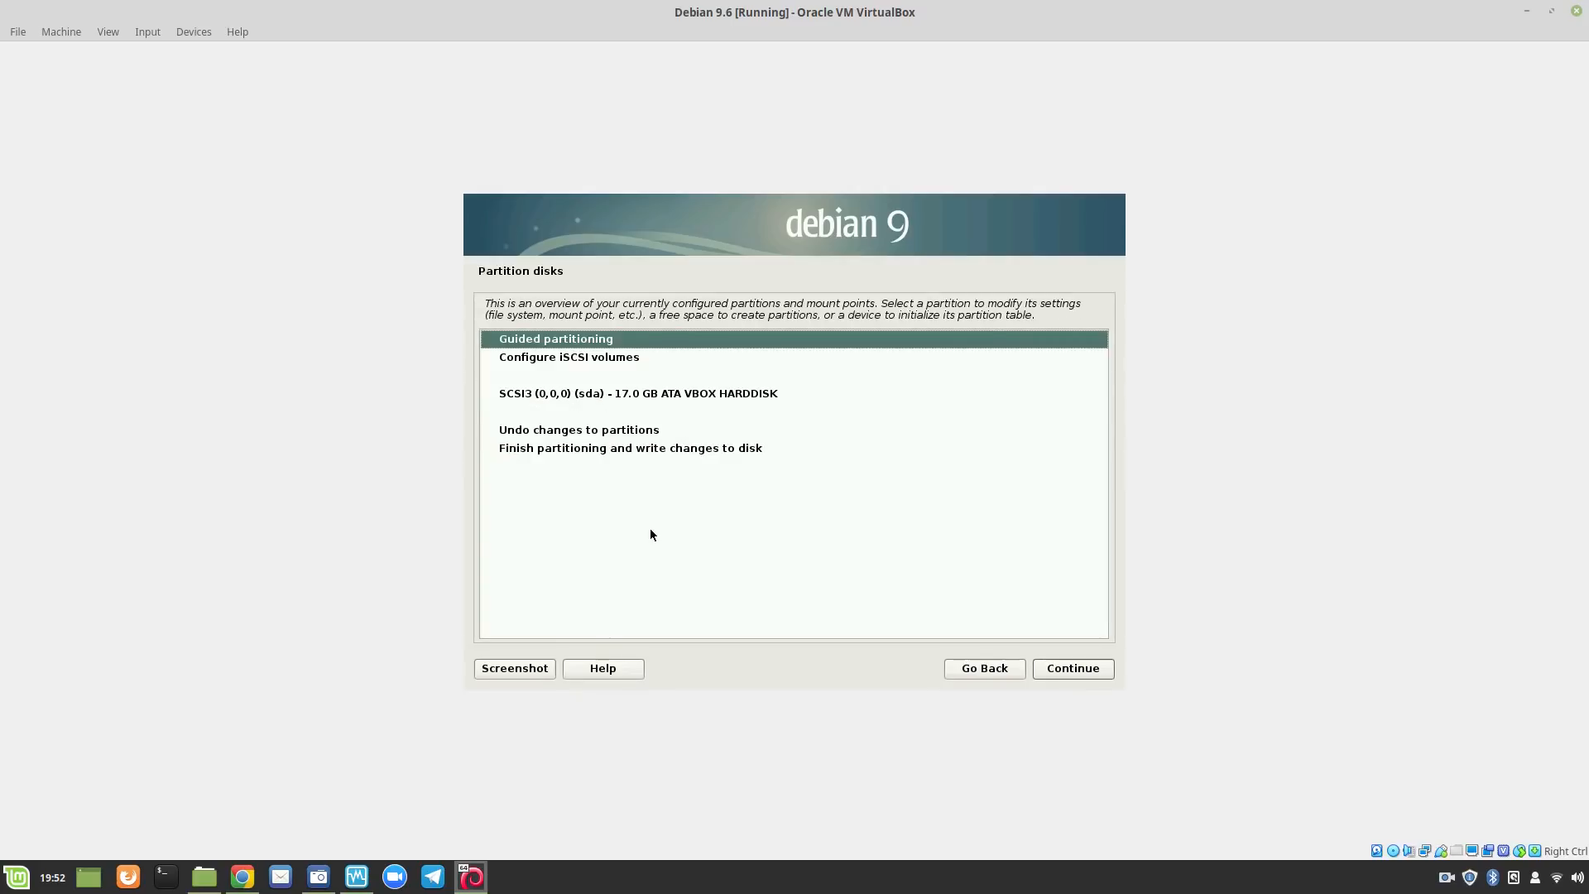
{"action": "double_click", "coordinate": [632, 393]}
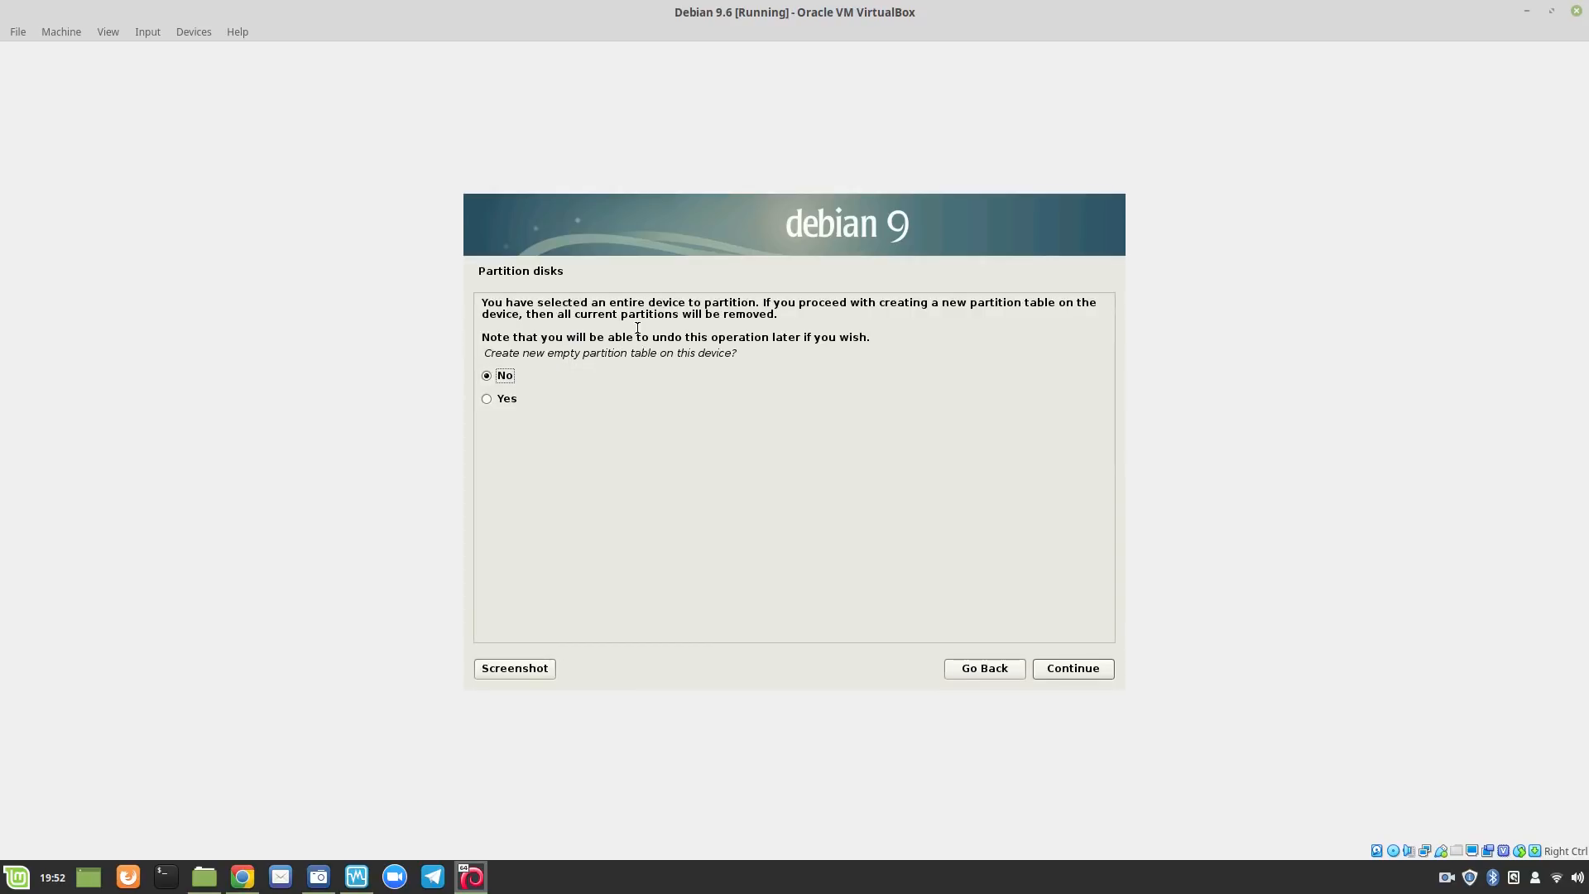
{"action": "left_click", "coordinate": [505, 402]}
{"action": "left_click", "coordinate": [1067, 672]}
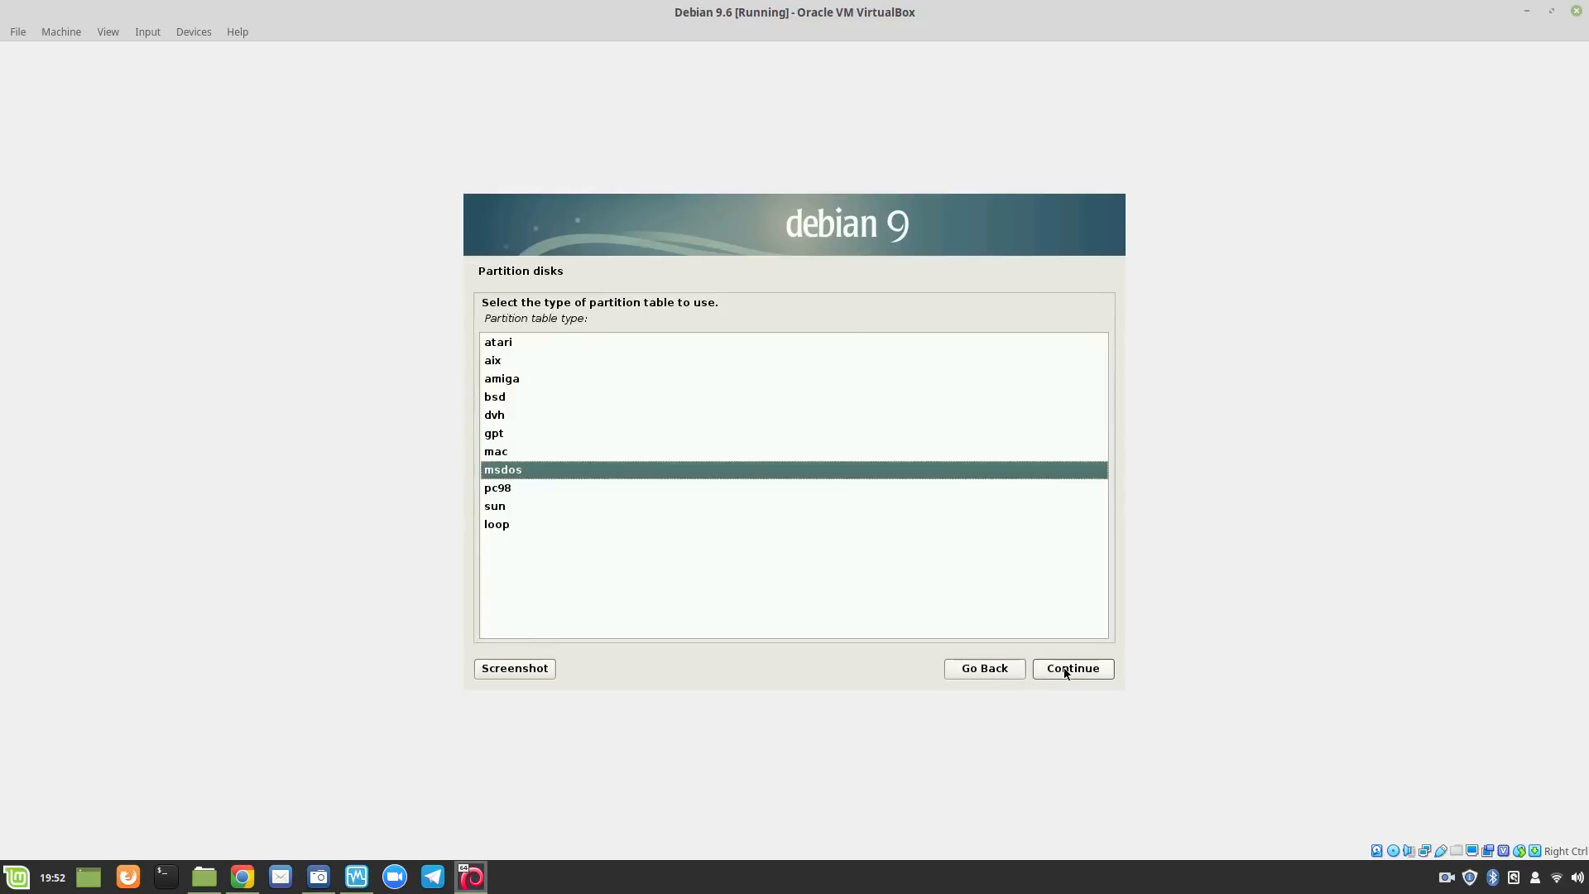
{"action": "double_click", "coordinate": [513, 470]}
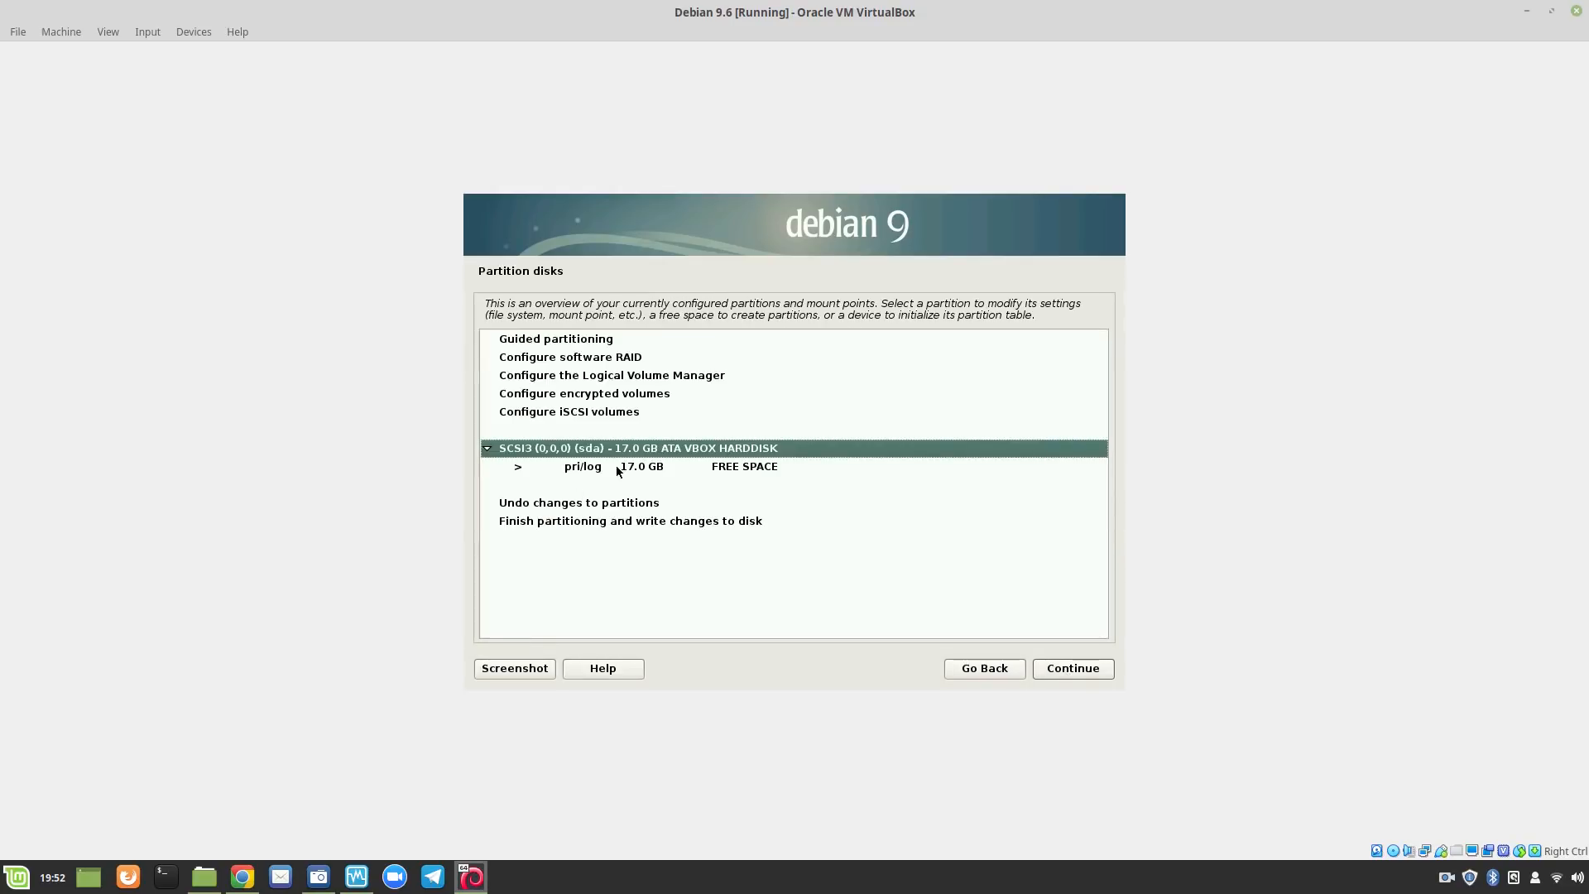
Create a 1.0 GB primary partition at the beginning of the 17.0 GB free space.
{"action": "double_click", "coordinate": [614, 466]}
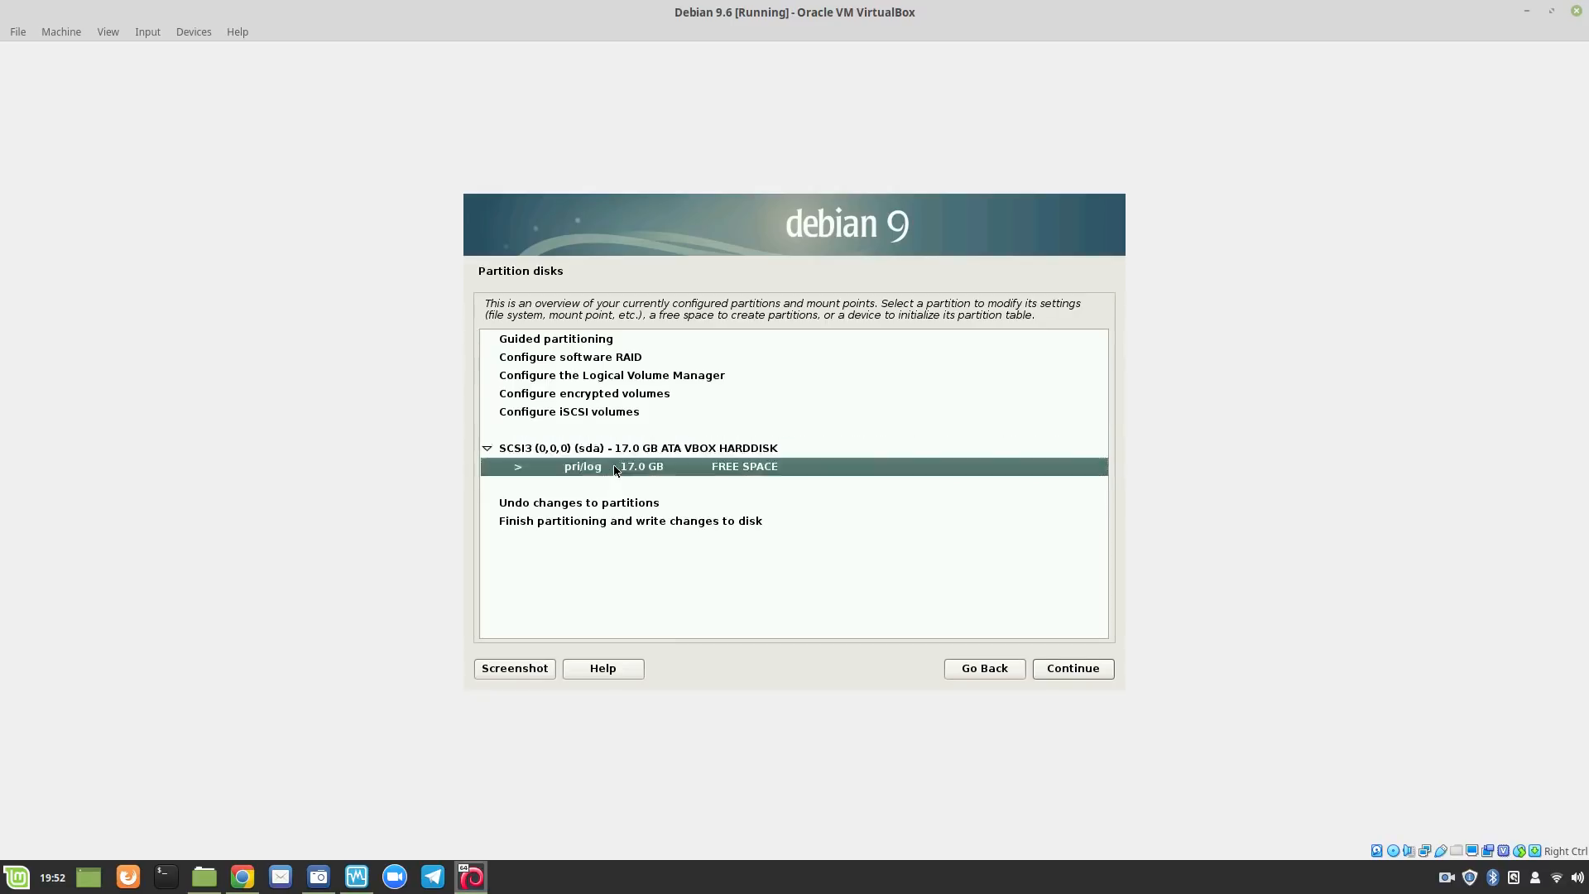
{"action": "double_click", "coordinate": [585, 330]}
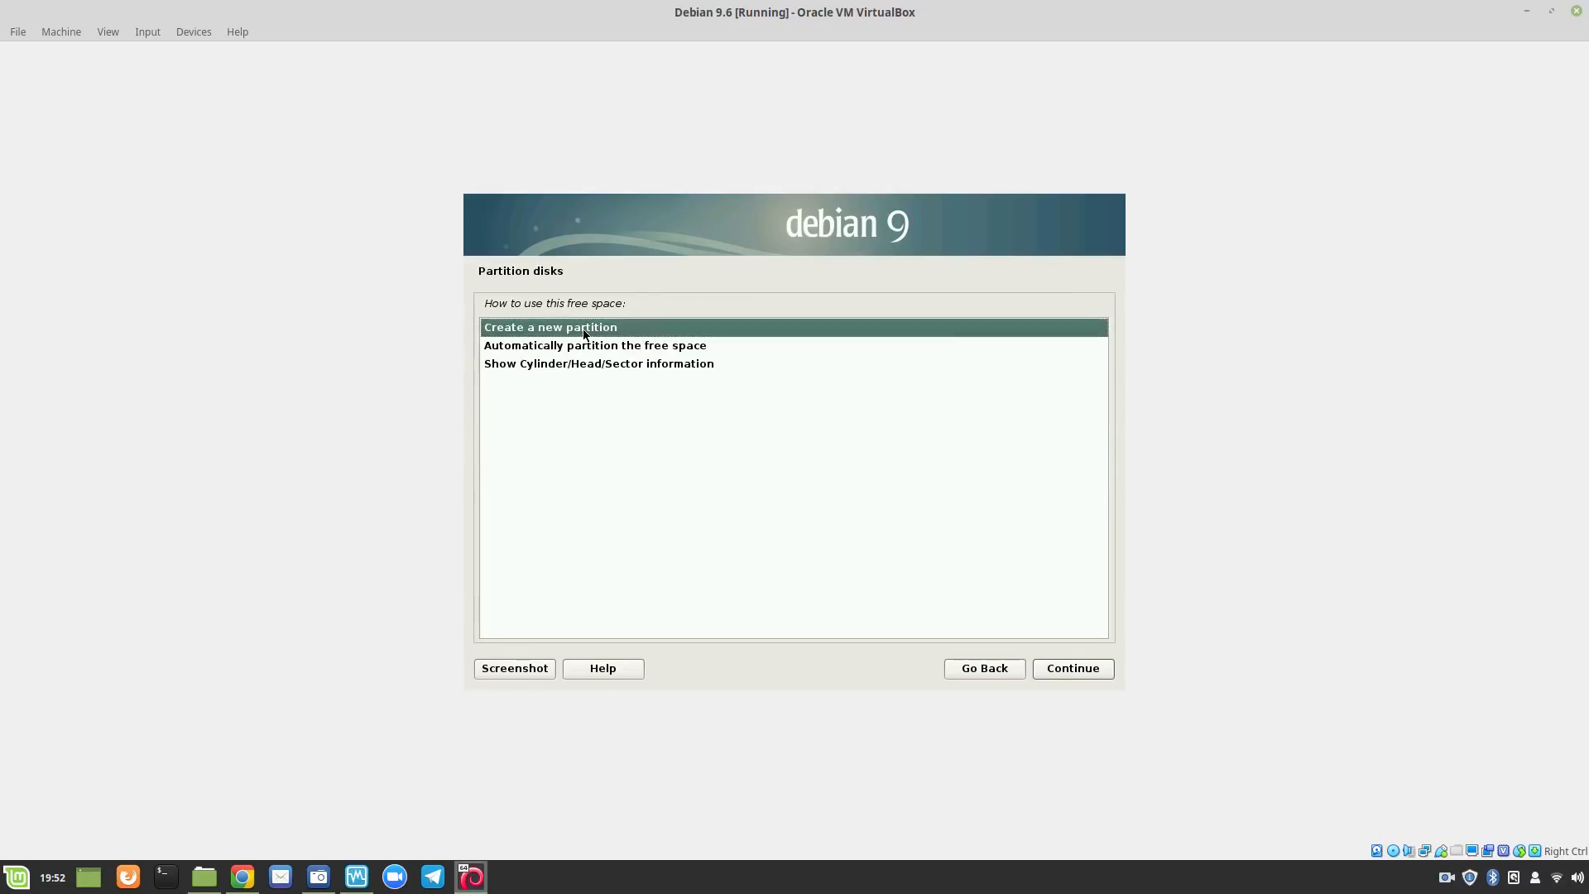
{"action": "left_click", "coordinate": [481, 379]}
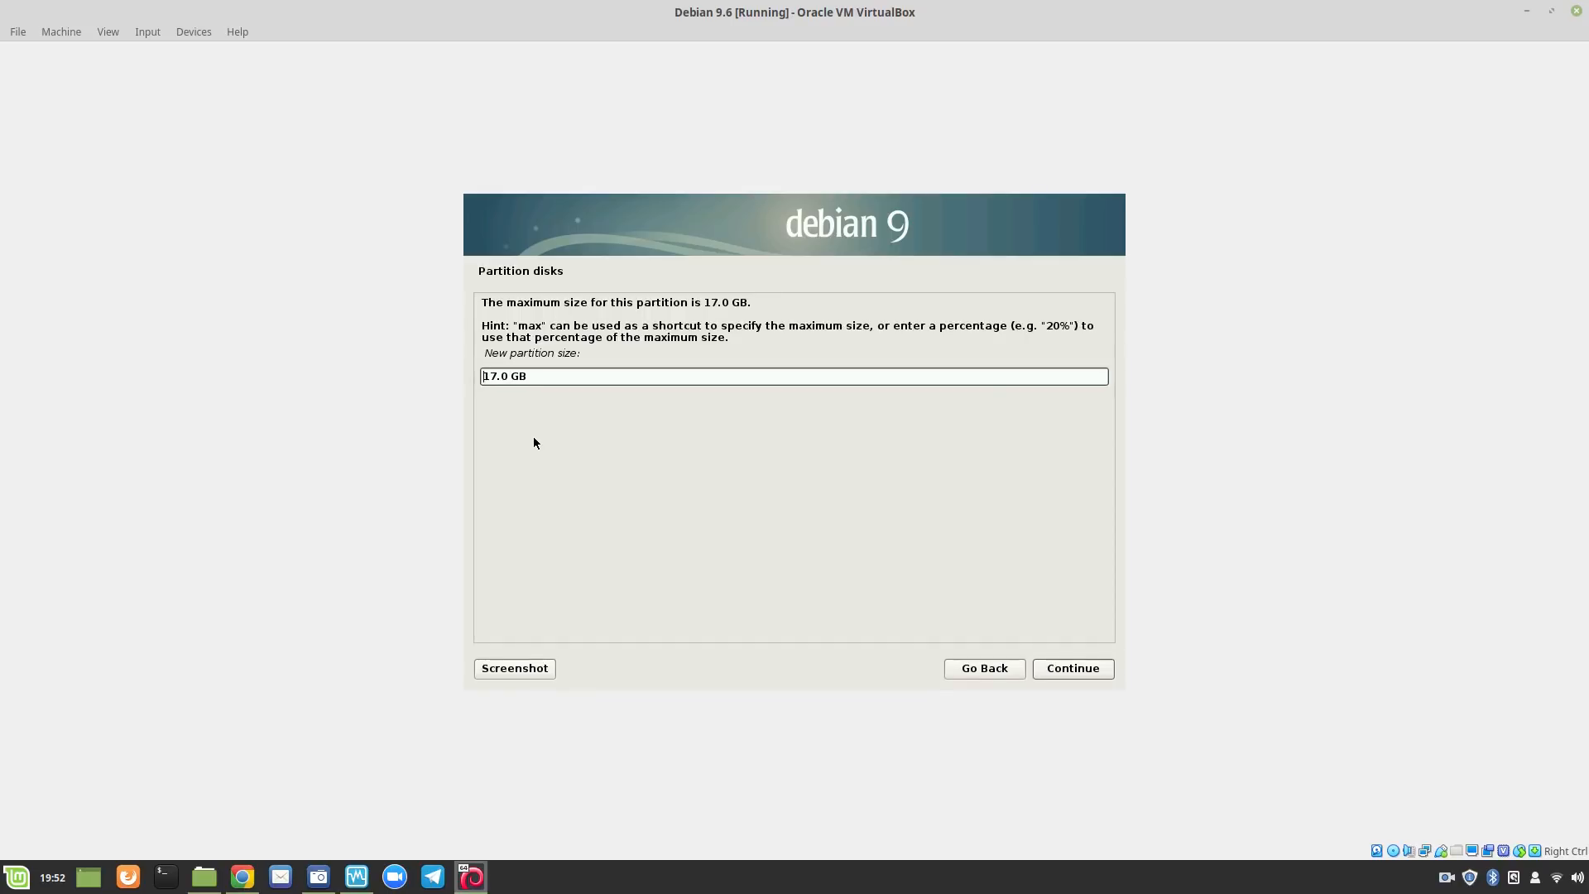
{"action": "key", "text": "Delete"}
{"action": "key", "text": "Delete"}
{"action": "type", "text": "1"}
{"action": "key", "text": "Return"}
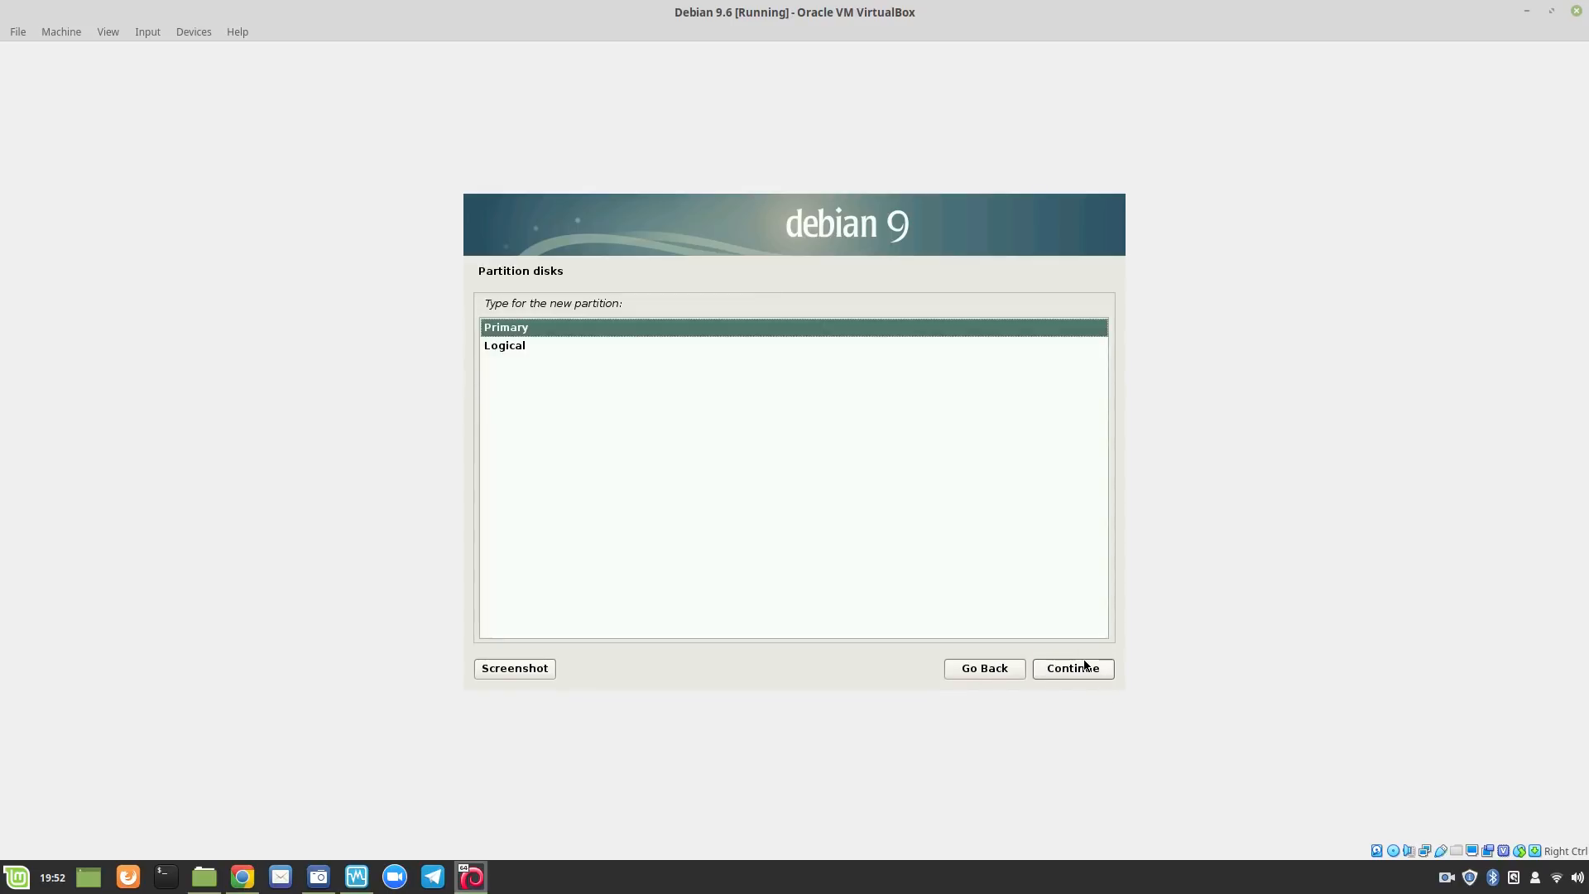
{"action": "key", "text": "Return"}
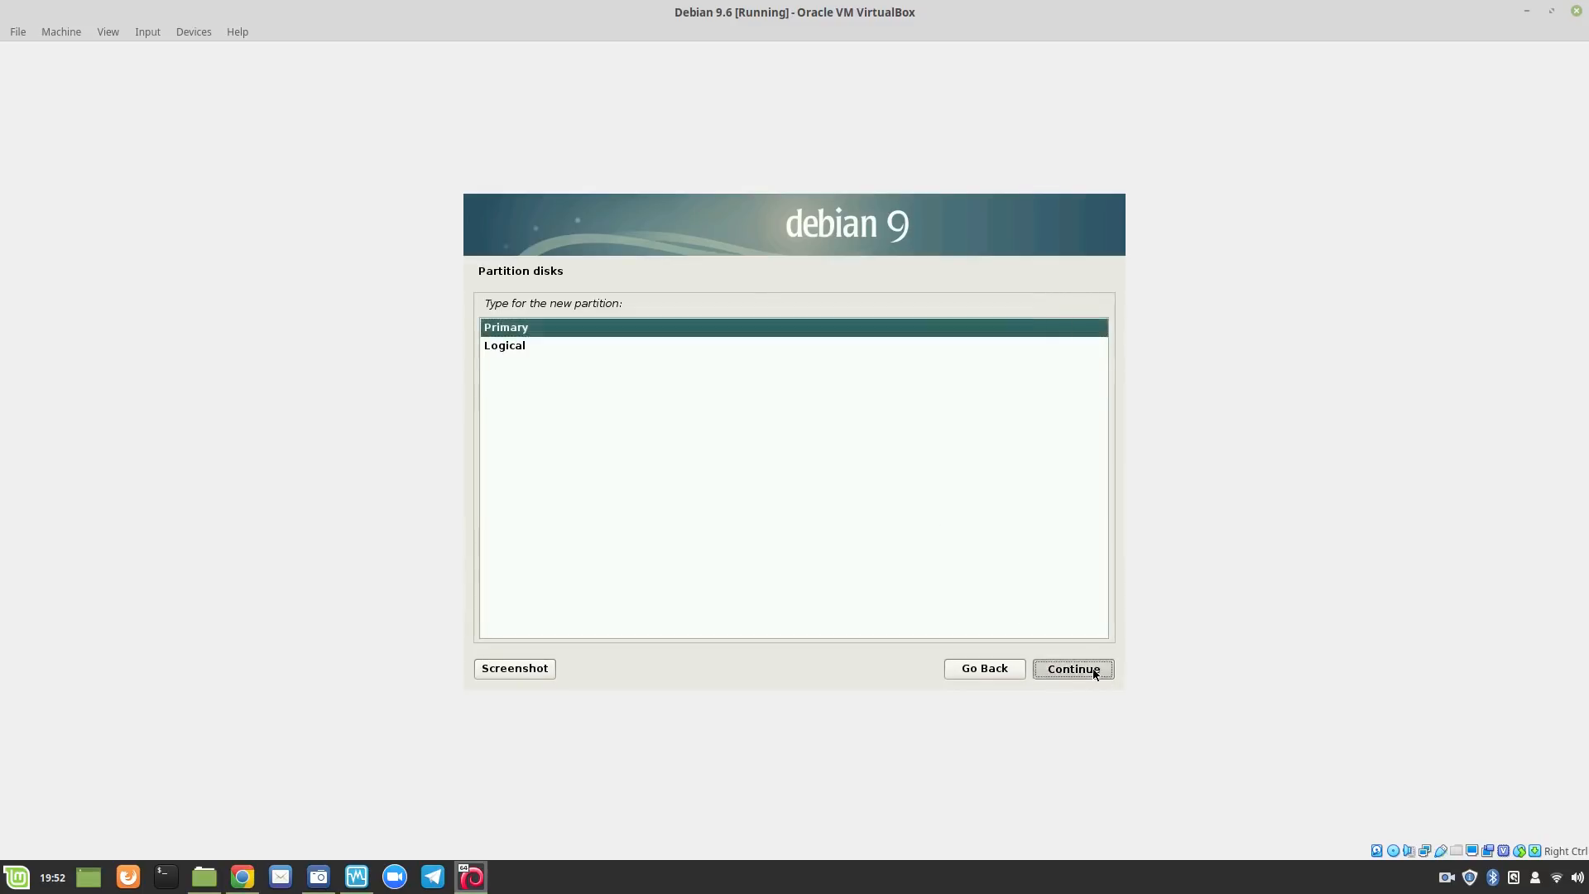
{"action": "key", "text": "Return"}
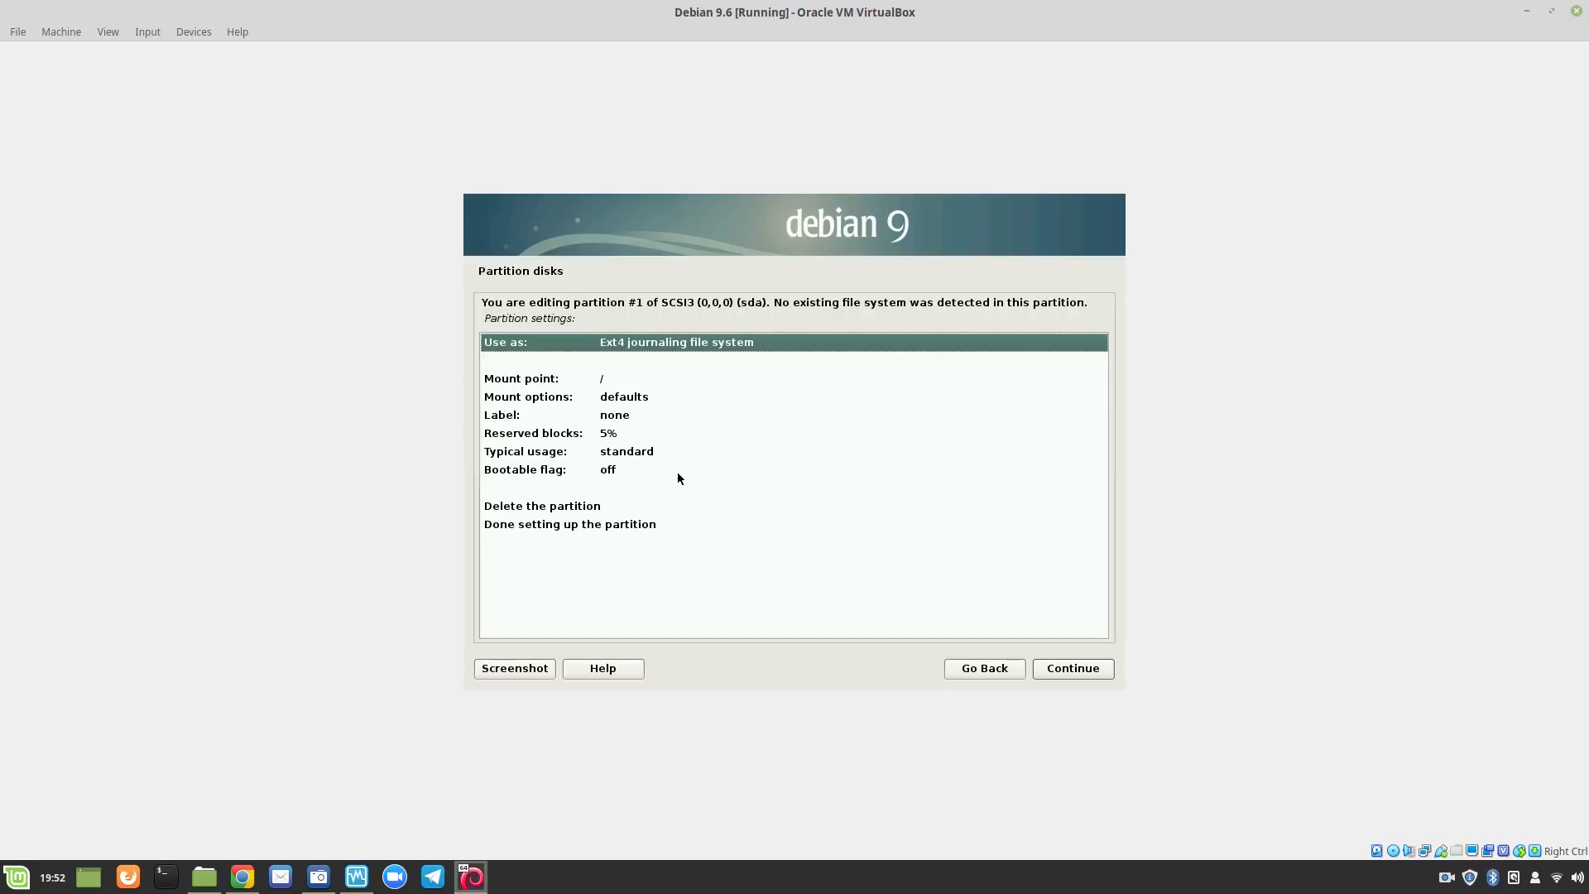
Set partition #1 to swap area, briefly switch it to FAT32, then return to its settings.
{"action": "double_click", "coordinate": [550, 345]}
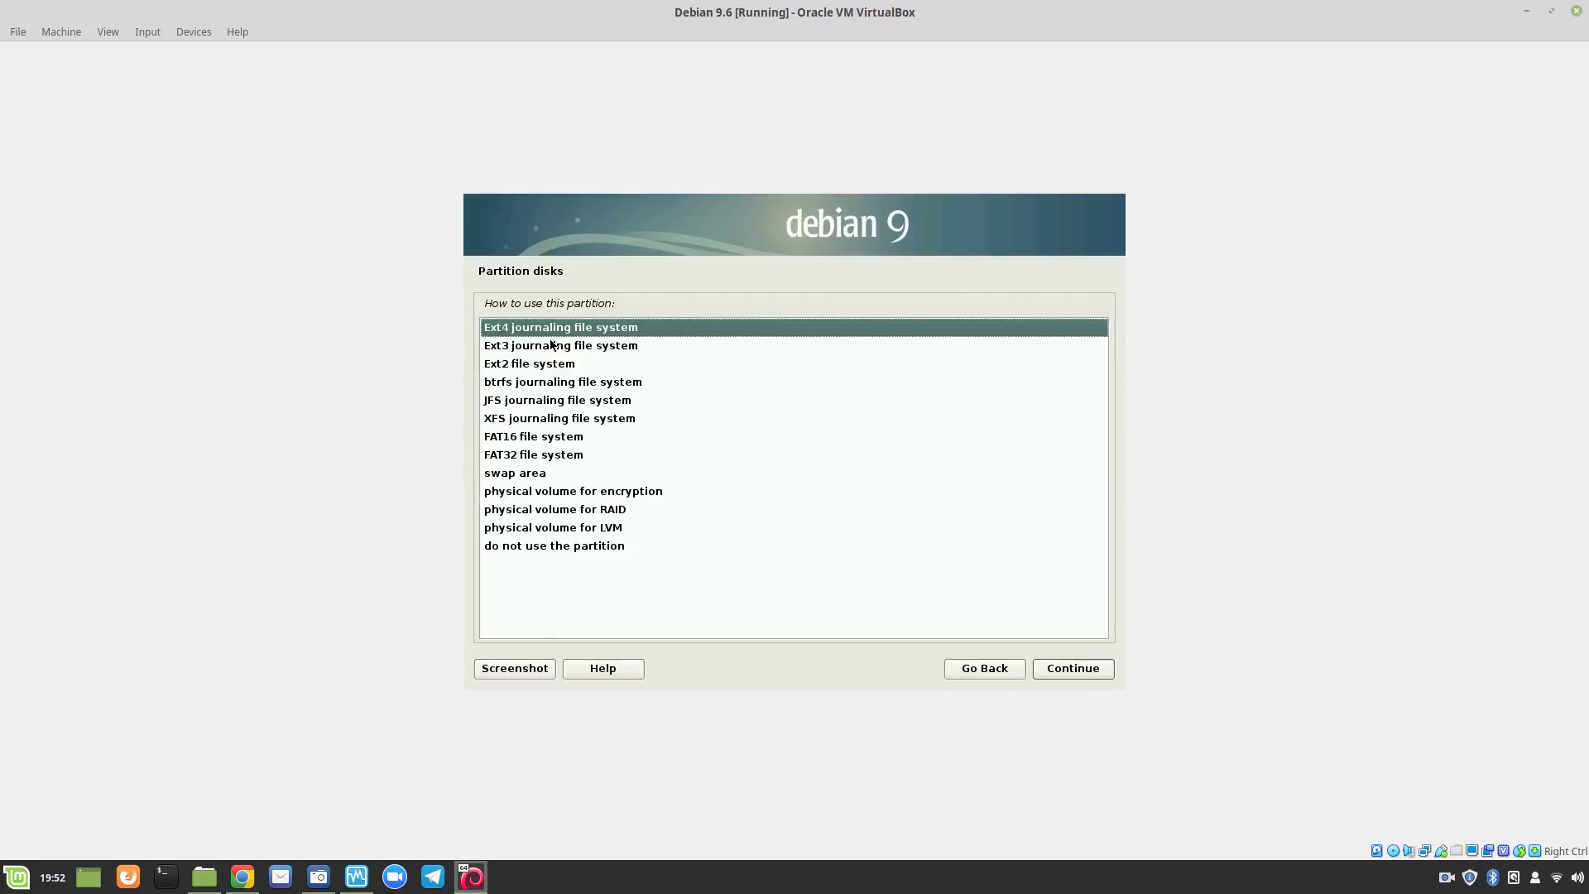
{"action": "left_click", "coordinate": [536, 475]}
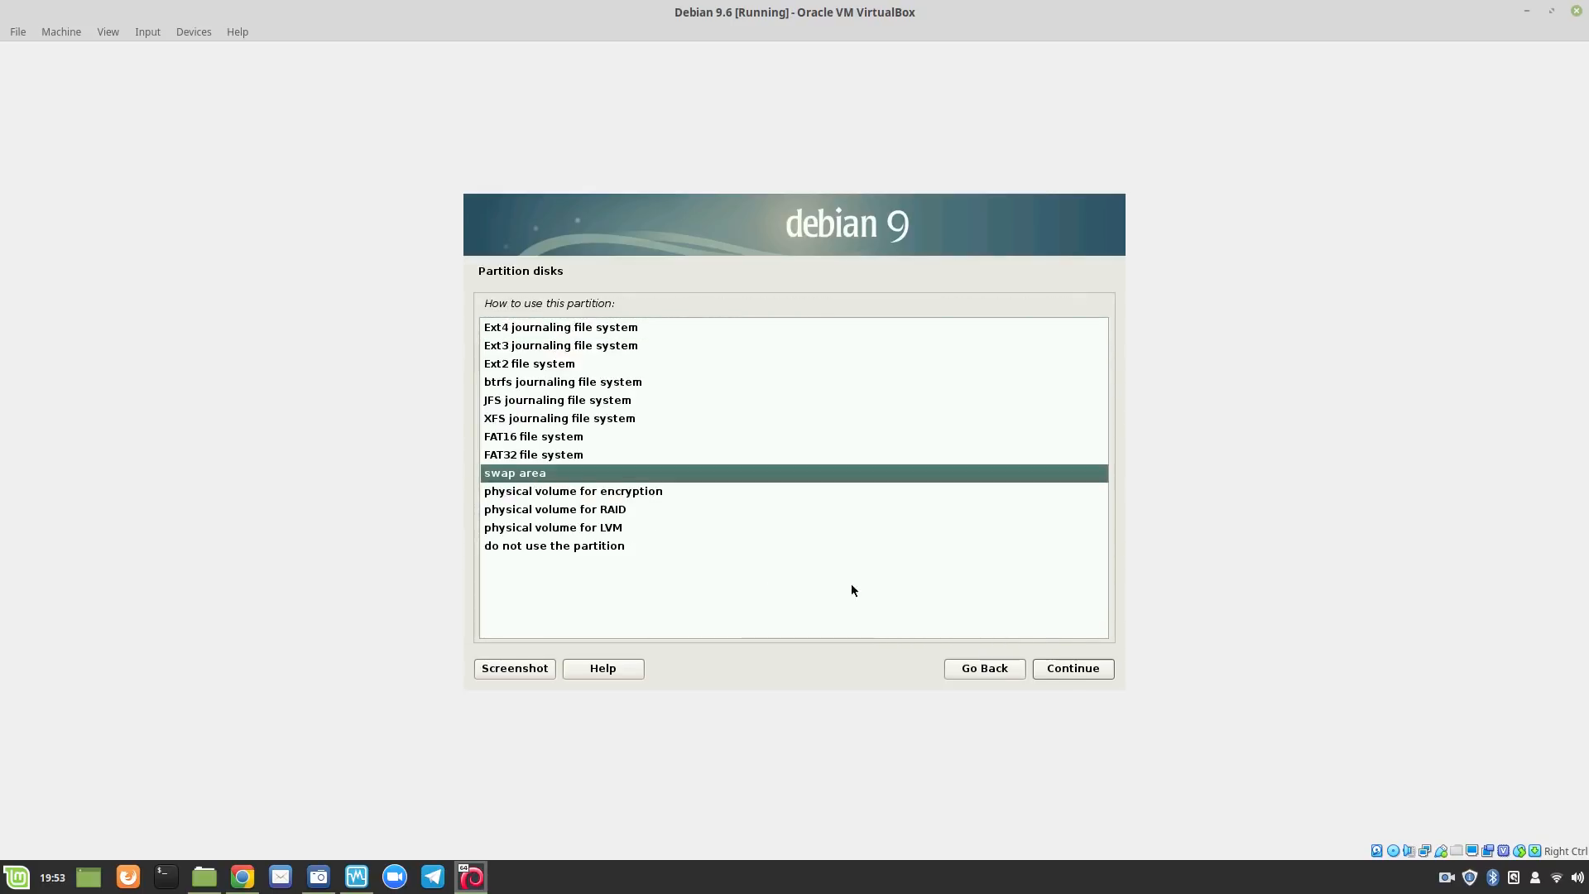
{"action": "left_click", "coordinate": [1073, 669]}
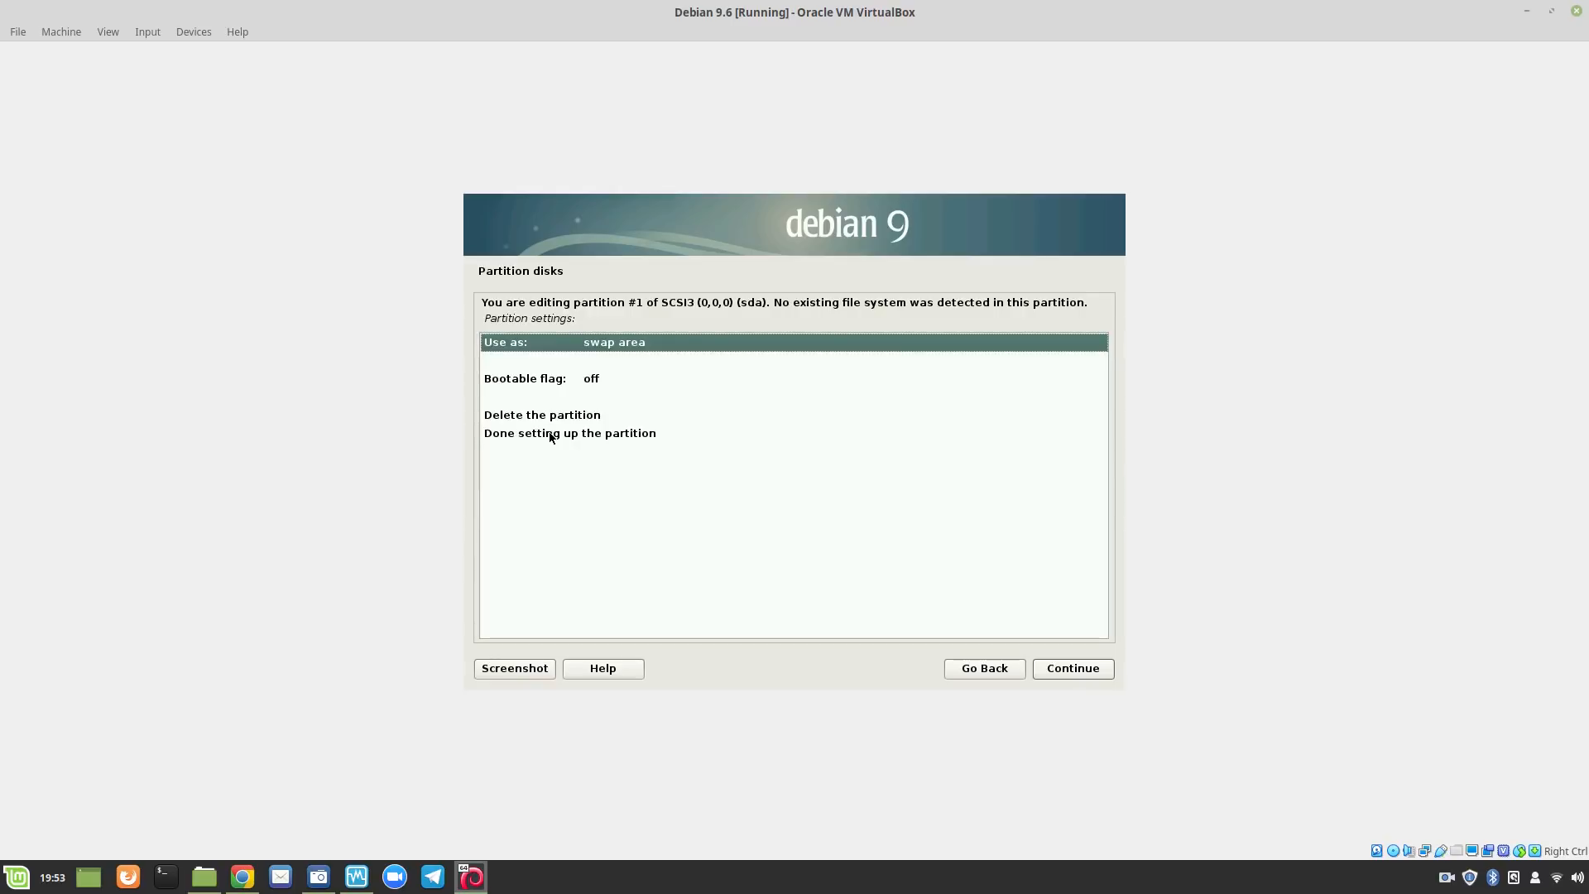
{"action": "double_click", "coordinate": [550, 346]}
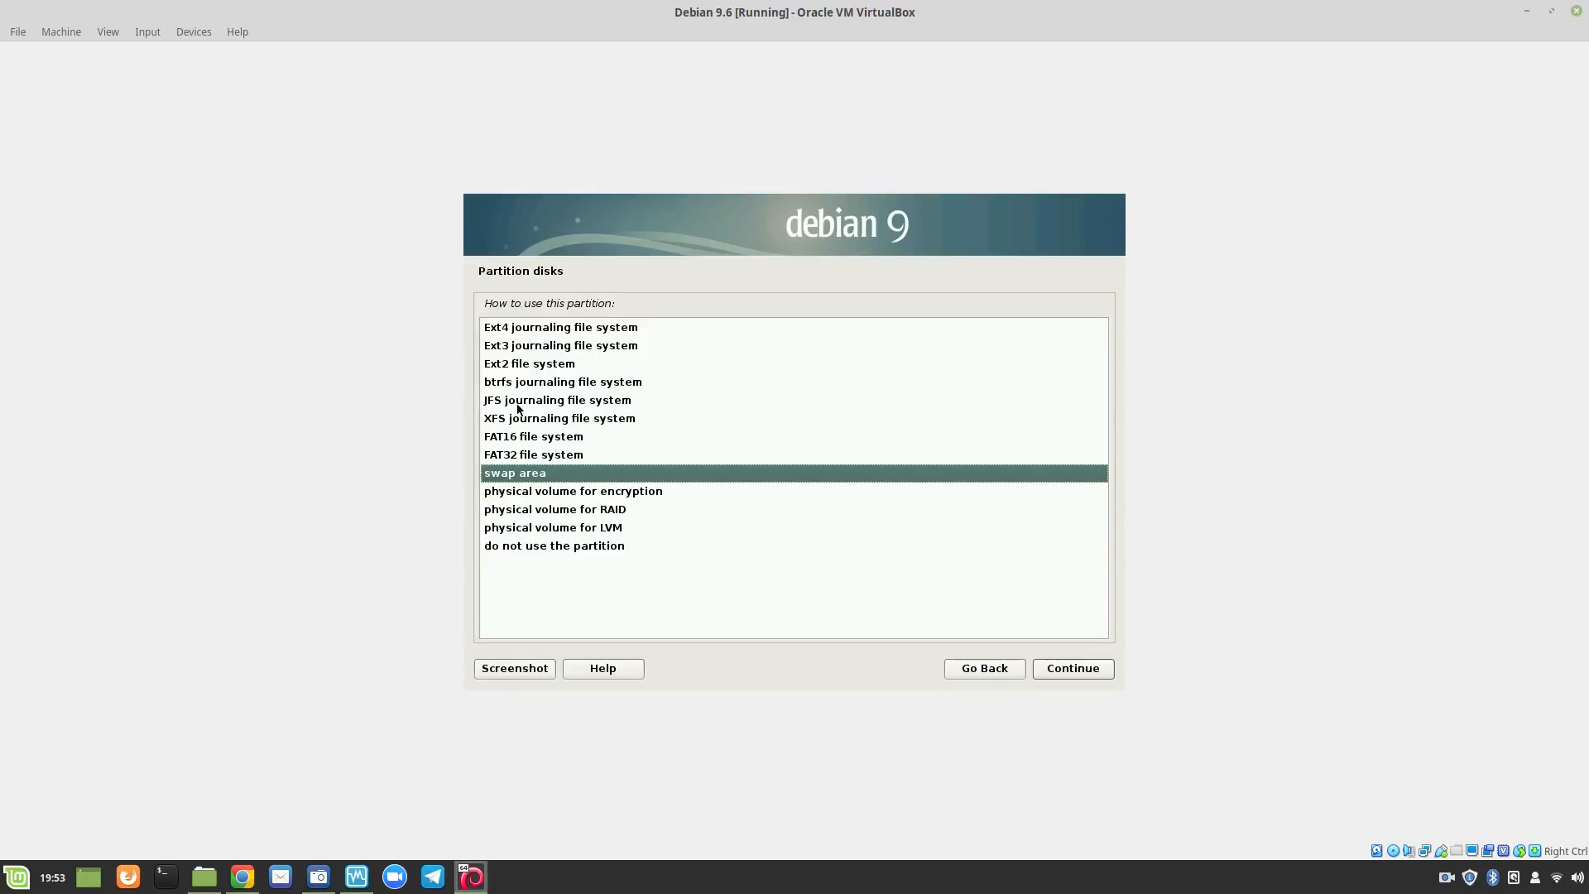
{"action": "double_click", "coordinate": [531, 455]}
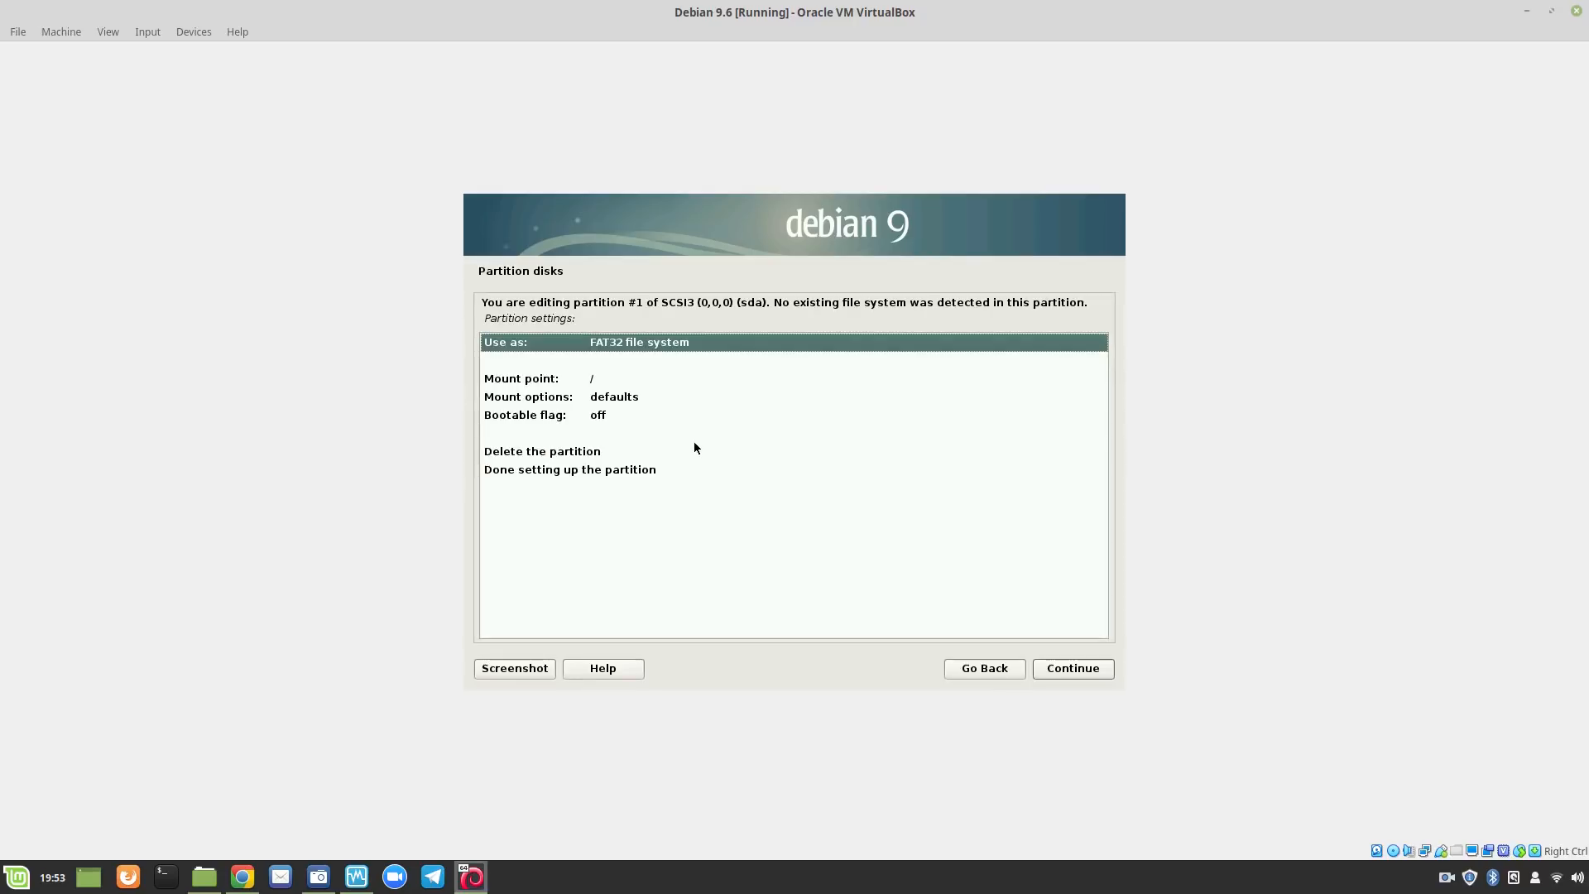
{"action": "double_click", "coordinate": [584, 343]}
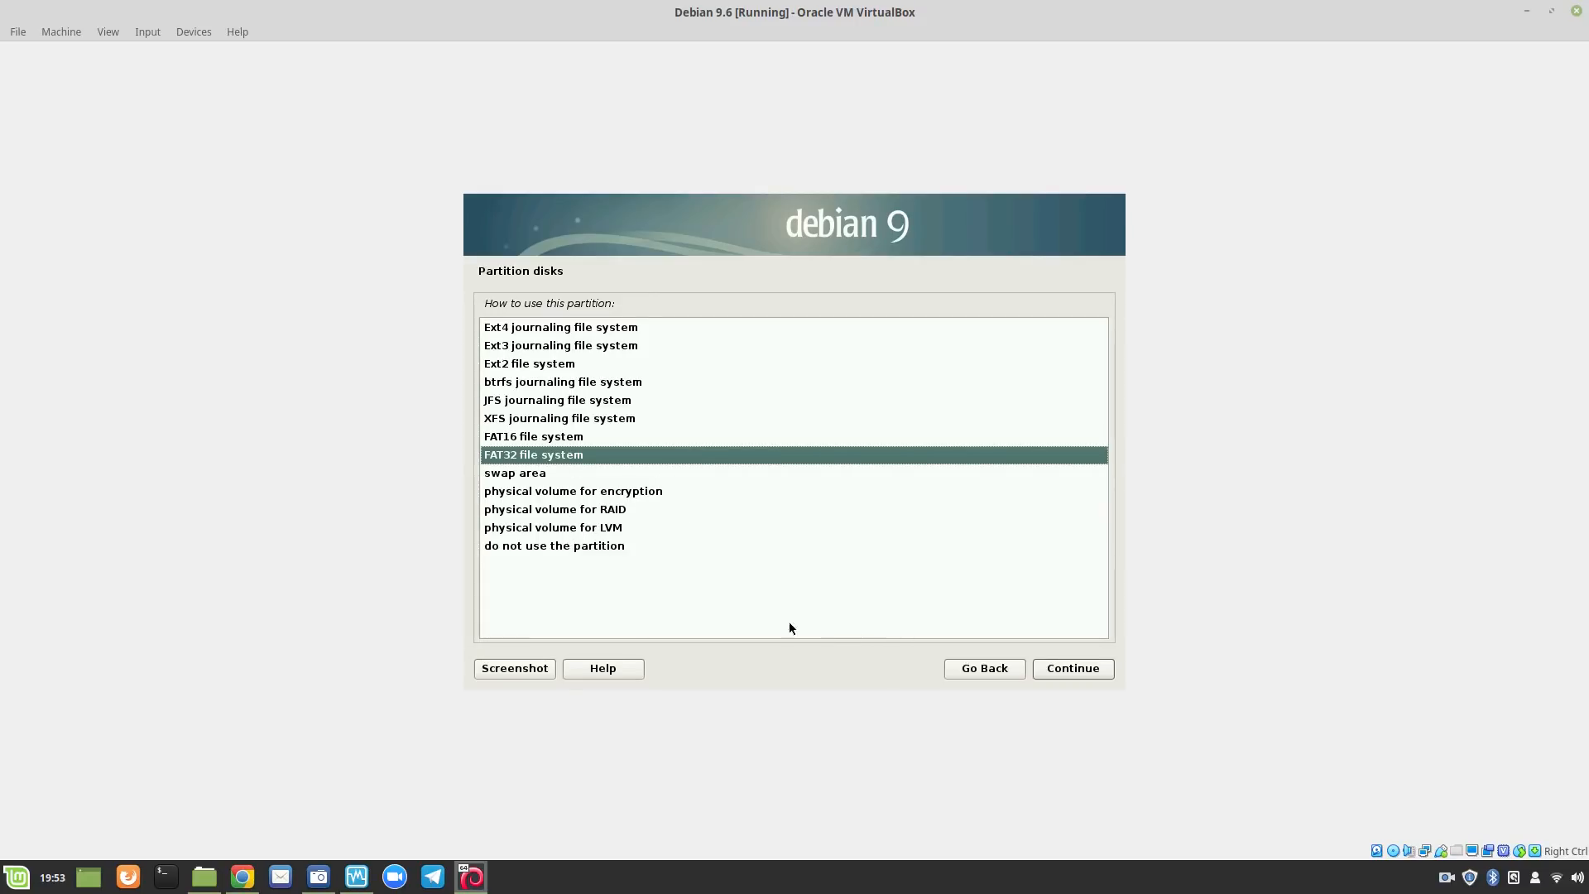
{"action": "left_click", "coordinate": [972, 669]}
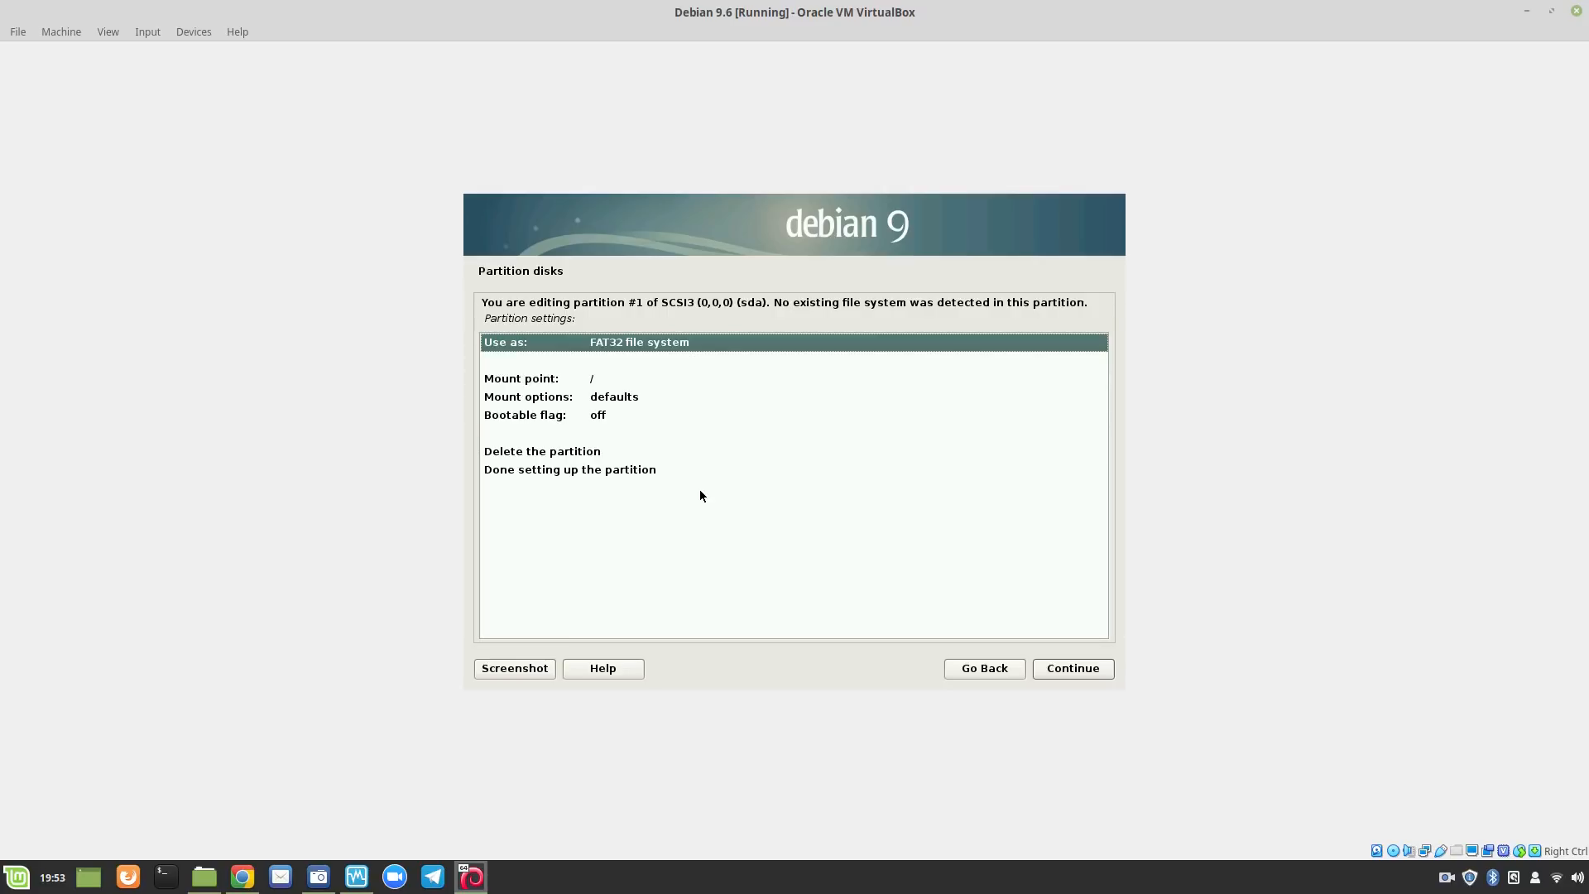
Set partition #1 back to swap area and finish setting it up.
{"action": "double_click", "coordinate": [563, 344]}
{"action": "left_click", "coordinate": [531, 472]}
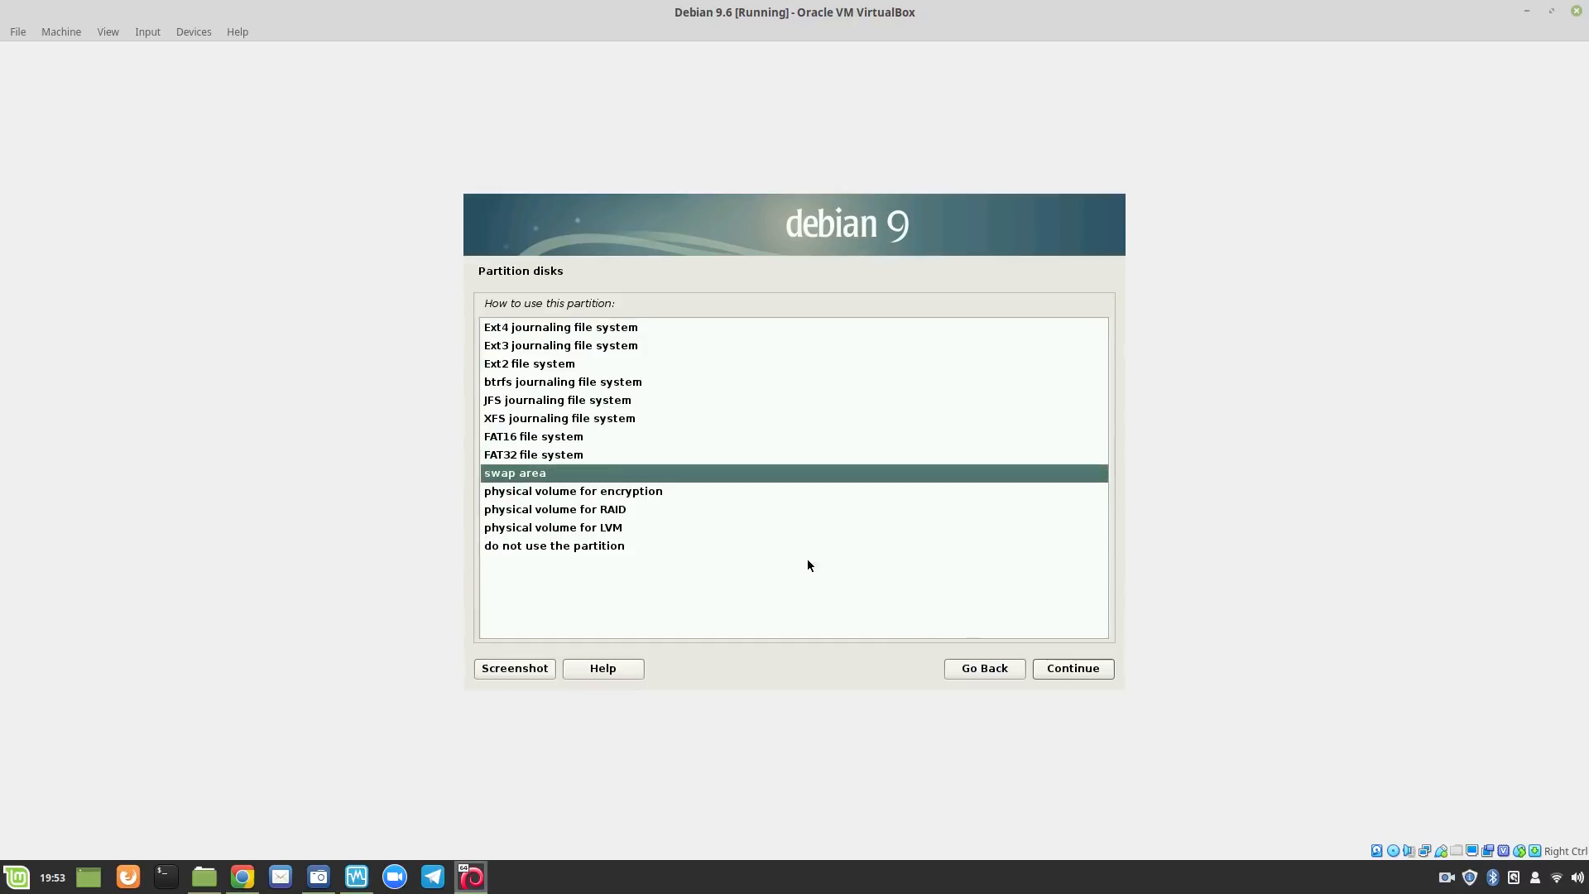
{"action": "left_click", "coordinate": [1056, 664]}
{"action": "double_click", "coordinate": [575, 433]}
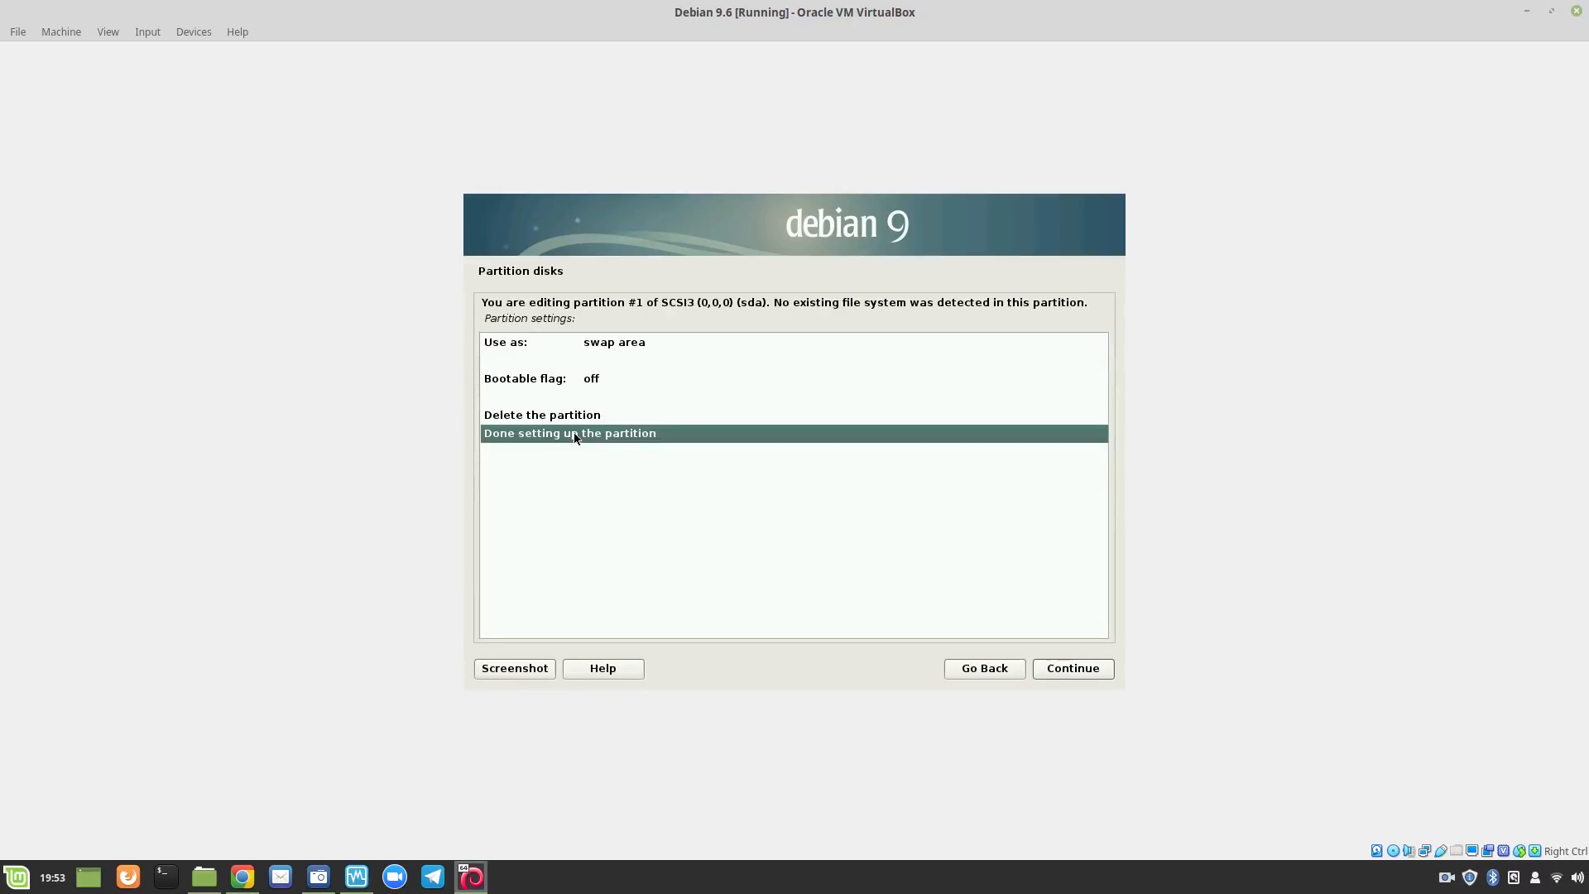
Create a new 16.0 GB primary partition in the remaining free space.
{"action": "double_click", "coordinate": [676, 488]}
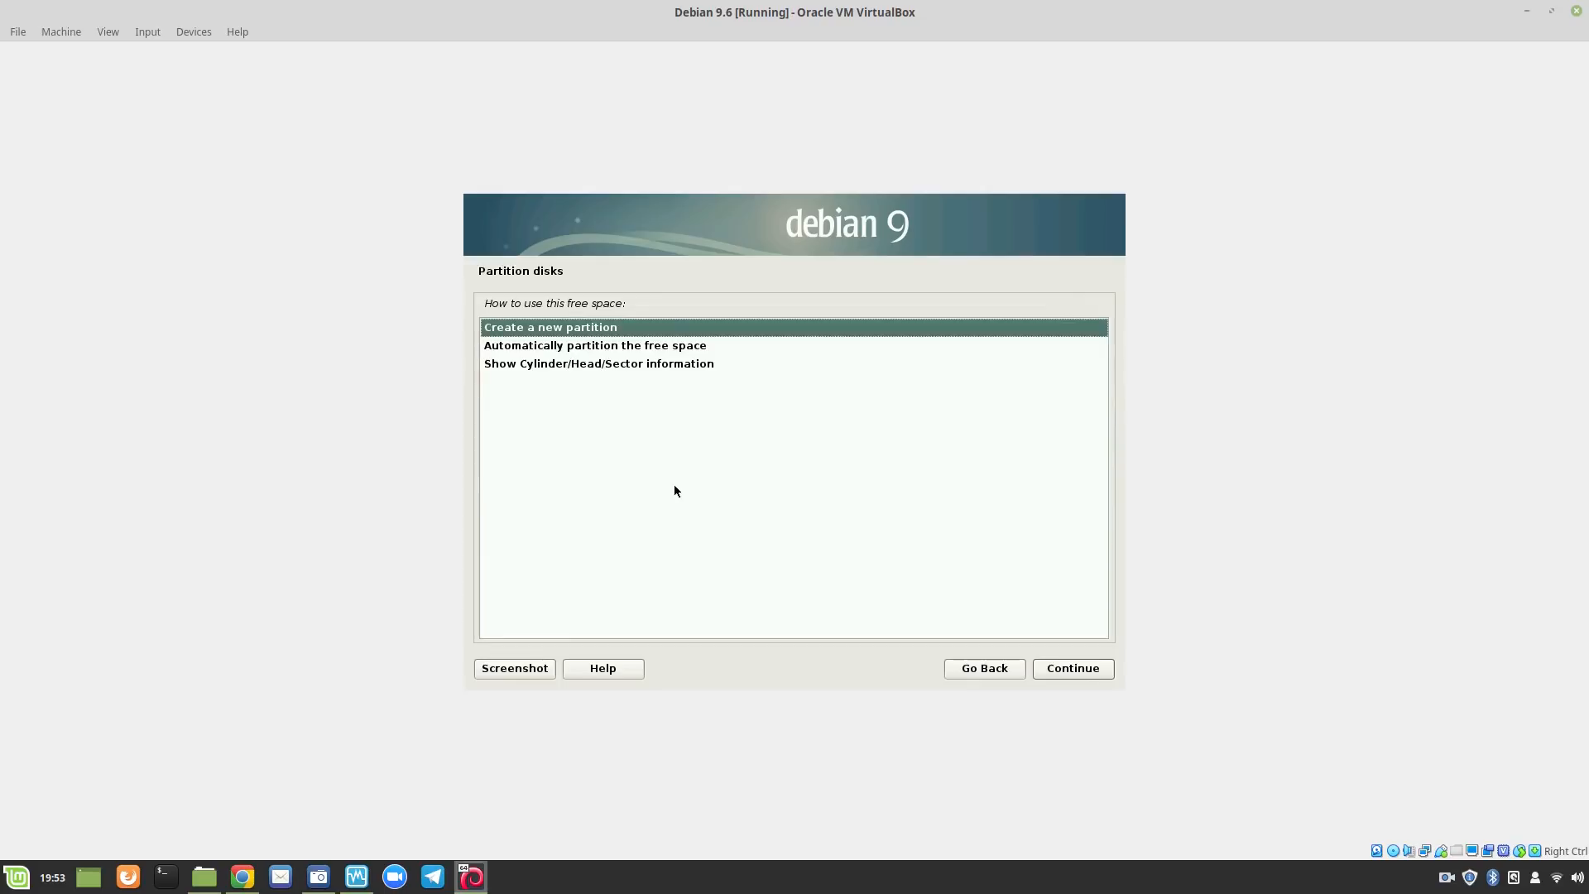
{"action": "double_click", "coordinate": [552, 328]}
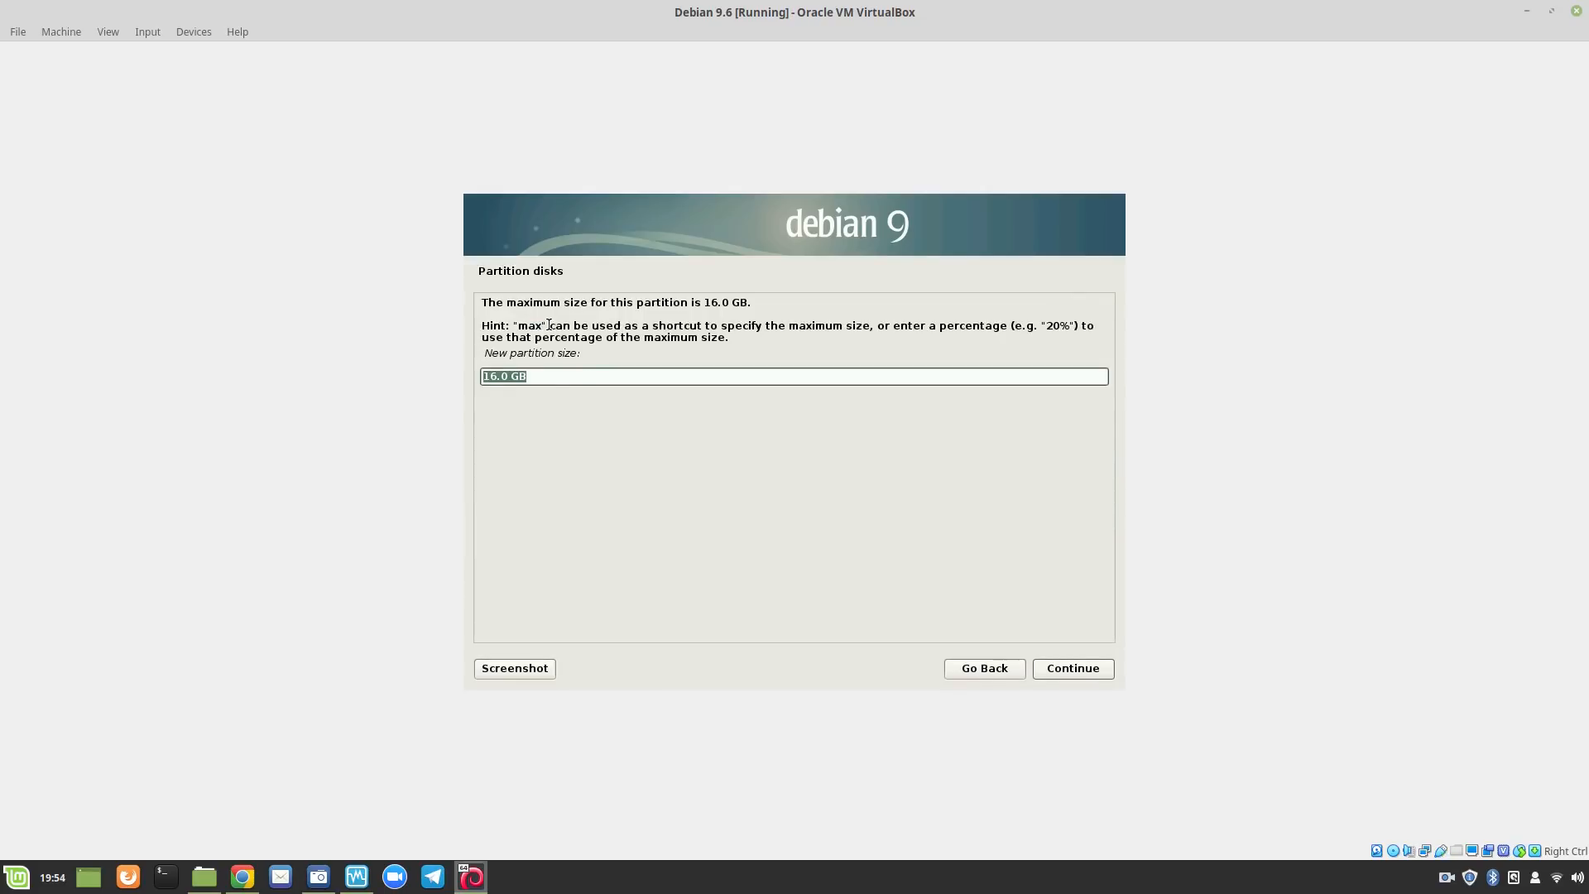
{"action": "left_click", "coordinate": [1056, 669]}
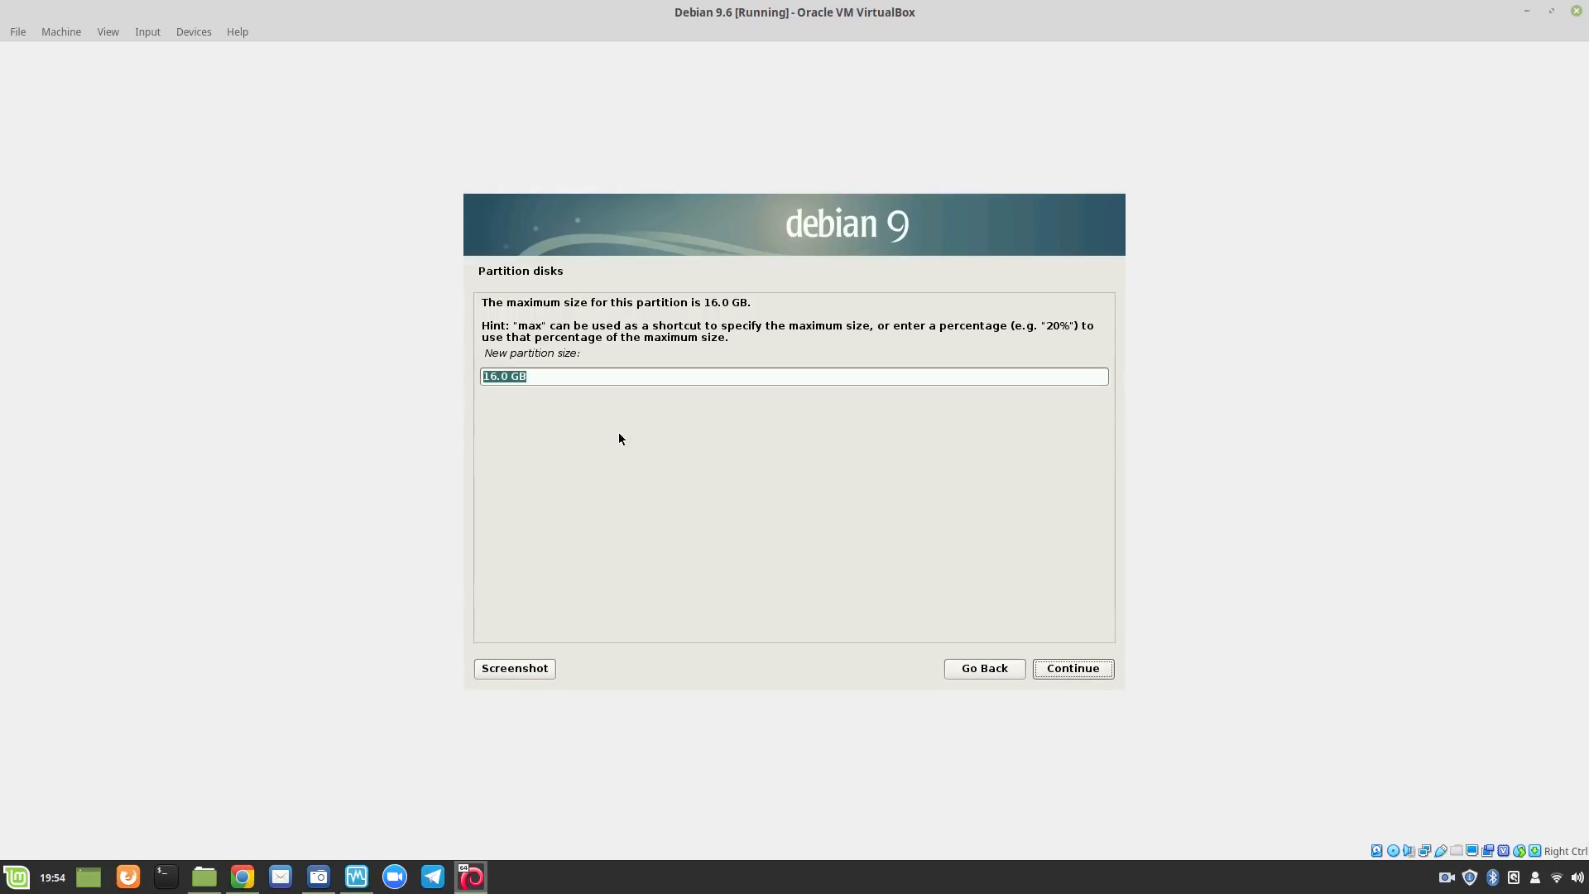
{"action": "left_click", "coordinate": [1047, 669]}
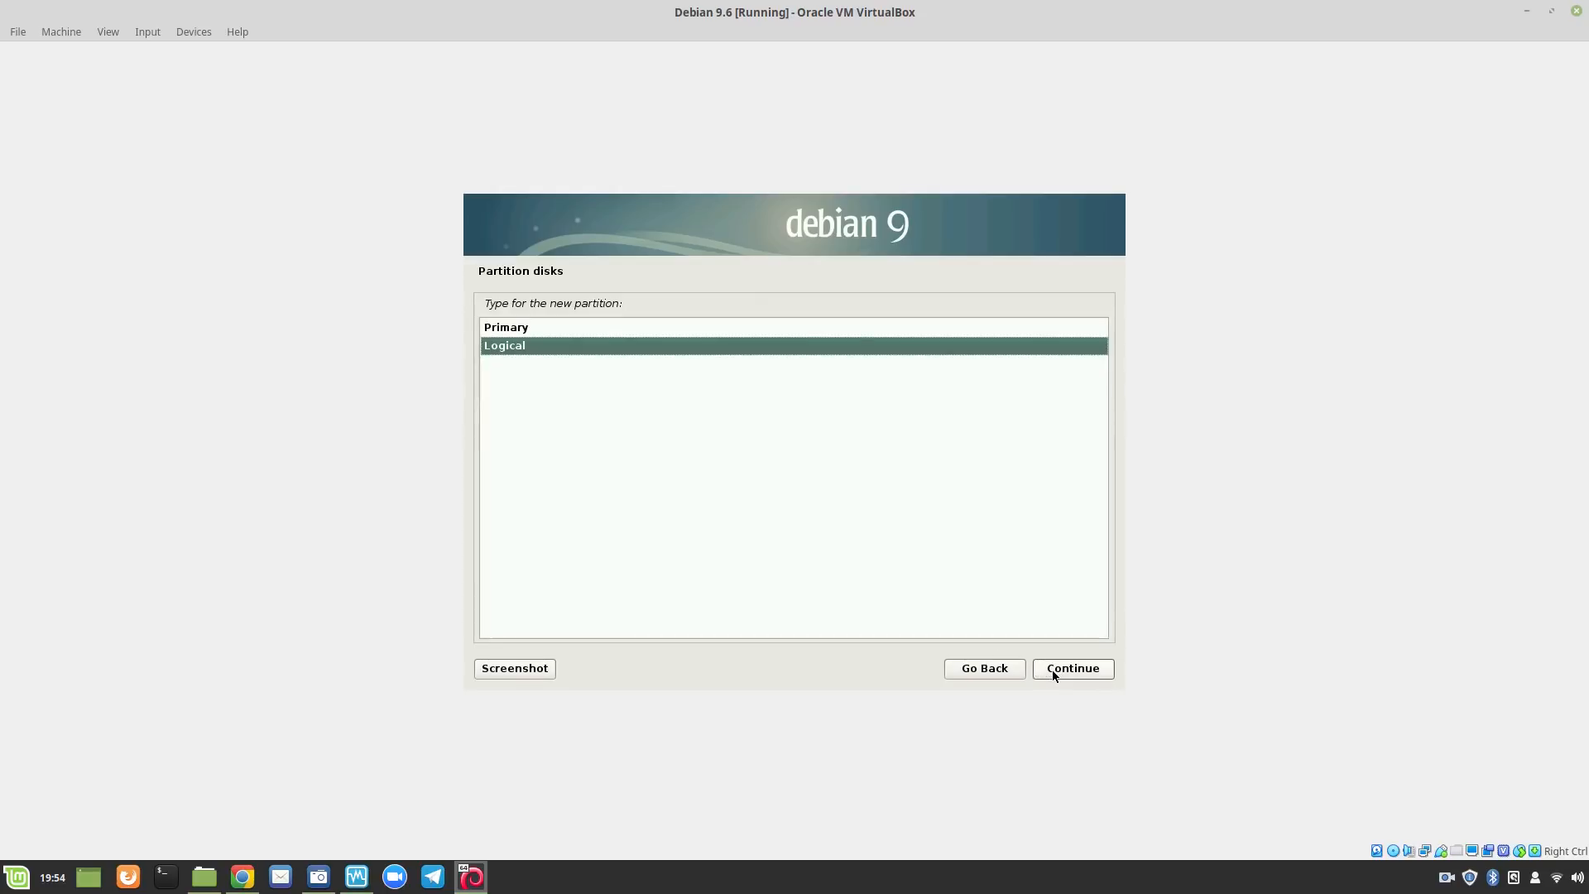
{"action": "double_click", "coordinate": [514, 329]}
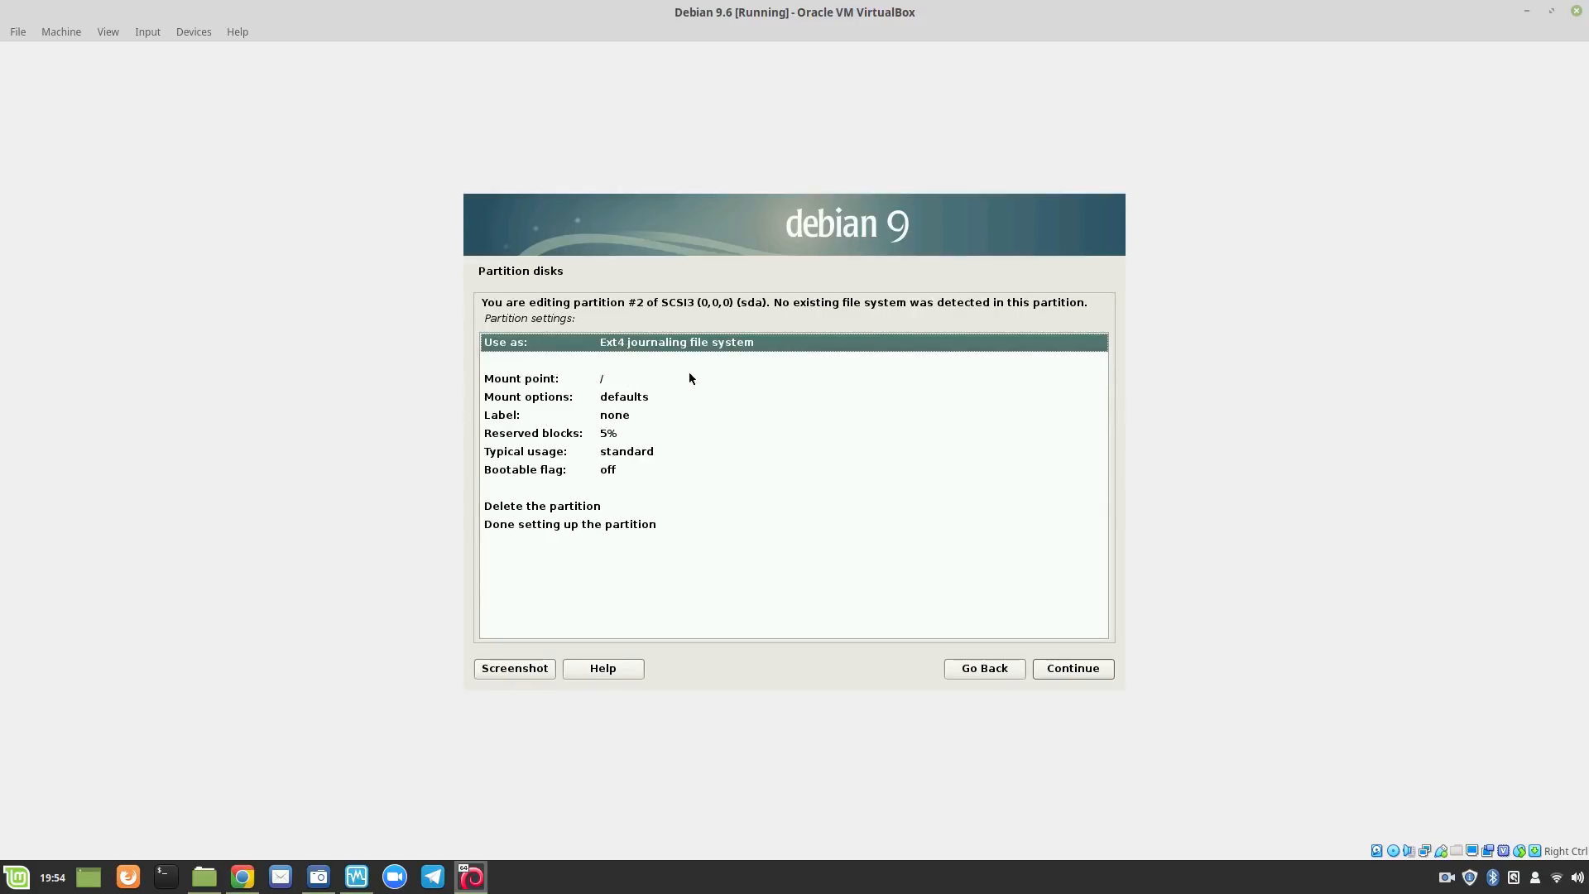
Make the new partition Ext4 mounted at / and finish setting it up.
{"action": "double_click", "coordinate": [550, 344]}
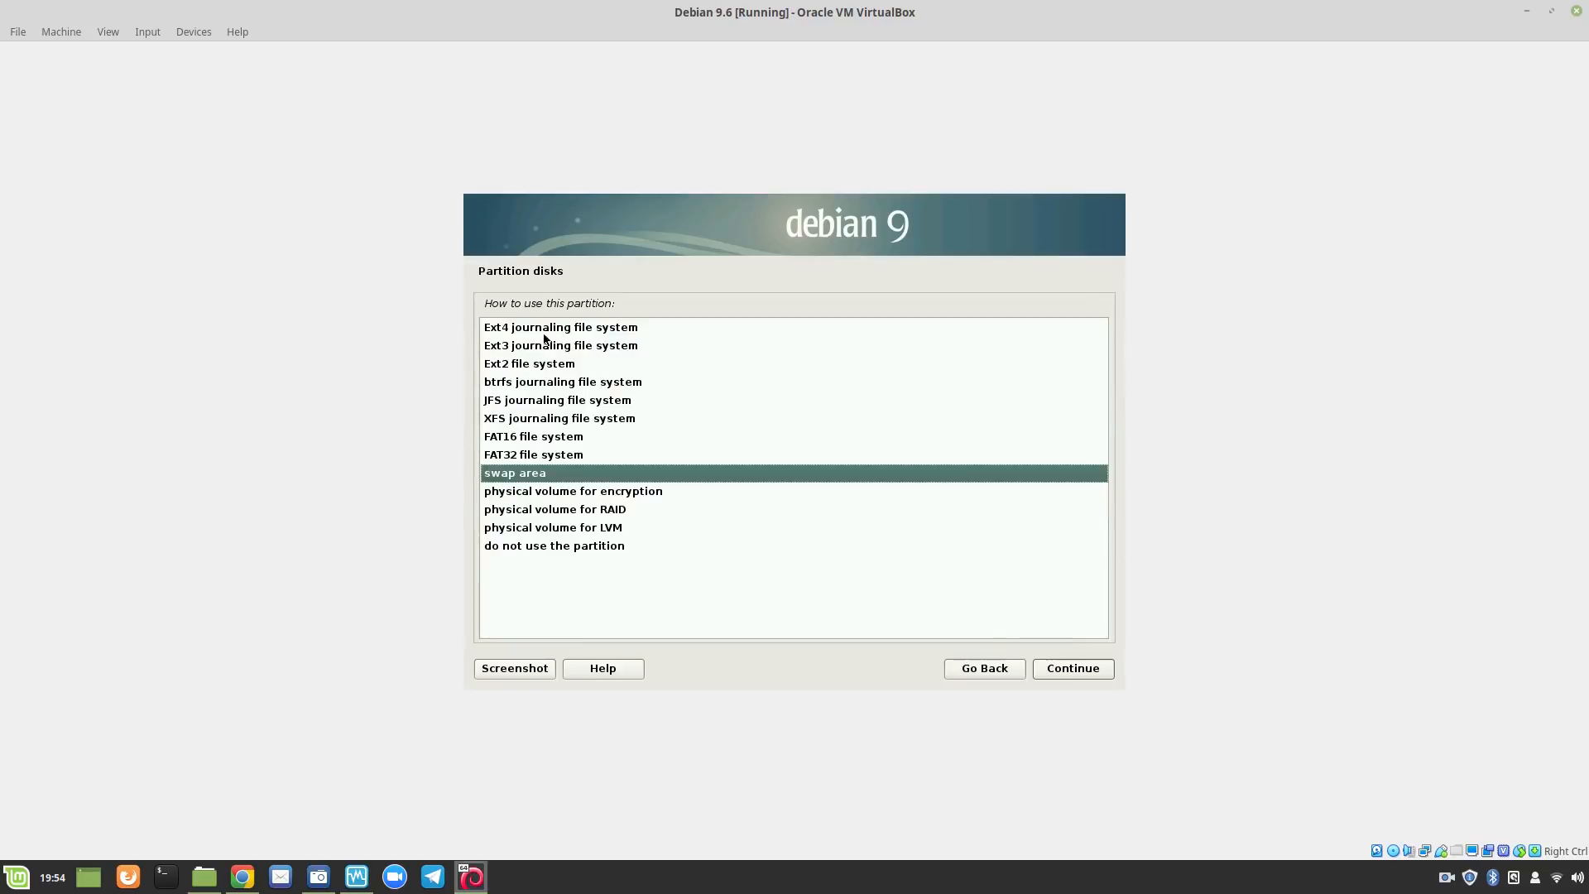
{"action": "double_click", "coordinate": [534, 325]}
{"action": "left_click", "coordinate": [541, 386]}
{"action": "double_click", "coordinate": [540, 385]}
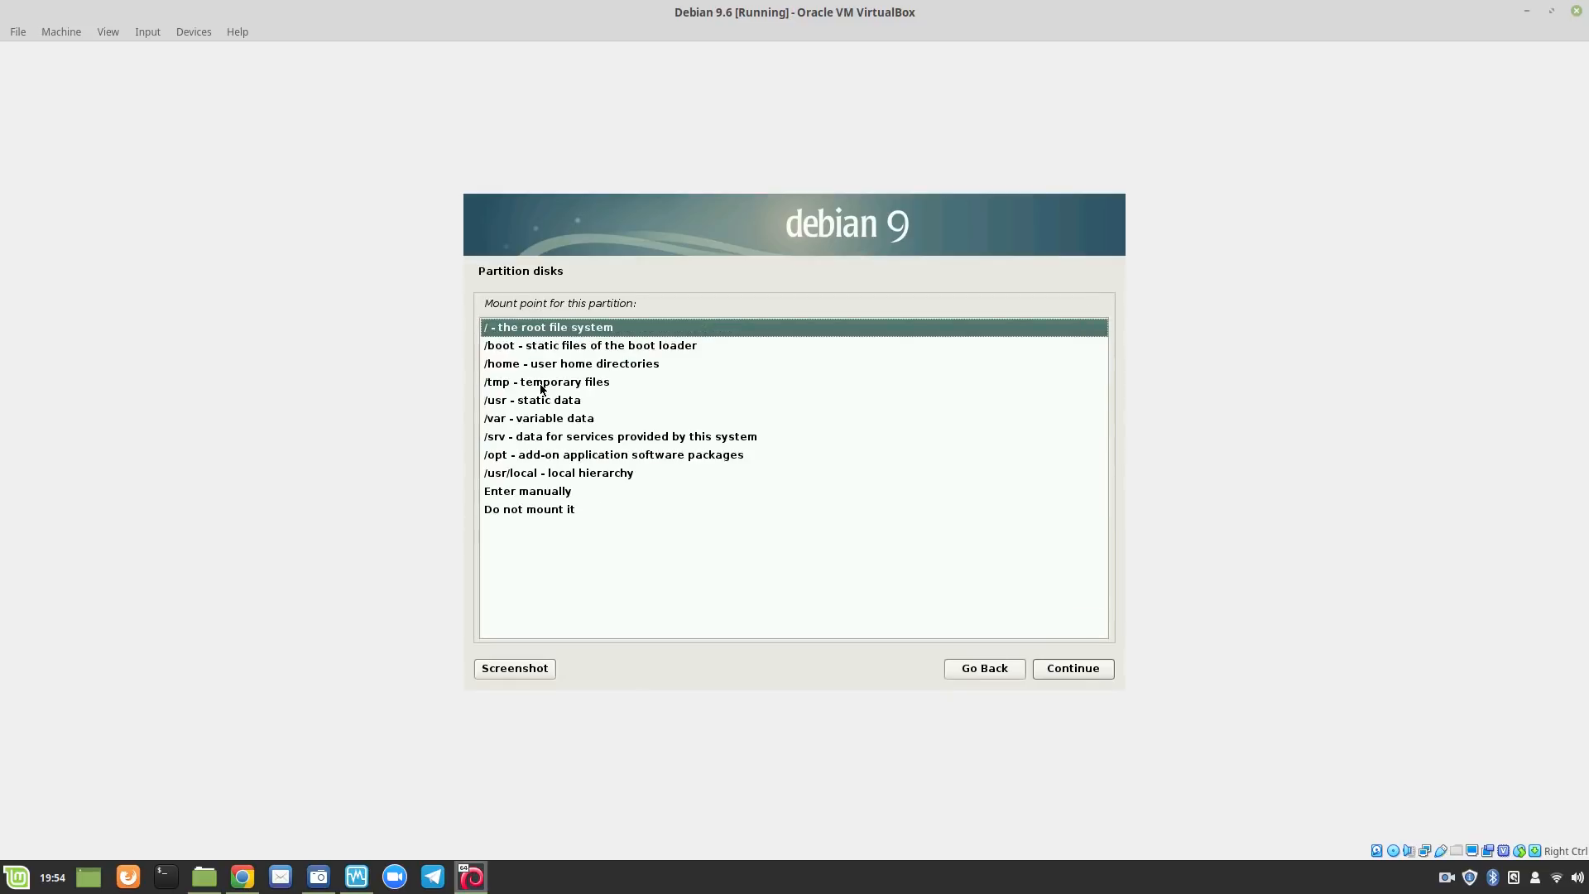
{"action": "double_click", "coordinate": [547, 325]}
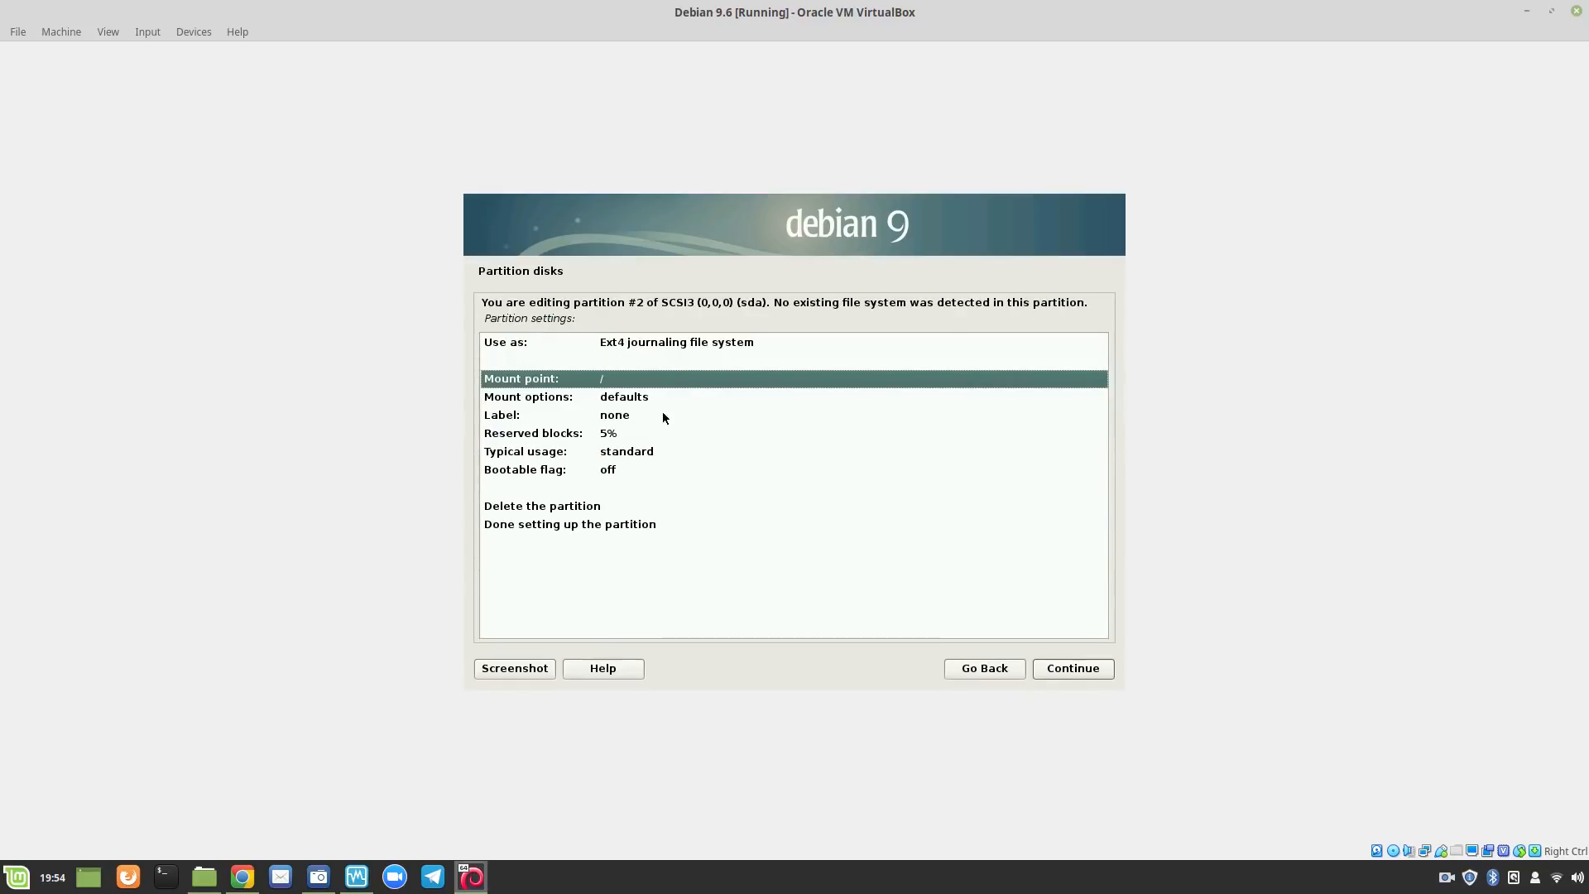
{"action": "double_click", "coordinate": [535, 531]}
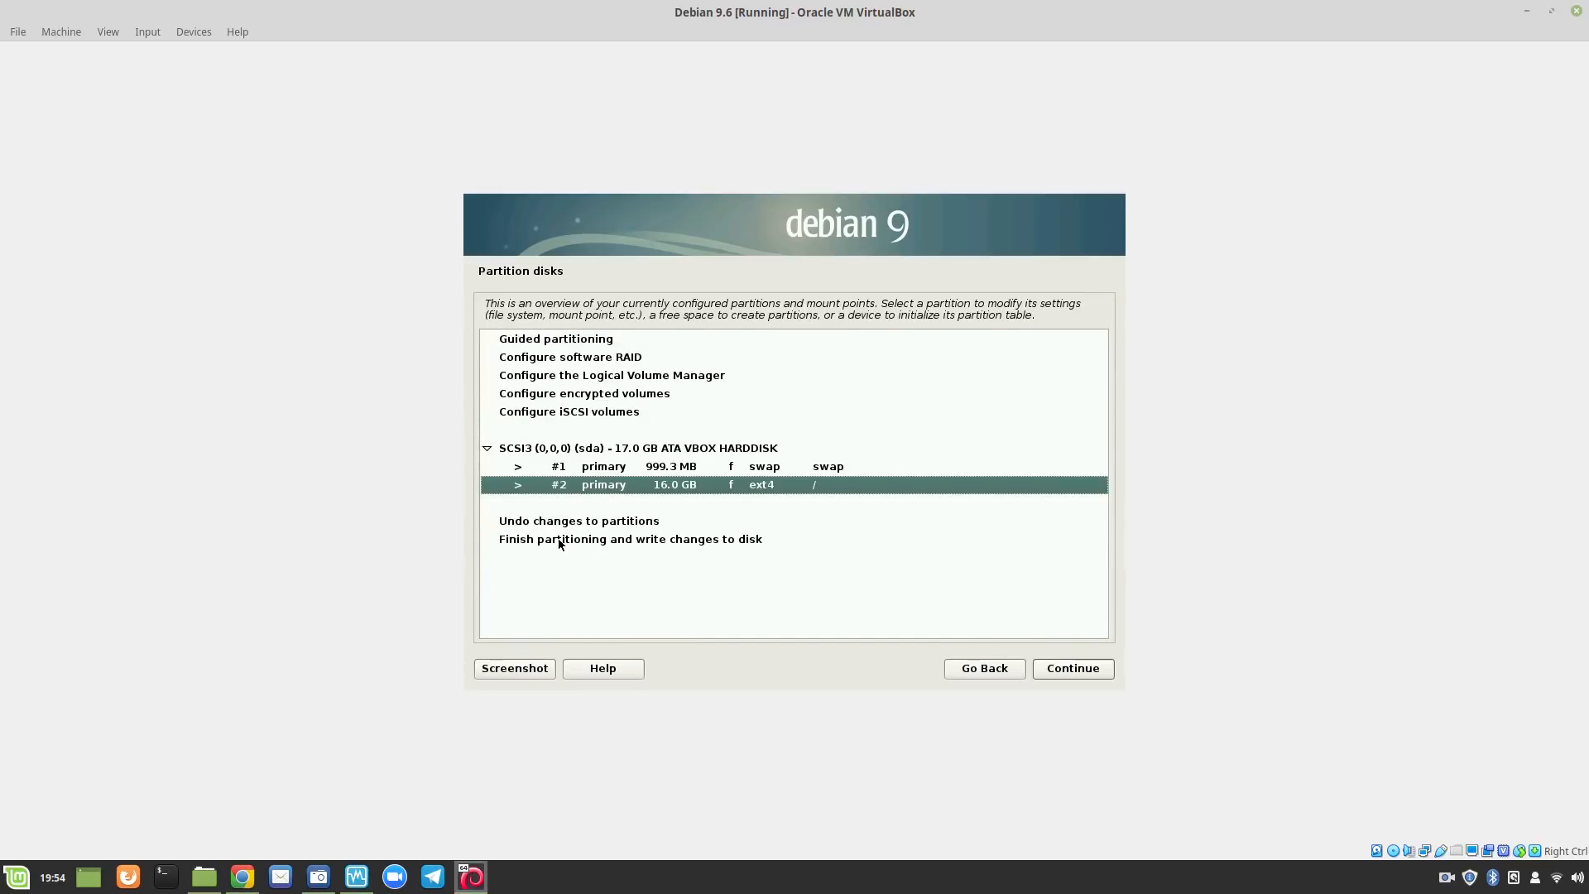
Finish partitioning and confirm Yes to write the changes to disk.
{"action": "double_click", "coordinate": [559, 540]}
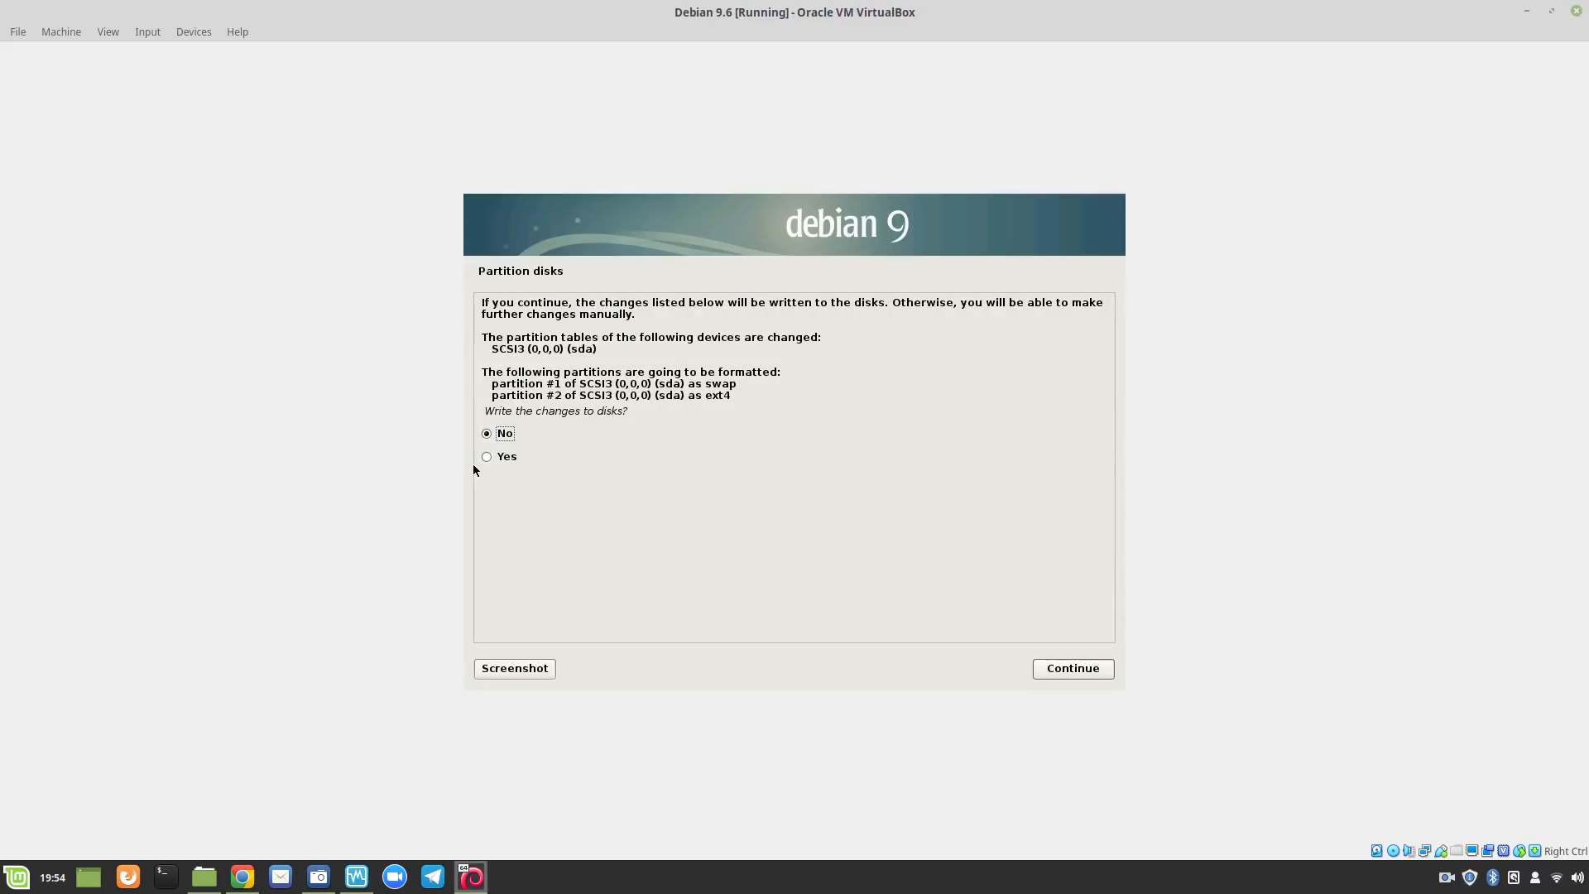
{"action": "left_click", "coordinate": [592, 457]}
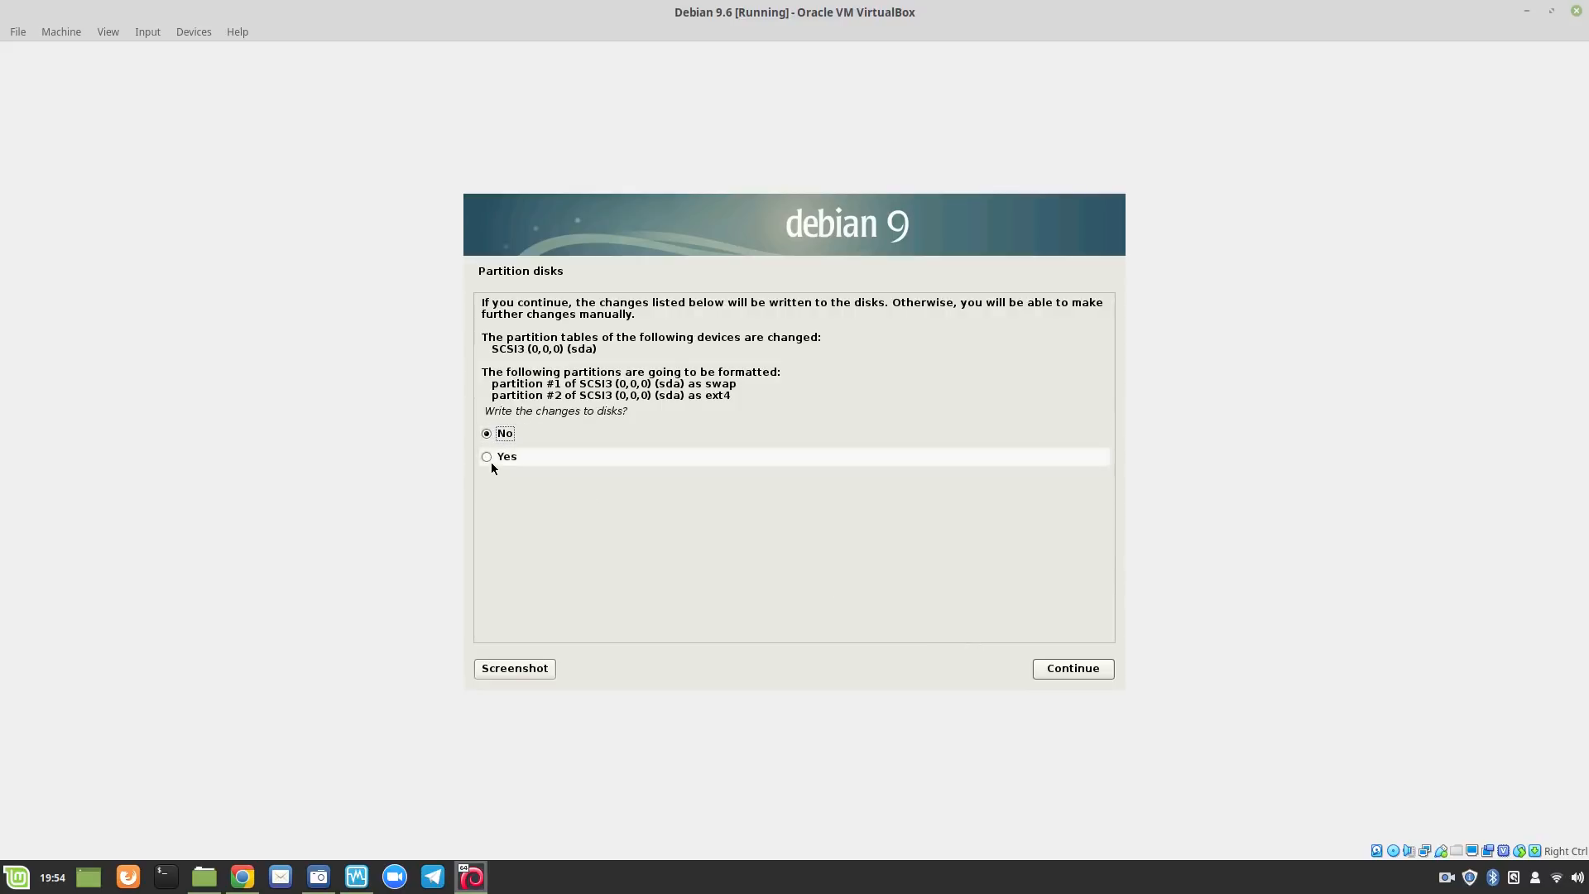
{"action": "left_click", "coordinate": [1040, 667]}
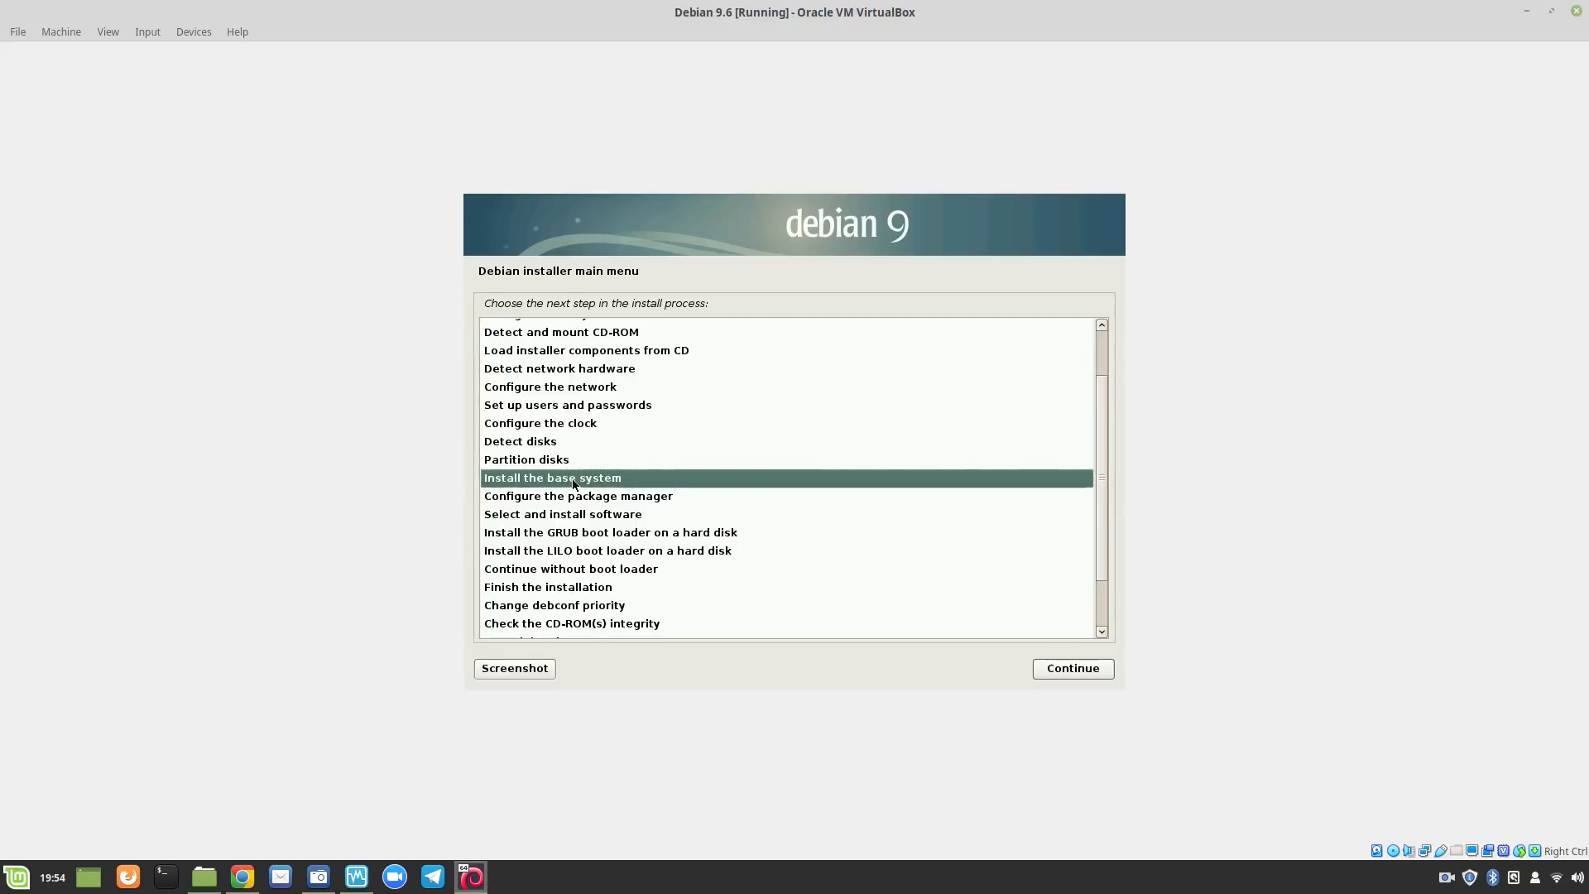
{"action": "double_click", "coordinate": [592, 480]}
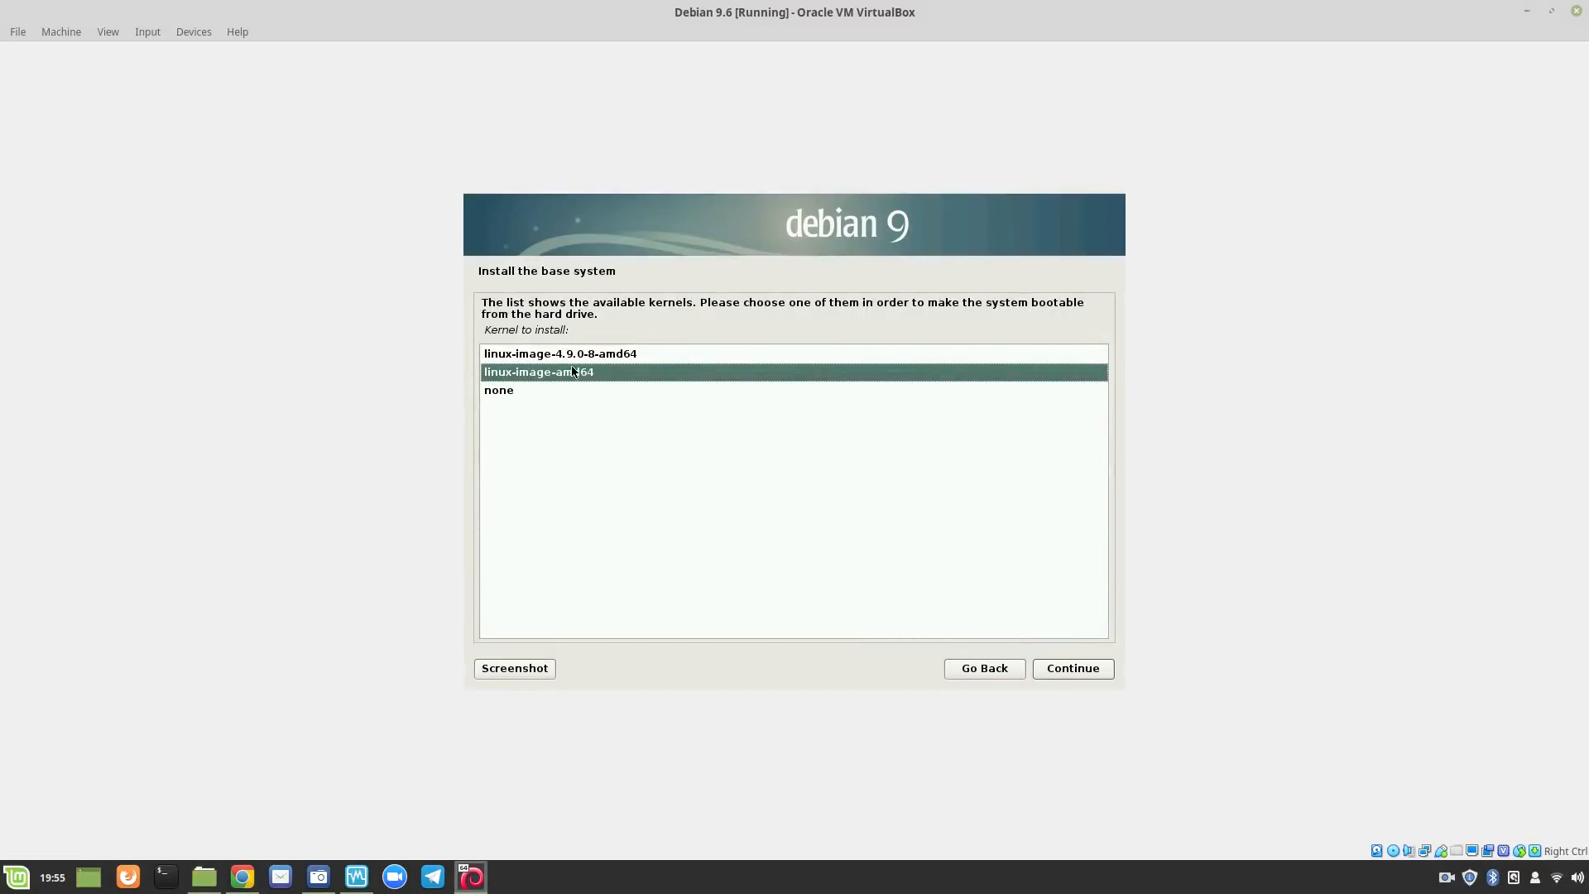
Choose the linux-image-4.9.0-8-amd64 kernel and keep the generic 'include all available drivers' initrd.
{"action": "left_click", "coordinate": [608, 357]}
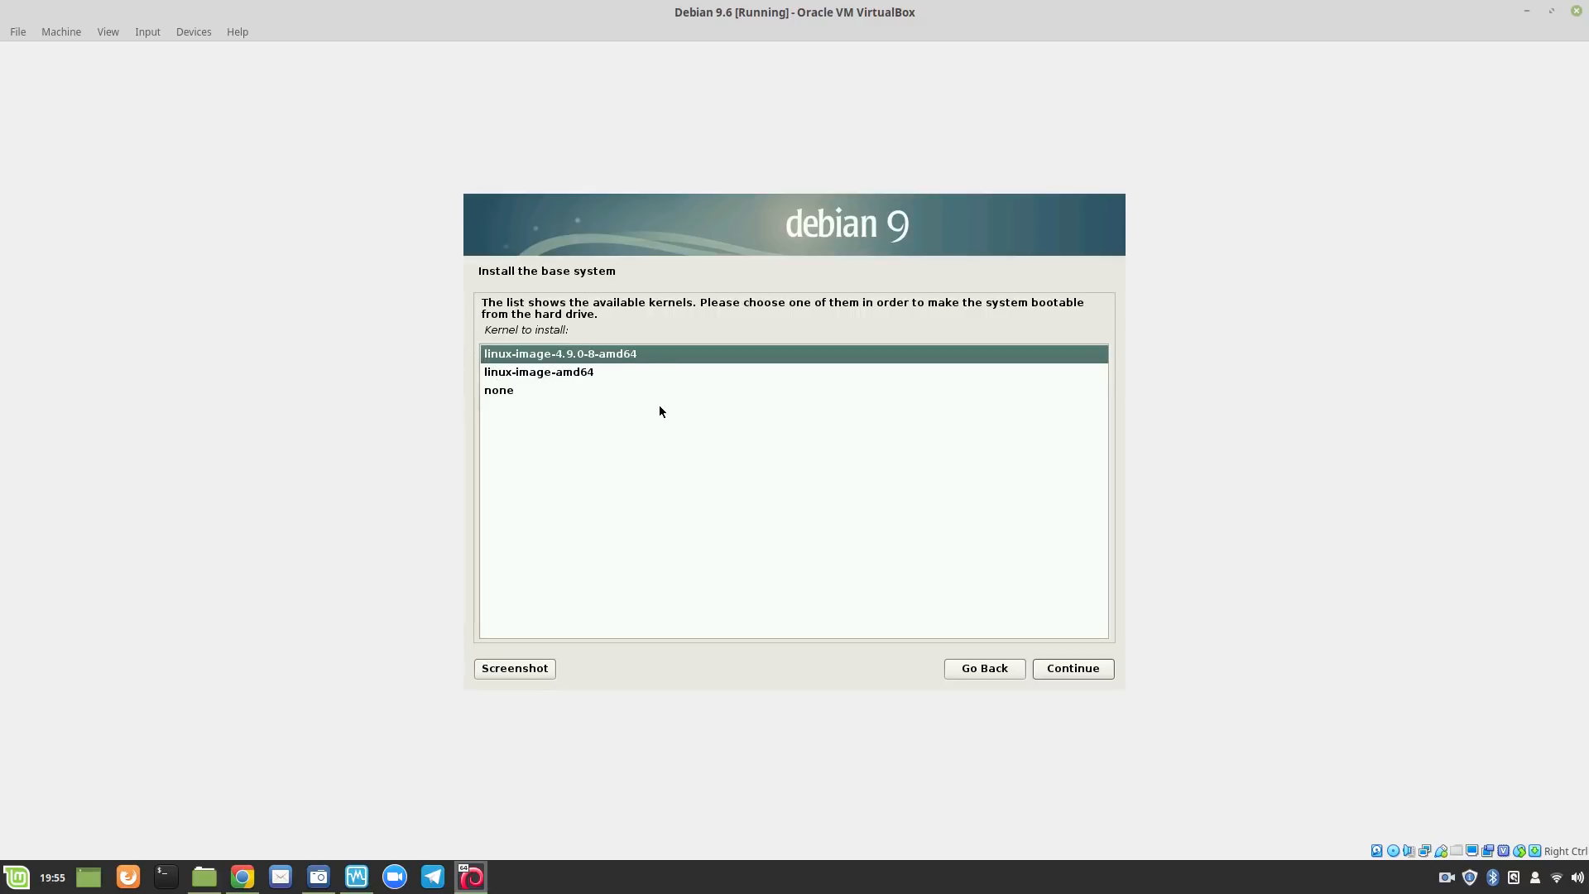
{"action": "left_click", "coordinate": [1047, 667]}
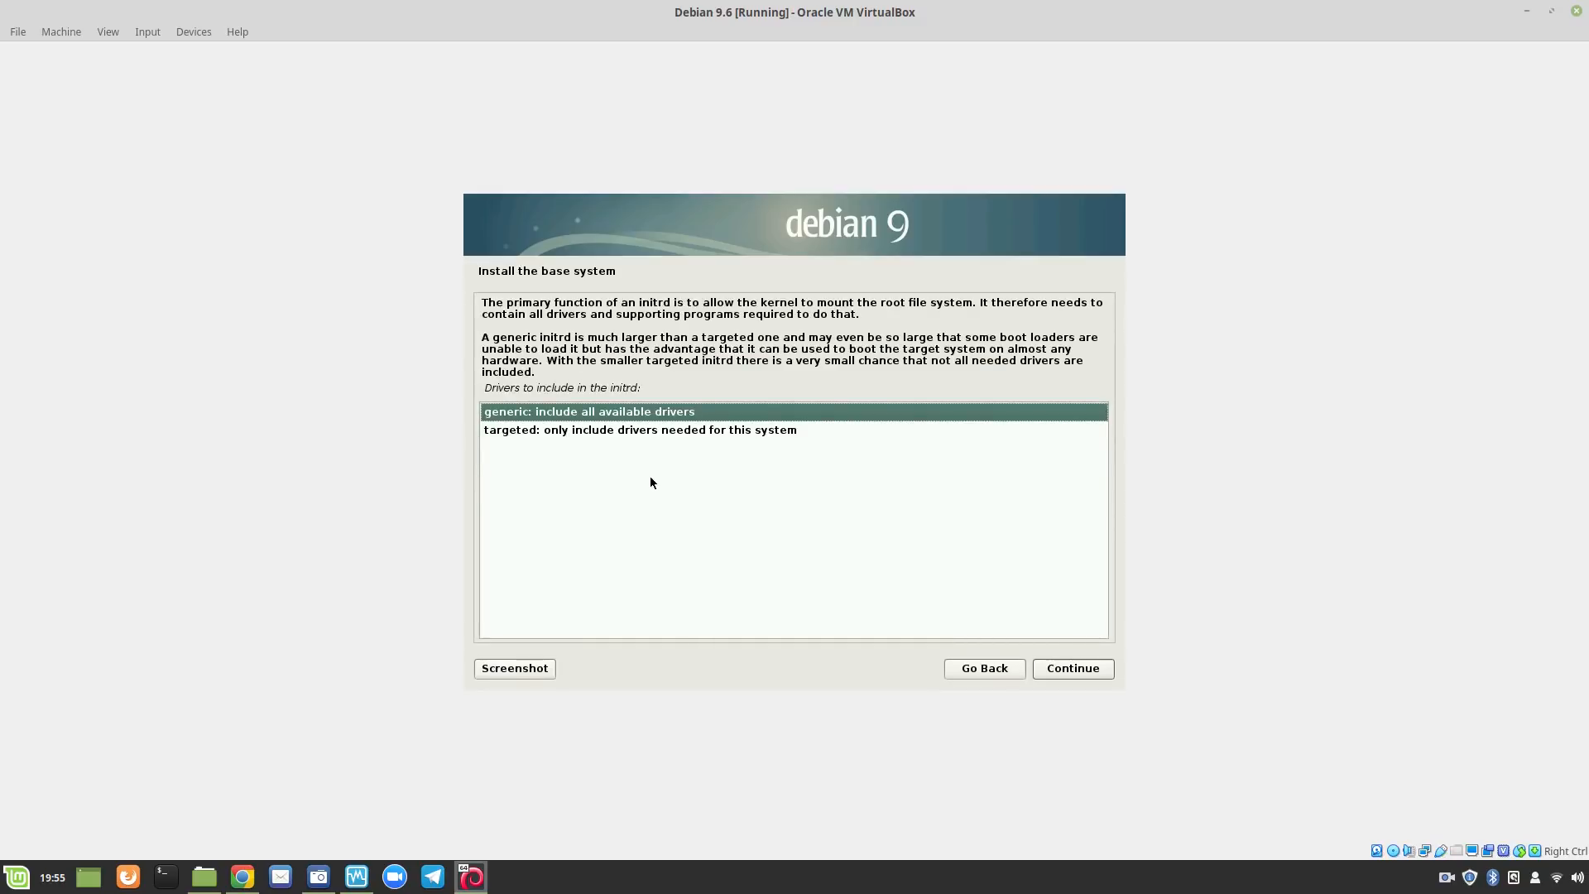
{"action": "left_click", "coordinate": [1042, 666]}
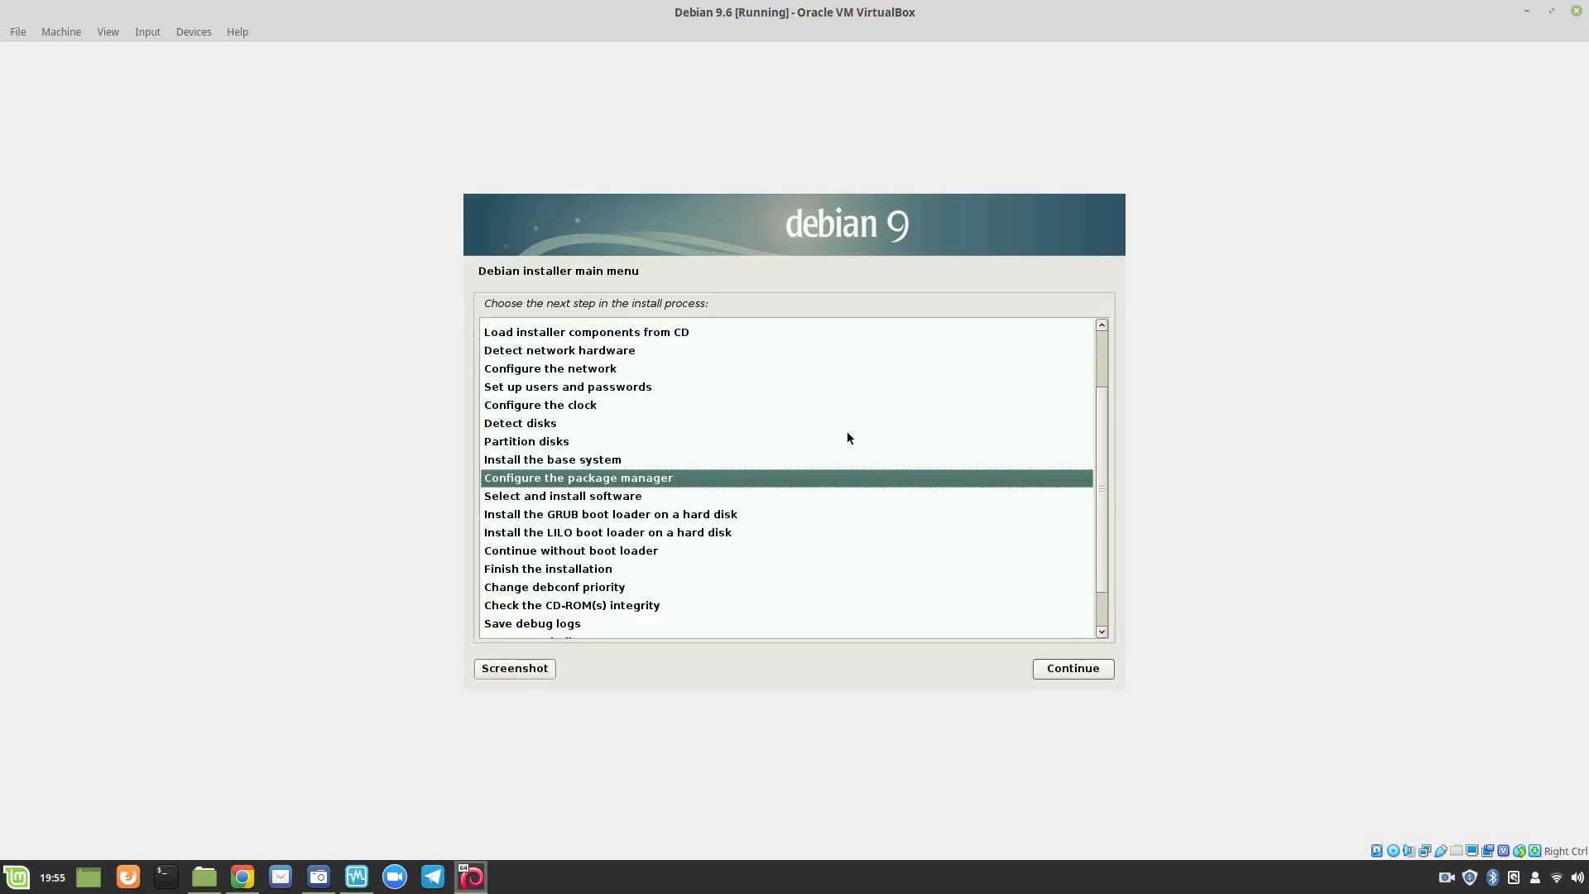
Skip scanning another disc and use the Australian http mirror mirror.aarnet.edu.au with no proxy.
{"action": "double_click", "coordinate": [584, 480]}
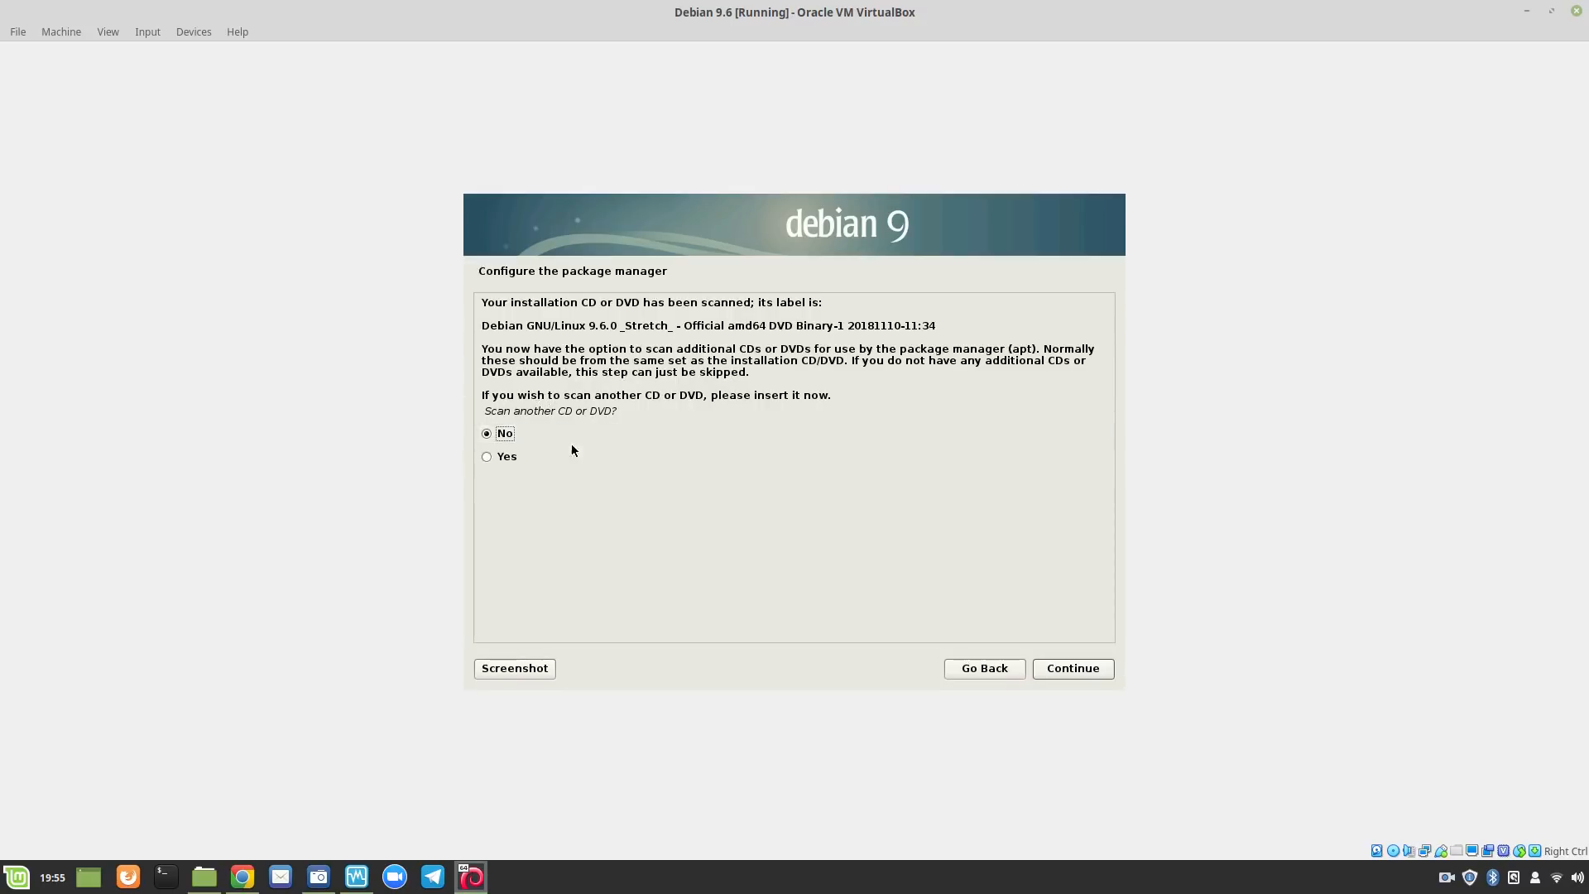
{"action": "left_click", "coordinate": [1062, 673]}
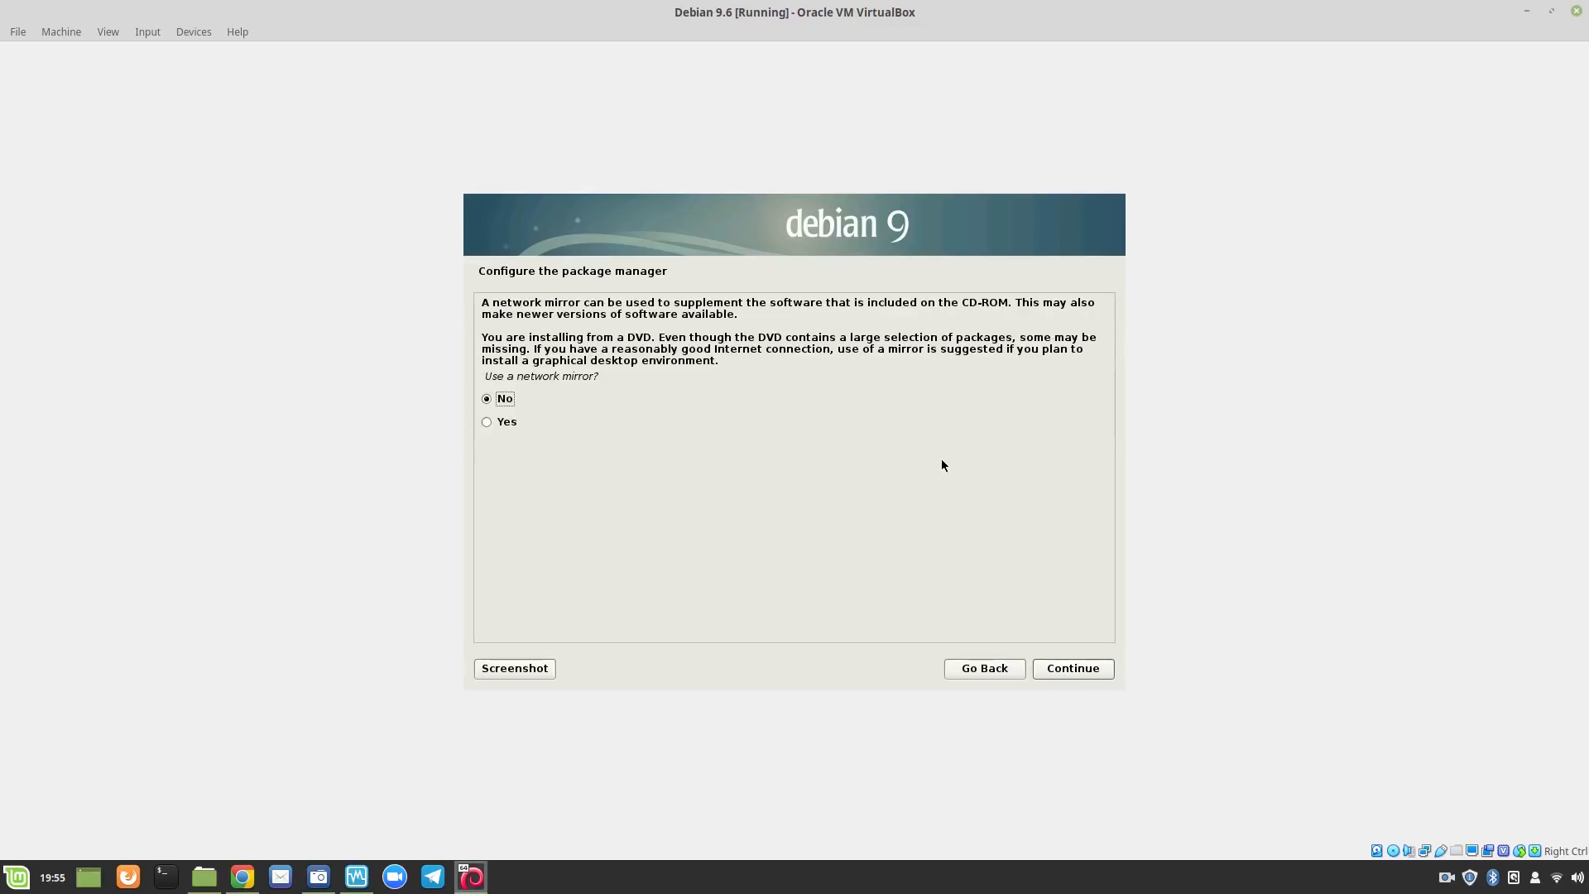
{"action": "left_click", "coordinate": [503, 423]}
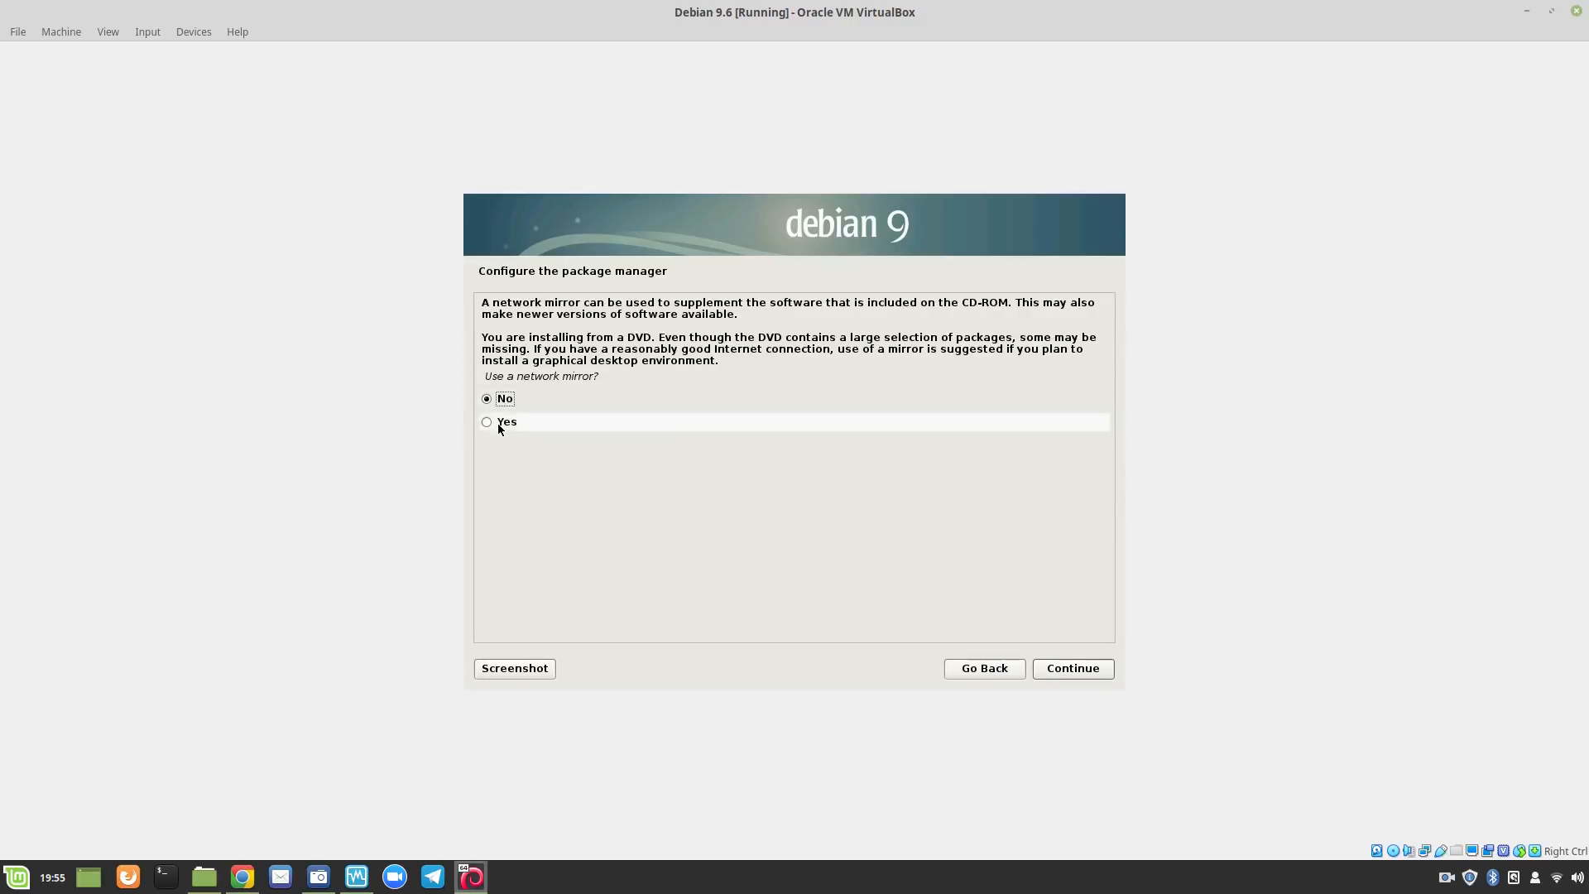
{"action": "left_click", "coordinate": [1058, 669]}
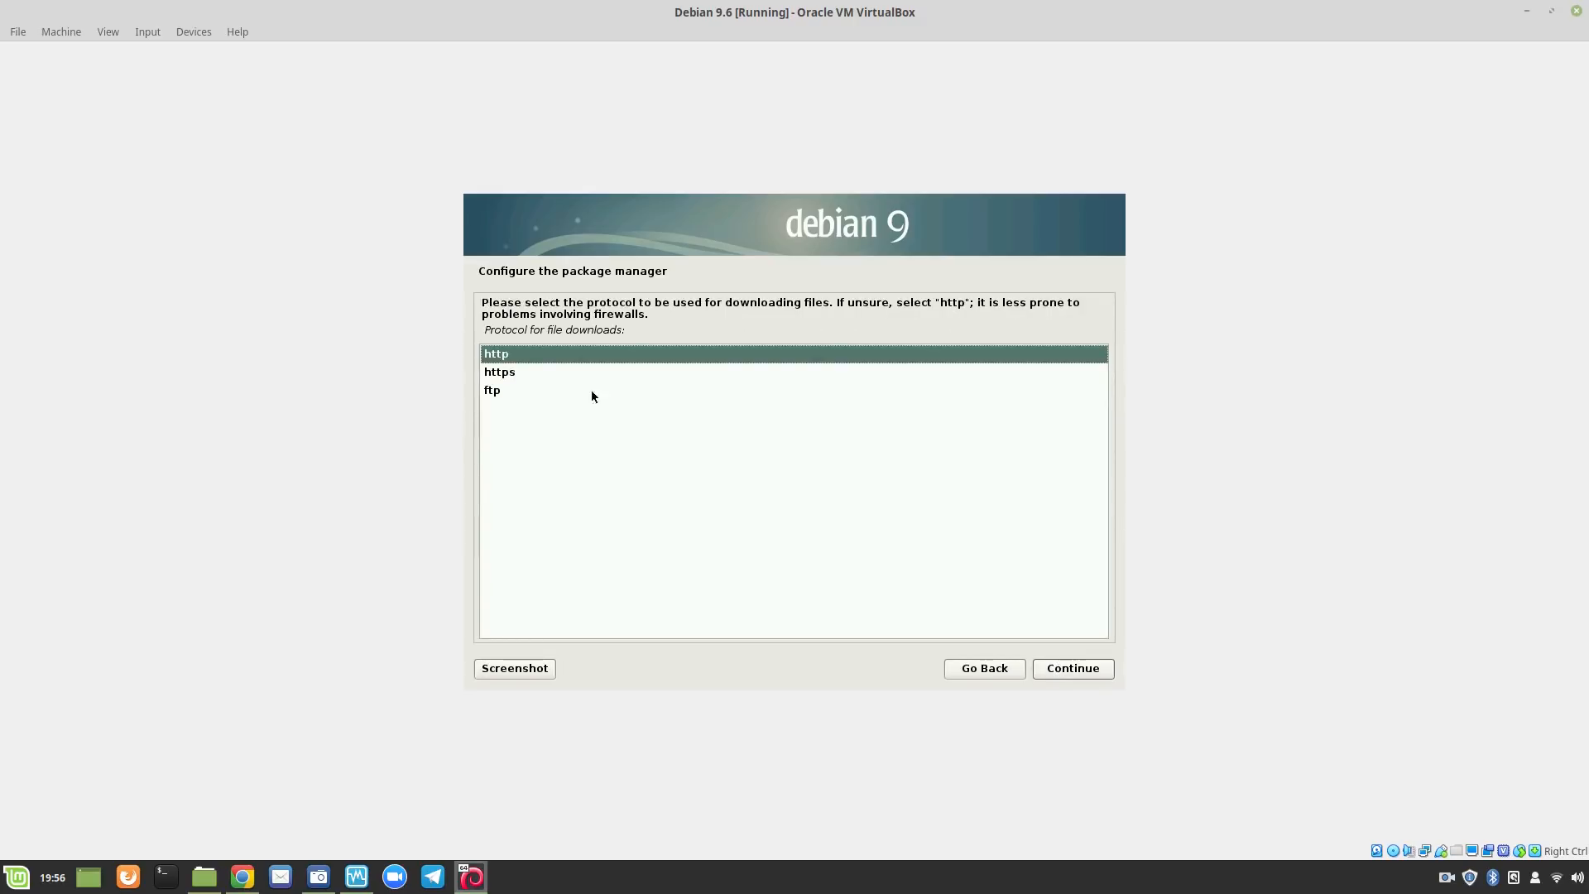
{"action": "left_click", "coordinate": [1058, 669]}
{"action": "double_click", "coordinate": [501, 408]}
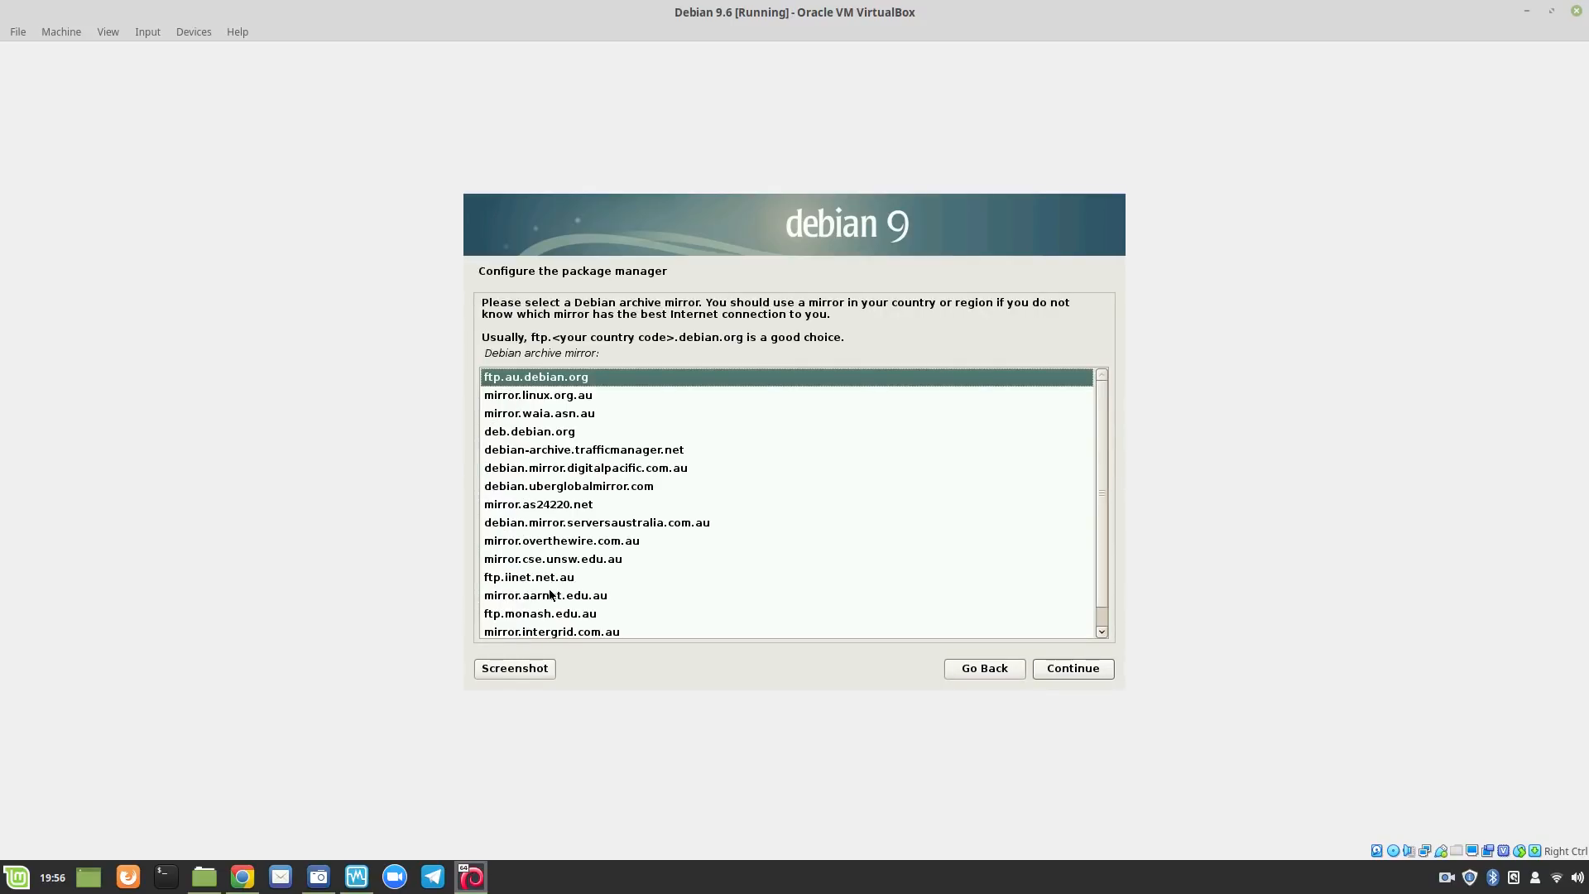
{"action": "left_click", "coordinate": [550, 596]}
{"action": "left_click", "coordinate": [1072, 670]}
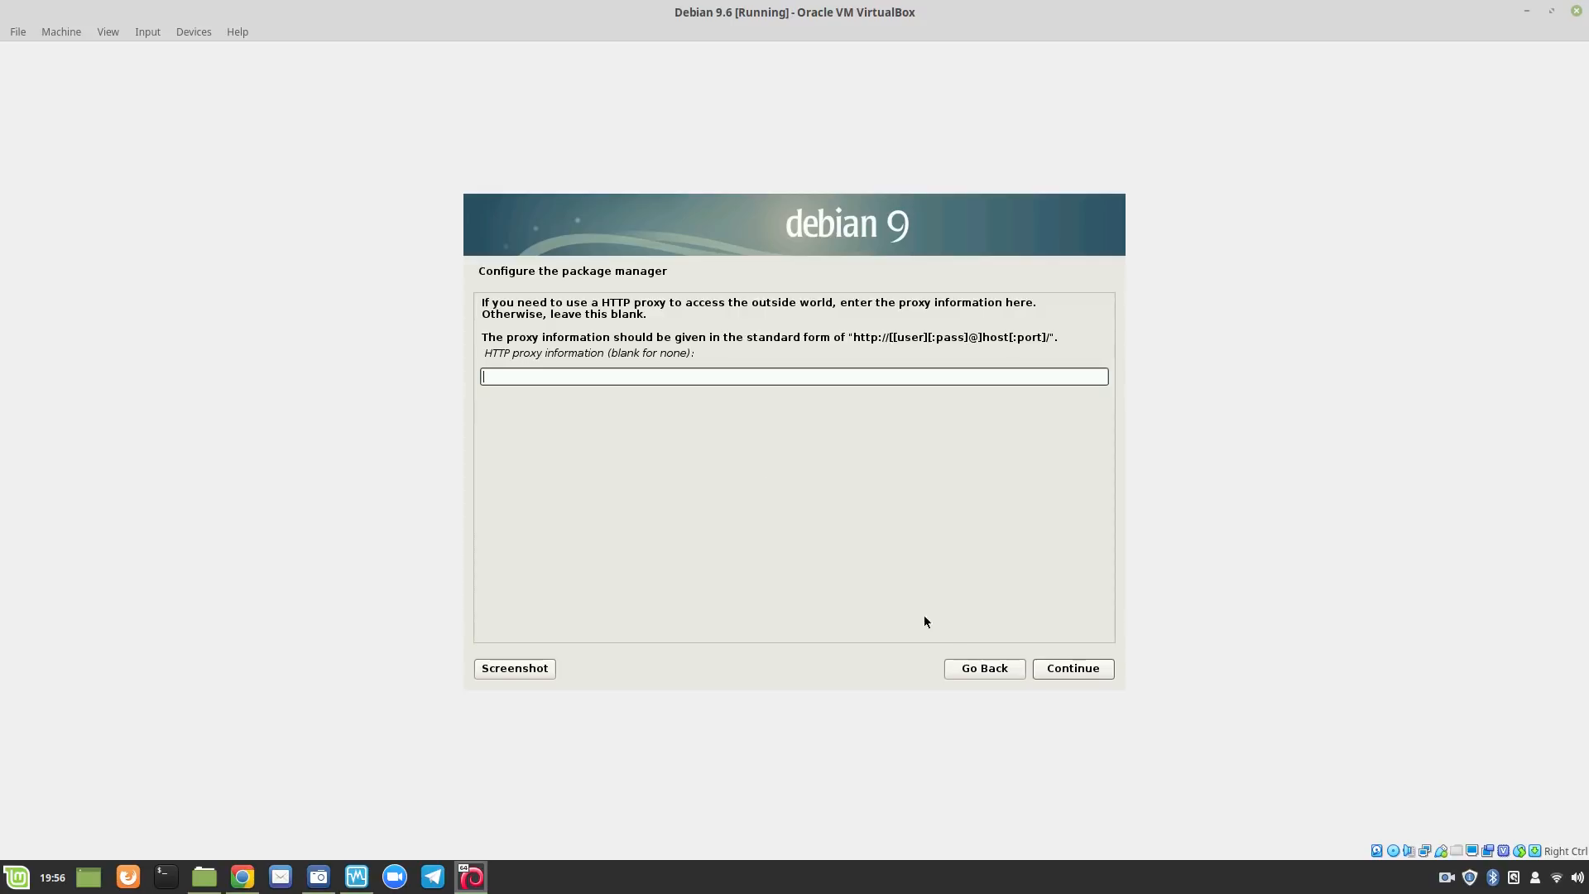
{"action": "left_click", "coordinate": [1058, 667]}
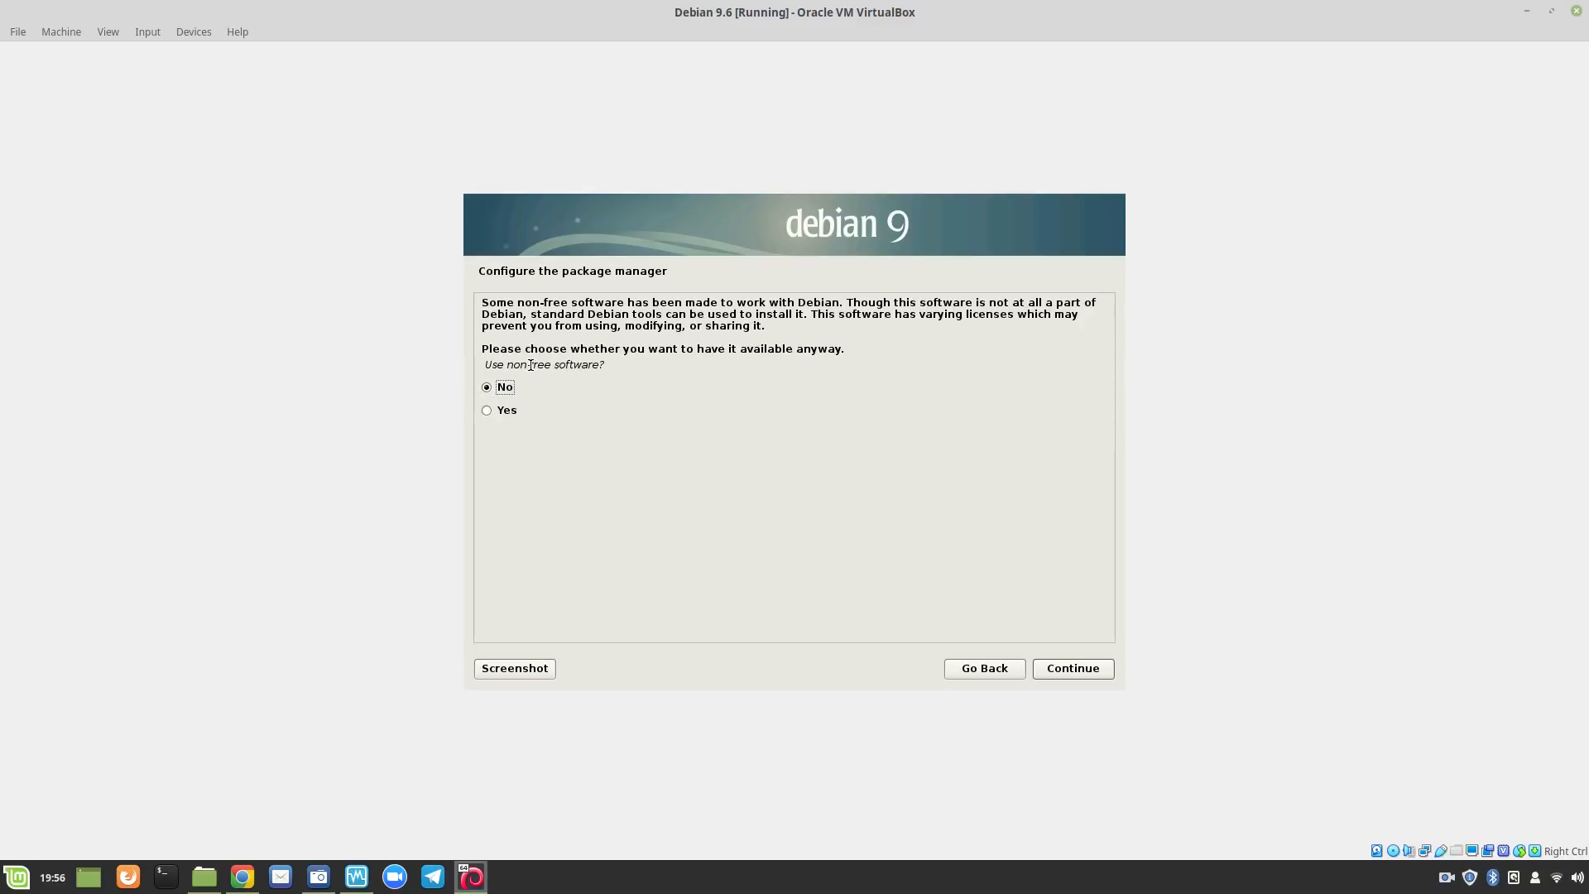
Enable non-free software and keep source repositories enabled.
{"action": "left_click", "coordinate": [486, 411]}
{"action": "left_click", "coordinate": [1091, 673]}
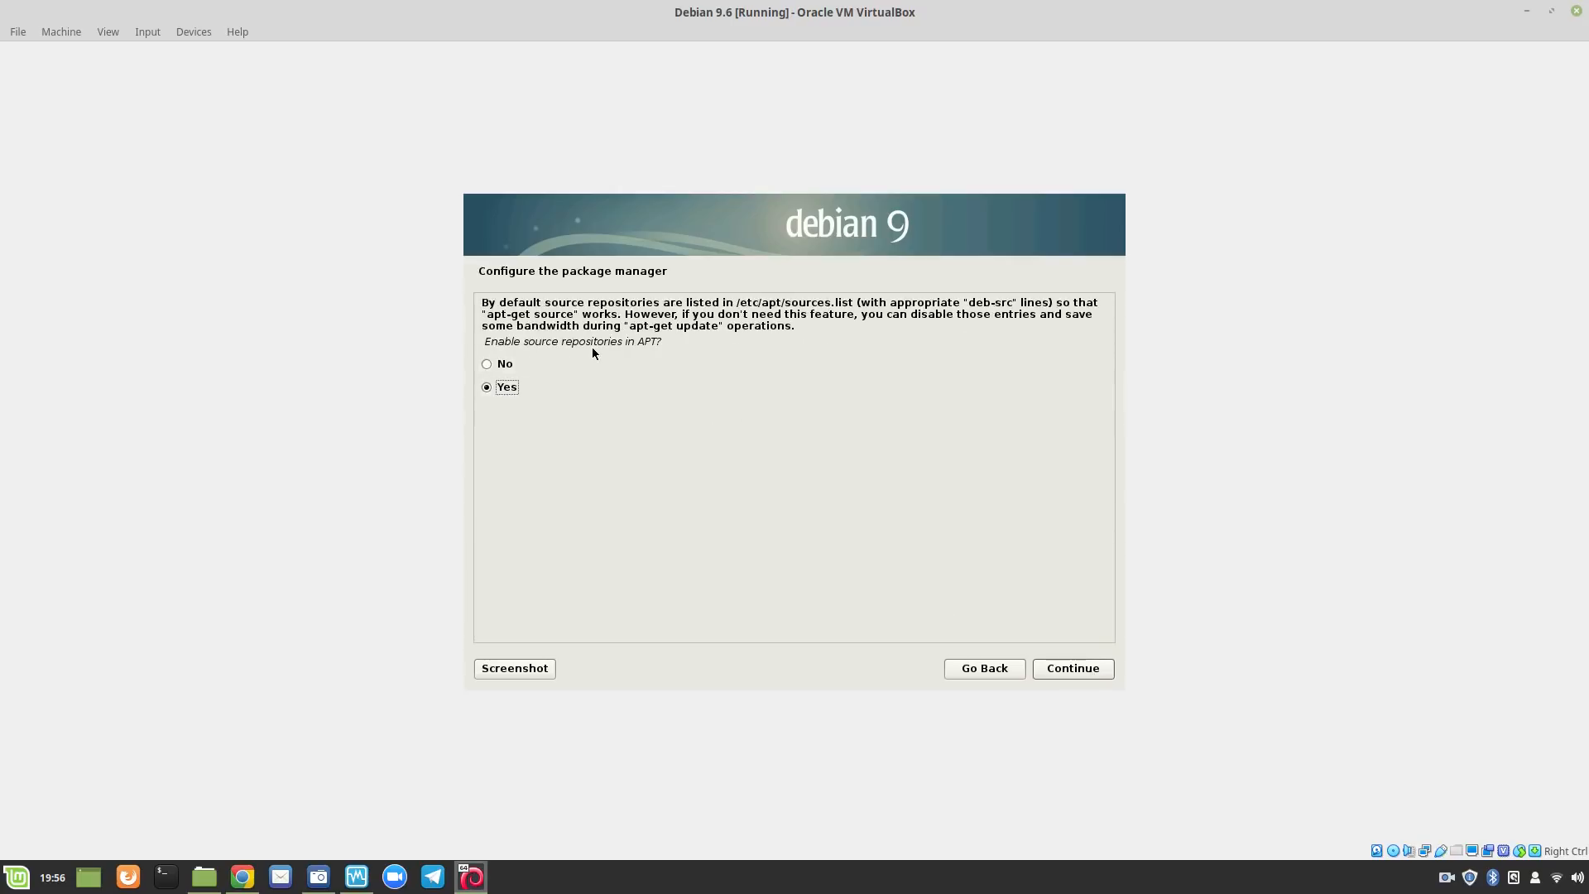
{"action": "left_click", "coordinate": [1080, 669]}
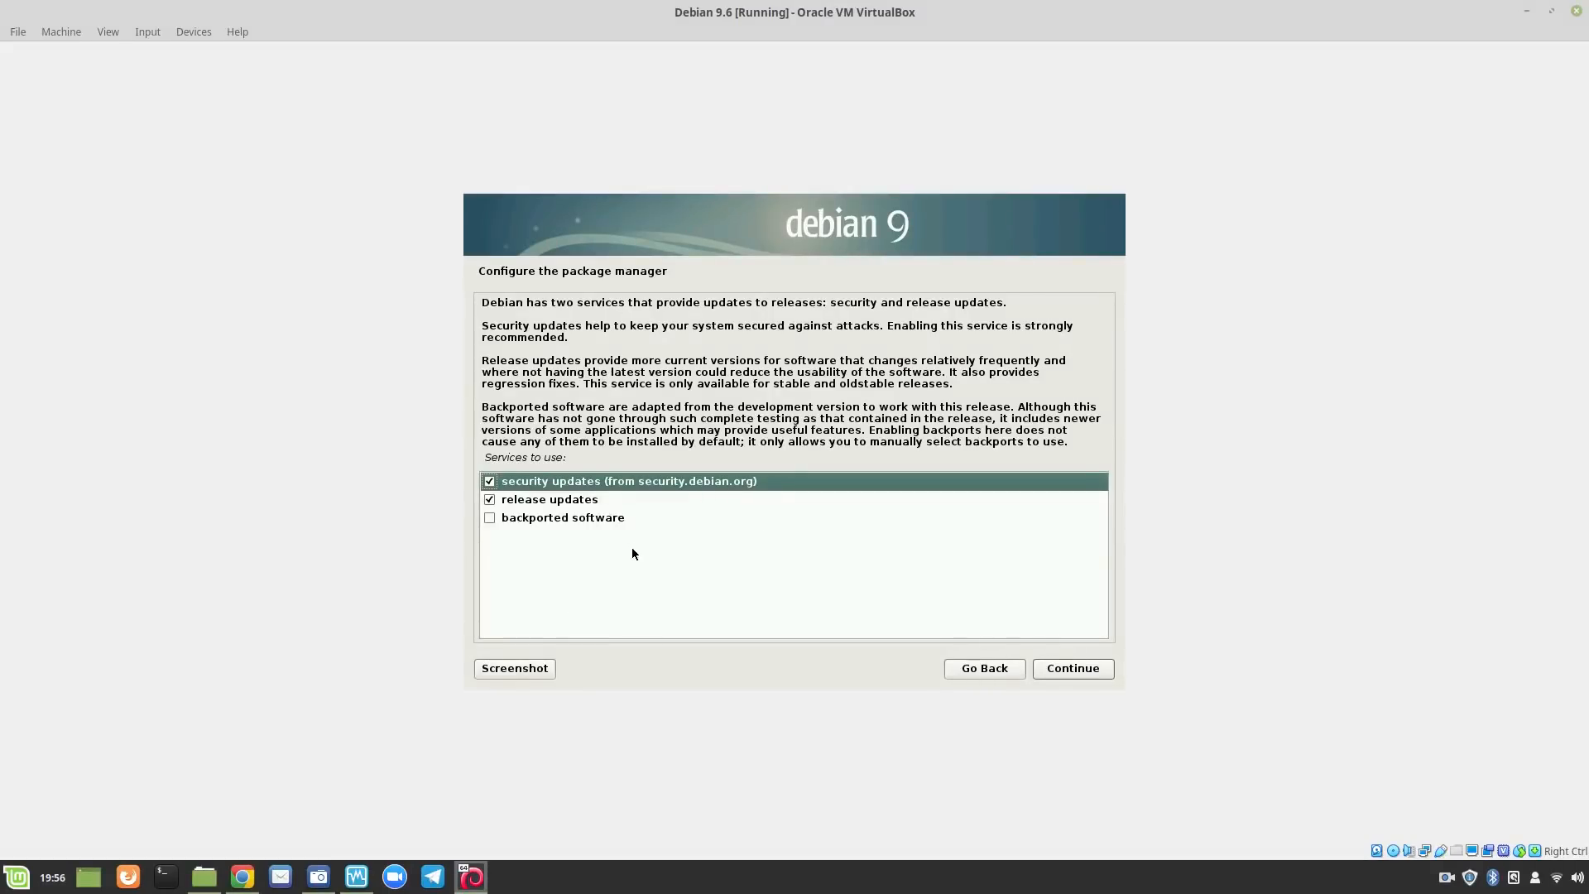
Add backported software to the security and release update services and continue.
{"action": "left_click", "coordinate": [490, 518]}
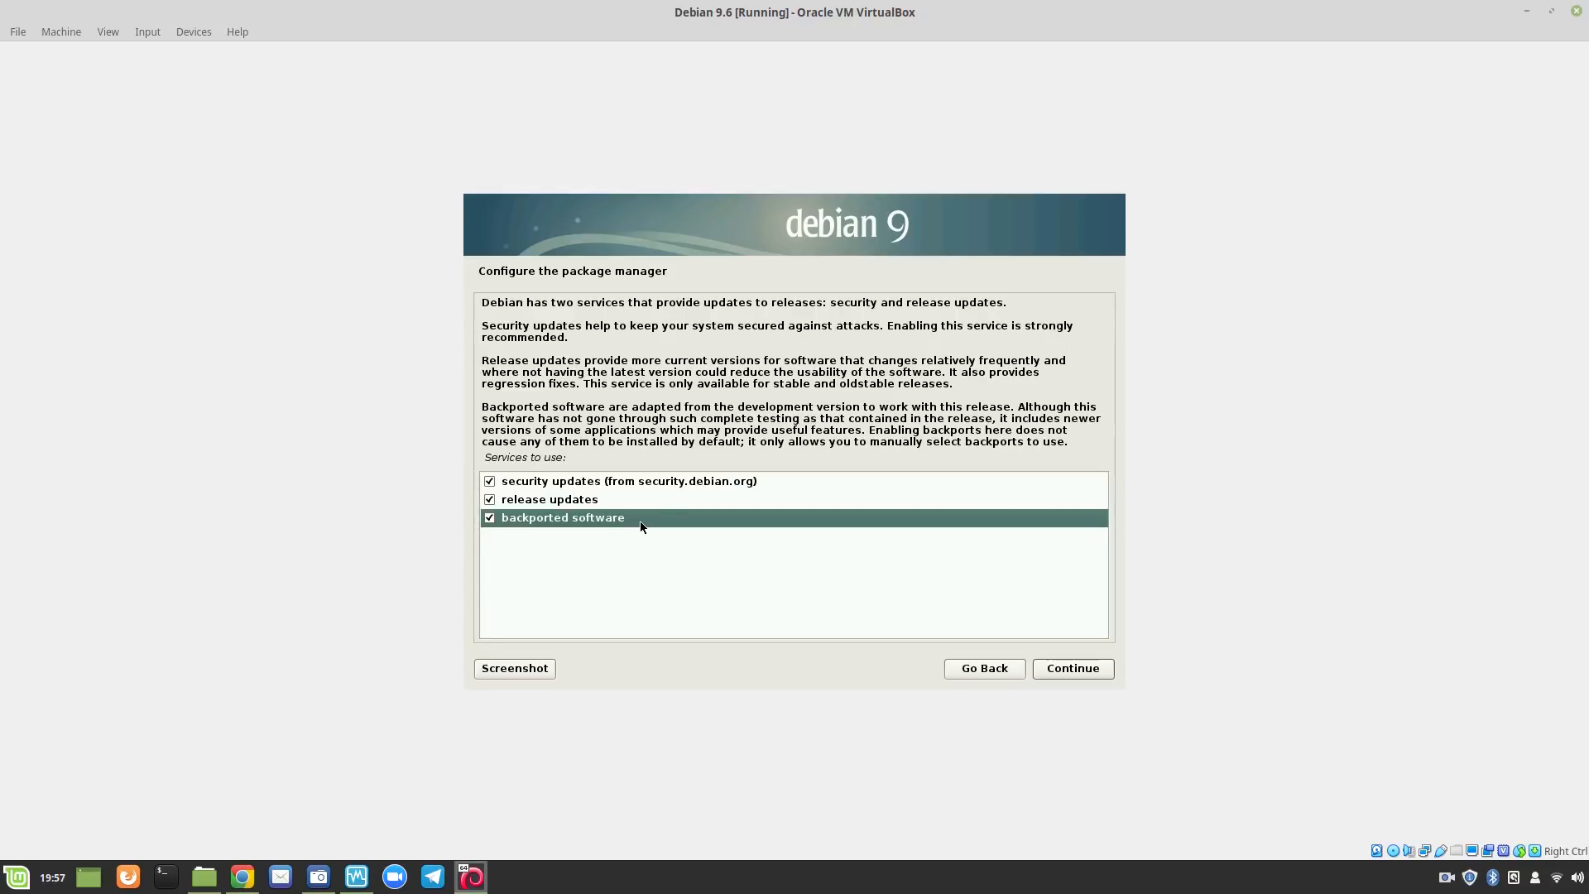
{"action": "left_click_drag", "start_coordinate": [1588, 16], "coordinate": [616, 75]}
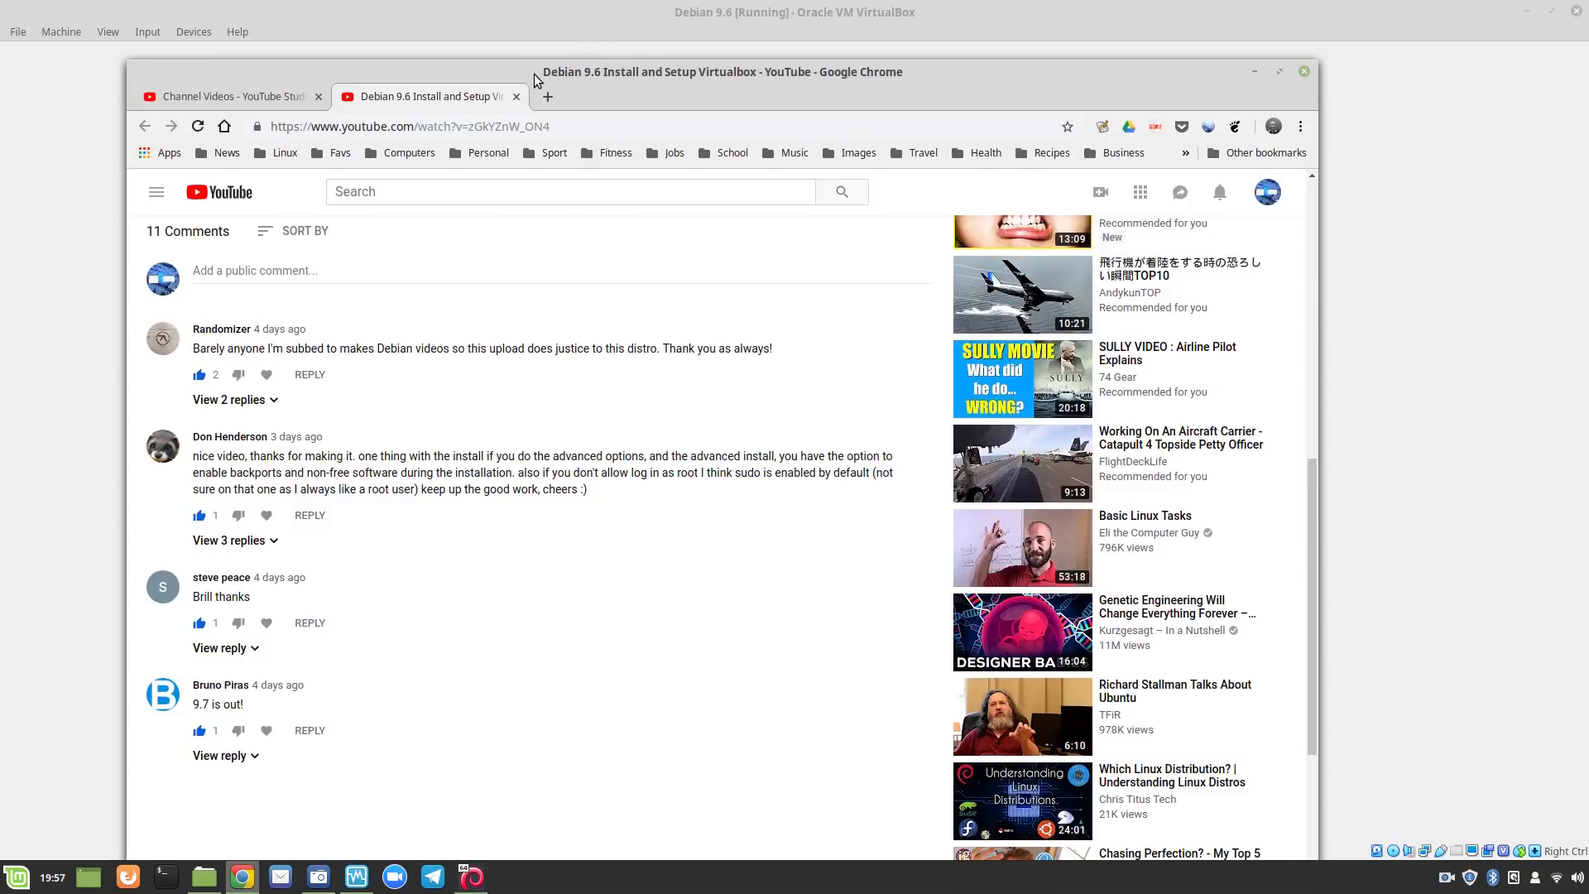
{"action": "left_click_drag", "start_coordinate": [538, 80], "coordinate": [1539, 80]}
{"action": "left_click", "coordinate": [1085, 352]}
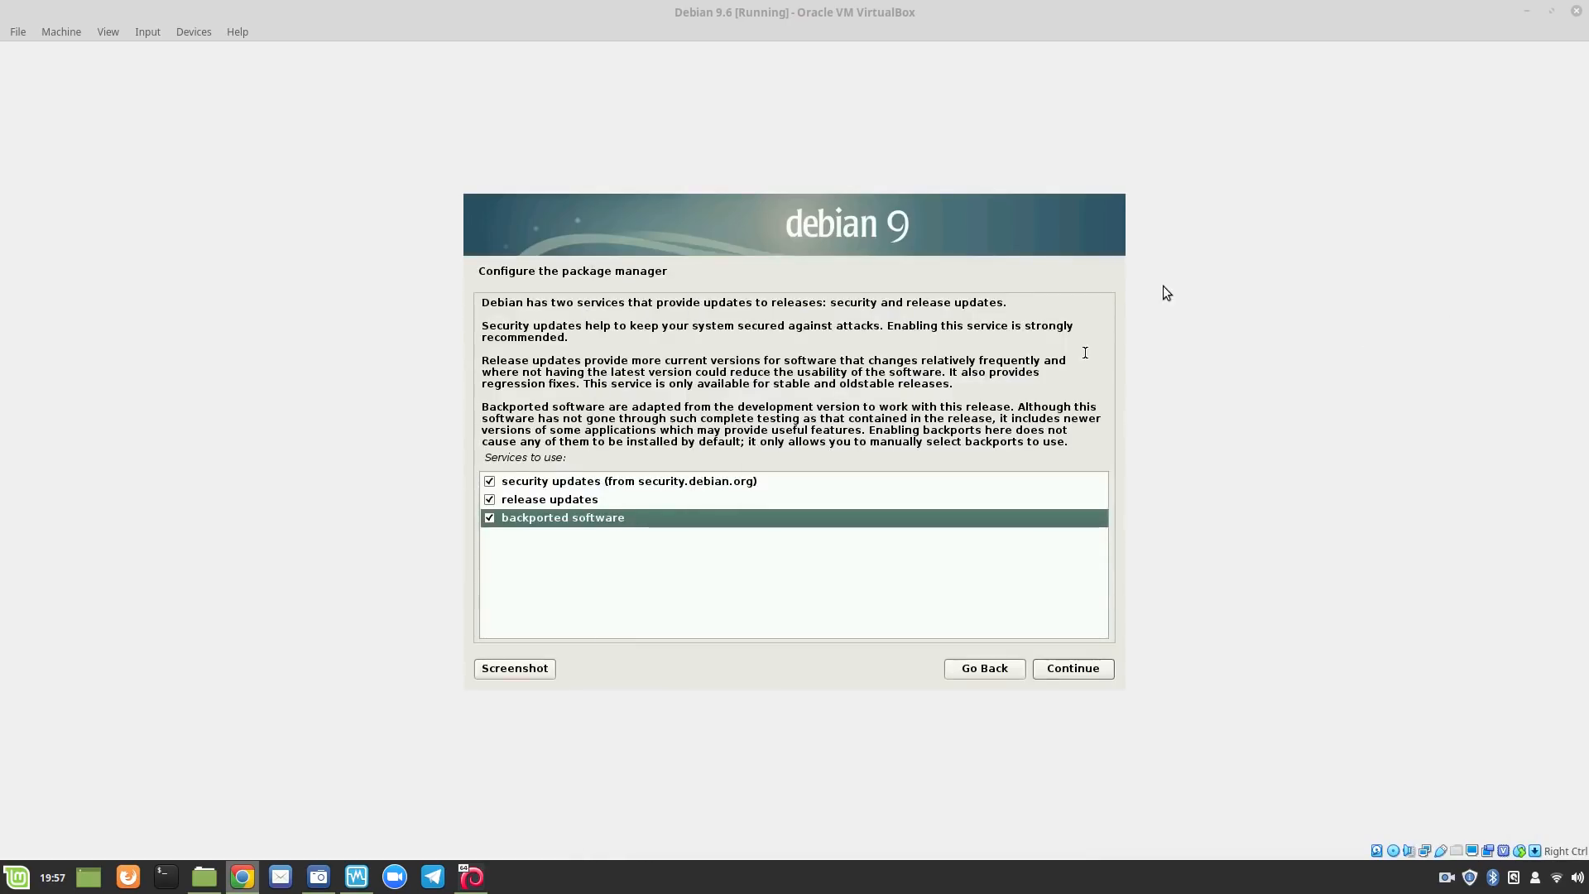
{"action": "left_click", "coordinate": [1074, 671]}
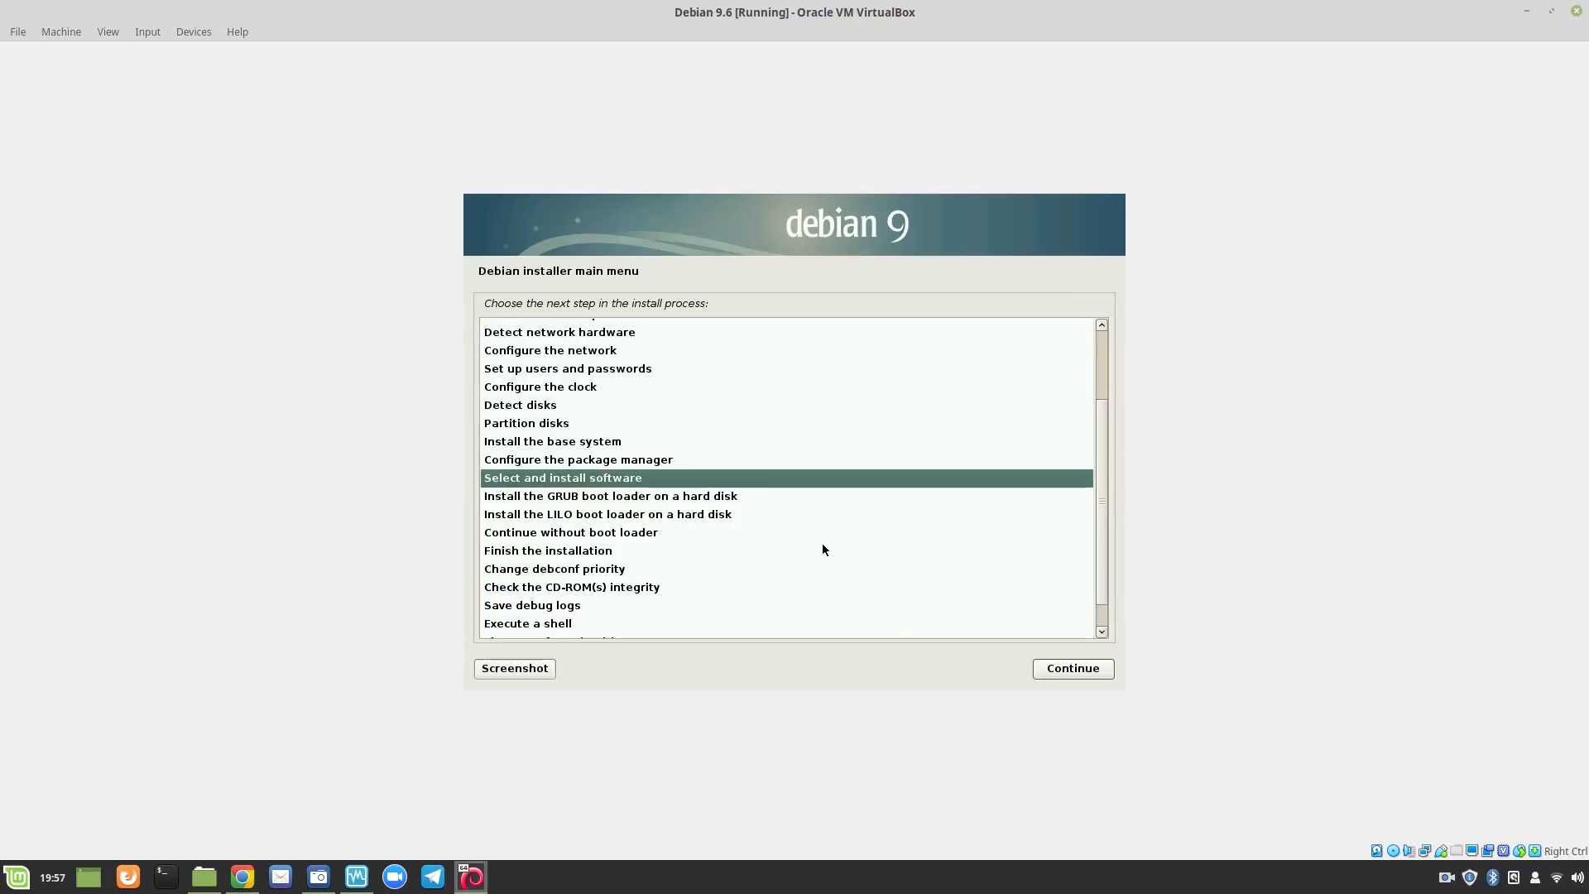
Decline the popularity-contest survey and install GNOME with print server and standard utilities.
{"action": "left_click", "coordinate": [1043, 668]}
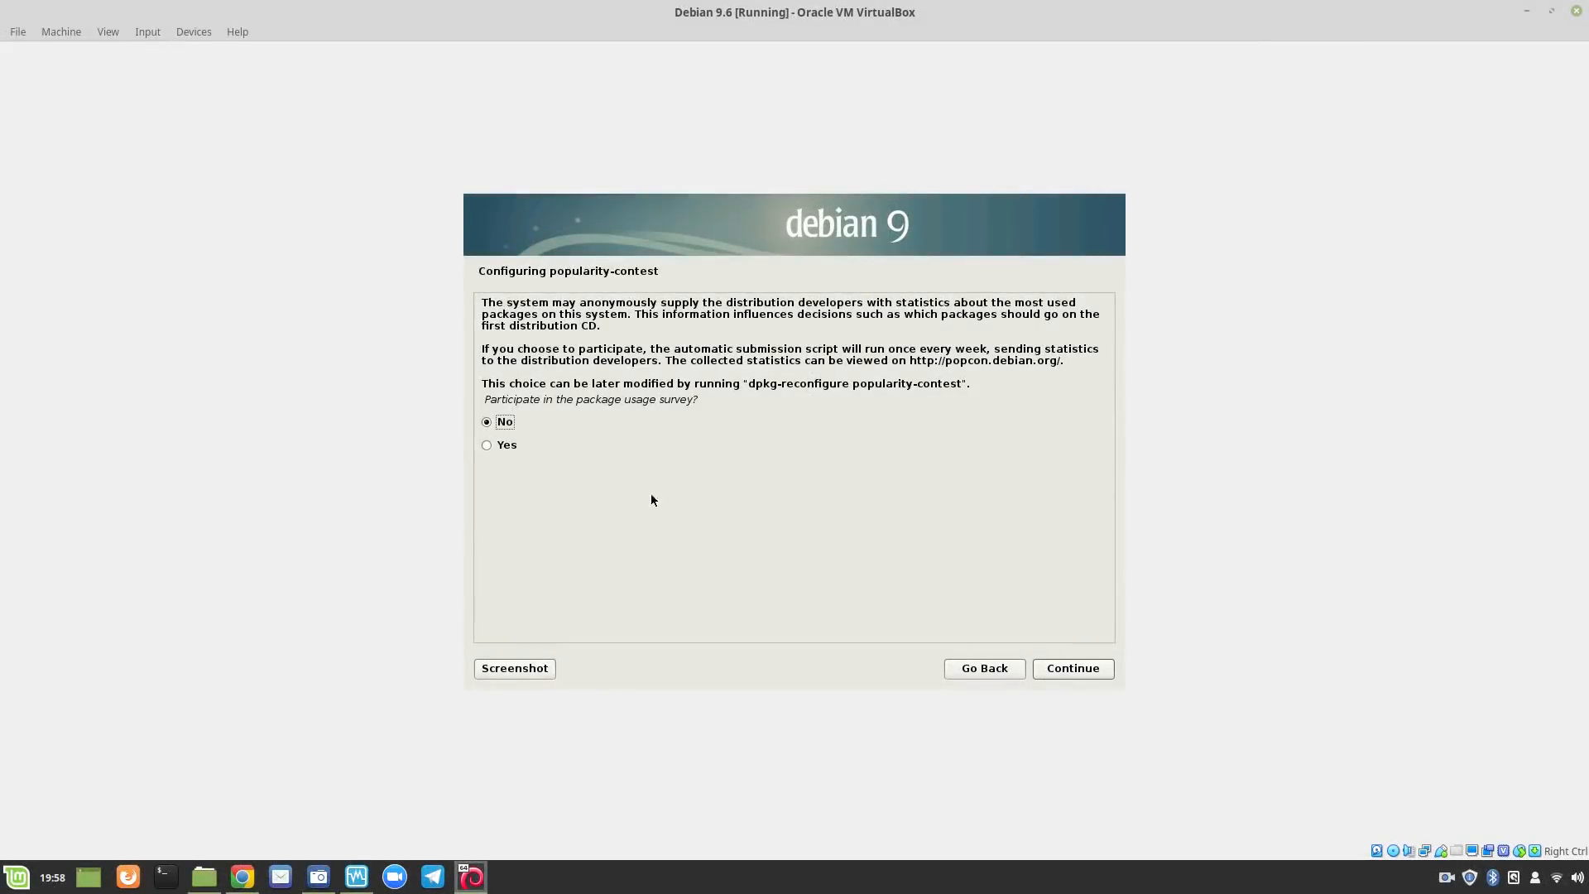
{"action": "left_click", "coordinate": [1056, 667]}
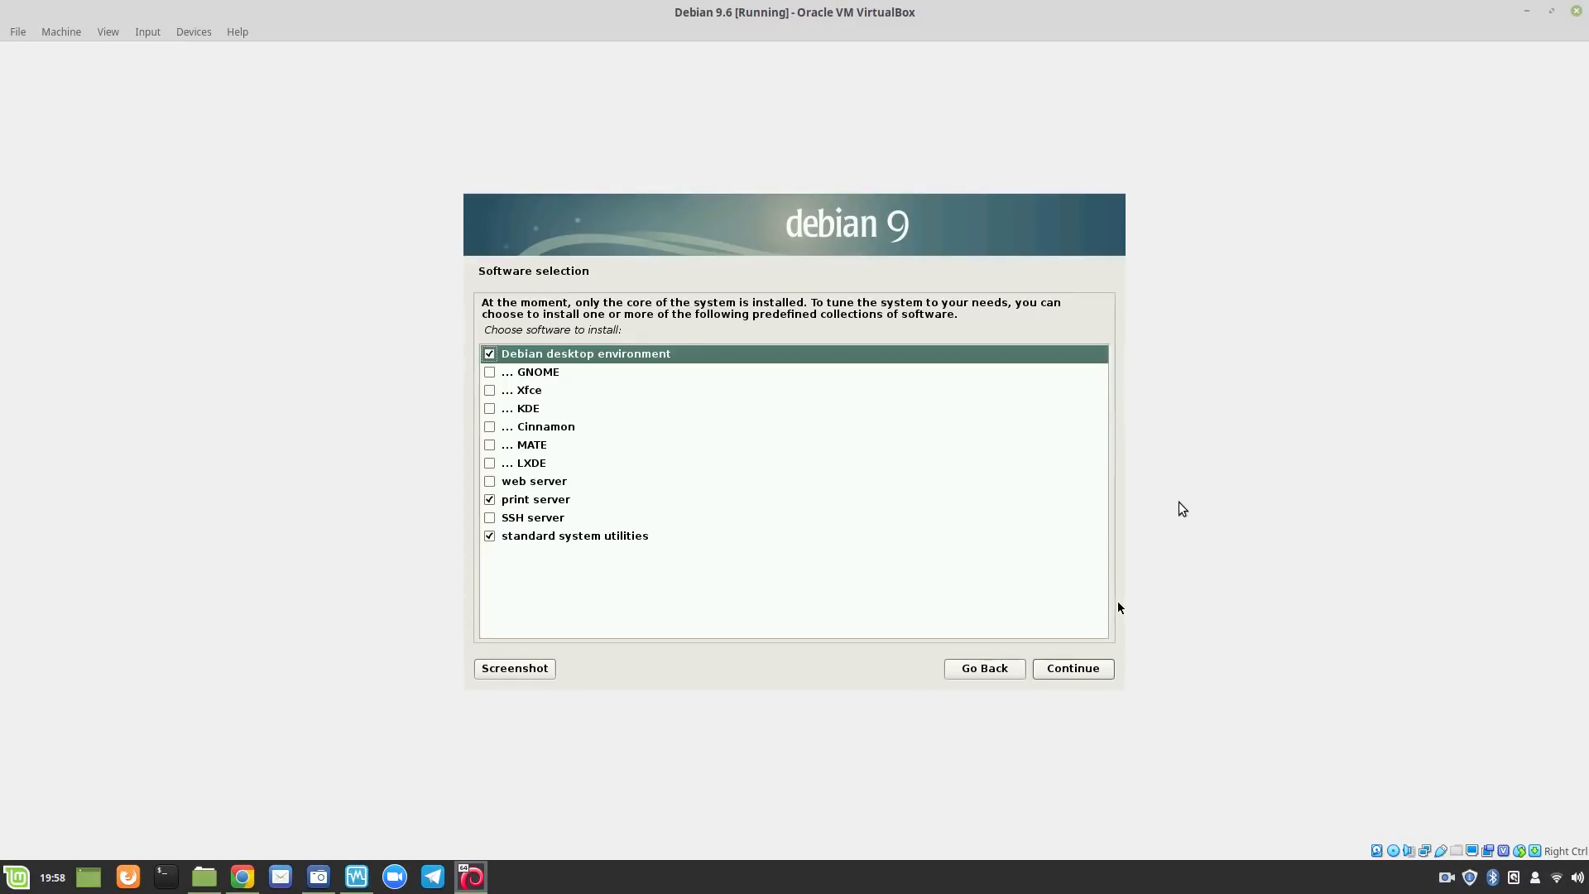
{"action": "left_click", "coordinate": [491, 372]}
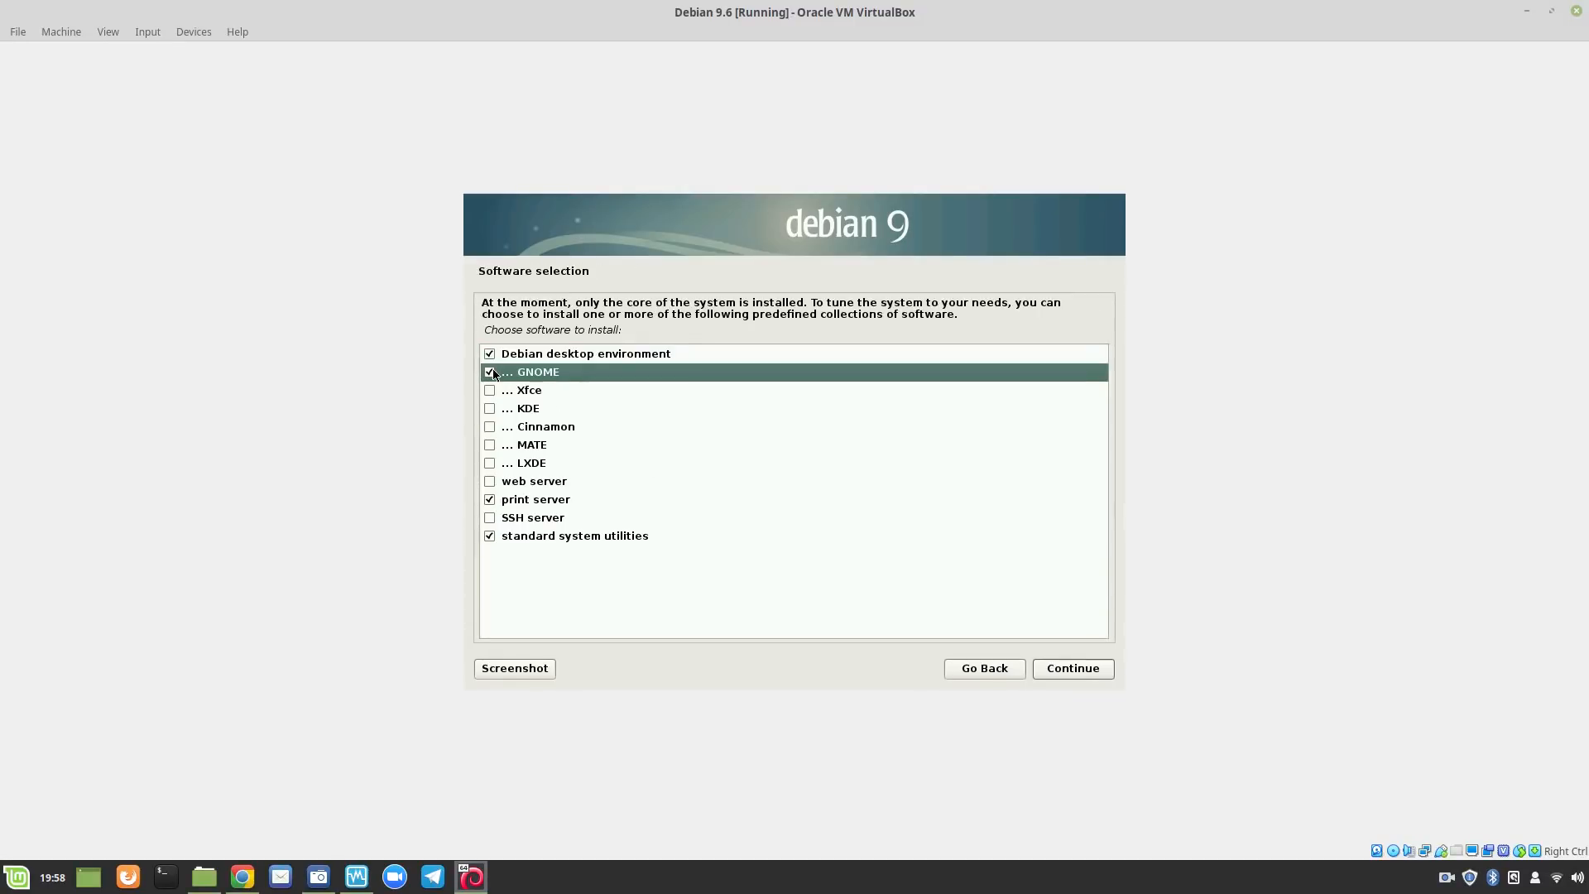
{"action": "left_click", "coordinate": [1078, 669]}
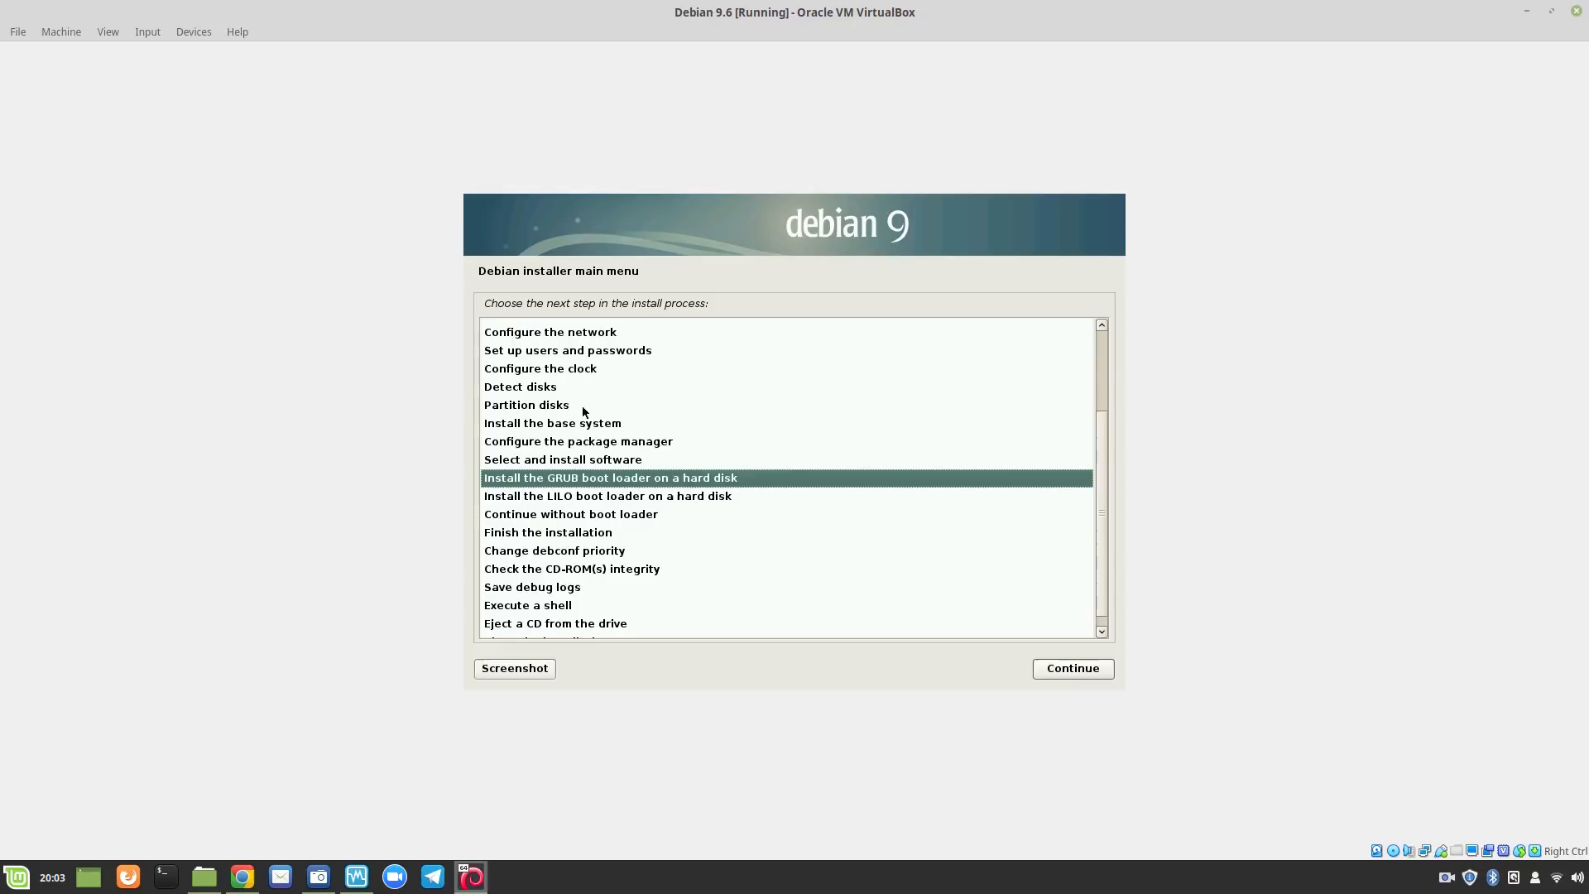
Install GRUB to the master boot record on /dev/sda, leaving EFI removable path forcing at No.
{"action": "double_click", "coordinate": [687, 479]}
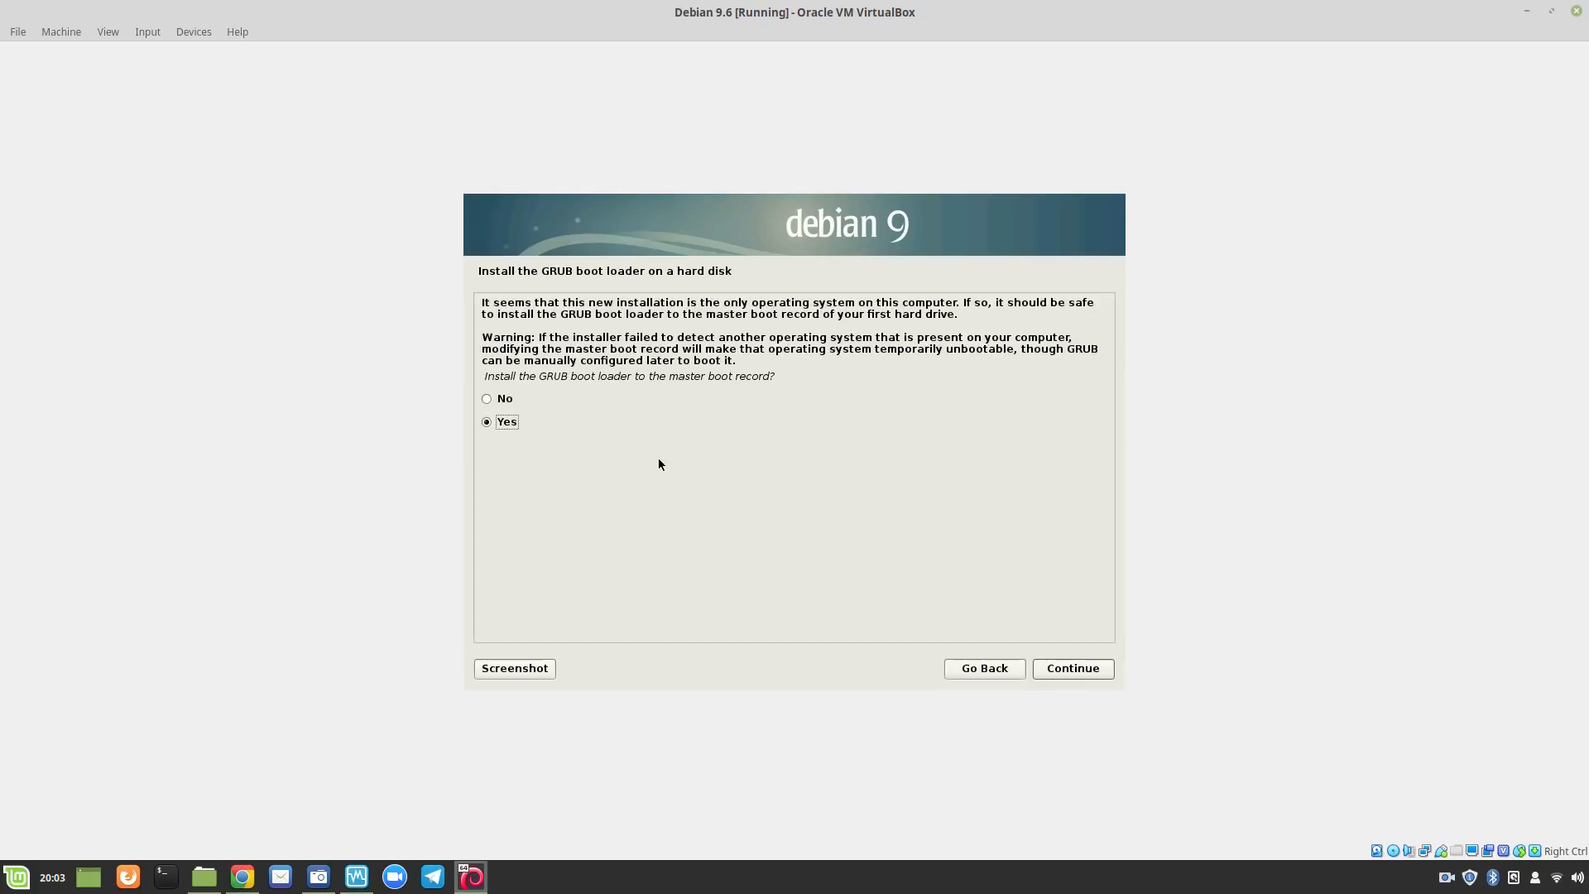
{"action": "left_click", "coordinate": [1054, 671]}
{"action": "left_click", "coordinate": [675, 386]}
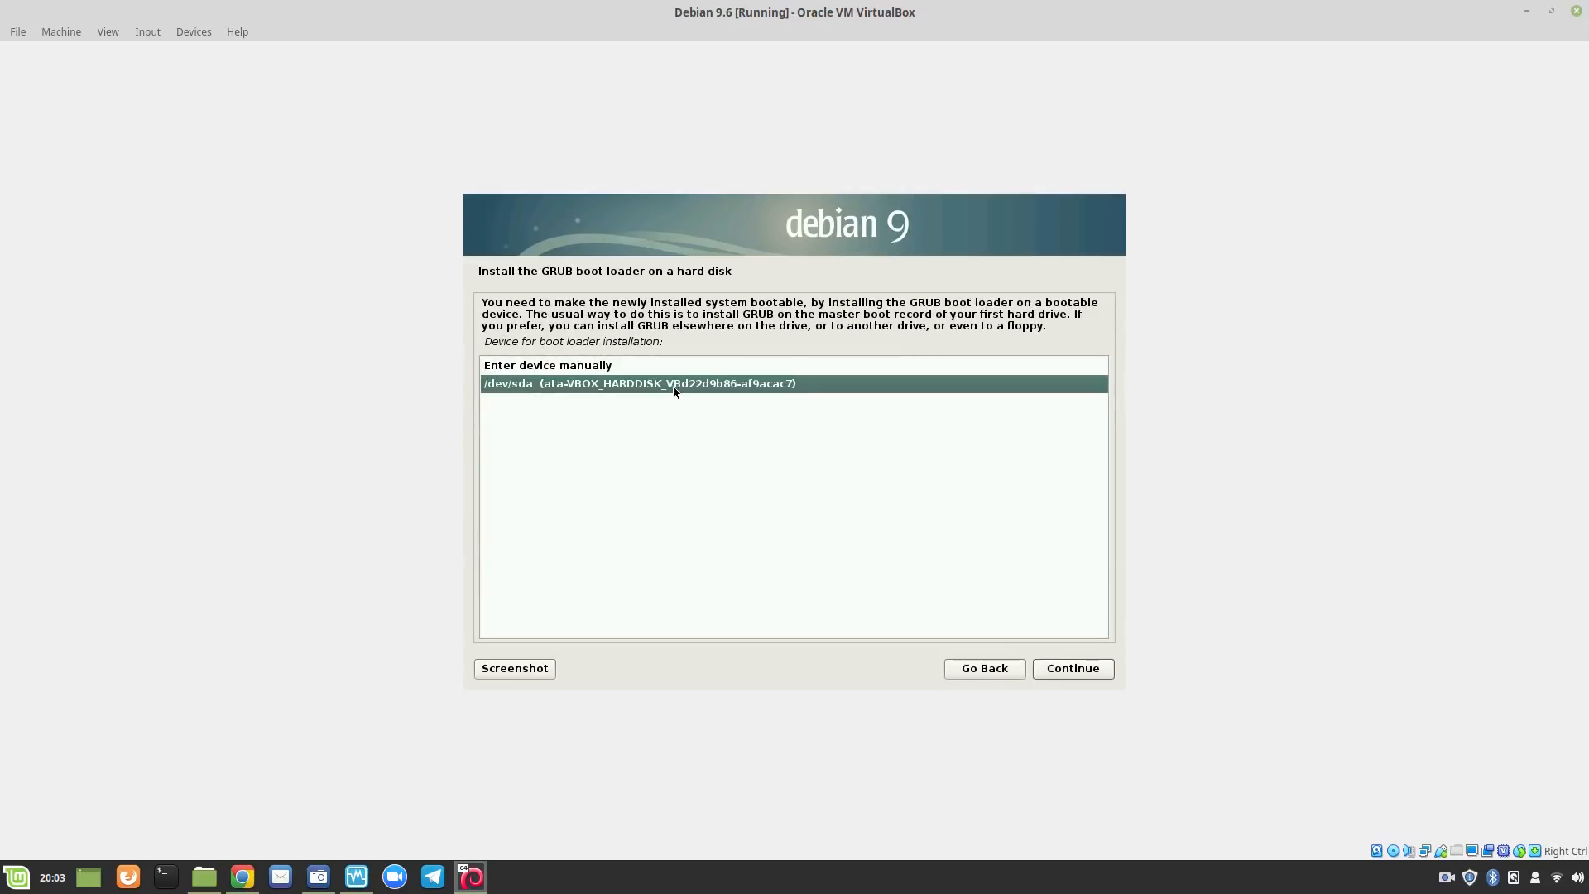
{"action": "left_click", "coordinate": [1048, 664]}
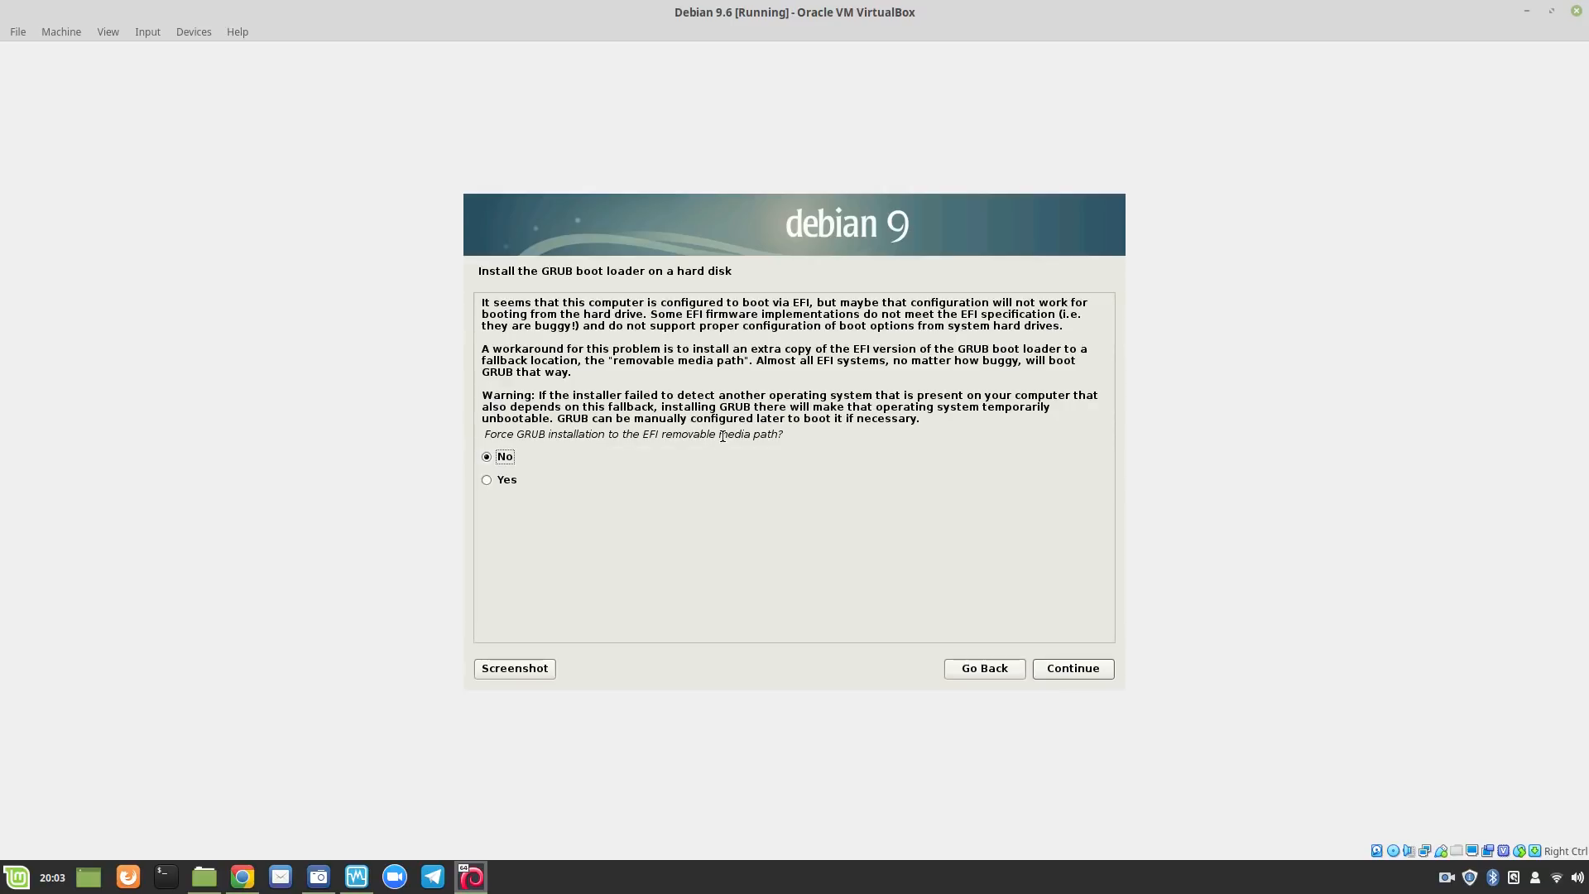
{"action": "left_click", "coordinate": [507, 481]}
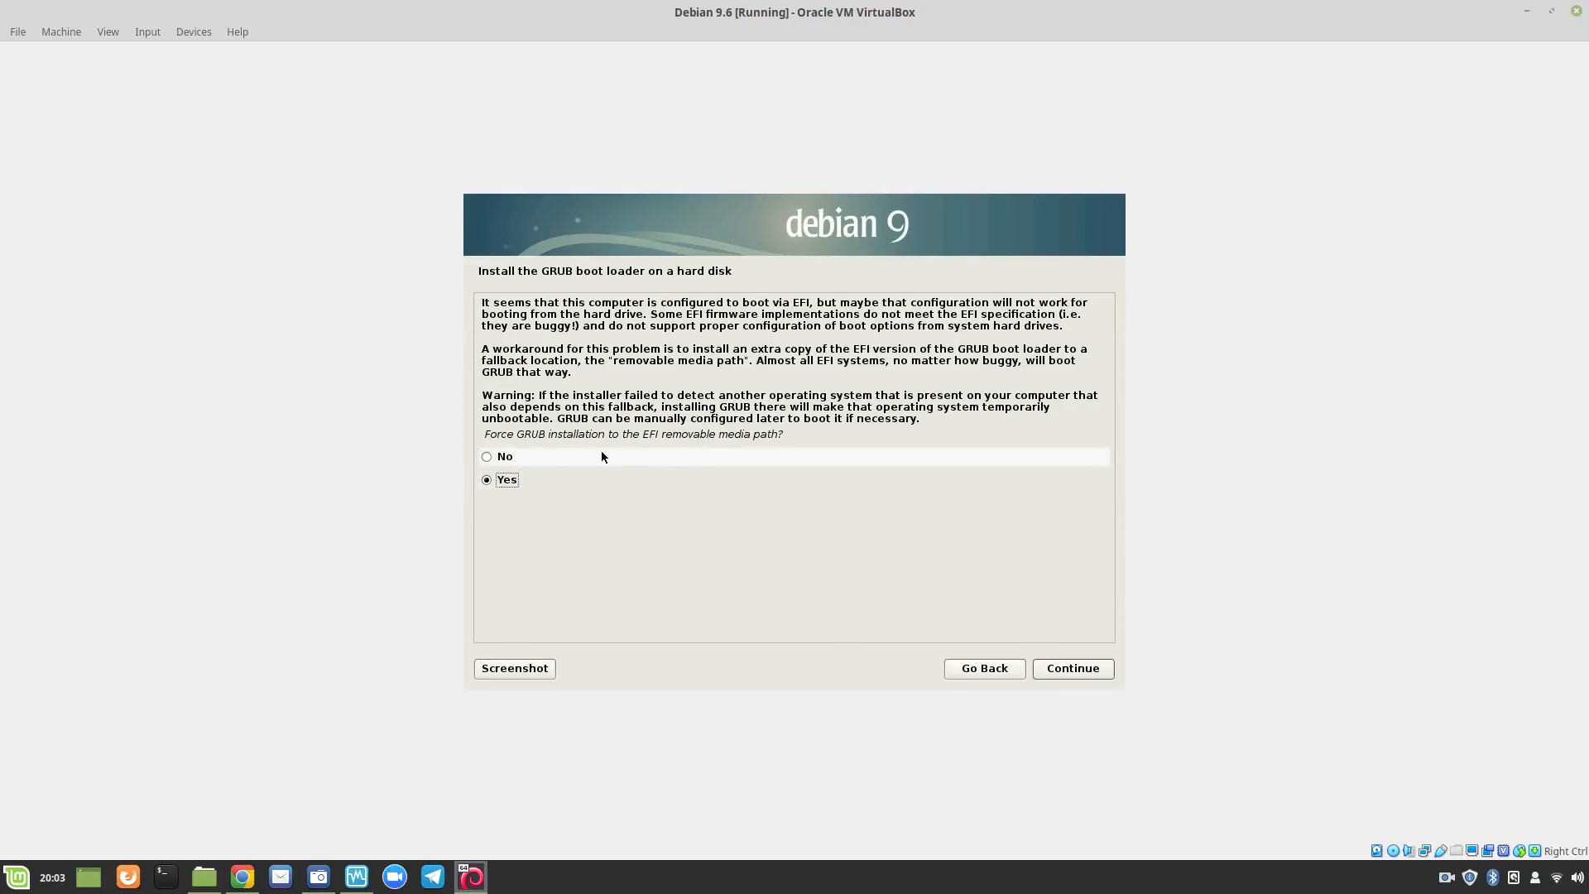
{"action": "left_click", "coordinate": [503, 456]}
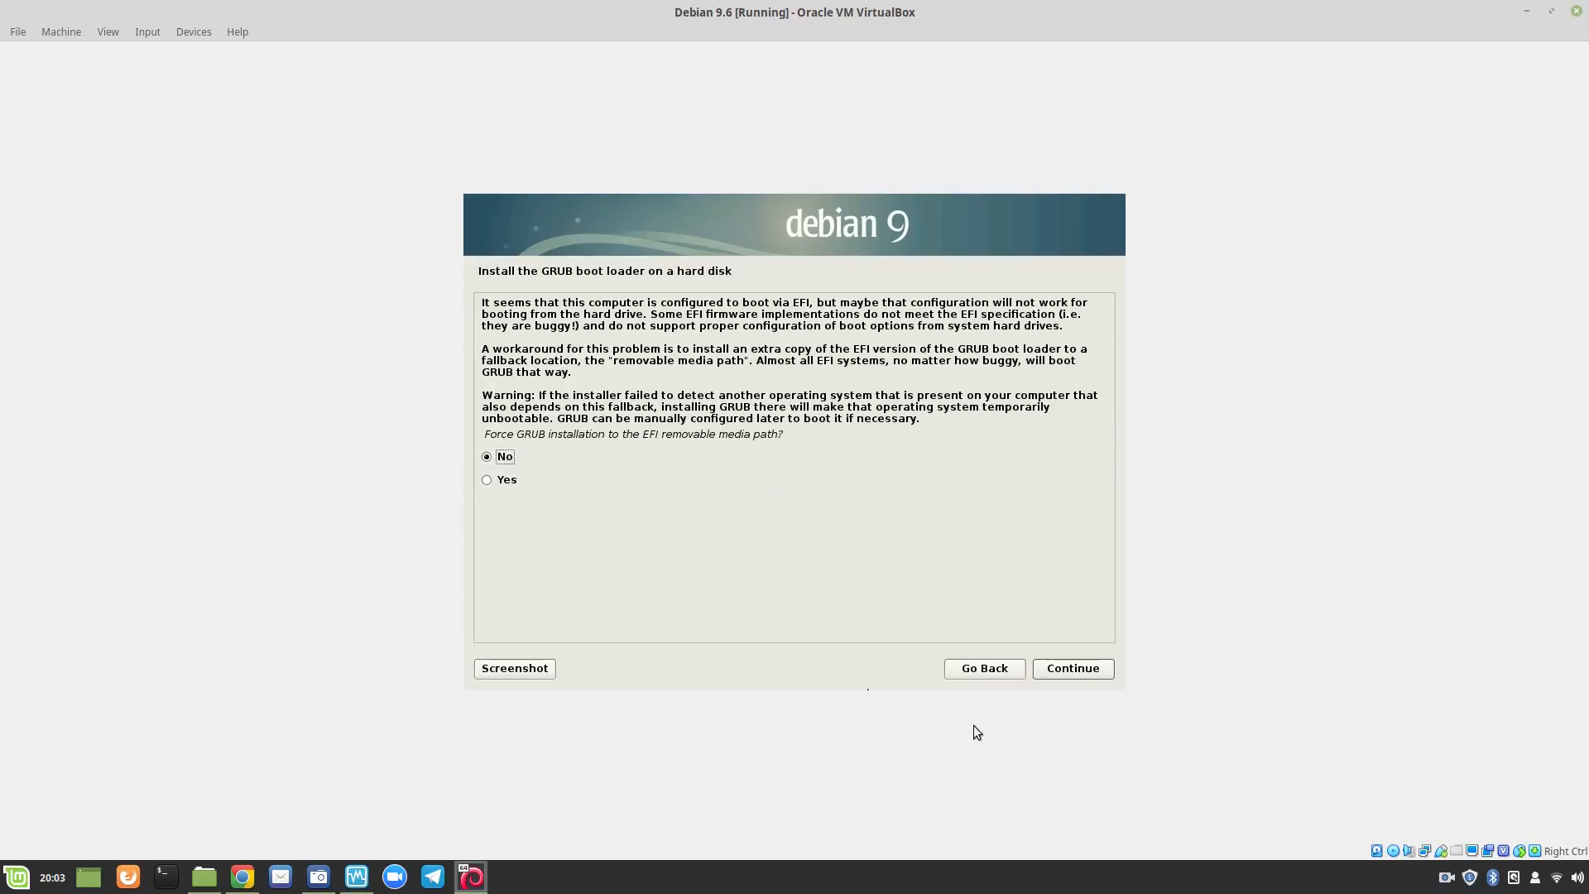
{"action": "left_click", "coordinate": [1067, 672]}
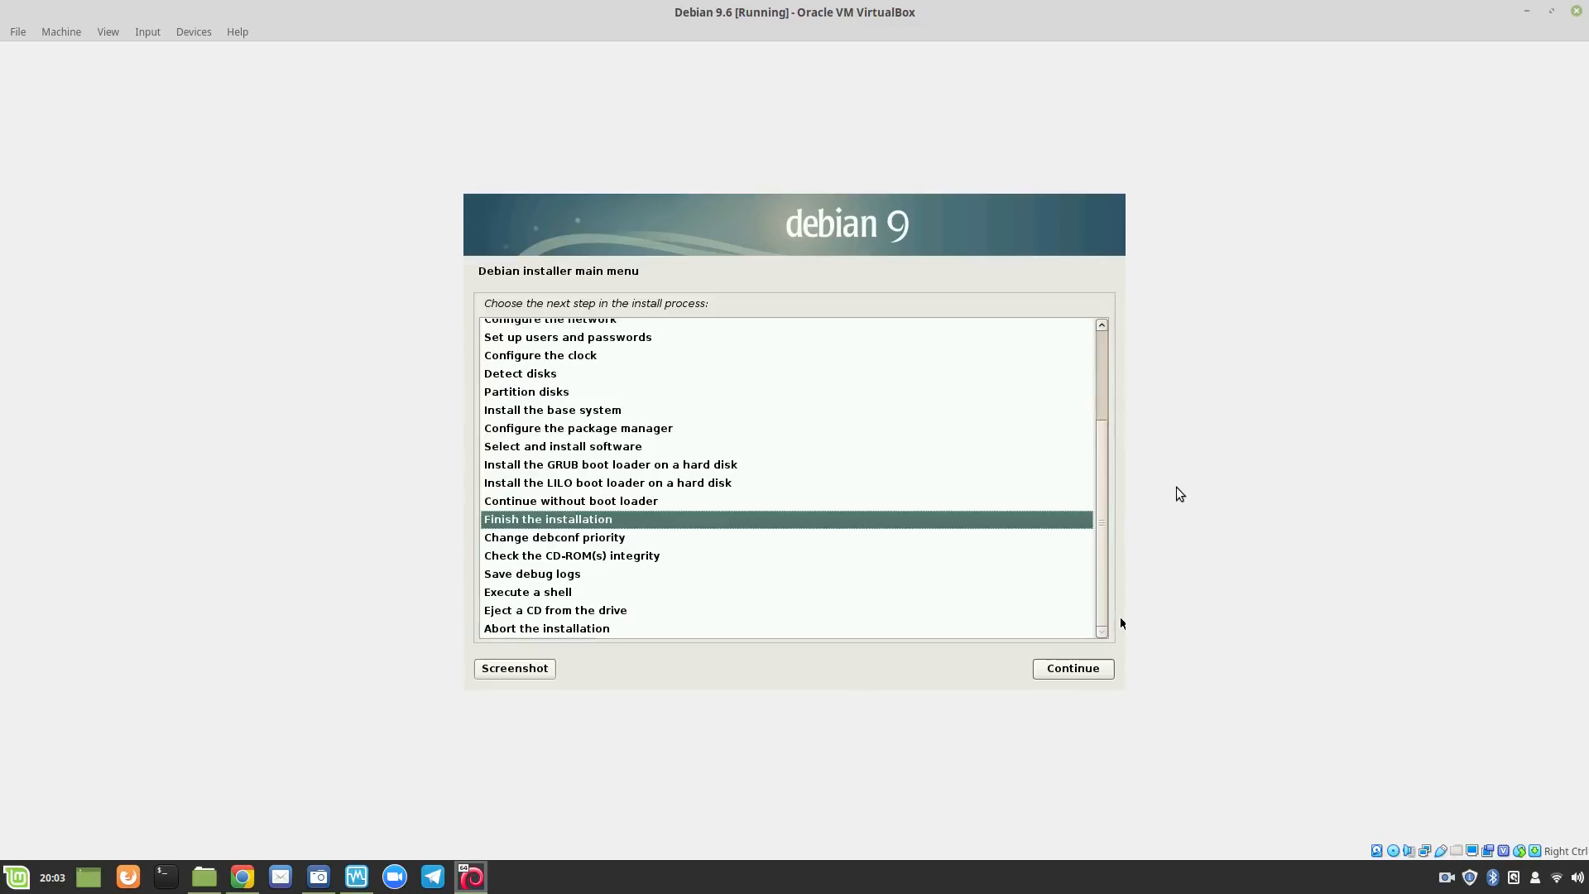
Finish the installation with the system clock kept on UTC, then reboot.
{"action": "double_click", "coordinate": [524, 521]}
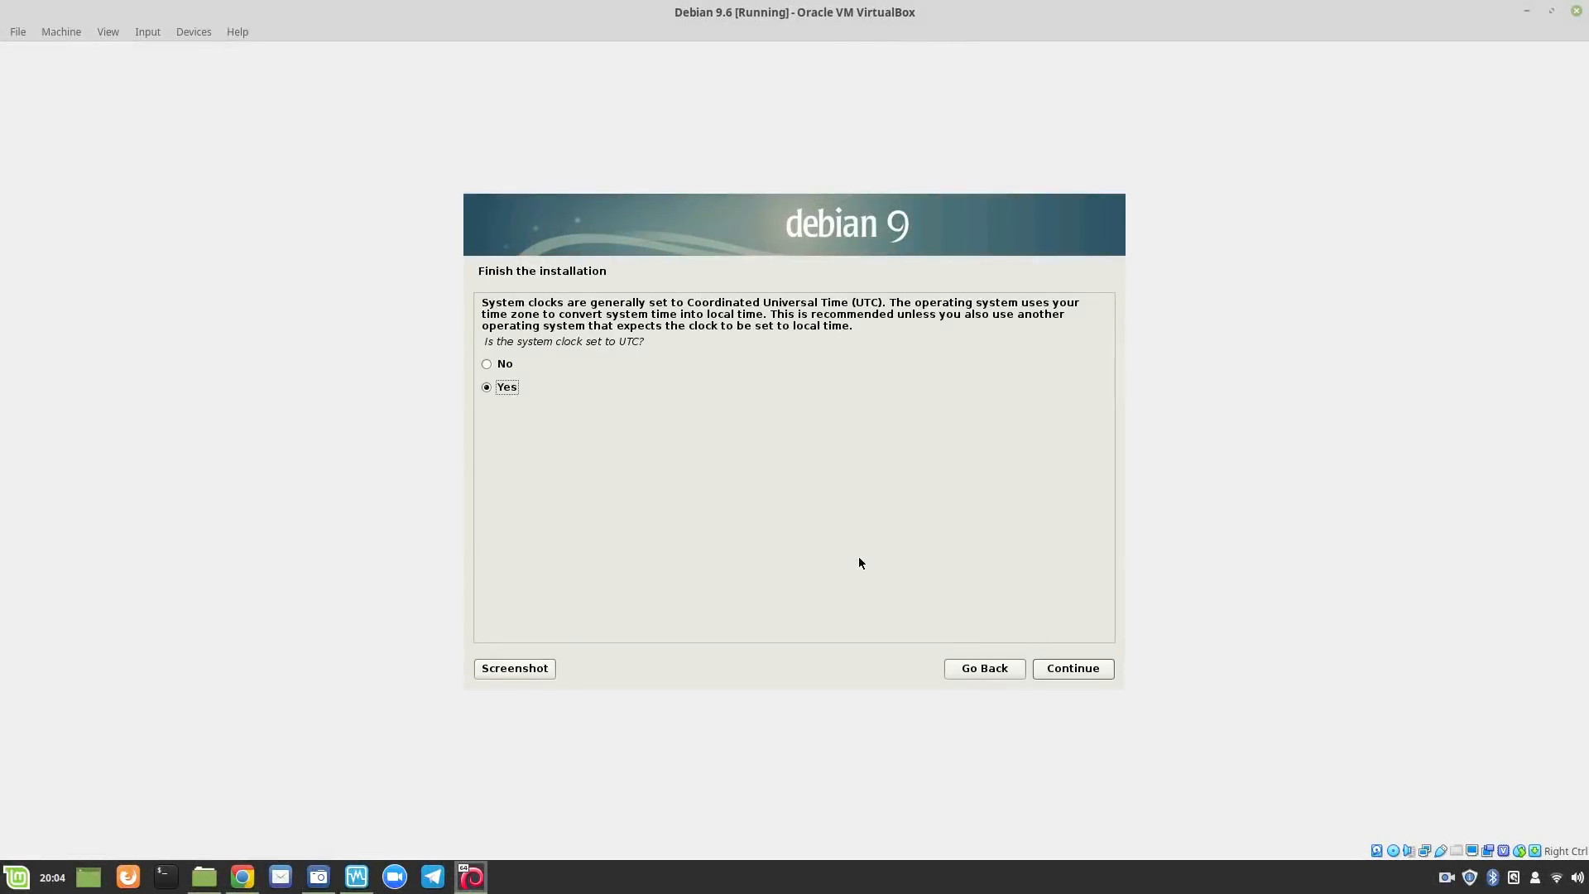
{"action": "left_click", "coordinate": [1066, 667]}
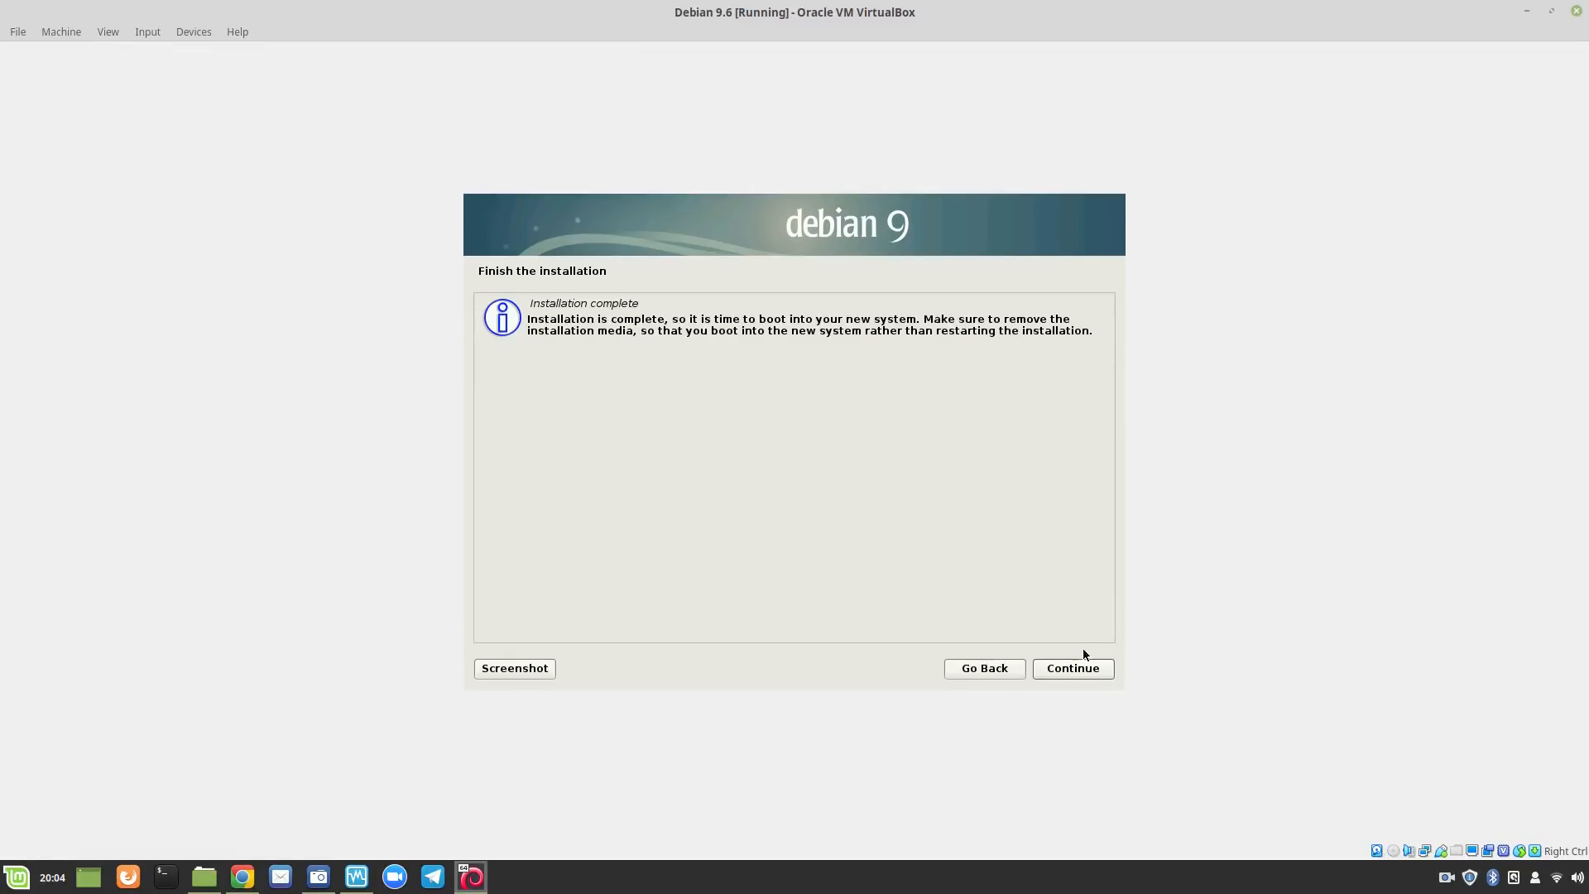
{"action": "left_click", "coordinate": [1052, 668]}
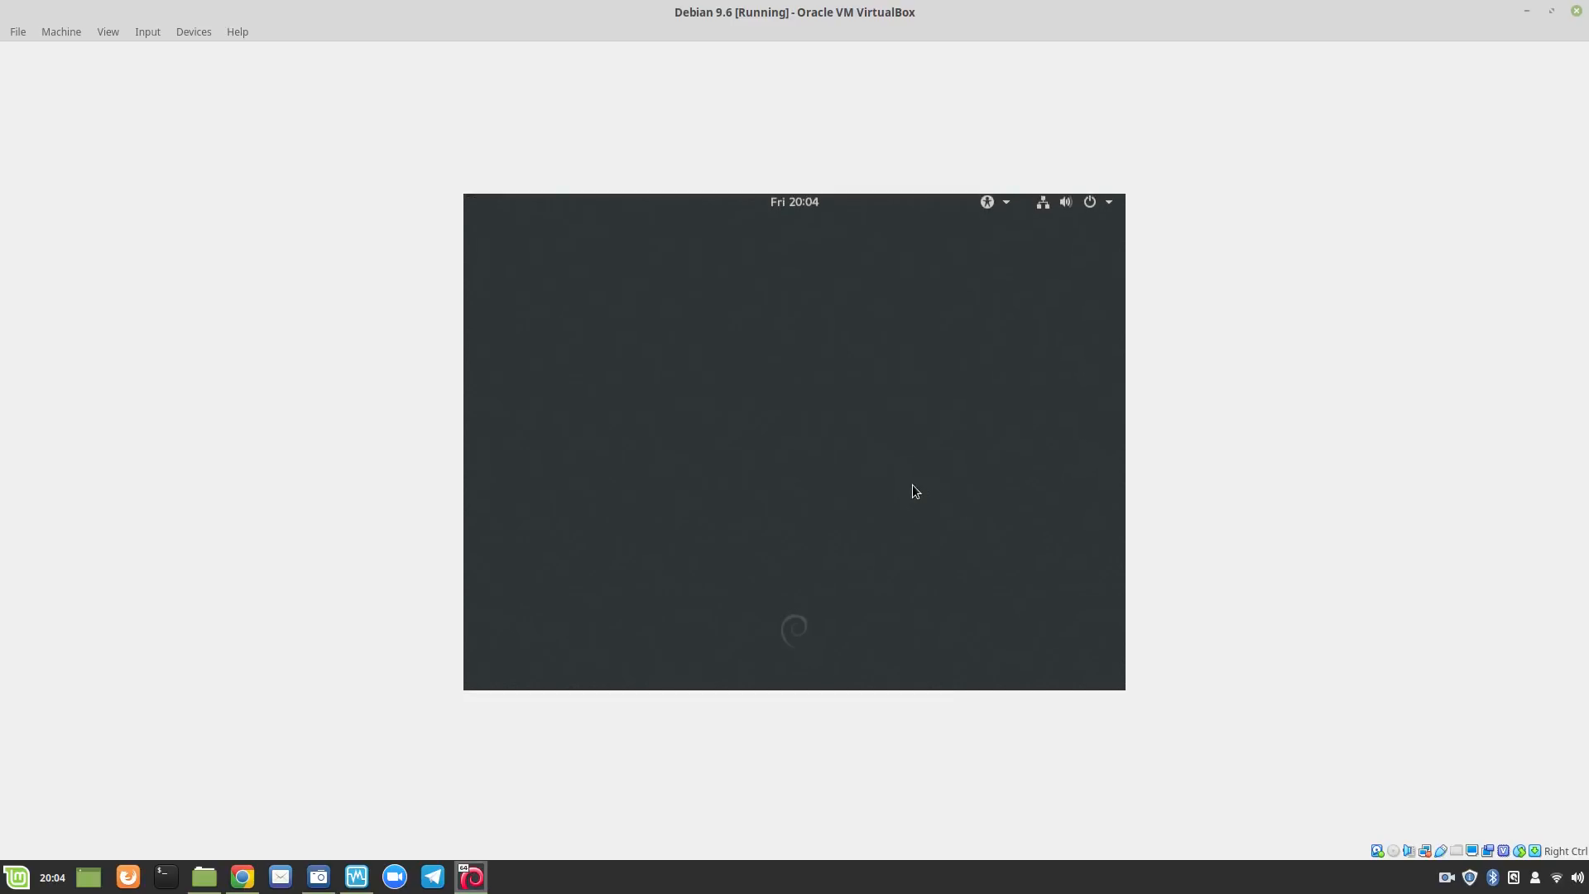
Sign in to GNOME with the user's password, retrying once, and open the Activities overview.
{"action": "key", "text": "Return"}
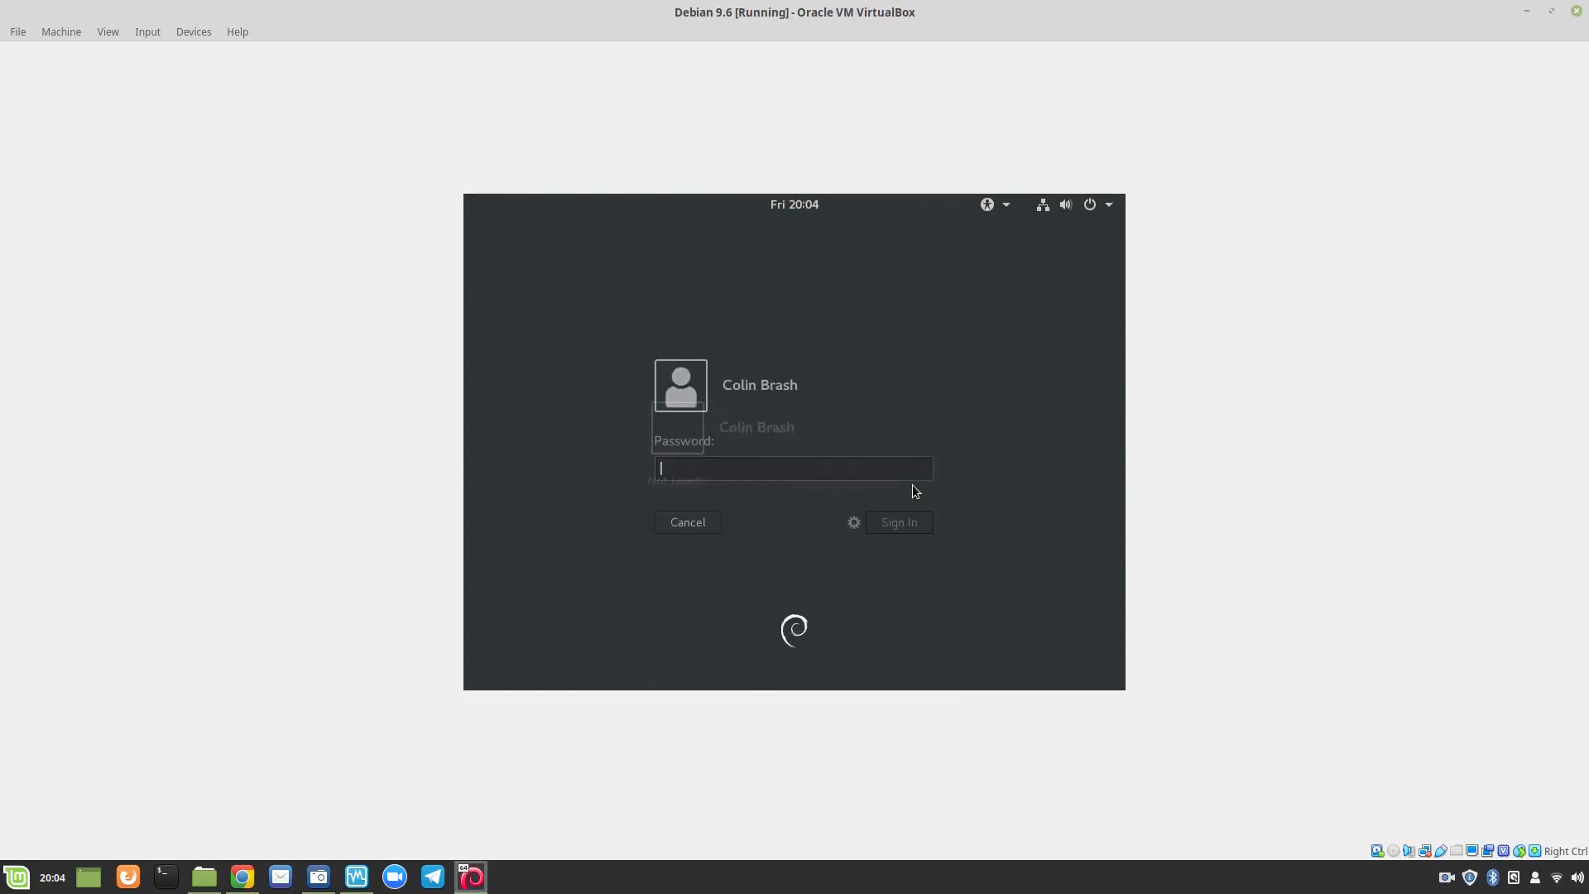
{"action": "type", "text": "********"}
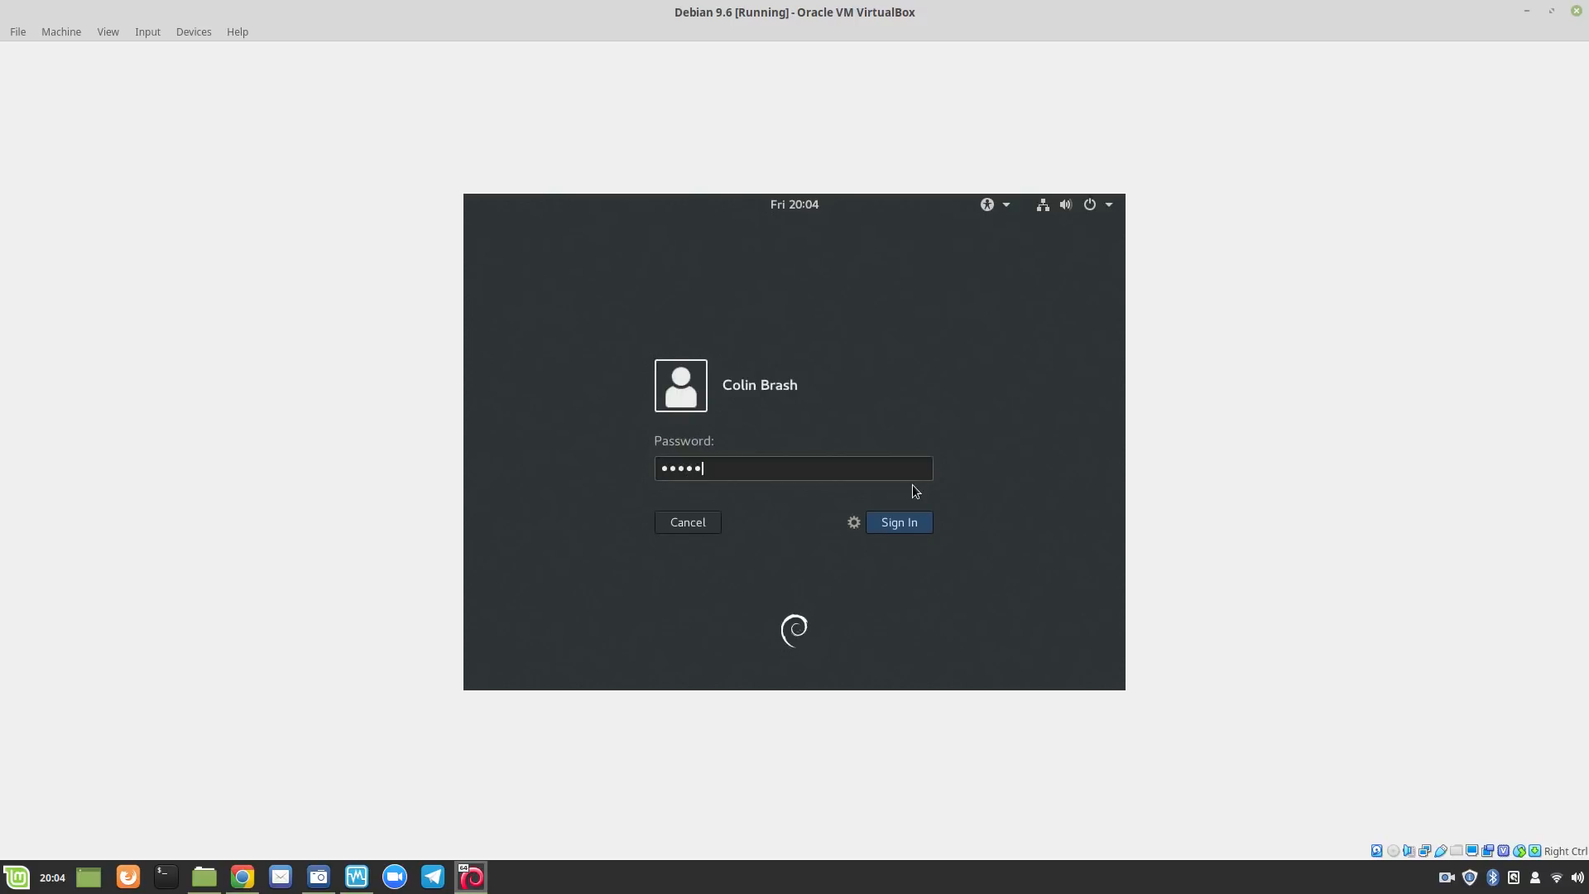
{"action": "key", "text": "Return"}
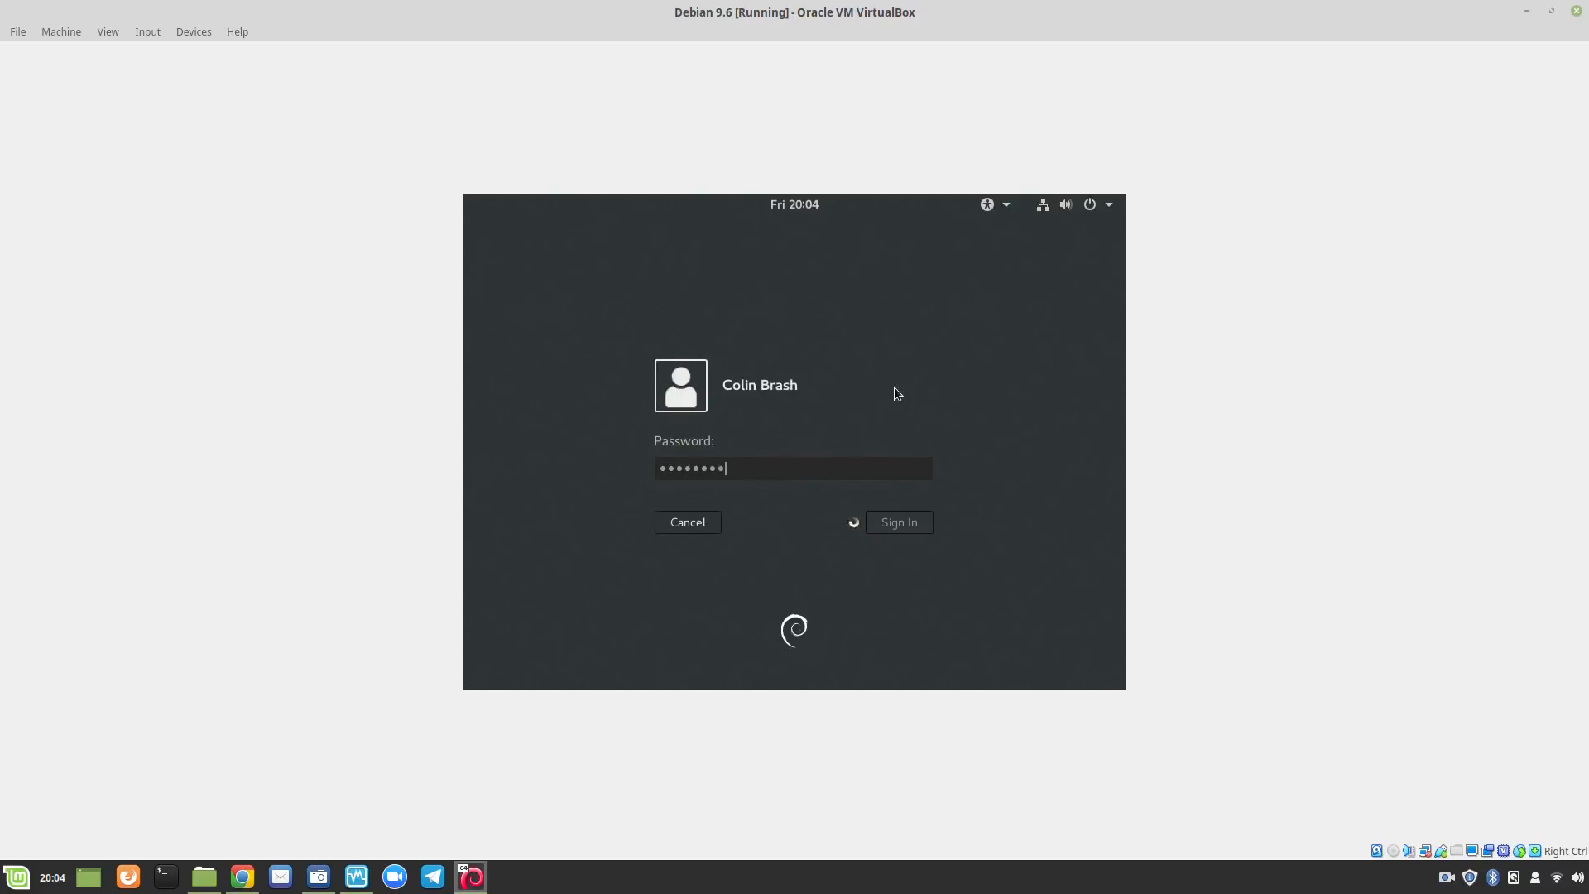
{"action": "type", "text": "******"}
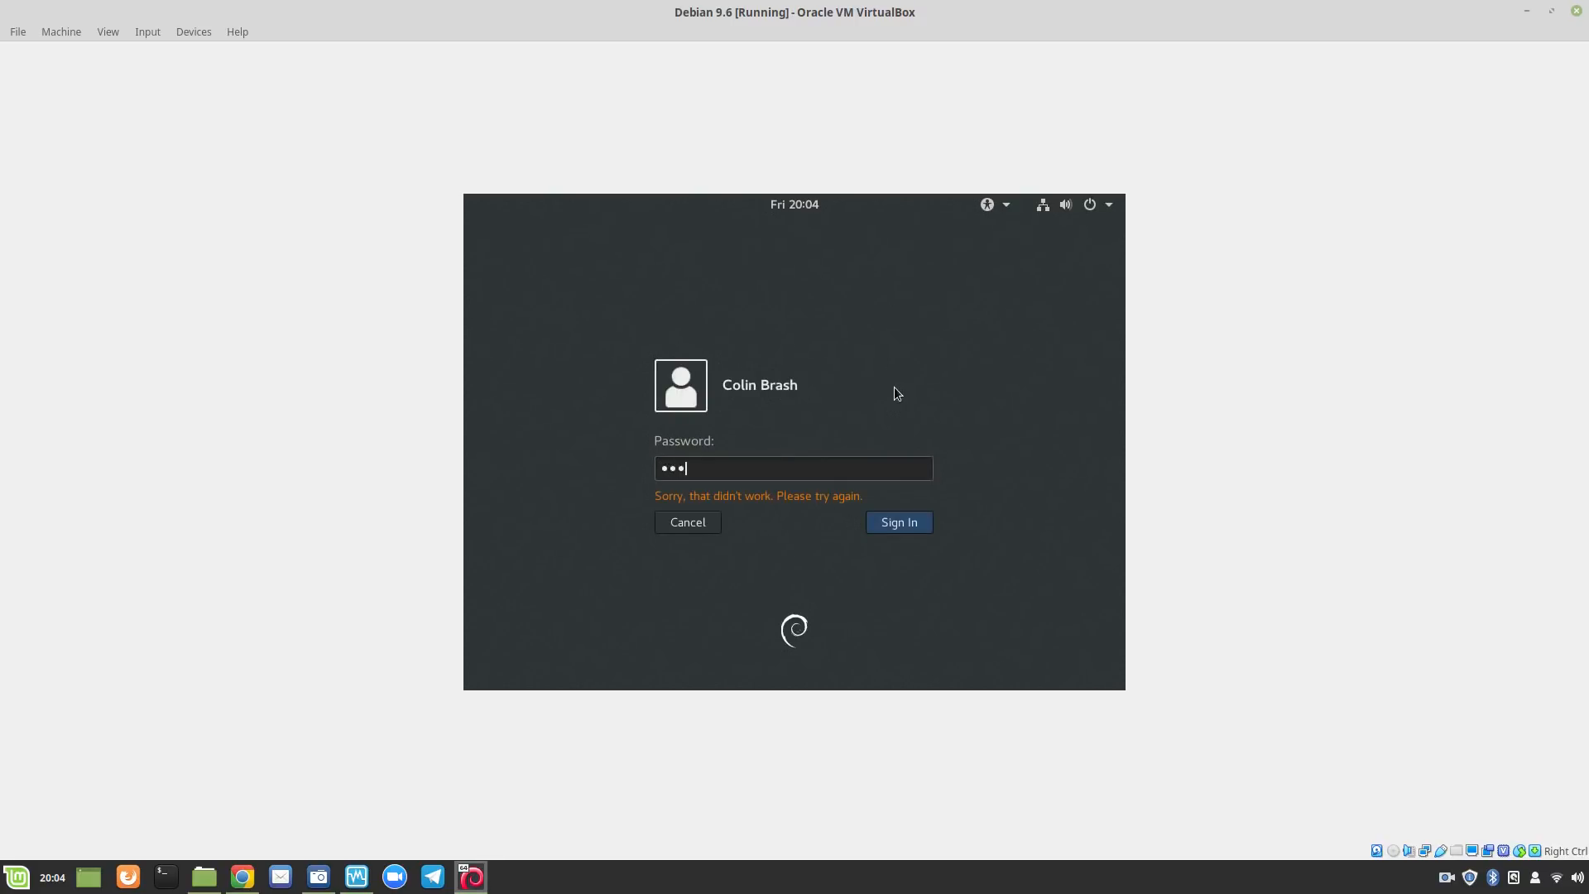
{"action": "key", "text": "Return"}
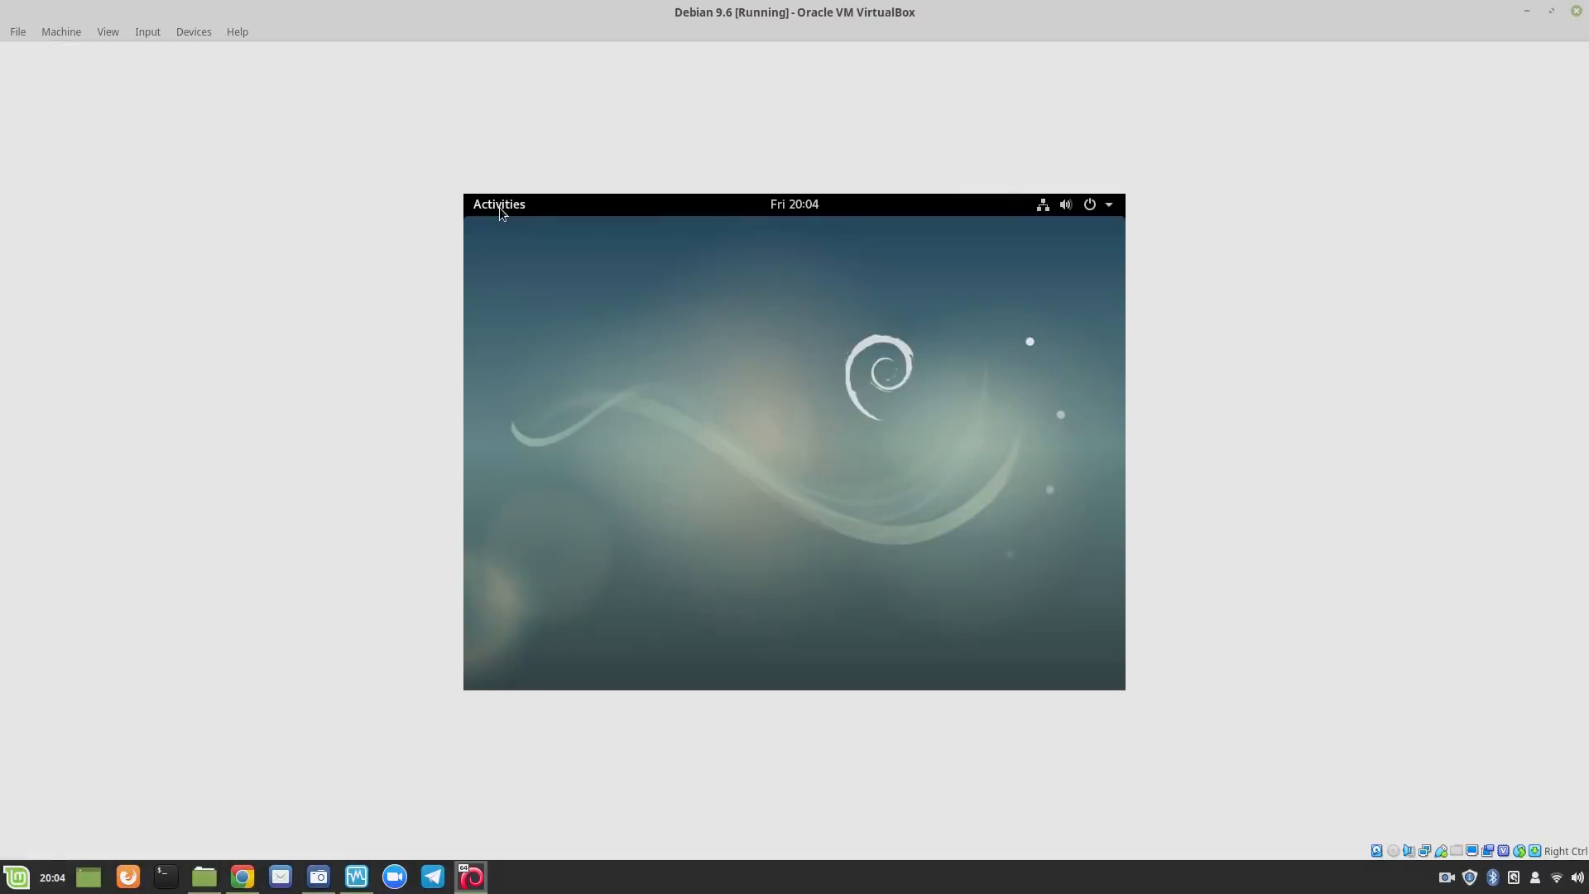
{"action": "left_click", "coordinate": [499, 207]}
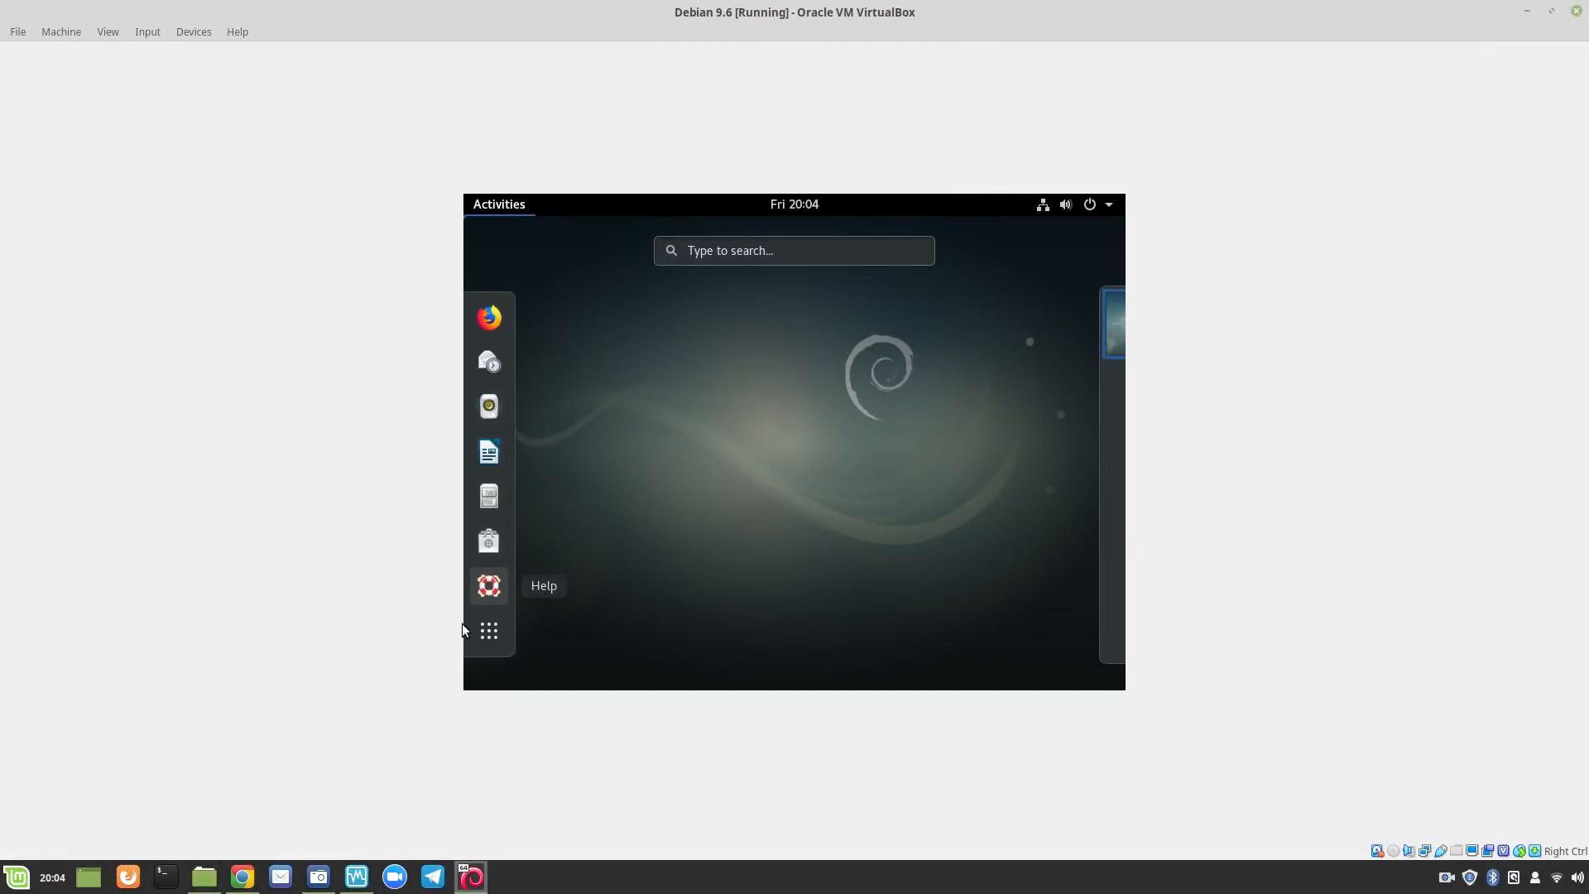
Launch Terminal, run 'sudo apt update' with the sudo password, then close the Terminal window.
{"action": "type", "text": "termi"}
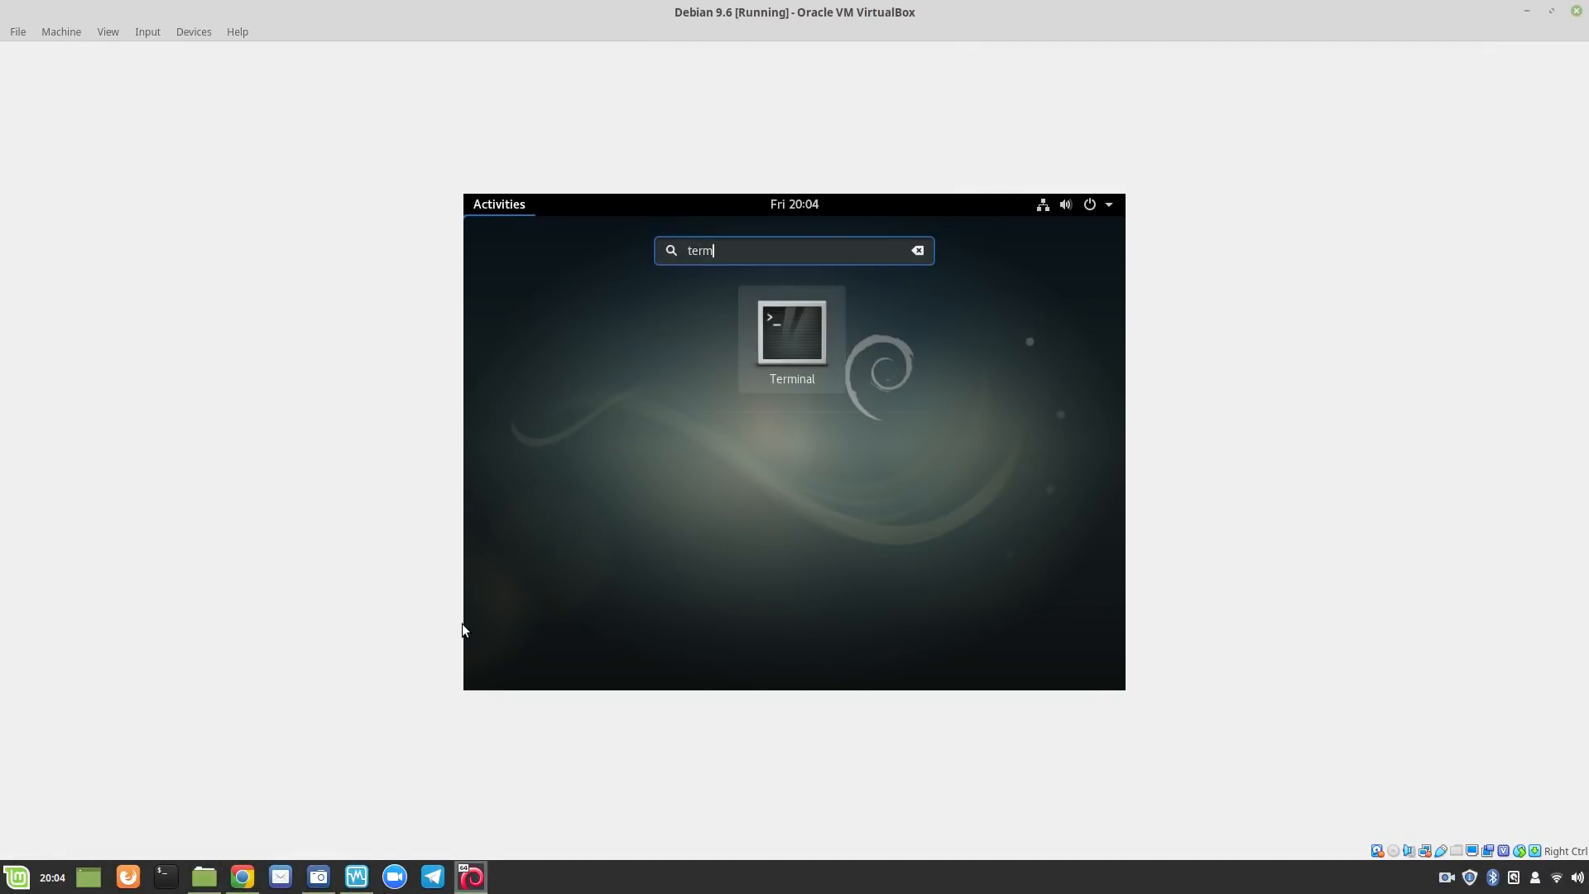
{"action": "key", "text": "Return"}
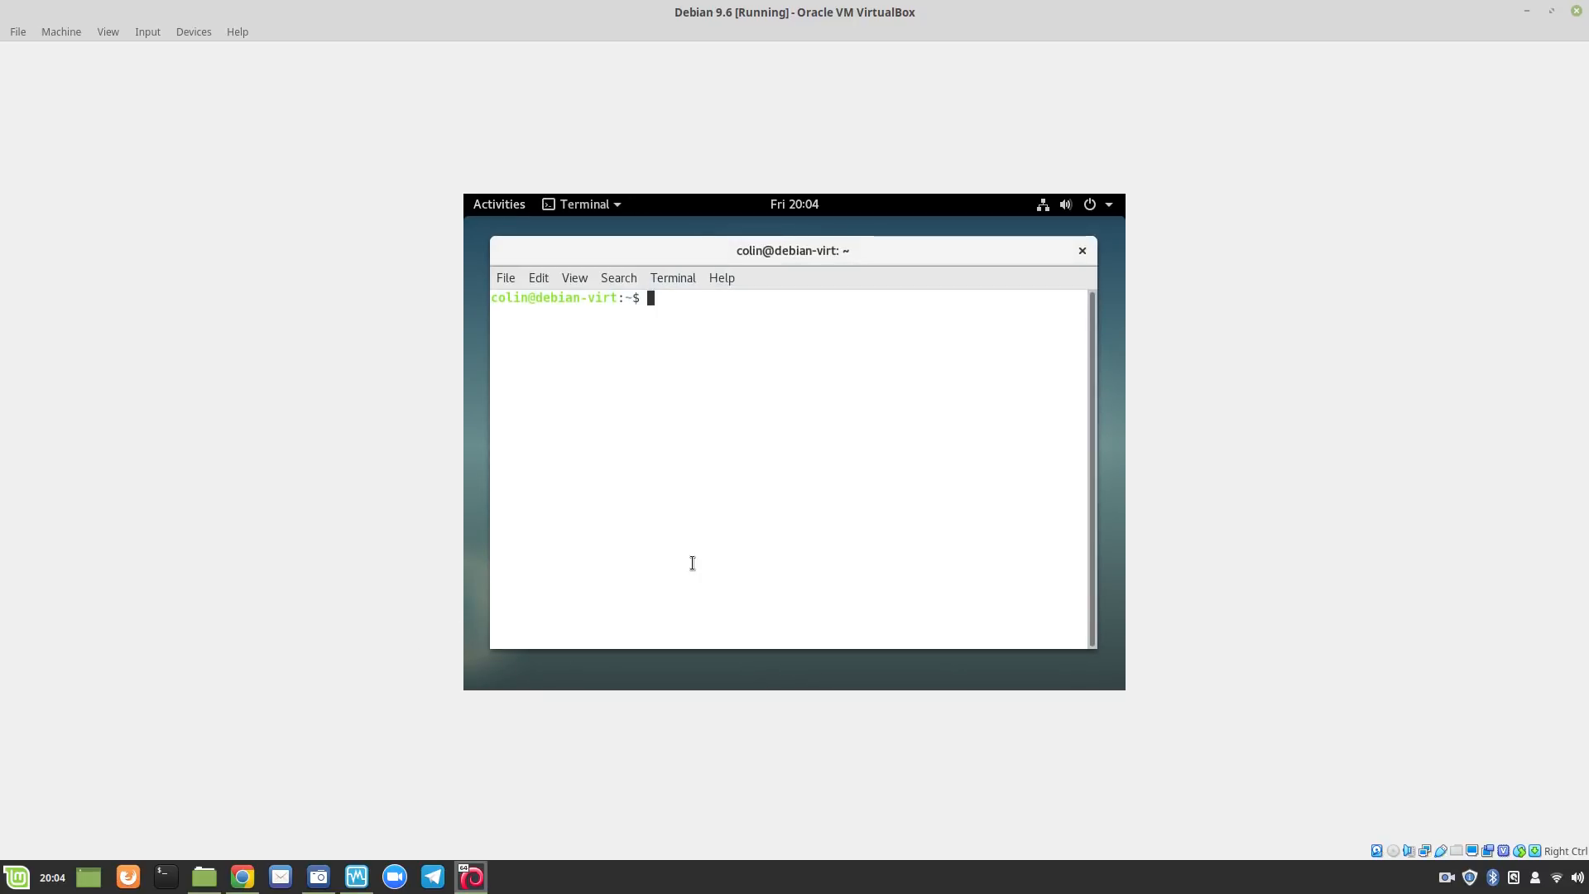
{"action": "type", "text": "sudo apt update"}
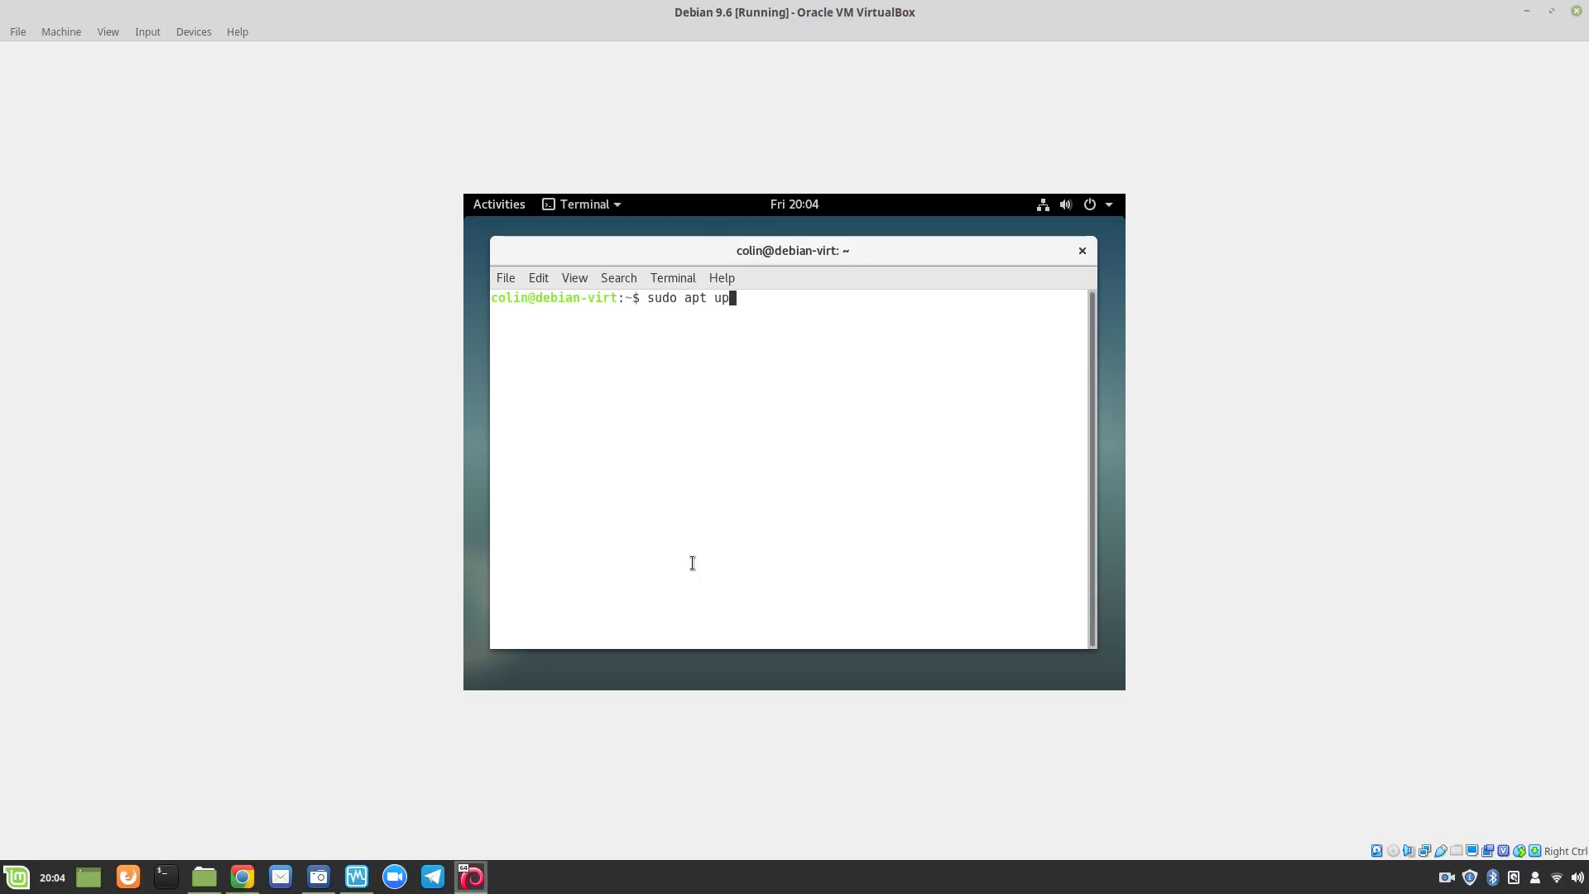
{"action": "key", "text": "Return"}
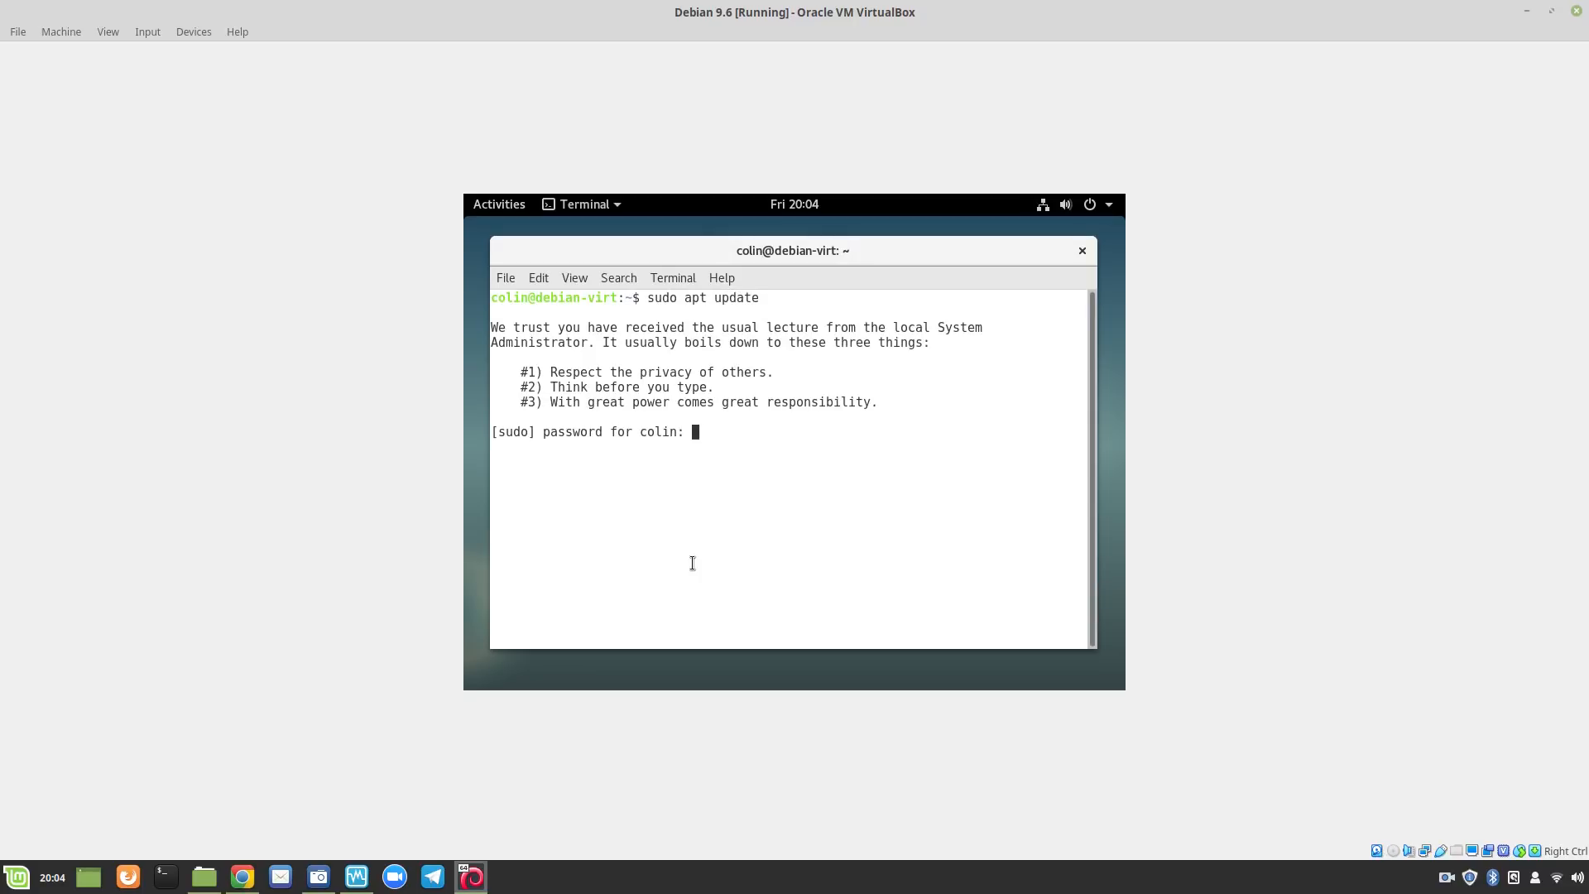
{"action": "key", "text": "Return"}
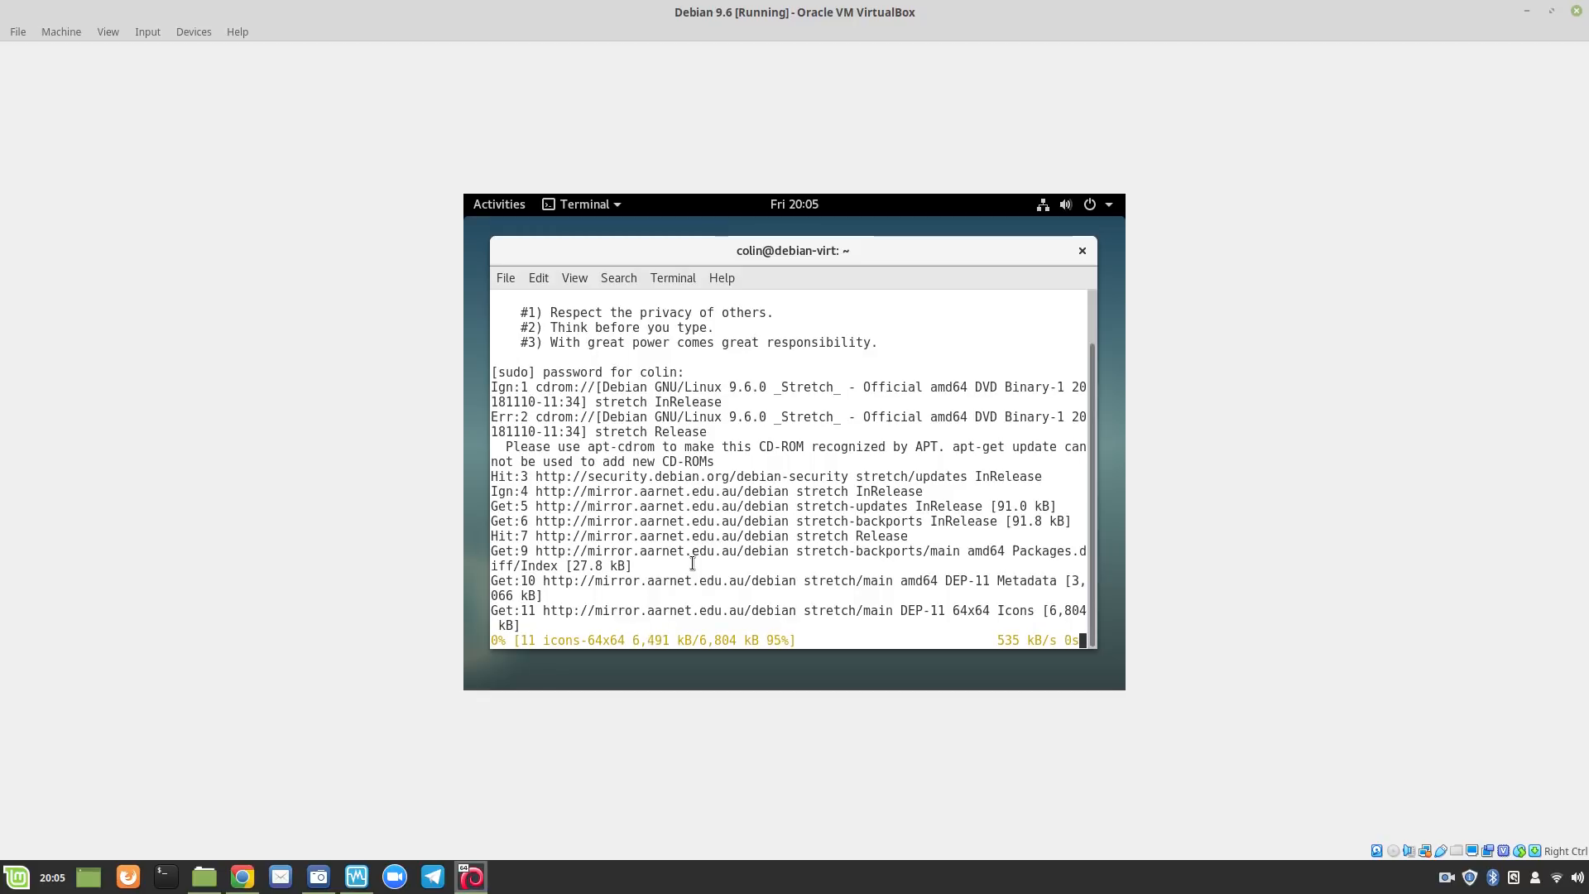
{"action": "left_click", "coordinate": [1080, 251]}
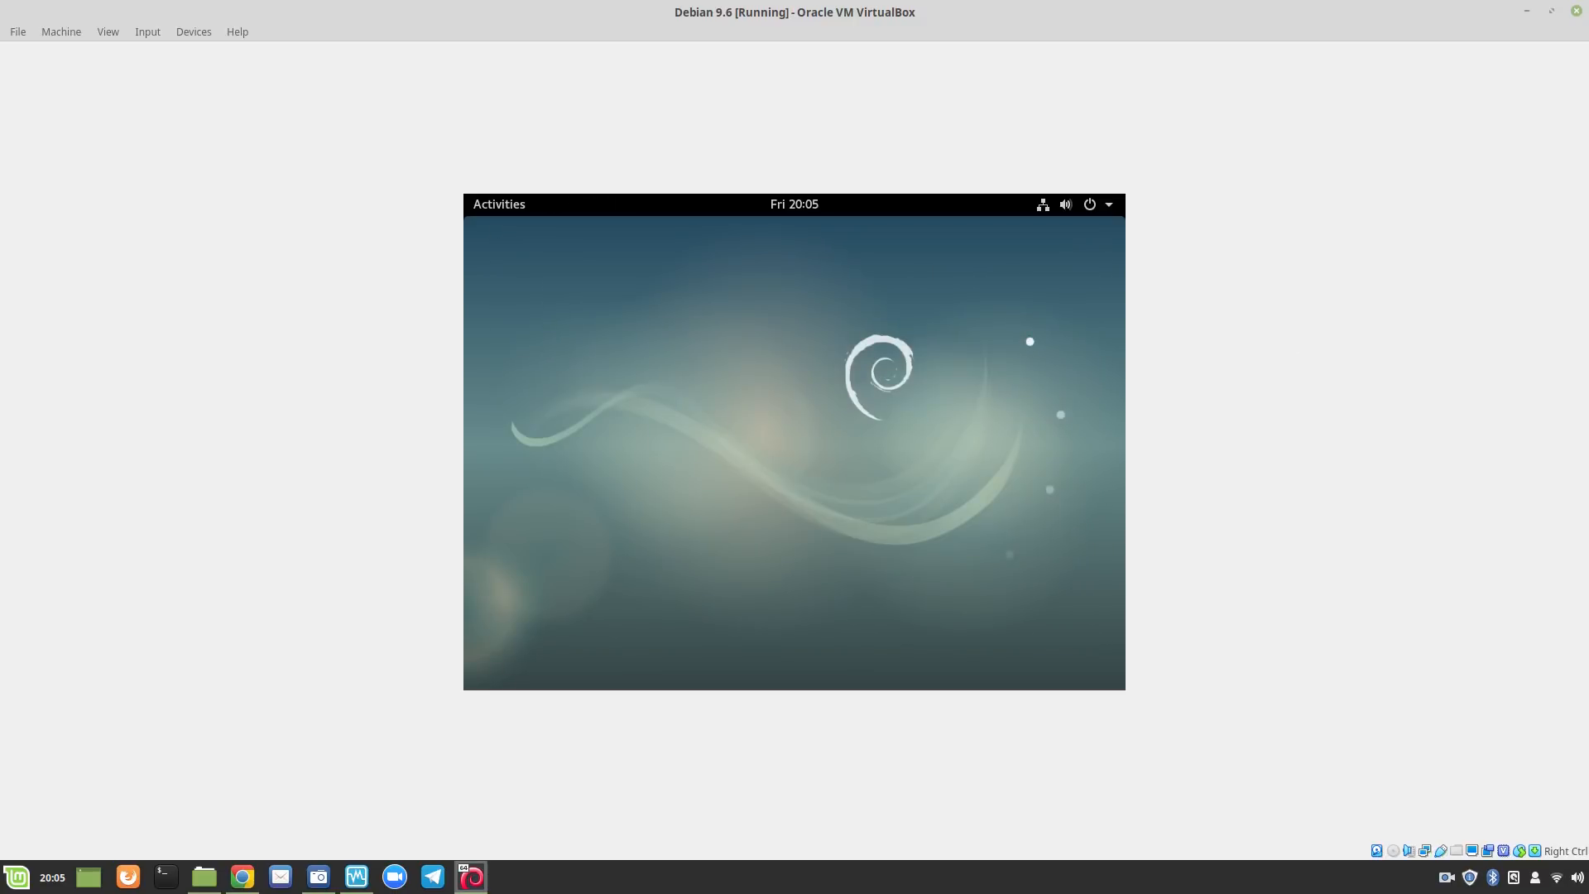
{"action": "left_click_drag", "start_coordinate": [1588, 41], "coordinate": [663, 181]}
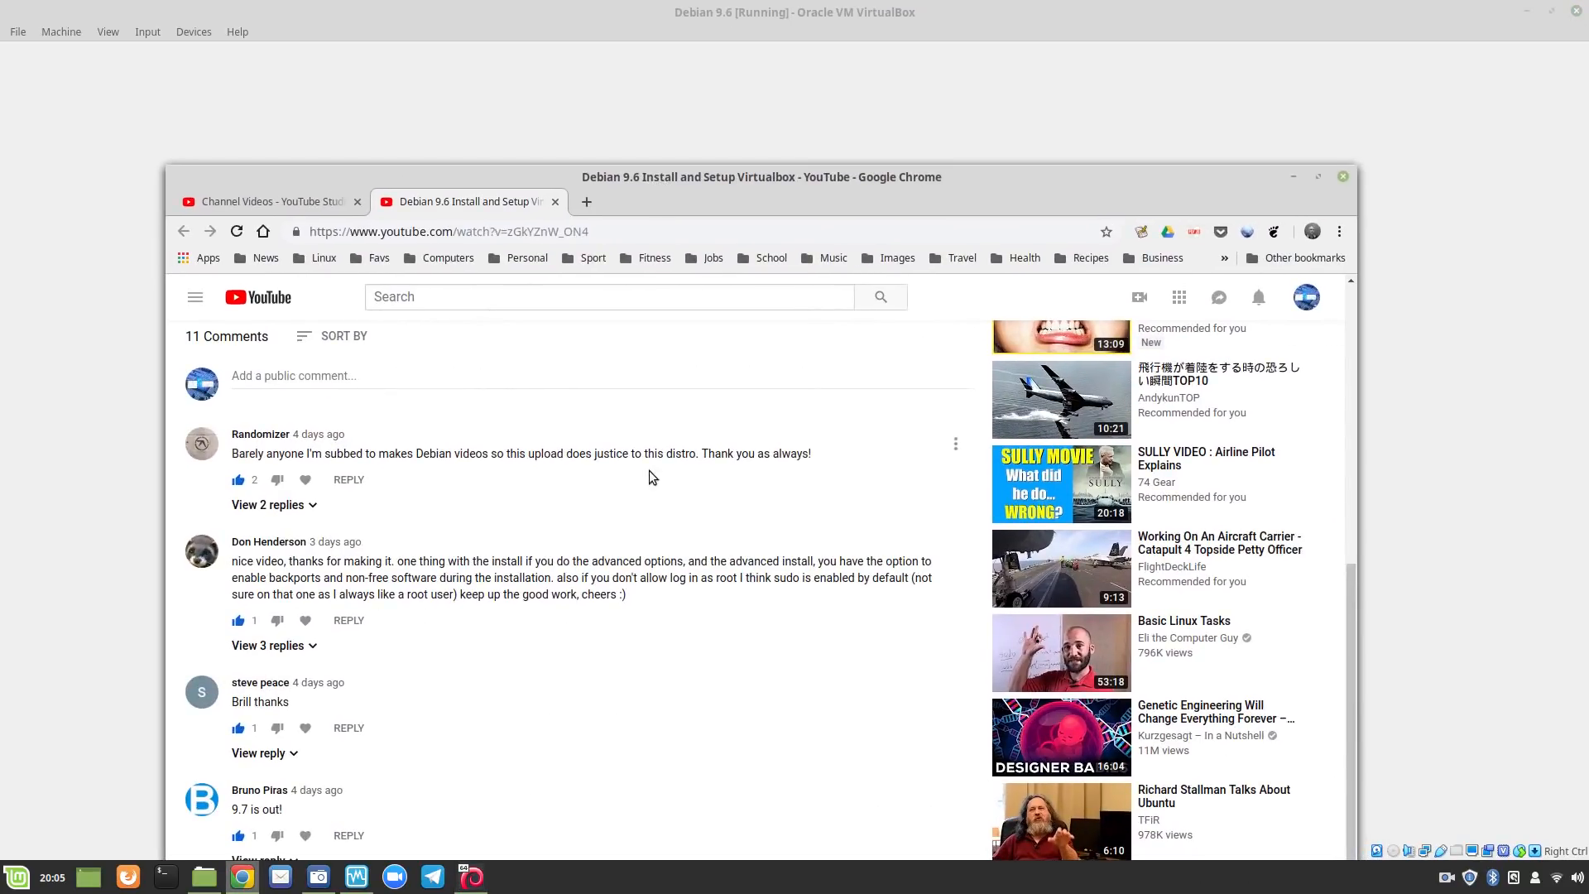
{"action": "left_click_drag", "start_coordinate": [613, 184], "coordinate": [1588, 331]}
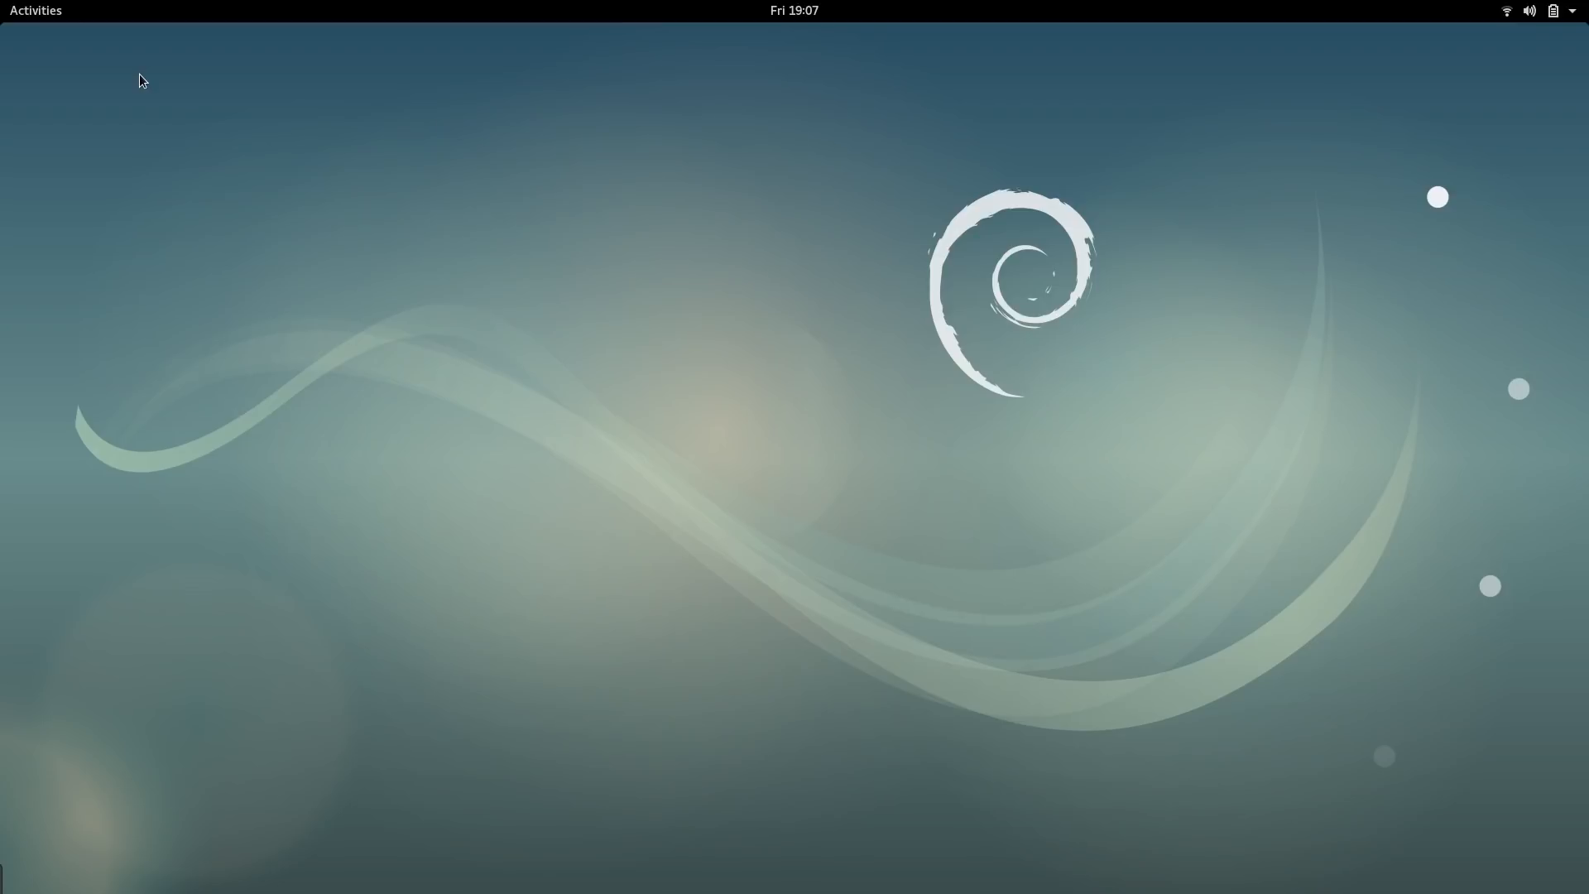
Launch Synaptic Package Manager from a 'syn' search and authenticate with the admin password.
{"action": "left_click", "coordinate": [38, 13]}
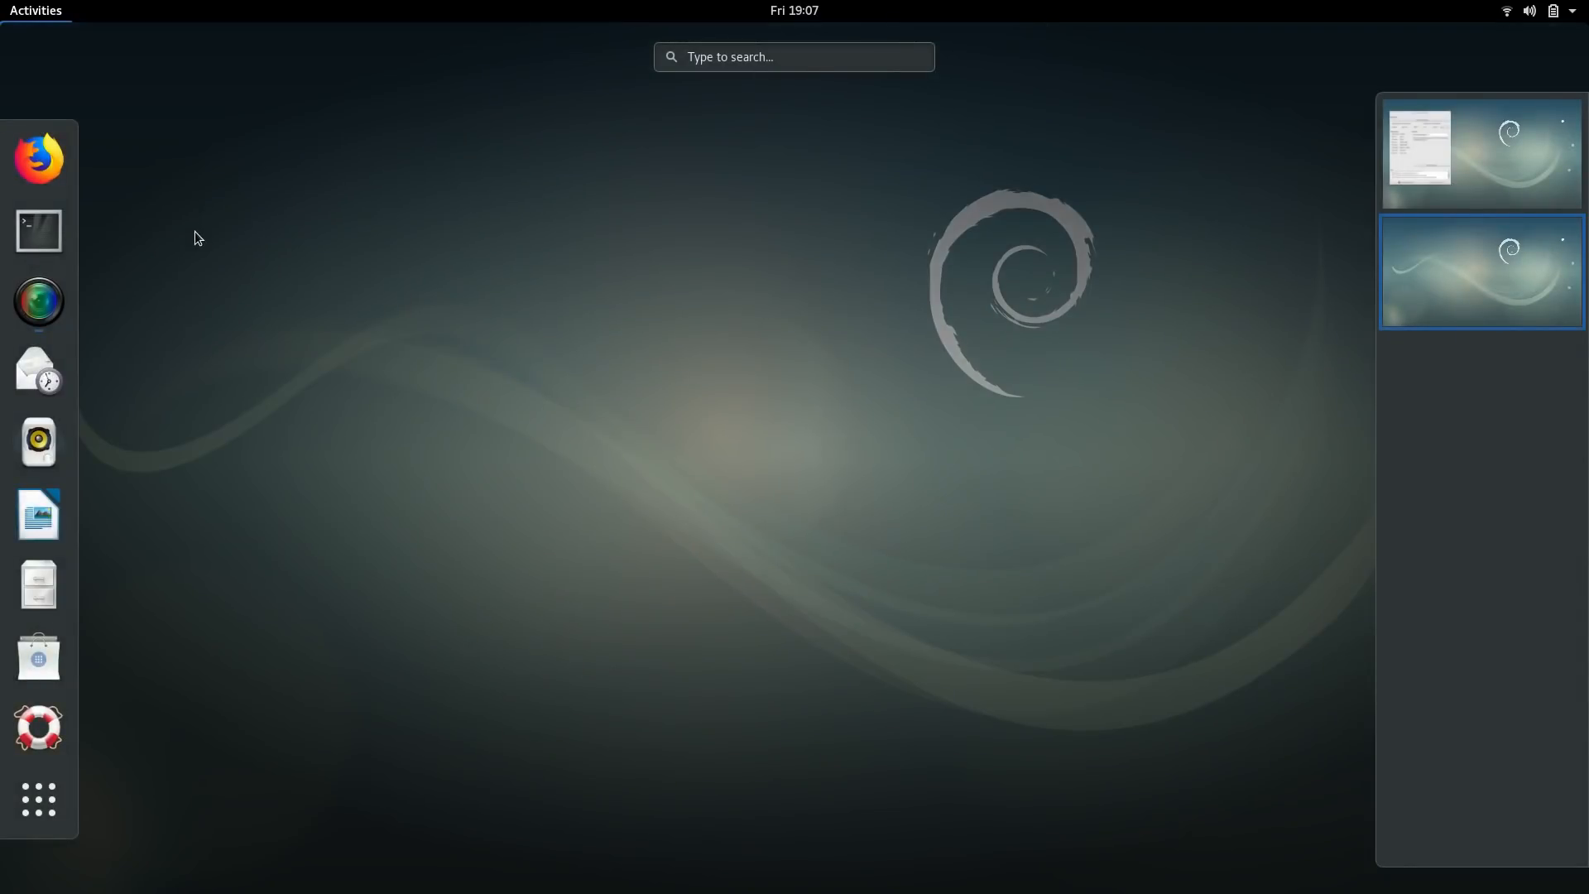
{"action": "type", "text": "syn"}
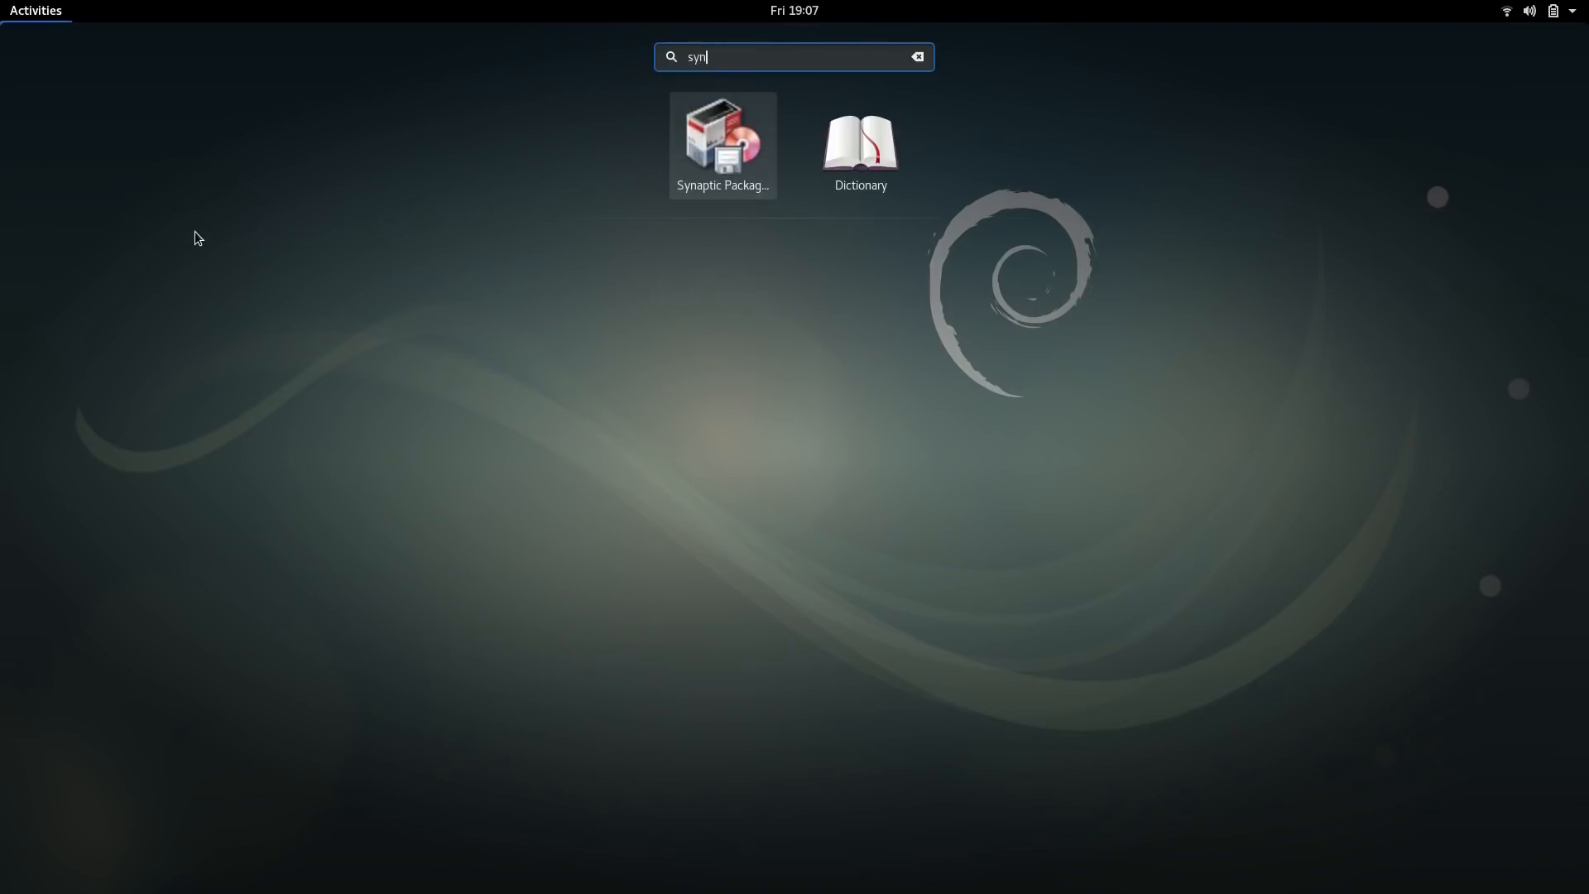
{"action": "key", "text": "Return"}
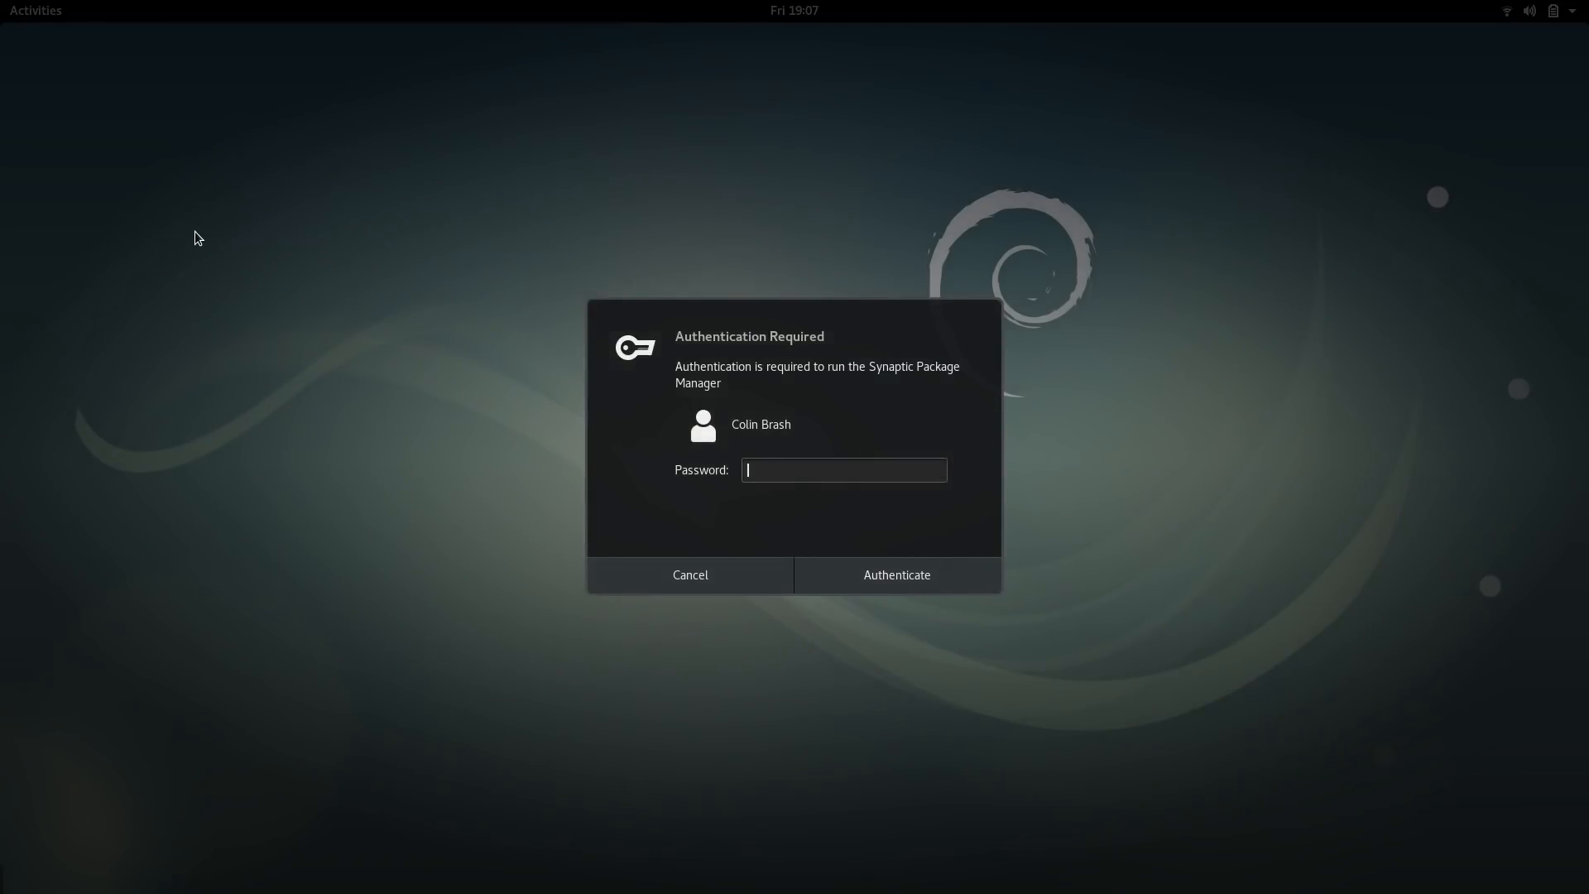
{"action": "type", "text": "••••••••"}
{"action": "key", "text": "Return"}
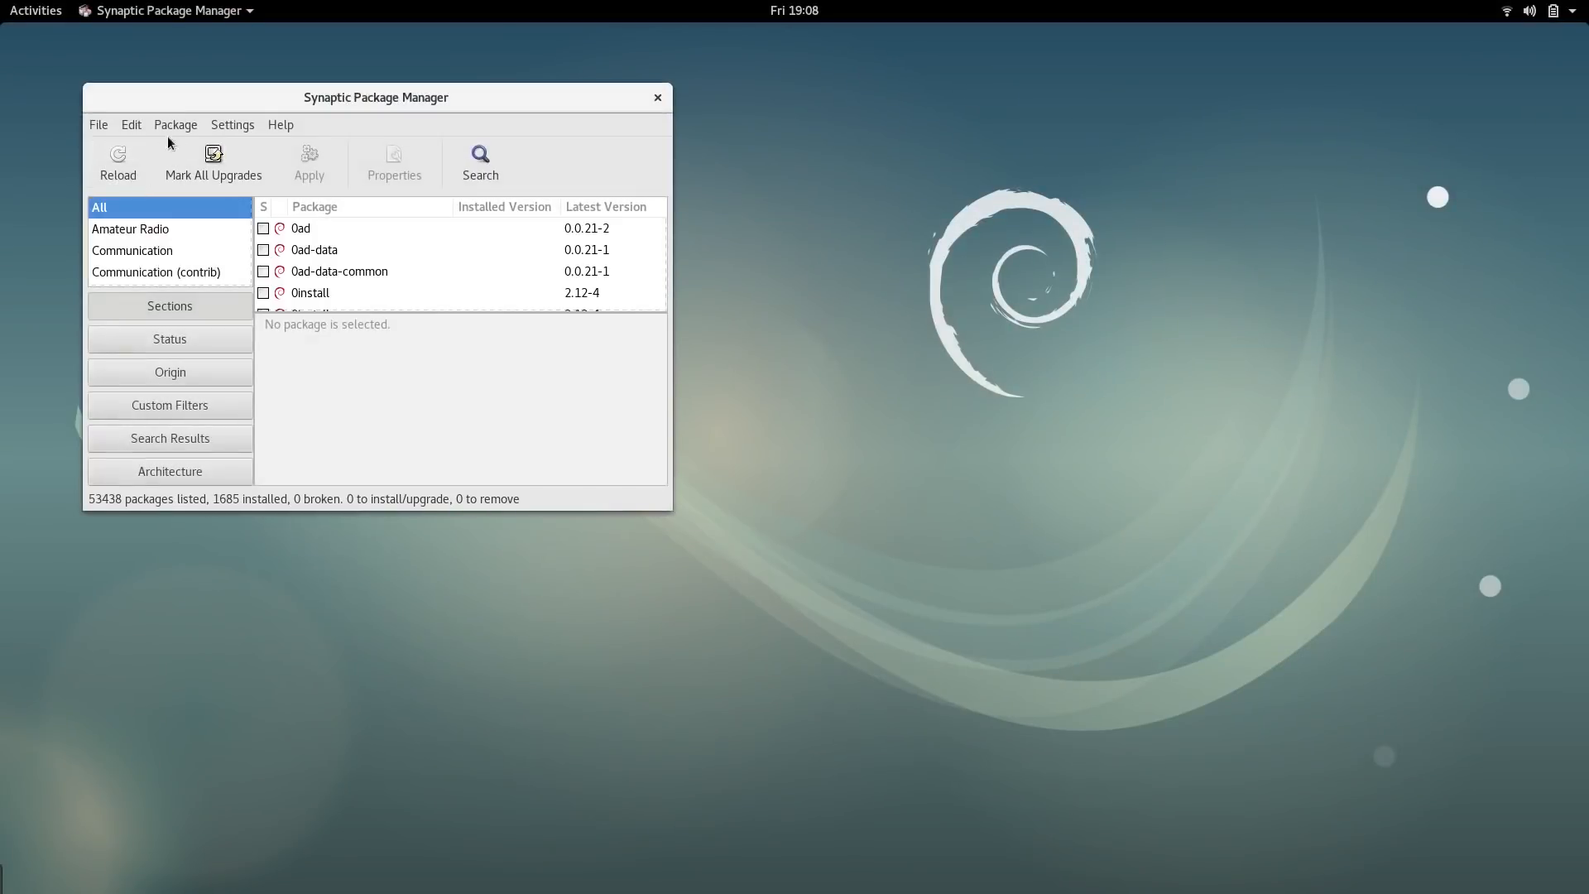
Review the enabled Debian and backports sources on the Repositories Other Software tab, then close it.
{"action": "left_click", "coordinate": [232, 124]}
{"action": "left_click", "coordinate": [257, 168]}
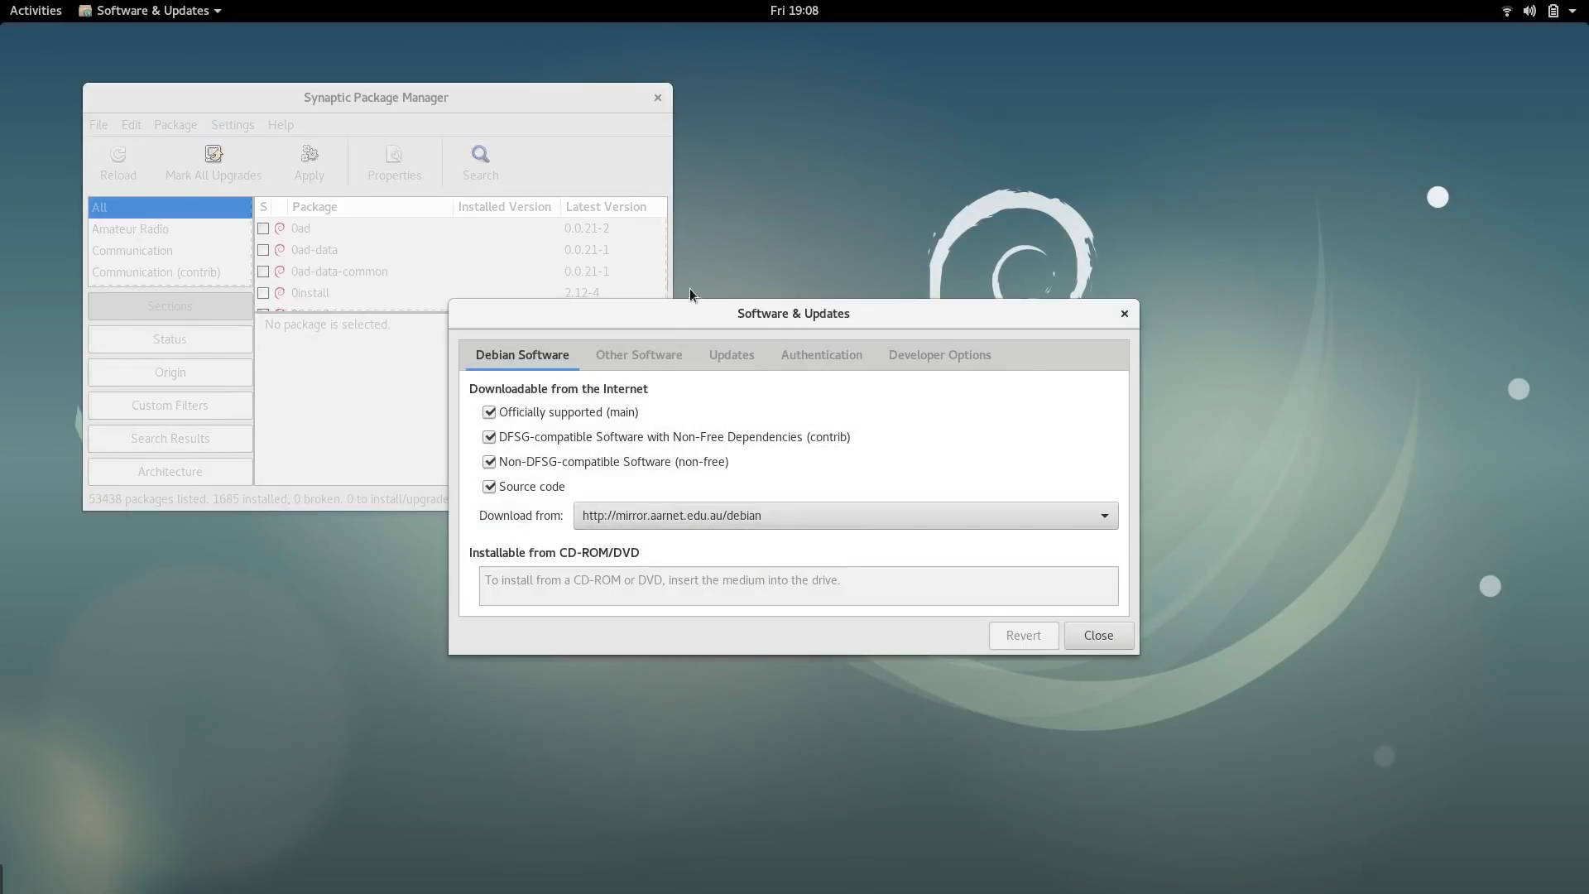
{"action": "left_click", "coordinate": [639, 354]}
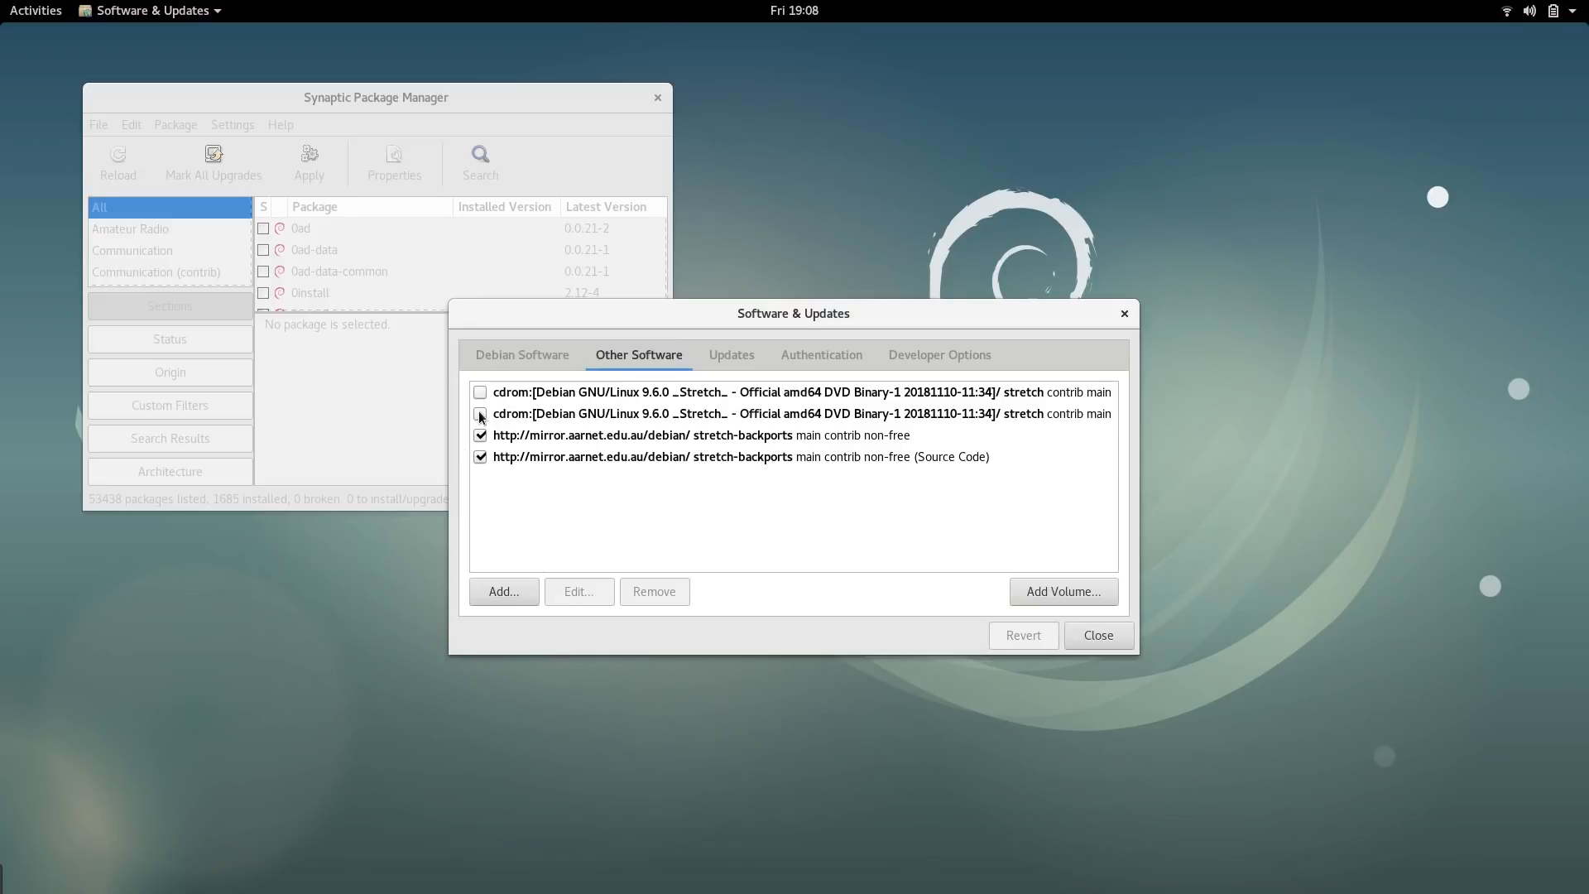
{"action": "left_click", "coordinate": [1094, 631]}
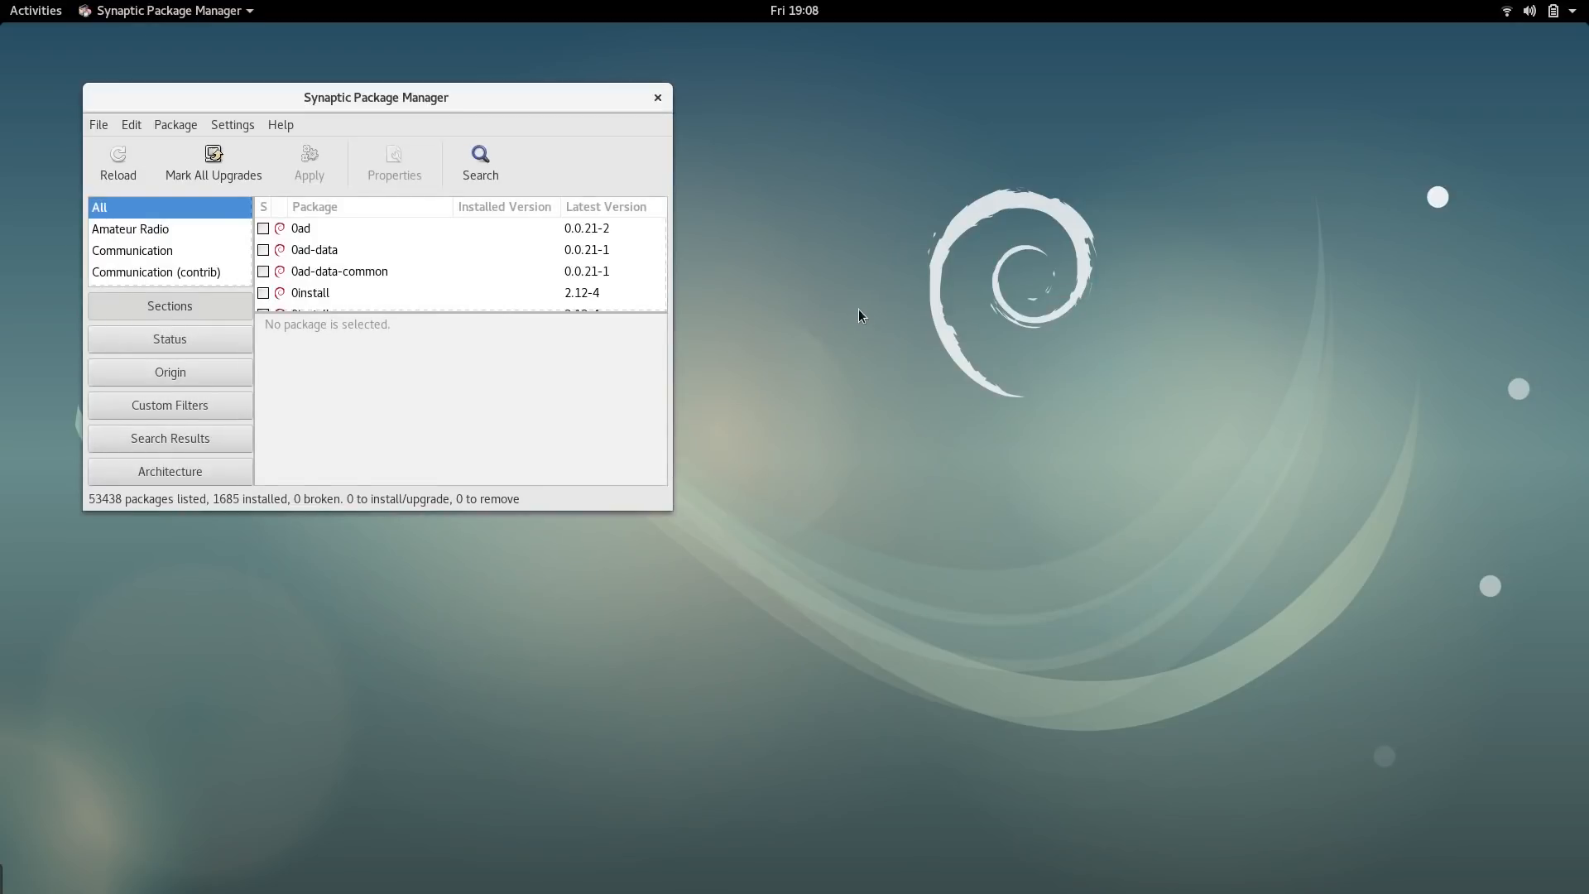
{"action": "left_click", "coordinate": [16, 10]}
{"action": "left_click", "coordinate": [44, 249]}
{"action": "type", "text": "sudo apt install simplescreenrecorder"}
{"action": "key", "text": "Up"}
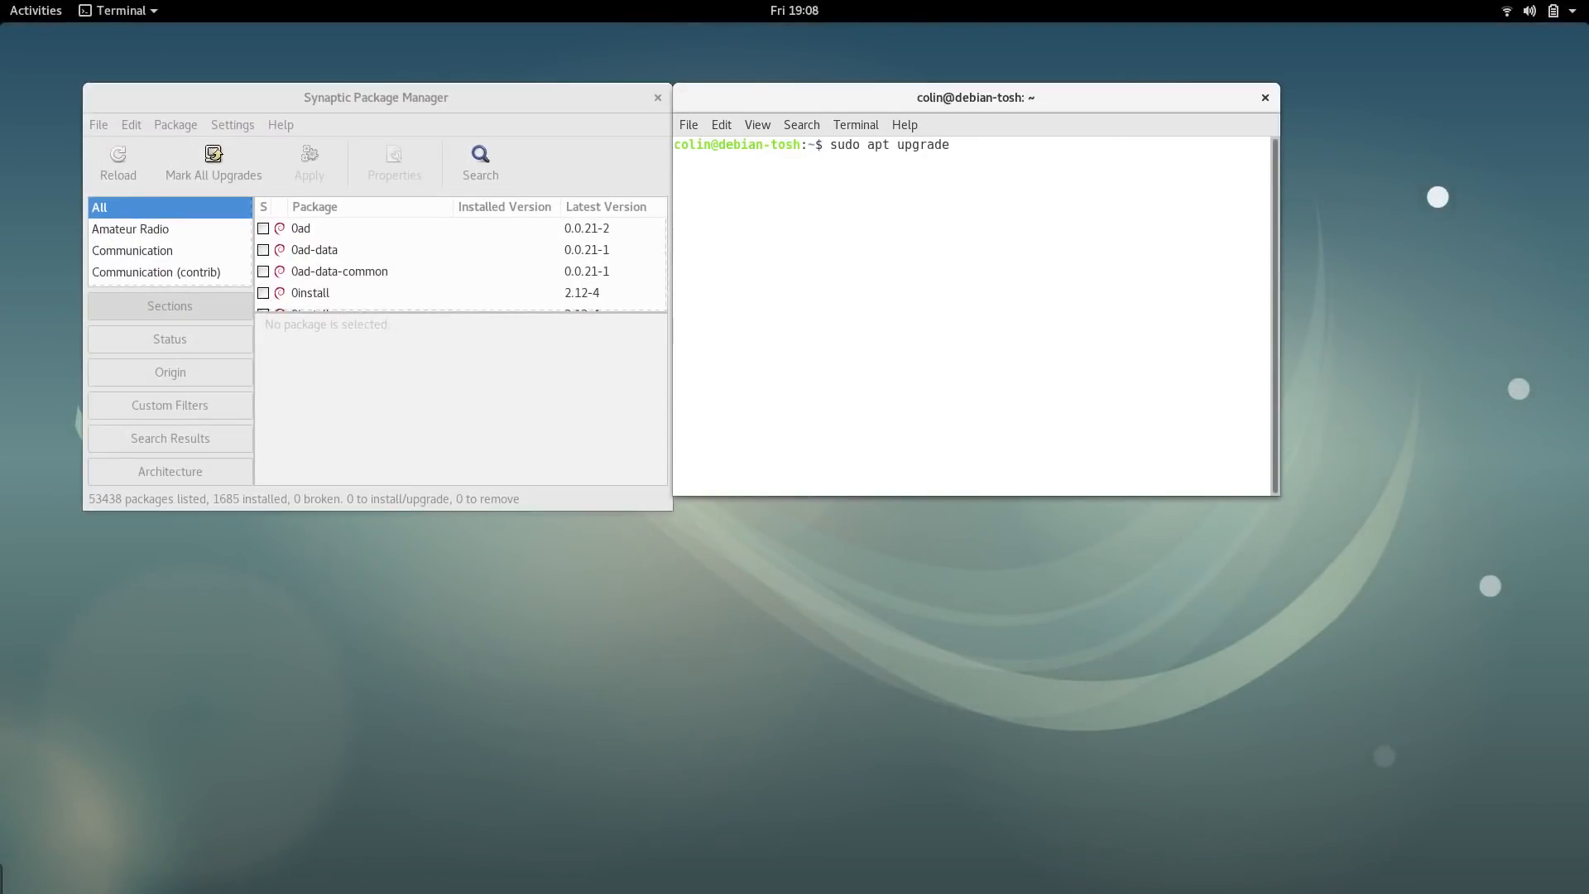
{"action": "key", "text": "Up"}
{"action": "key", "text": "Up"}
{"action": "key", "text": "Up"}
{"action": "key", "text": "Up"}
{"action": "key", "text": "Down"}
{"action": "key", "text": "Up"}
{"action": "key", "text": "Up"}
{"action": "key", "text": "Up"}
{"action": "key", "text": "Down"}
{"action": "left_click", "coordinate": [1264, 97]}
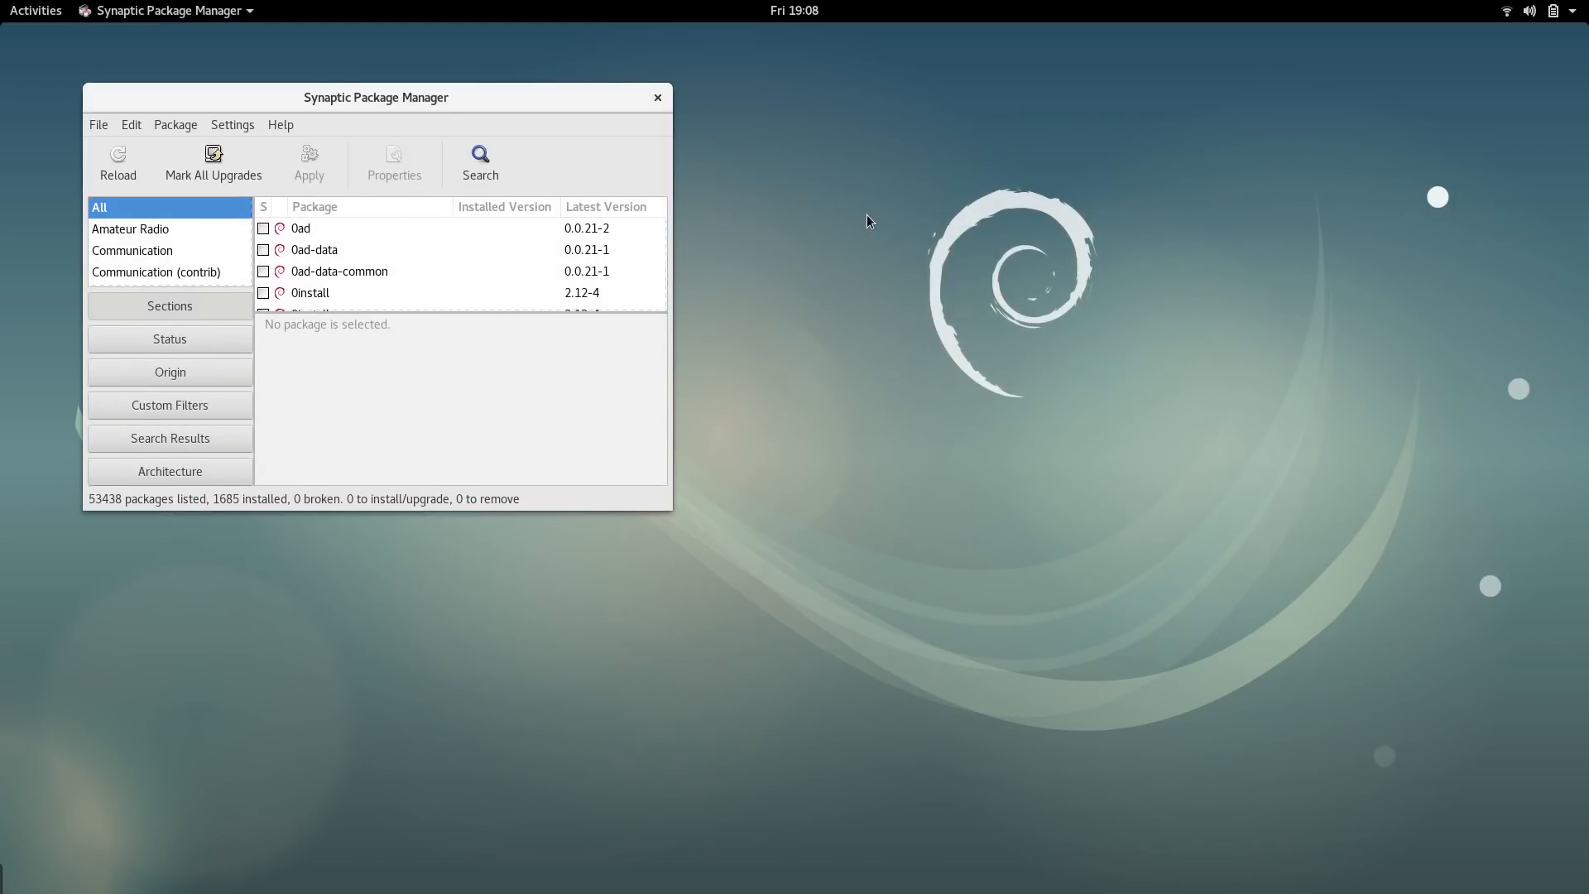
{"action": "key", "text": "super"}
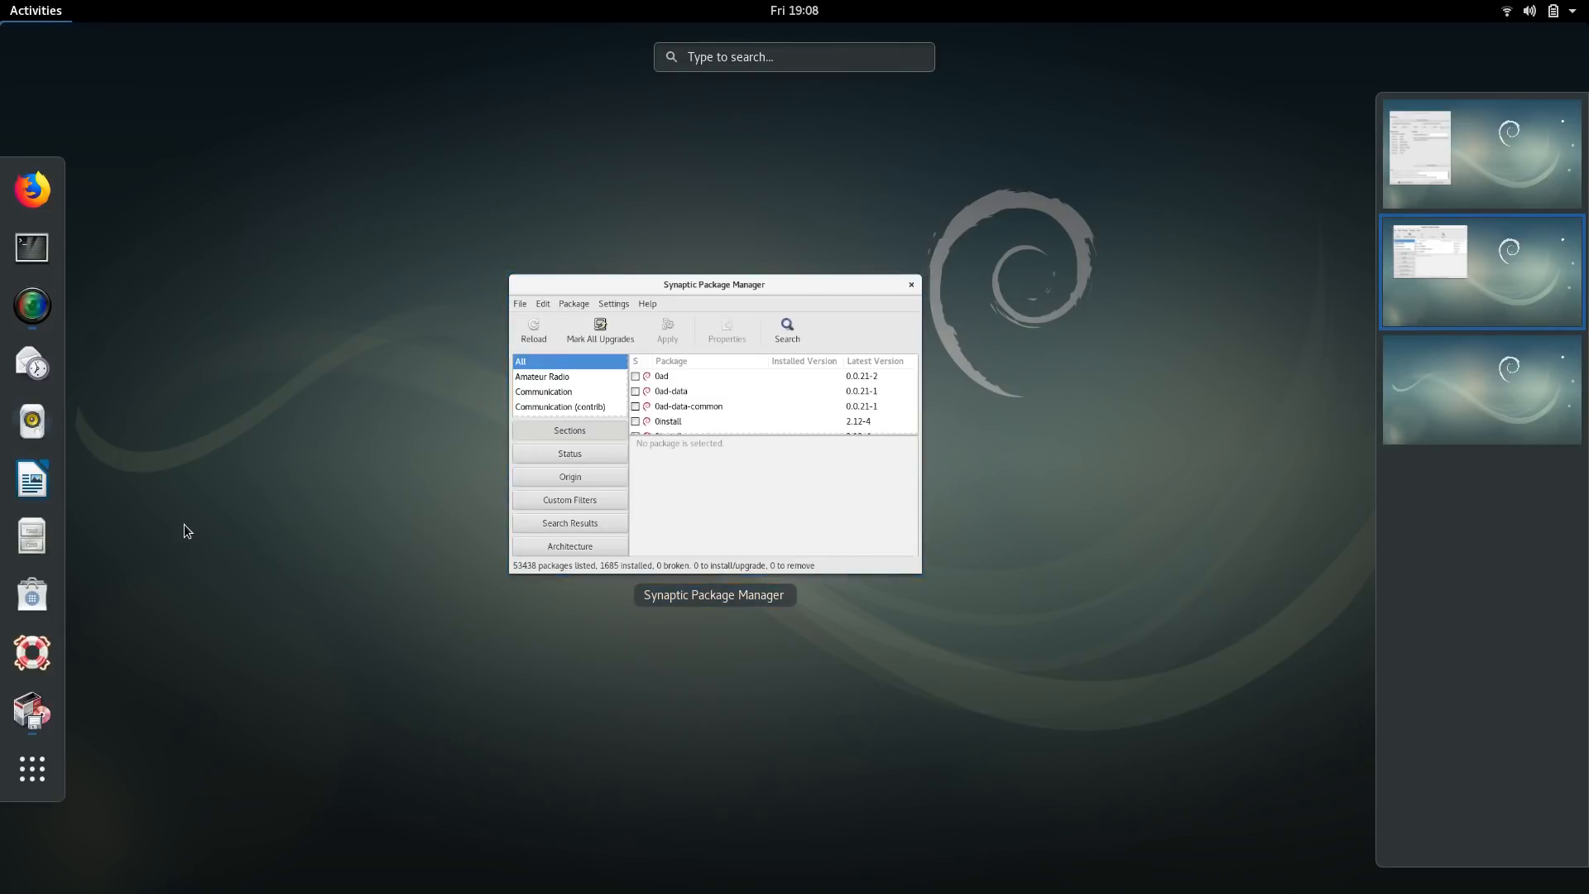
Launch Firefox and search 'amp up your multimedia' to load the LinuxConfig Debian 9 multimedia article.
{"action": "left_click", "coordinate": [32, 190]}
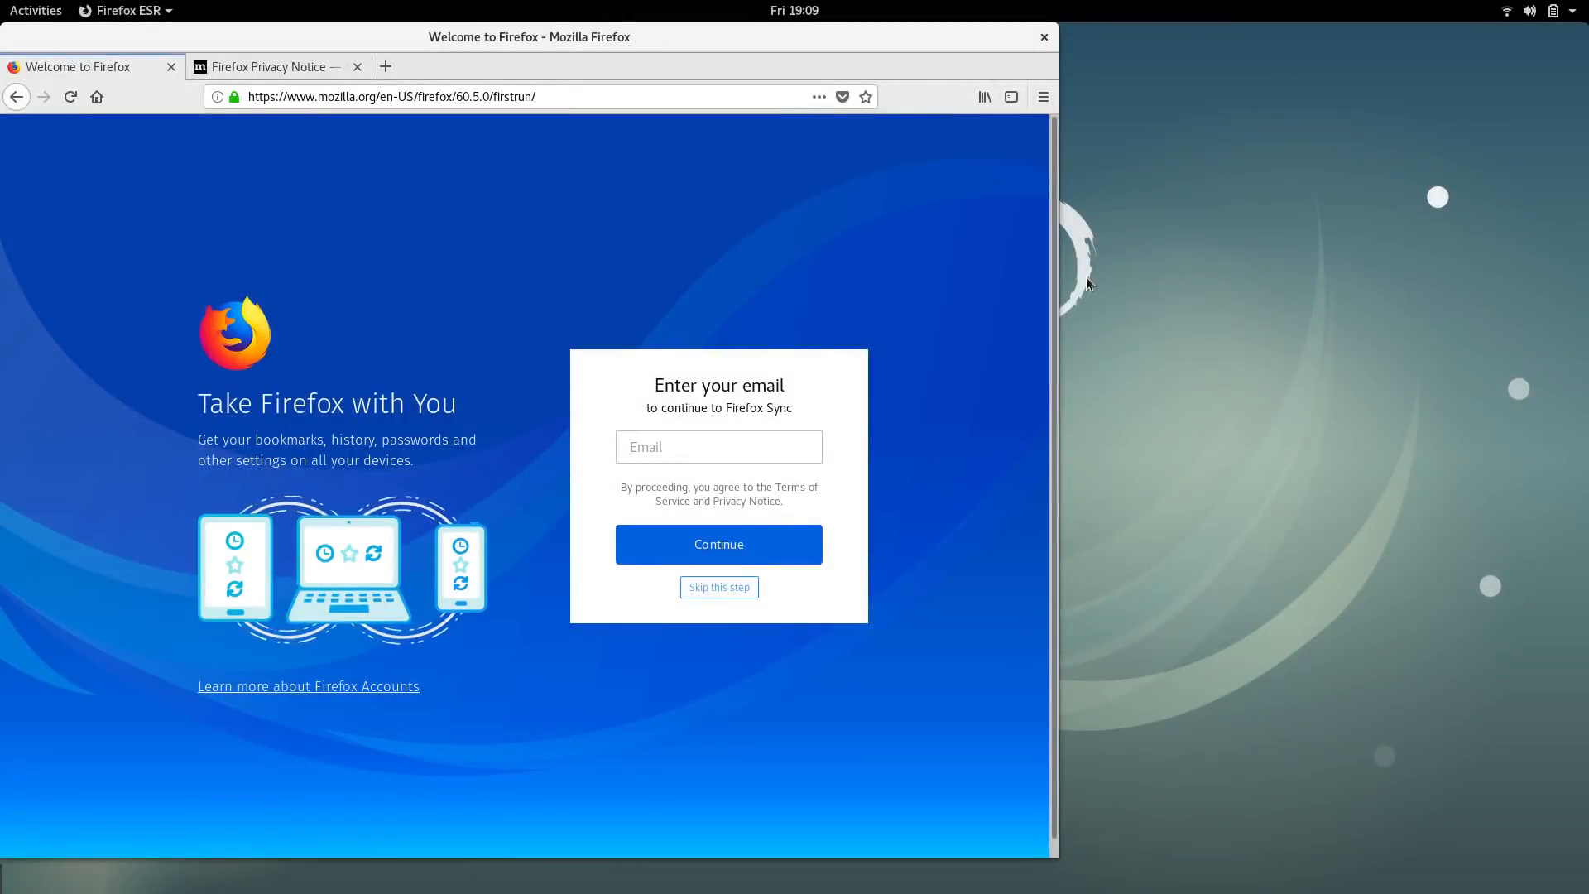
{"action": "left_click", "coordinate": [557, 97]}
{"action": "type", "text": "a"}
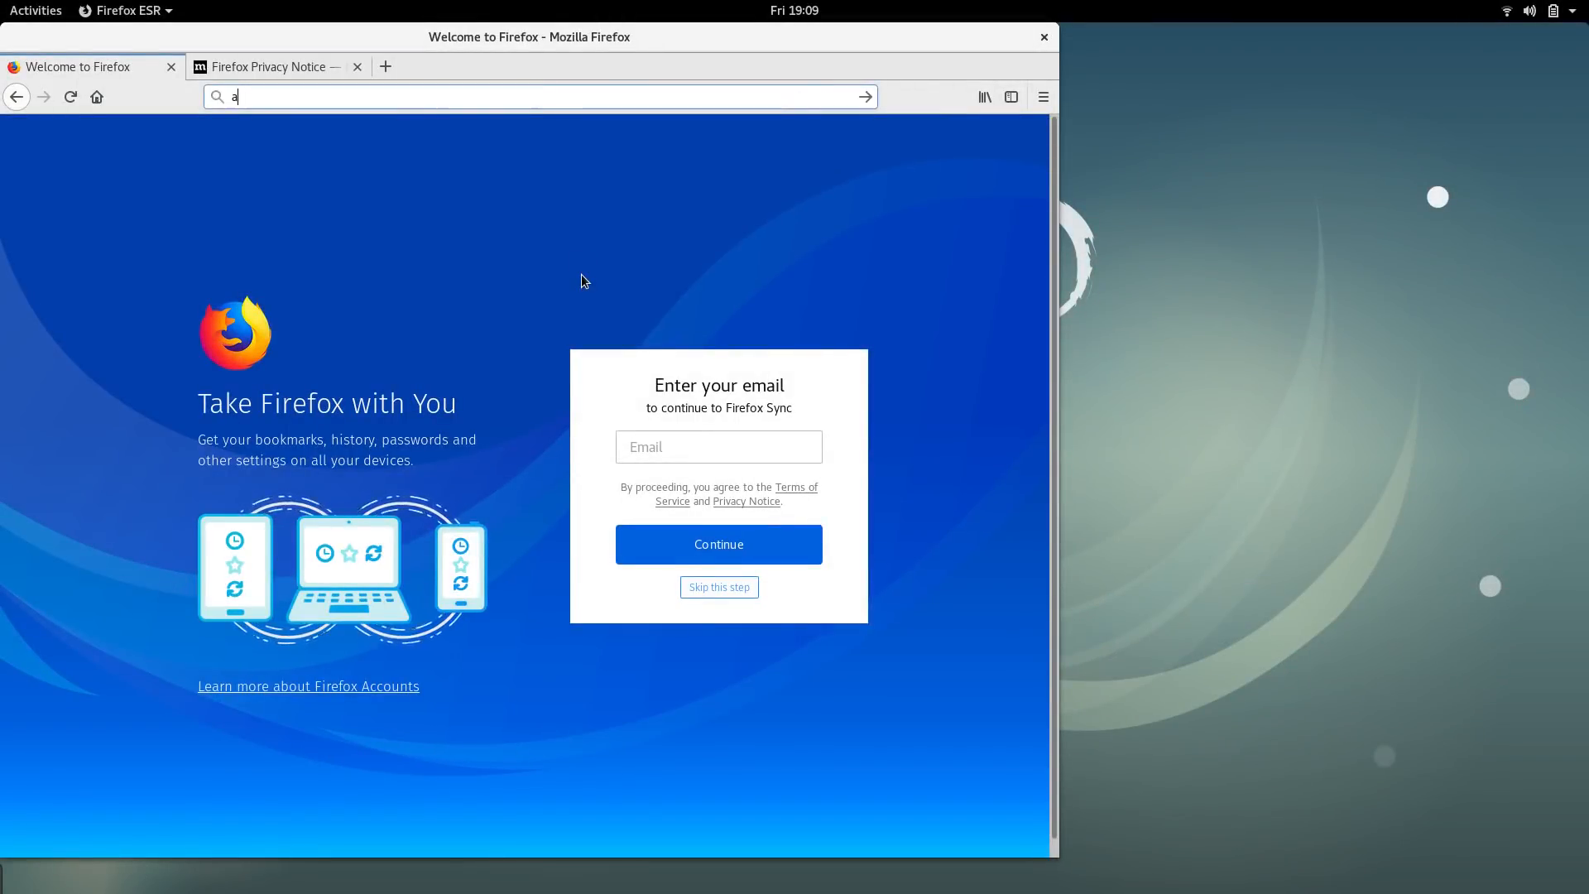
{"action": "type", "text": "mp up"}
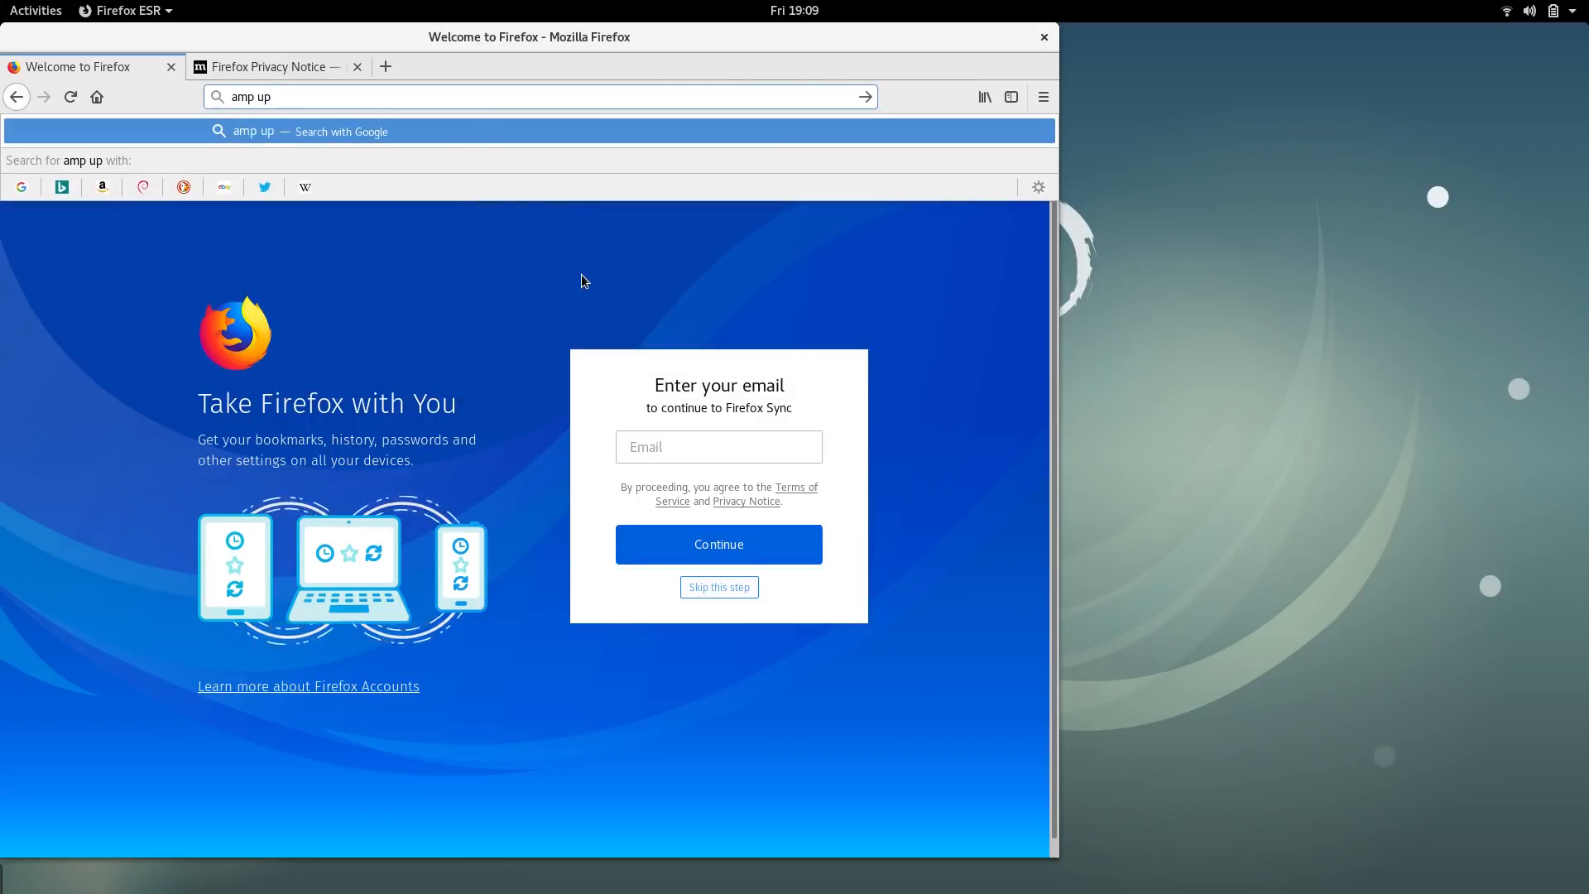
{"action": "type", "text": "yo"}
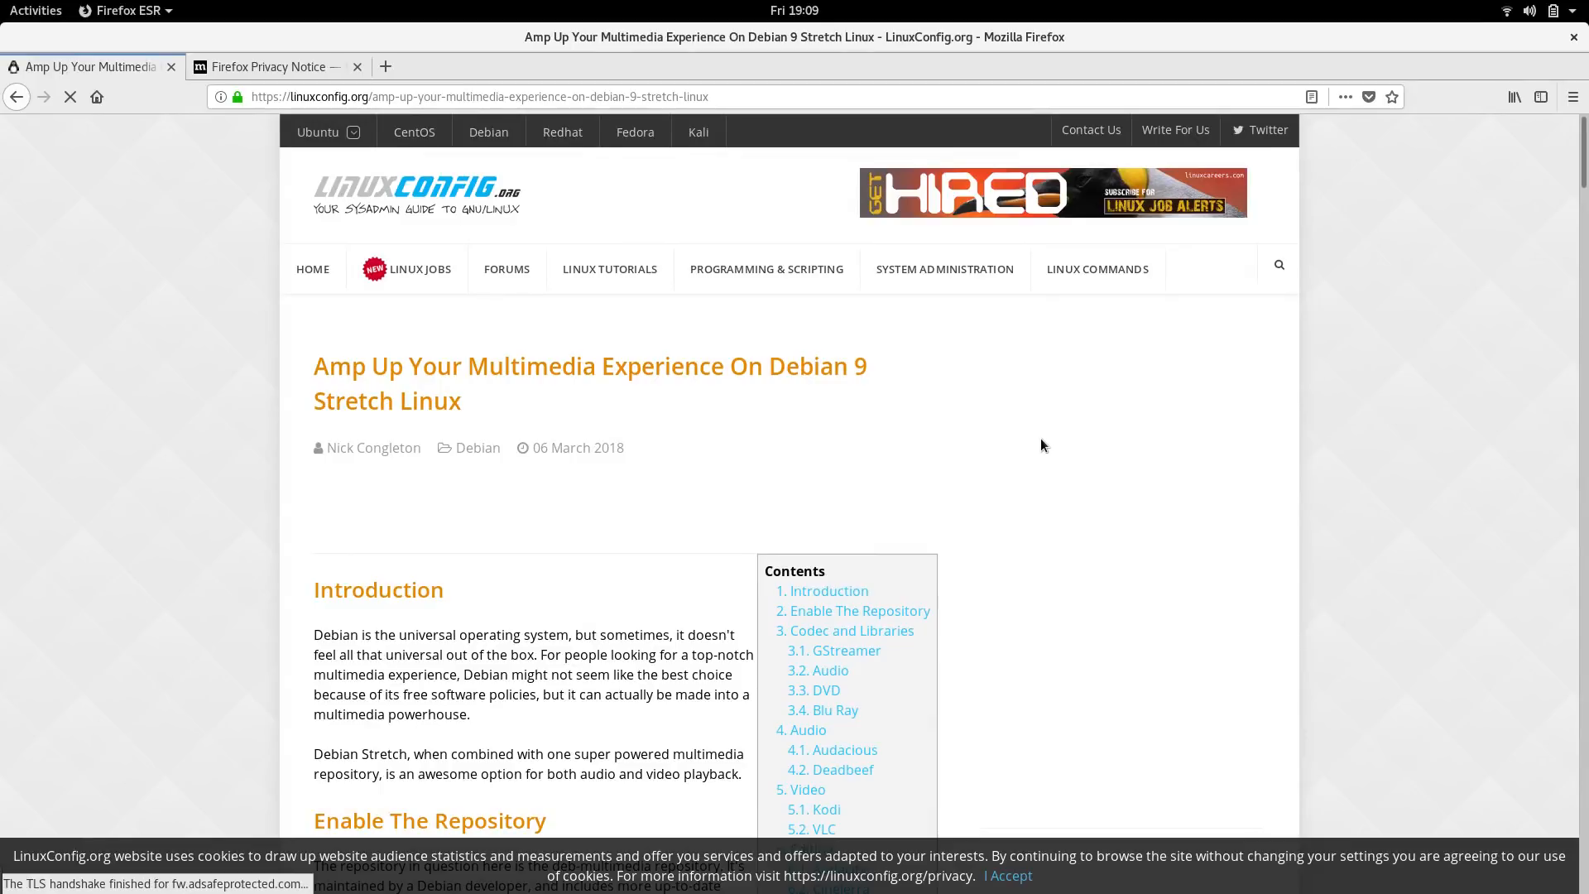
{"action": "left_click", "coordinate": [29, 10]}
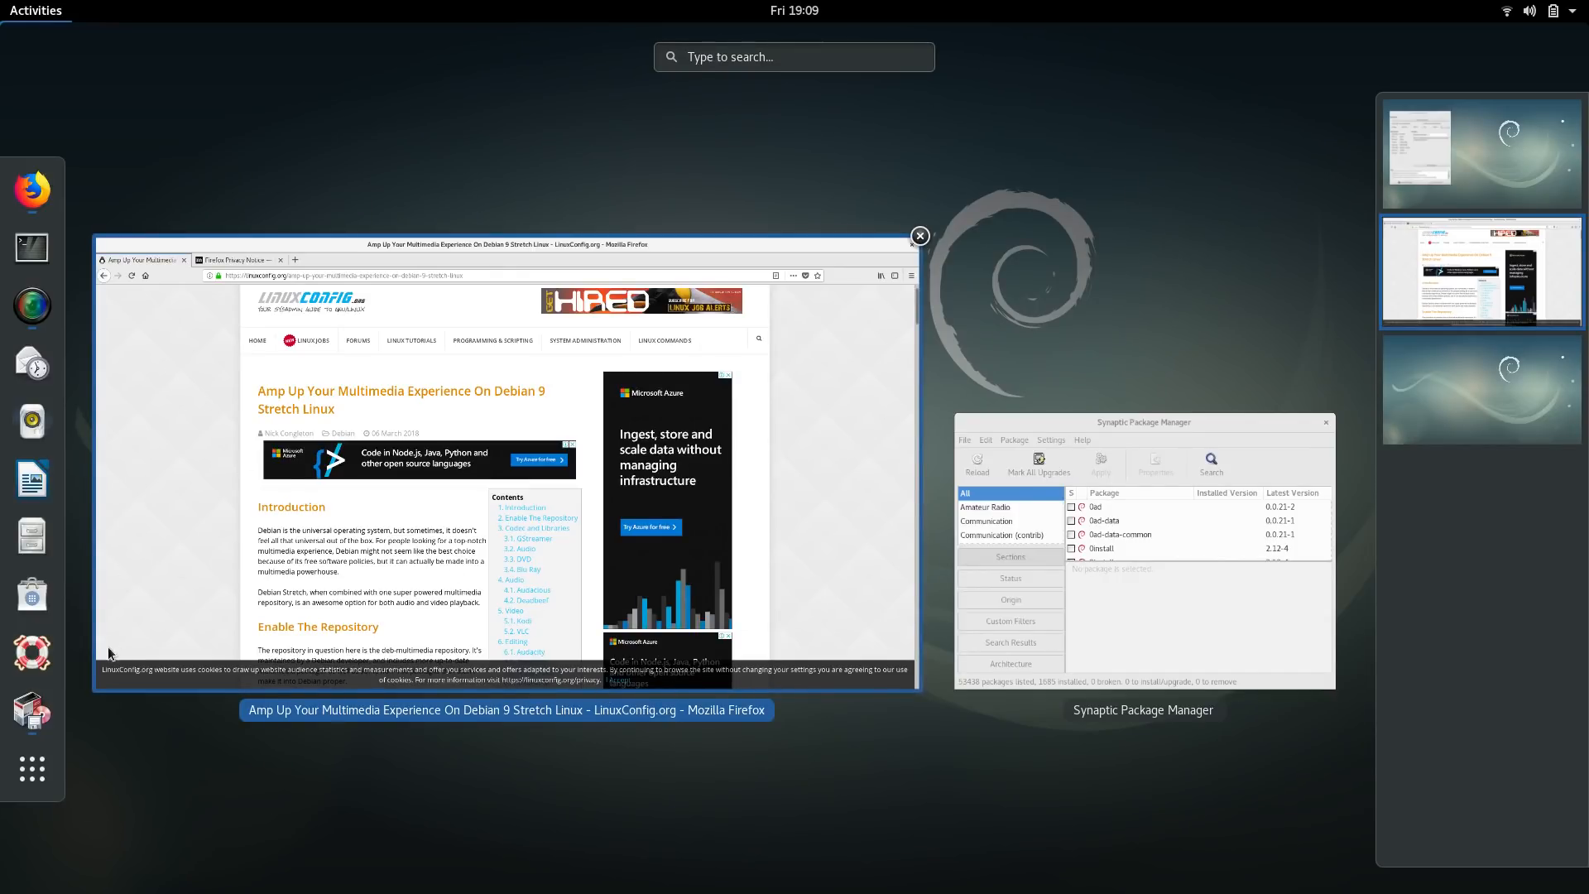
Open Files and browse to the root of the computer's filesystem.
{"action": "left_click", "coordinate": [30, 548]}
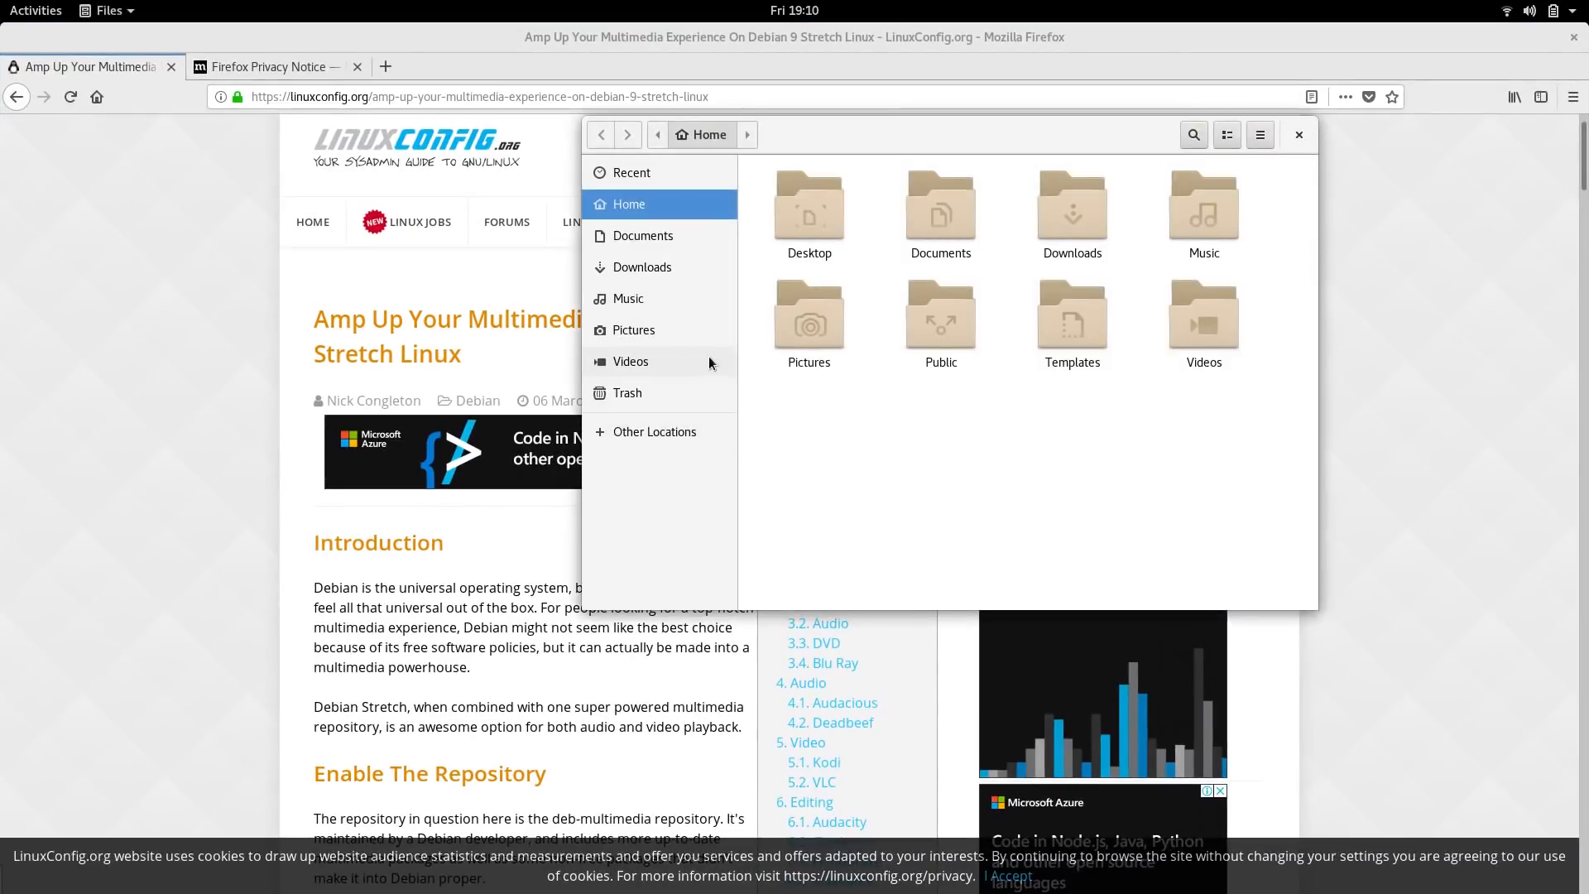
{"action": "left_click", "coordinate": [654, 431]}
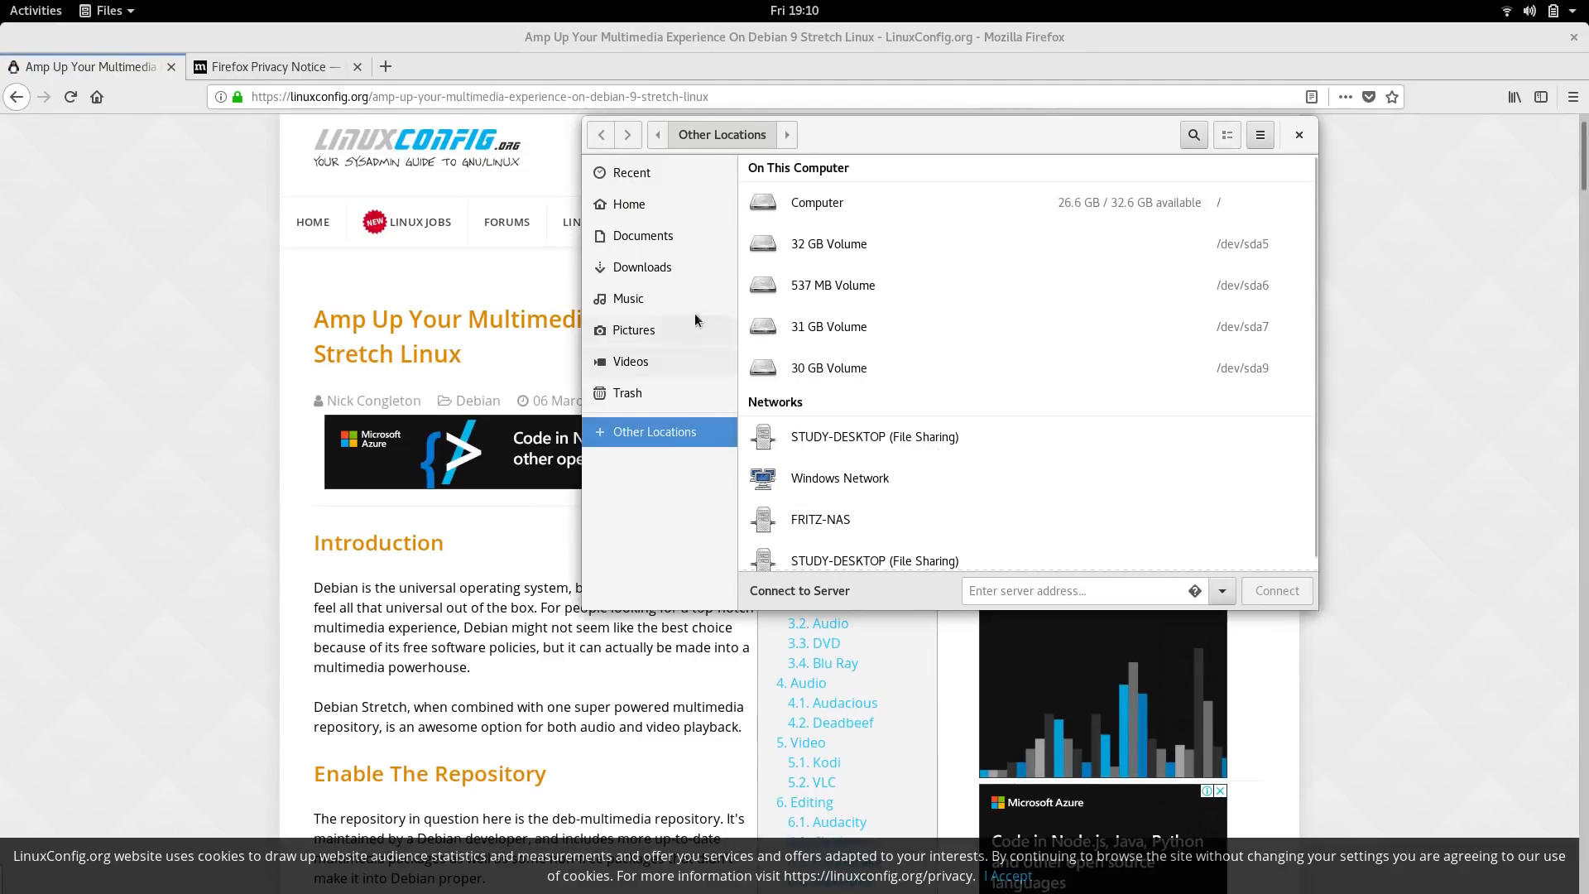
{"action": "left_click", "coordinate": [824, 205]}
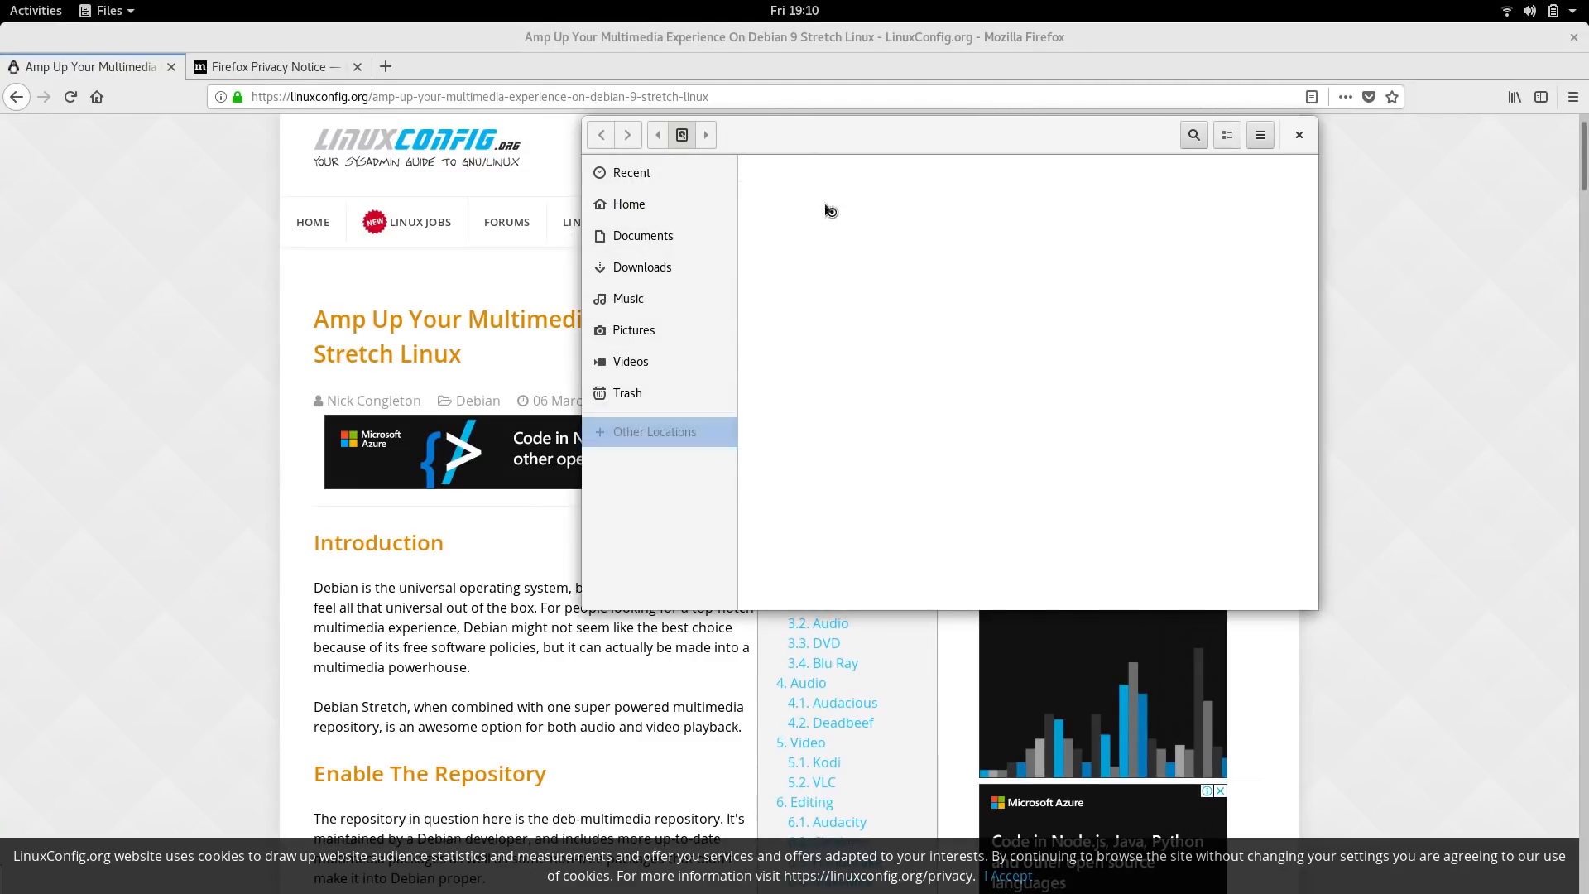
{"action": "scroll", "coordinate": [1096, 381], "scroll_direction": "down", "scroll_amount": 3}
{"action": "scroll", "coordinate": [1117, 394], "scroll_direction": "up", "scroll_amount": 3}
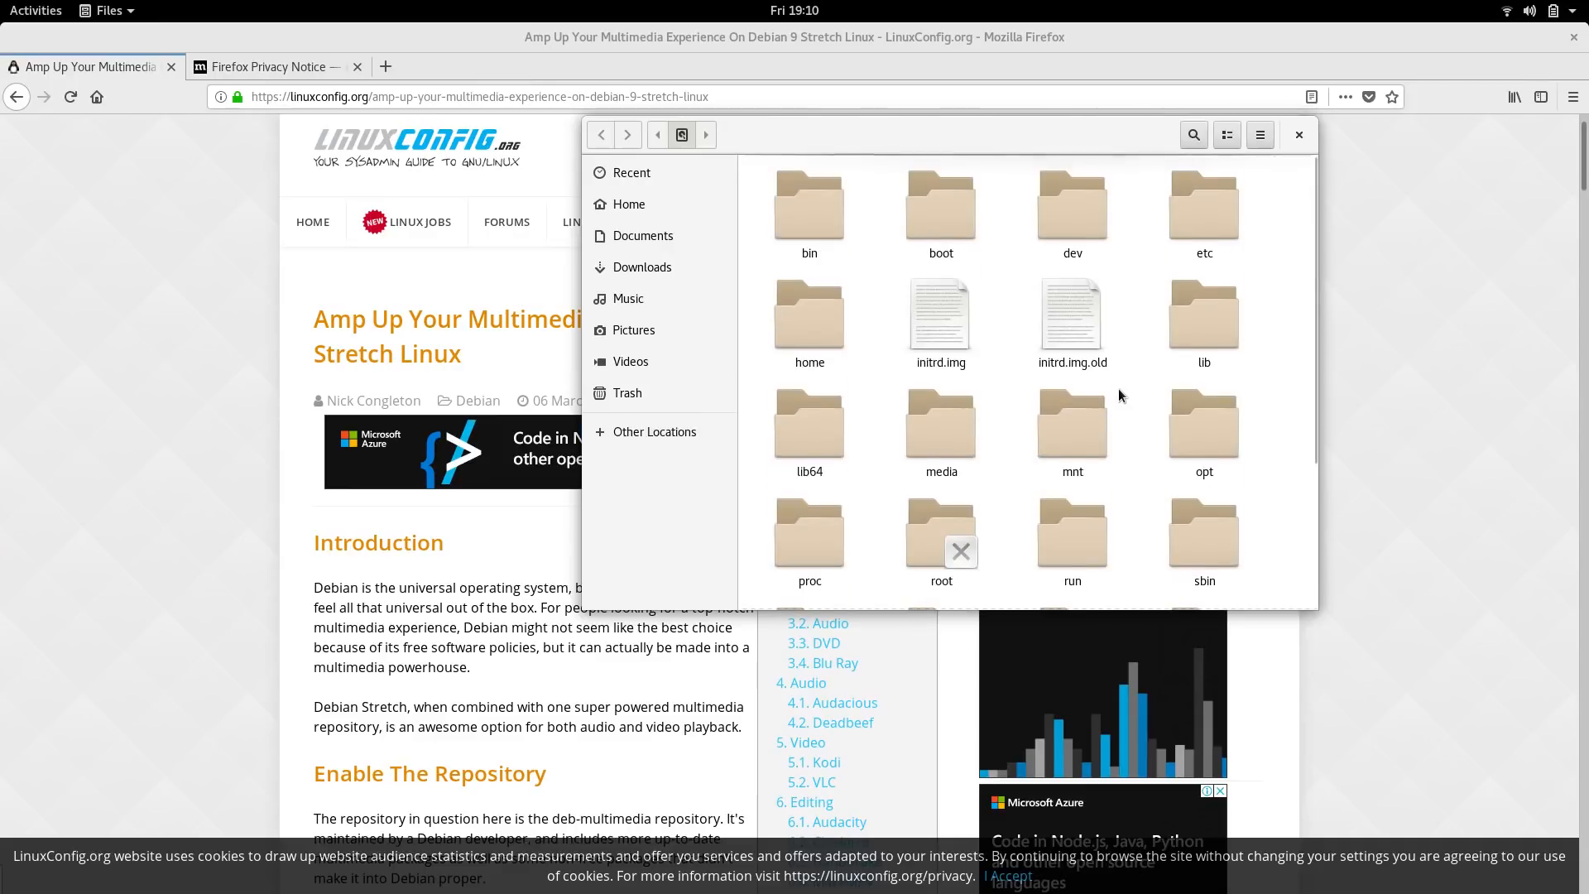
Turn on 'Sort folders before files' in the Files preferences.
{"action": "left_click", "coordinate": [121, 17]}
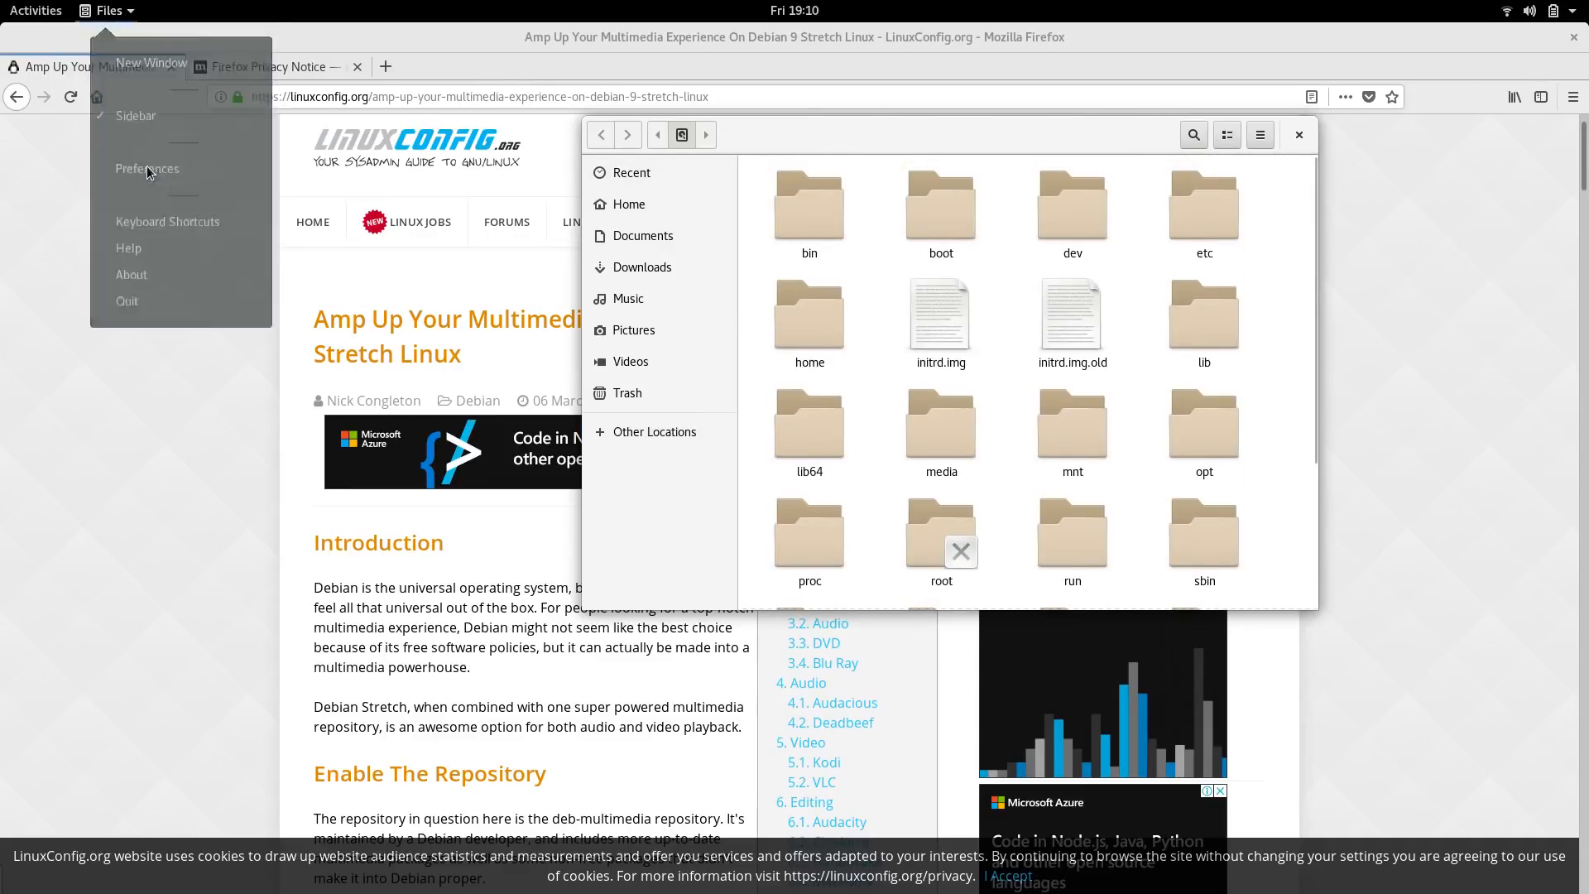
{"action": "left_click", "coordinate": [133, 168]}
{"action": "left_click", "coordinate": [788, 224]}
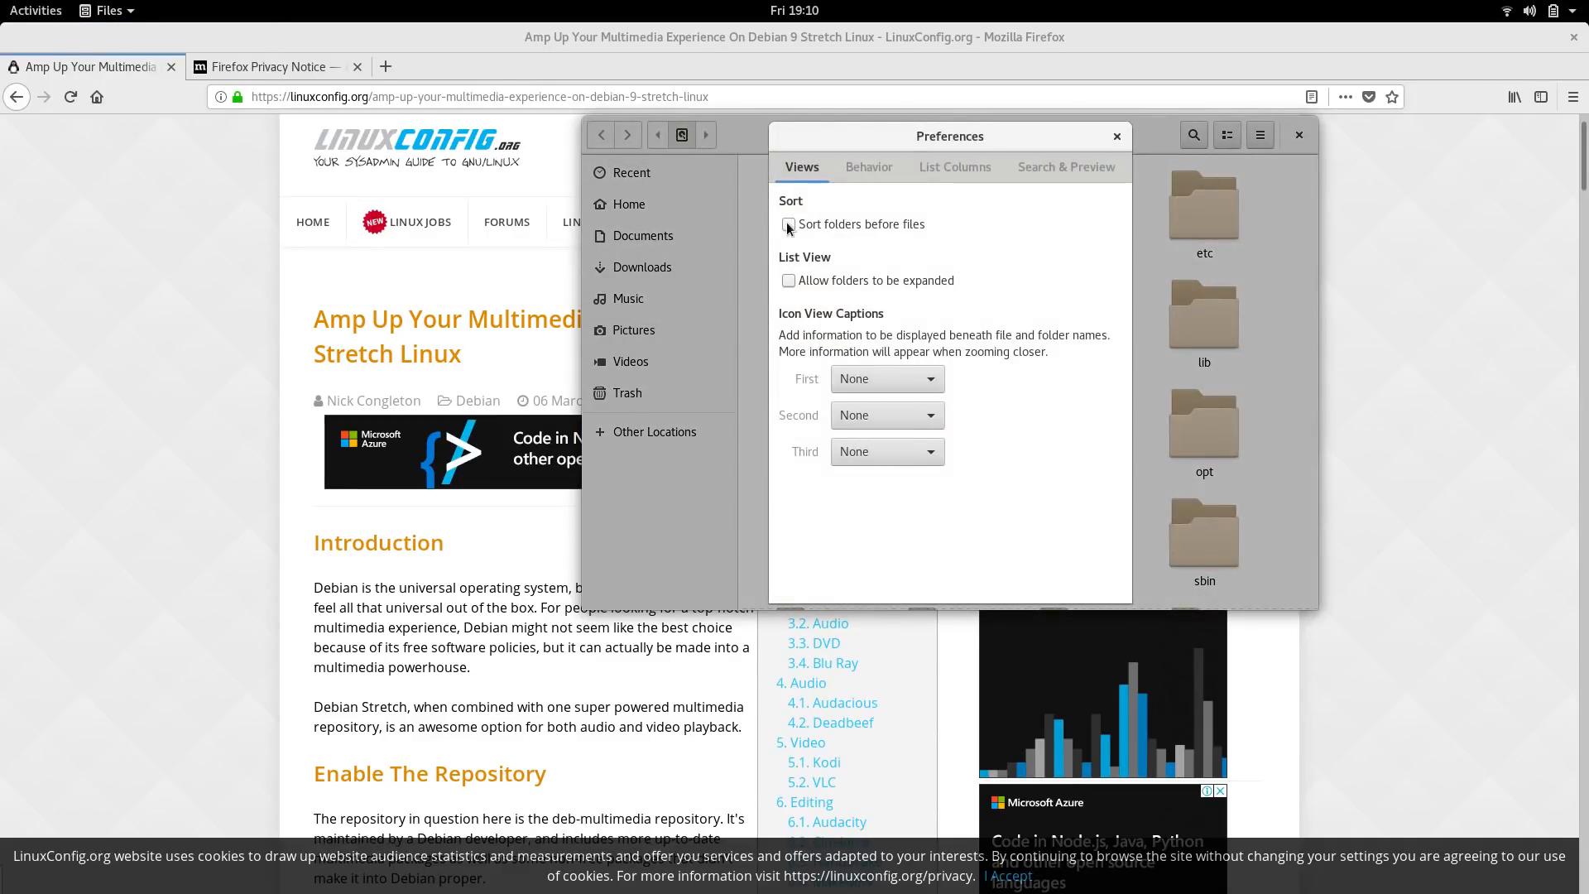
{"action": "left_click", "coordinate": [1116, 137]}
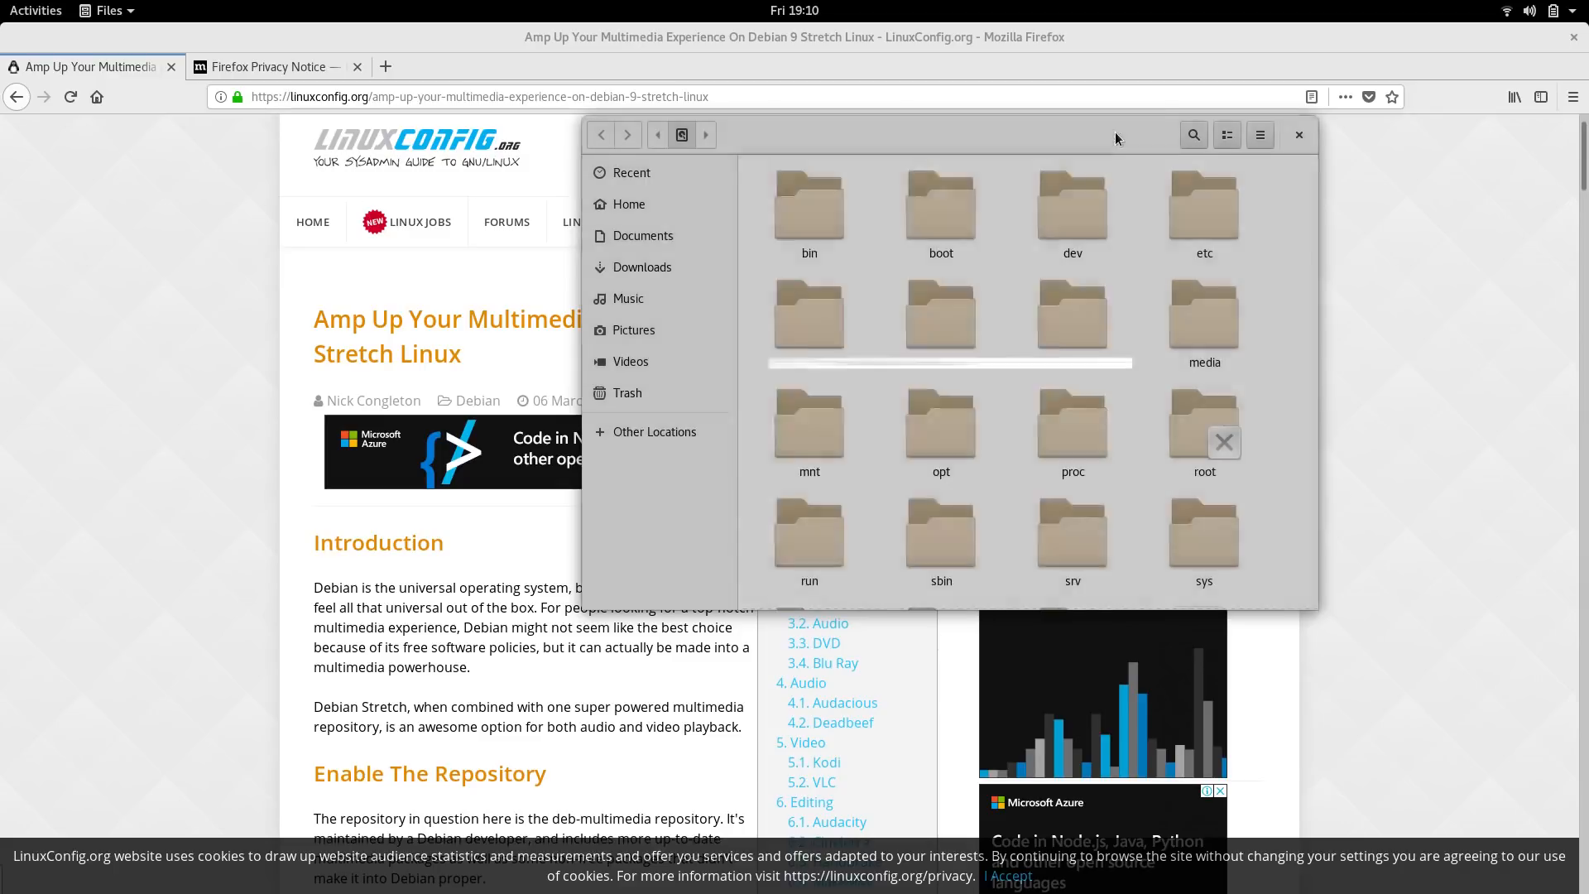
Navigate to /etc/apt and open sources.list in Software & Updates, then close that tool.
{"action": "scroll", "coordinate": [1046, 270], "scroll_direction": "down", "scroll_amount": 5}
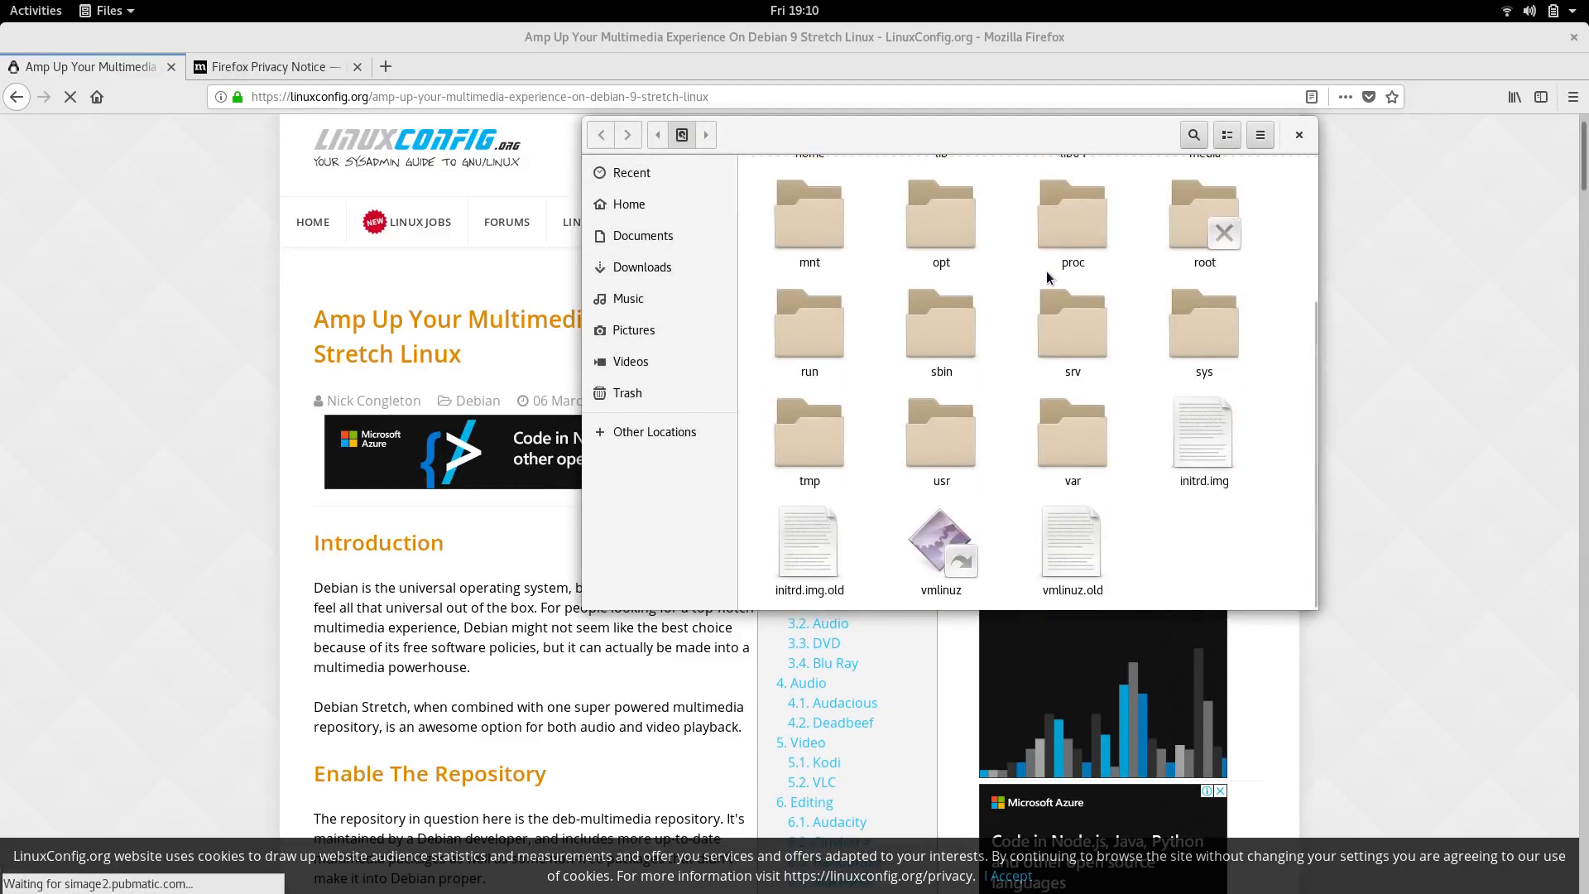
{"action": "scroll", "coordinate": [1159, 294], "scroll_direction": "up", "scroll_amount": 5}
{"action": "double_click", "coordinate": [1205, 205]}
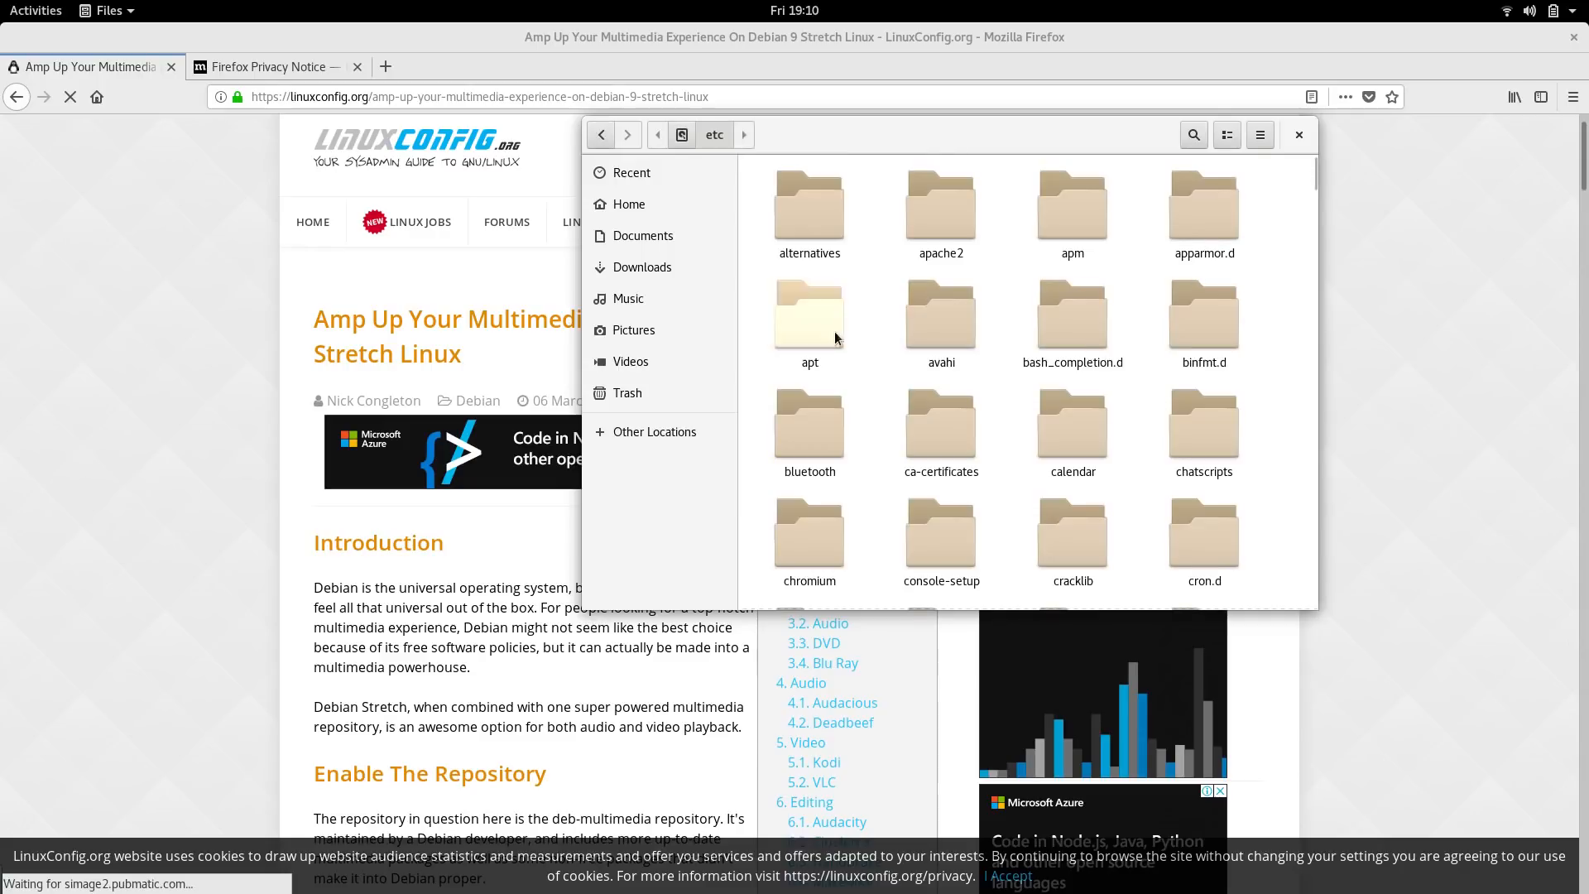
{"action": "double_click", "coordinate": [809, 327]}
{"action": "left_click", "coordinate": [939, 329]}
{"action": "double_click", "coordinate": [939, 330]}
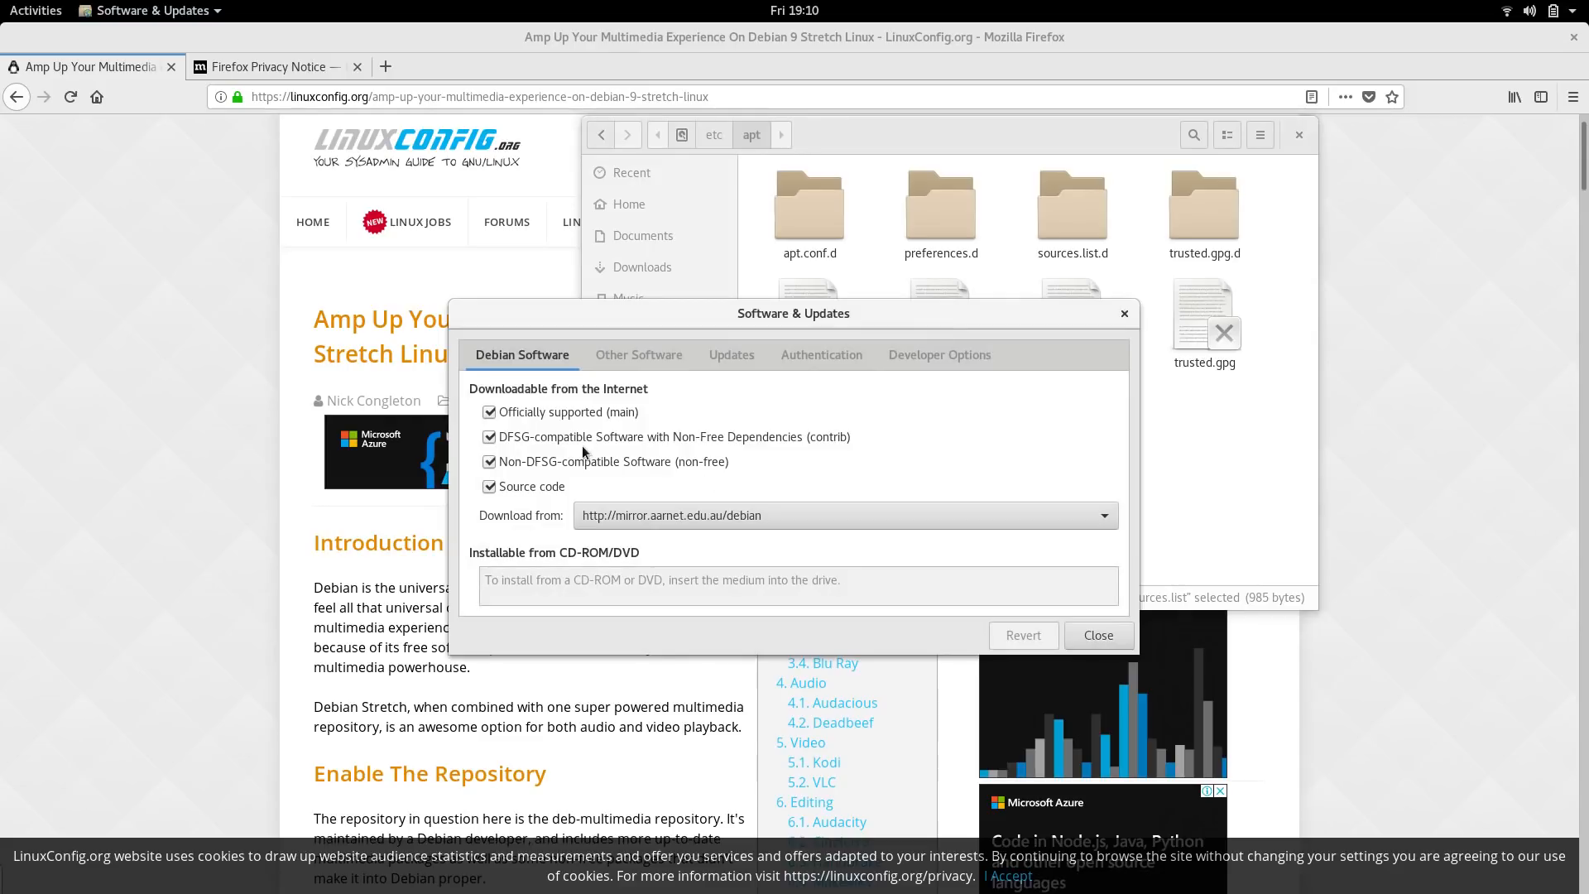
{"action": "left_click", "coordinate": [1084, 634]}
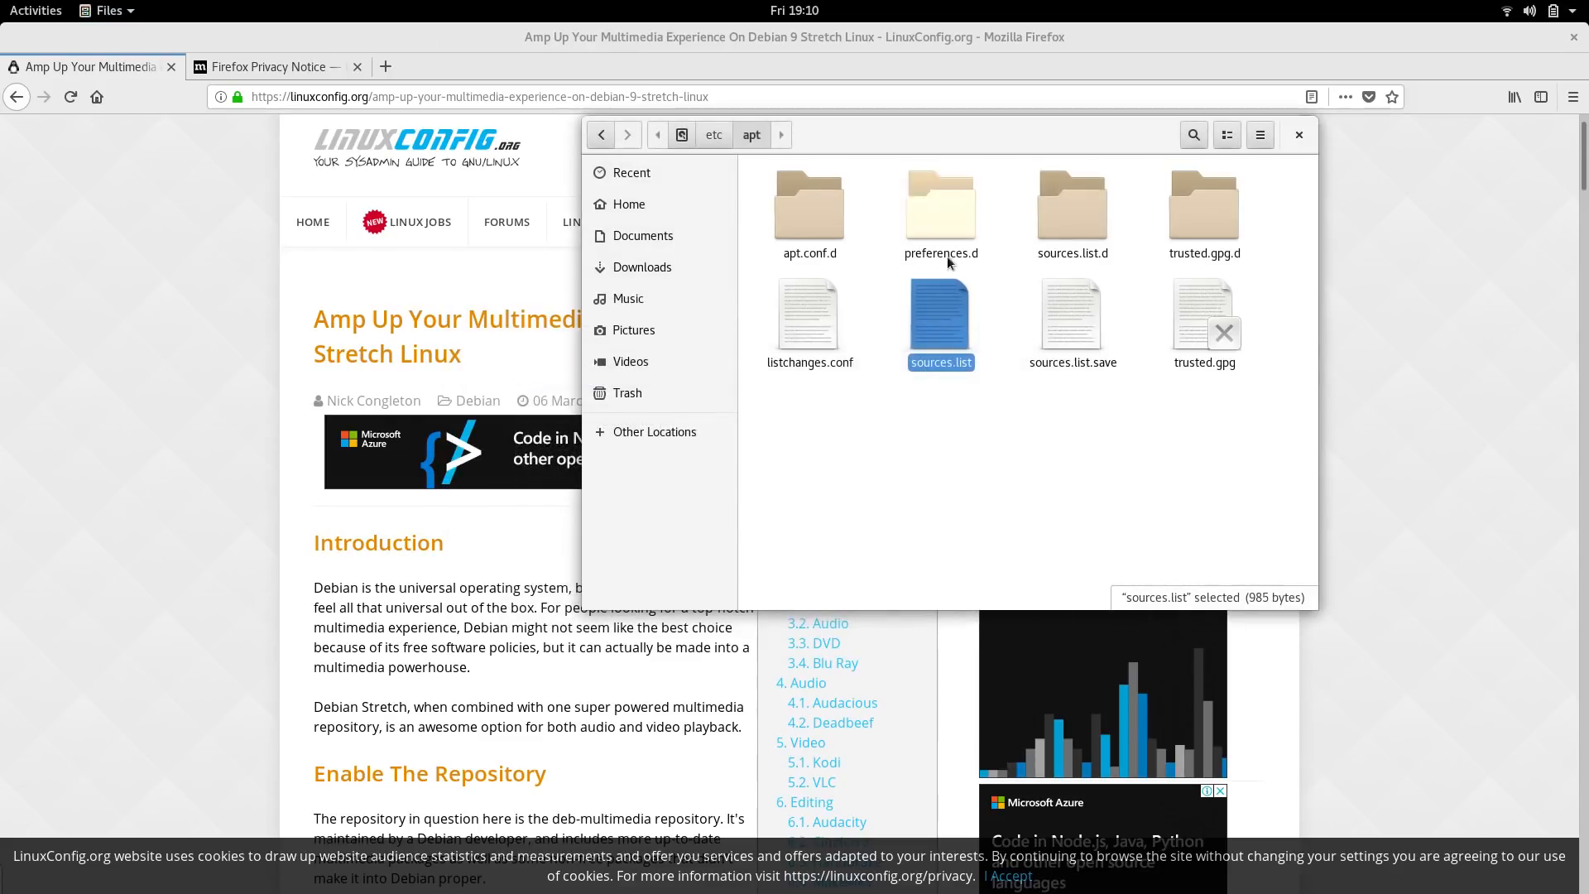
{"action": "right_click", "coordinate": [931, 335]}
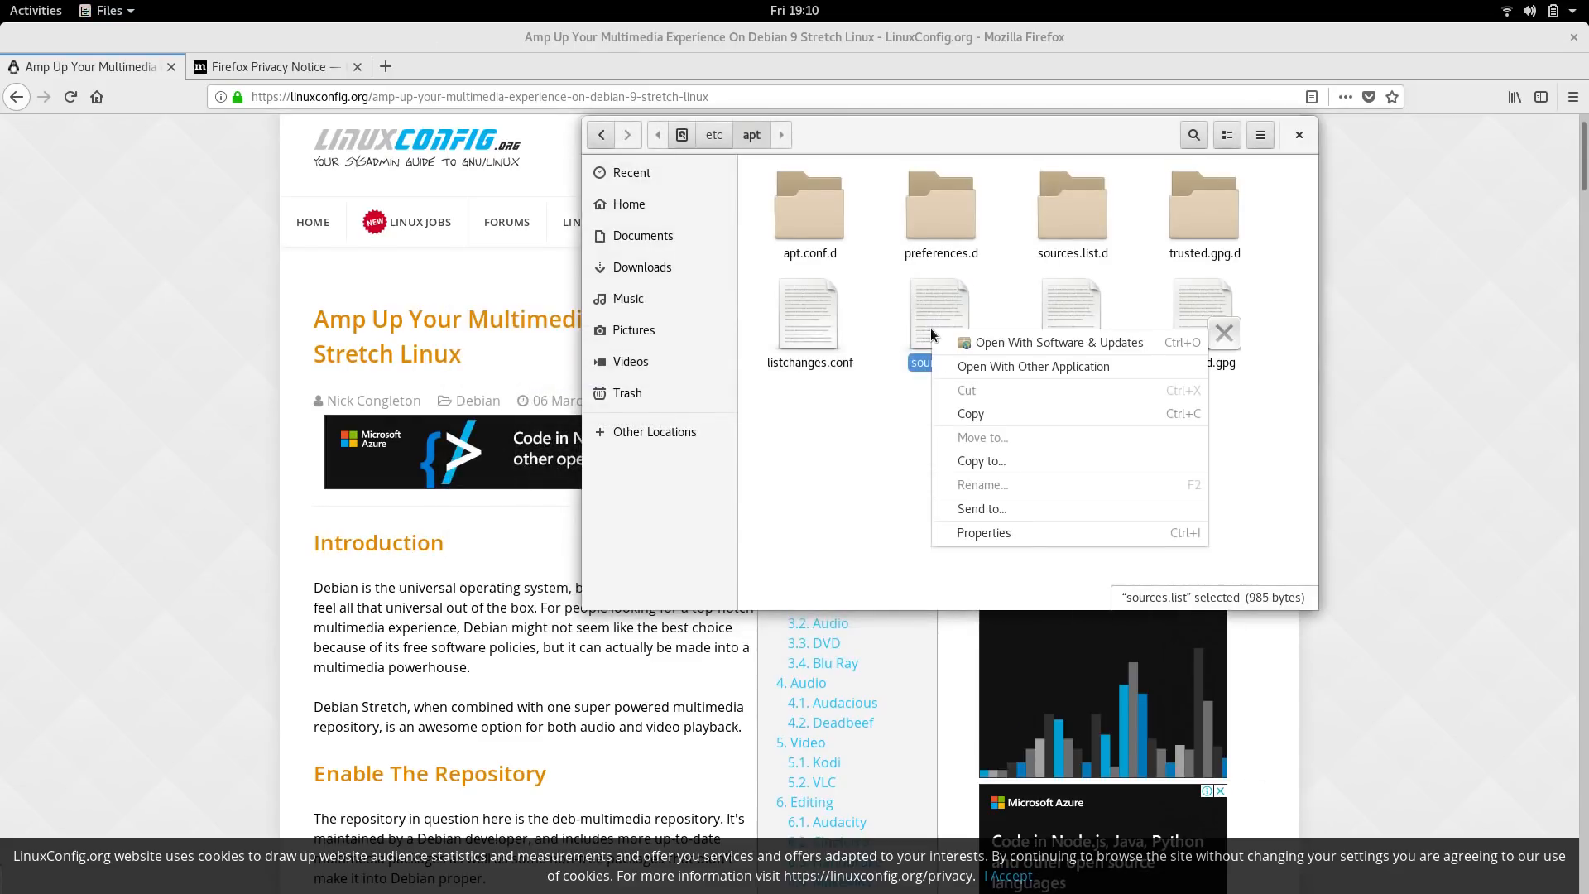
Open sources.list read-only in Text Editor via Open With Other Application.
{"action": "left_click", "coordinate": [975, 367]}
{"action": "left_click", "coordinate": [955, 503]}
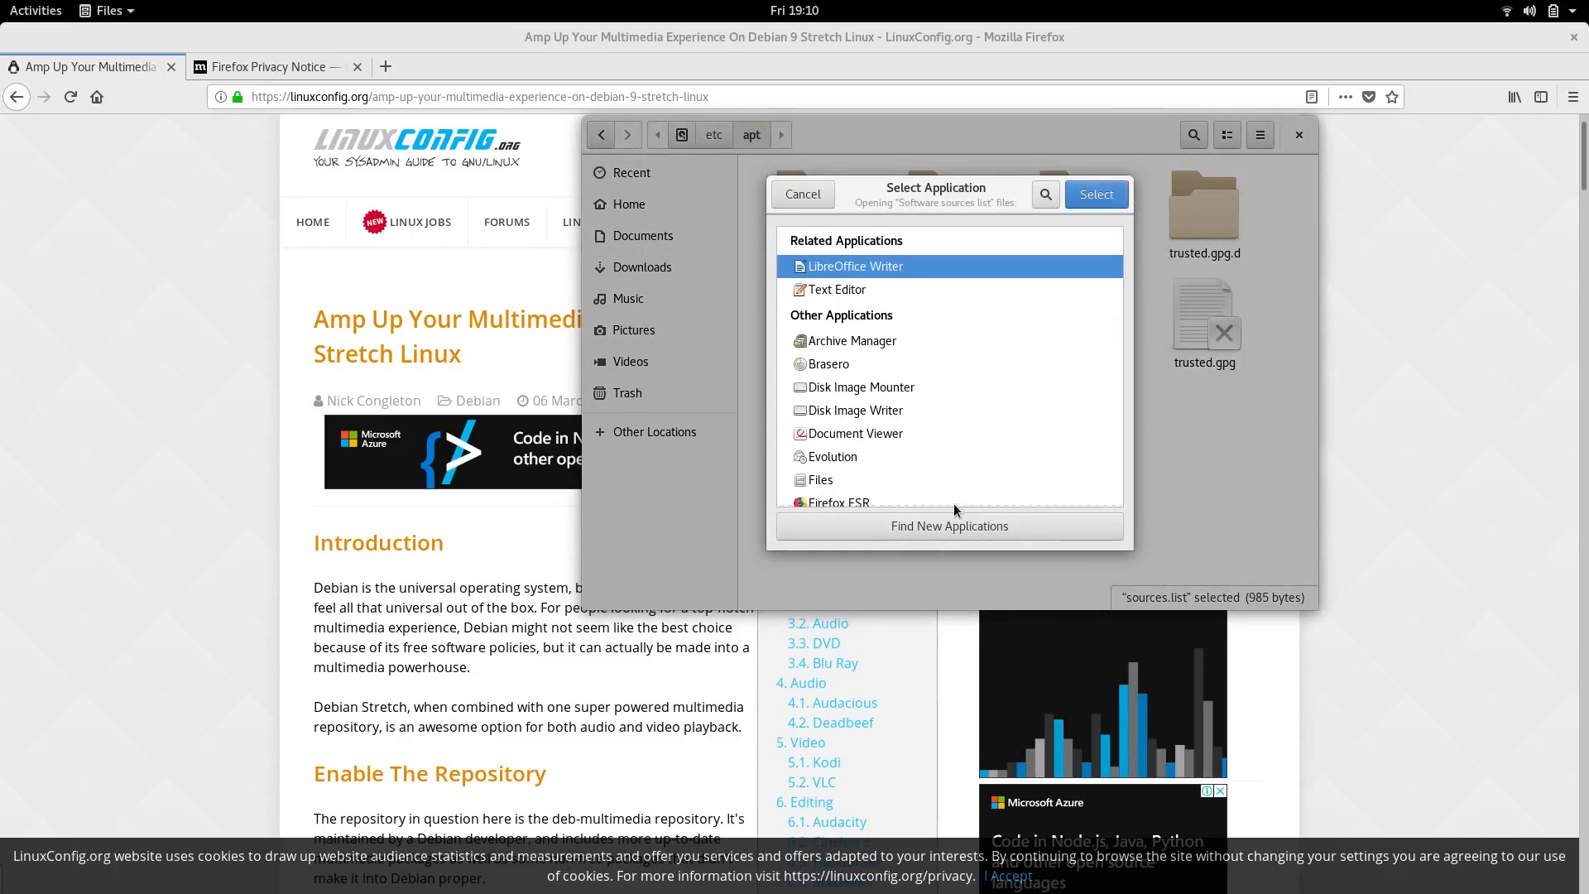
{"action": "left_click", "coordinate": [845, 292]}
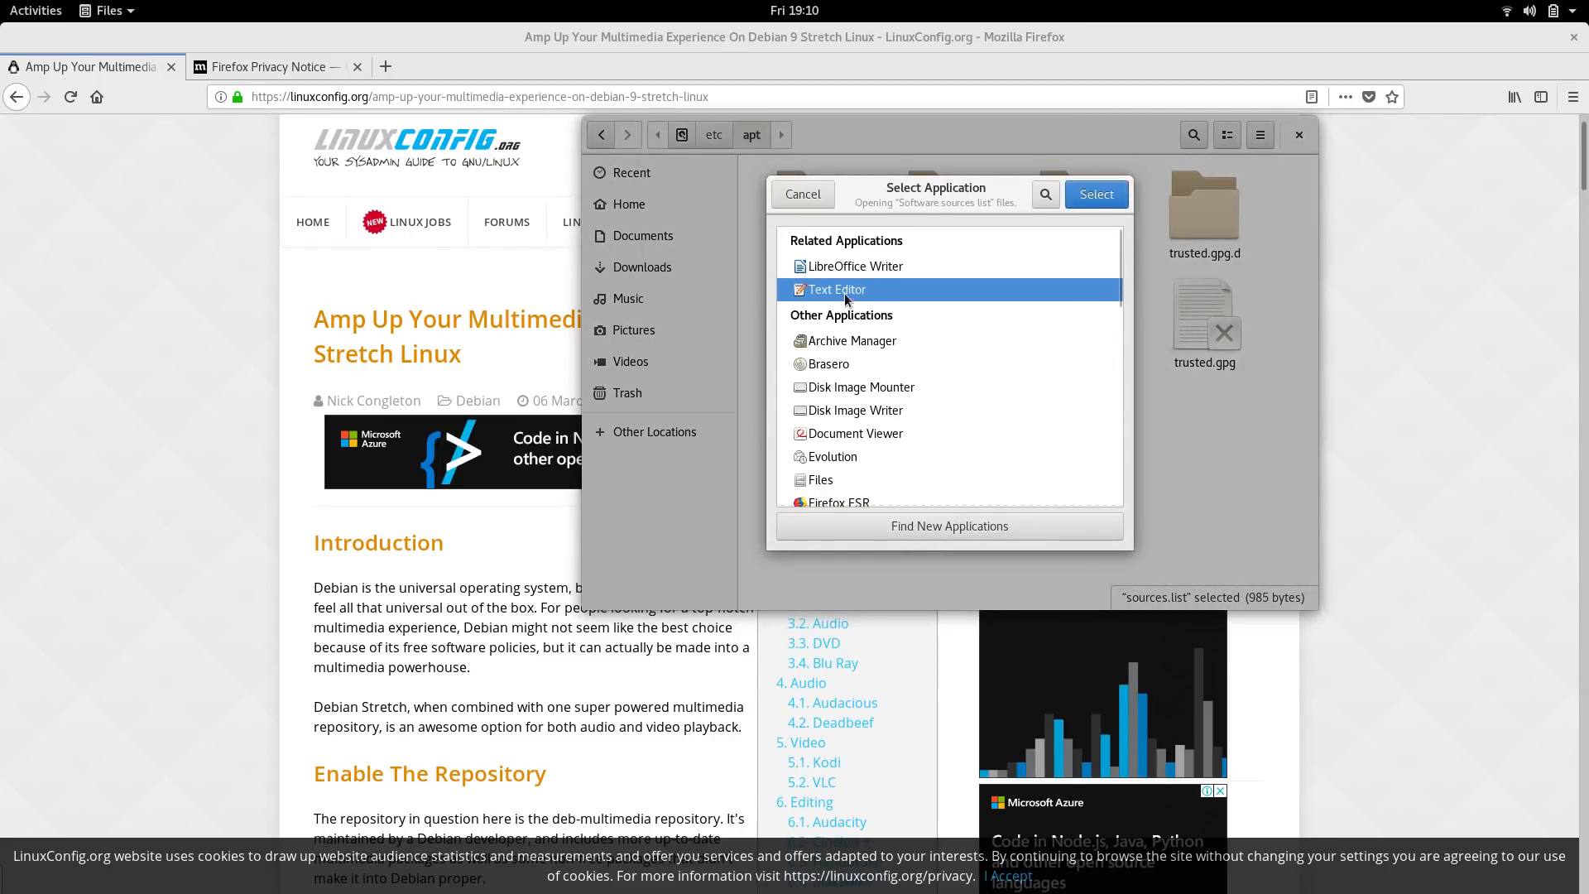
{"action": "left_click", "coordinate": [1096, 194]}
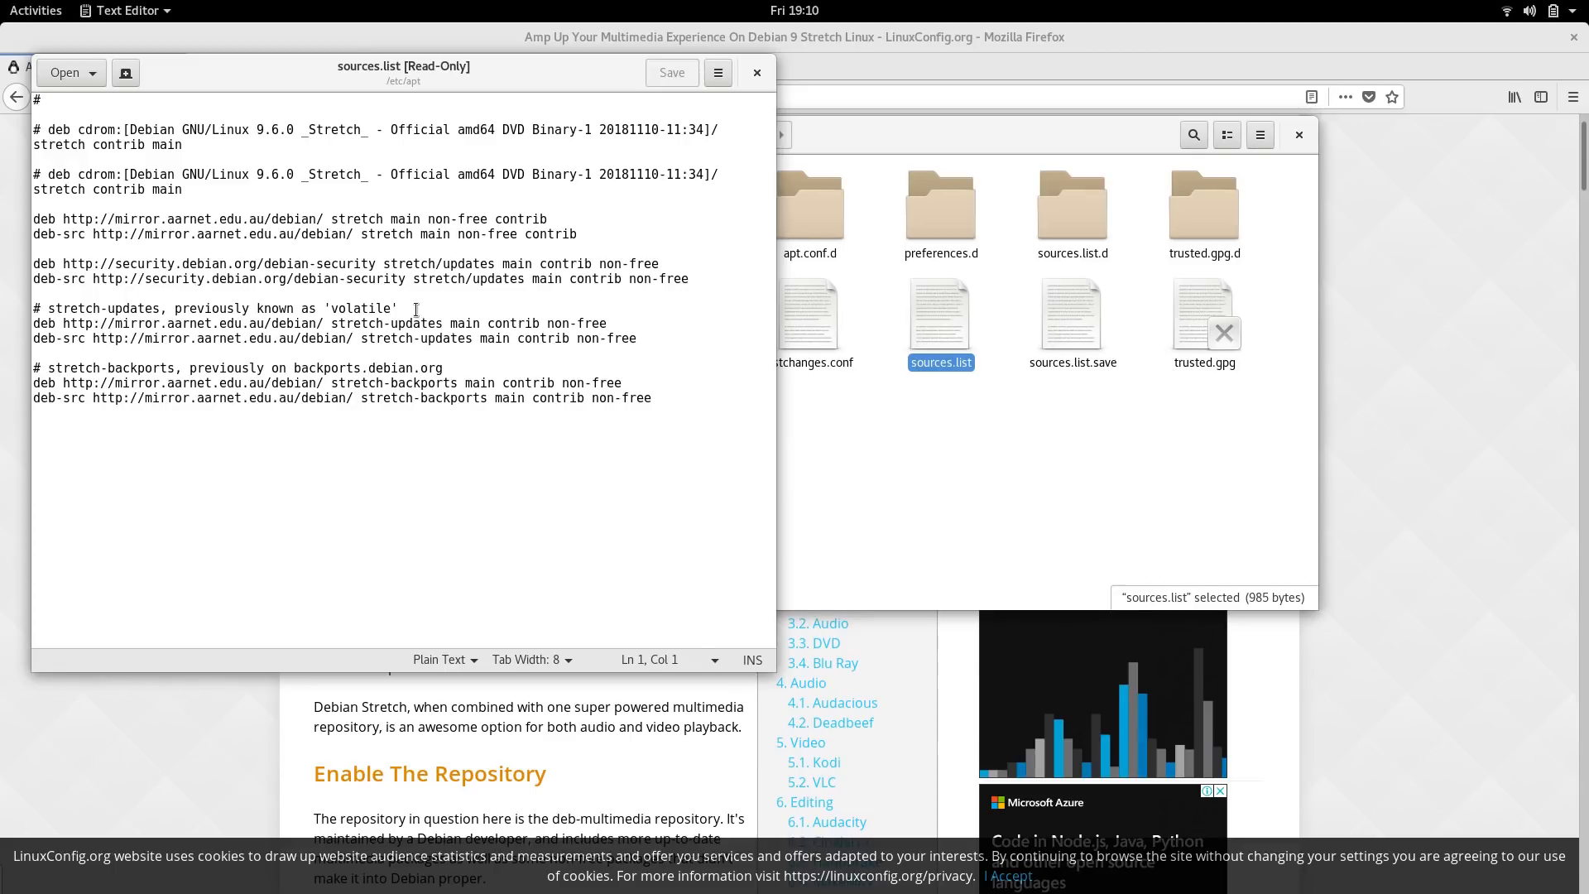
{"action": "key", "text": "super"}
Launch Synaptic, check the stretch-backports entries under Repositories > Other Software, then close Synaptic.
{"action": "type", "text": "syn"}
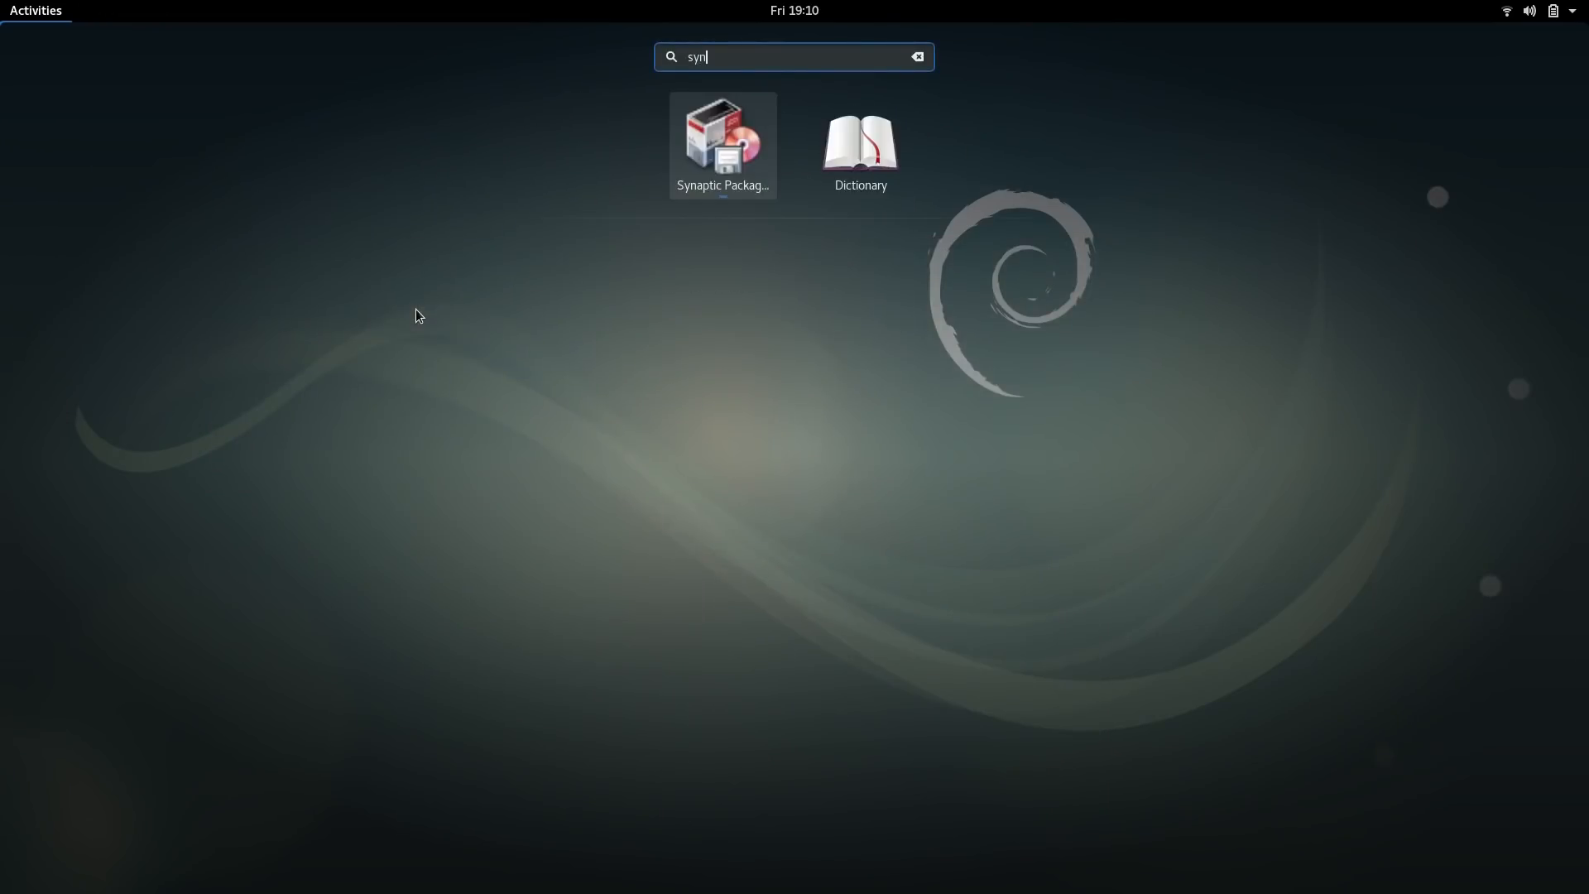
{"action": "key", "text": "Return"}
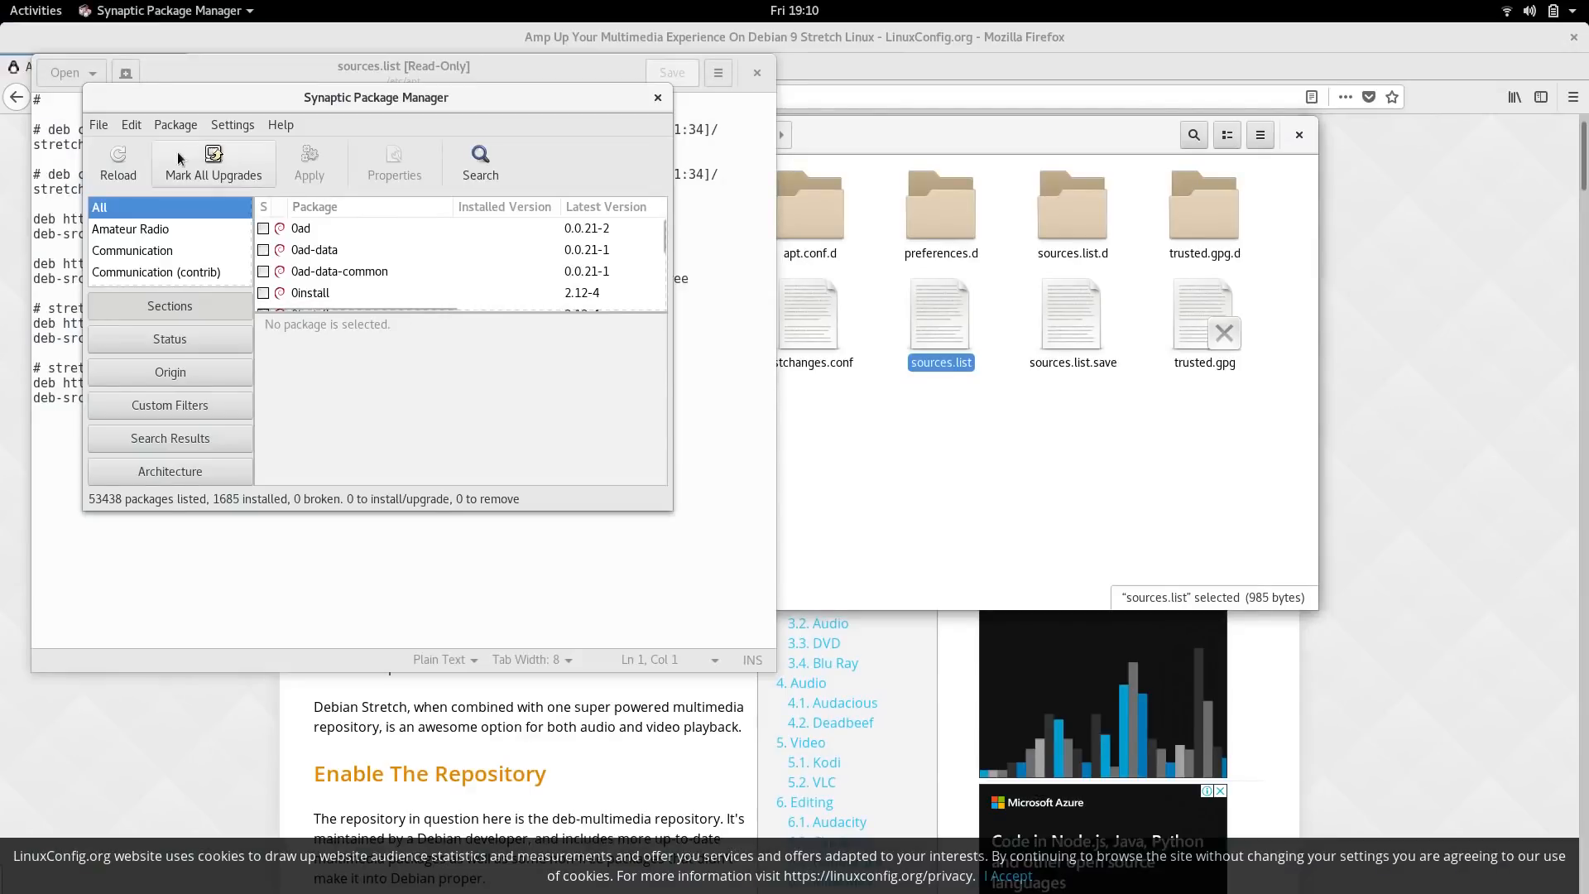
{"action": "left_click", "coordinate": [230, 125]}
{"action": "left_click", "coordinate": [256, 172]}
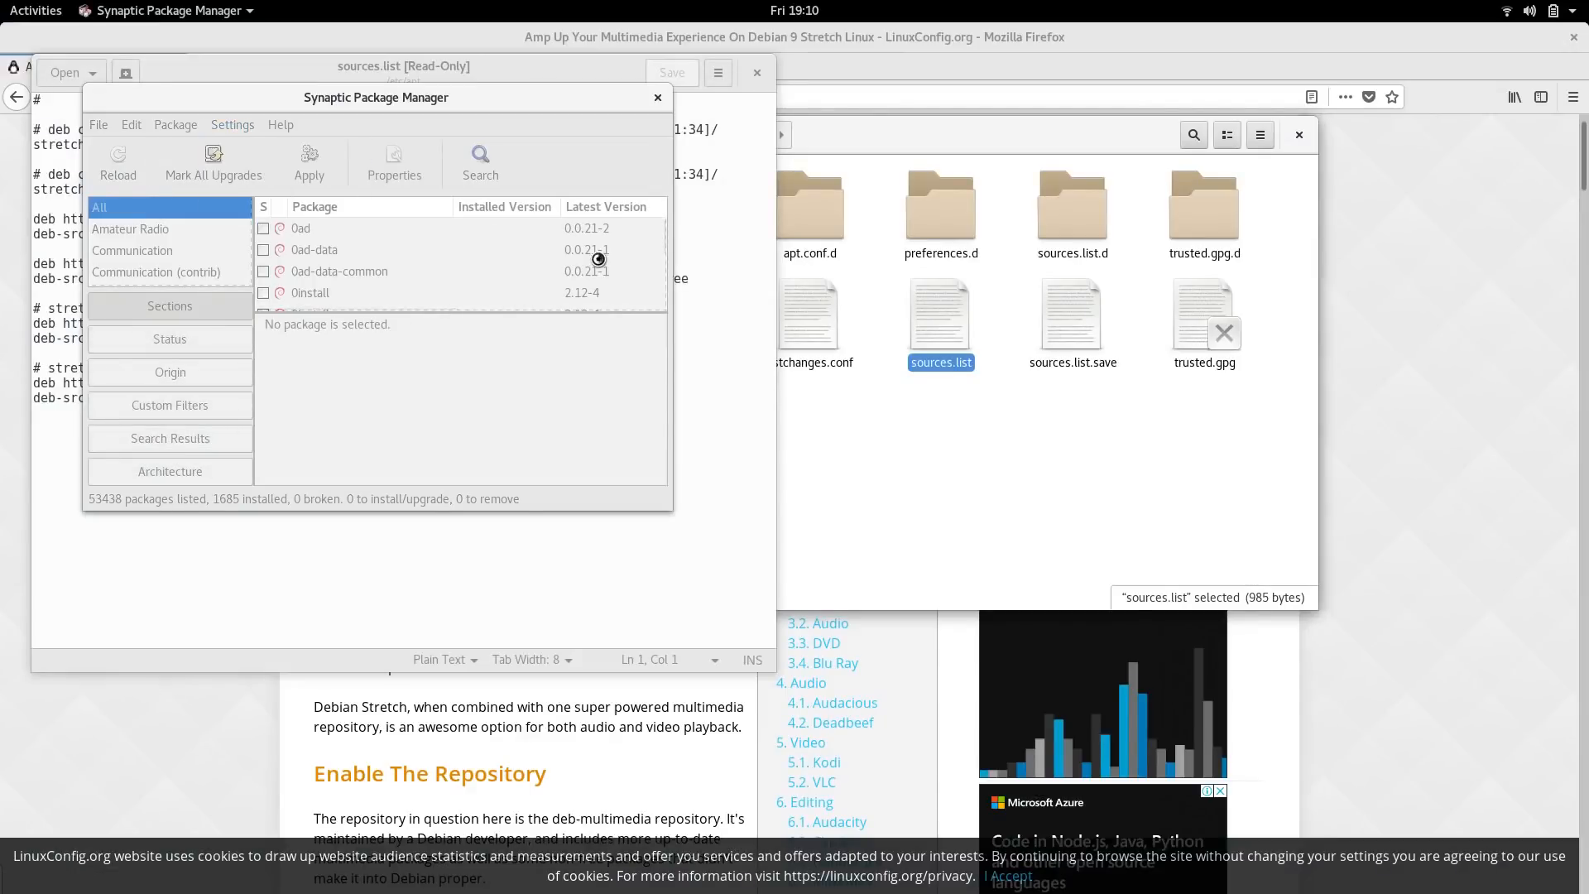
{"action": "left_click", "coordinate": [631, 356]}
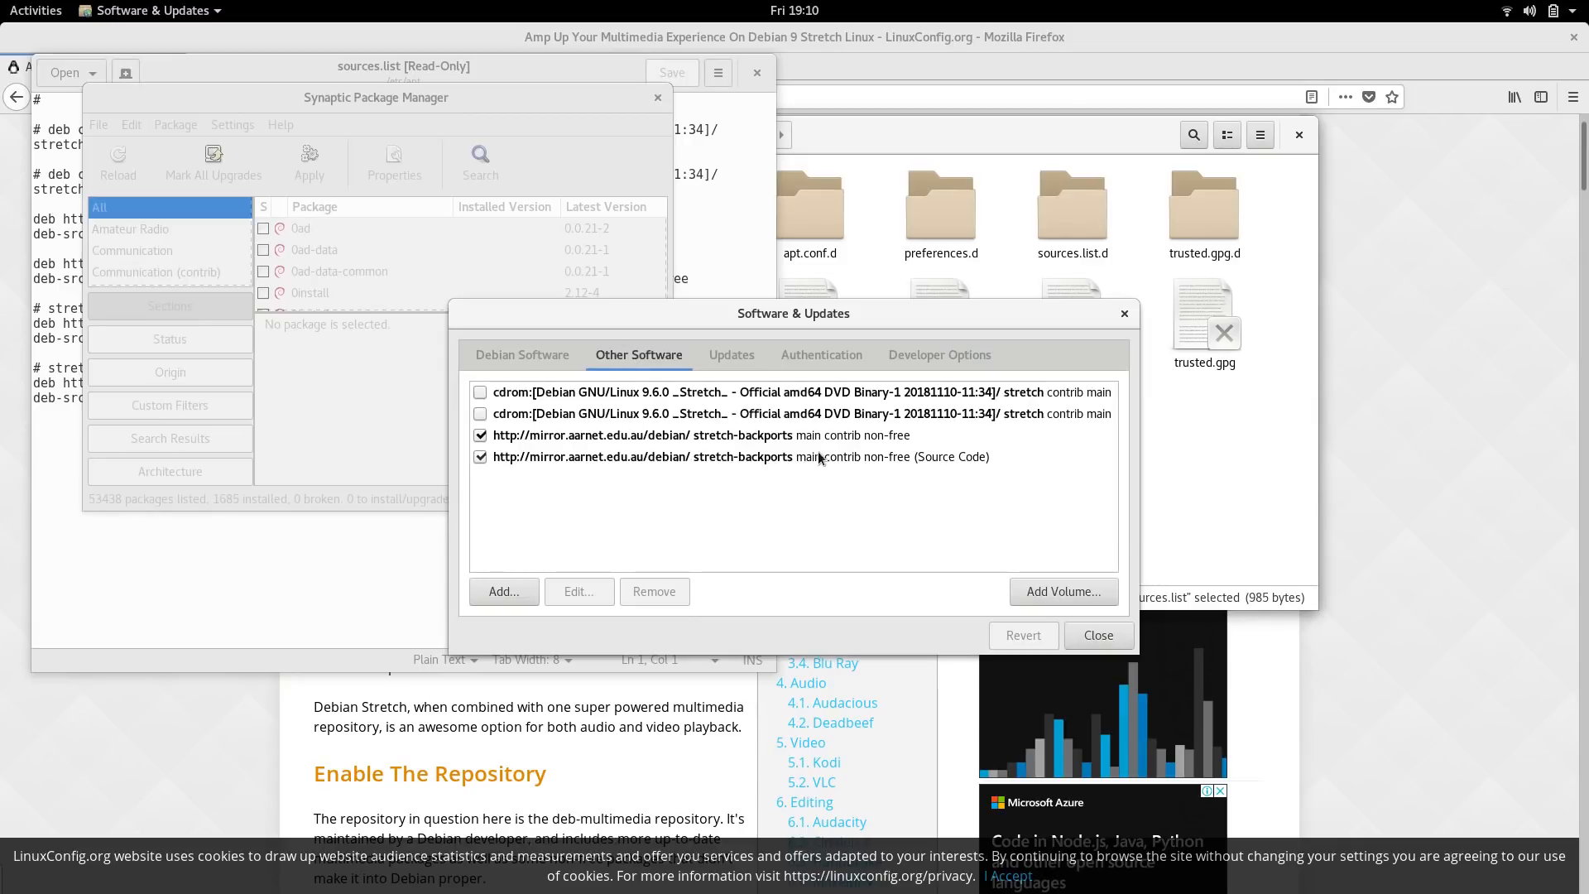
{"action": "left_click", "coordinate": [1098, 634]}
{"action": "left_click", "coordinate": [658, 97]}
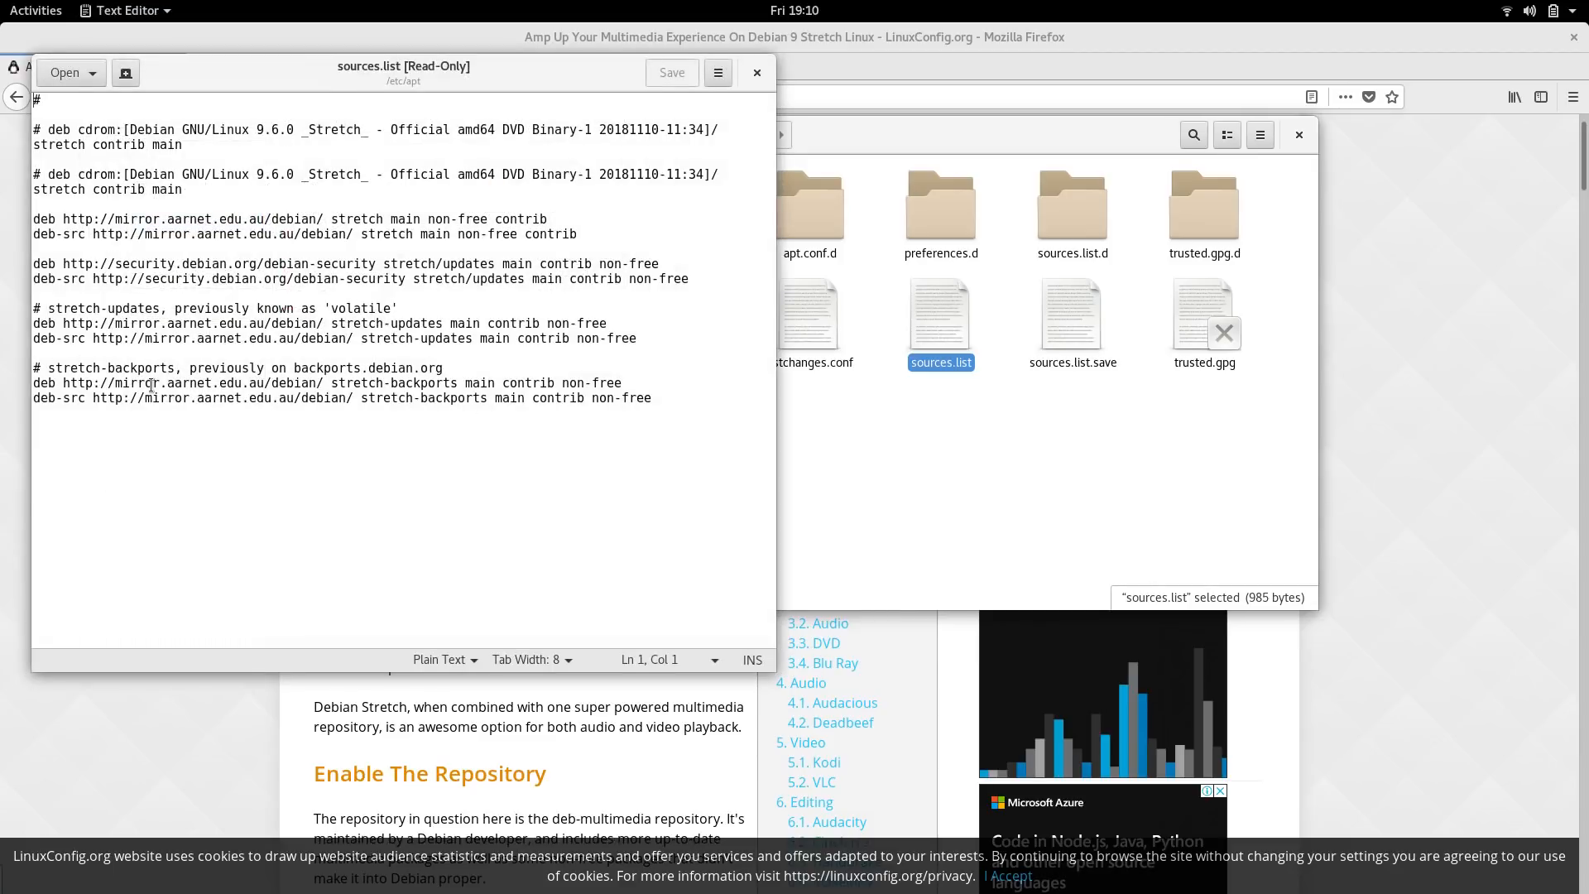
Close Text Editor, copy the article's GStreamer plugins apt install command, and open a Terminal.
{"action": "left_click", "coordinate": [757, 73]}
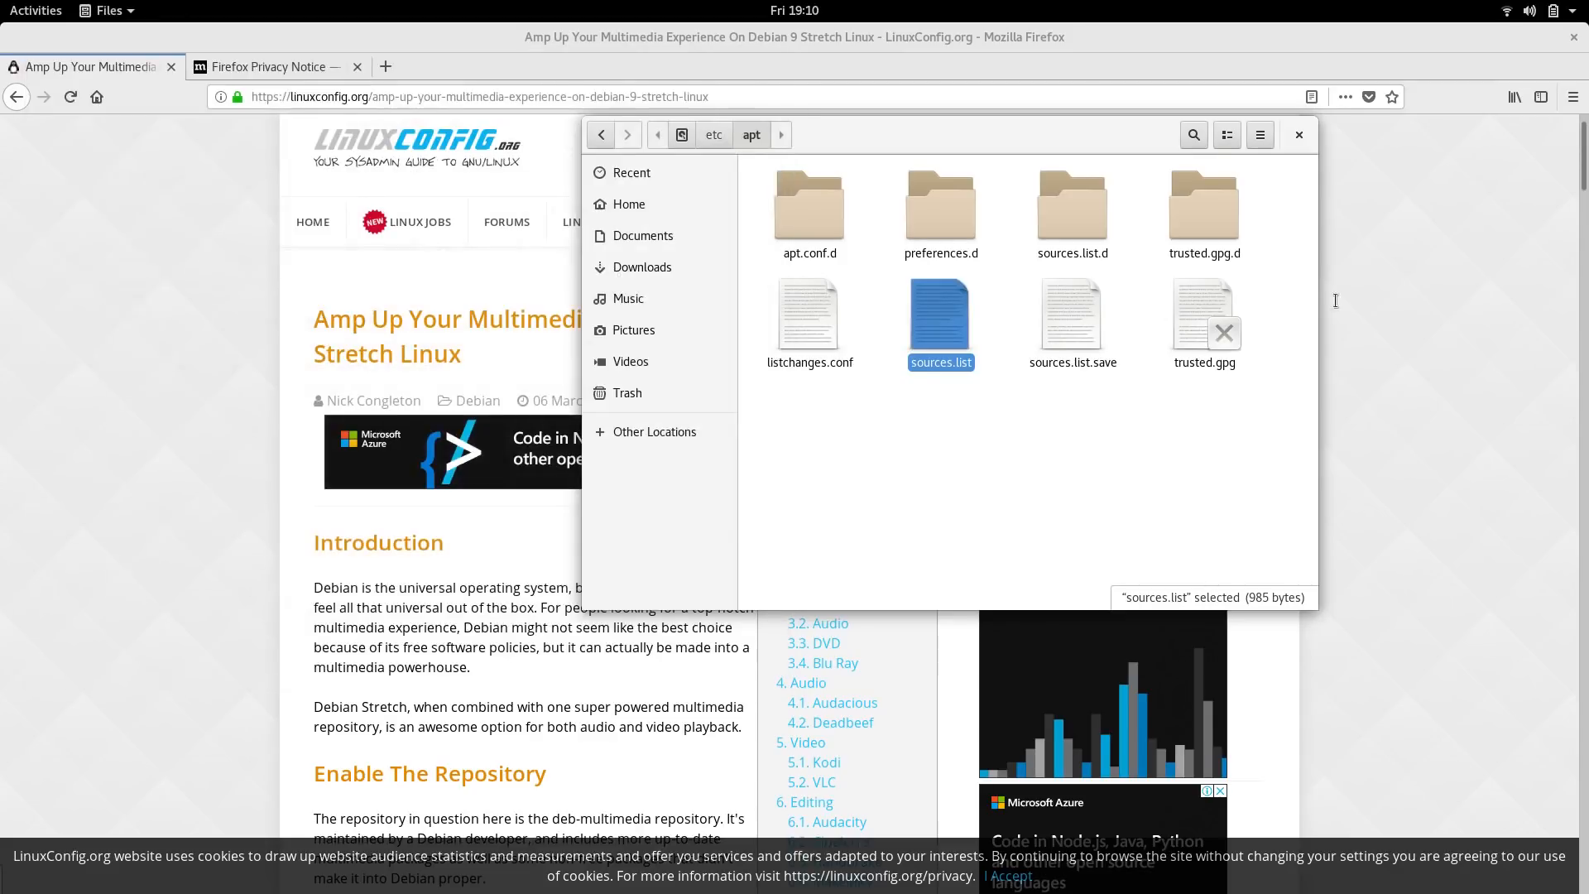
{"action": "scroll", "coordinate": [604, 571], "scroll_direction": "down", "scroll_amount": 8}
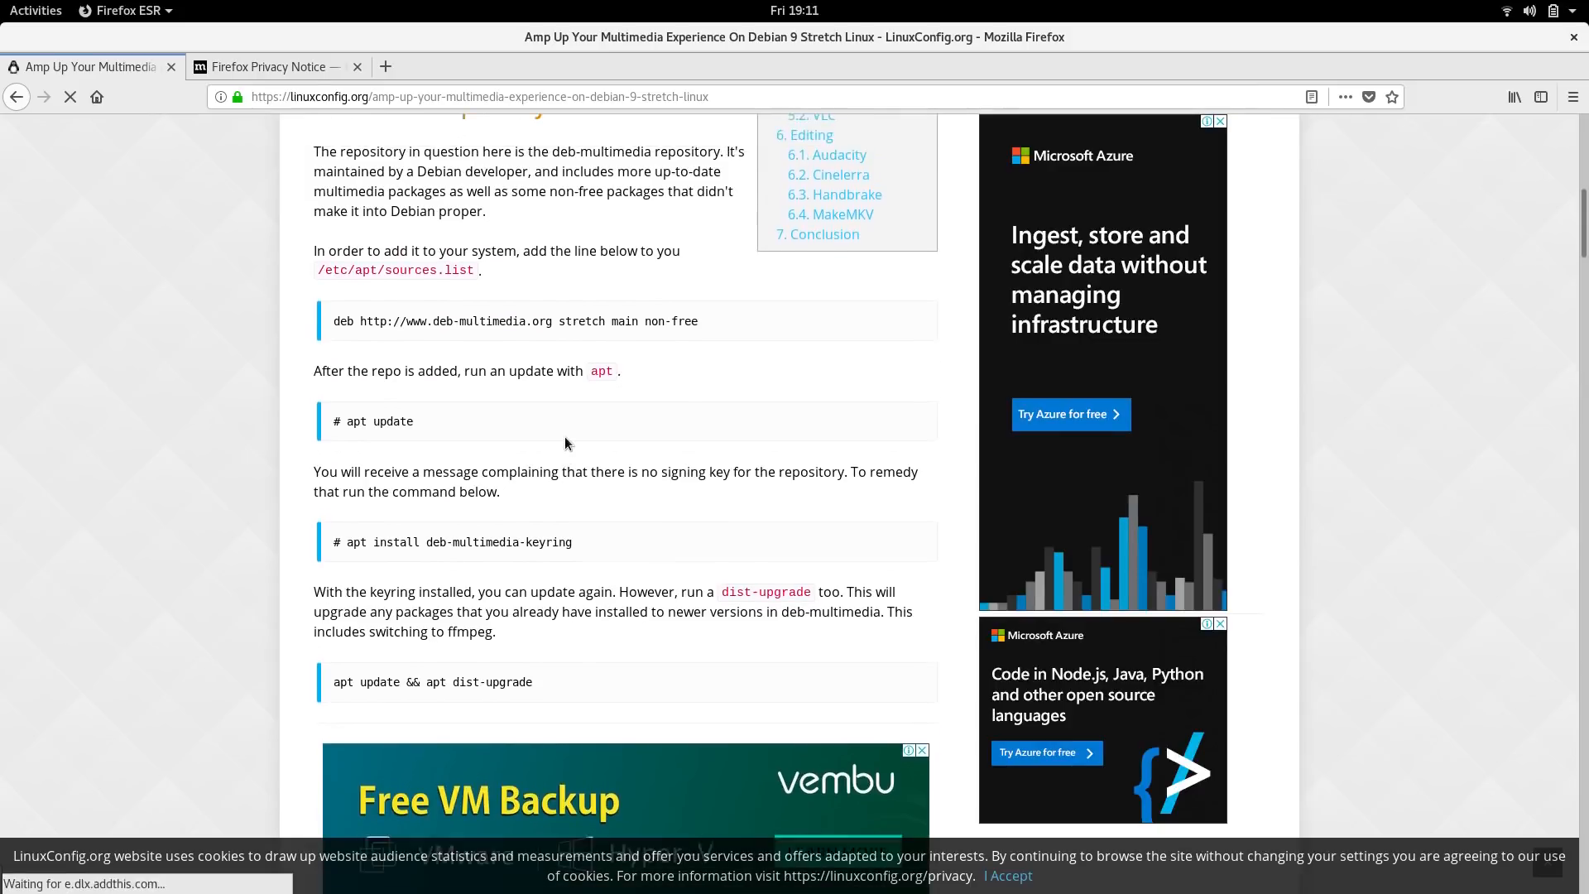
{"action": "scroll", "coordinate": [565, 435], "scroll_direction": "down", "scroll_amount": 8}
{"action": "scroll", "coordinate": [565, 437], "scroll_direction": "down", "scroll_amount": 2}
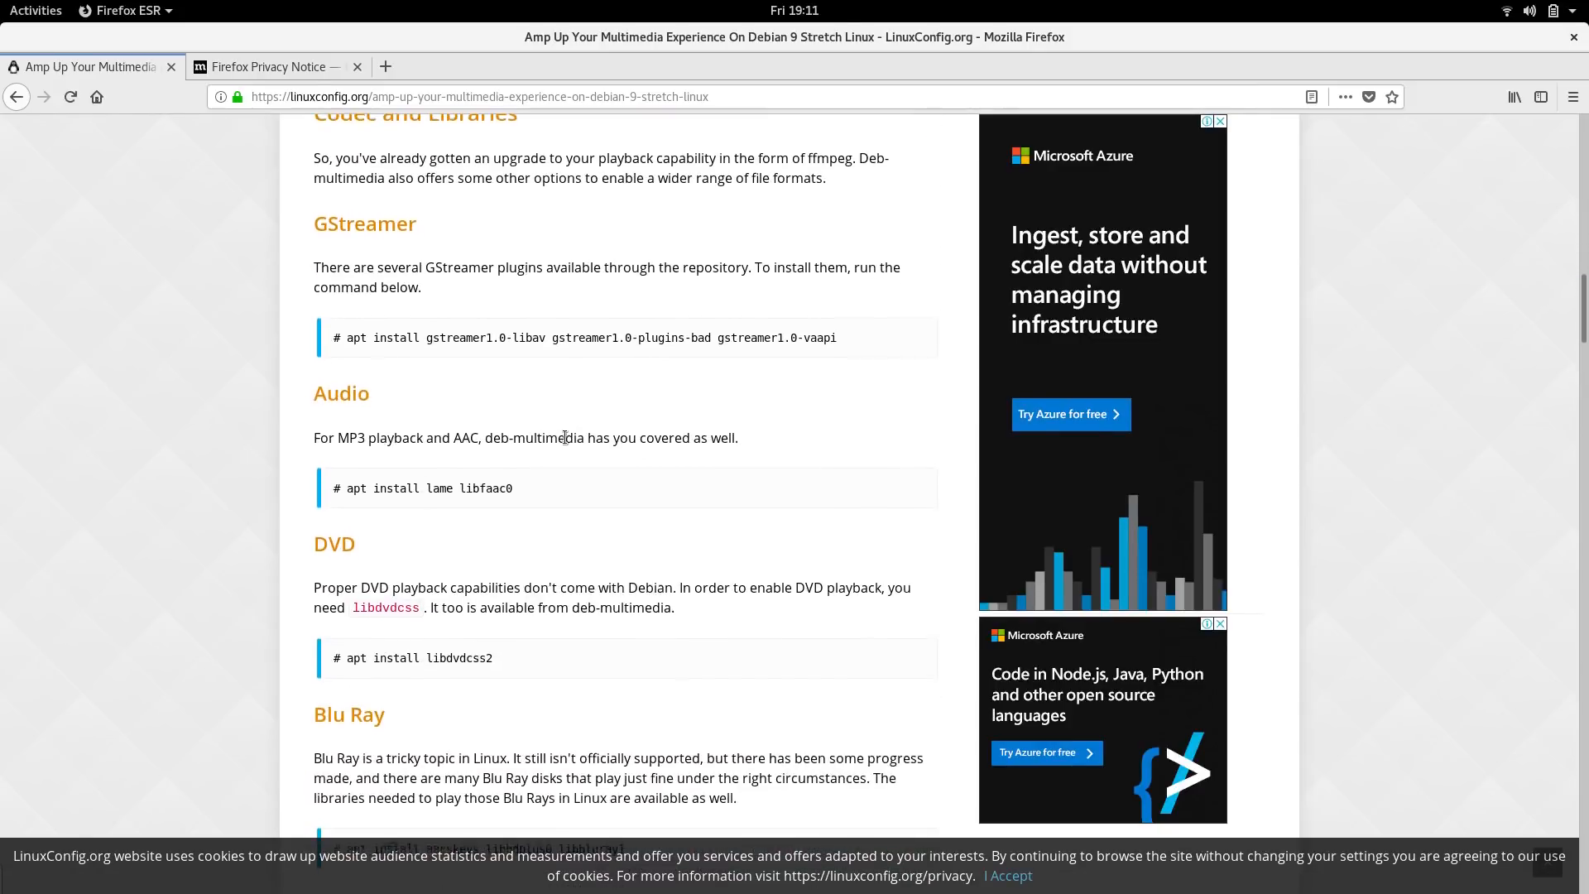
{"action": "scroll", "coordinate": [485, 301], "scroll_direction": "up", "scroll_amount": 1}
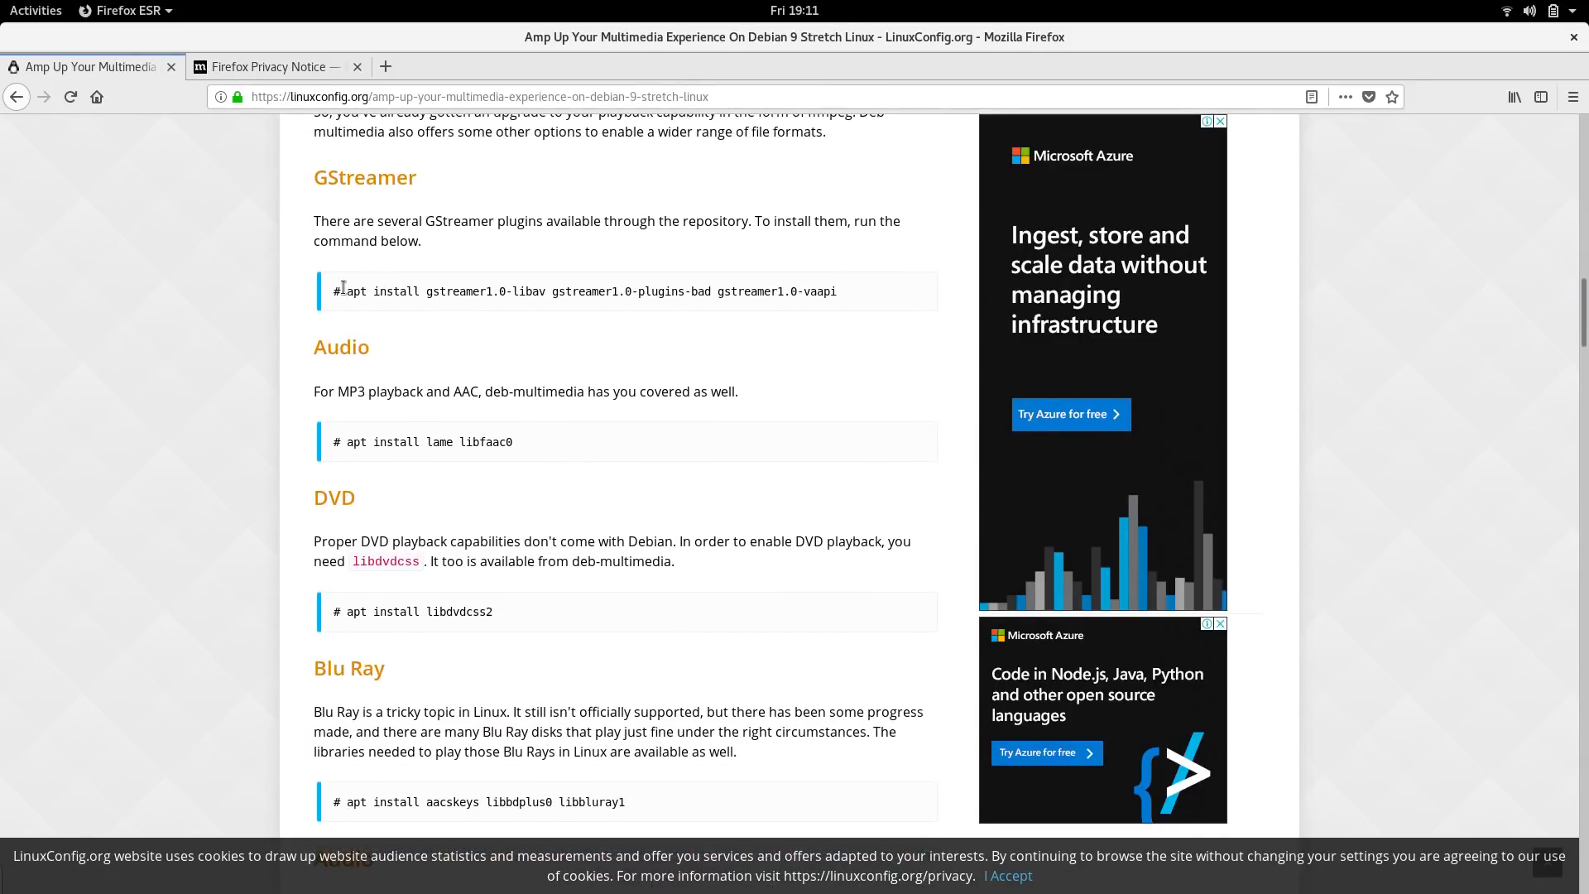
{"action": "left_click_drag", "start_coordinate": [346, 290], "coordinate": [900, 296]}
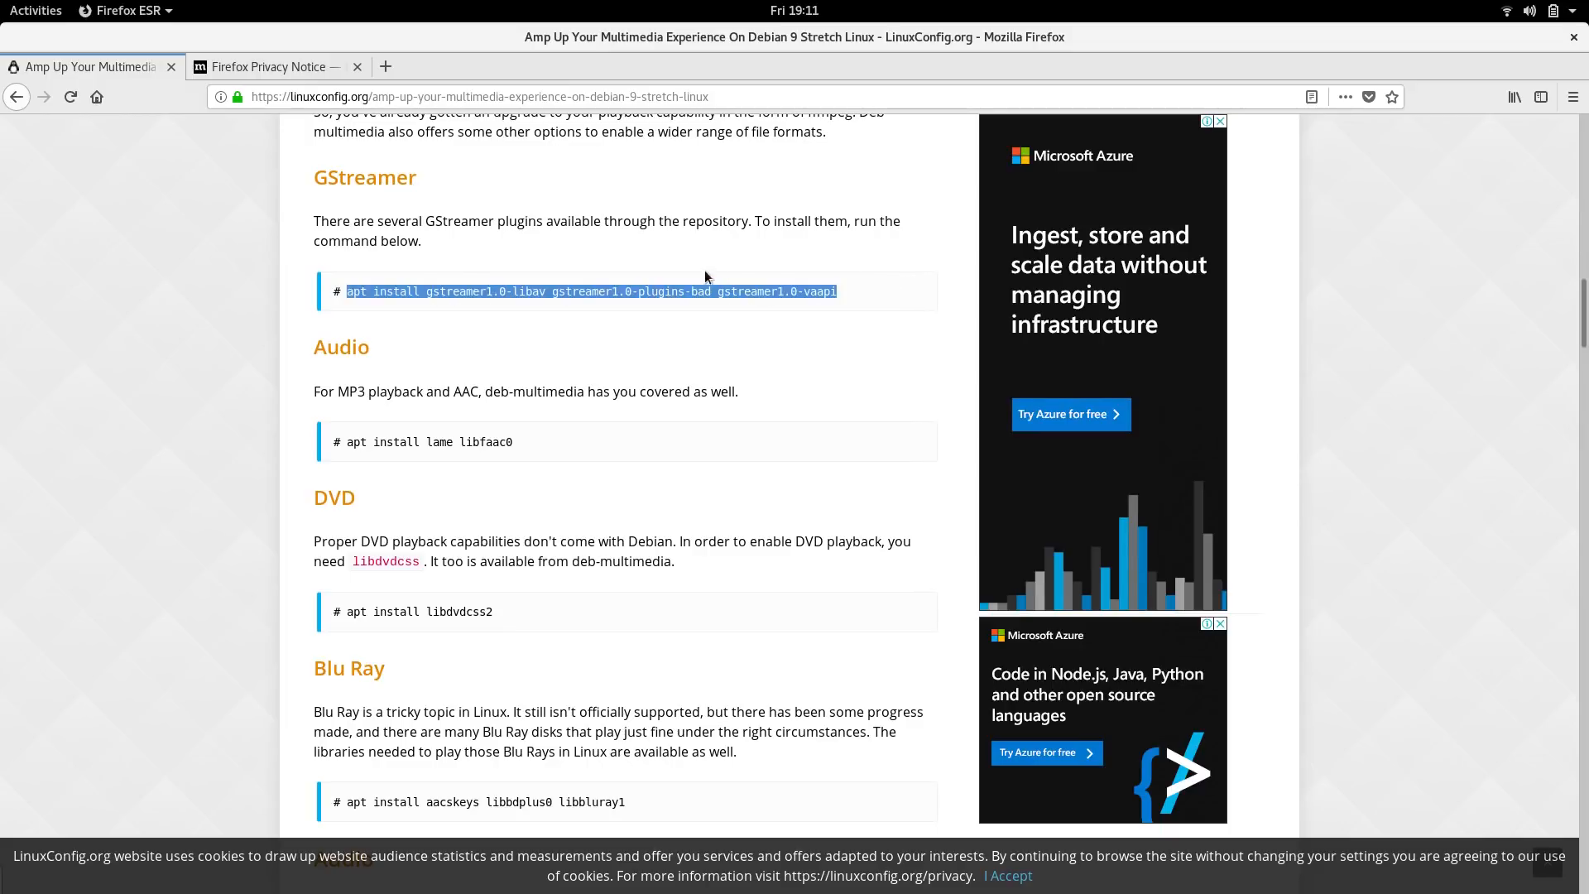
{"action": "right_click", "coordinate": [680, 287]}
{"action": "left_click", "coordinate": [695, 303]}
{"action": "left_click", "coordinate": [21, 13]}
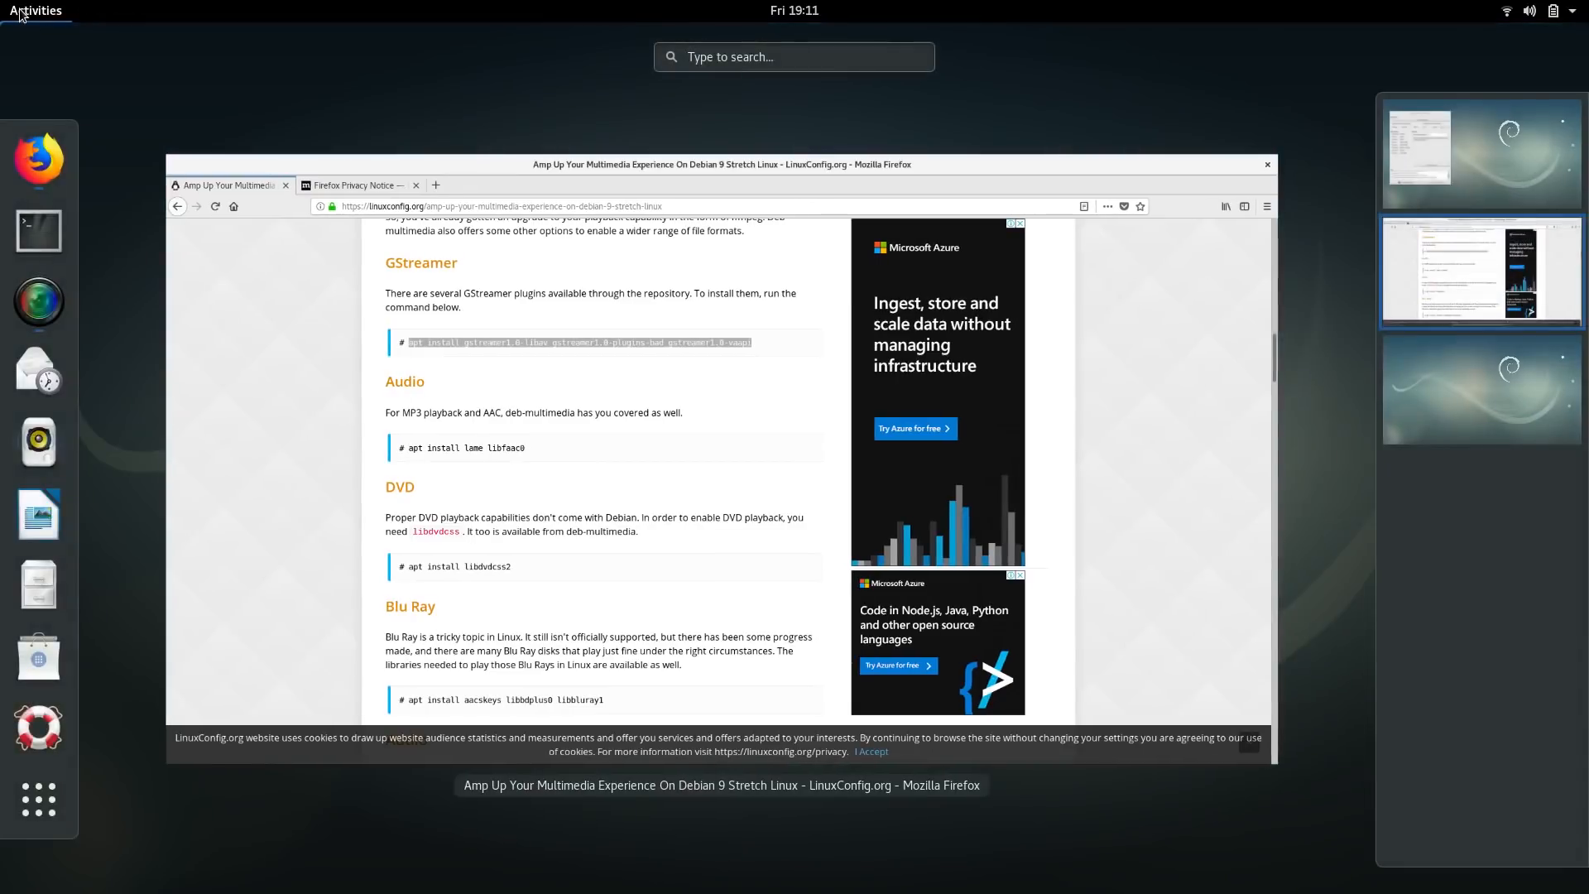
{"action": "left_click", "coordinate": [38, 230]}
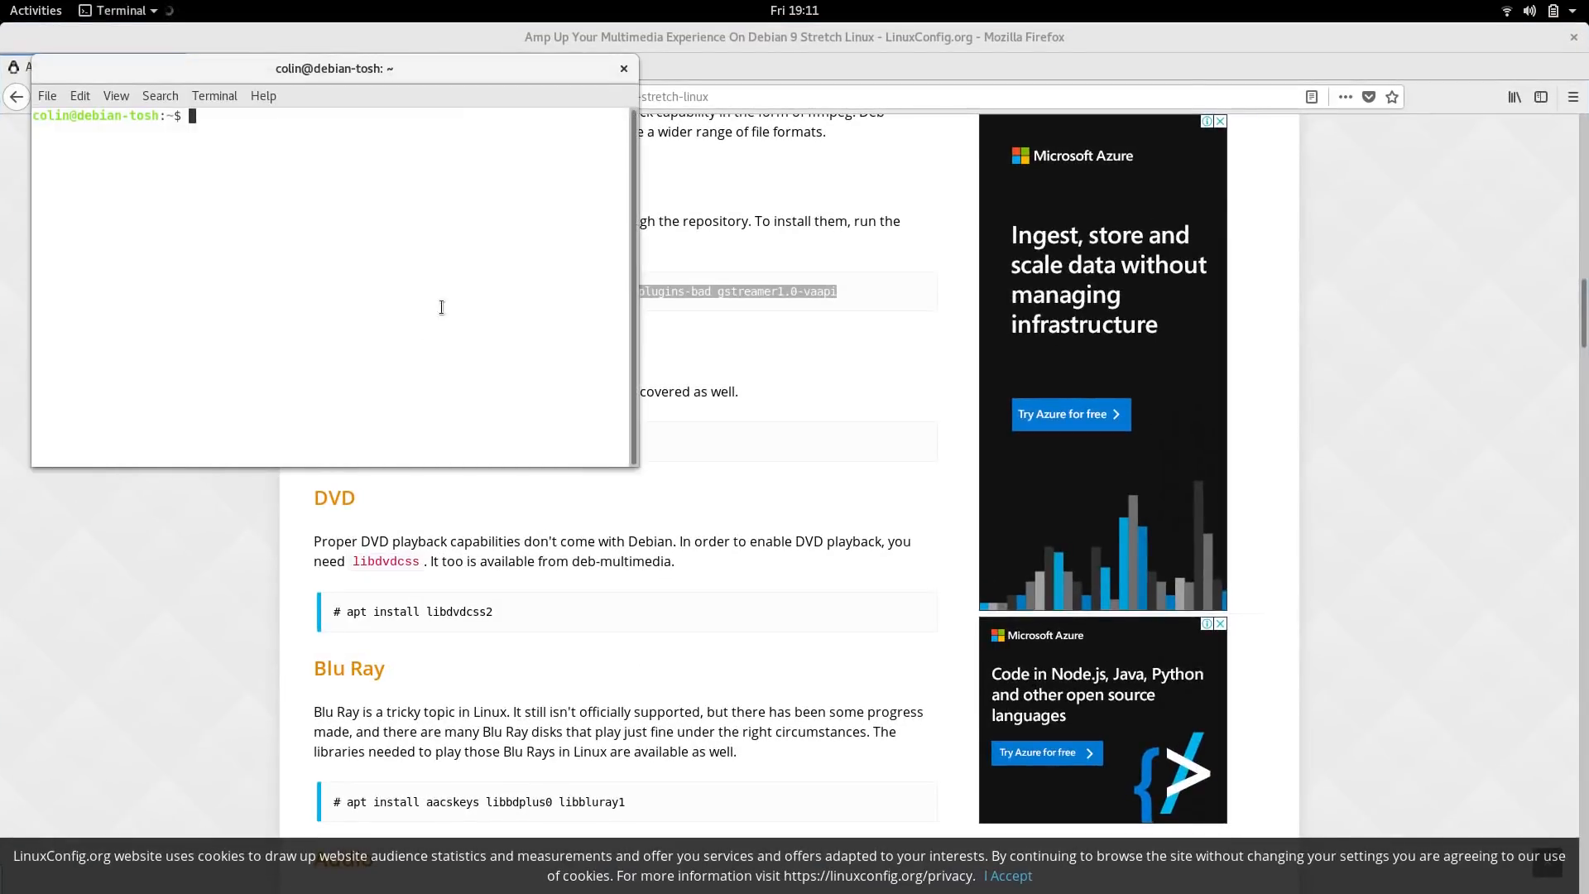
Paste the GStreamer install command, prefix it with sudo, enter the password and confirm with y.
{"action": "right_click", "coordinate": [222, 122]}
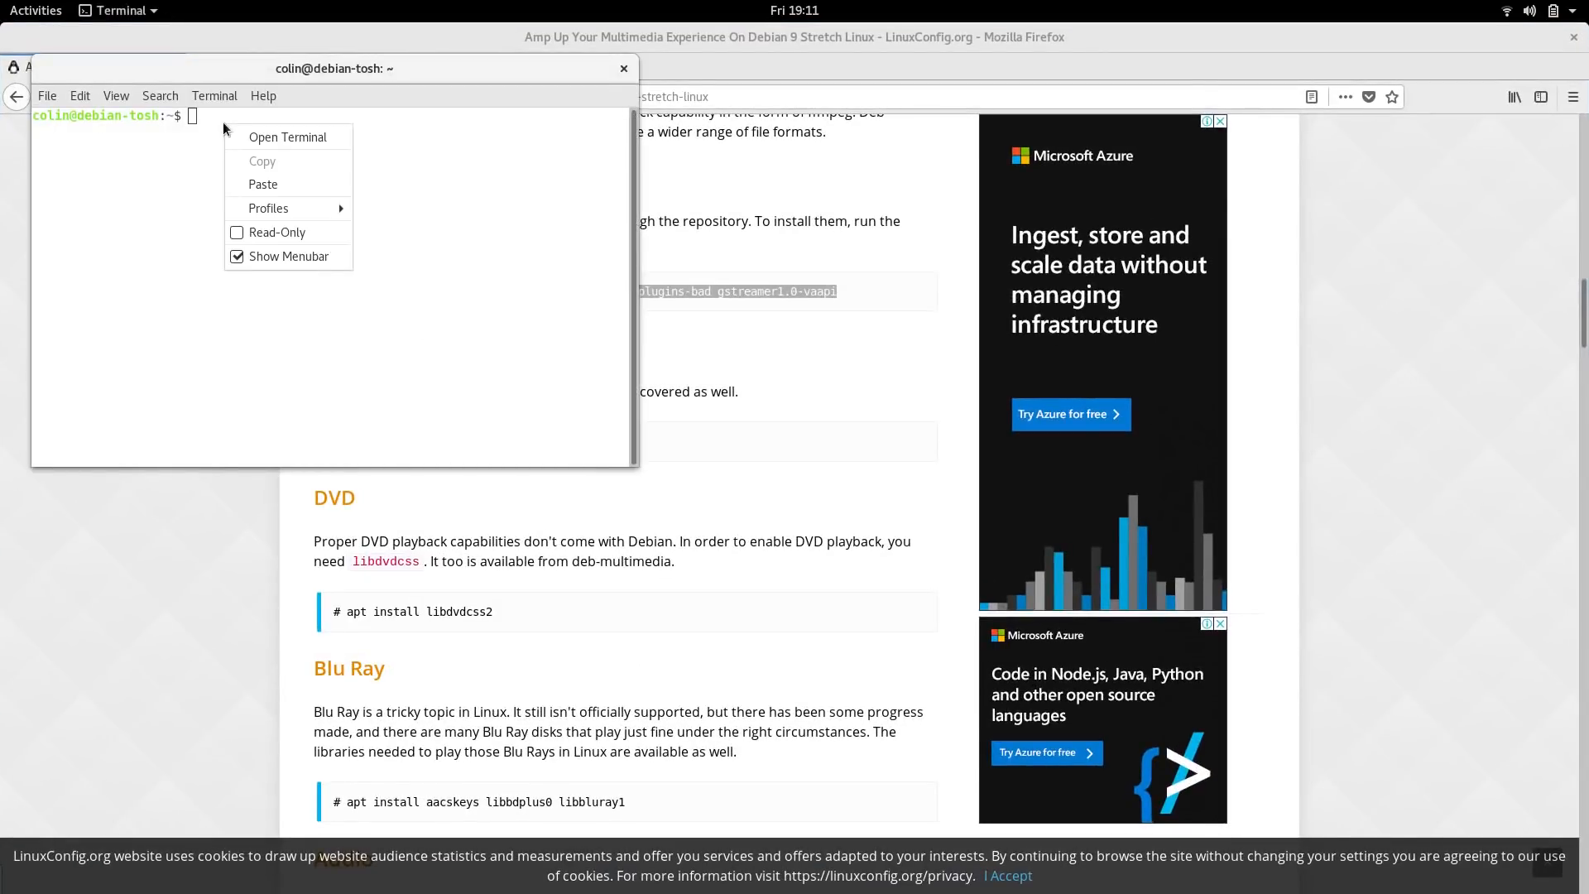
{"action": "left_click", "coordinate": [262, 188]}
{"action": "key", "text": "Left"}
{"action": "key", "text": "Left"}
{"action": "key", "text": "Left"}
{"action": "key", "text": "Left"}
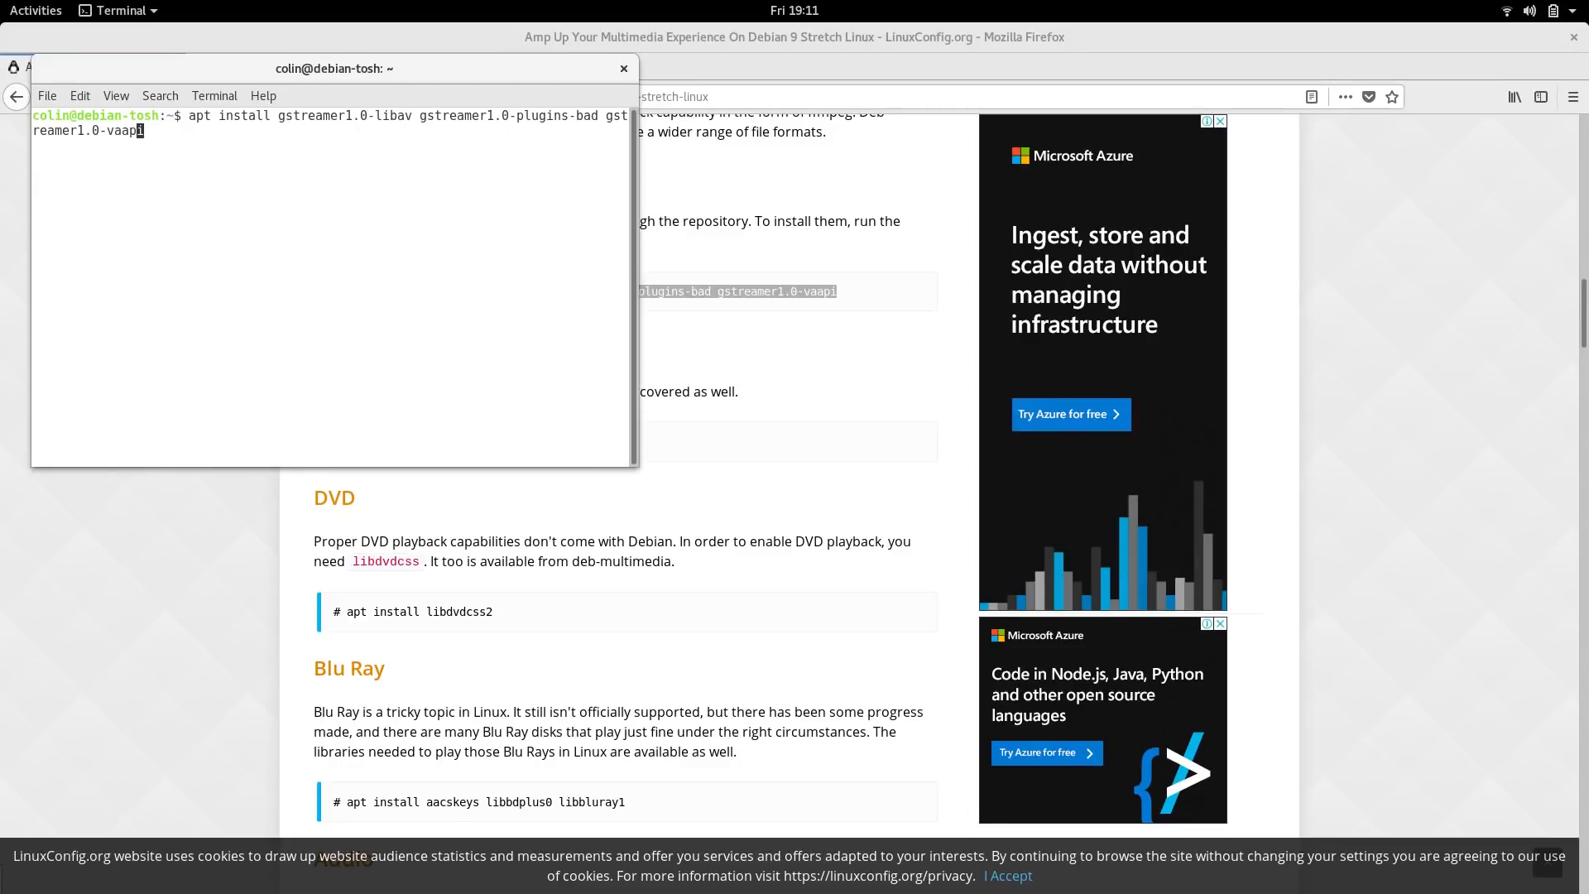
{"action": "key", "text": "Left"}
{"action": "key", "text": "Left"}
{"action": "key", "text": "Left"}
{"action": "key", "text": "Left"}
{"action": "key", "text": "Left"}
{"action": "key", "text": "Left"}
{"action": "key", "text": "Left"}
{"action": "key", "text": "Left"}
{"action": "key", "text": "Left"}
{"action": "key", "text": "Left"}
{"action": "key", "text": "Left"}
{"action": "key", "text": "Left"}
{"action": "key", "text": "Left"}
{"action": "key", "text": "Left"}
{"action": "key", "text": "Left"}
{"action": "key", "text": "Left"}
{"action": "key", "text": "Left"}
{"action": "key", "text": "Left"}
{"action": "key", "text": "Left"}
{"action": "key", "text": "Left"}
{"action": "key", "text": "Left"}
{"action": "key", "text": "Left"}
{"action": "key", "text": "Left"}
{"action": "key", "text": "Left"}
{"action": "type", "text": "sudo"}
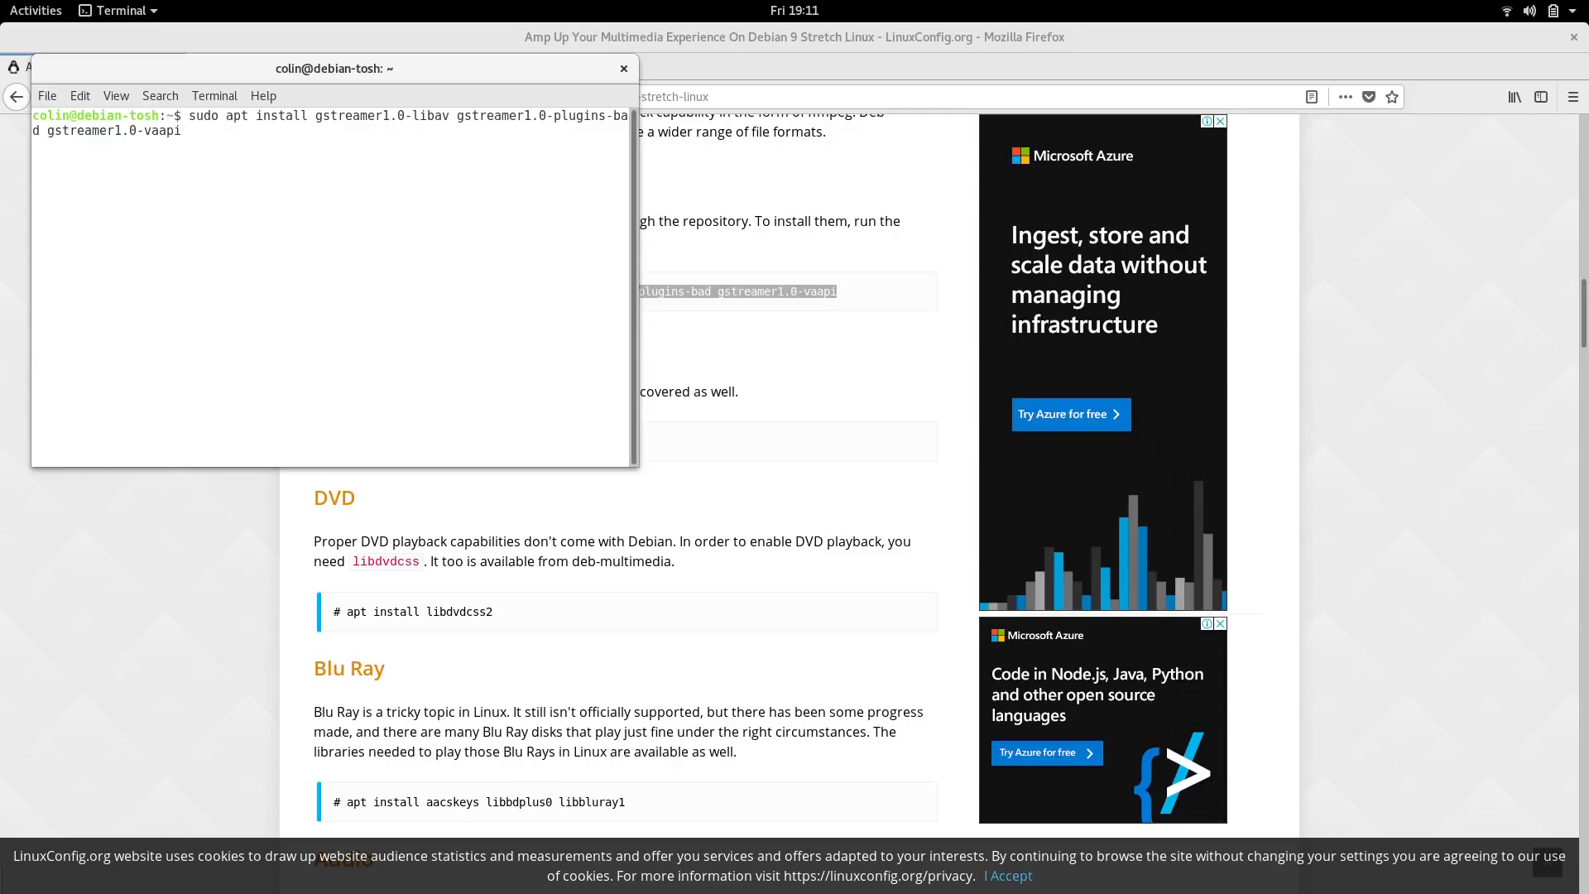
{"action": "key", "text": "Return"}
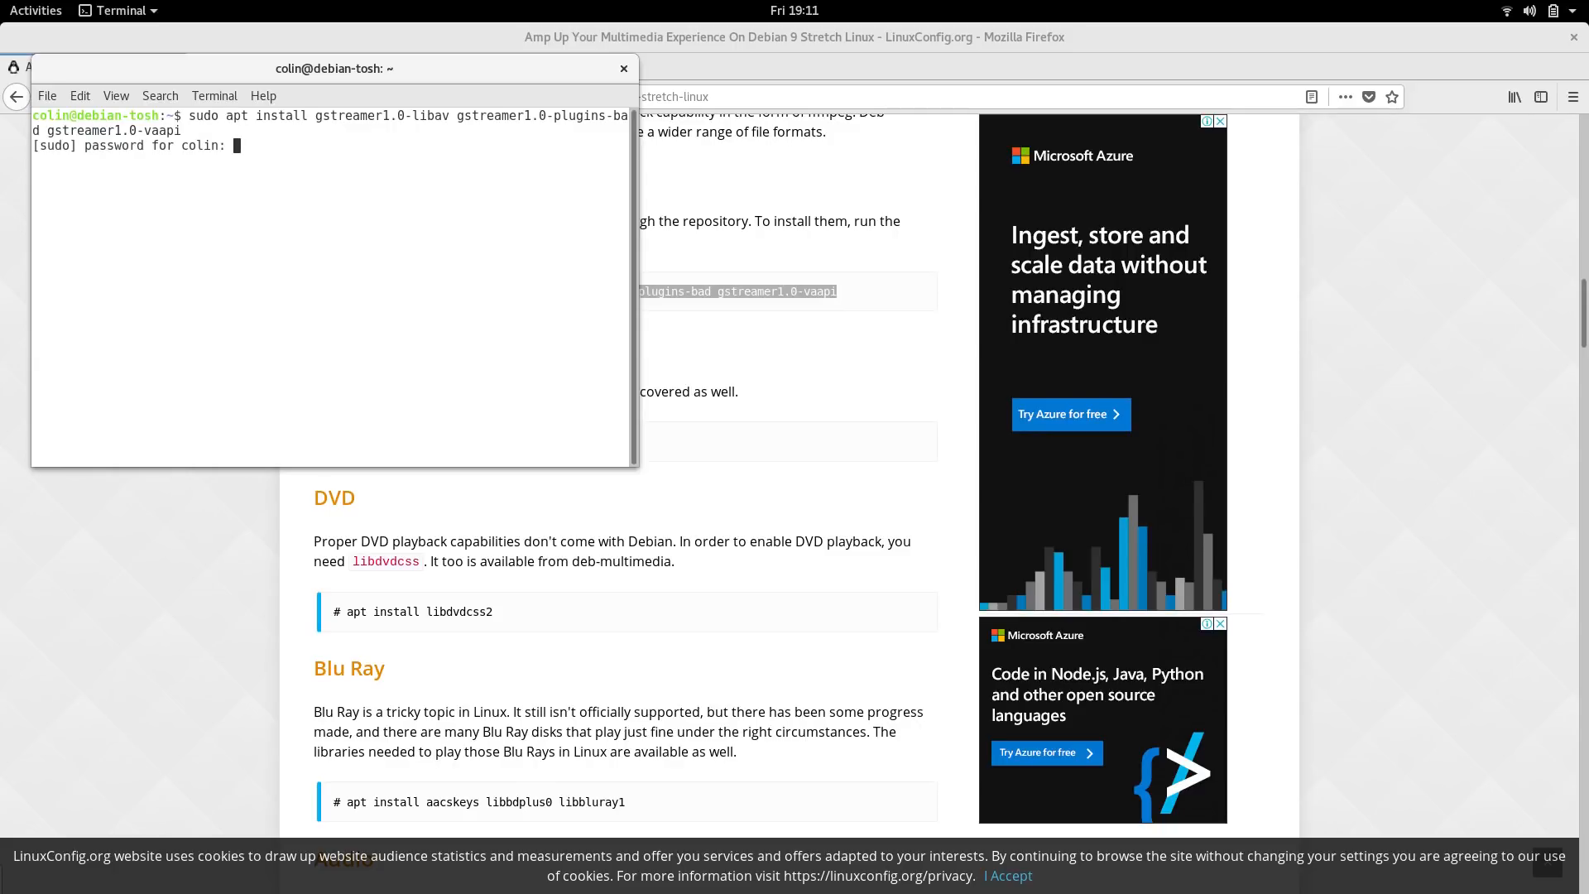
{"action": "key", "text": "Return"}
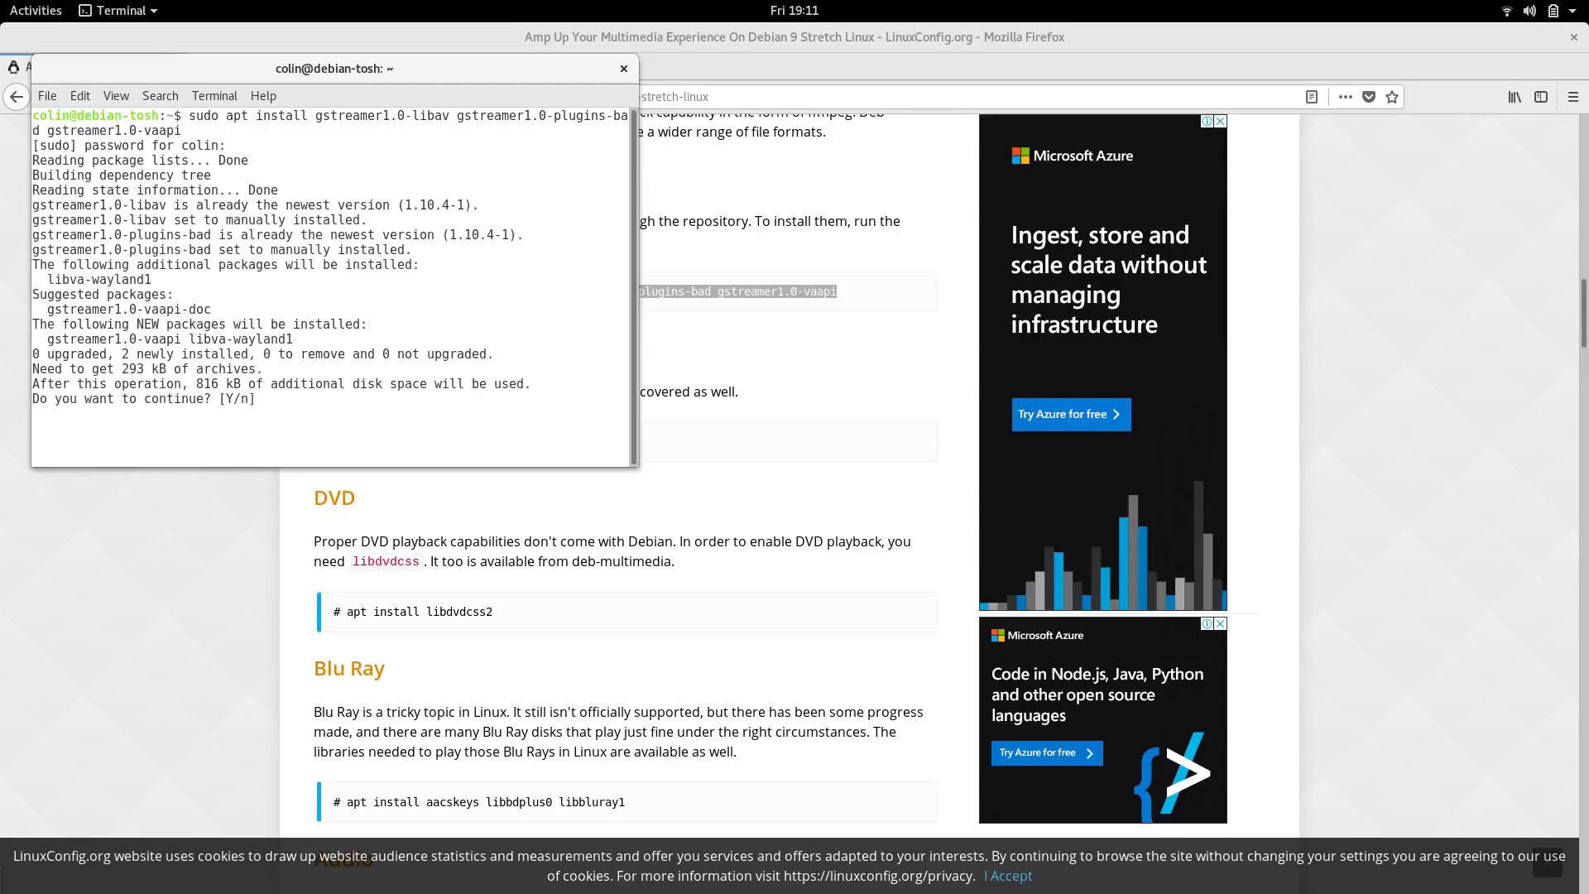
{"action": "type", "text": "y"}
{"action": "key", "text": "Return"}
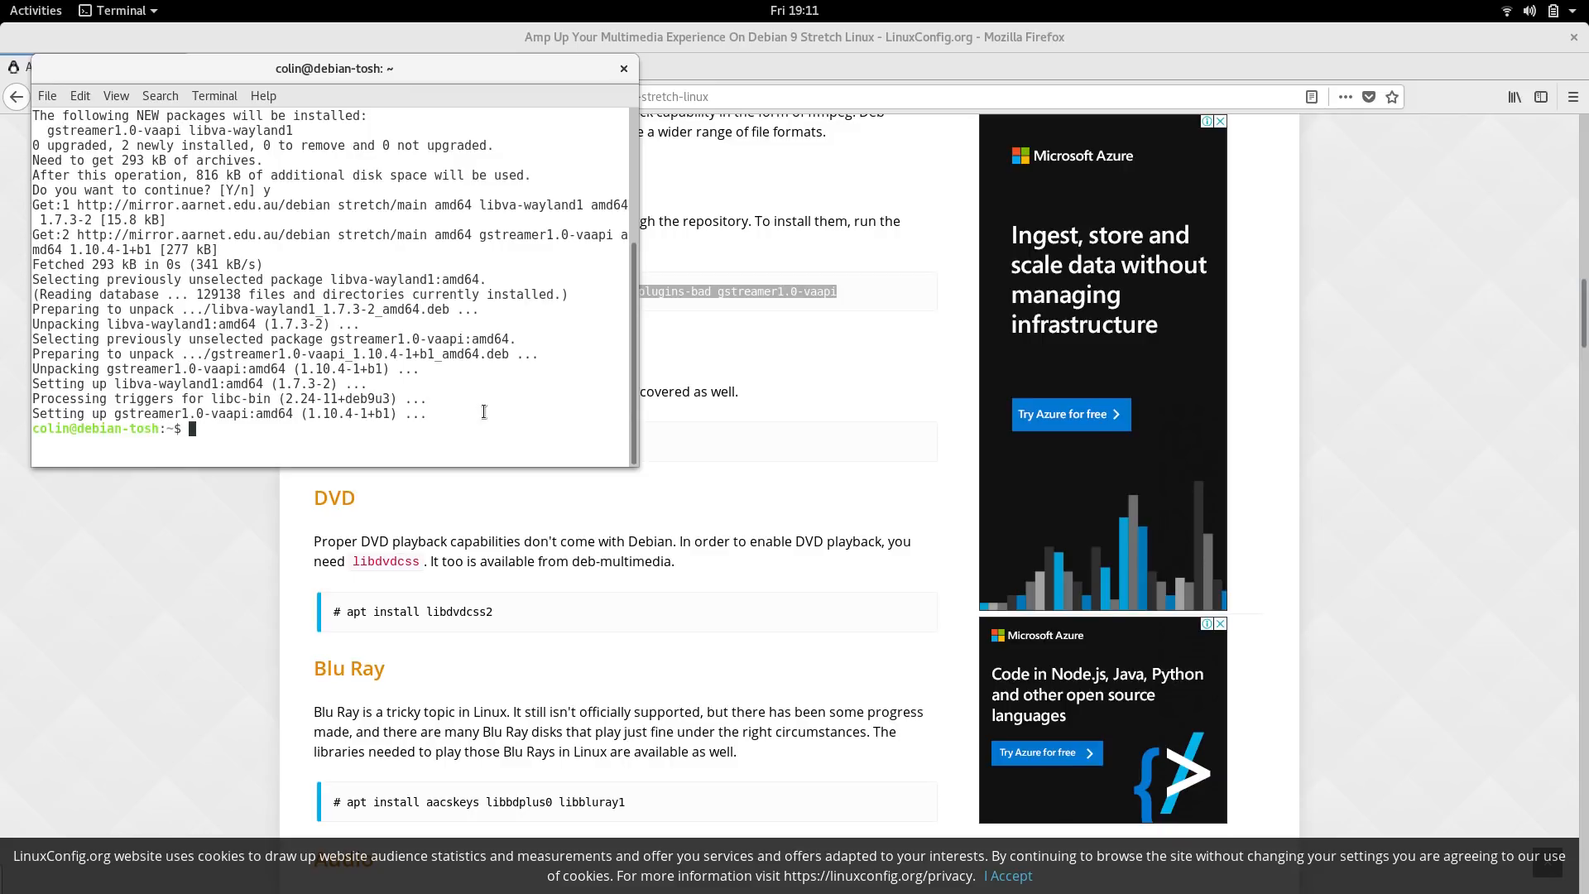
Copy the lame libfaac0 install command from the guide and run it with sudo in the terminal.
{"action": "left_click", "coordinate": [817, 489]}
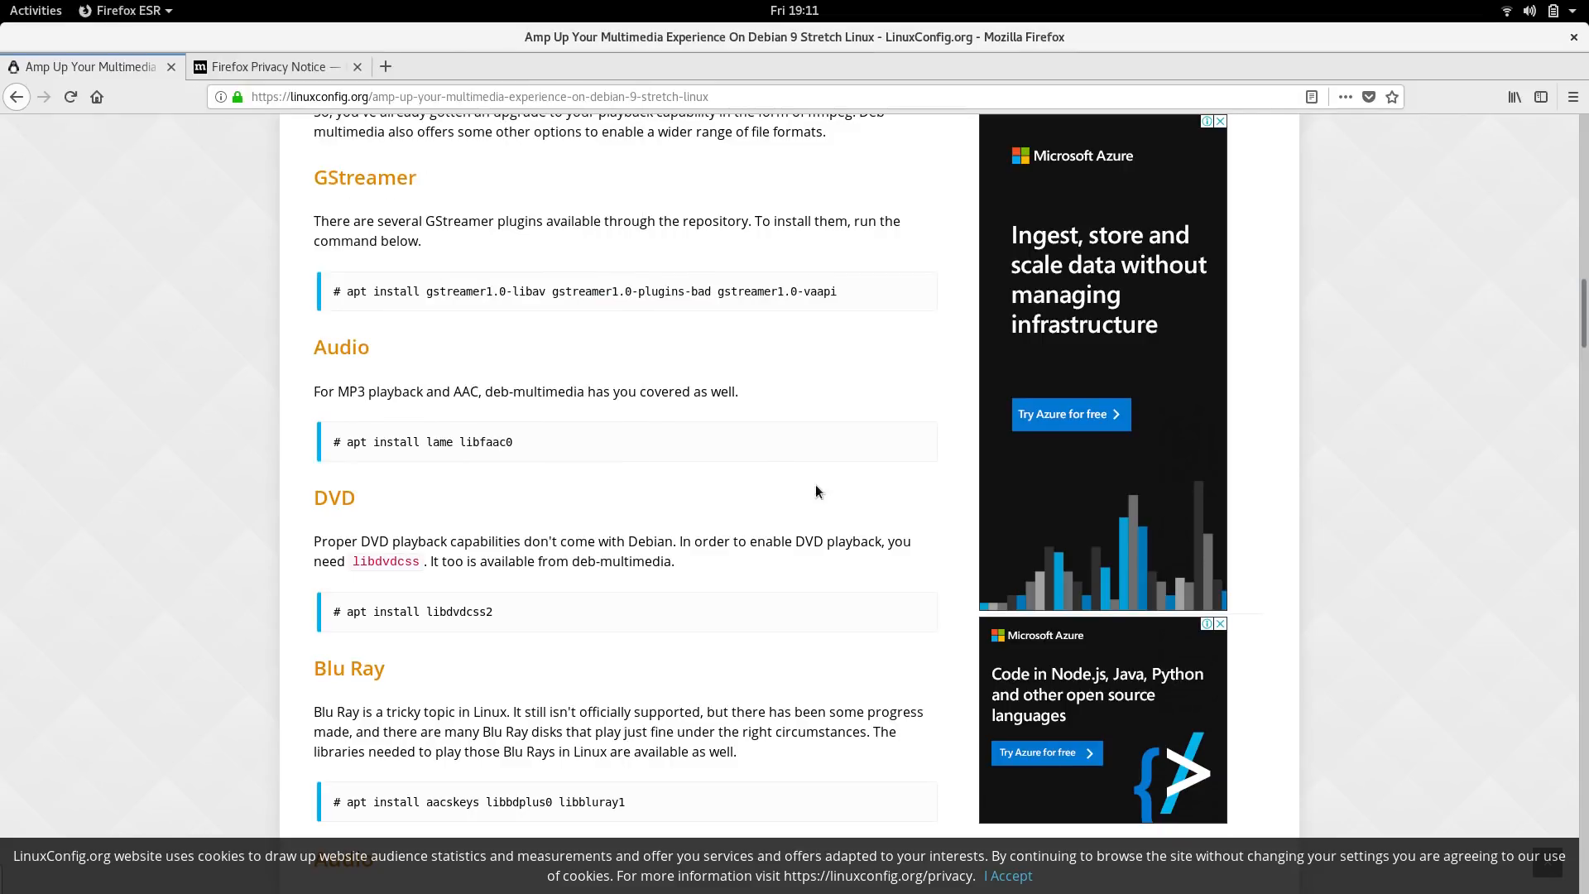
{"action": "left_click_drag", "start_coordinate": [350, 440], "coordinate": [571, 445]}
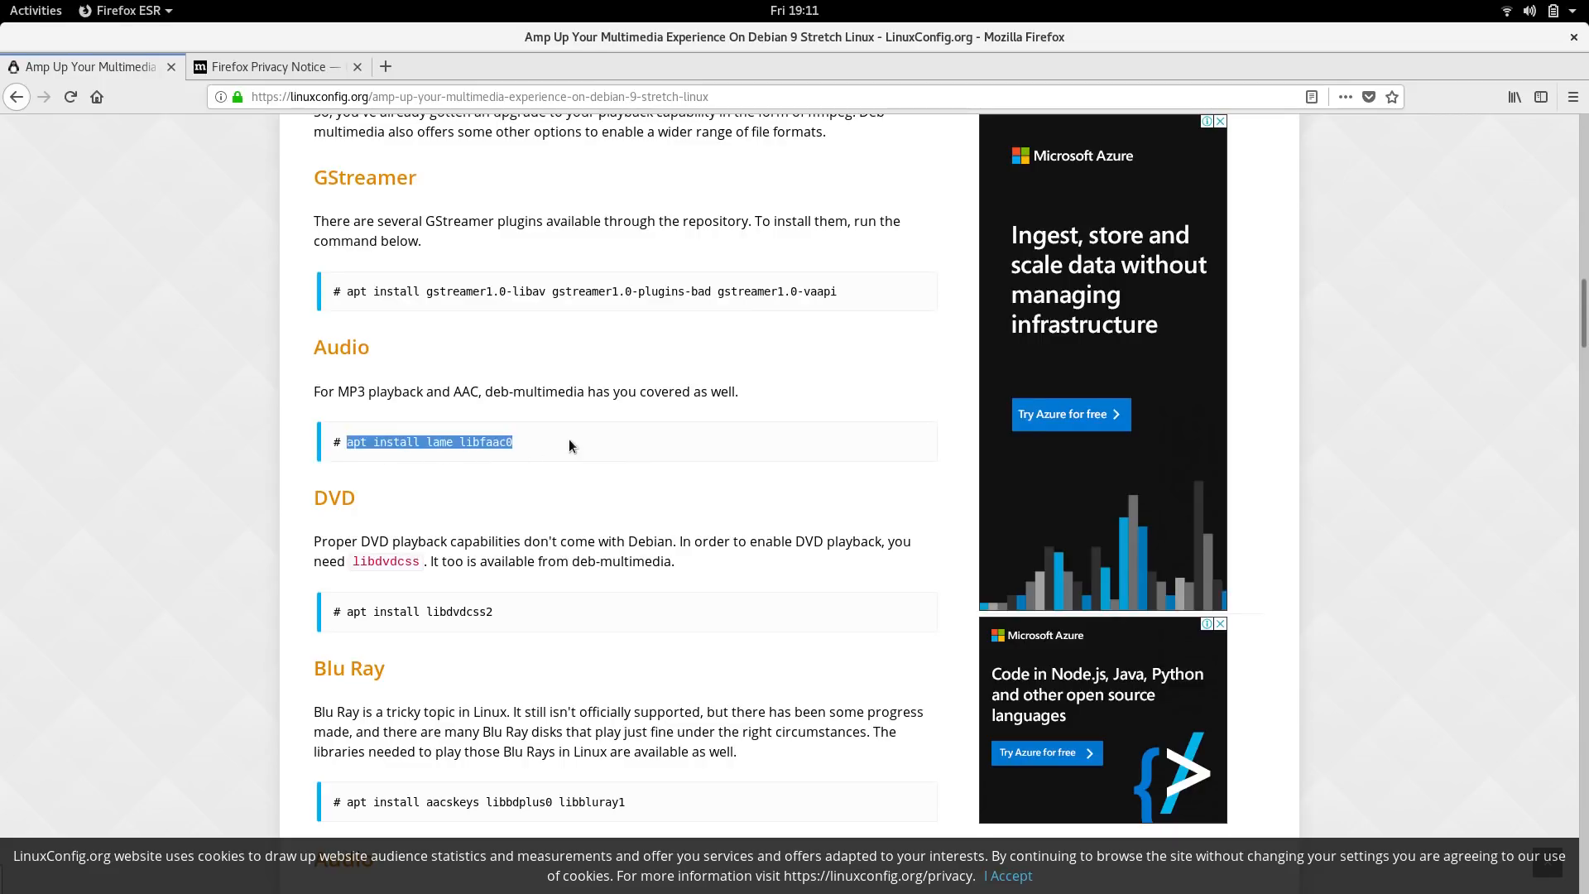
{"action": "right_click", "coordinate": [486, 442]}
{"action": "left_click", "coordinate": [521, 451]}
{"action": "left_click", "coordinate": [58, 11]}
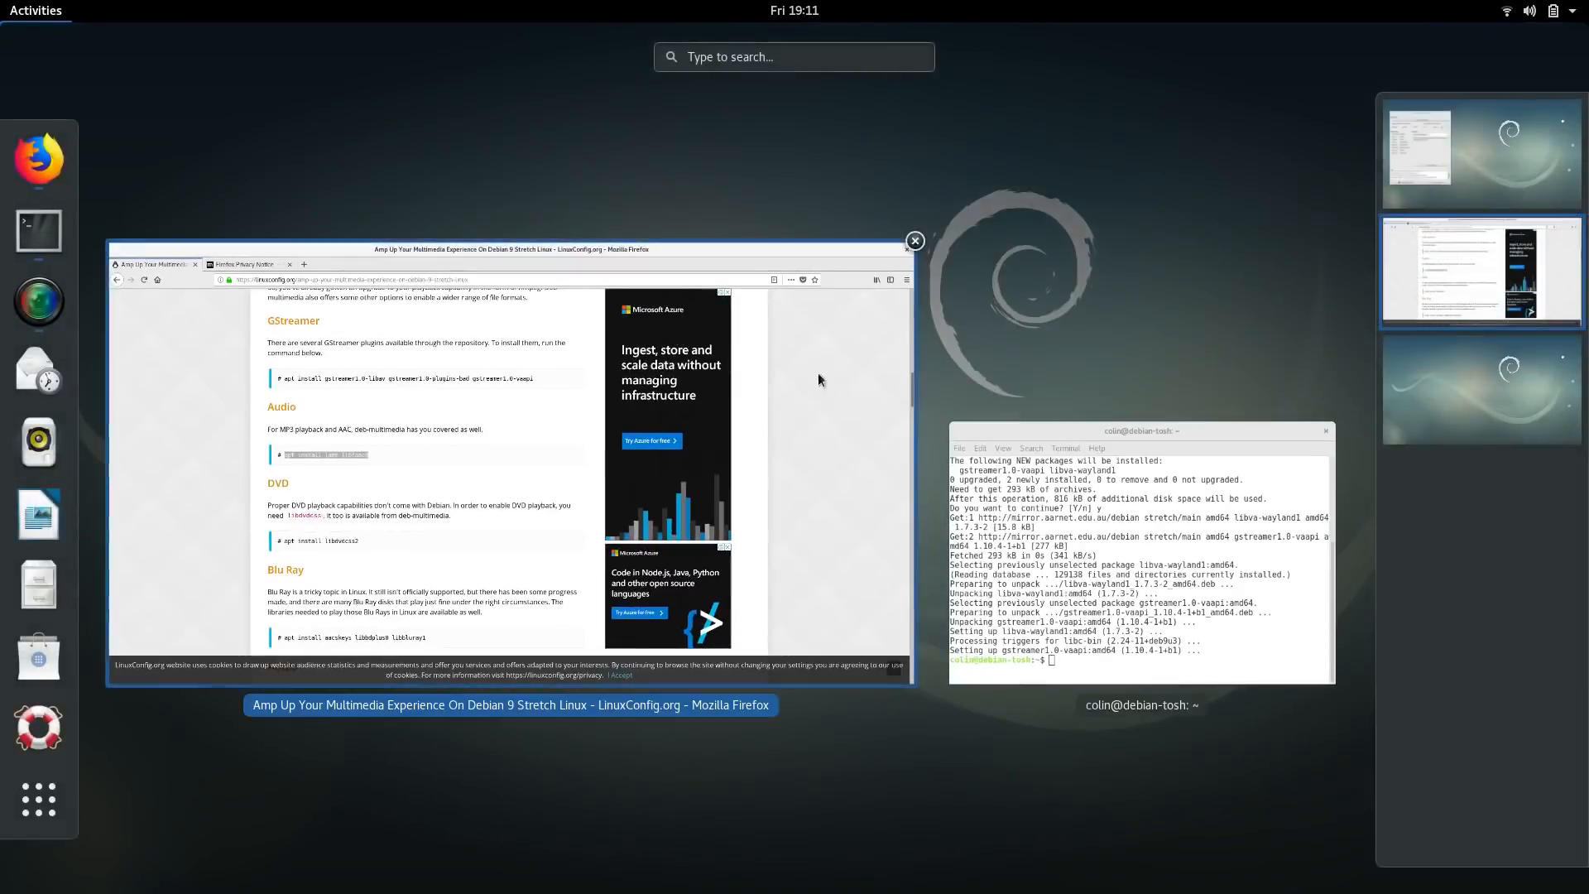
{"action": "left_click", "coordinate": [1099, 474]}
{"action": "right_click", "coordinate": [210, 427]}
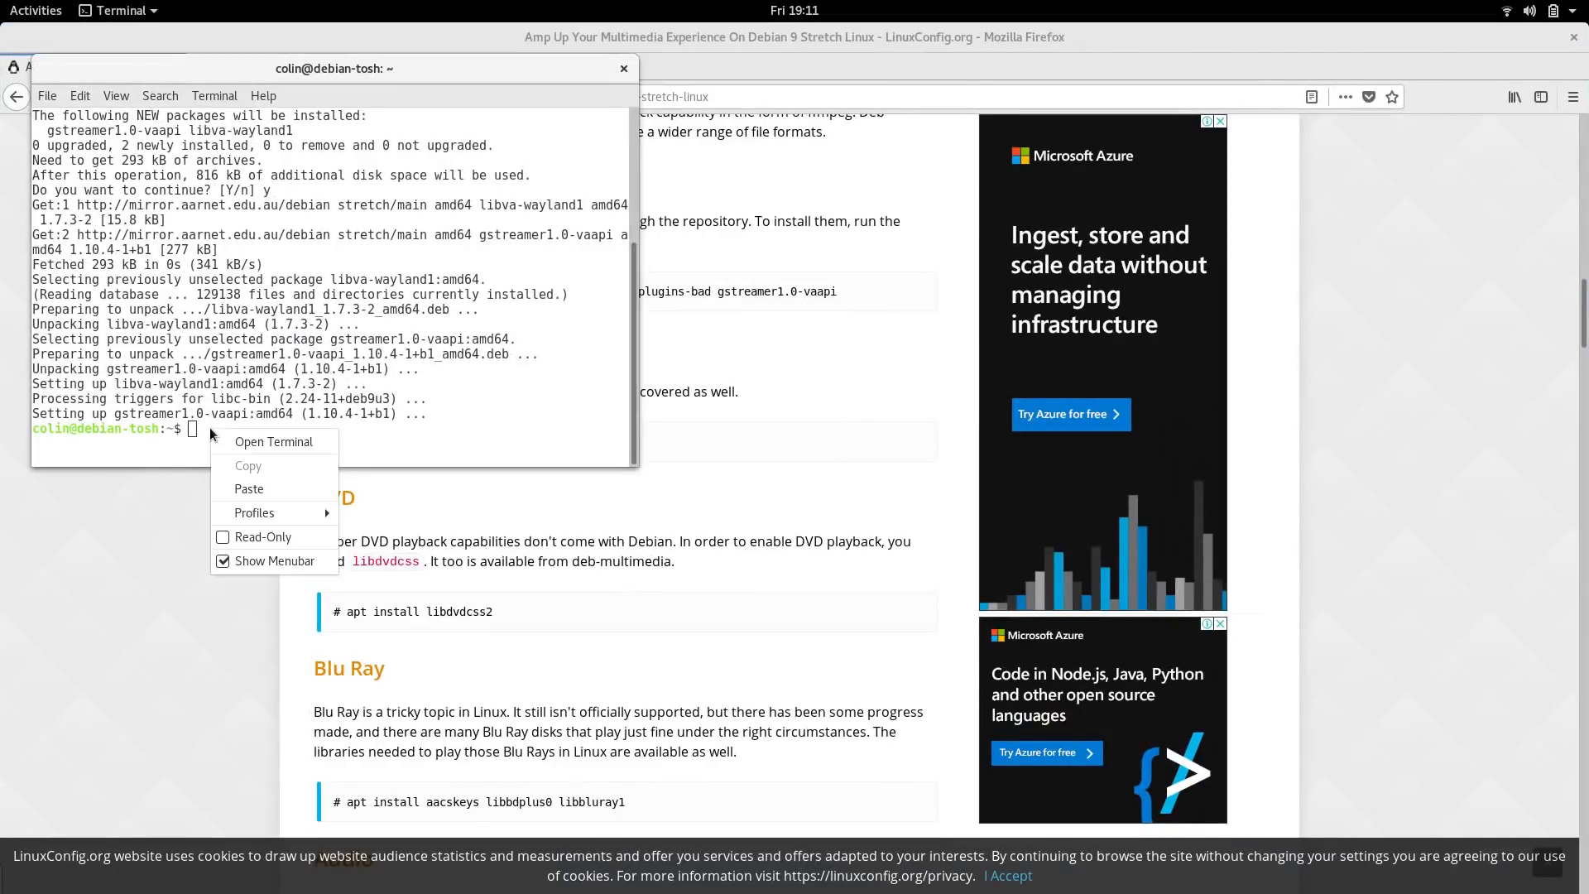
{"action": "left_click", "coordinate": [245, 490]}
{"action": "key", "text": "Left"}
{"action": "key", "text": "Left"}
{"action": "key", "text": "Left"}
{"action": "key", "text": "Left"}
{"action": "key", "text": "Left"}
{"action": "key", "text": "Left"}
{"action": "key", "text": "Left"}
{"action": "key", "text": "Left"}
{"action": "key", "text": "Left"}
{"action": "key", "text": "Left"}
{"action": "key", "text": "Left"}
{"action": "key", "text": "Left"}
{"action": "key", "text": "Left"}
{"action": "key", "text": "Left"}
{"action": "key", "text": "Left"}
{"action": "key", "text": "Left"}
{"action": "key", "text": "Left"}
{"action": "key", "text": "Left"}
{"action": "key", "text": "Left"}
{"action": "key", "text": "Left"}
{"action": "key", "text": "Left"}
{"action": "key", "text": "Left"}
{"action": "type", "text": "sudo"}
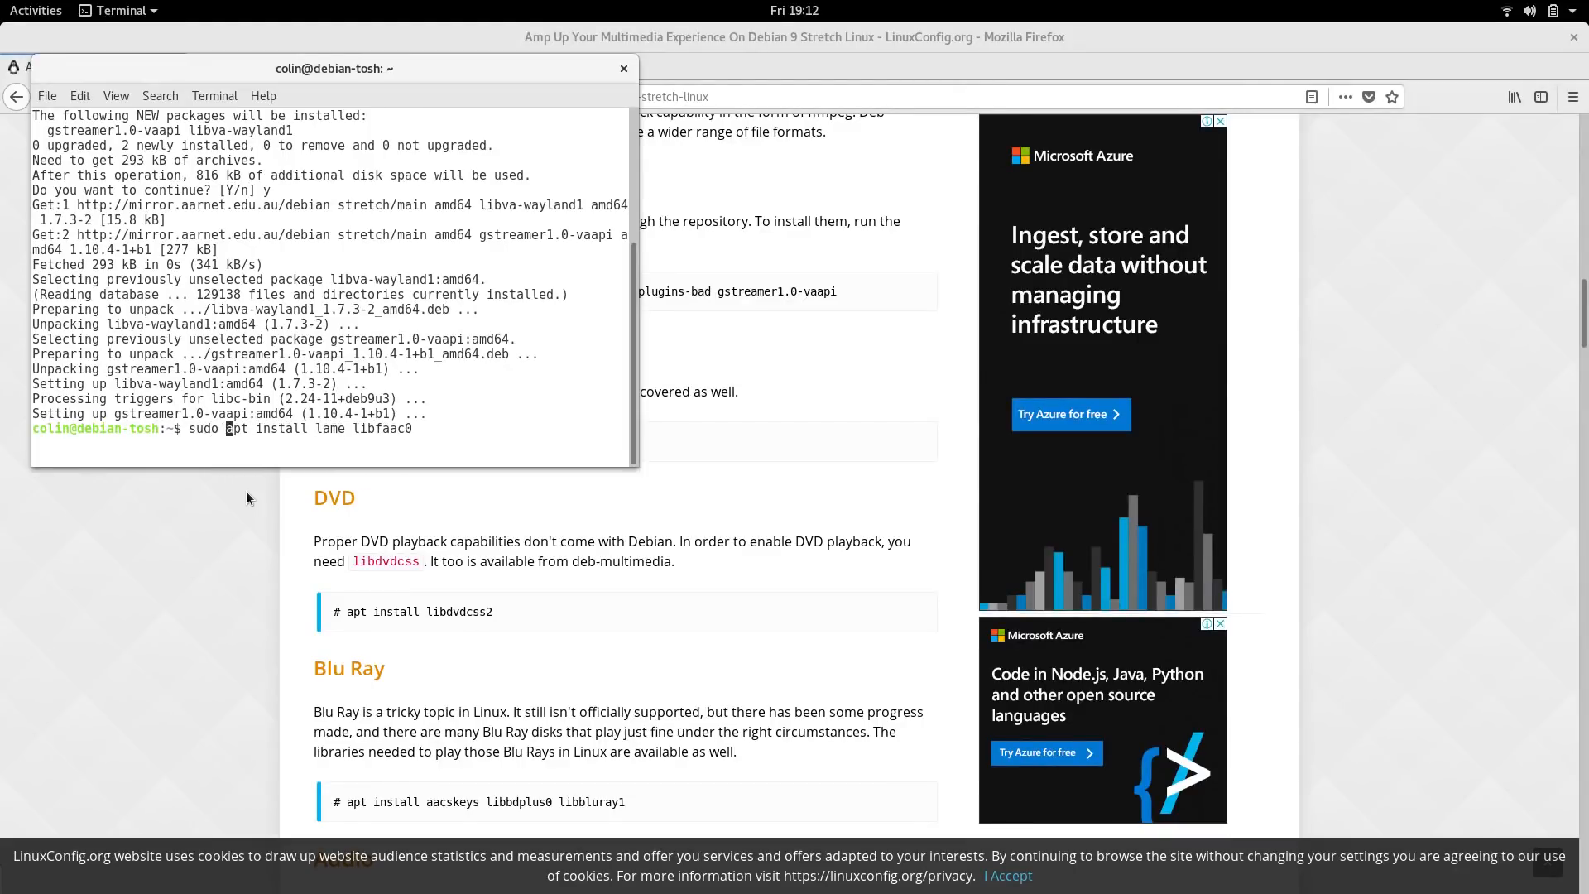
{"action": "key", "text": "Return"}
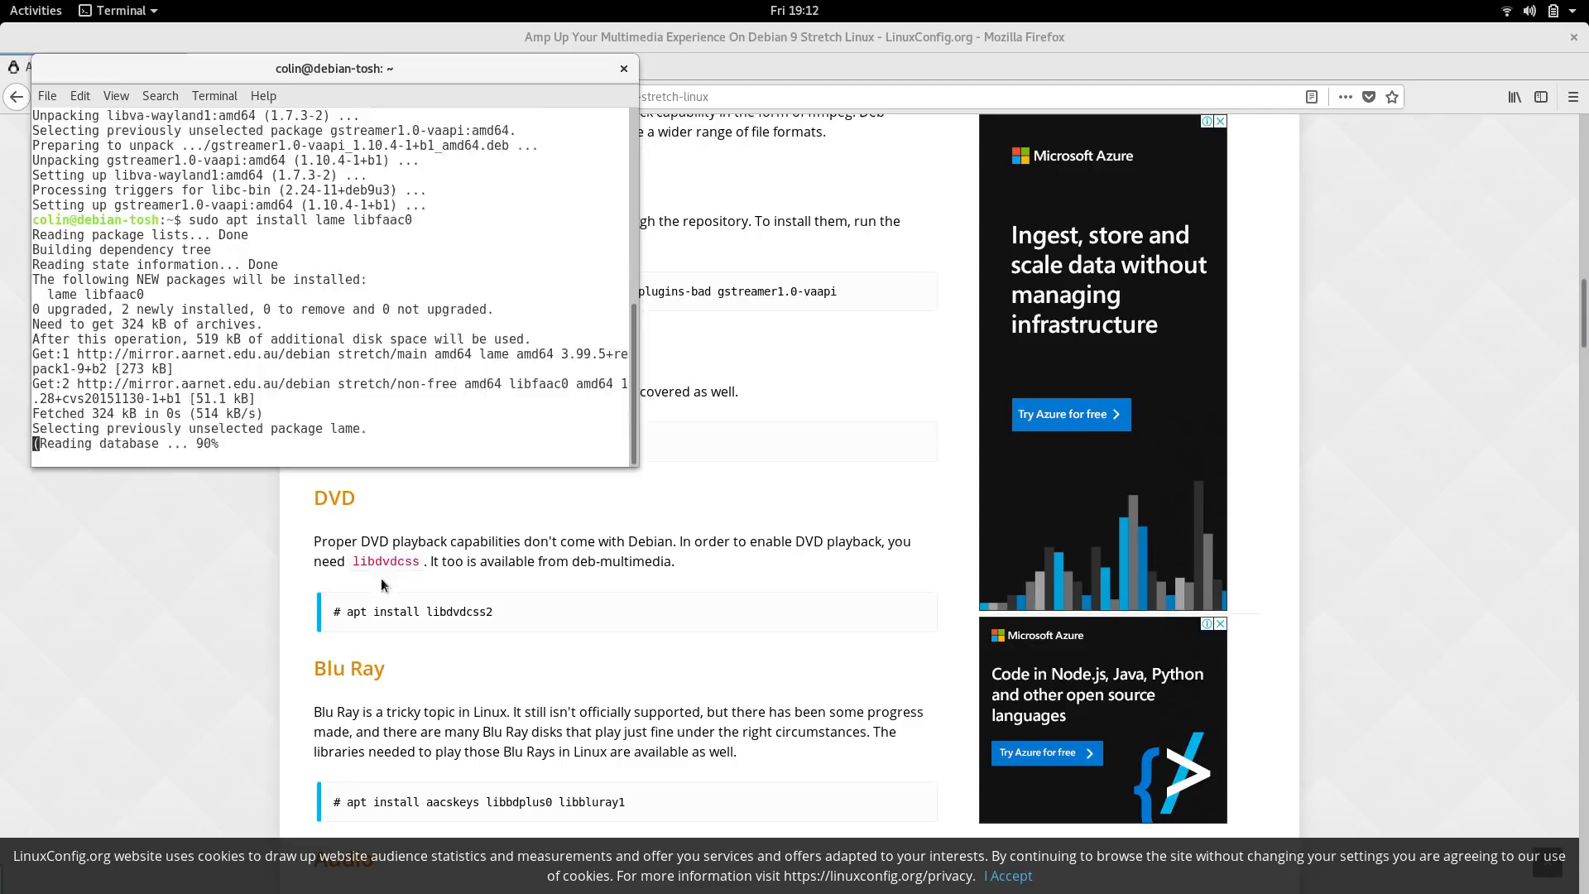
Copy the libdvdcss2 install command, run it with sudo in the terminal and confirm with y.
{"action": "left_click", "coordinate": [684, 481]}
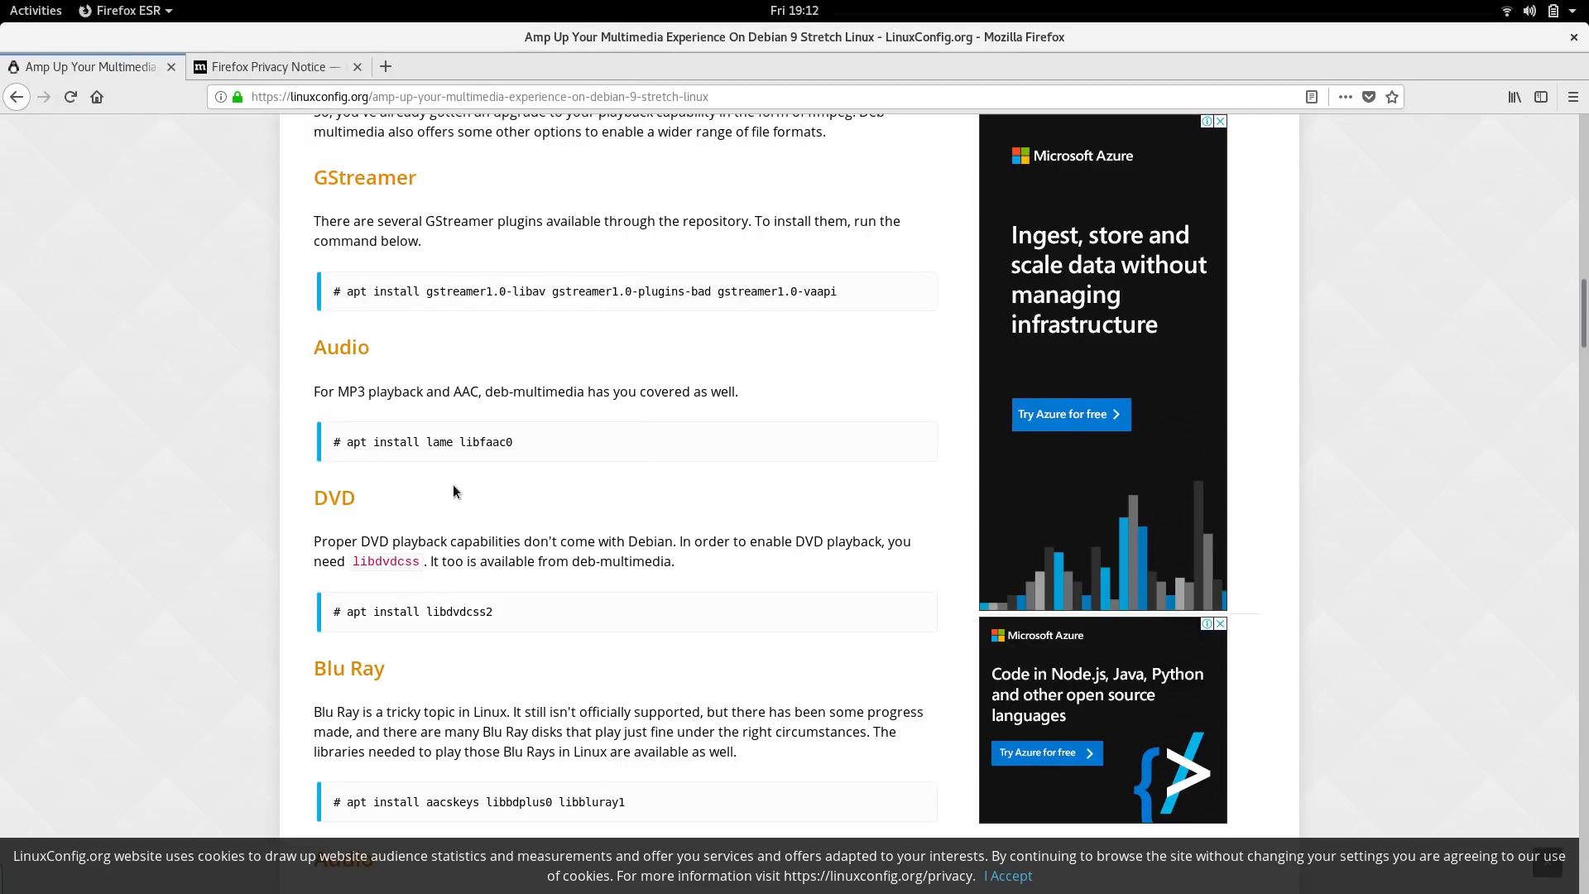
{"action": "left_click_drag", "start_coordinate": [346, 611], "coordinate": [513, 610]}
{"action": "right_click", "coordinate": [477, 611]}
{"action": "left_click", "coordinate": [501, 623]}
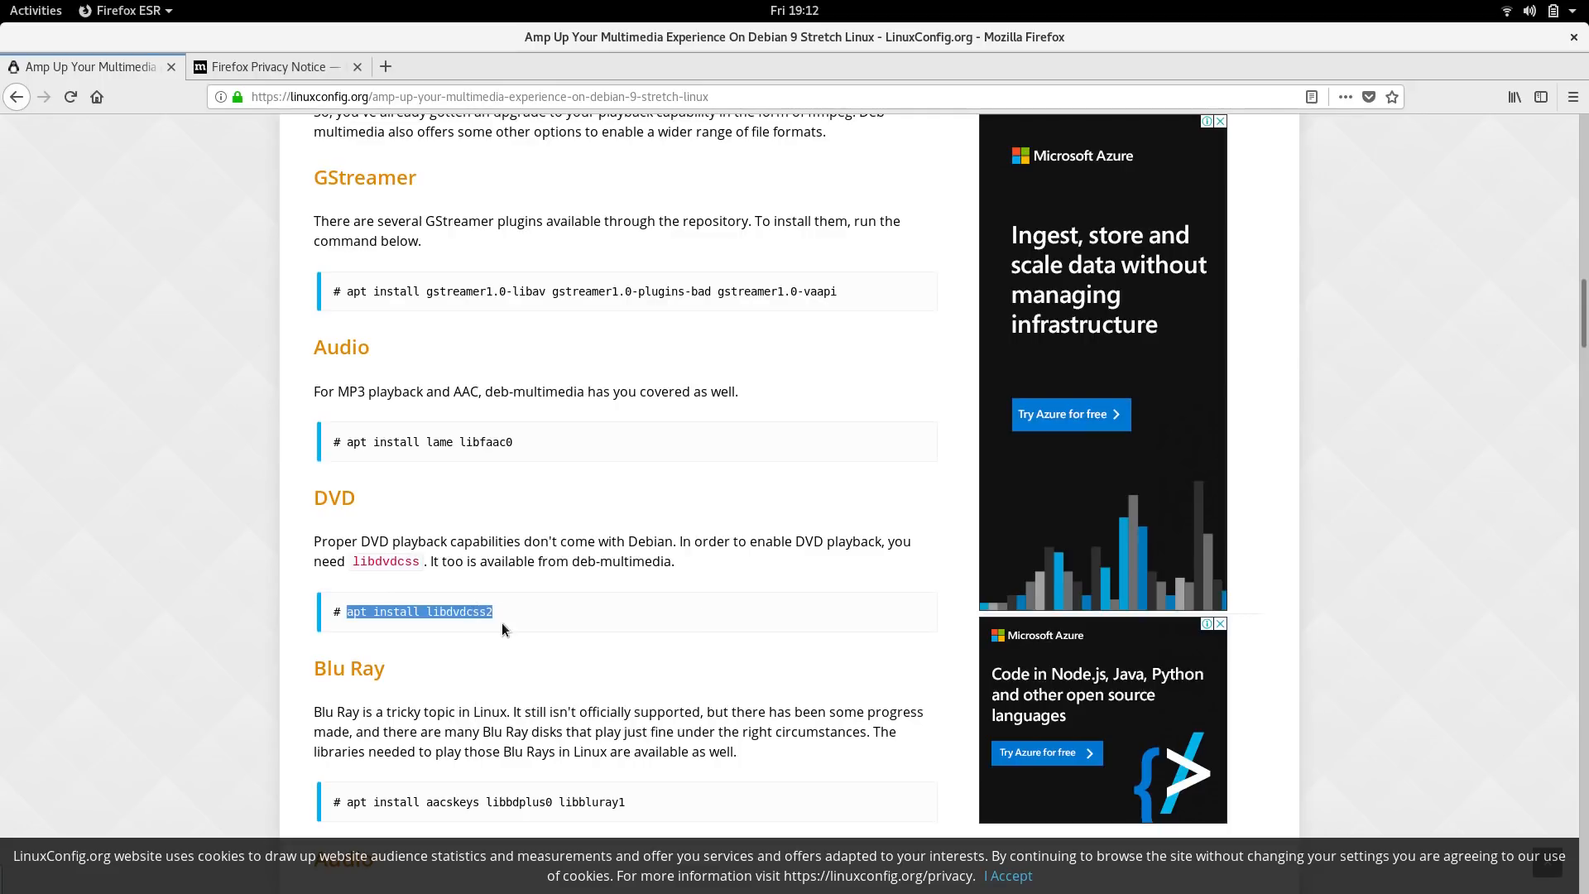
{"action": "key", "text": "super"}
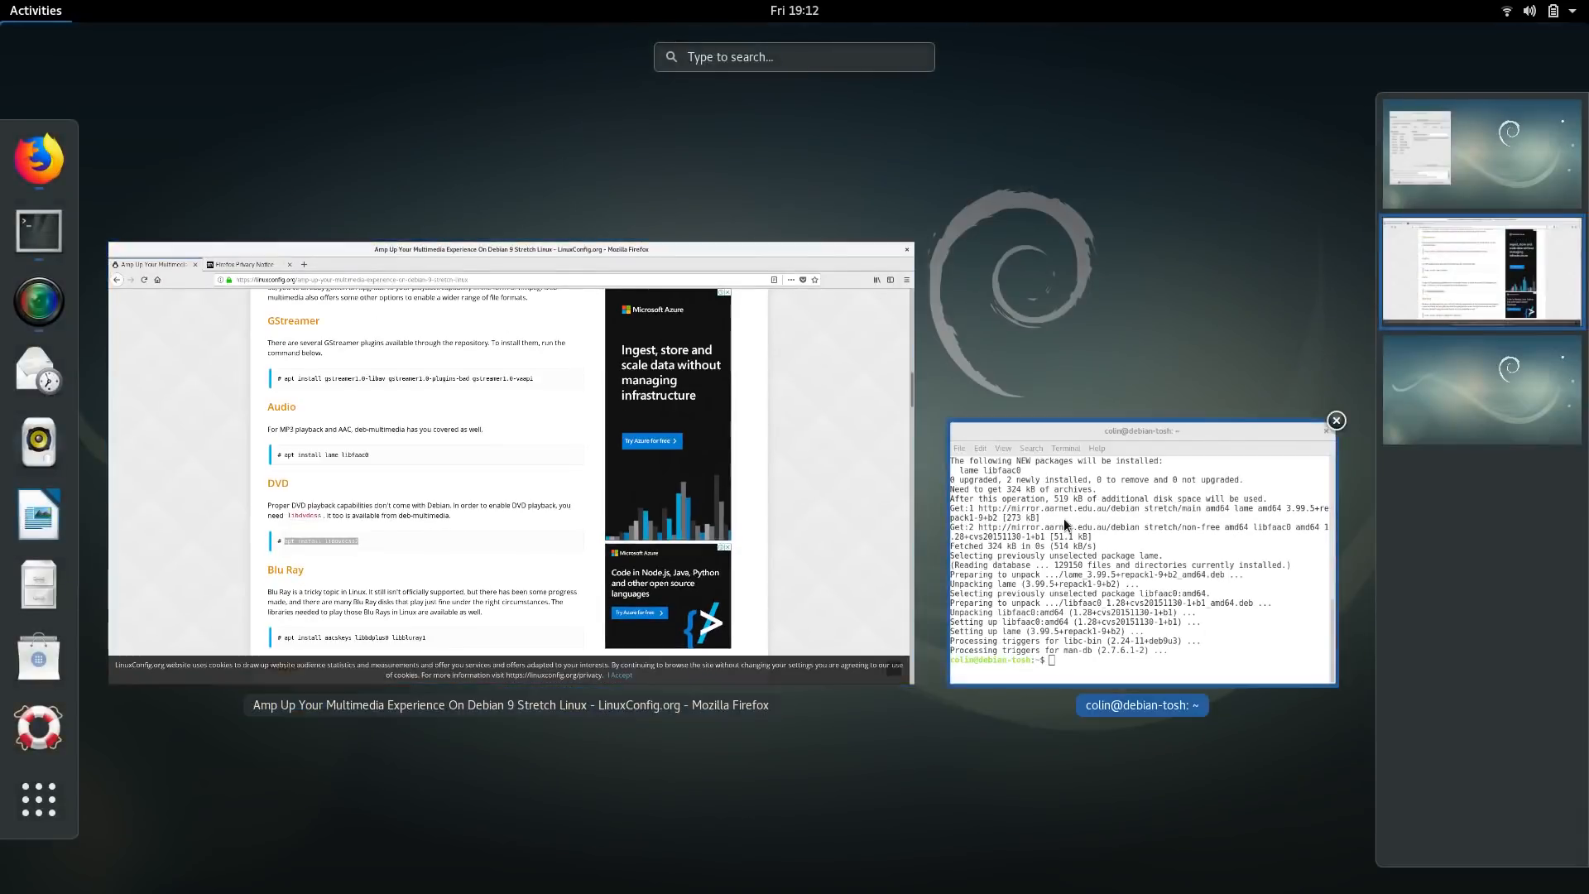
{"action": "left_click", "coordinate": [1065, 518]}
{"action": "right_click", "coordinate": [217, 432]}
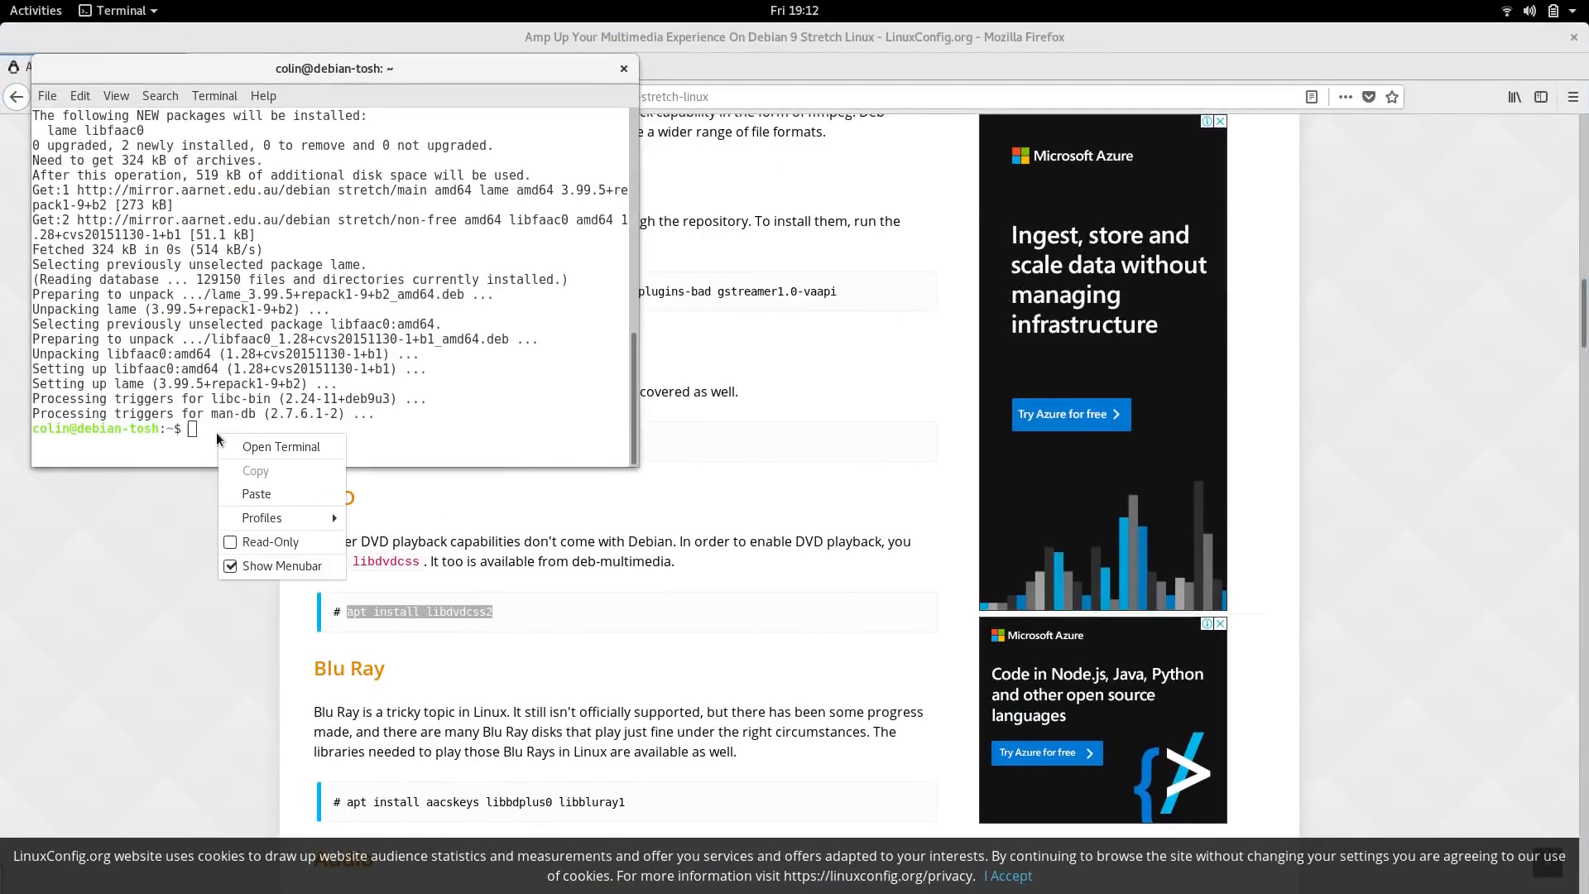
{"action": "left_click", "coordinate": [251, 495]}
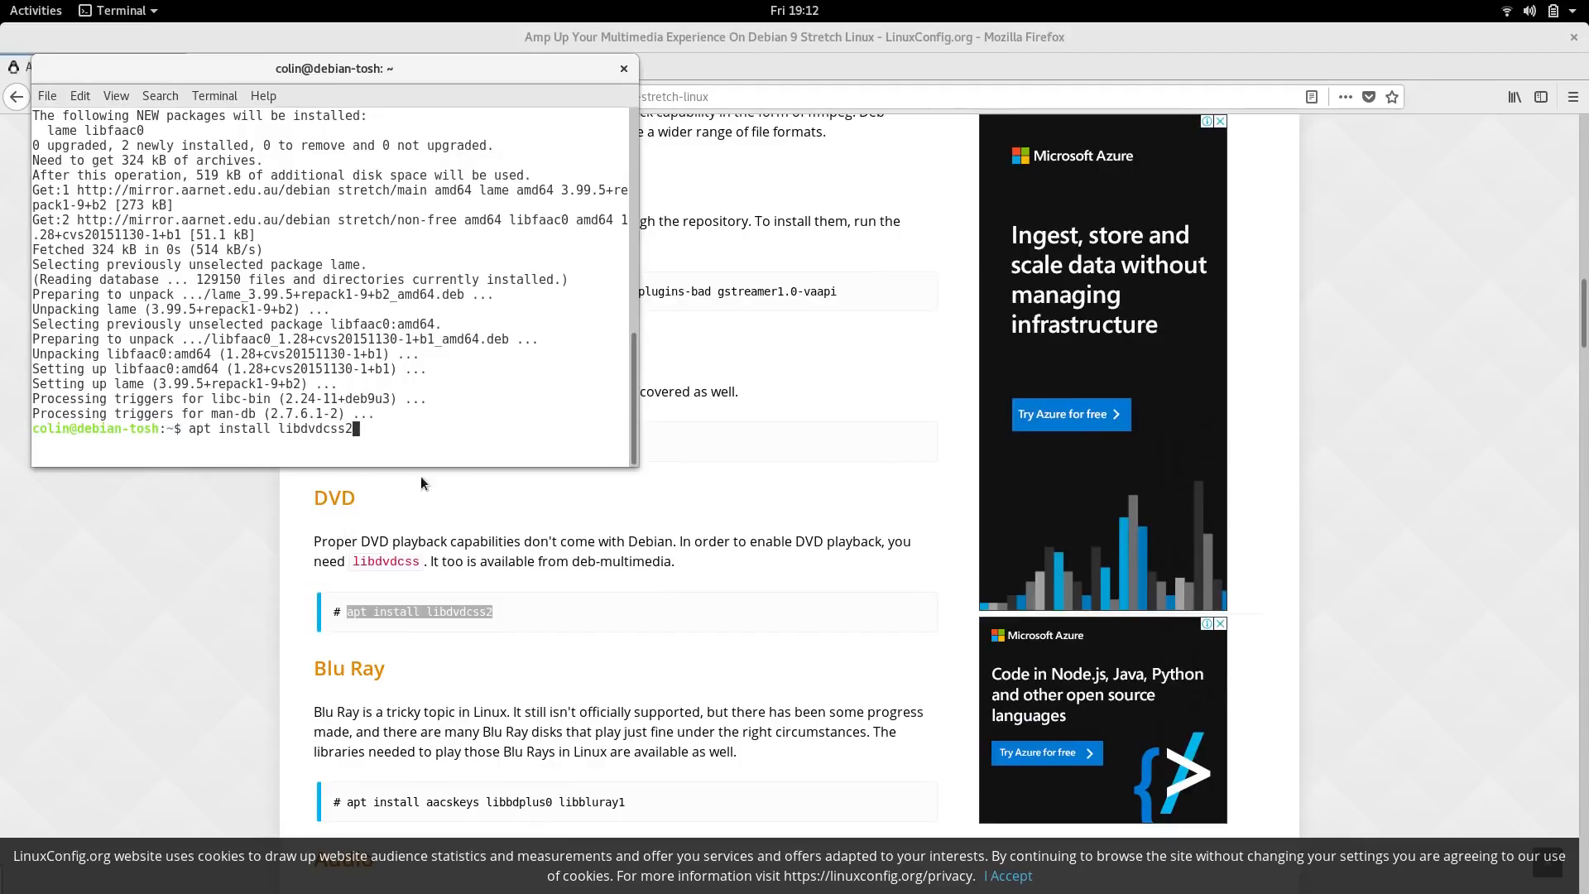
{"action": "key", "text": "Left"}
{"action": "key", "text": "Left"}
{"action": "key", "text": "Left"}
{"action": "key", "text": "Left"}
{"action": "key", "text": "Left"}
{"action": "key", "text": "Left"}
{"action": "key", "text": "Left"}
{"action": "key", "text": "Left"}
{"action": "key", "text": "Left"}
{"action": "key", "text": "Left"}
{"action": "key", "text": "Left"}
{"action": "key", "text": "Left"}
{"action": "key", "text": "Left"}
{"action": "key", "text": "Left"}
{"action": "key", "text": "Left"}
{"action": "key", "text": "Left"}
{"action": "key", "text": "Left"}
{"action": "key", "text": "Left"}
{"action": "key", "text": "Left"}
{"action": "key", "text": "Left"}
{"action": "type", "text": "sudo"}
{"action": "key", "text": "Return"}
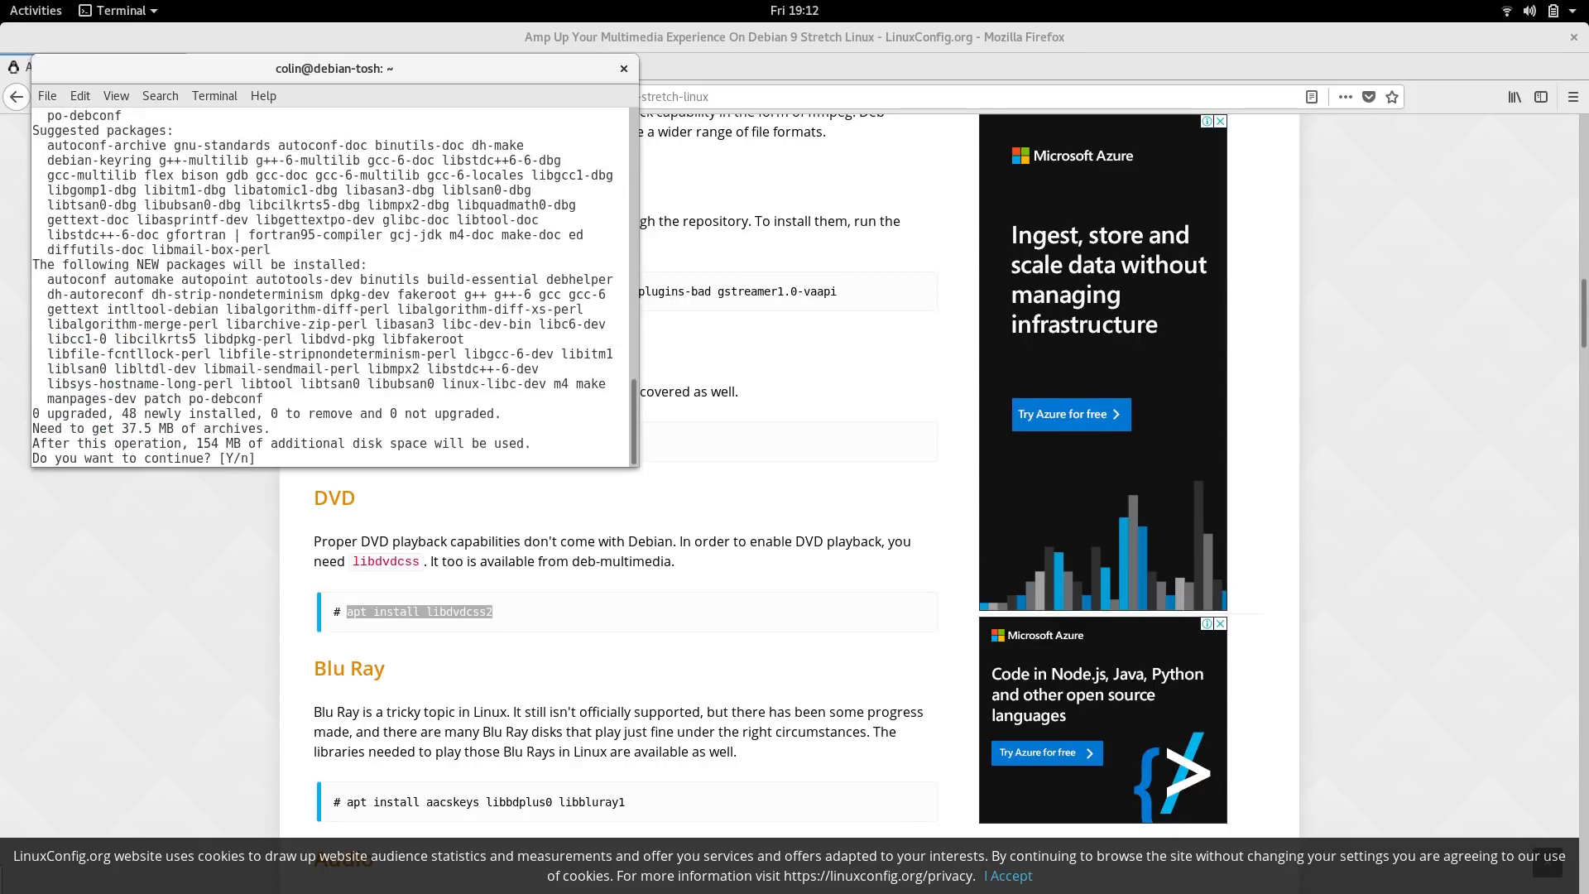
{"action": "type", "text": "y"}
{"action": "key", "text": "Return"}
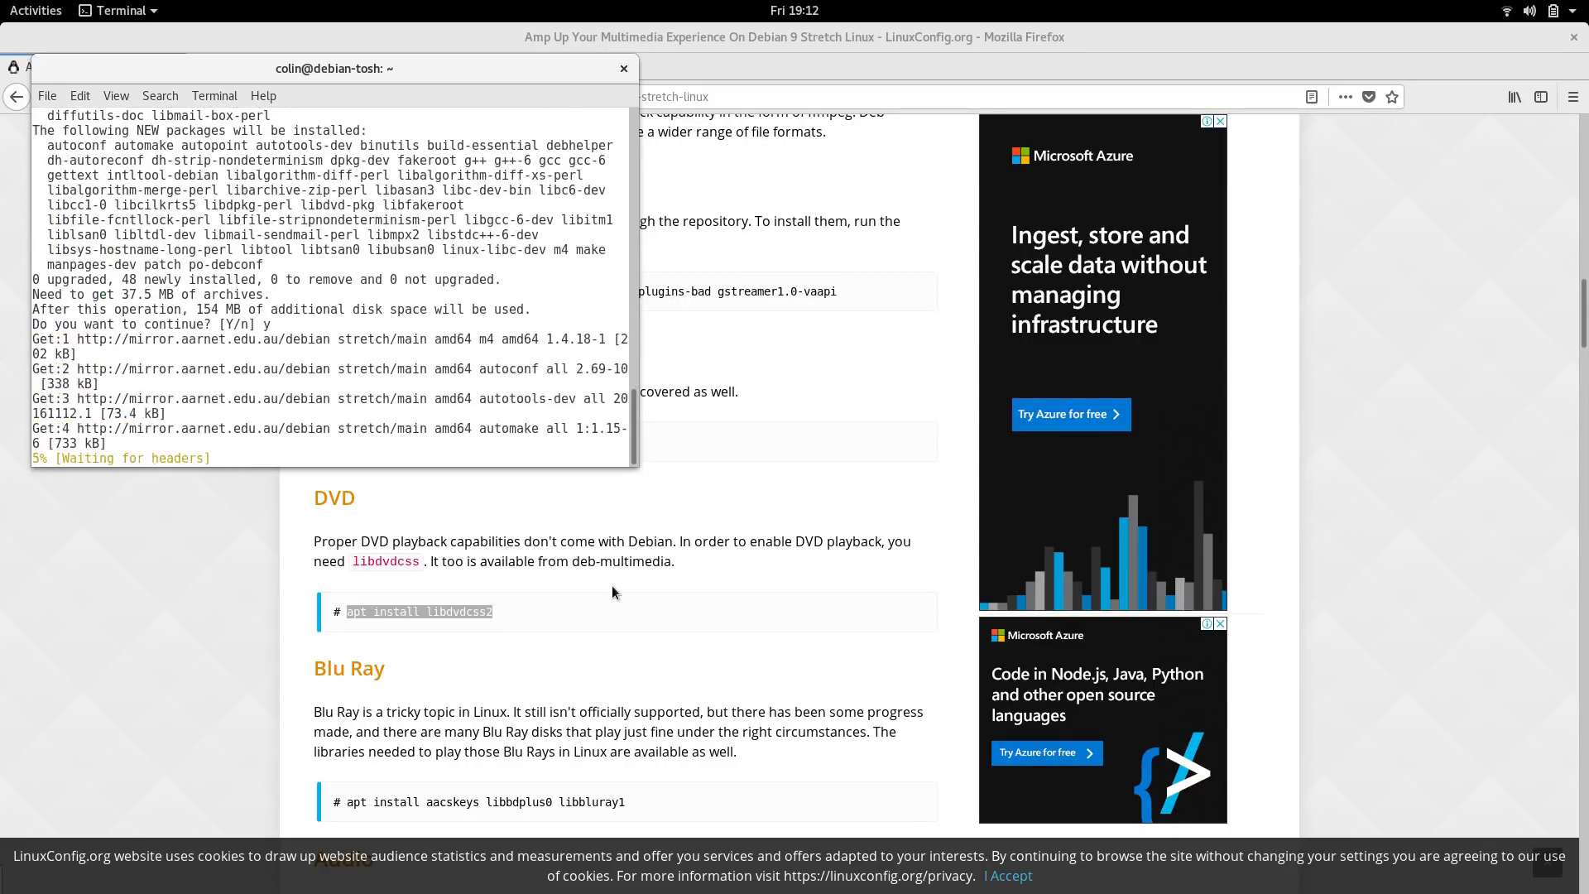
Copy the 'apt install vlc' command from further down the guide.
{"action": "scroll", "coordinate": [614, 594], "scroll_direction": "down", "scroll_amount": 5}
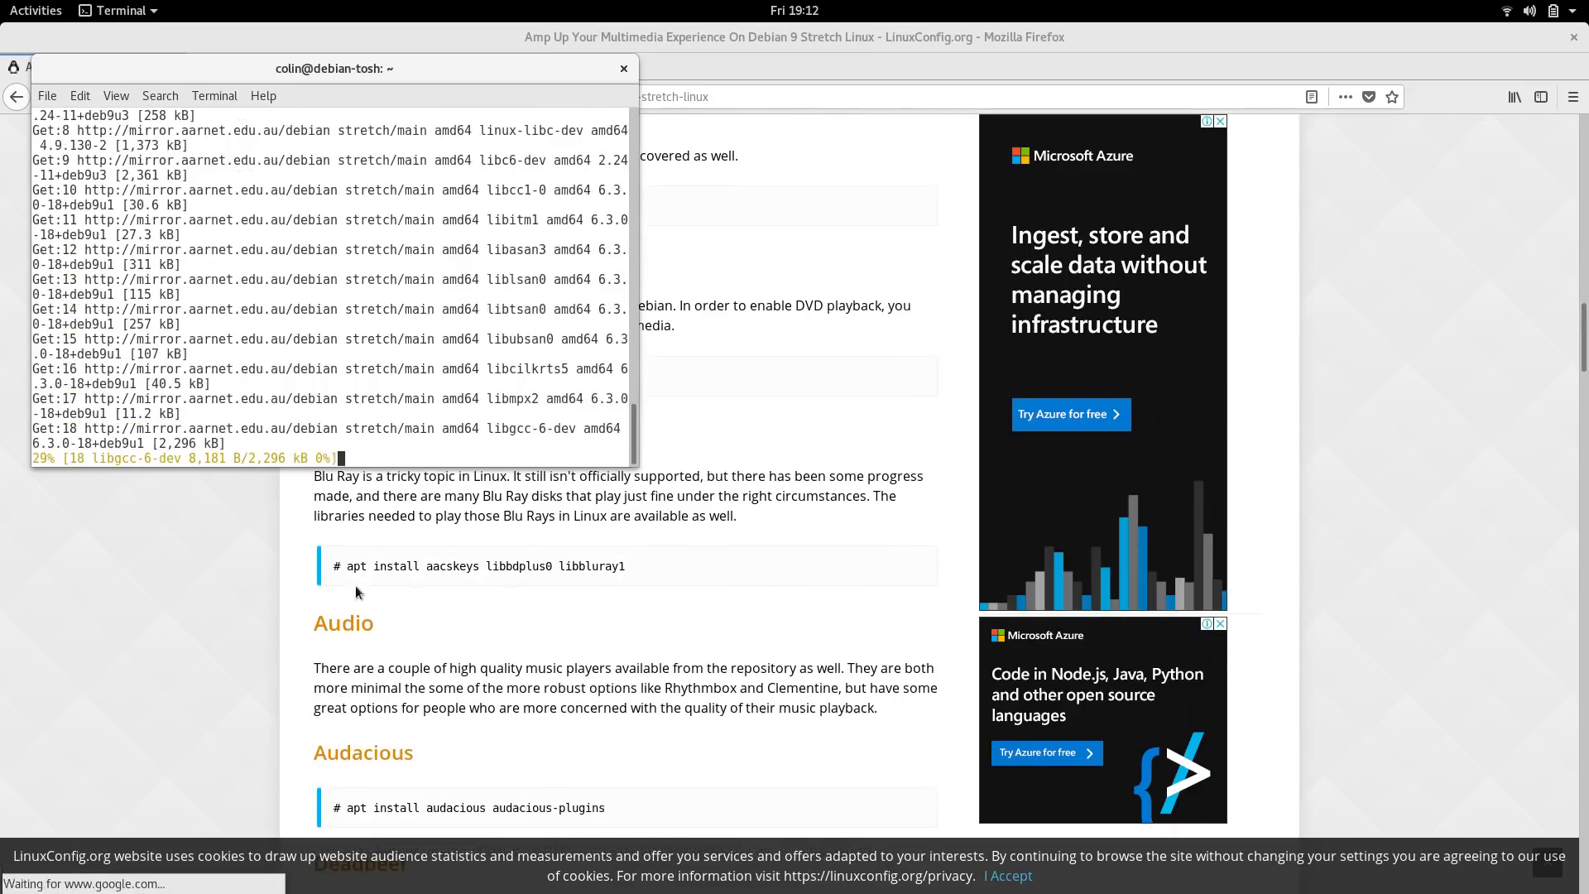
{"action": "scroll", "coordinate": [638, 590], "scroll_direction": "down", "scroll_amount": 15}
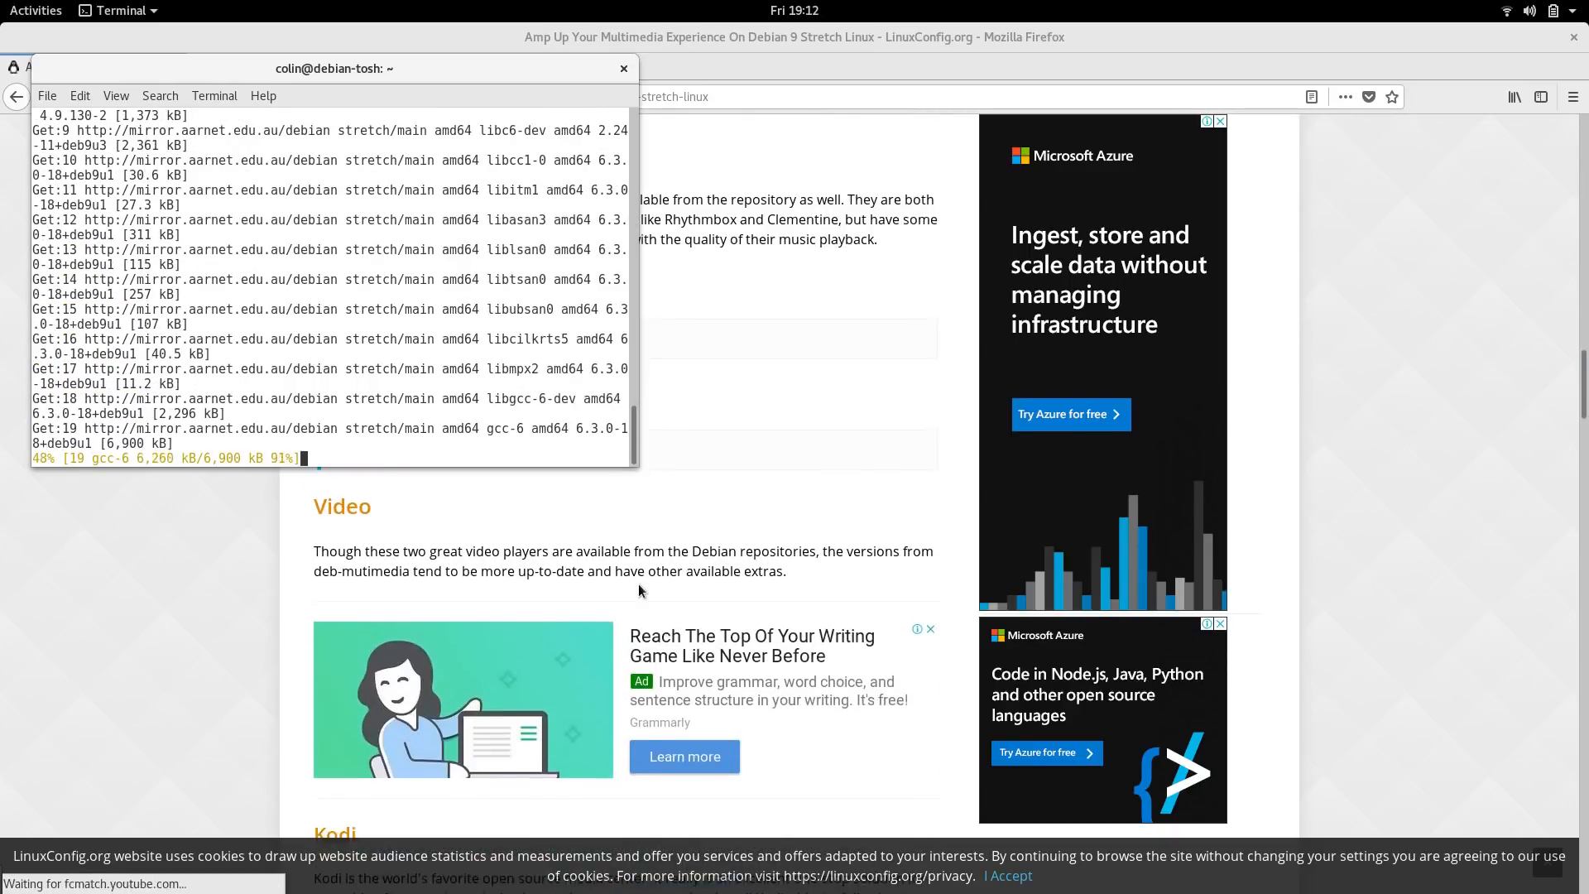
{"action": "scroll", "coordinate": [638, 590], "scroll_direction": "down", "scroll_amount": 7}
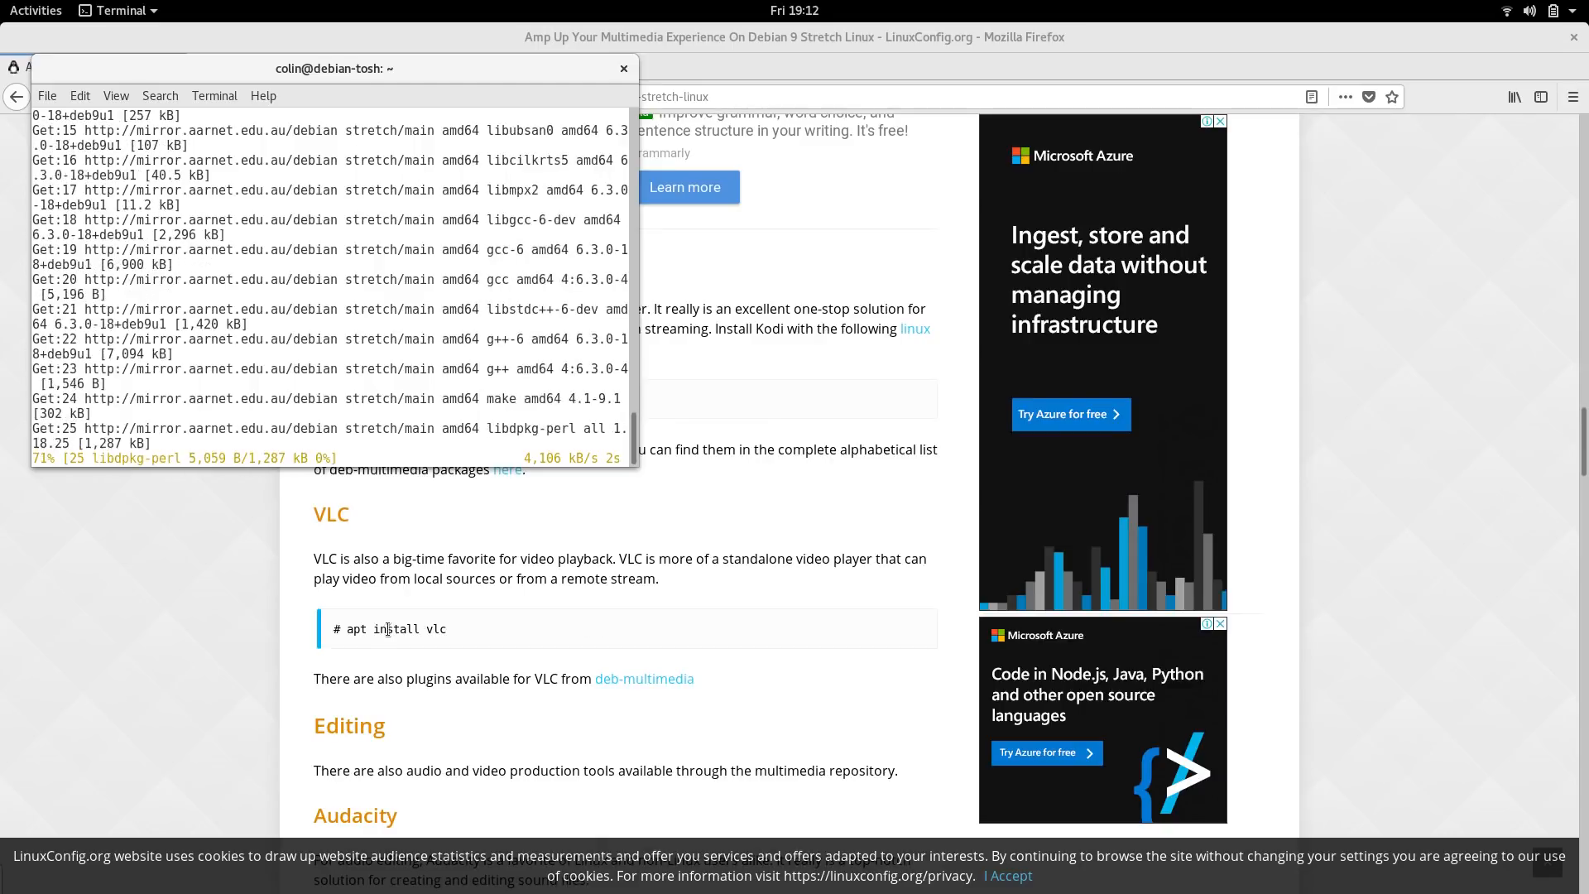
{"action": "left_click_drag", "start_coordinate": [347, 634], "coordinate": [498, 631]}
{"action": "right_click", "coordinate": [390, 633]}
{"action": "left_click", "coordinate": [422, 642]}
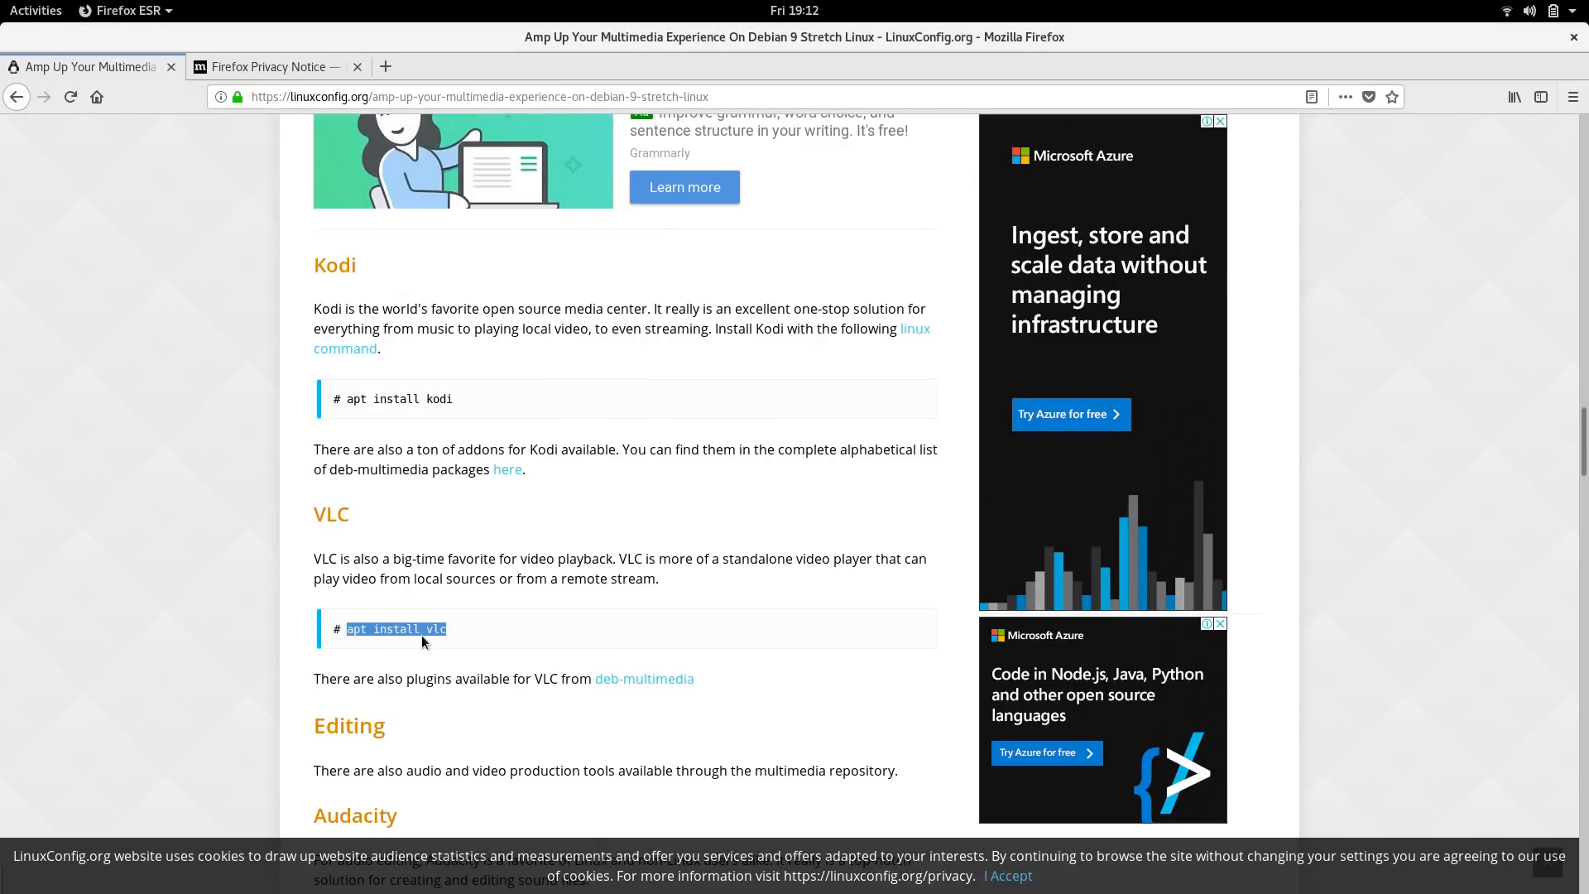
Return to the terminal, accept the libdvd-pkg notice and answer Yes to automatic libdvdcss2 upgrades.
{"action": "key", "text": "super"}
{"action": "left_click", "coordinate": [1117, 538]}
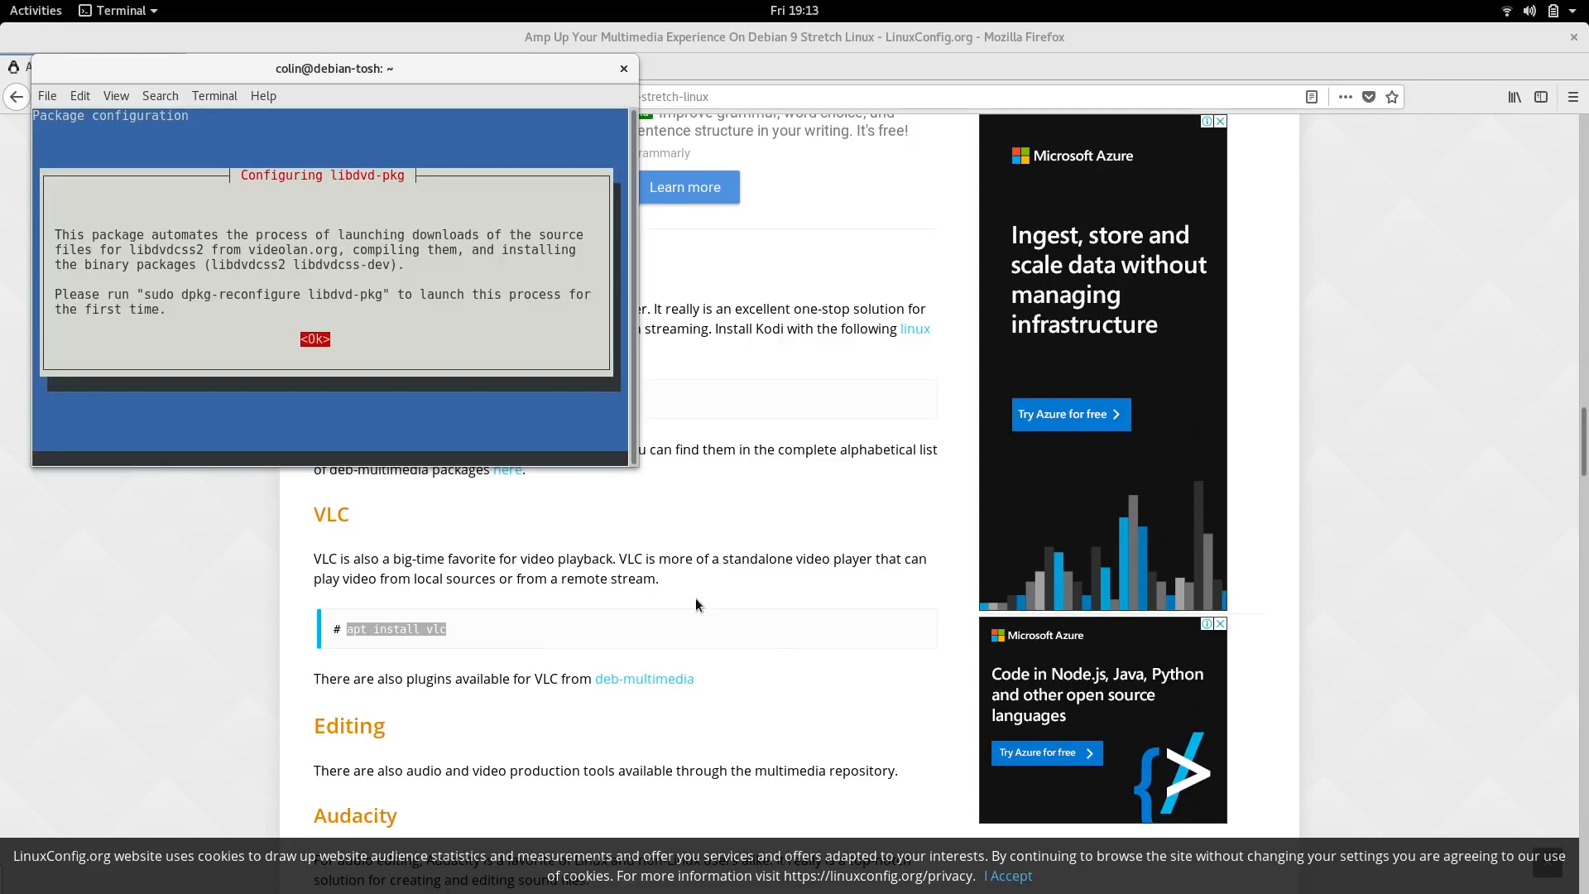
{"action": "key", "text": "Return"}
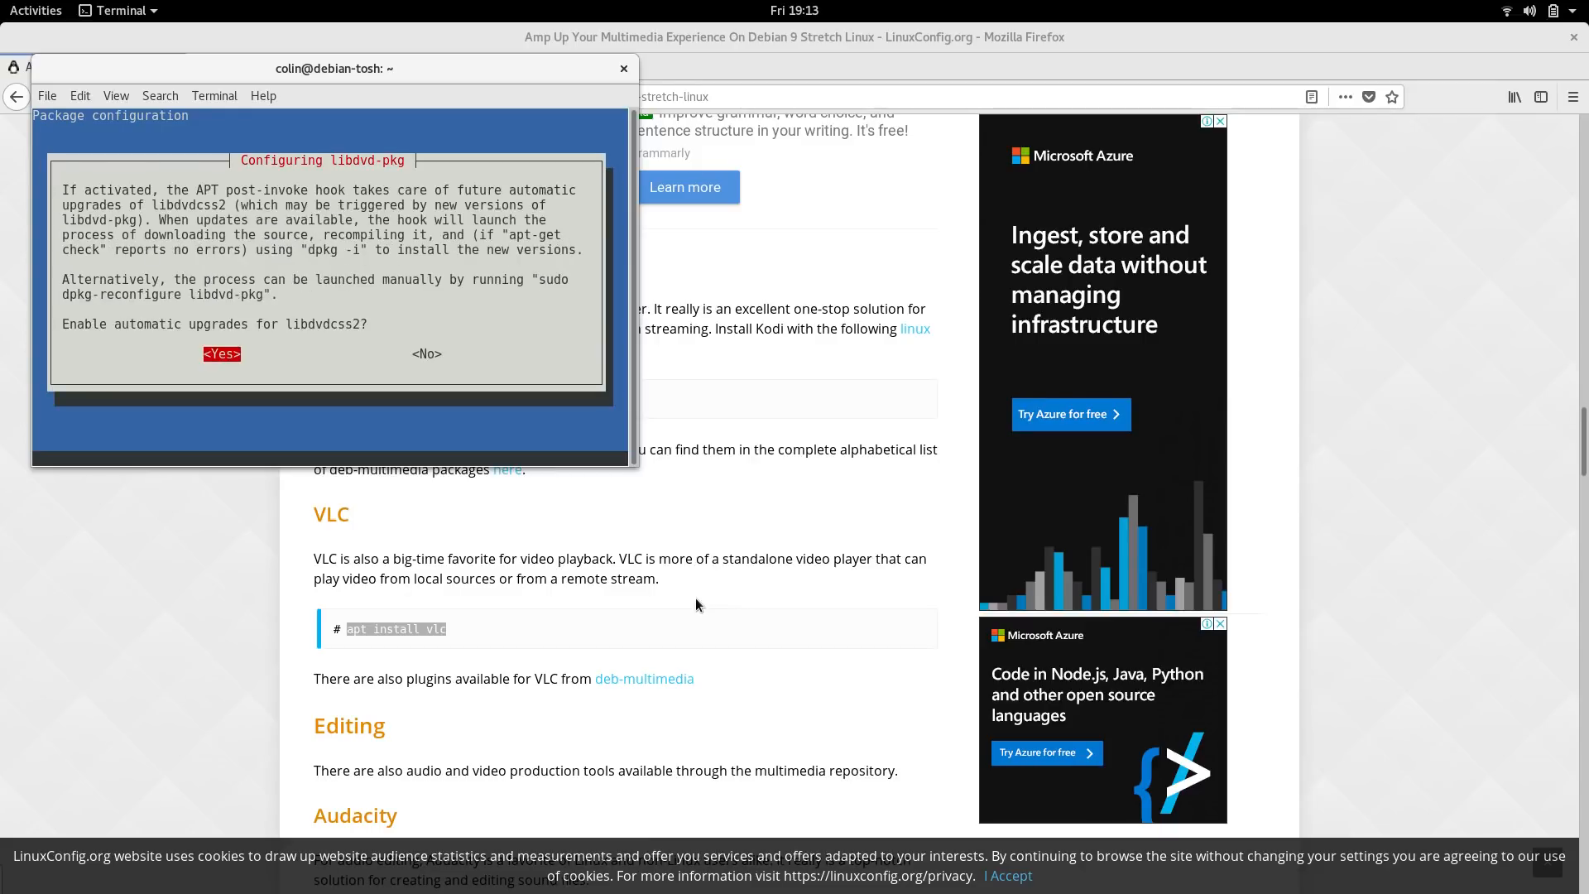
{"action": "key", "text": "Return"}
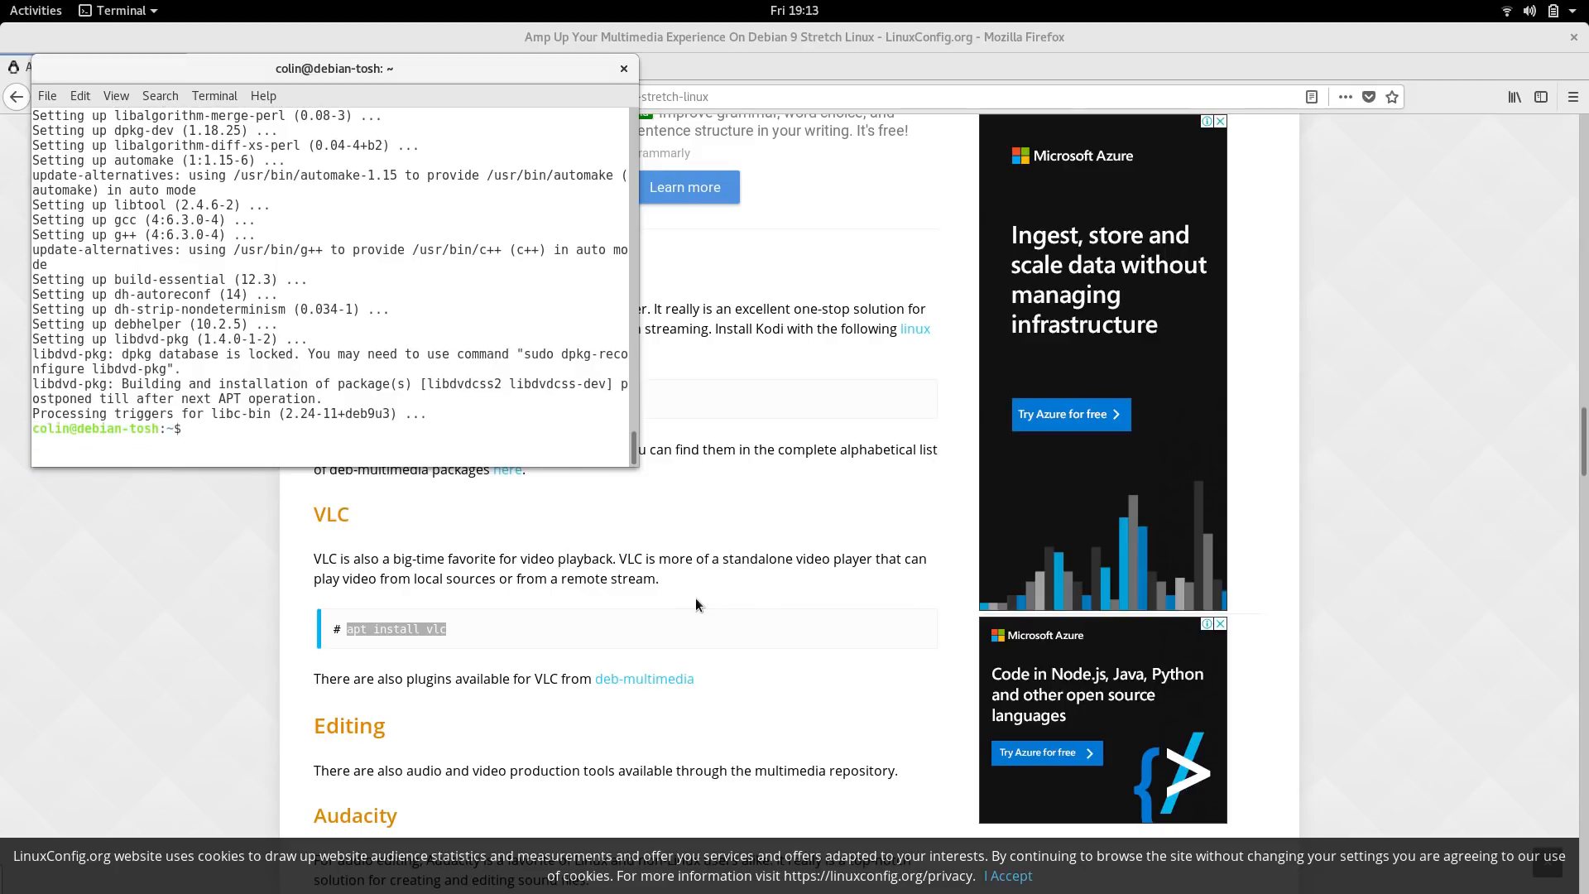
Paste the VLC install command, prefix it with sudo, run it and confirm the installation.
{"action": "right_click", "coordinate": [230, 426]}
{"action": "left_click", "coordinate": [291, 483]}
{"action": "key", "text": "Left"}
{"action": "key", "text": "Left"}
{"action": "key", "text": "Left"}
{"action": "key", "text": "Left"}
{"action": "key", "text": "Left"}
{"action": "key", "text": "Left"}
{"action": "key", "text": "Left"}
{"action": "key", "text": "Left"}
{"action": "key", "text": "Left"}
{"action": "key", "text": "Left"}
{"action": "key", "text": "Left"}
{"action": "key", "text": "Left"}
{"action": "key", "text": "Left"}
{"action": "key", "text": "Left"}
{"action": "type", "text": "sudo"}
{"action": "key", "text": "Return"}
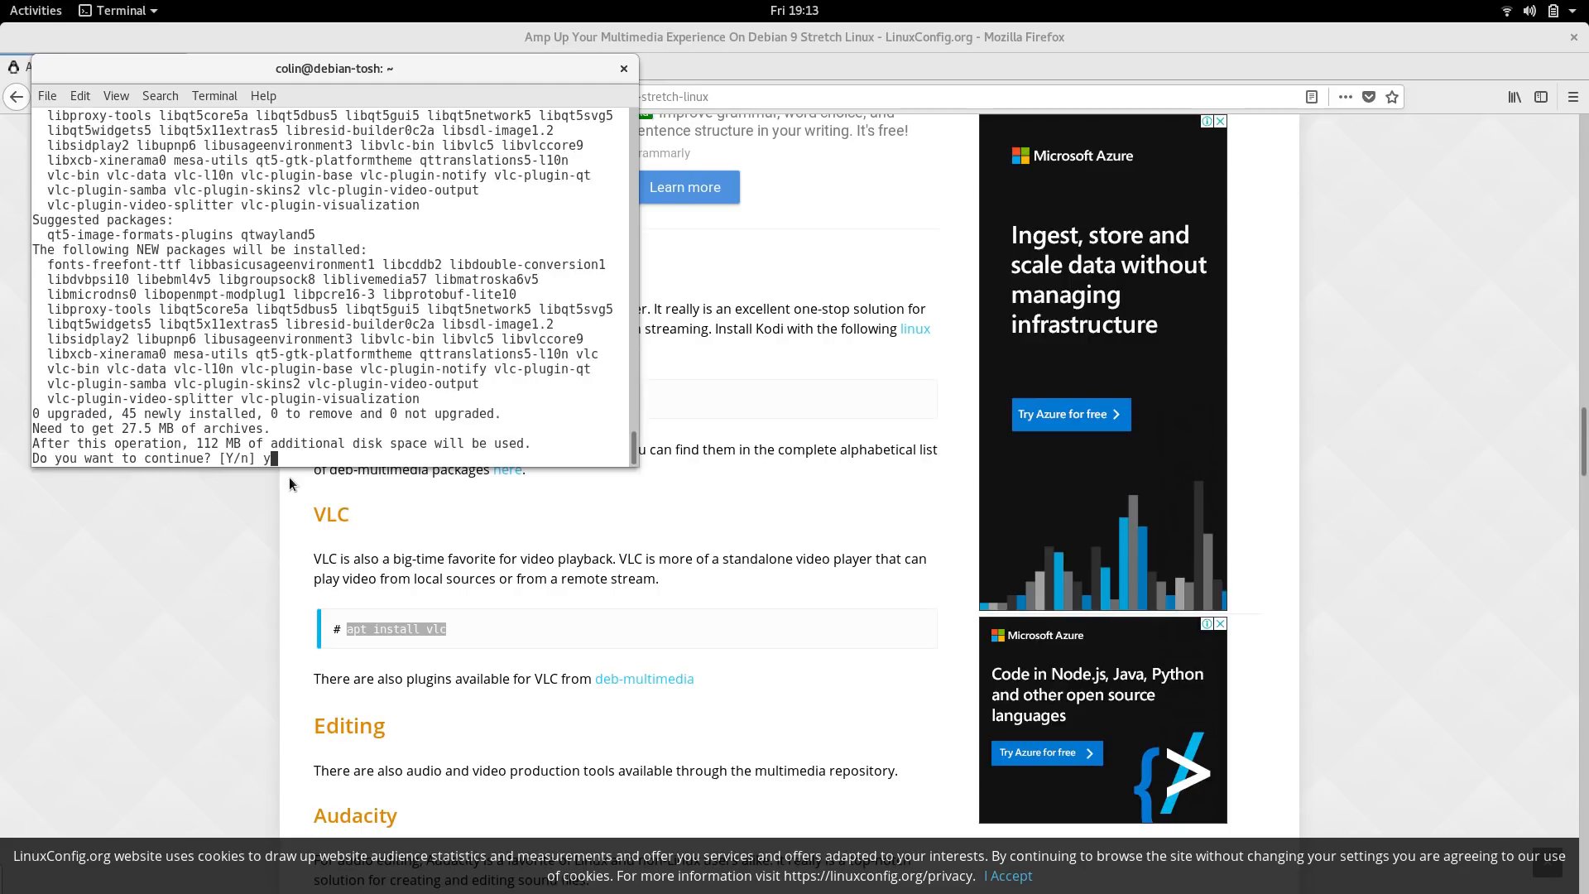
{"action": "key", "text": "Return"}
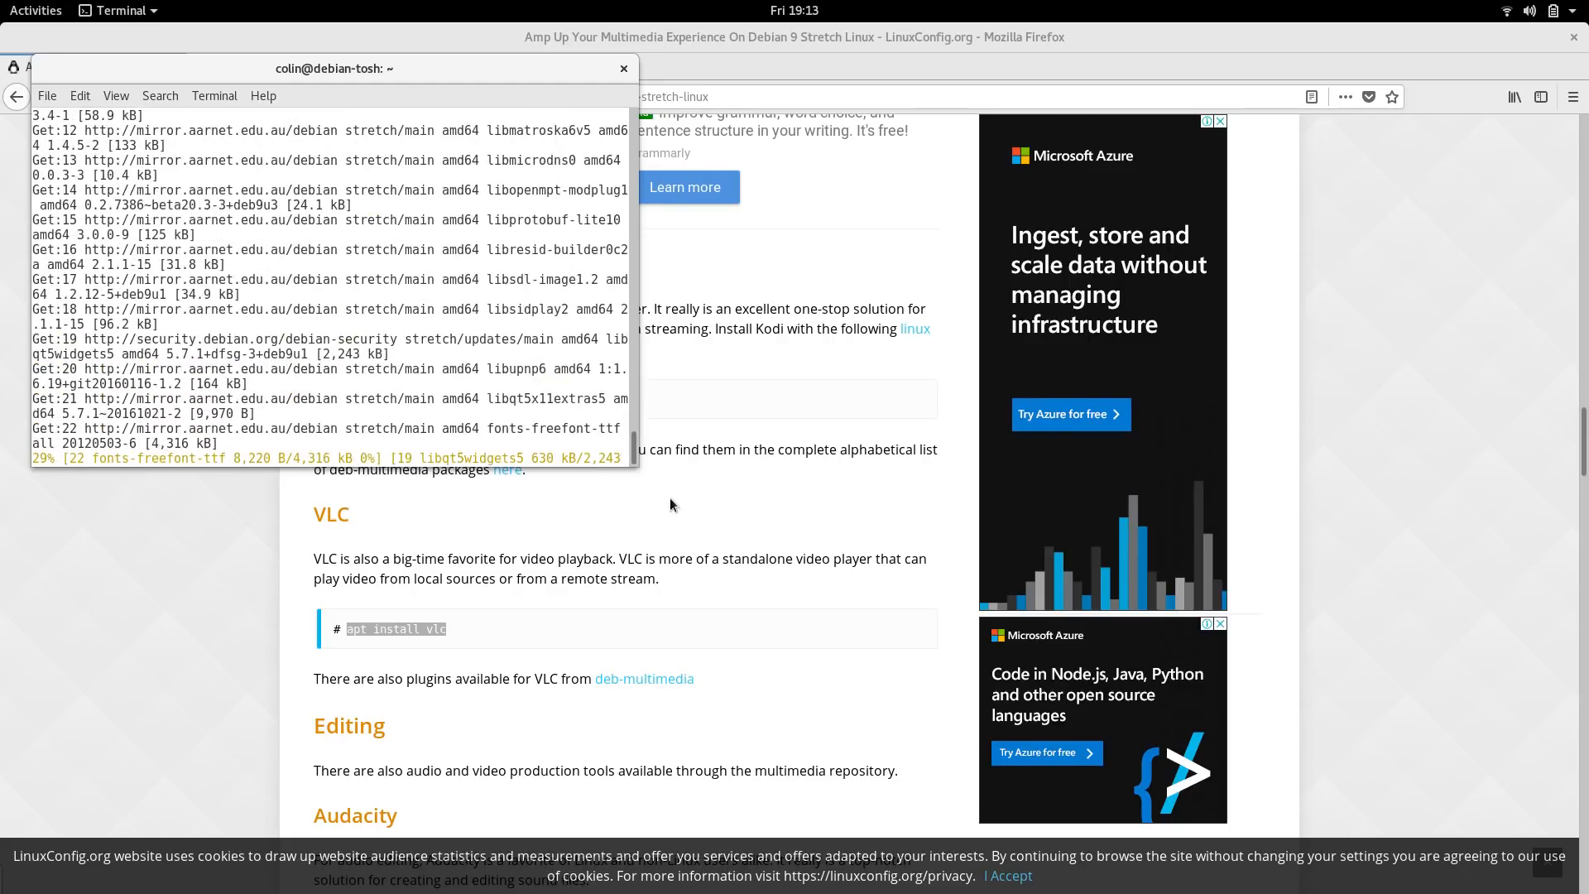
Launch LibreOffice Calc from Show Applications while VLC installs.
{"action": "key", "text": "super"}
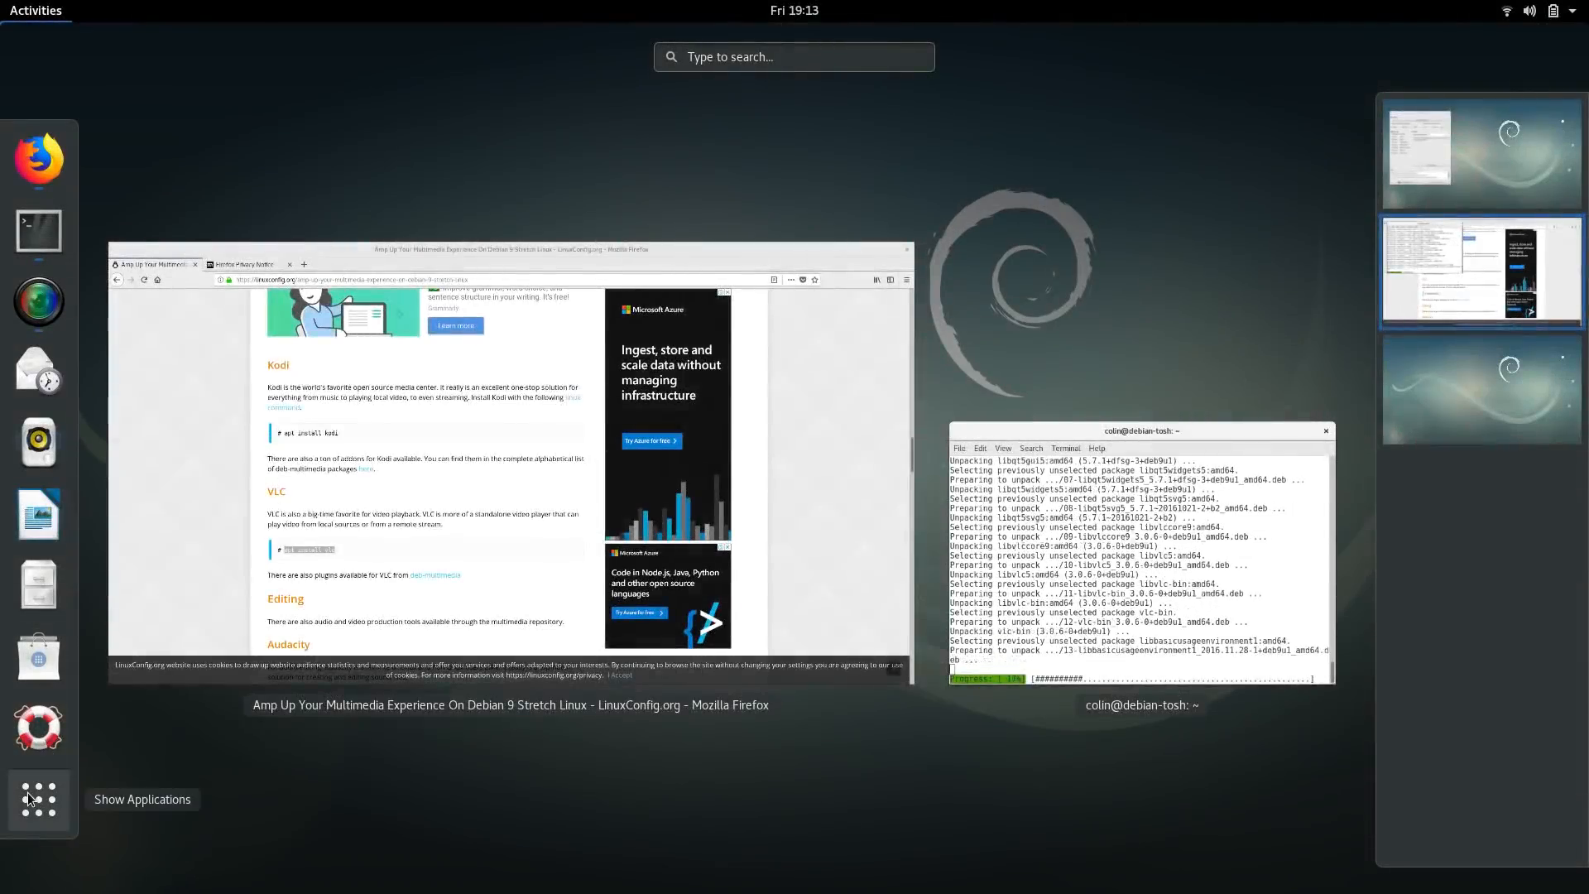
{"action": "left_click", "coordinate": [38, 800]}
{"action": "scroll", "coordinate": [792, 491], "scroll_direction": "down", "scroll_amount": 1}
{"action": "scroll", "coordinate": [792, 492], "scroll_direction": "up", "scroll_amount": 1}
{"action": "left_click", "coordinate": [1072, 725]}
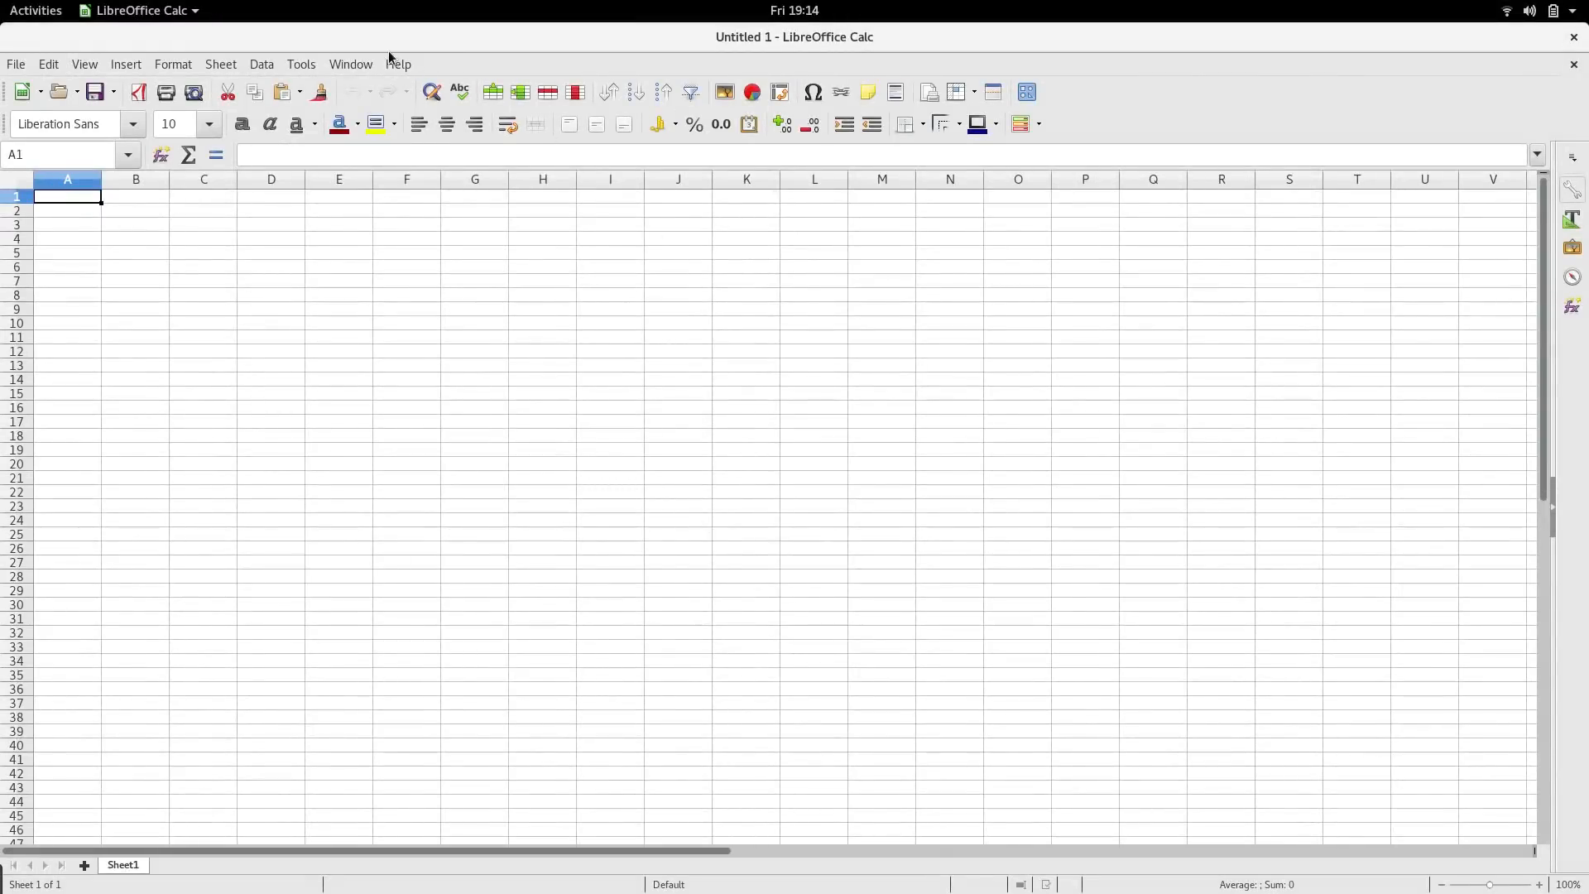
Confirm in the About LibreOffice dialog that Calc is version 5.2.7.2, then exit Calc.
{"action": "left_click", "coordinate": [393, 63]}
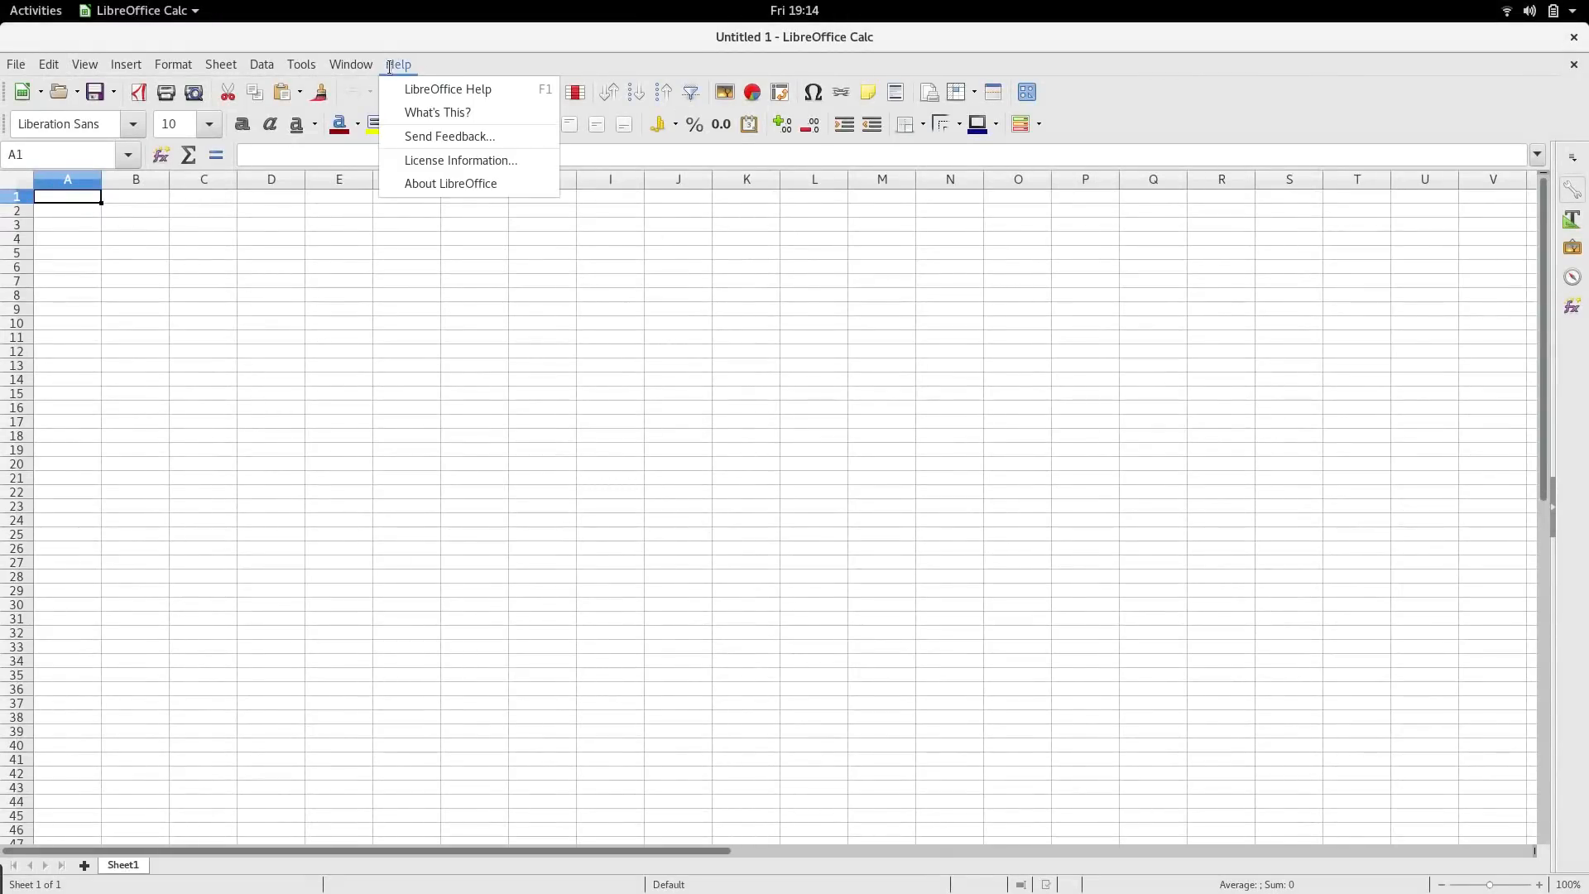
{"action": "left_click", "coordinate": [436, 185]}
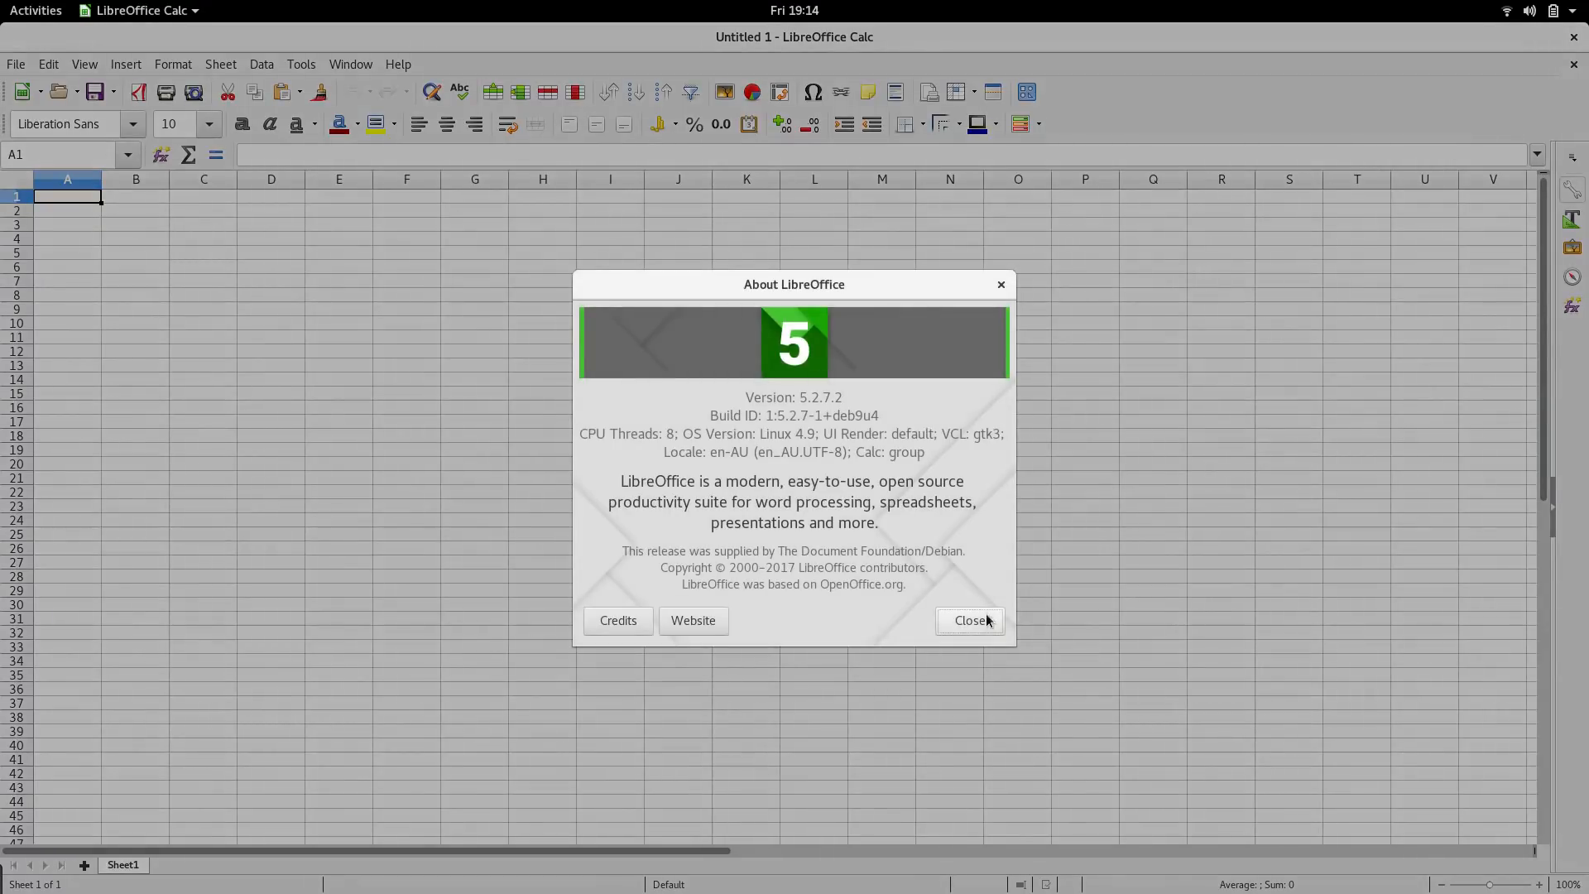
{"action": "left_click", "coordinate": [977, 623]}
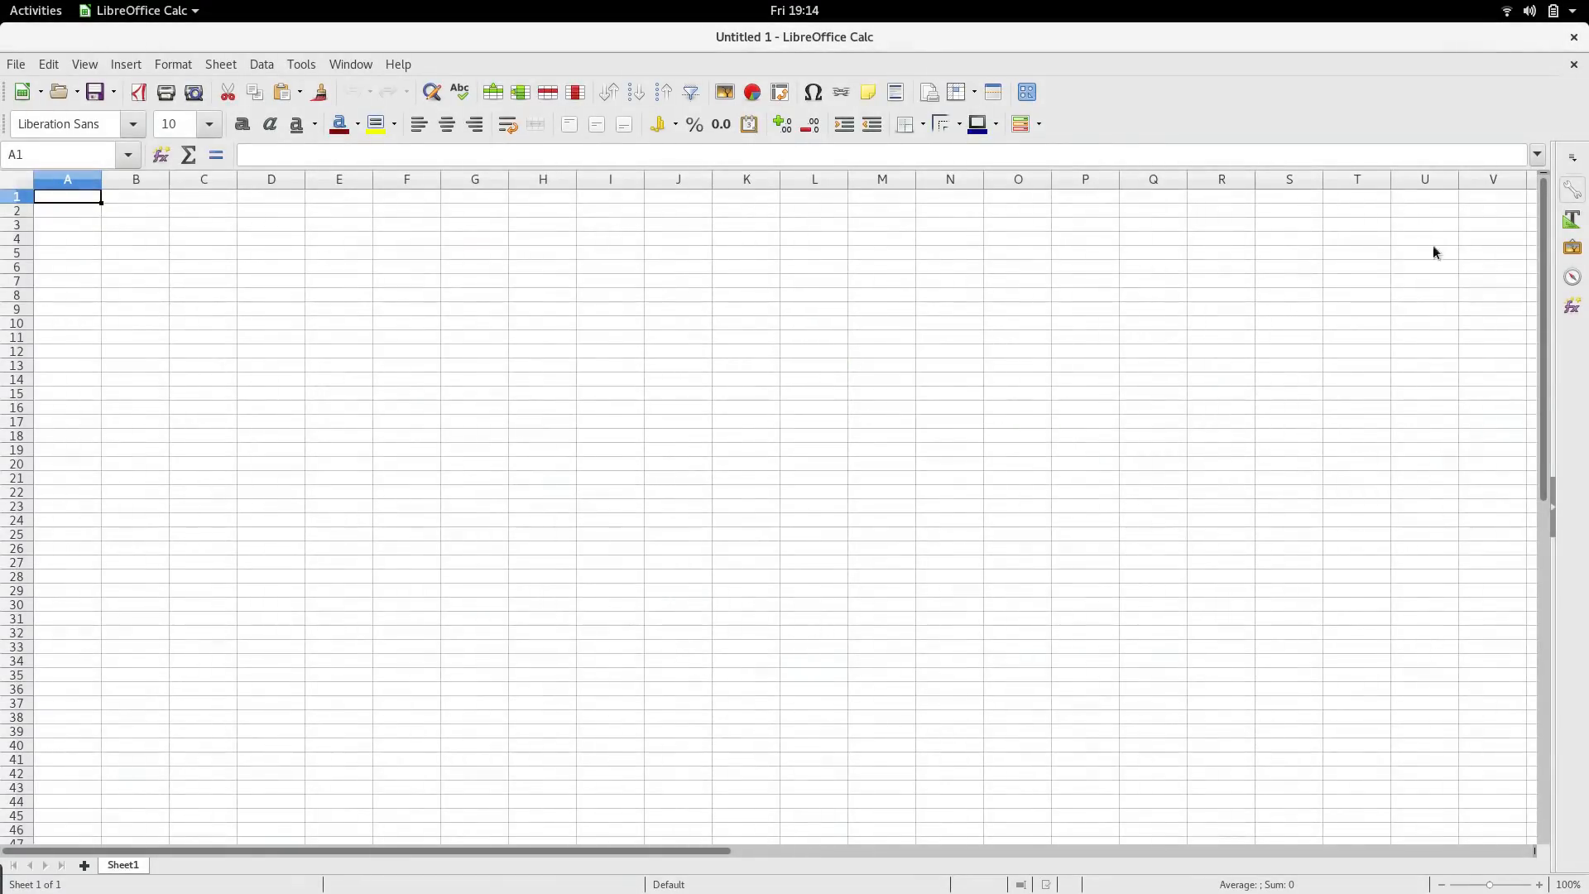
{"action": "left_click", "coordinate": [1570, 34]}
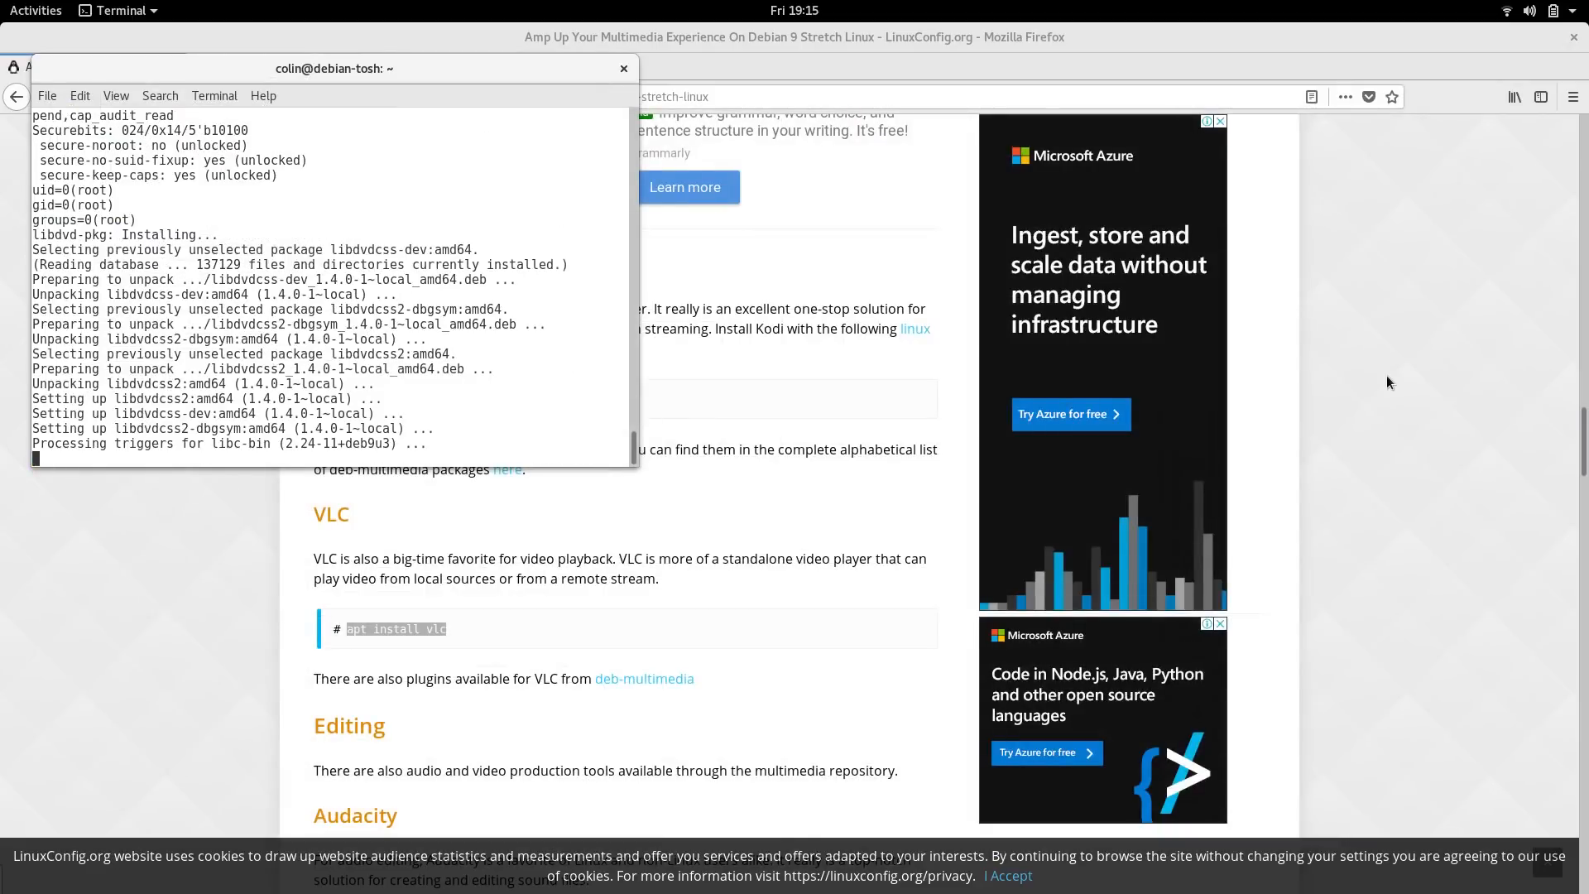
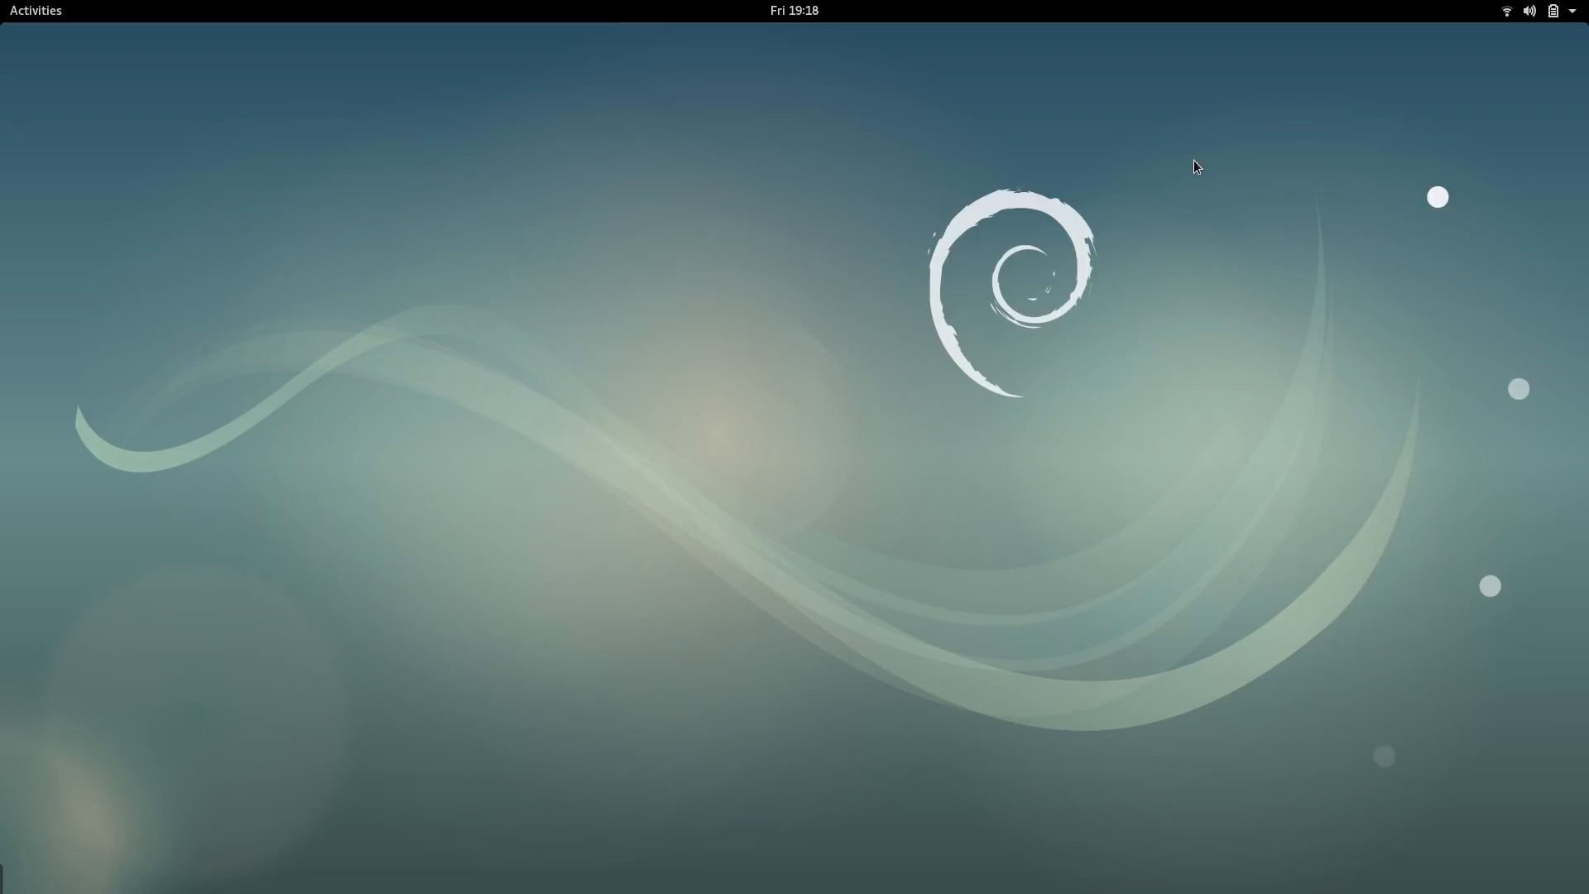
Launch VLC media player via an Activities search for 'vlc' and dismiss its privacy notice.
{"action": "left_click", "coordinate": [53, 11]}
{"action": "type", "text": "vlc"}
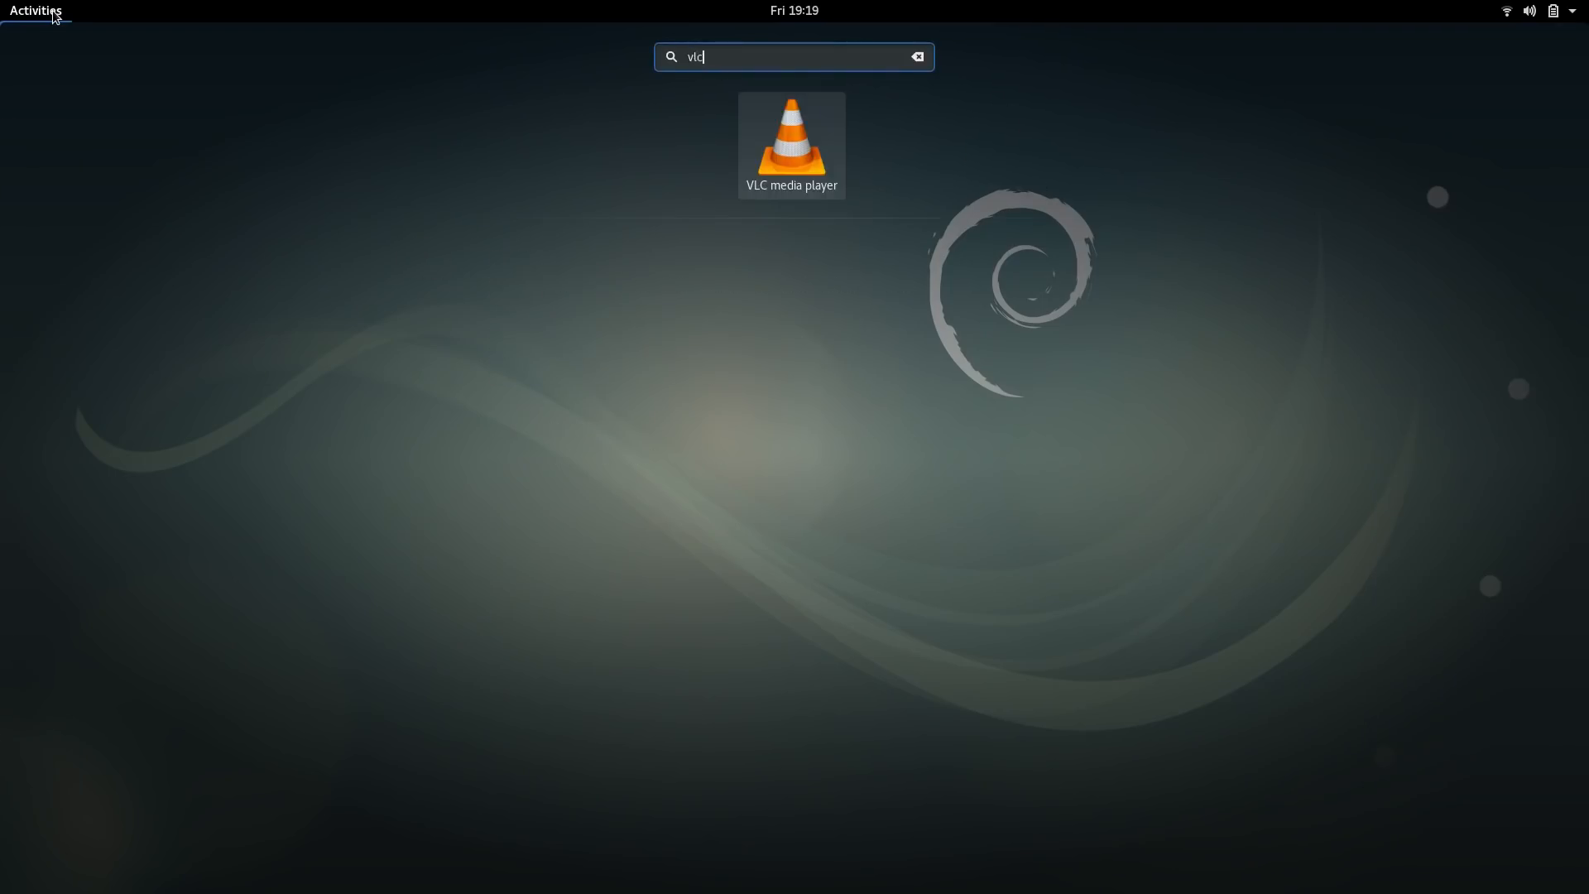
{"action": "key", "text": "Return"}
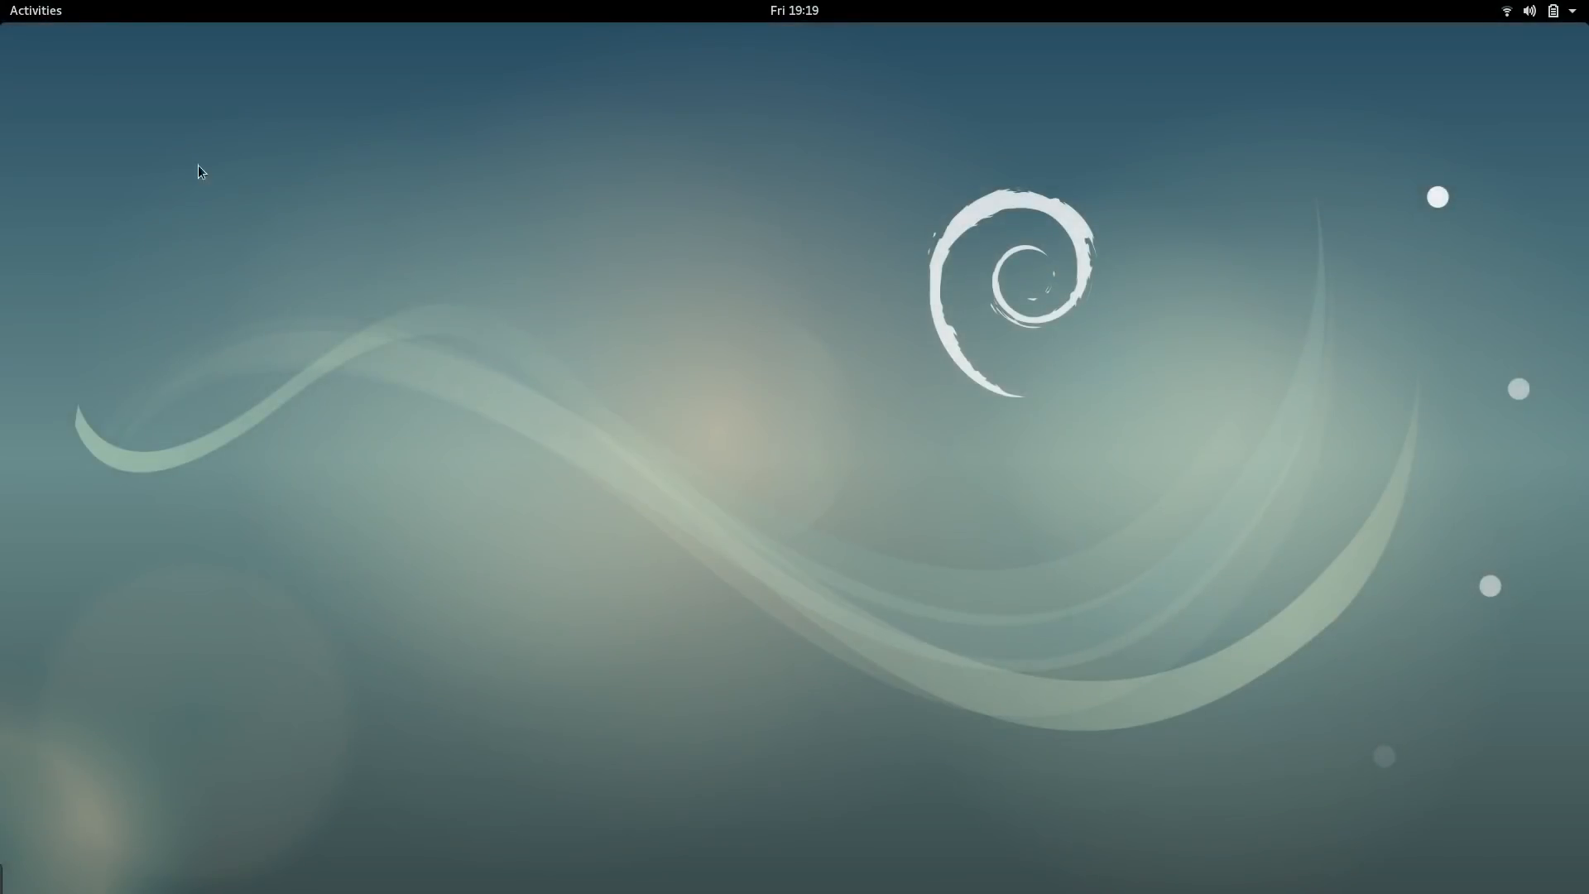
{"action": "left_click", "coordinate": [952, 619]}
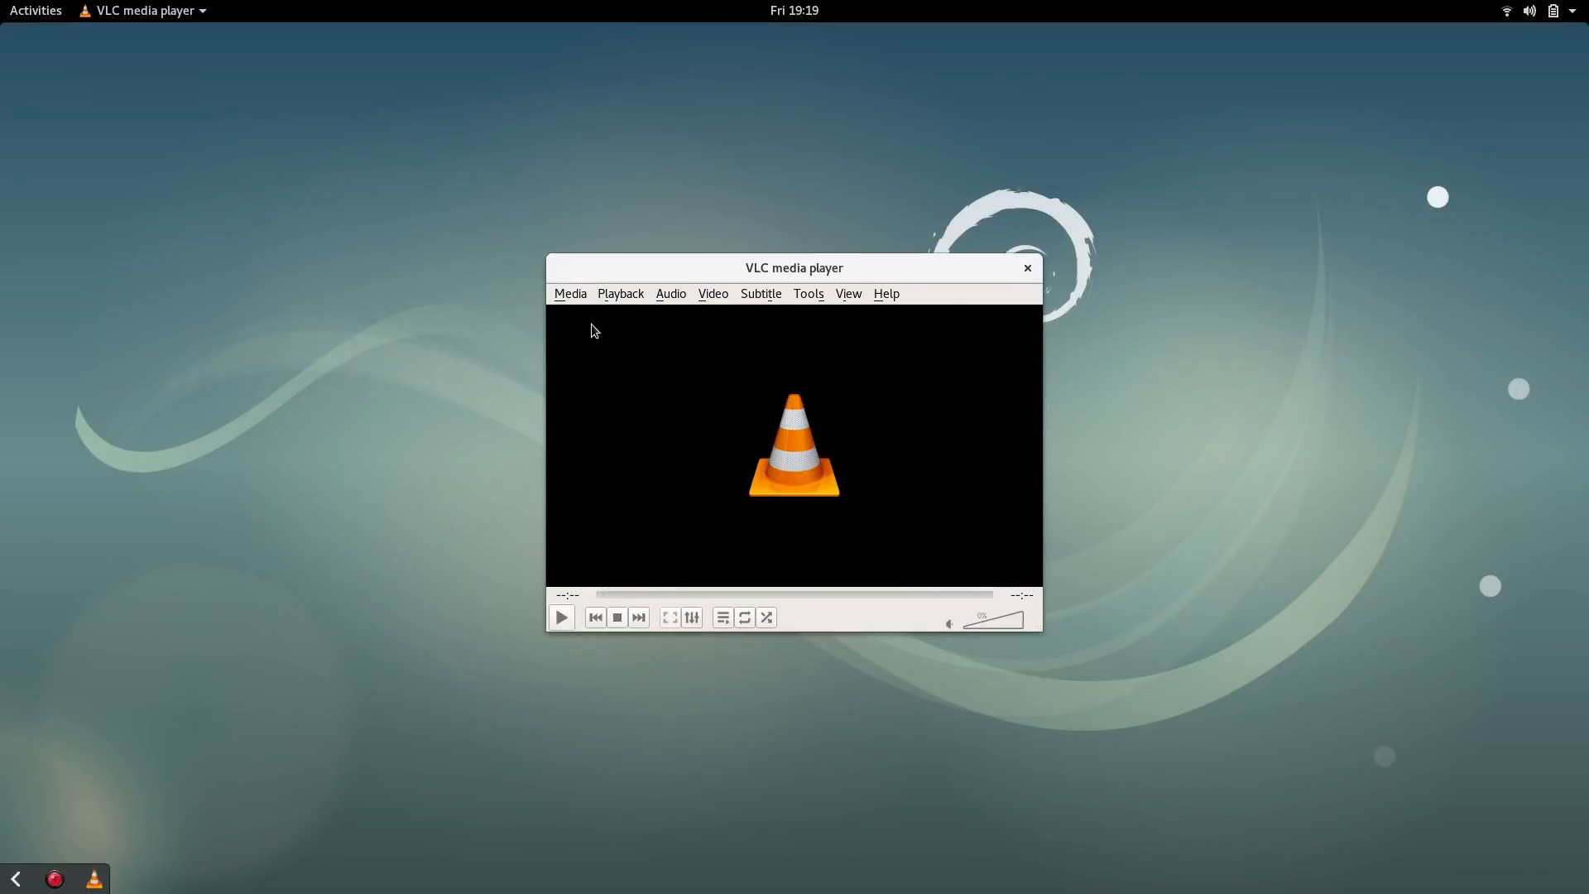
Open the DVD disc in VLC and start playing the movie.
{"action": "left_click", "coordinate": [577, 299]}
{"action": "left_click", "coordinate": [604, 385]}
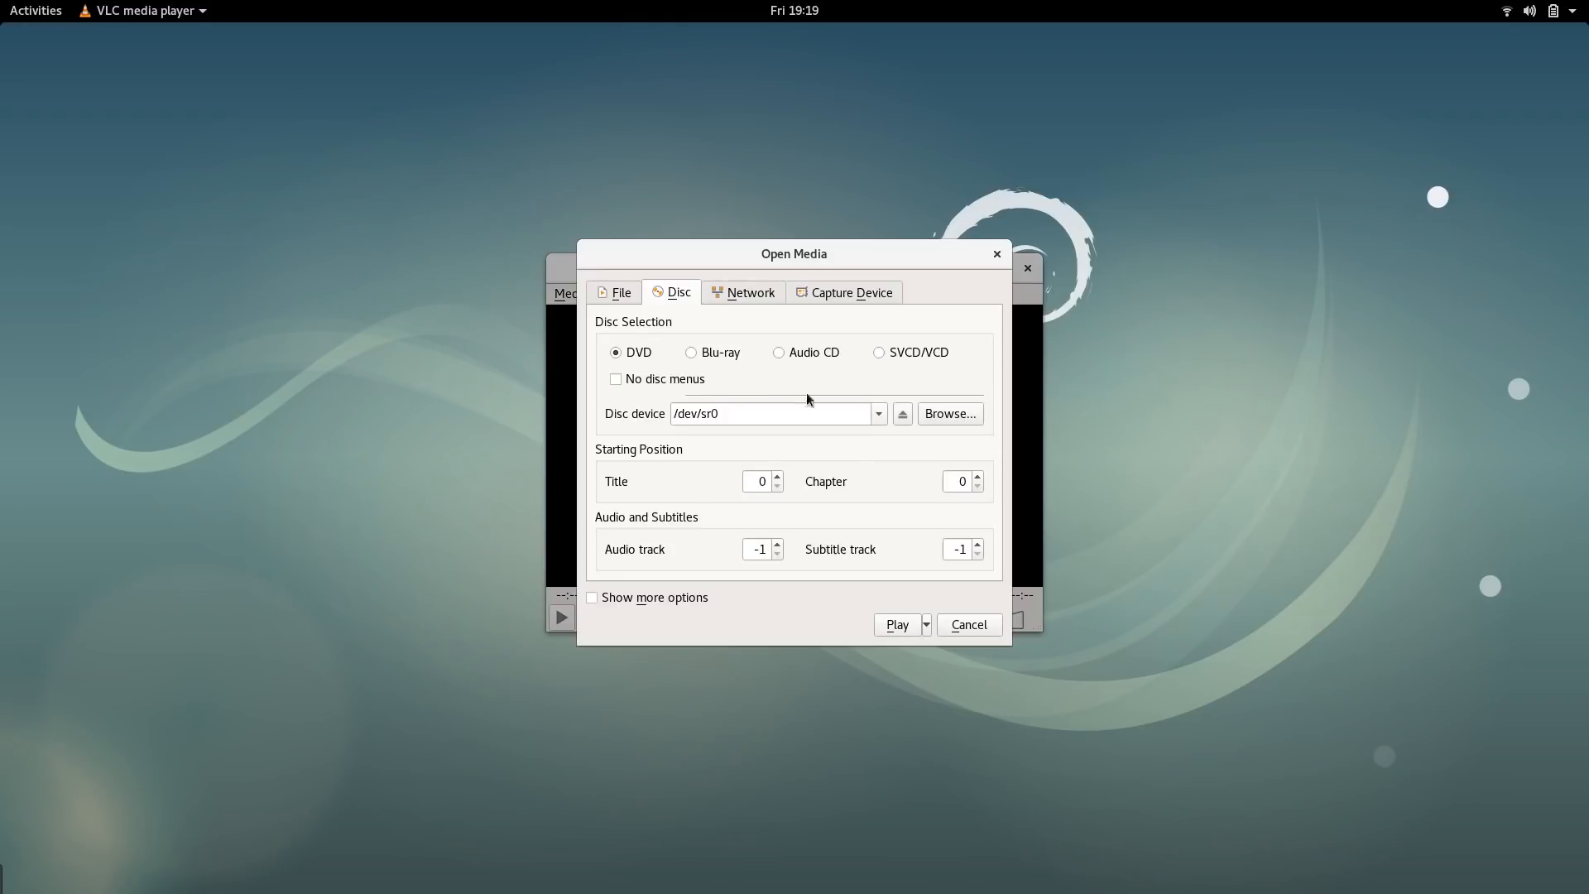
{"action": "left_click", "coordinate": [903, 627]}
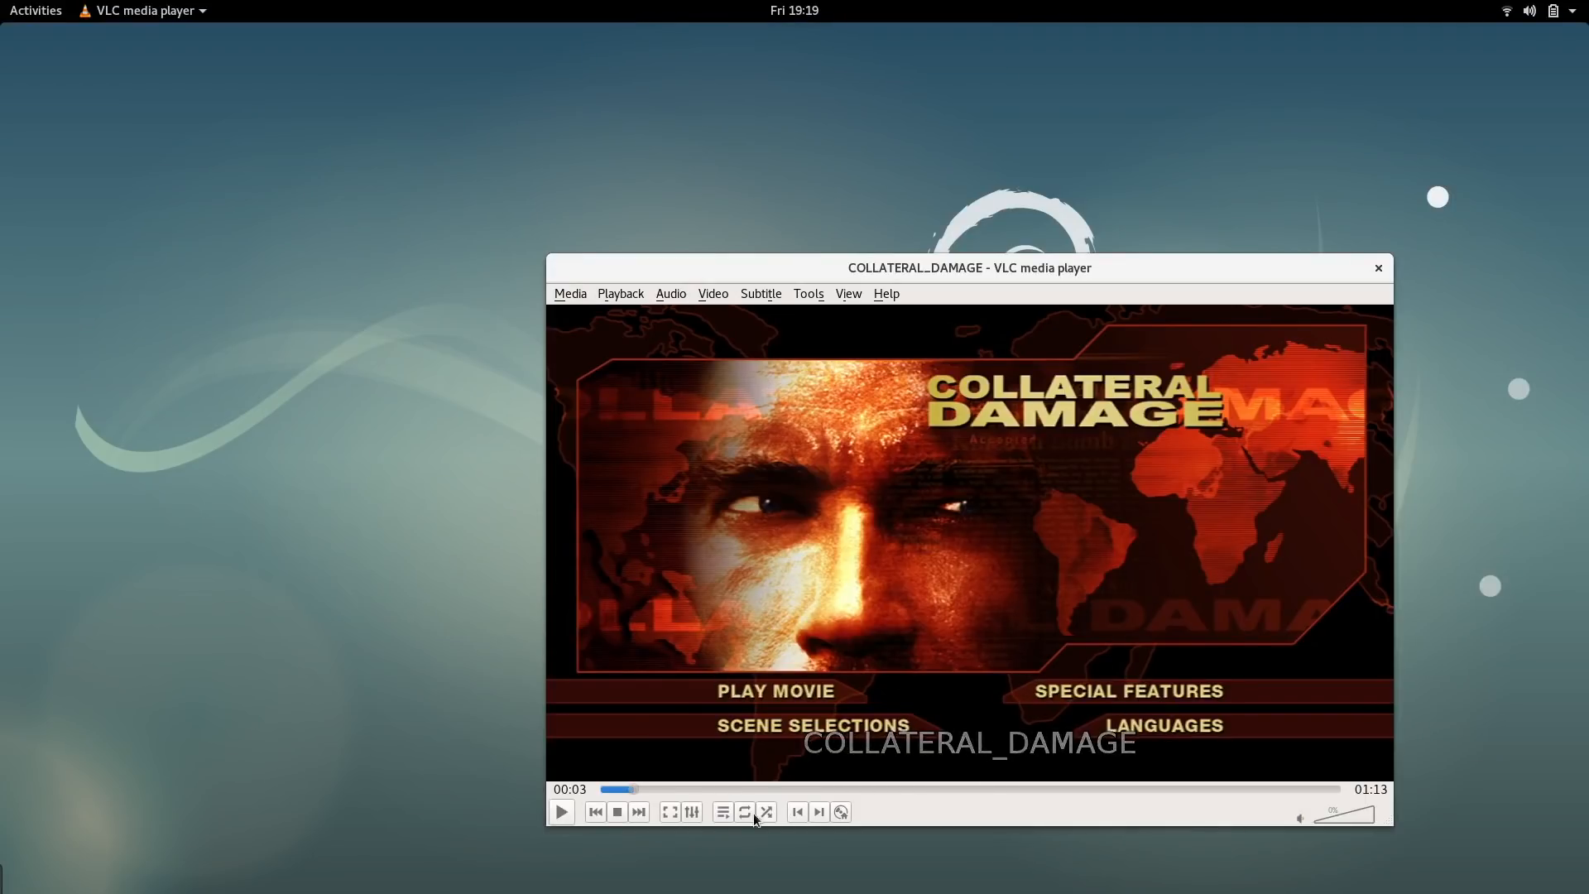
{"action": "left_click", "coordinate": [562, 812]}
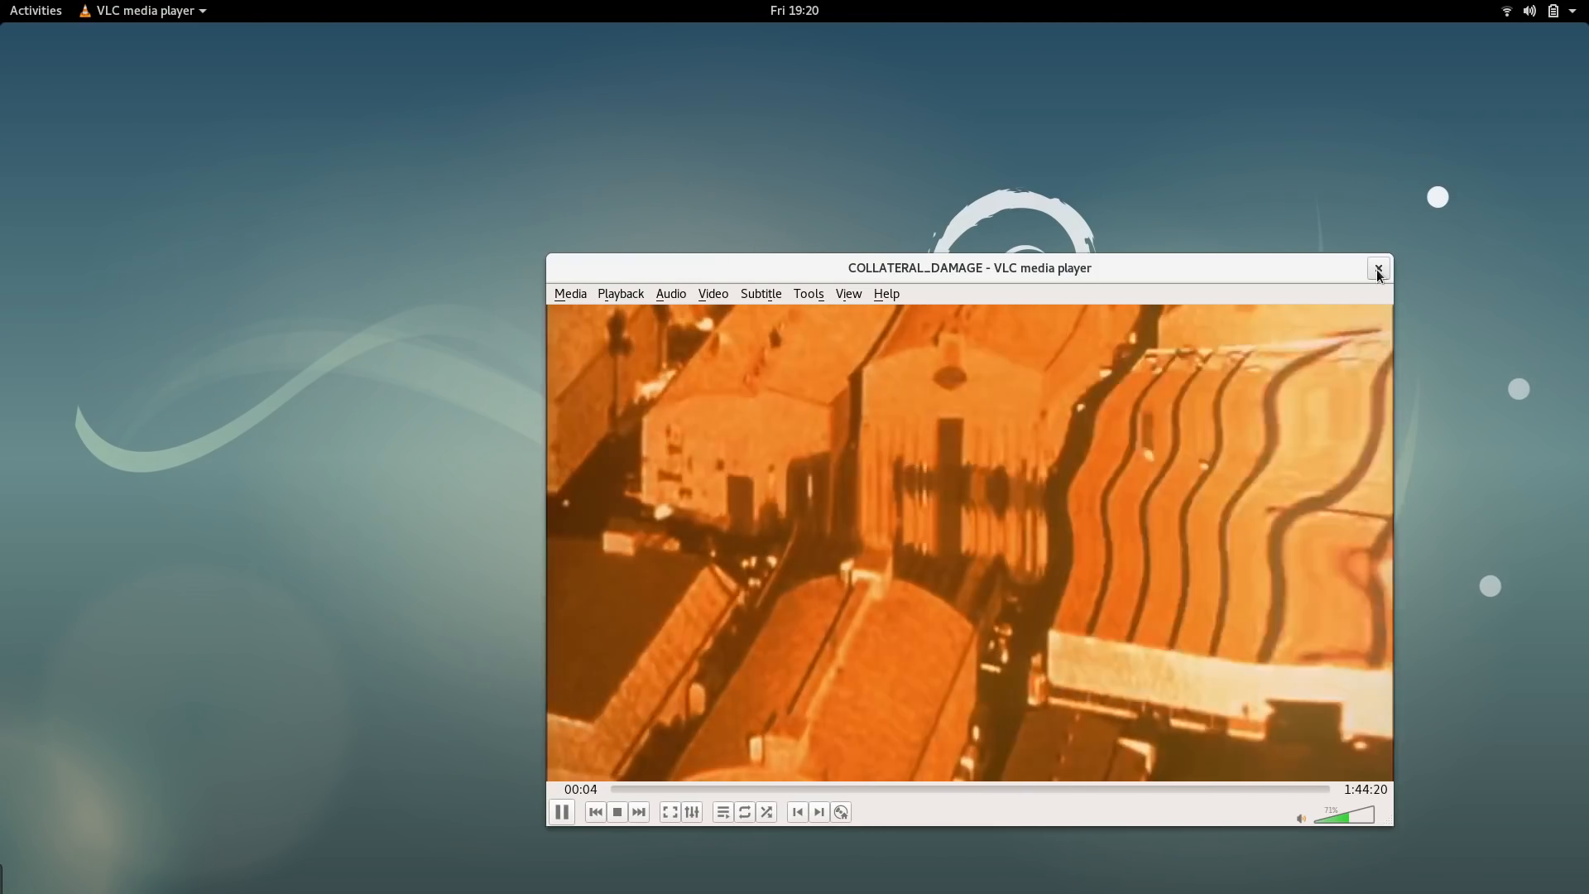
Check the sound volume in the system menu, then close VLC.
{"action": "left_click", "coordinate": [1541, 11]}
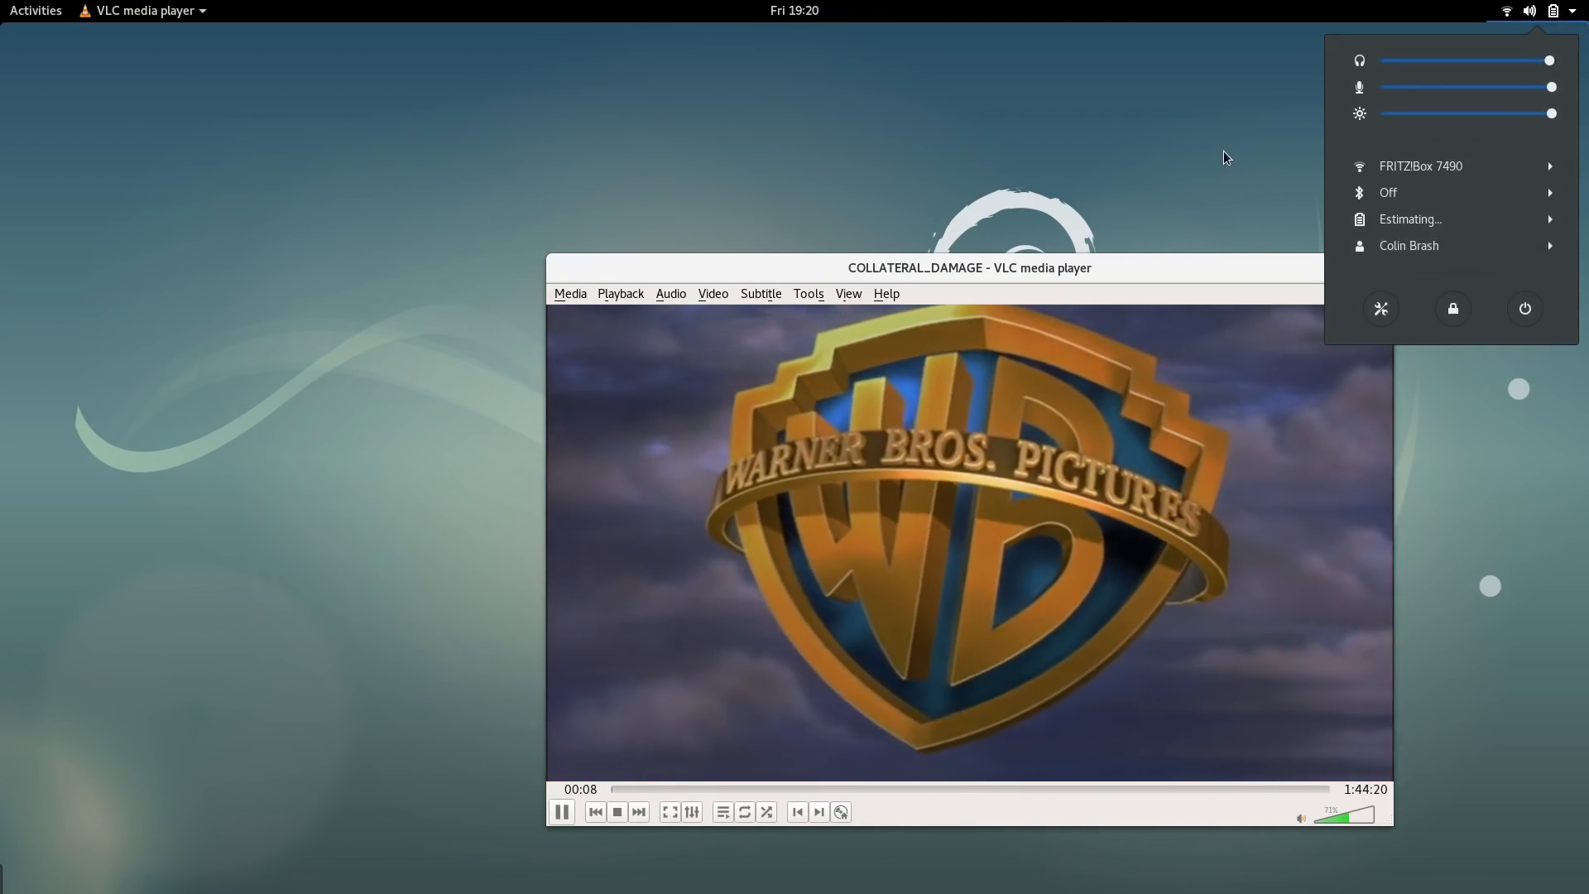
{"action": "left_click", "coordinate": [1225, 158]}
{"action": "left_click", "coordinate": [1377, 268]}
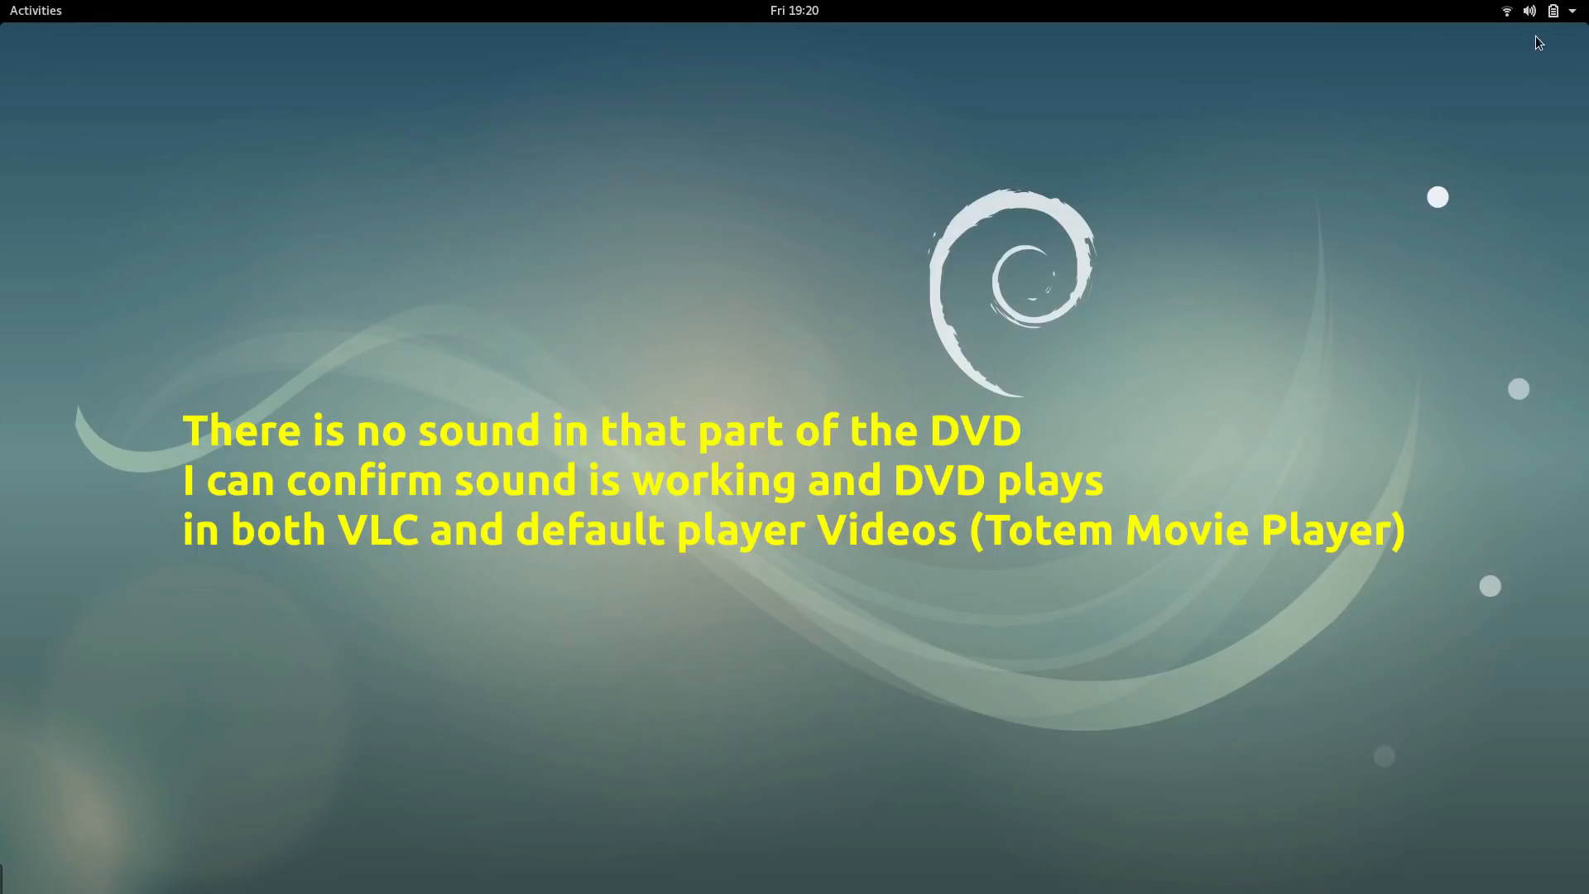
Open GNOME Settings from the system menu, close it, and return to the Activities overview.
{"action": "left_click", "coordinate": [1537, 11]}
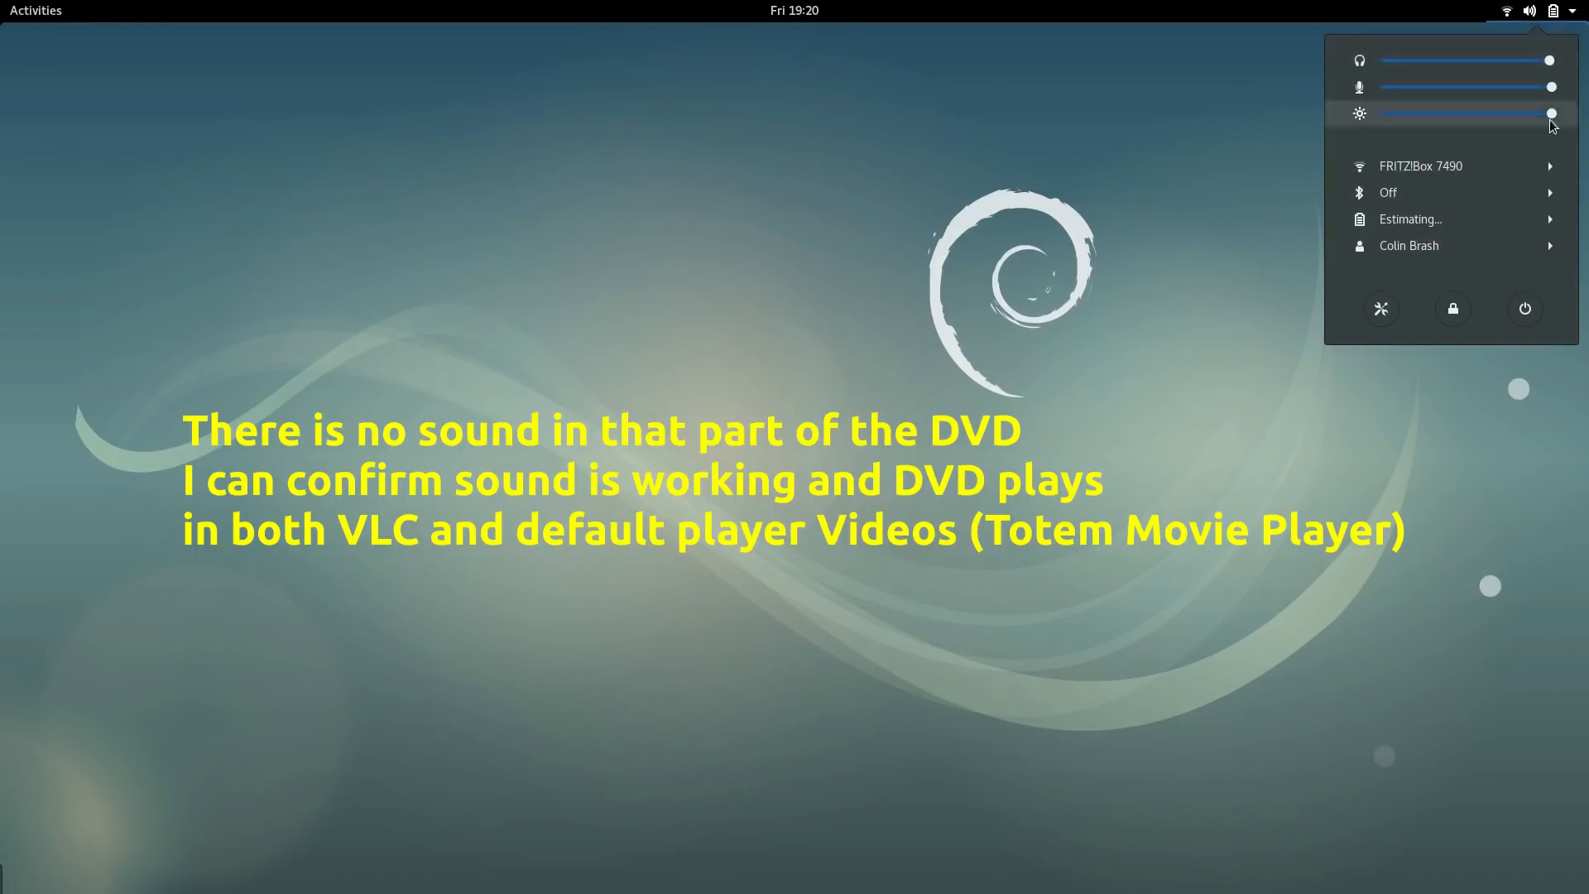
{"action": "left_click", "coordinate": [1386, 310]}
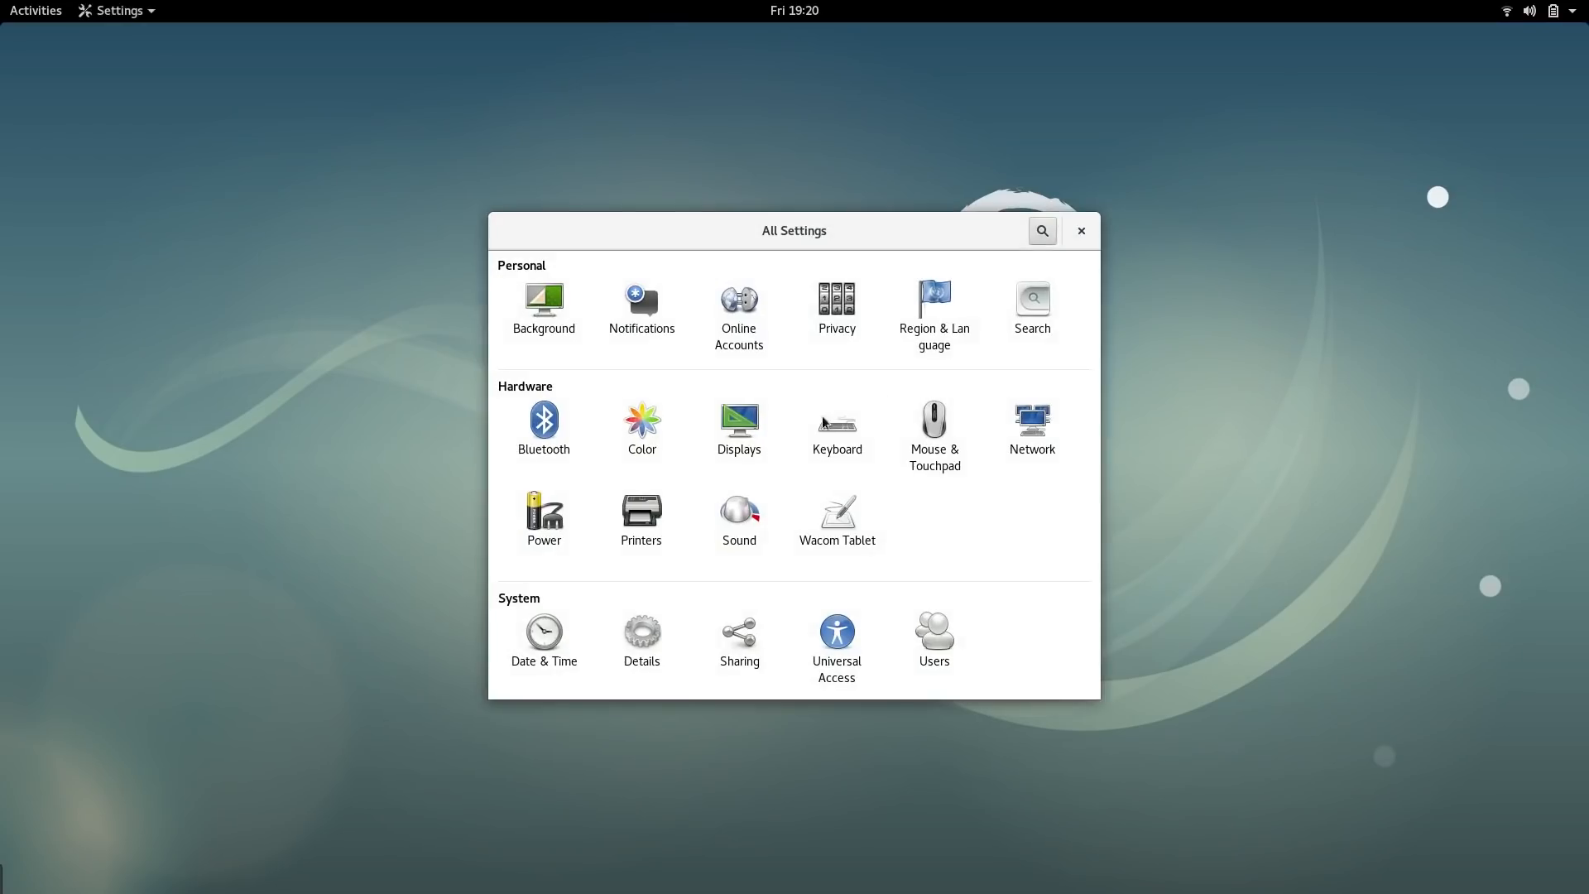
{"action": "left_click", "coordinate": [1081, 231]}
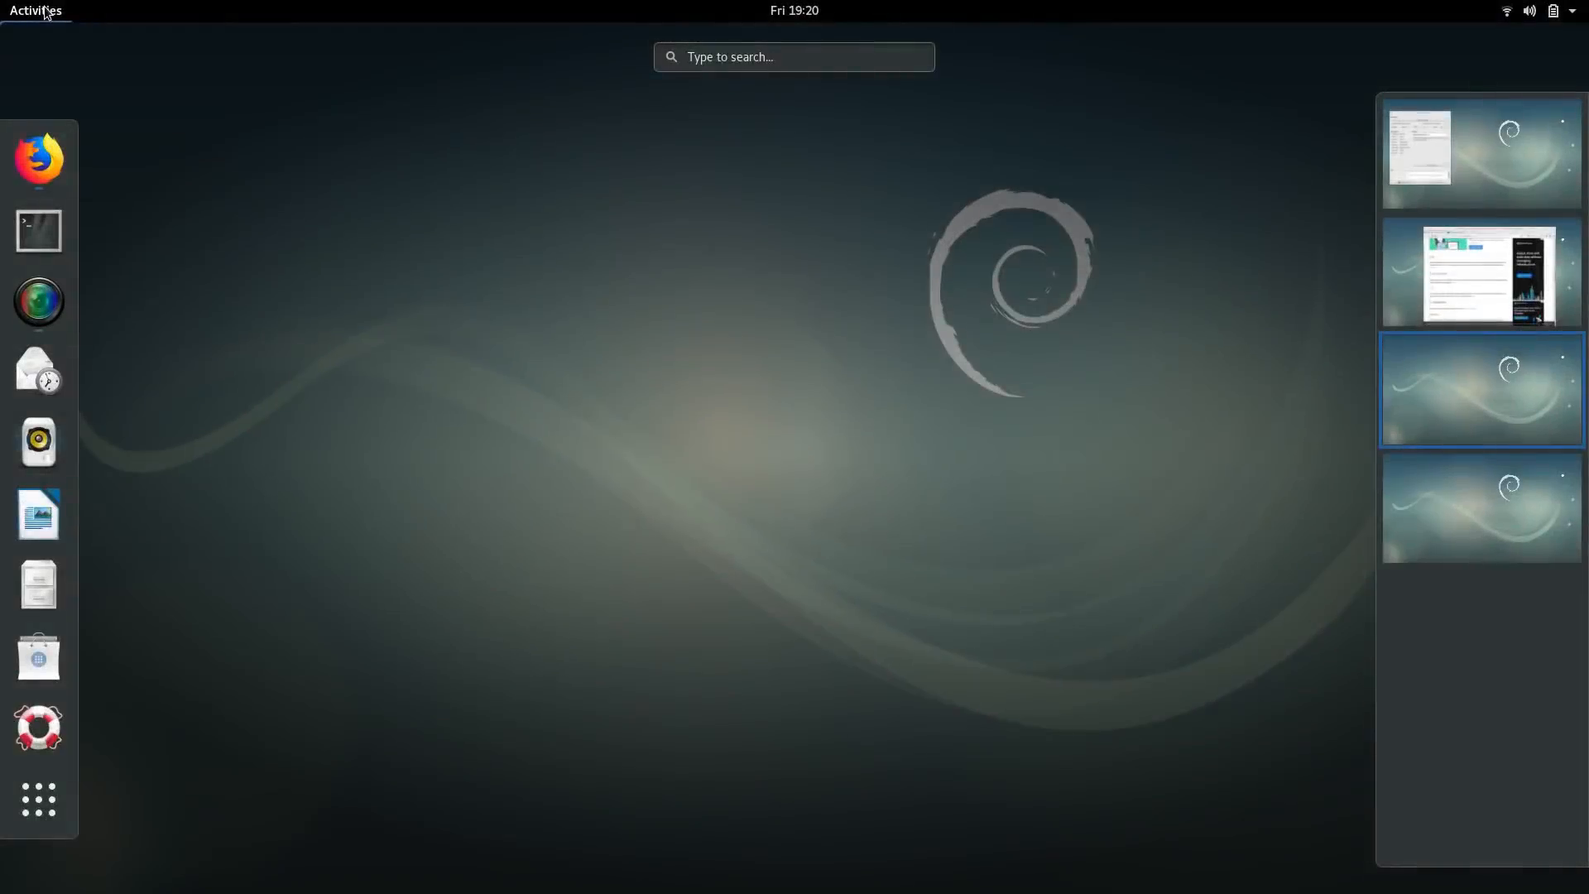
{"action": "left_click", "coordinate": [45, 12]}
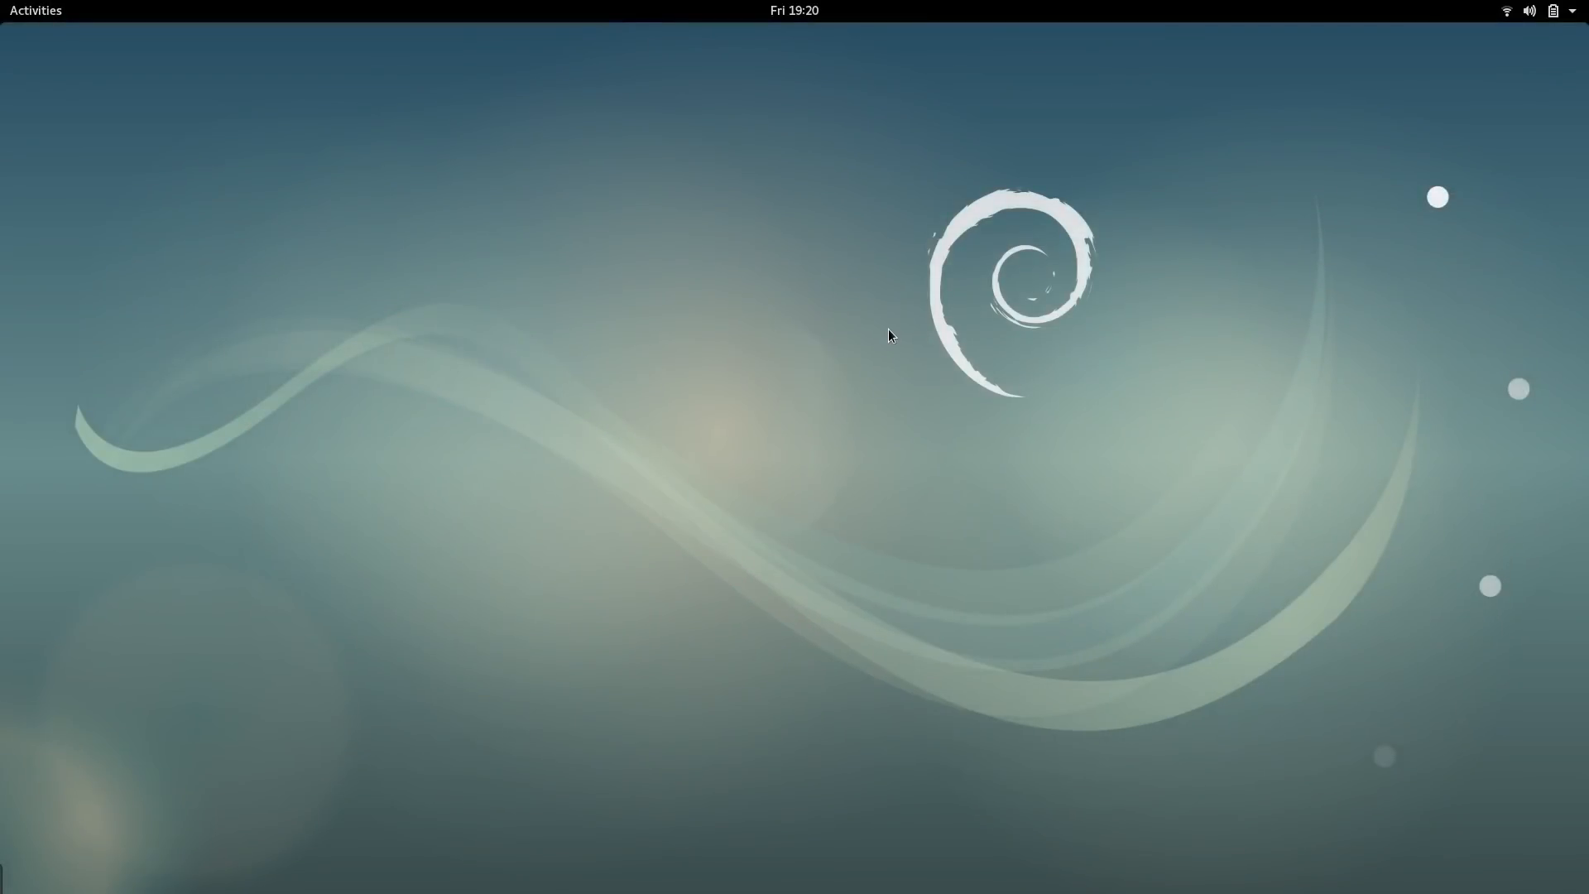
{"action": "left_click", "coordinate": [34, 14]}
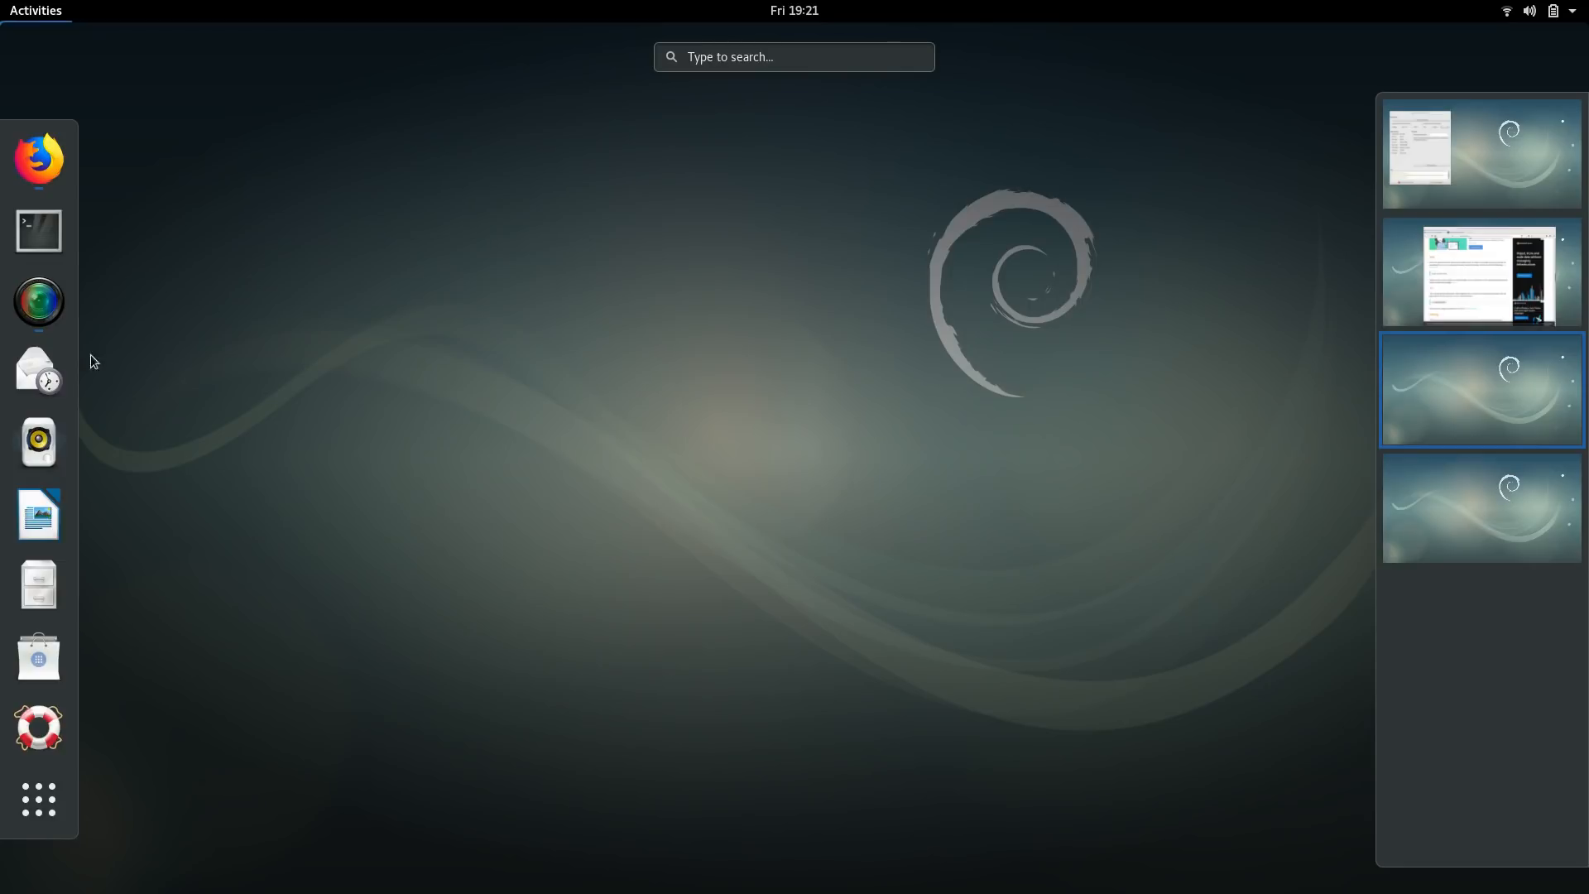
Run 'sudo apt install -t stretch-backports libreoffice' in Terminal, authenticate, confirm with y, then close it.
{"action": "left_click", "coordinate": [39, 230]}
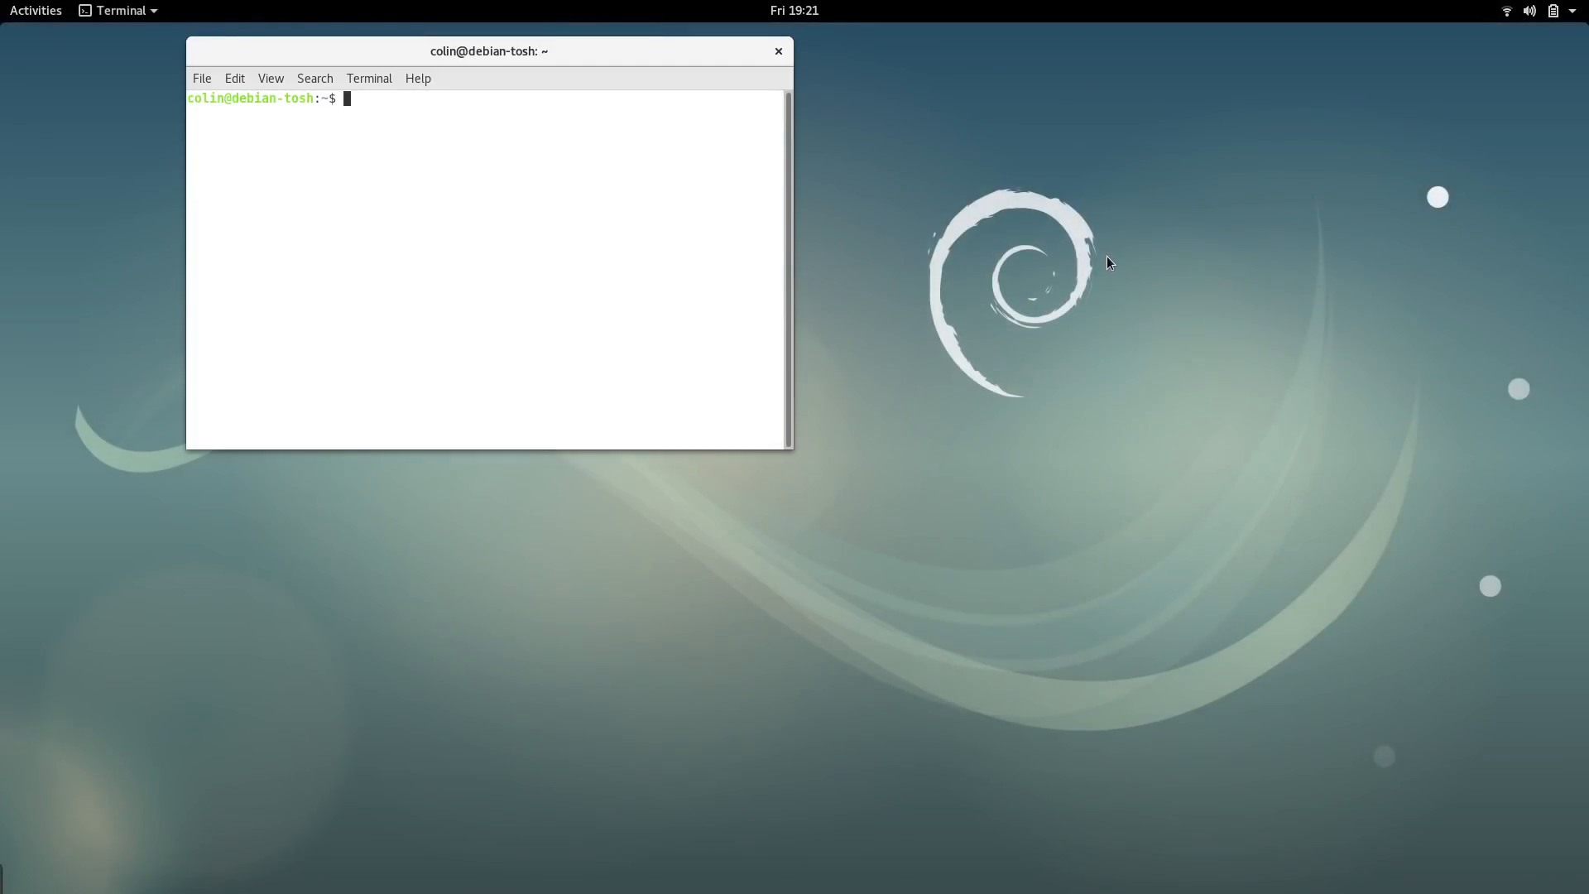
{"action": "type", "text": "sudo install"}
{"action": "key", "text": "BackSpace"}
{"action": "key", "text": "BackSpace"}
{"action": "key", "text": "BackSpace"}
{"action": "key", "text": "BackSpace"}
{"action": "key", "text": "BackSpace"}
{"action": "key", "text": "BackSpace"}
{"action": "key", "text": "BackSpace"}
{"action": "key", "text": "BackSpace"}
{"action": "type", "text": "apt install -t stretch-ba"}
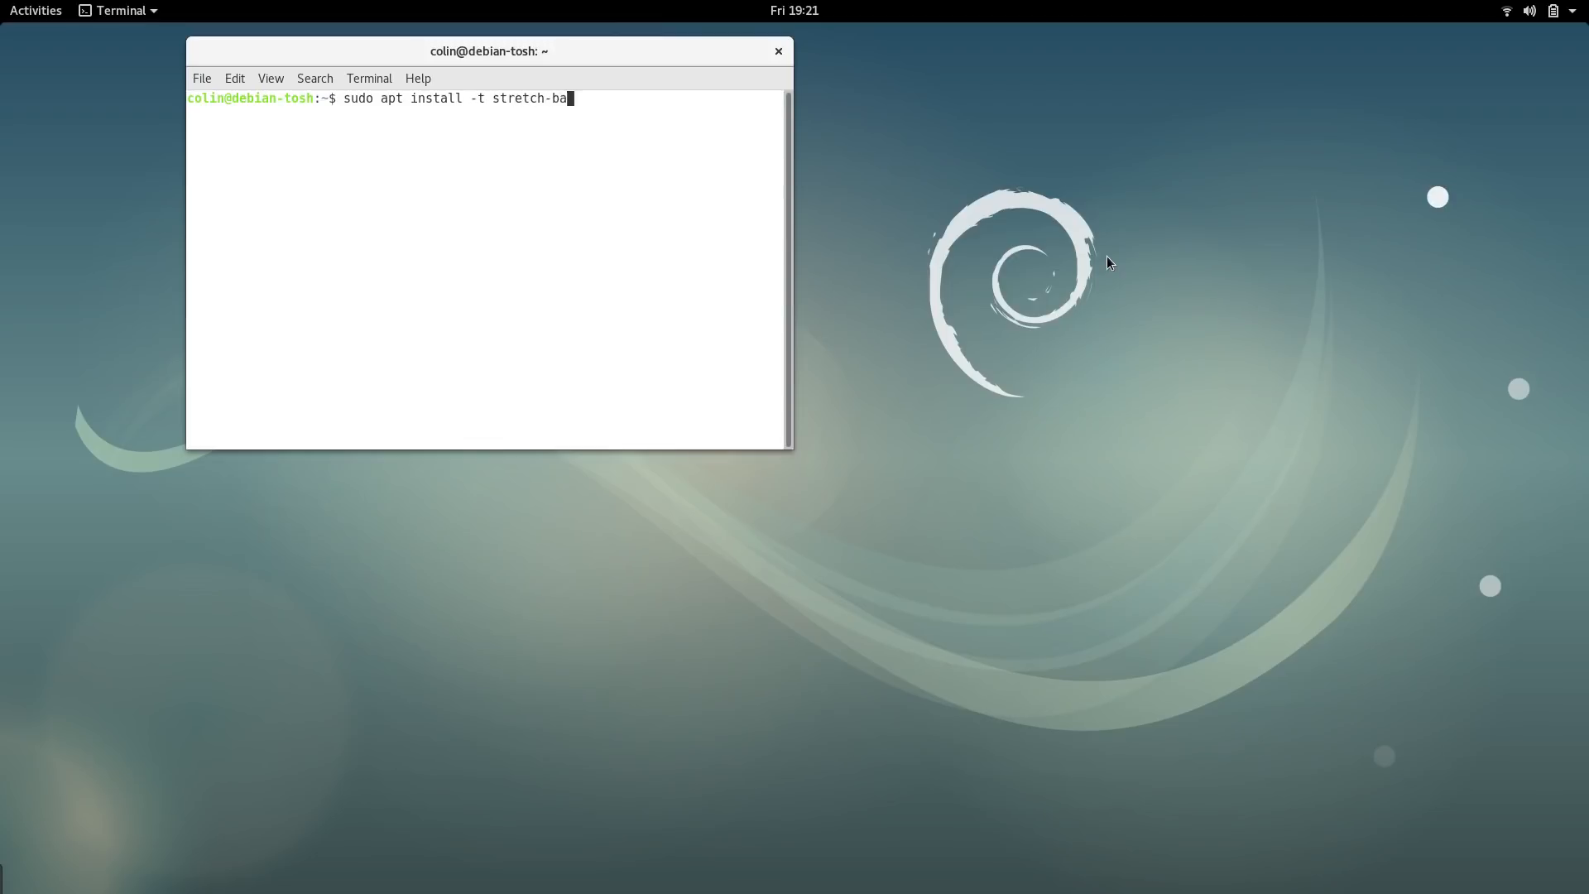
{"action": "type", "text": "ckports libreoffice"}
{"action": "key", "text": "Return"}
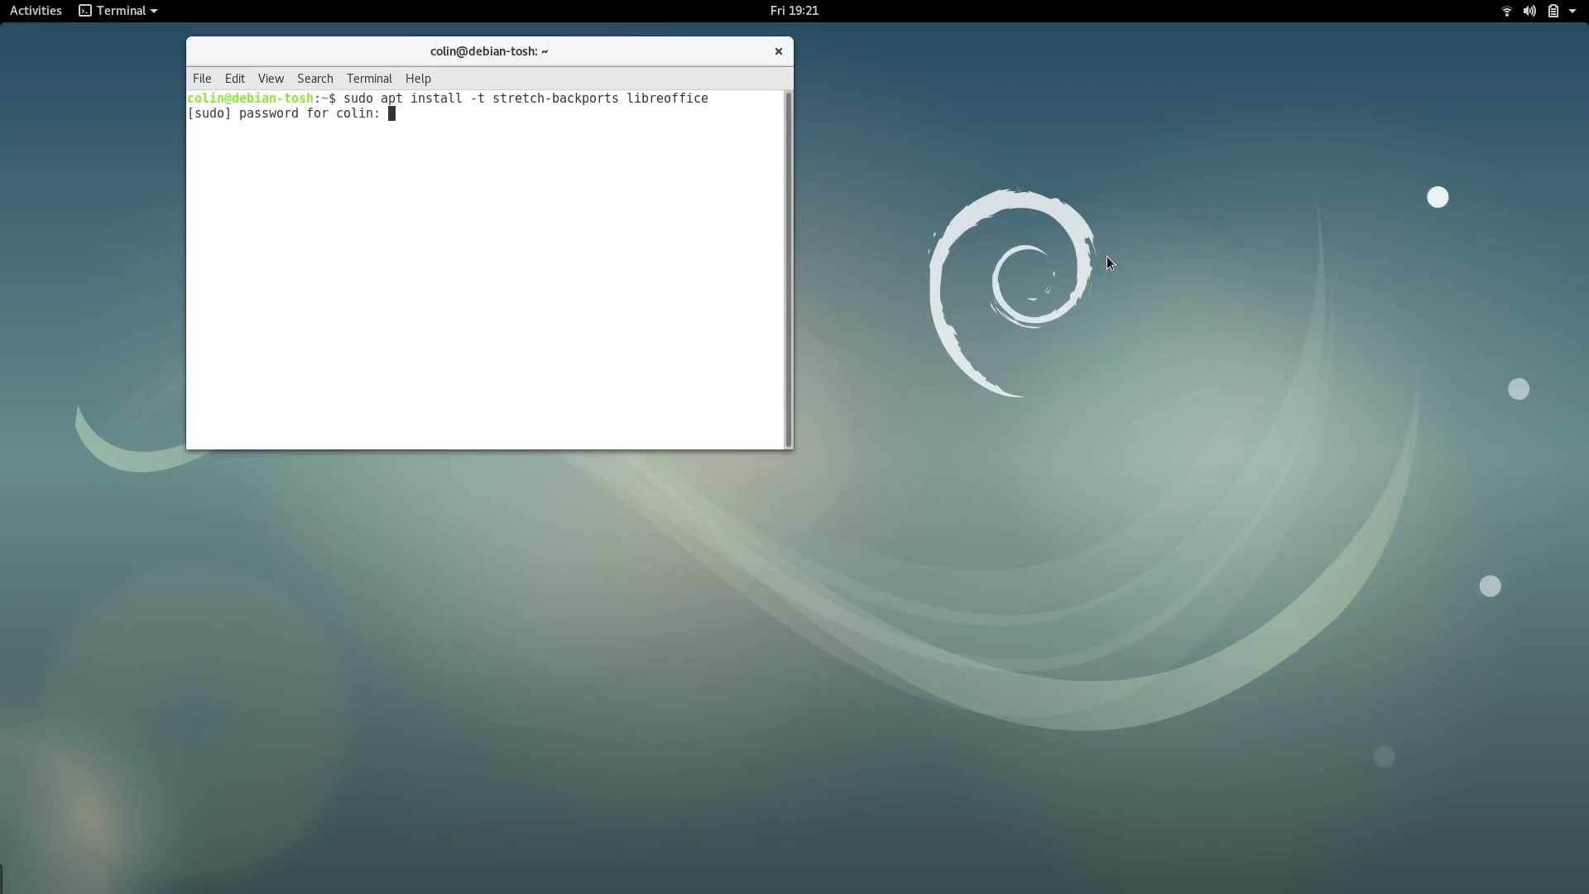
{"action": "key", "text": "Return"}
{"action": "type", "text": "y"}
{"action": "key", "text": "Return"}
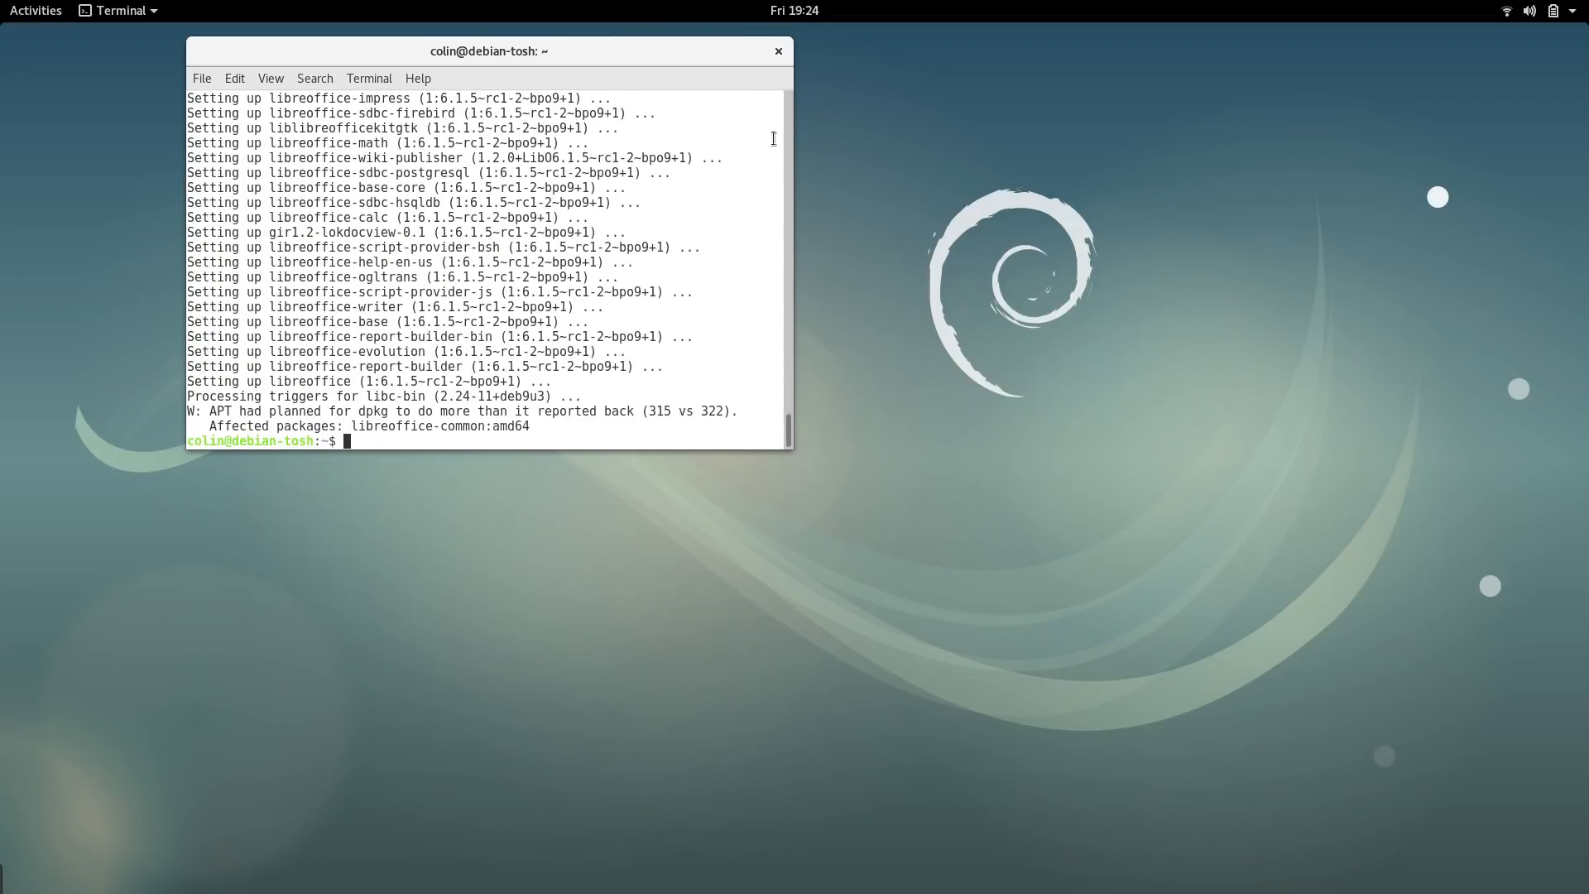
{"action": "left_click", "coordinate": [775, 54]}
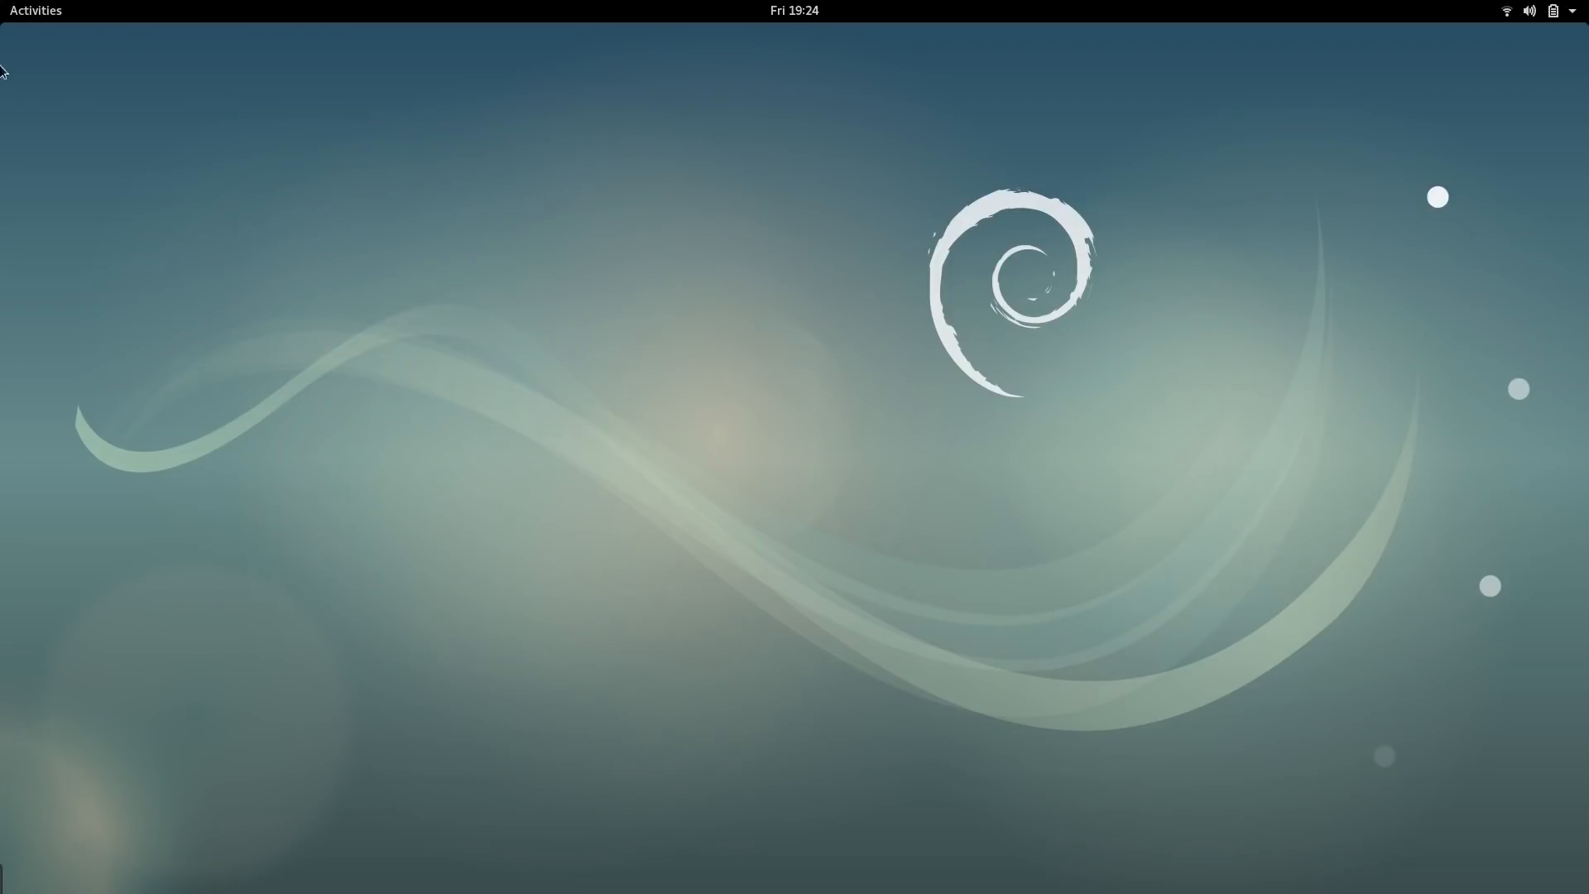
{"action": "left_click", "coordinate": [25, 10]}
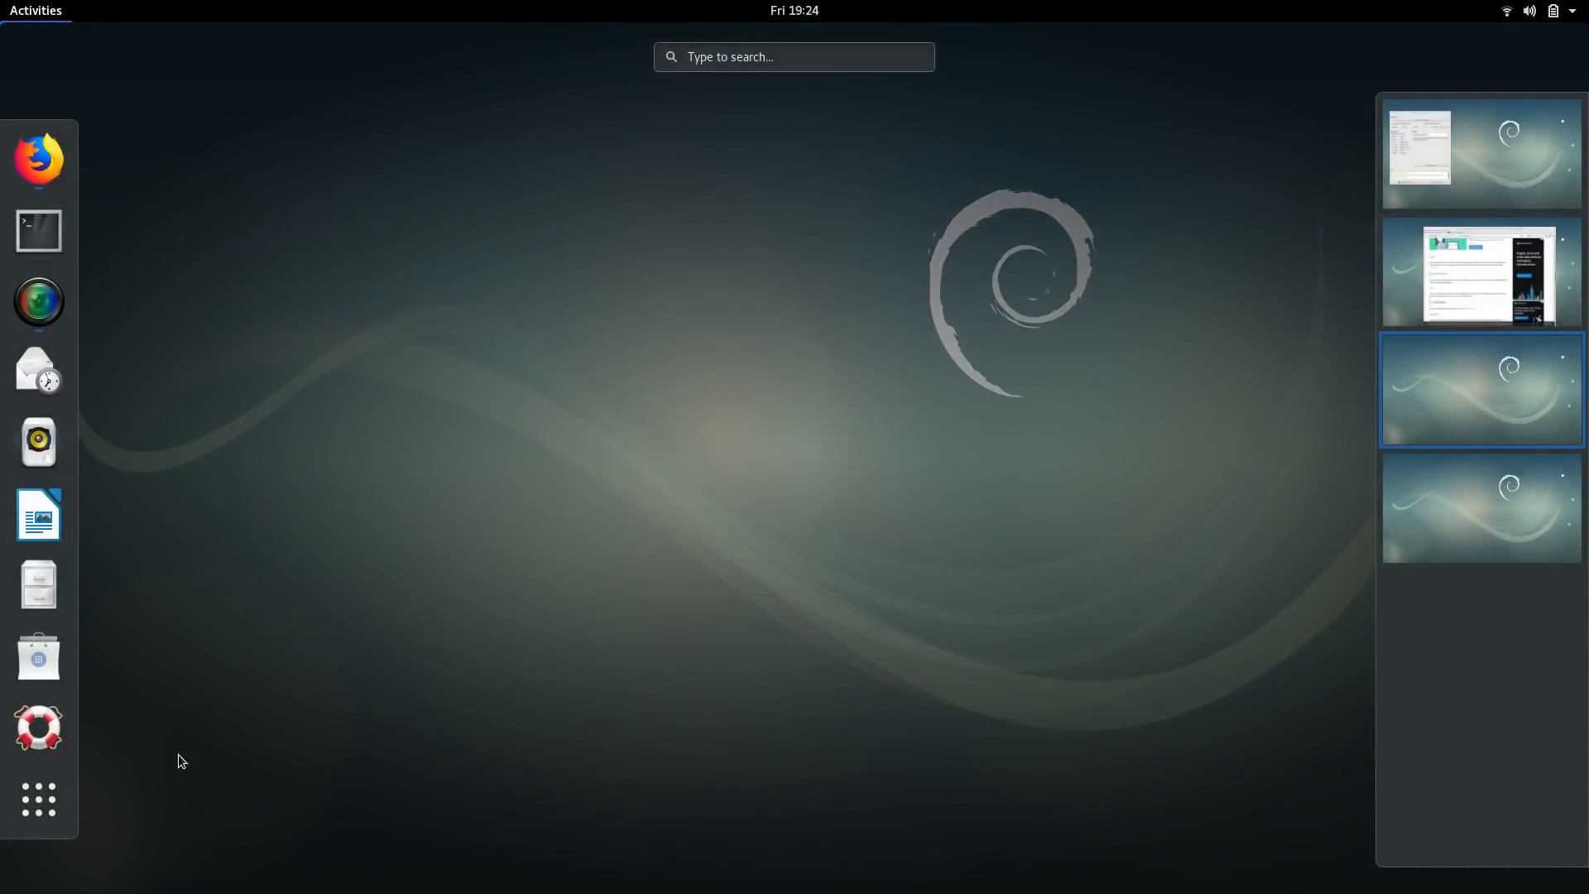
{"action": "left_click", "coordinate": [48, 811]}
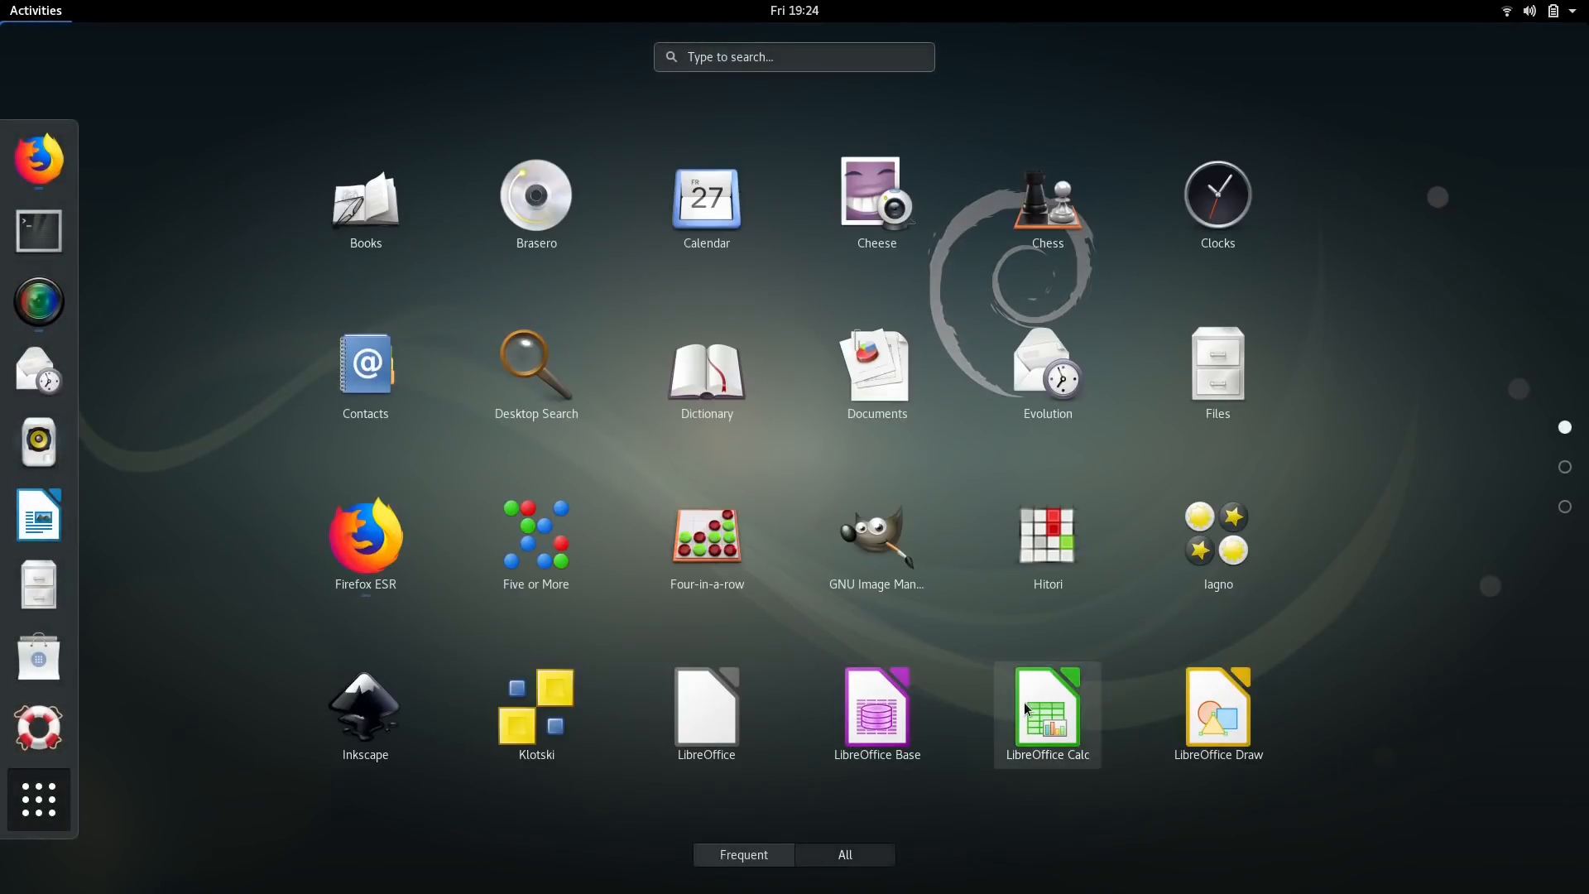
{"action": "left_click", "coordinate": [1044, 707]}
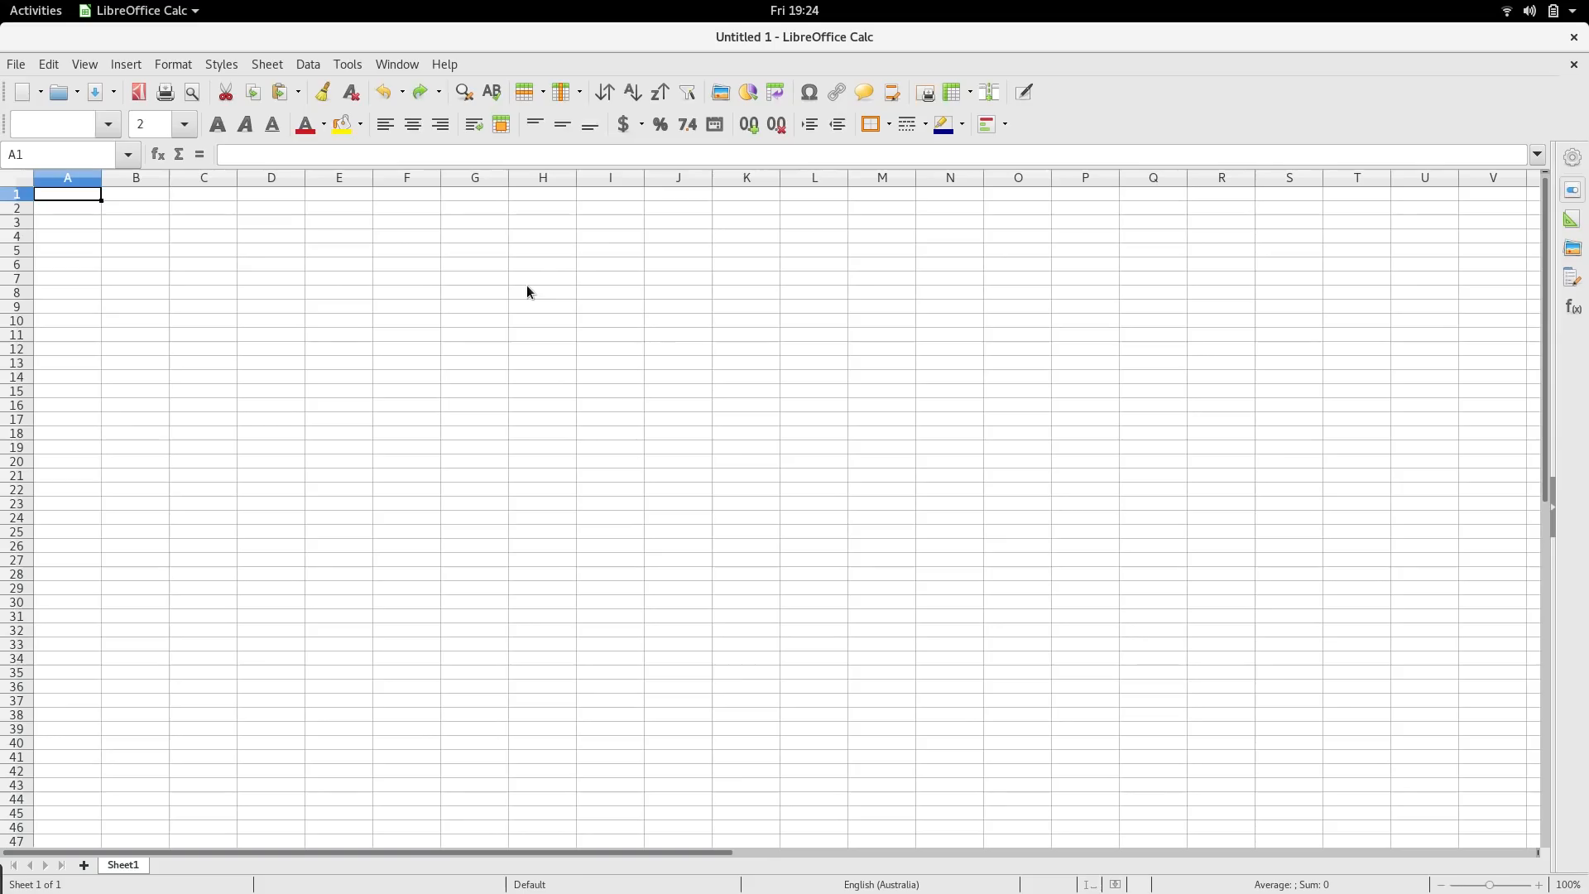
{"action": "left_click", "coordinate": [437, 66]}
{"action": "left_click", "coordinate": [524, 277]}
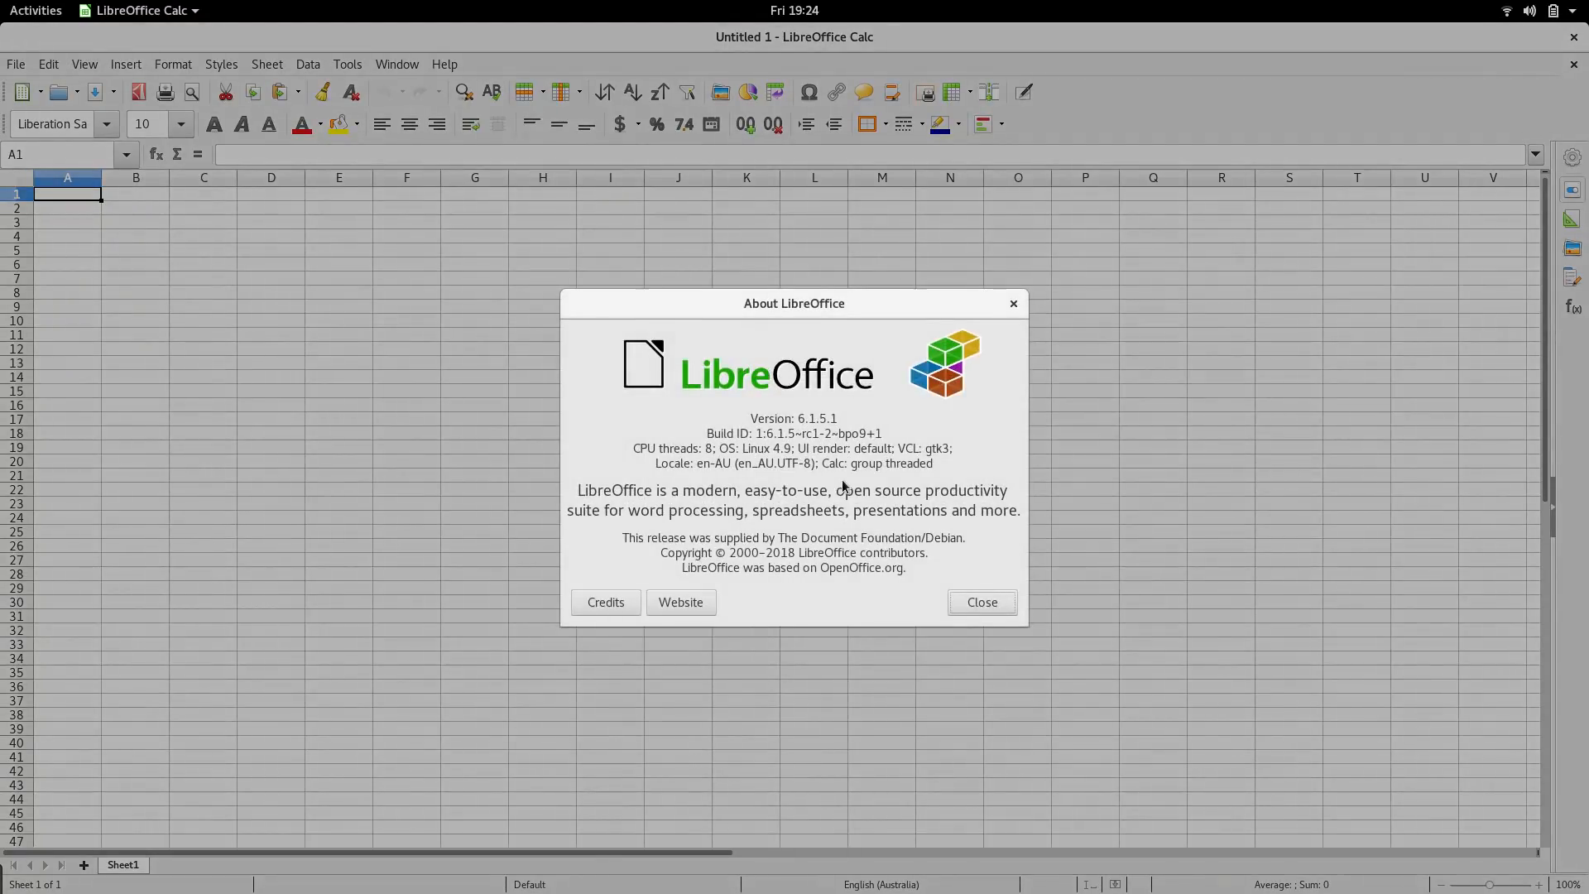
{"action": "left_click", "coordinate": [969, 601]}
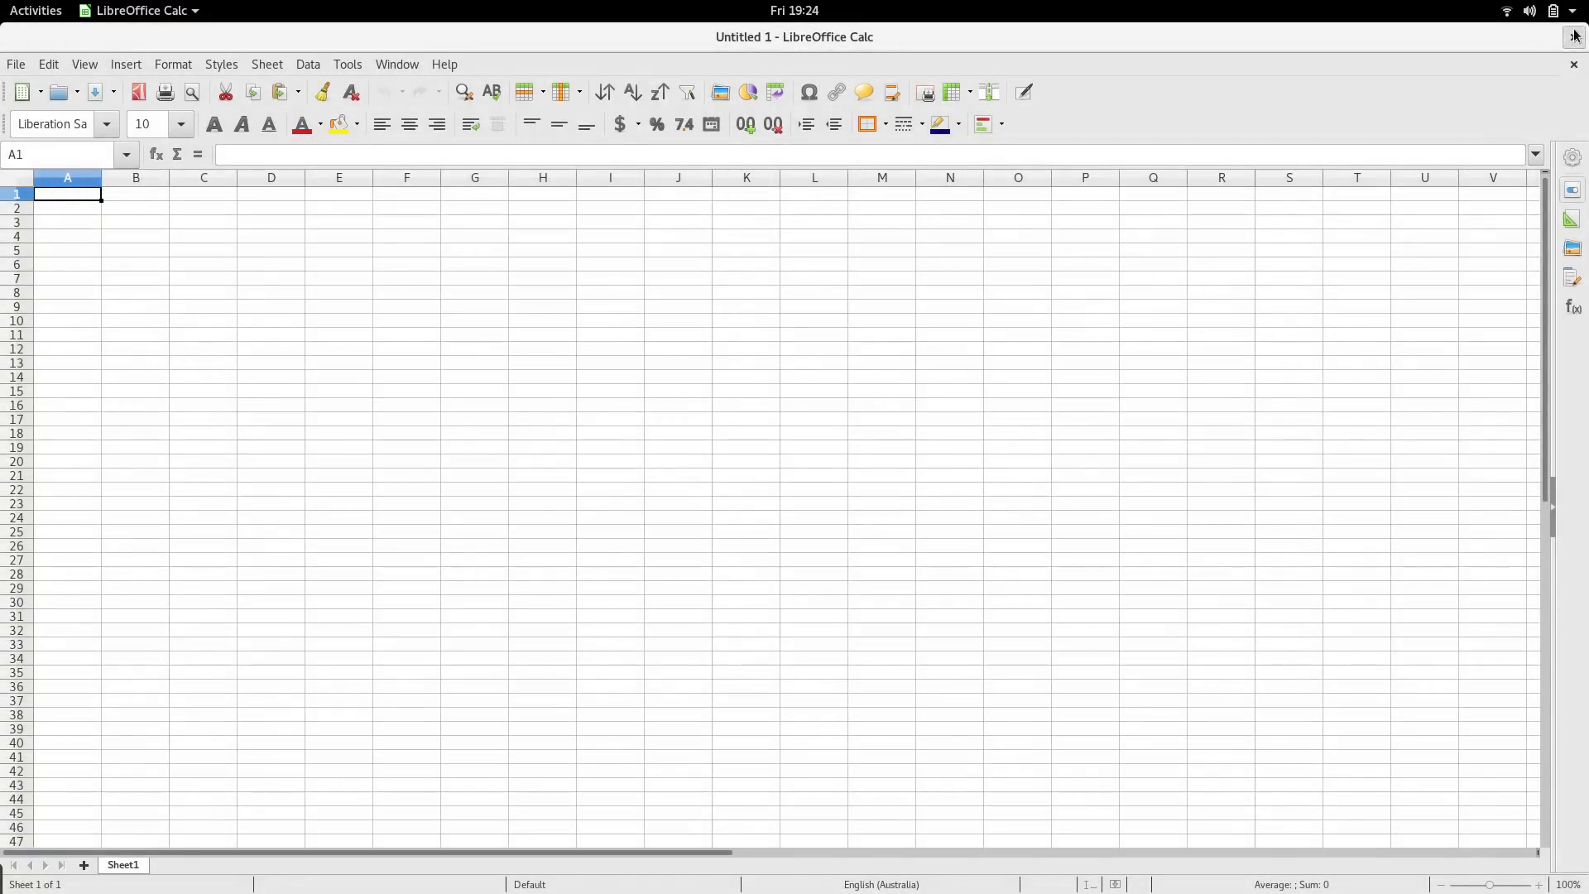
{"action": "left_click", "coordinate": [1573, 36]}
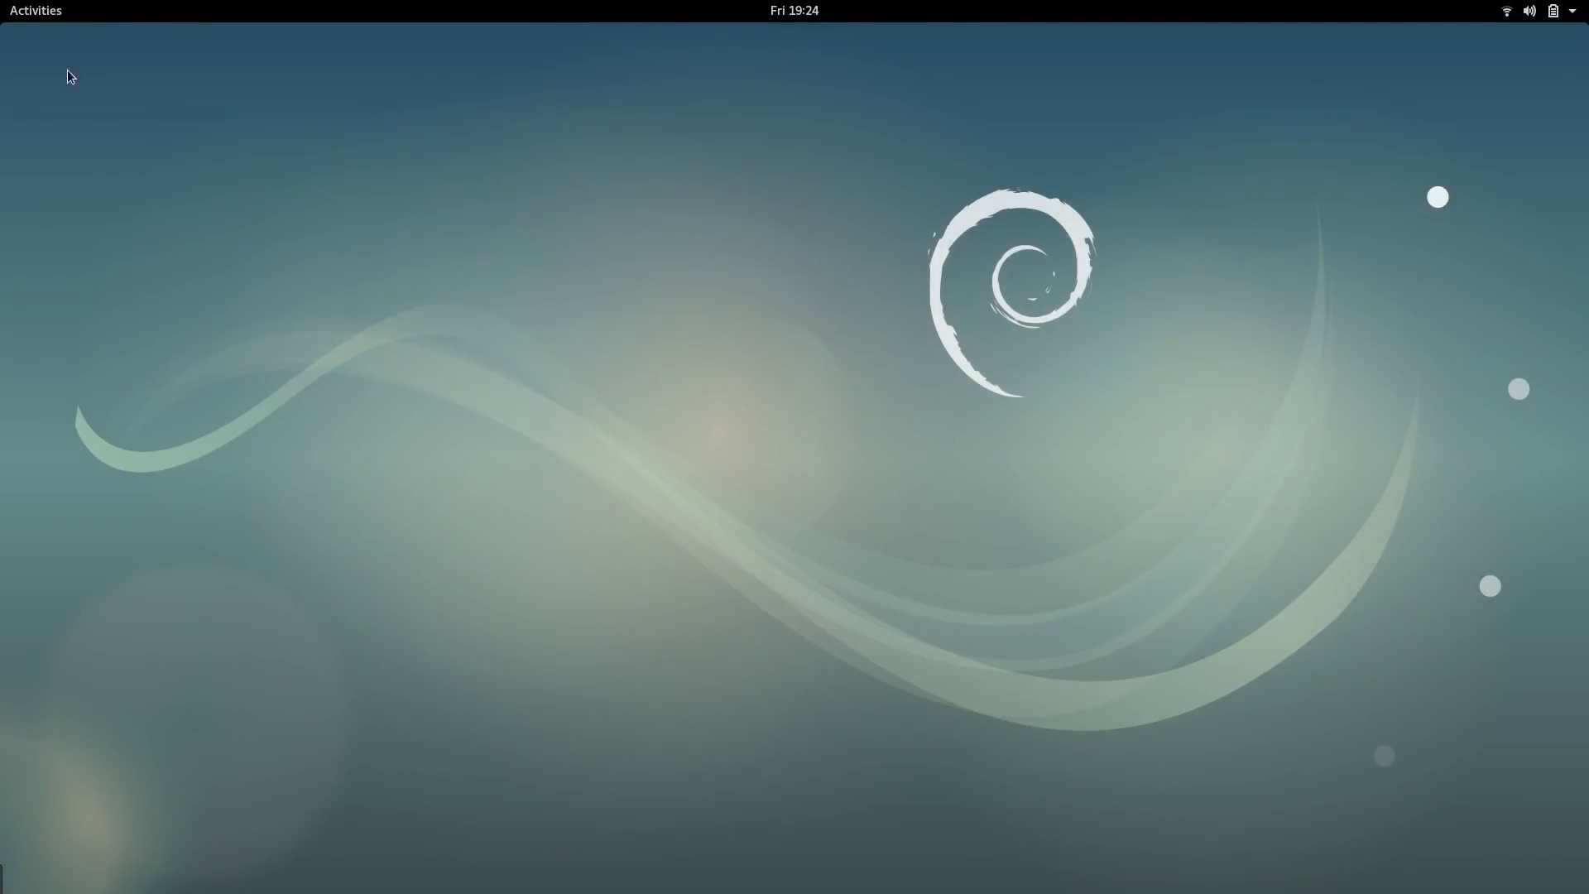
{"action": "key", "text": "super"}
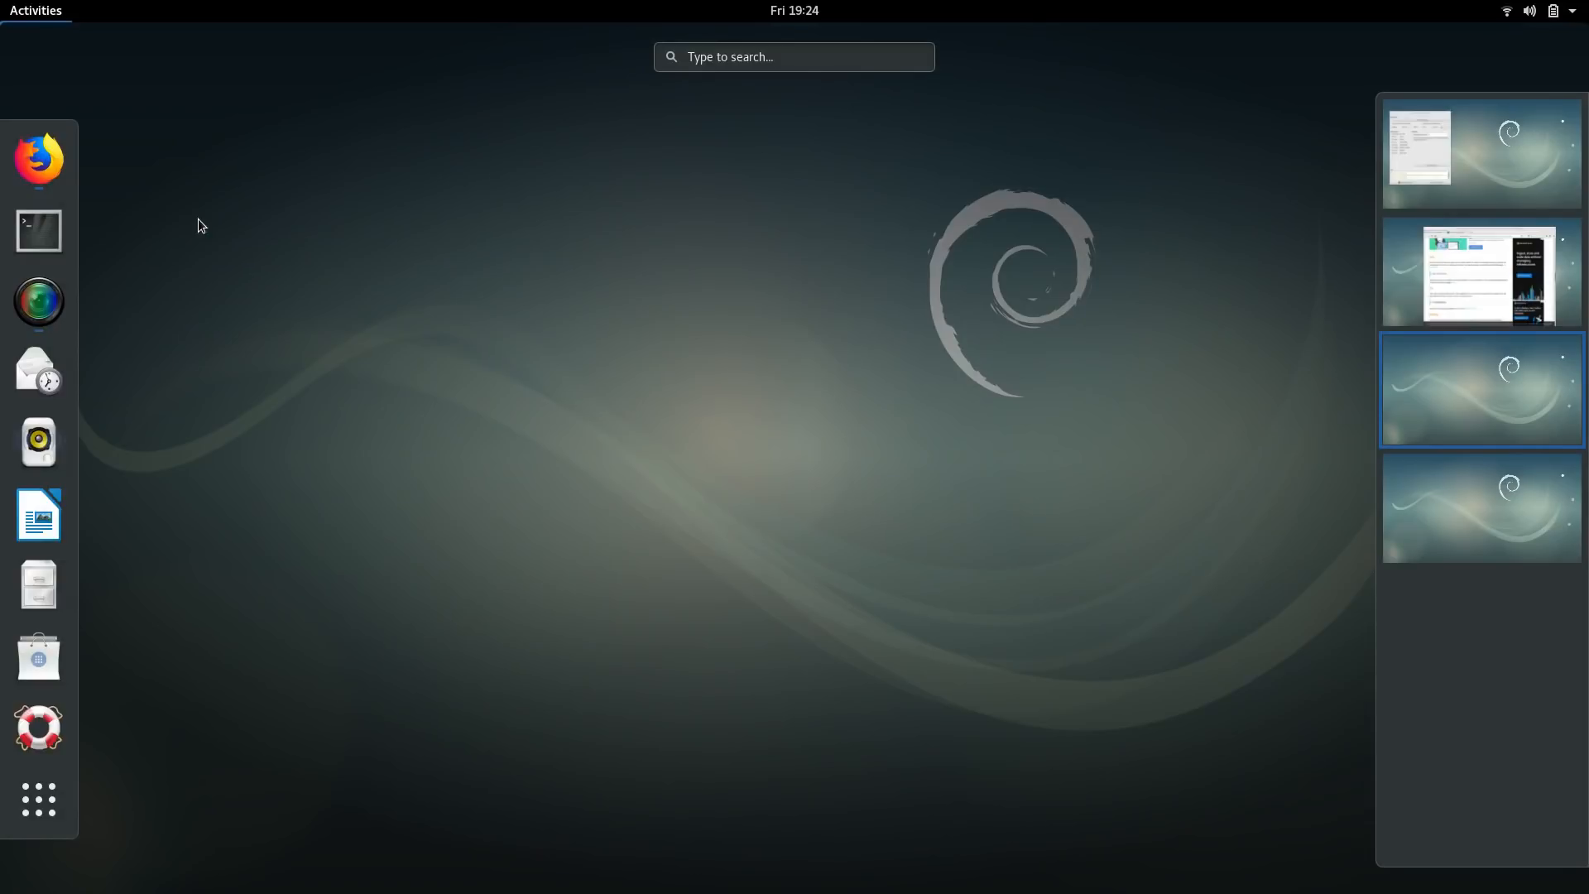
{"action": "key", "text": "super"}
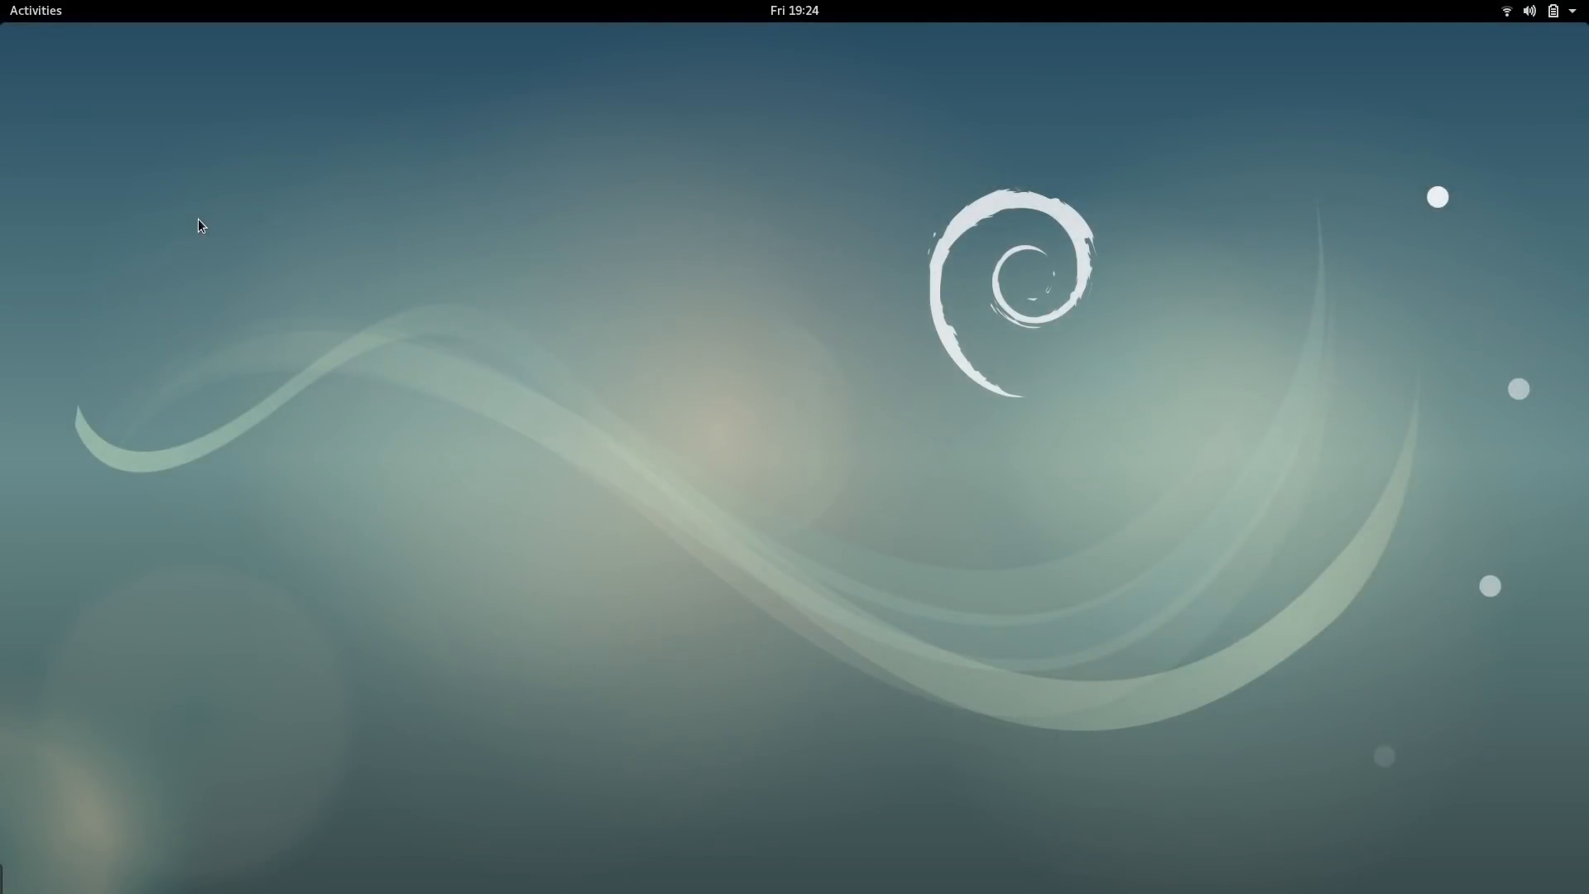
Glance at the system menu and calendar, then bring Firefox back and maximize it.
{"action": "left_click", "coordinate": [1553, 13]}
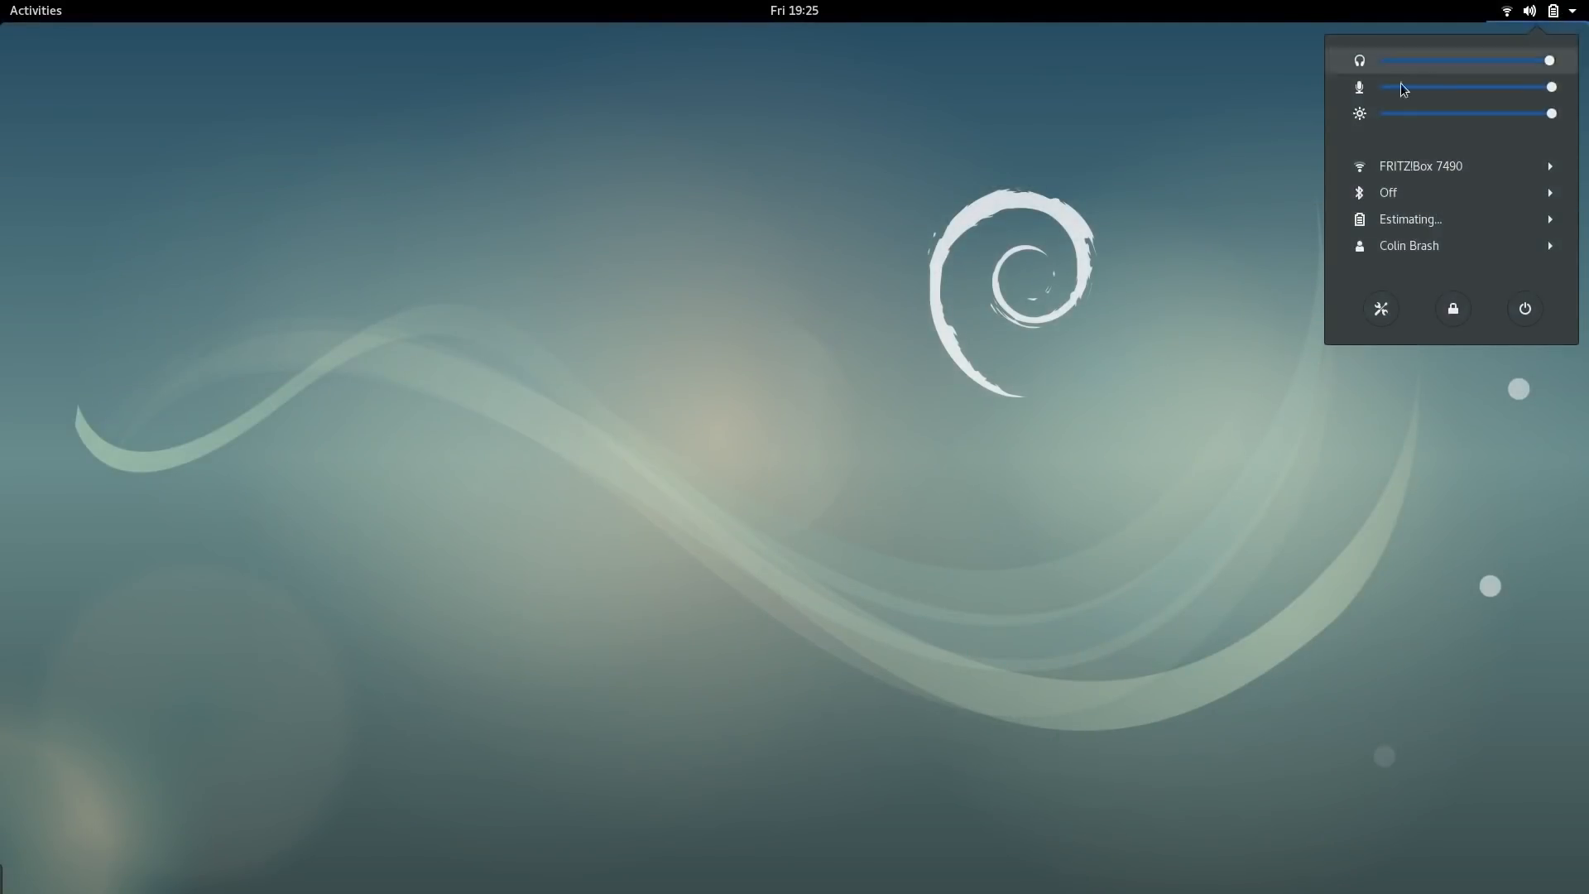
{"action": "left_click", "coordinate": [1087, 169]}
{"action": "left_click", "coordinate": [808, 15]}
{"action": "left_click", "coordinate": [807, 16]}
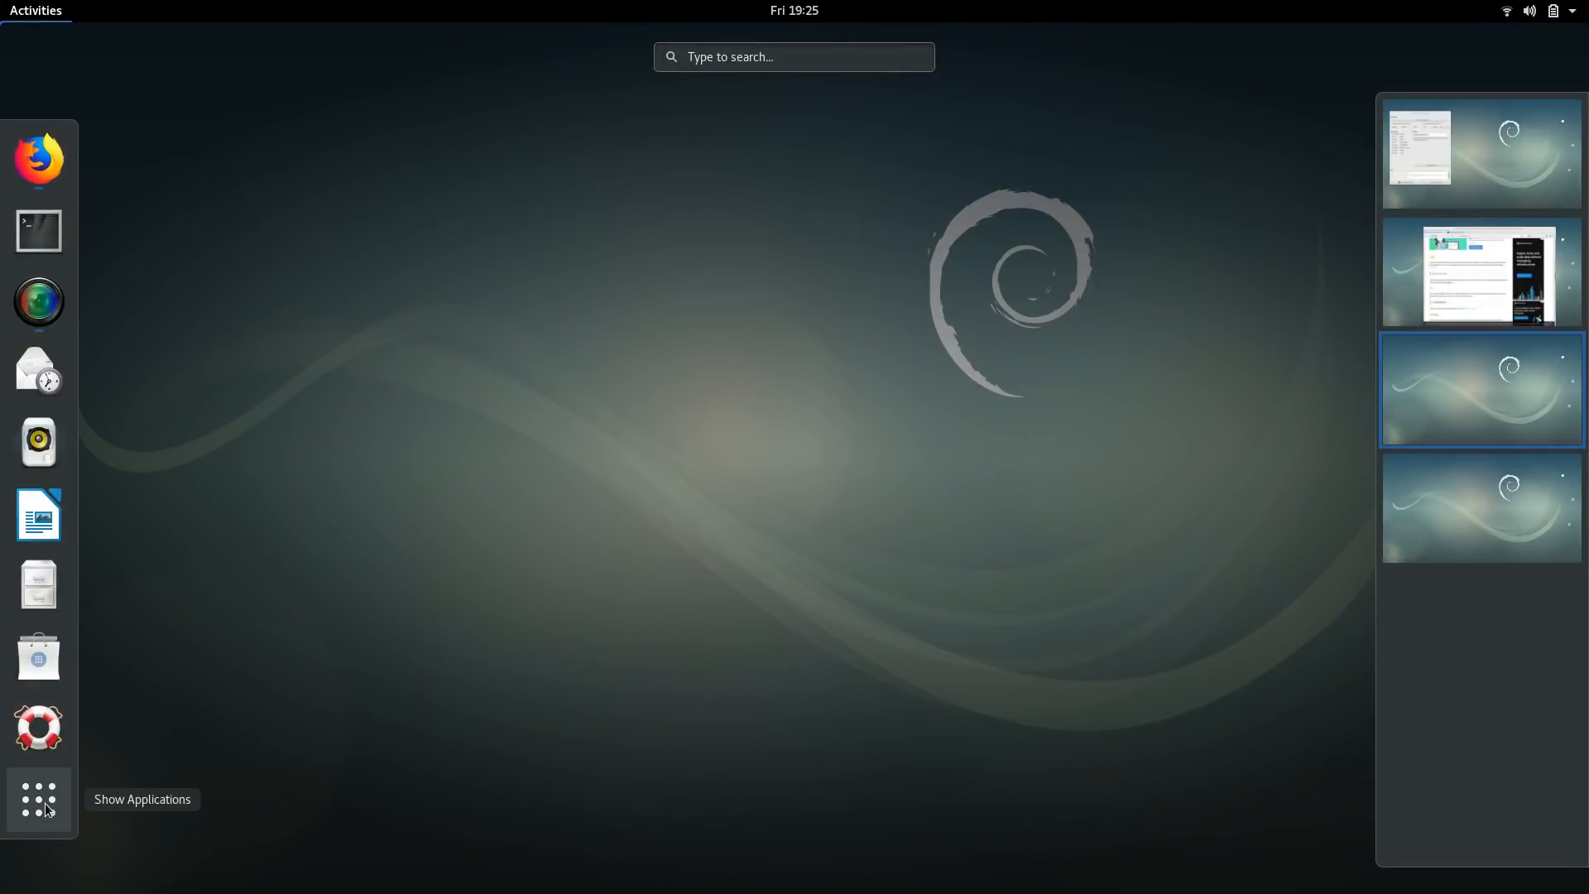
{"action": "left_click", "coordinate": [39, 159]}
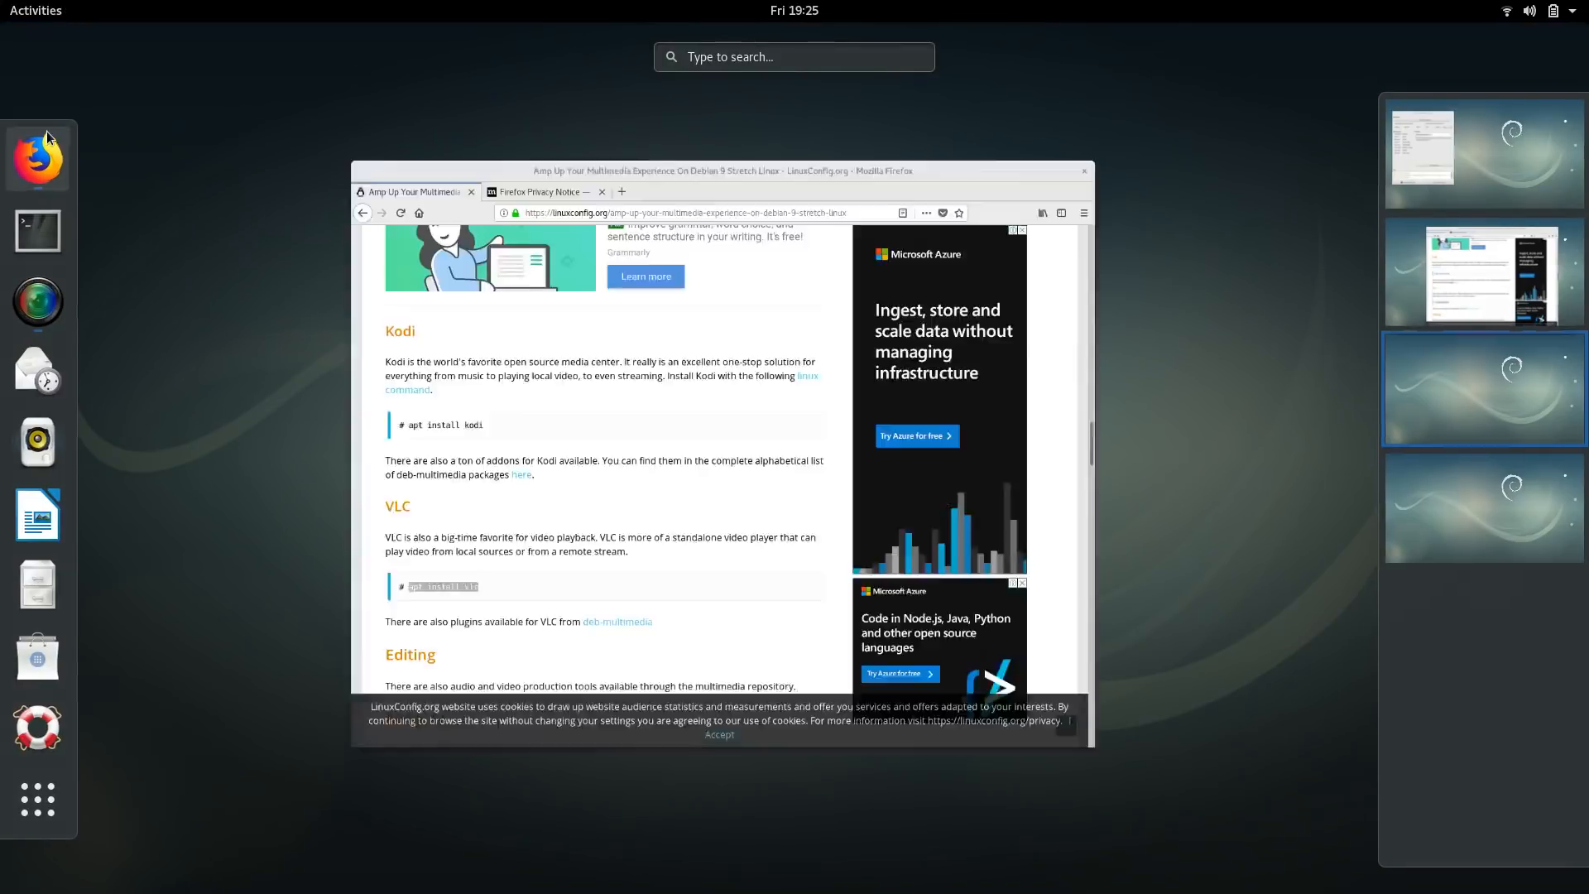
{"action": "double_click", "coordinate": [877, 108]}
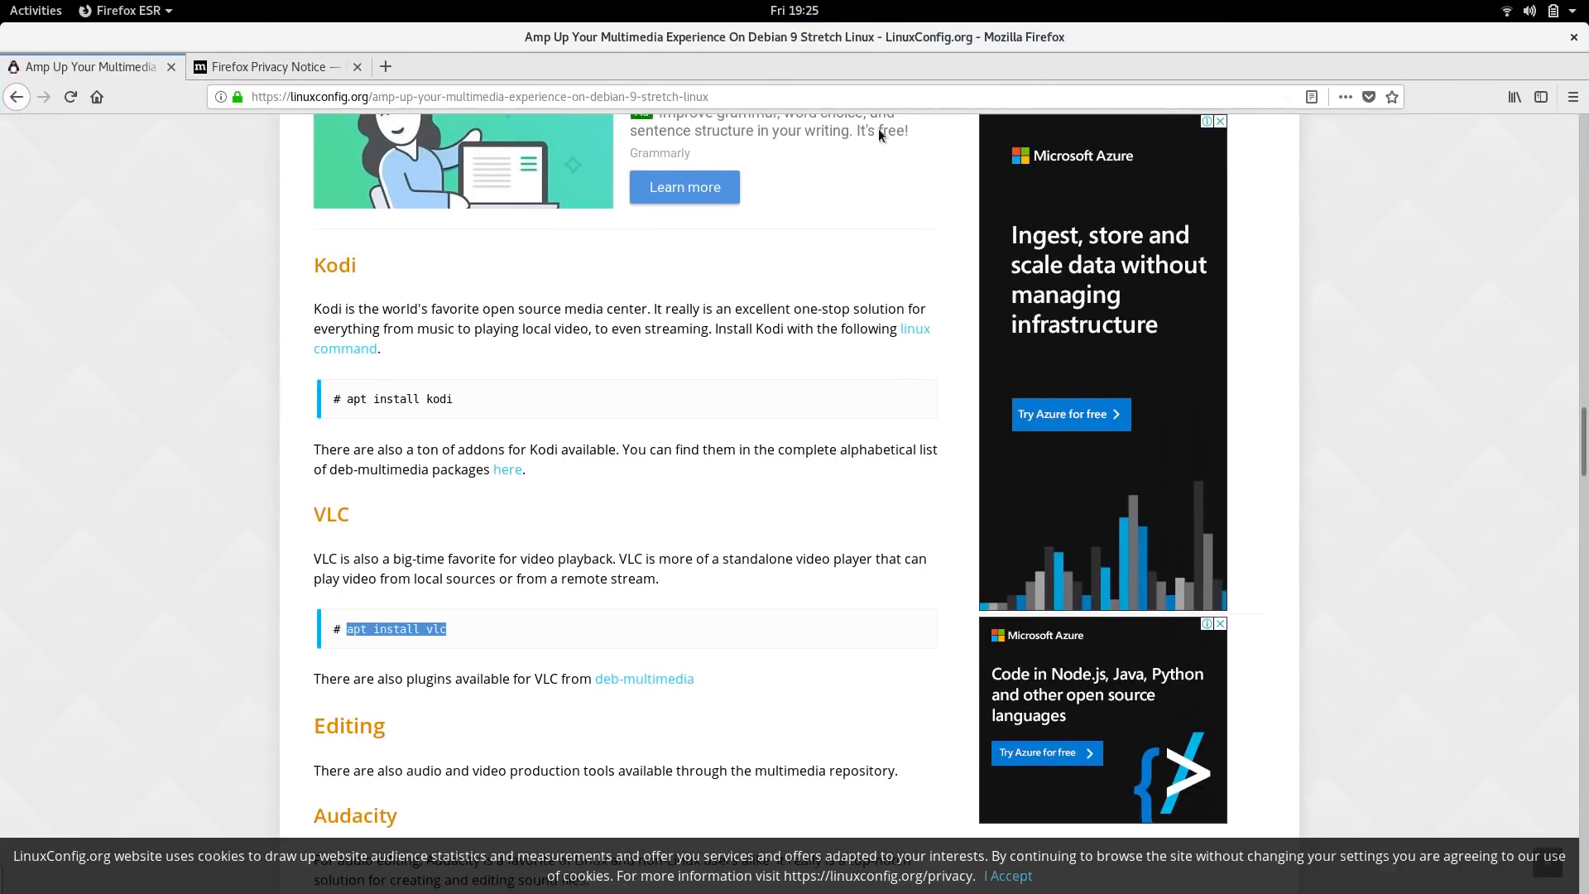
Search 'gnomelook', browse the gnome-look.org theme listings, then open a new terminal.
{"action": "left_click", "coordinate": [427, 91]}
{"action": "type", "text": "g"}
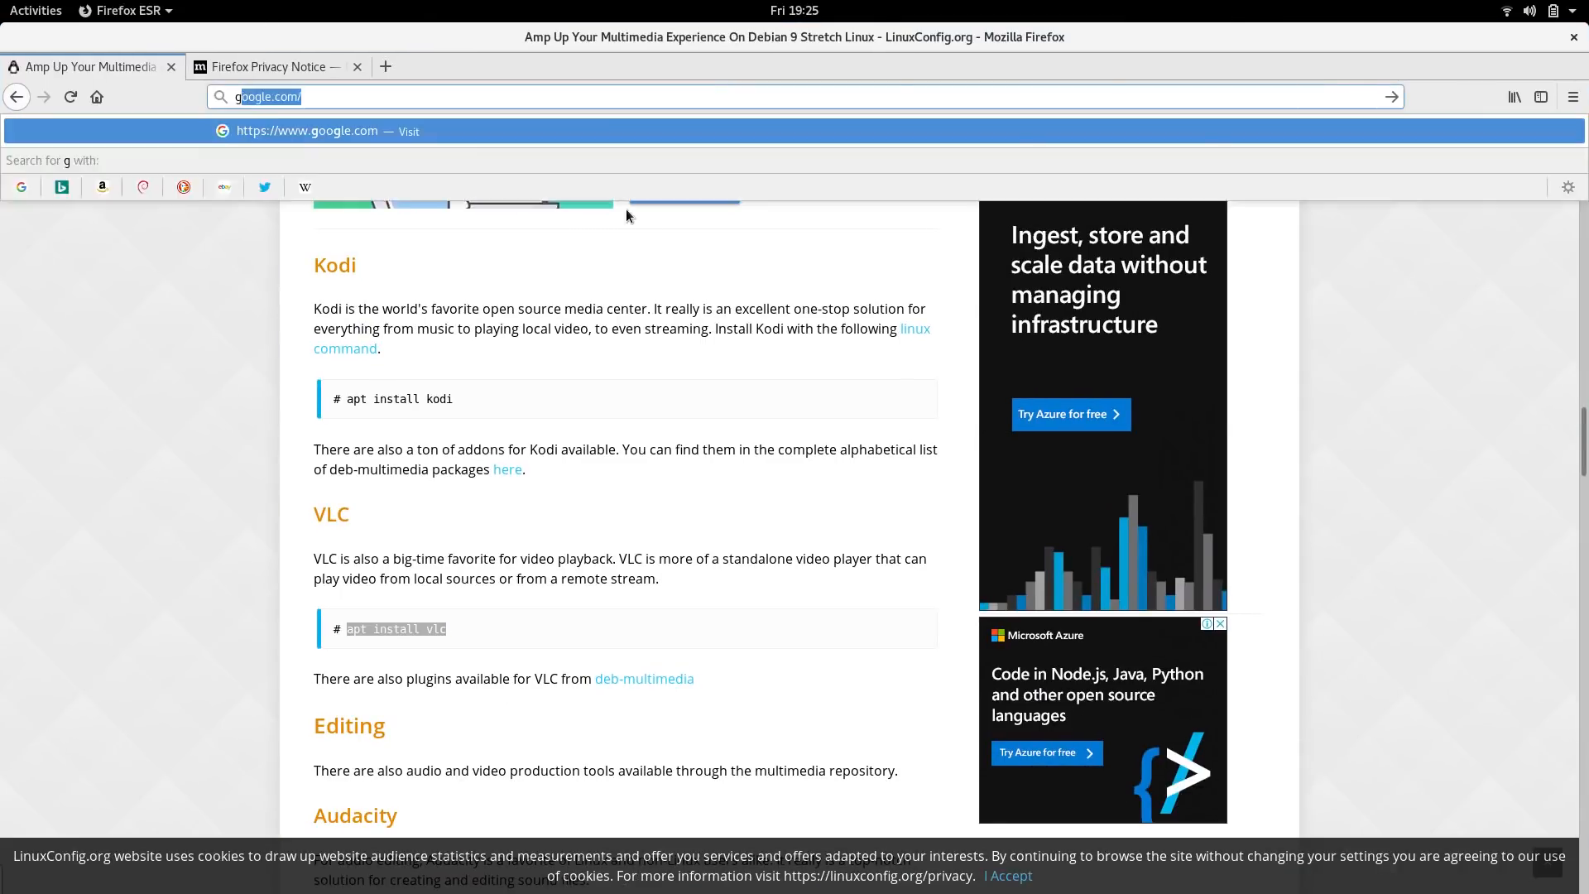
{"action": "type", "text": "nomelook"}
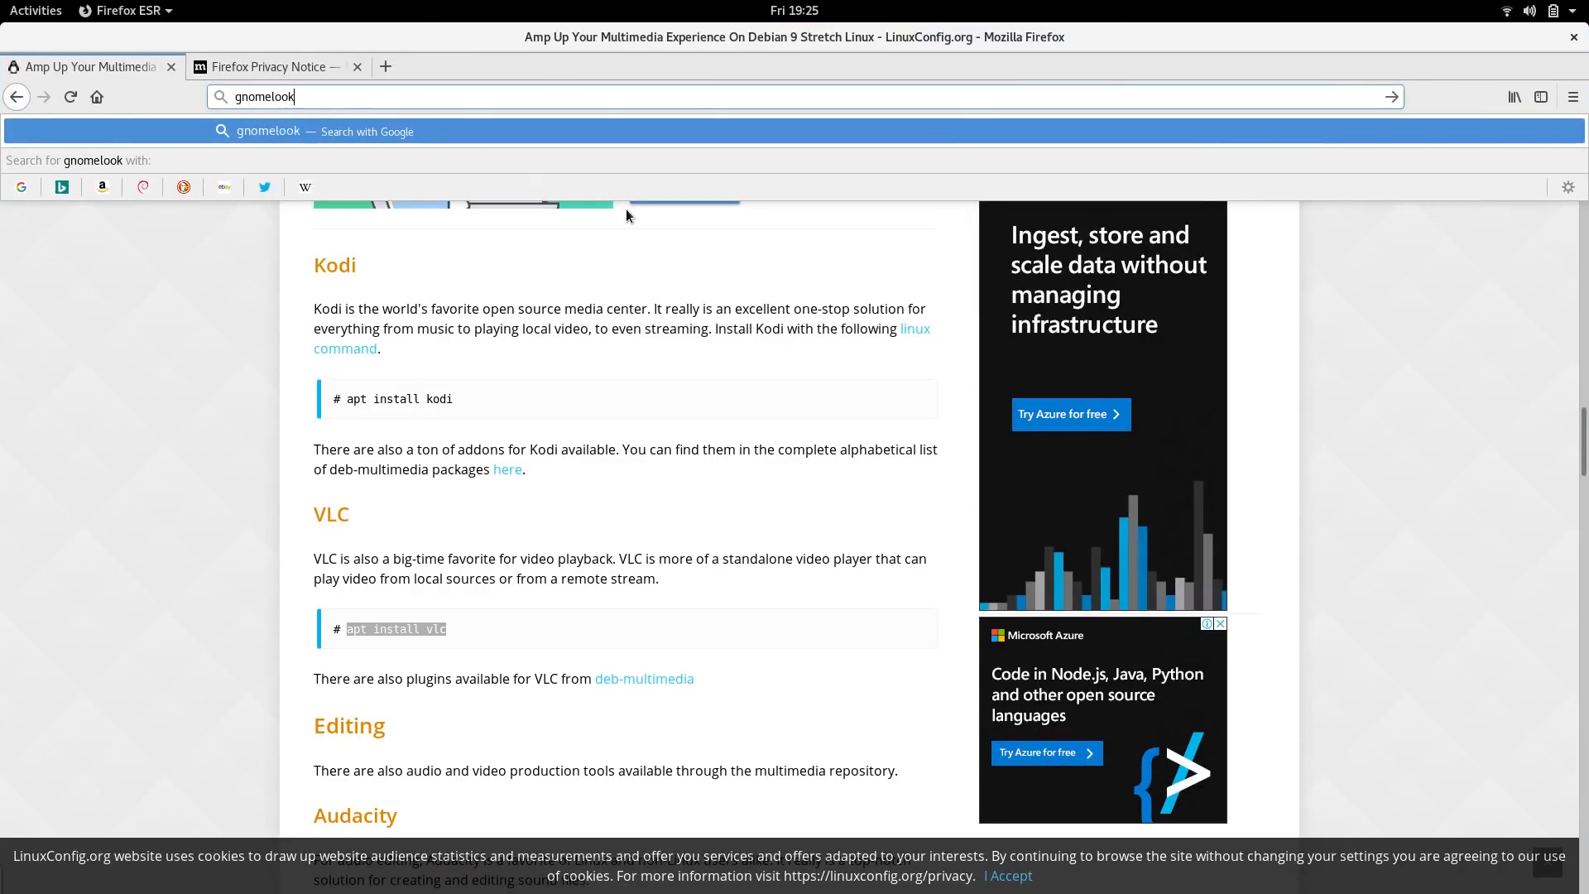
{"action": "key", "text": "Return"}
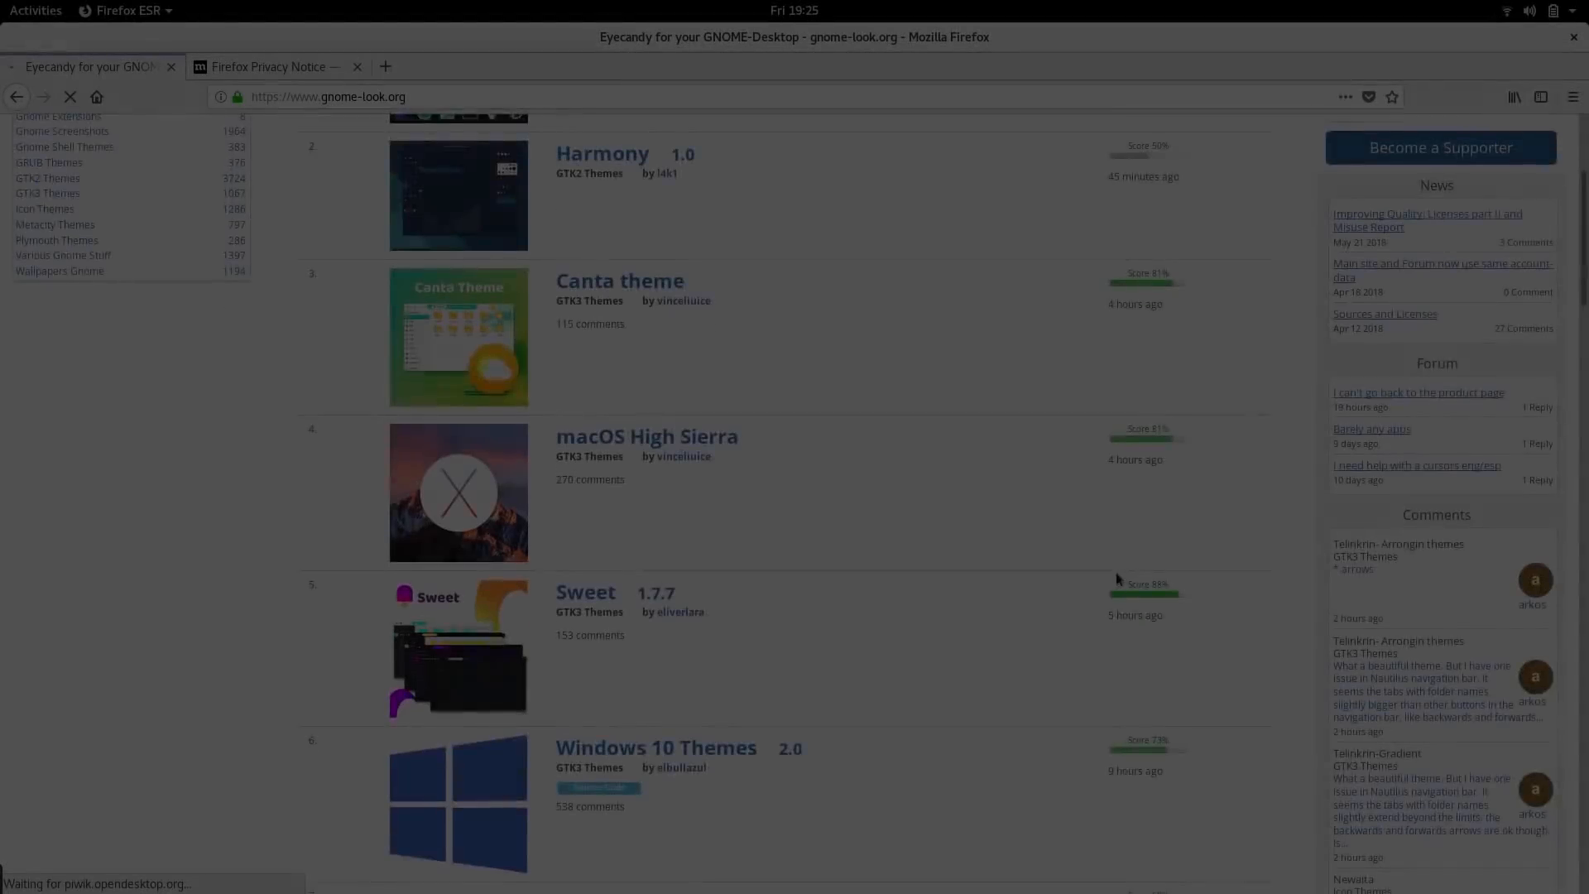
{"action": "scroll", "coordinate": [1111, 564], "scroll_direction": "down", "scroll_amount": 10}
{"action": "scroll", "coordinate": [1110, 563], "scroll_direction": "down", "scroll_amount": 1}
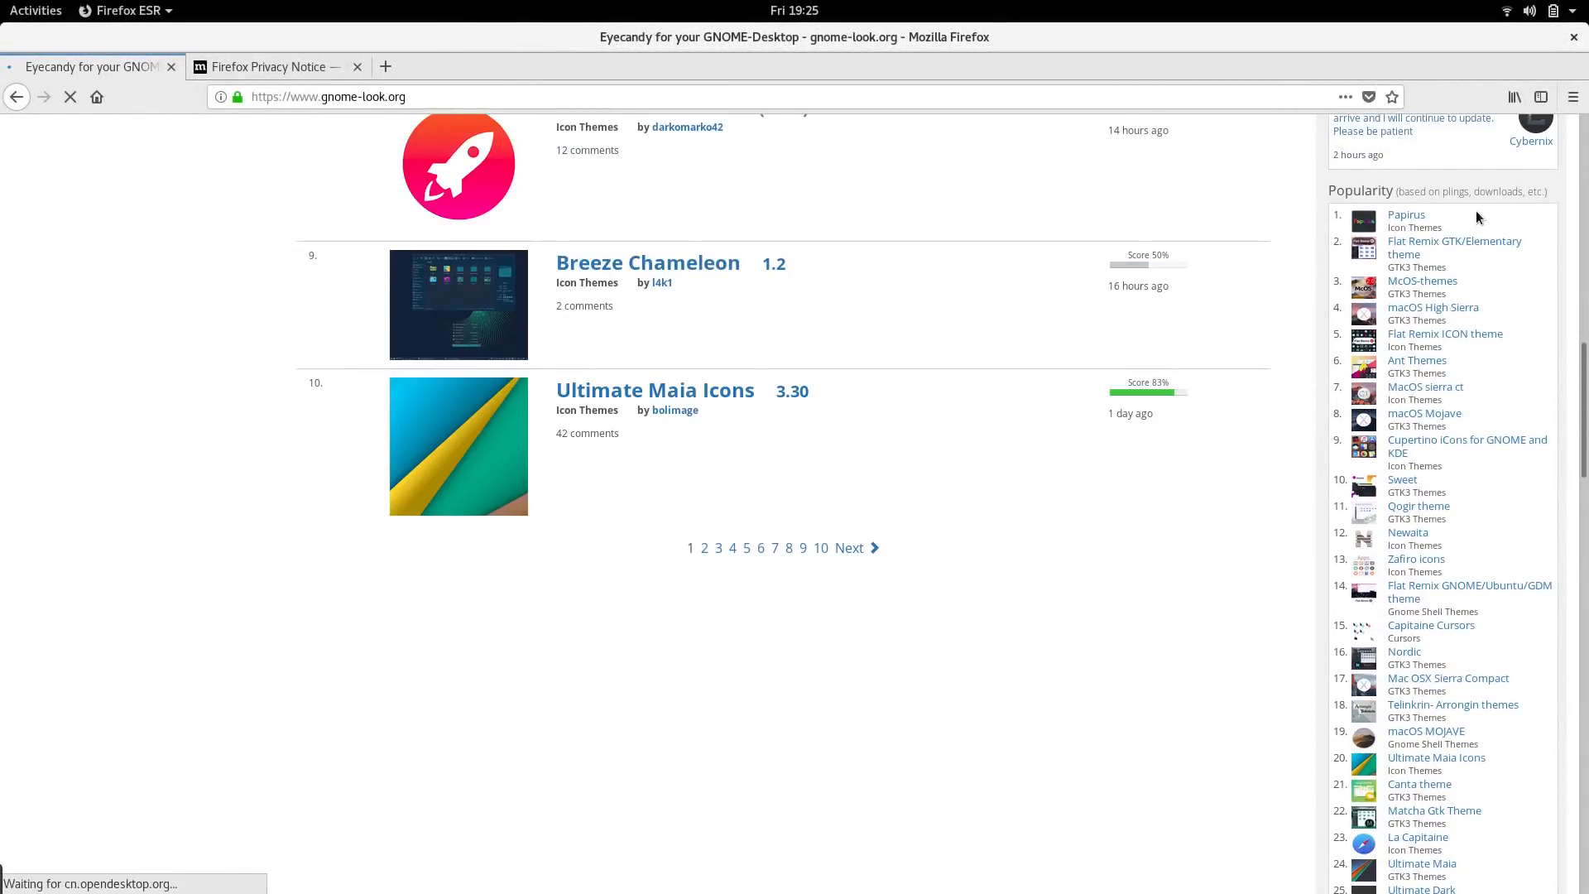
{"action": "scroll", "coordinate": [1497, 173], "scroll_direction": "down", "scroll_amount": 2}
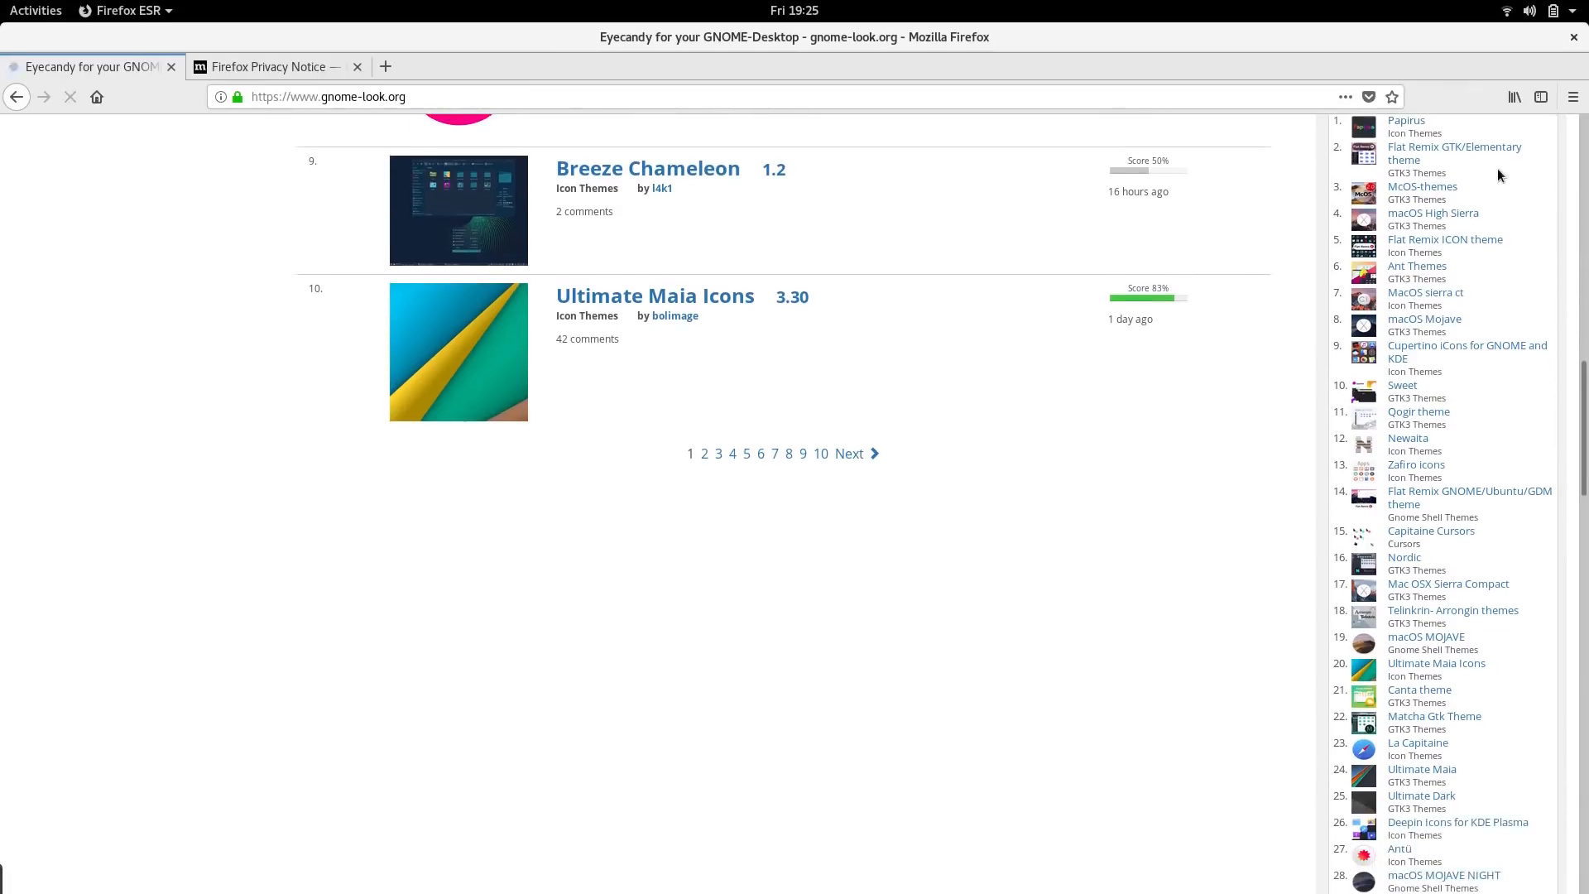
{"action": "scroll", "coordinate": [1208, 312], "scroll_direction": "down", "scroll_amount": 1}
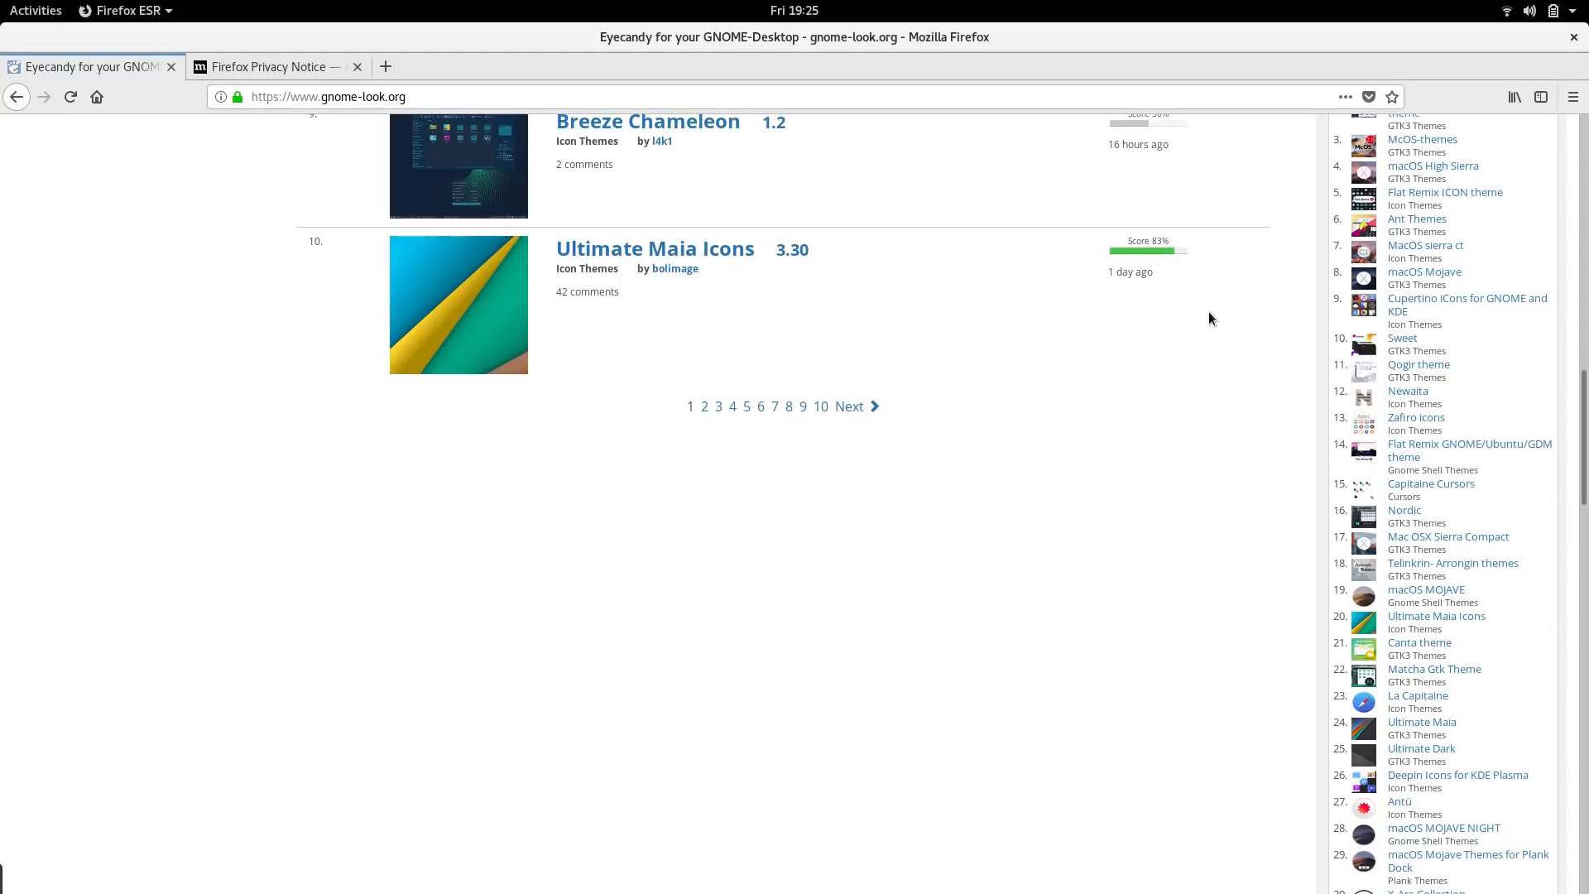
{"action": "scroll", "coordinate": [1208, 311], "scroll_direction": "up", "scroll_amount": 5}
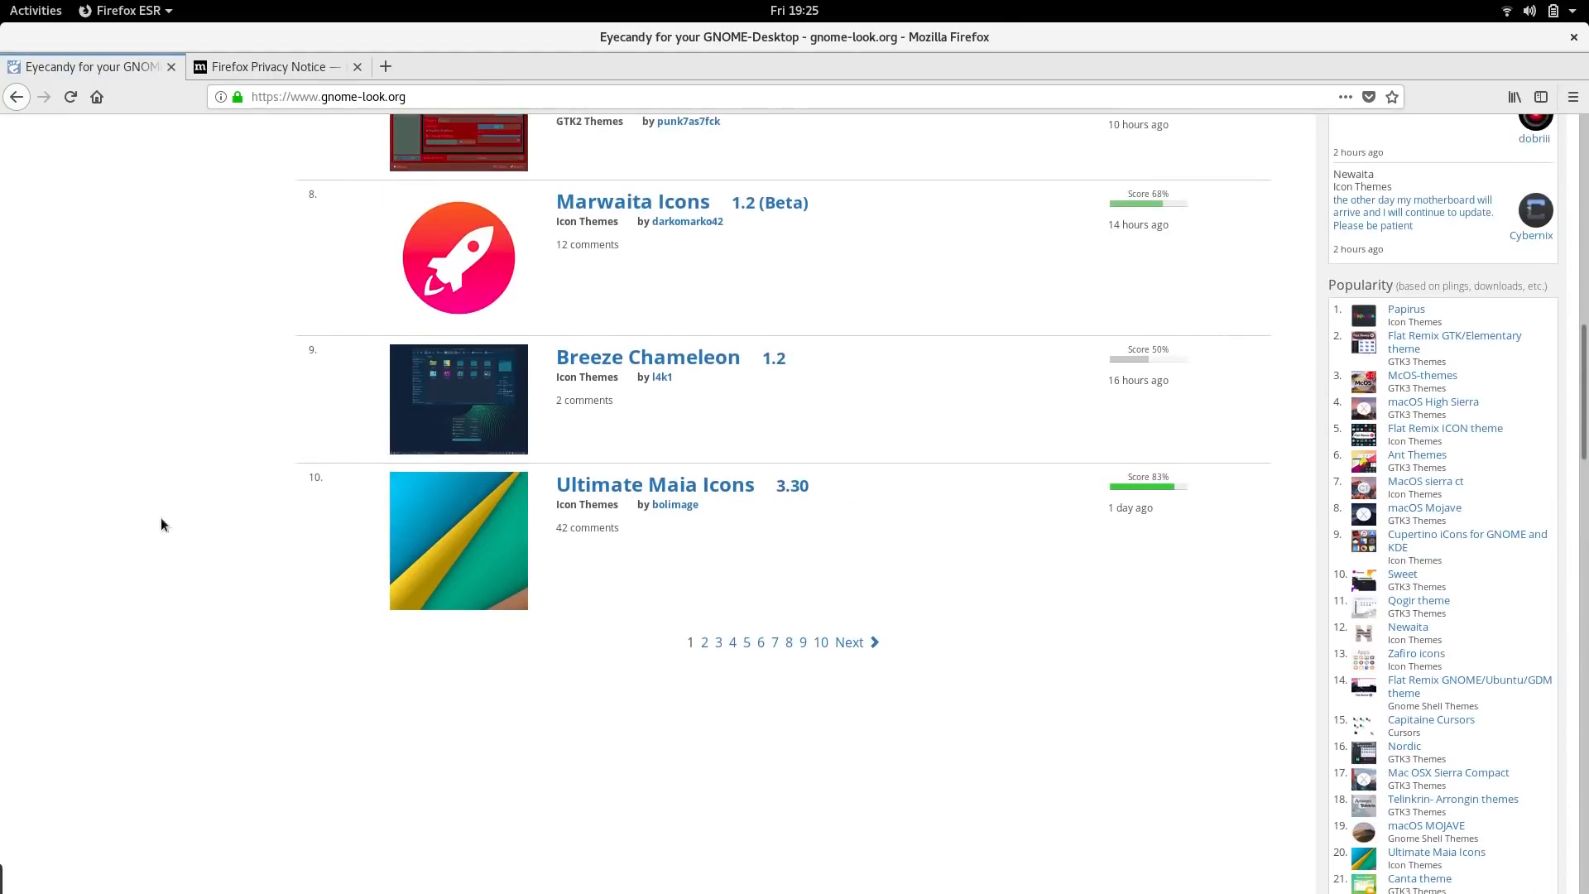
{"action": "left_click", "coordinate": [33, 12]}
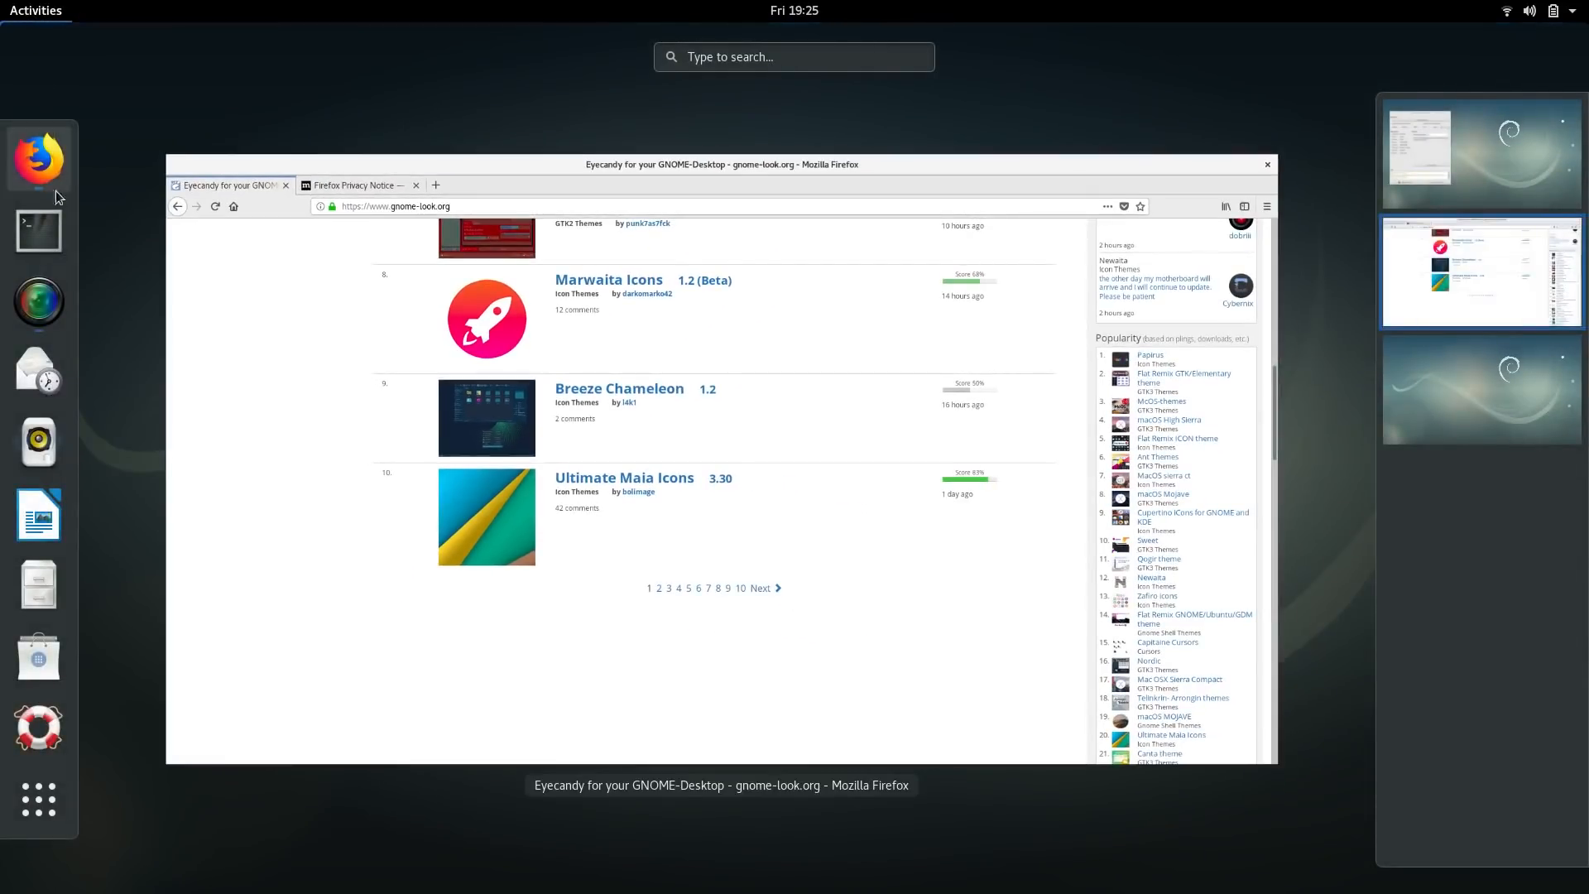
{"action": "left_click", "coordinate": [51, 235]}
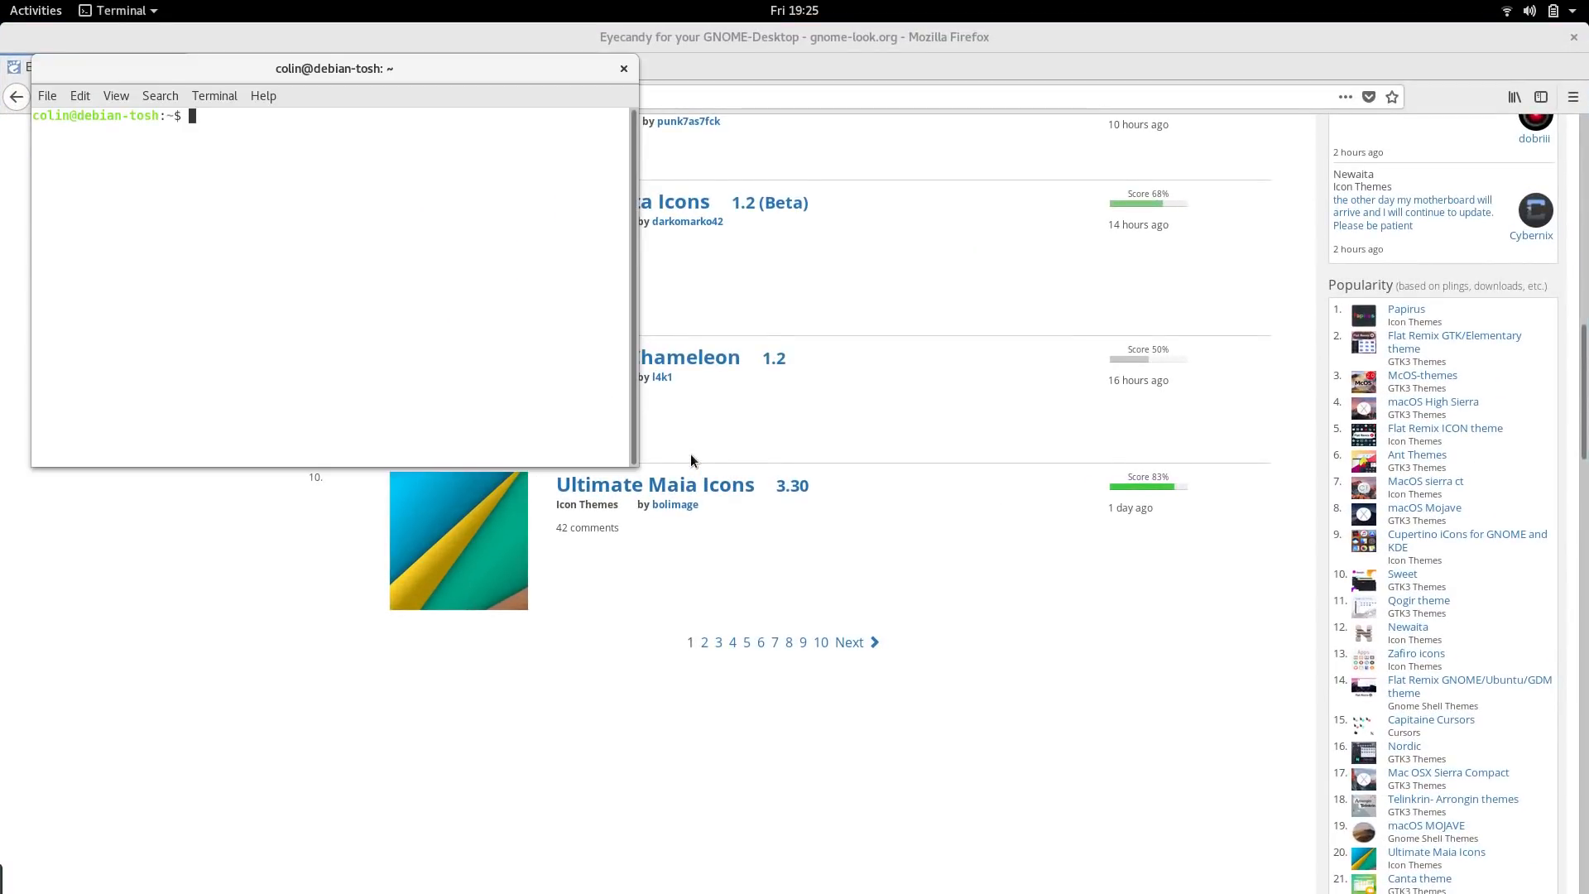
{"action": "type", "text": "sudo apt install papi"}
{"action": "left_click", "coordinate": [624, 67]}
{"action": "key", "text": "super"}
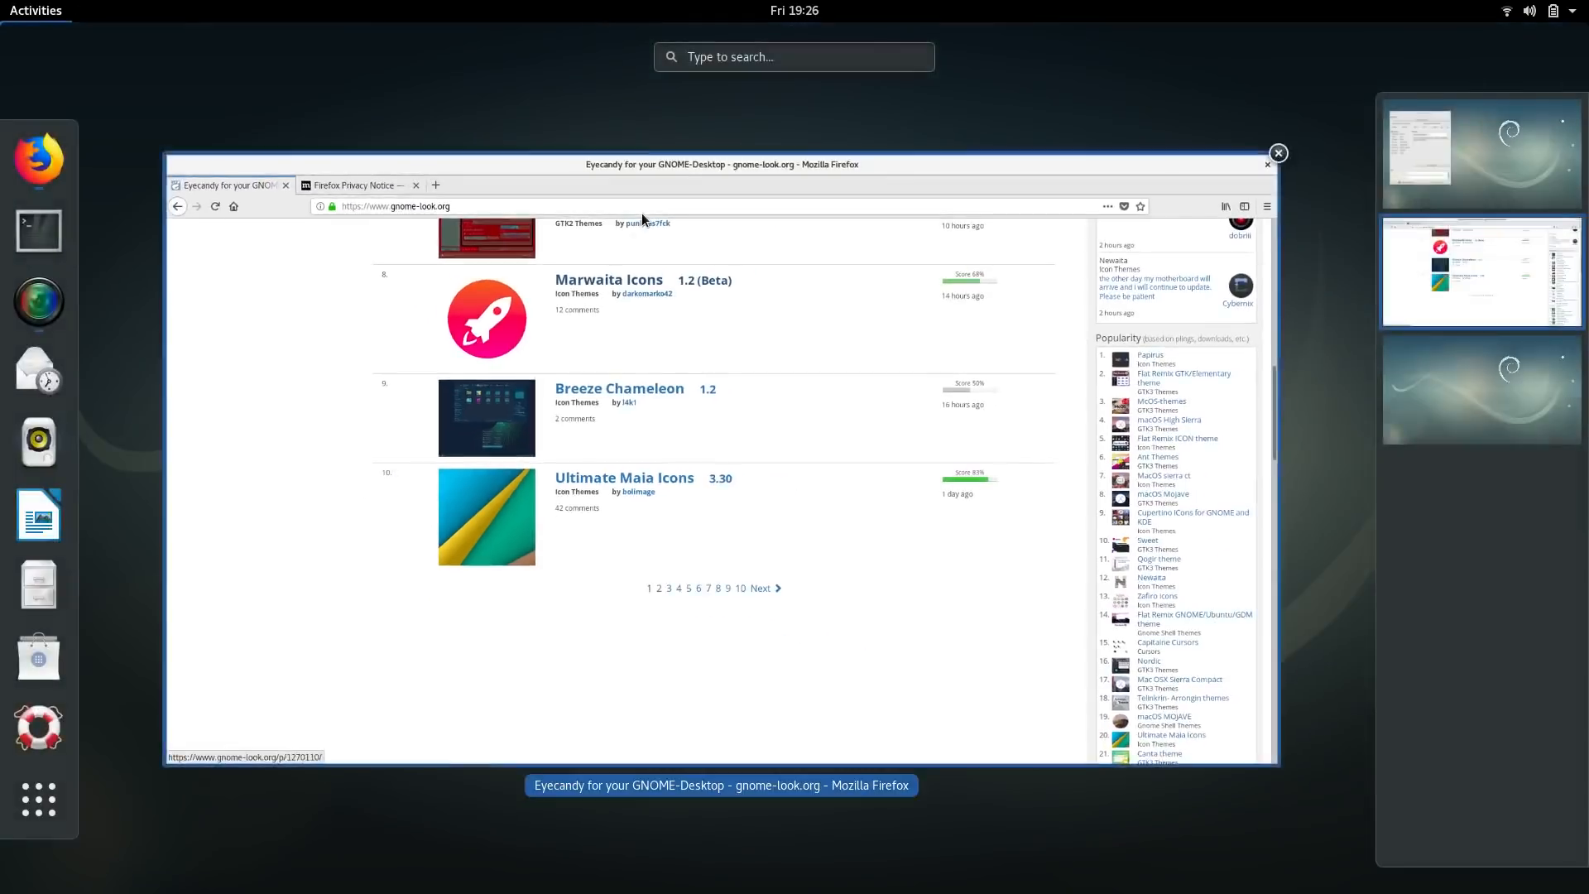
{"action": "type", "text": "syn"}
Launch Synaptic, enter the administrator password, and search packages for 'papirus'.
{"action": "key", "text": "Return"}
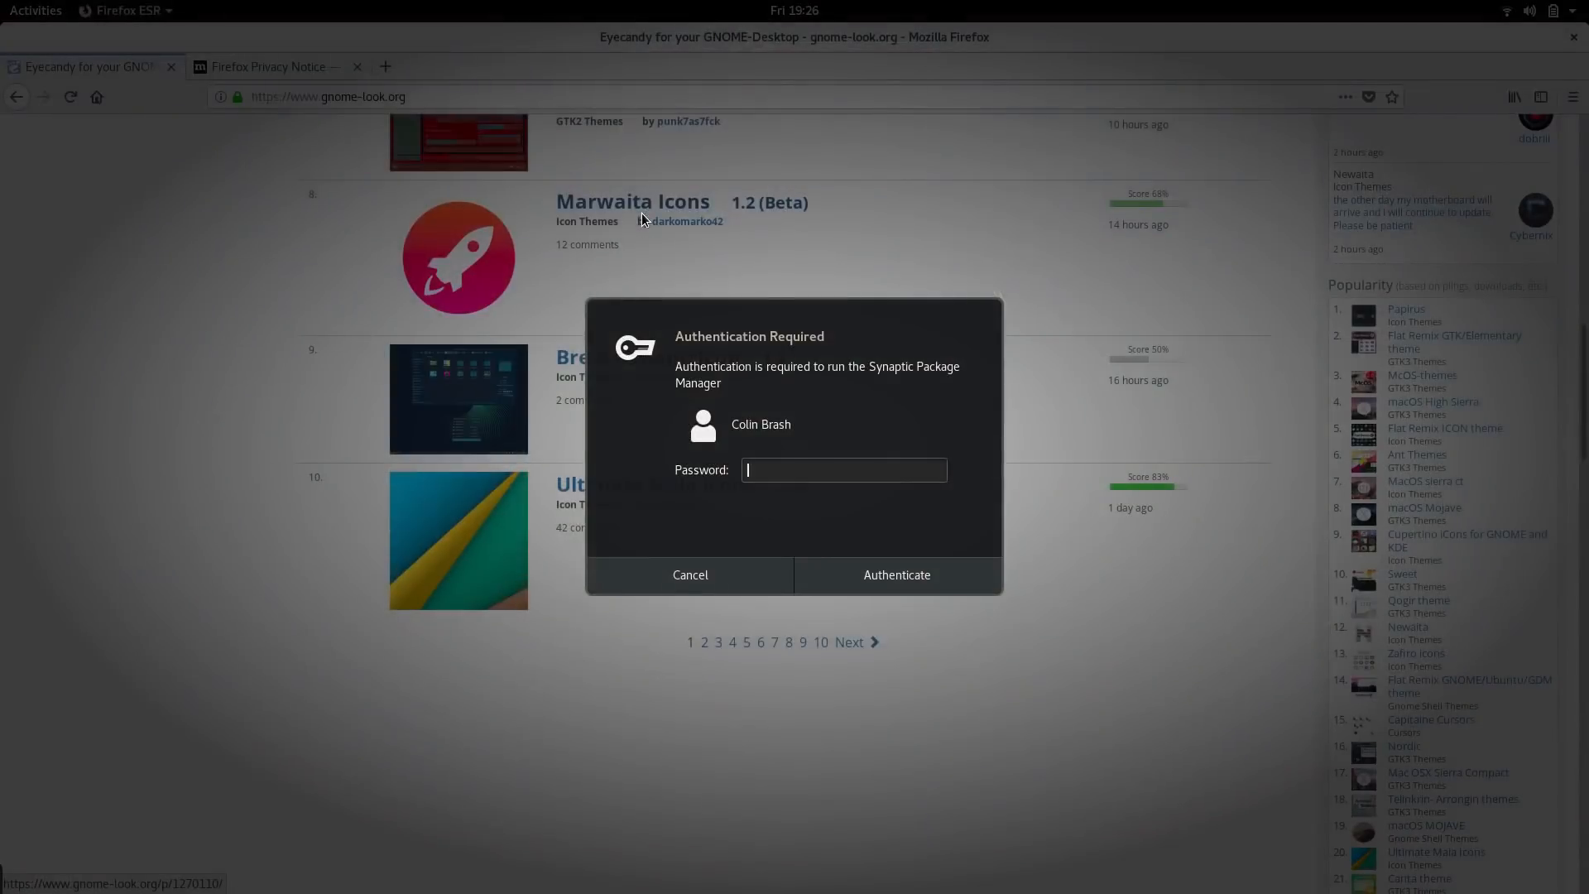
{"action": "type", "text": "•••••••••"}
{"action": "key", "text": "Return"}
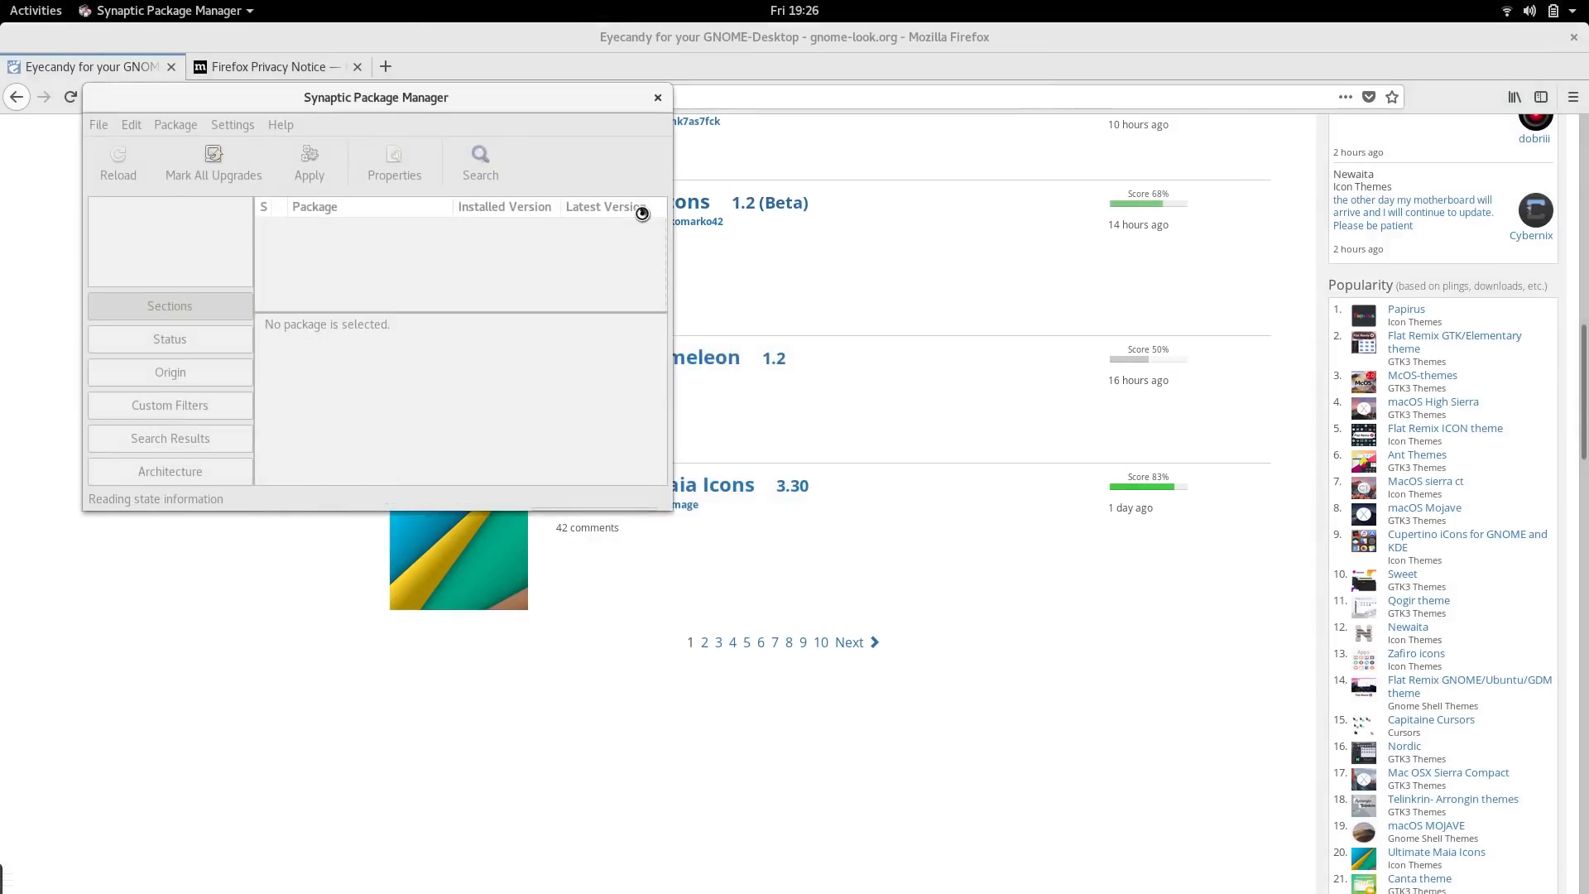
{"action": "left_click", "coordinate": [470, 157]}
{"action": "type", "text": "papirus"}
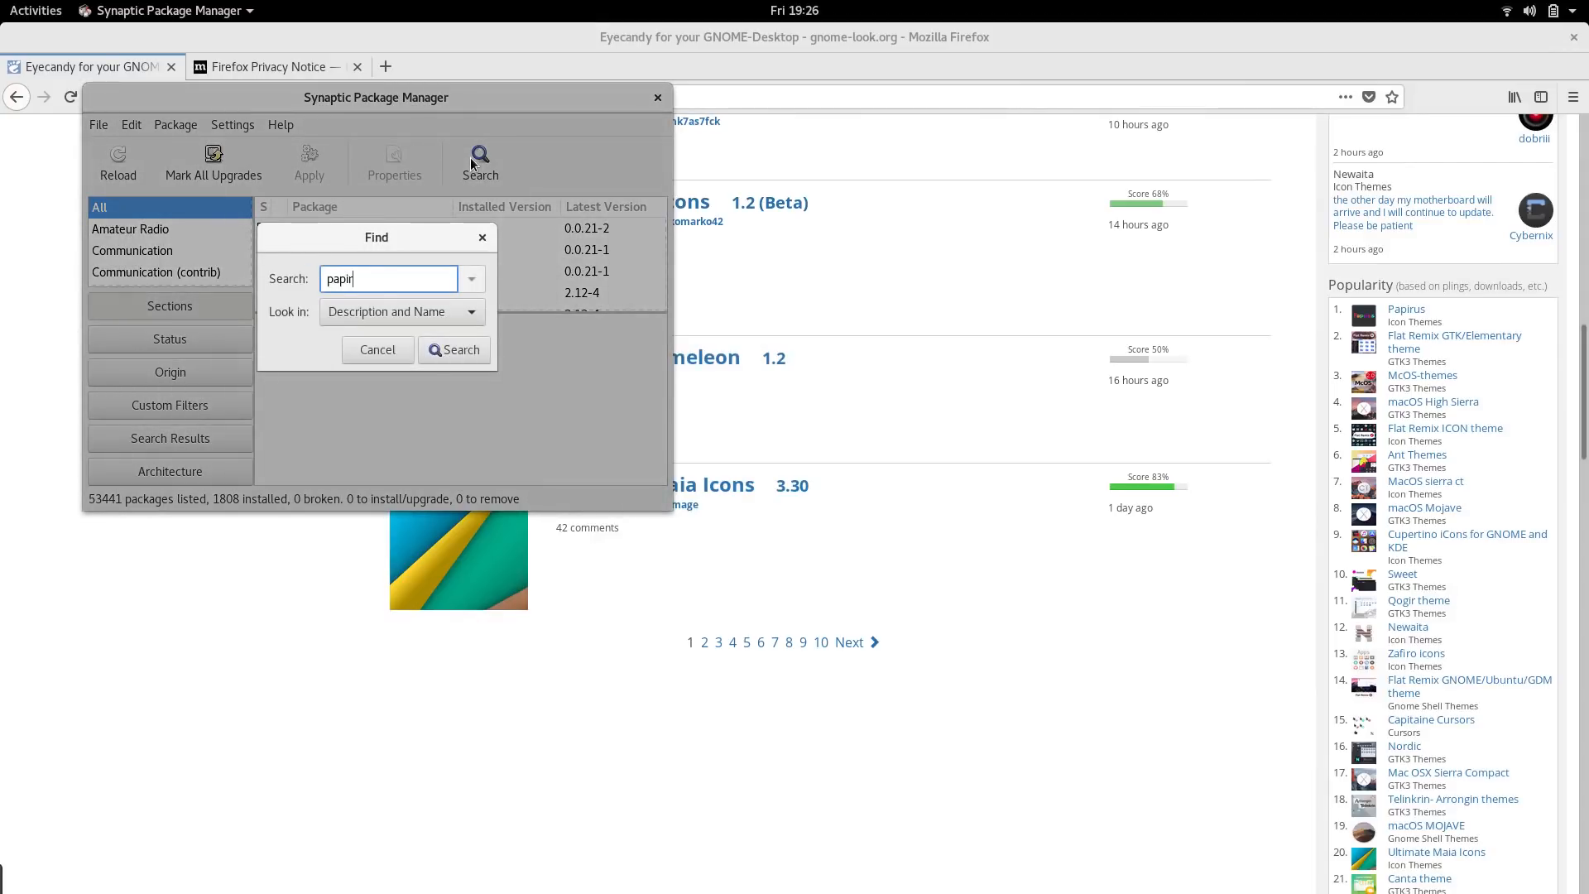
{"action": "key", "text": "Return"}
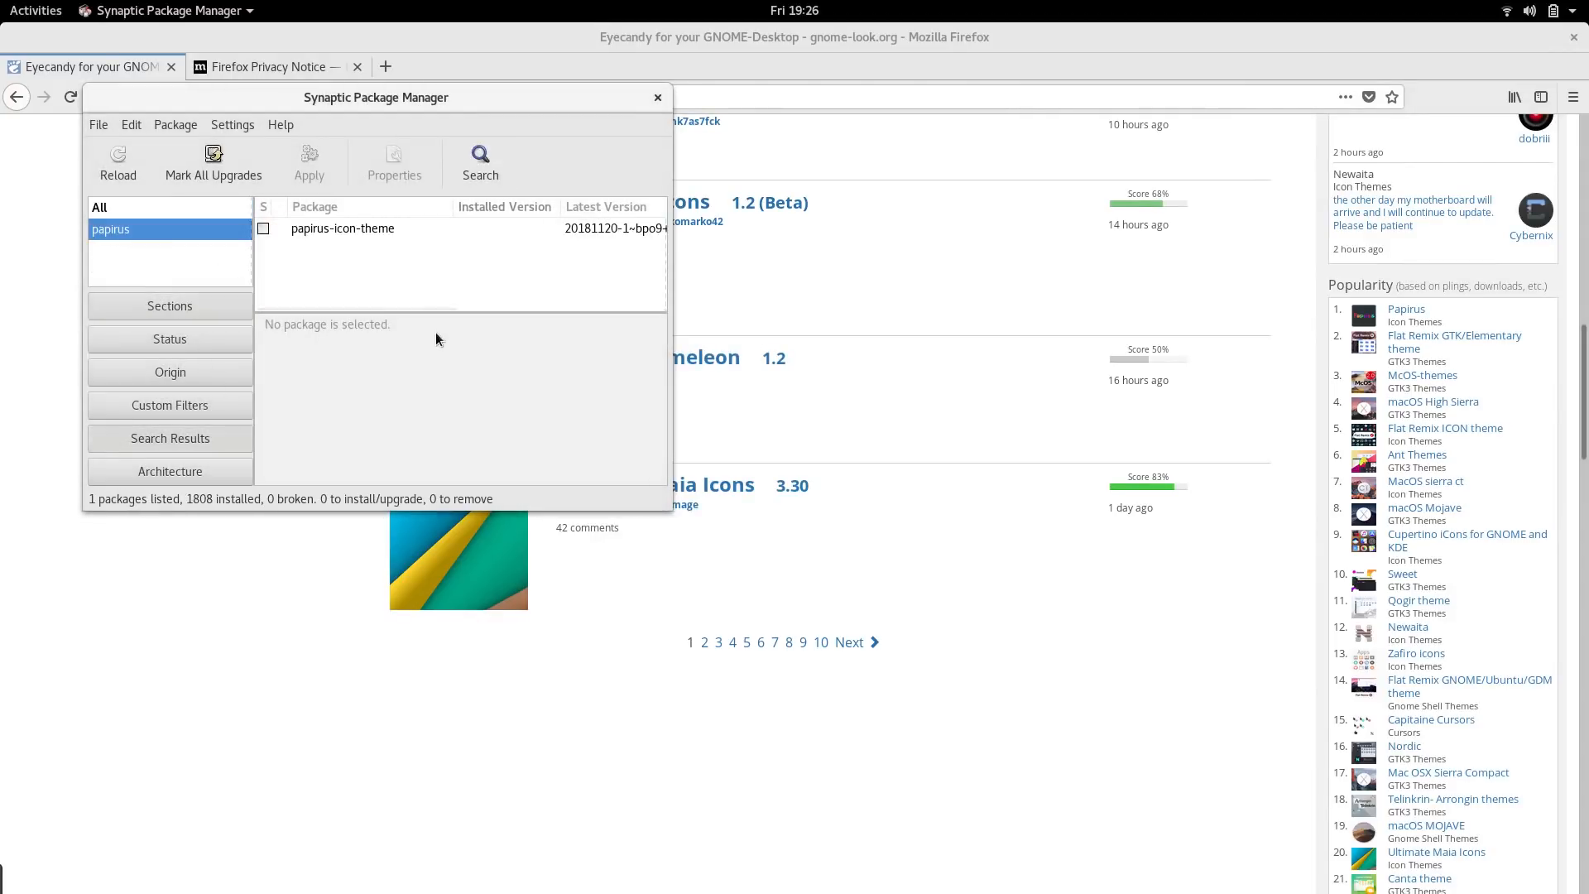
Mark papirus-icon-theme for installation and apply the change.
{"action": "left_click", "coordinate": [263, 229]}
{"action": "left_click", "coordinate": [316, 266]}
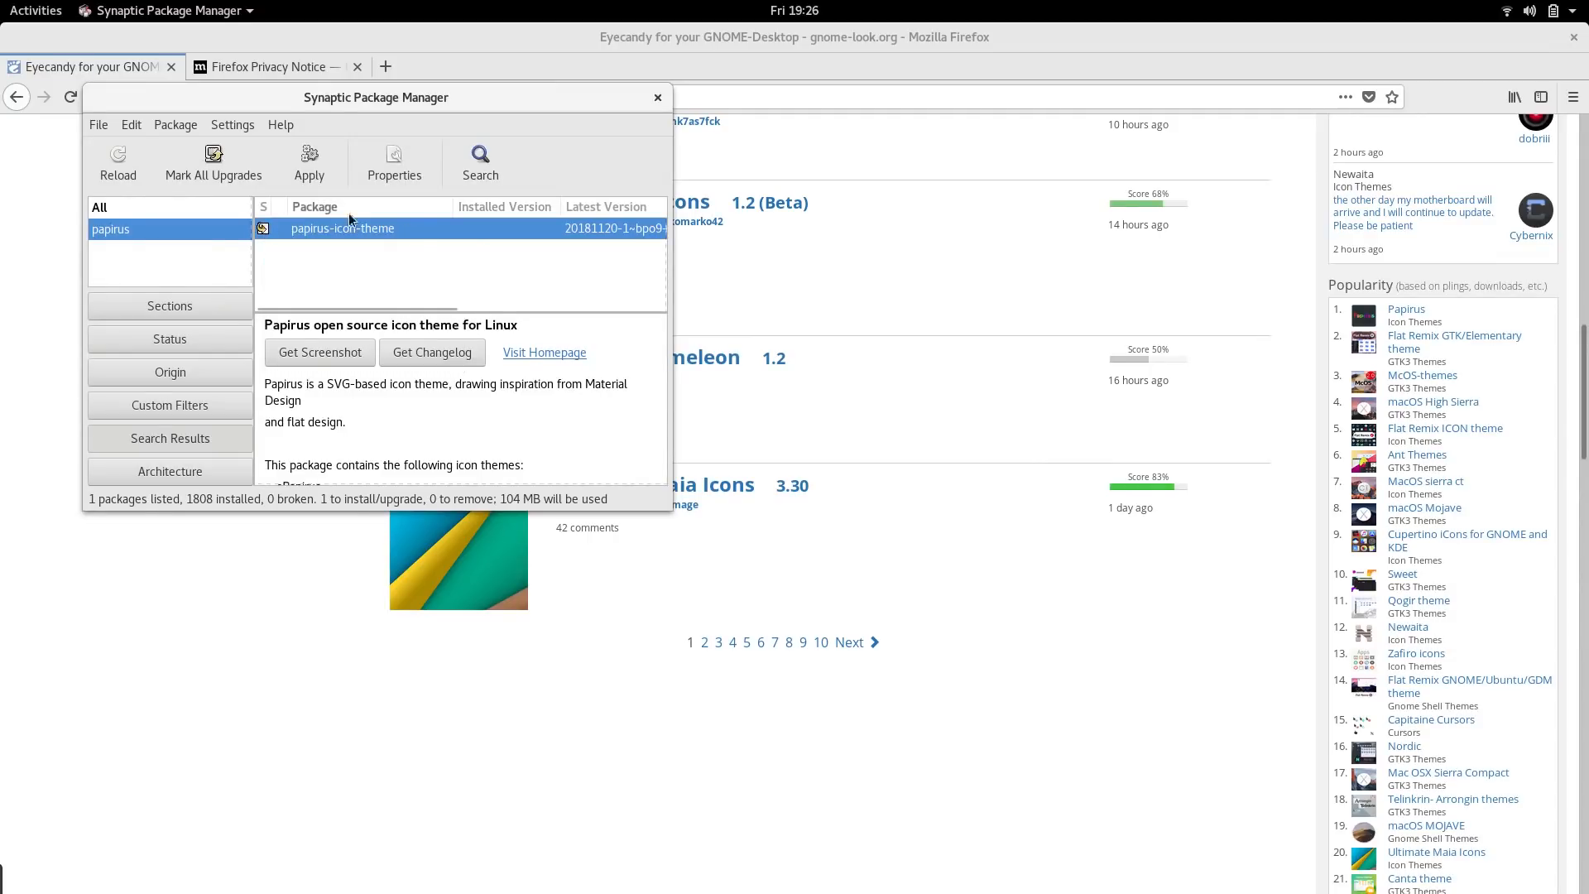
{"action": "left_click", "coordinate": [309, 162]}
{"action": "left_click", "coordinate": [597, 457]}
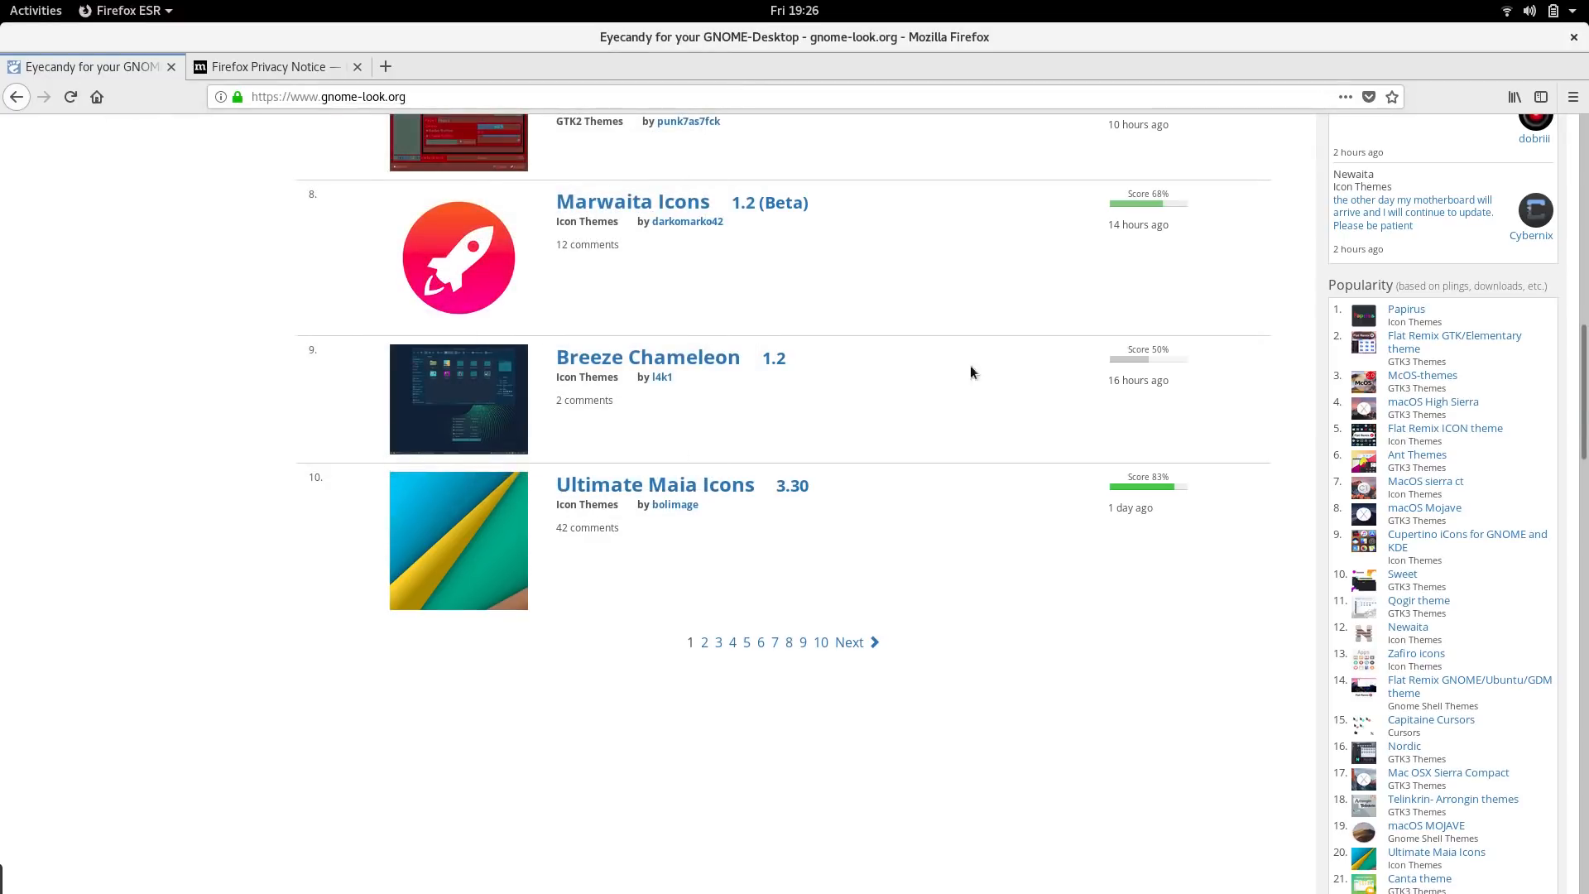
{"action": "scroll", "coordinate": [1194, 534], "scroll_direction": "down", "scroll_amount": 5}
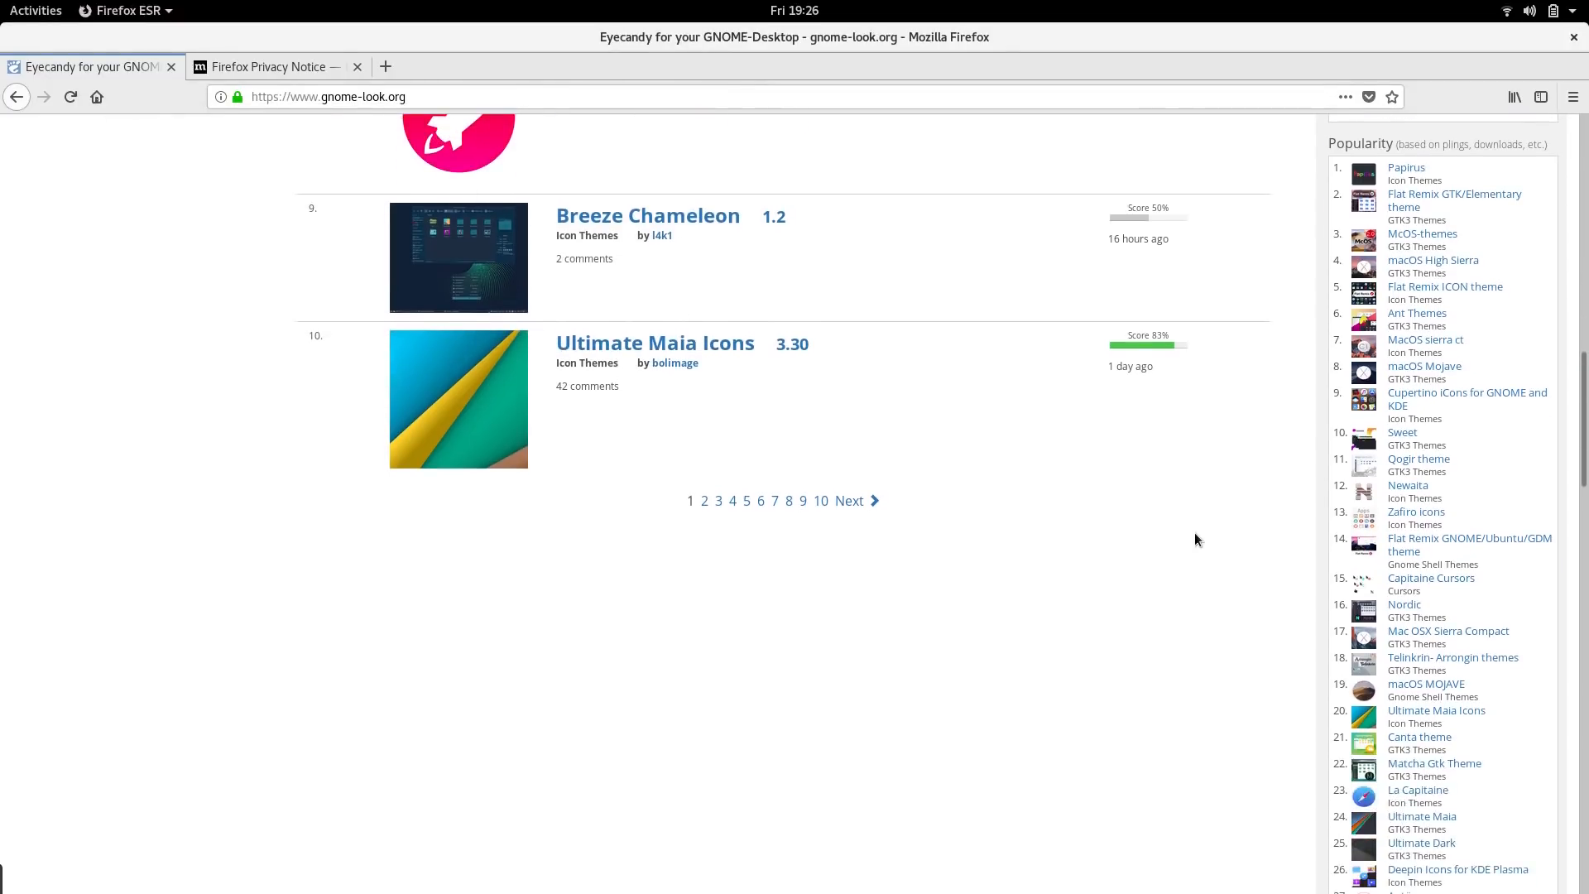
{"action": "scroll", "coordinate": [1194, 536], "scroll_direction": "down", "scroll_amount": 5}
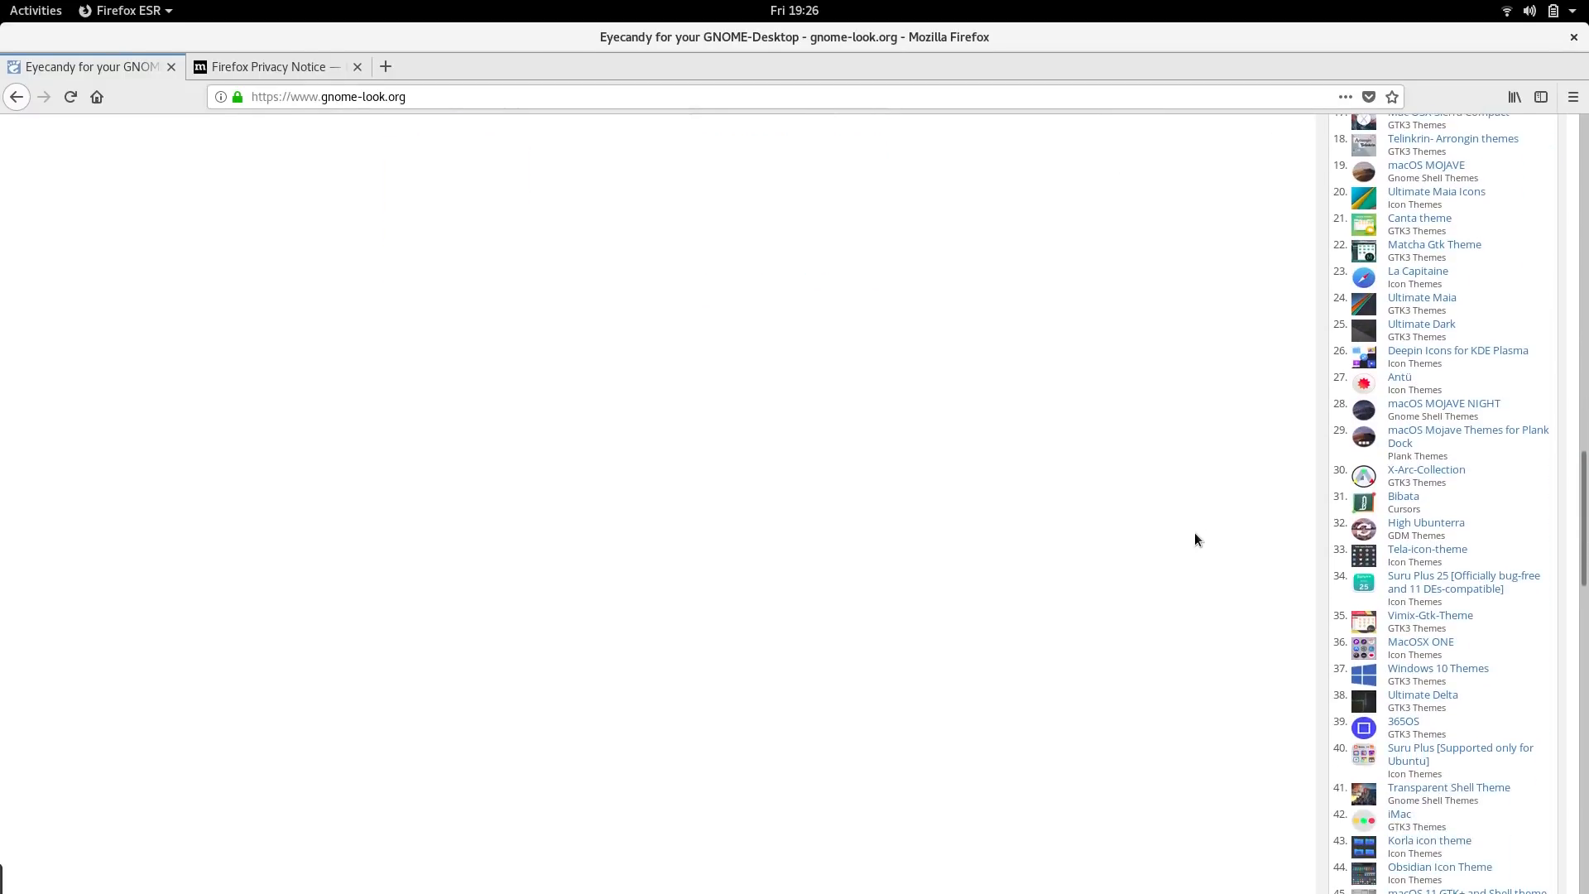
Search gnome-look.org for 'pro dark' and open the PRO-Dark-GTK product page.
{"action": "scroll", "coordinate": [1194, 533], "scroll_direction": "up", "scroll_amount": 20}
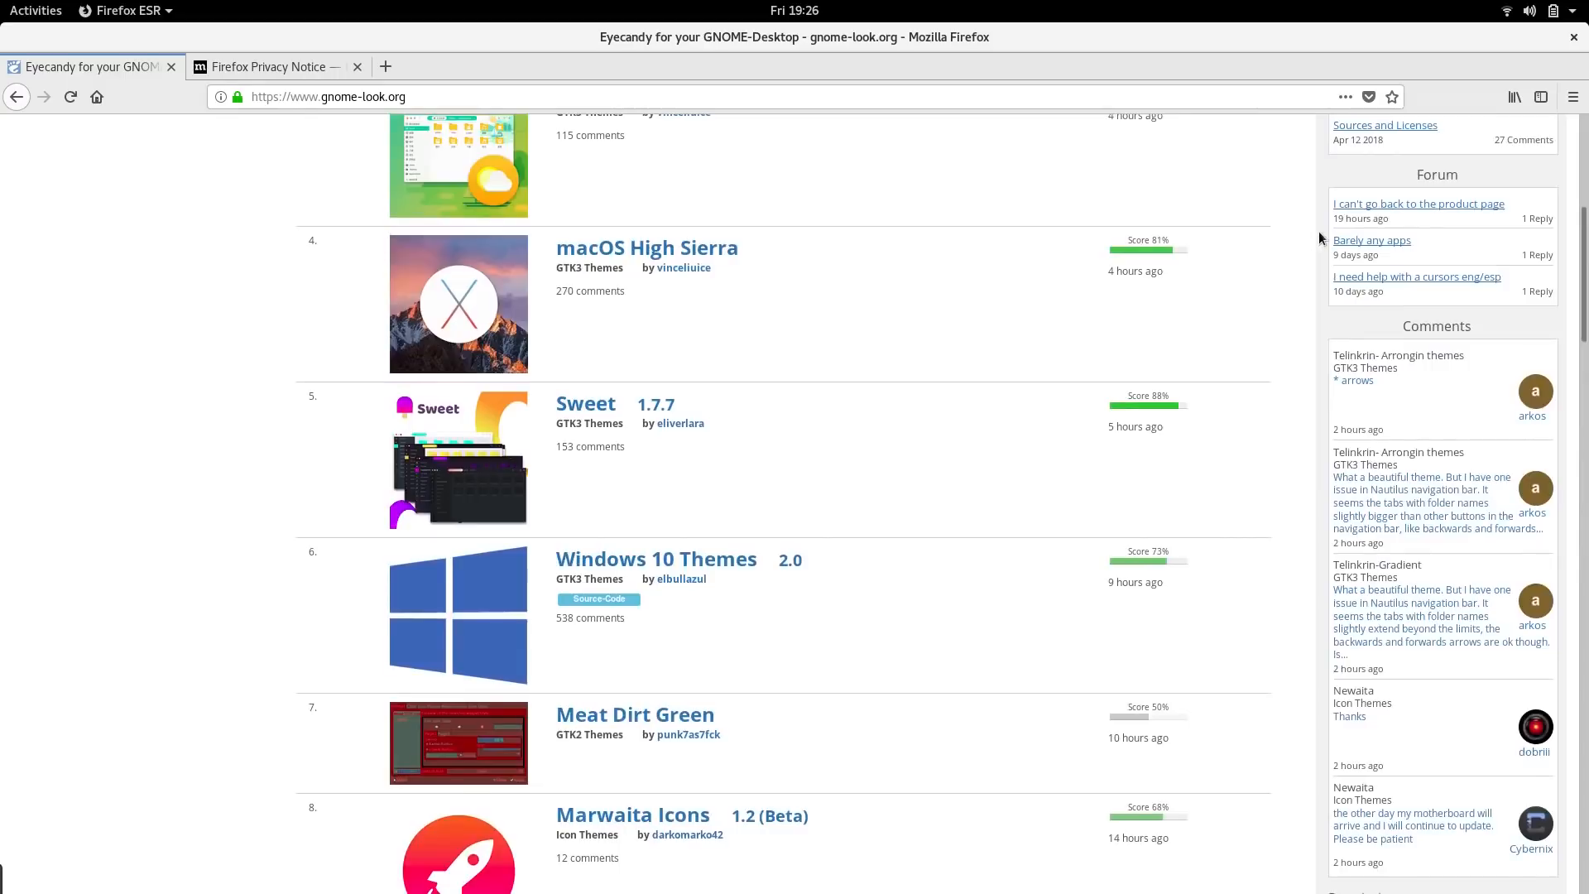
{"action": "scroll", "coordinate": [1318, 231], "scroll_direction": "up", "scroll_amount": 6}
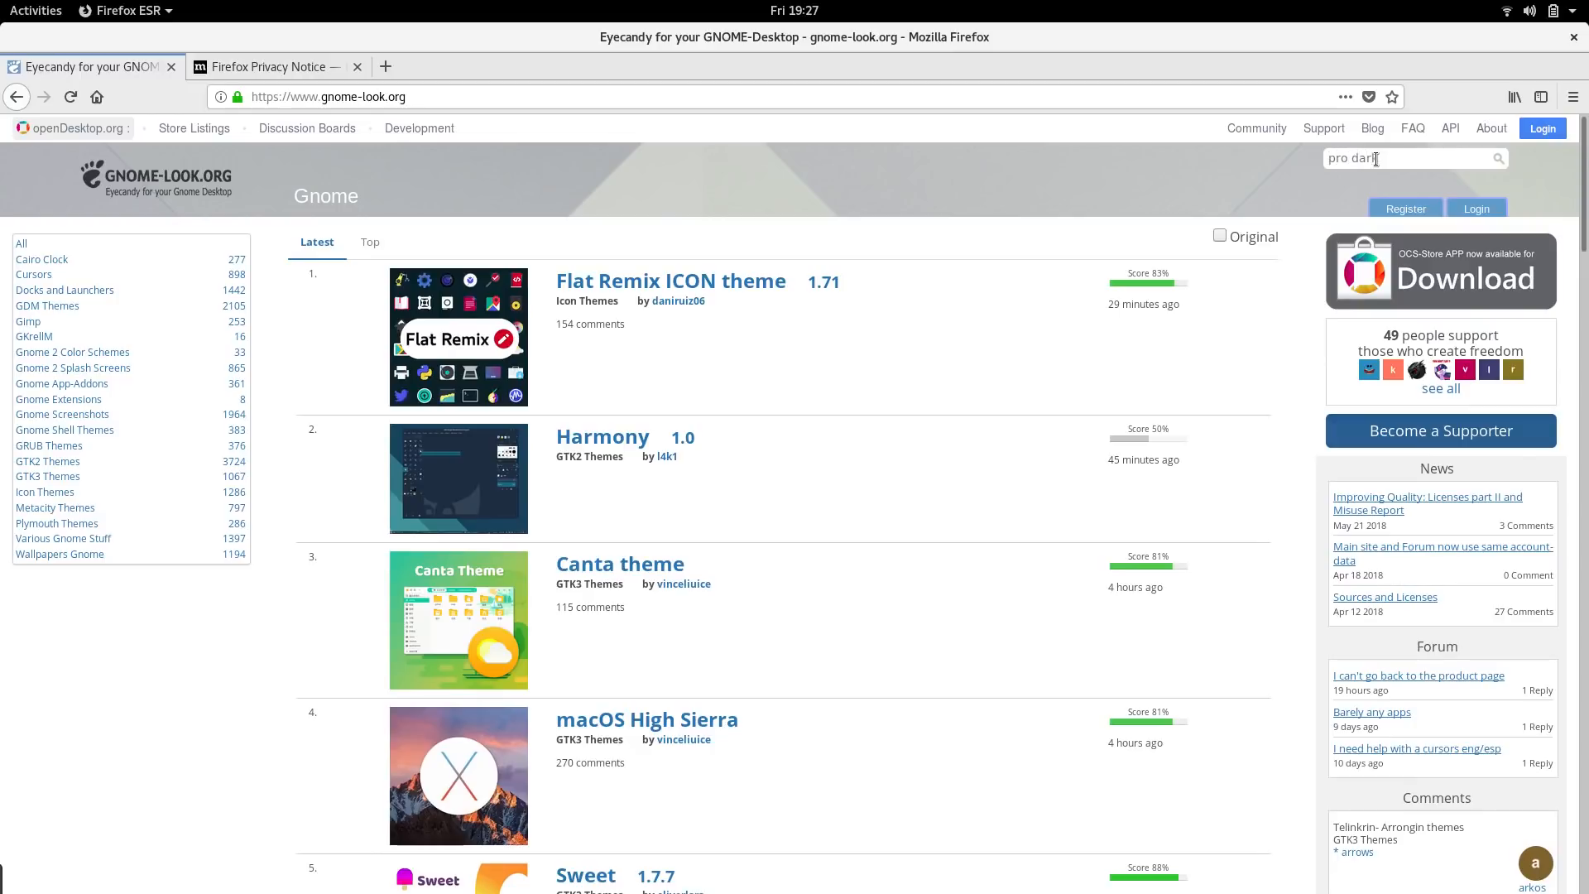
{"action": "type", "text": "k"}
{"action": "key", "text": "Return"}
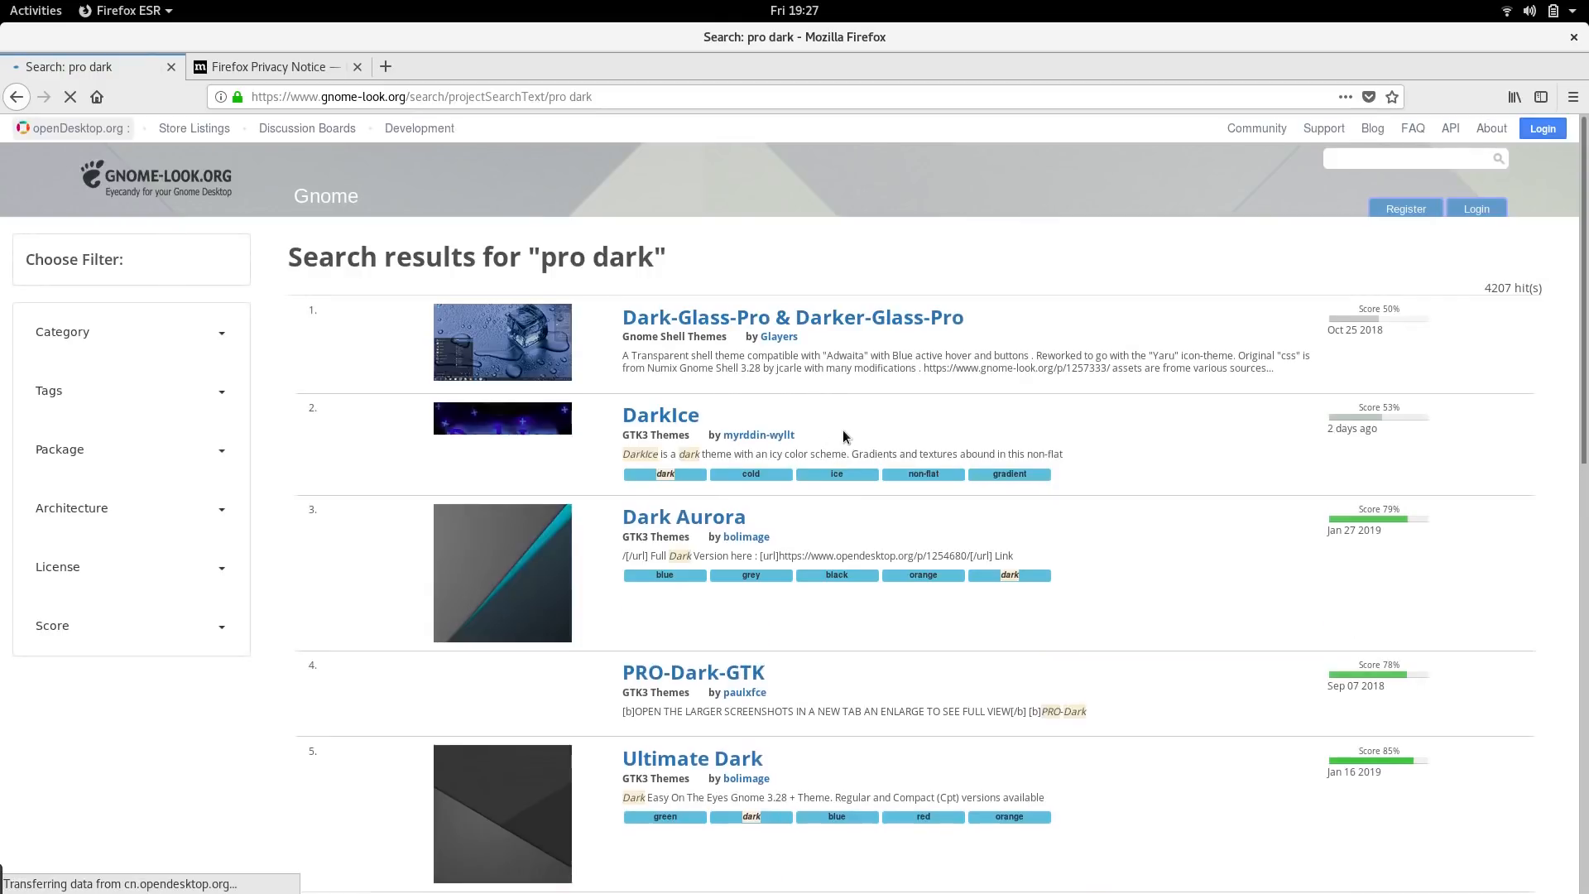
{"action": "scroll", "coordinate": [842, 430], "scroll_direction": "down", "scroll_amount": 5}
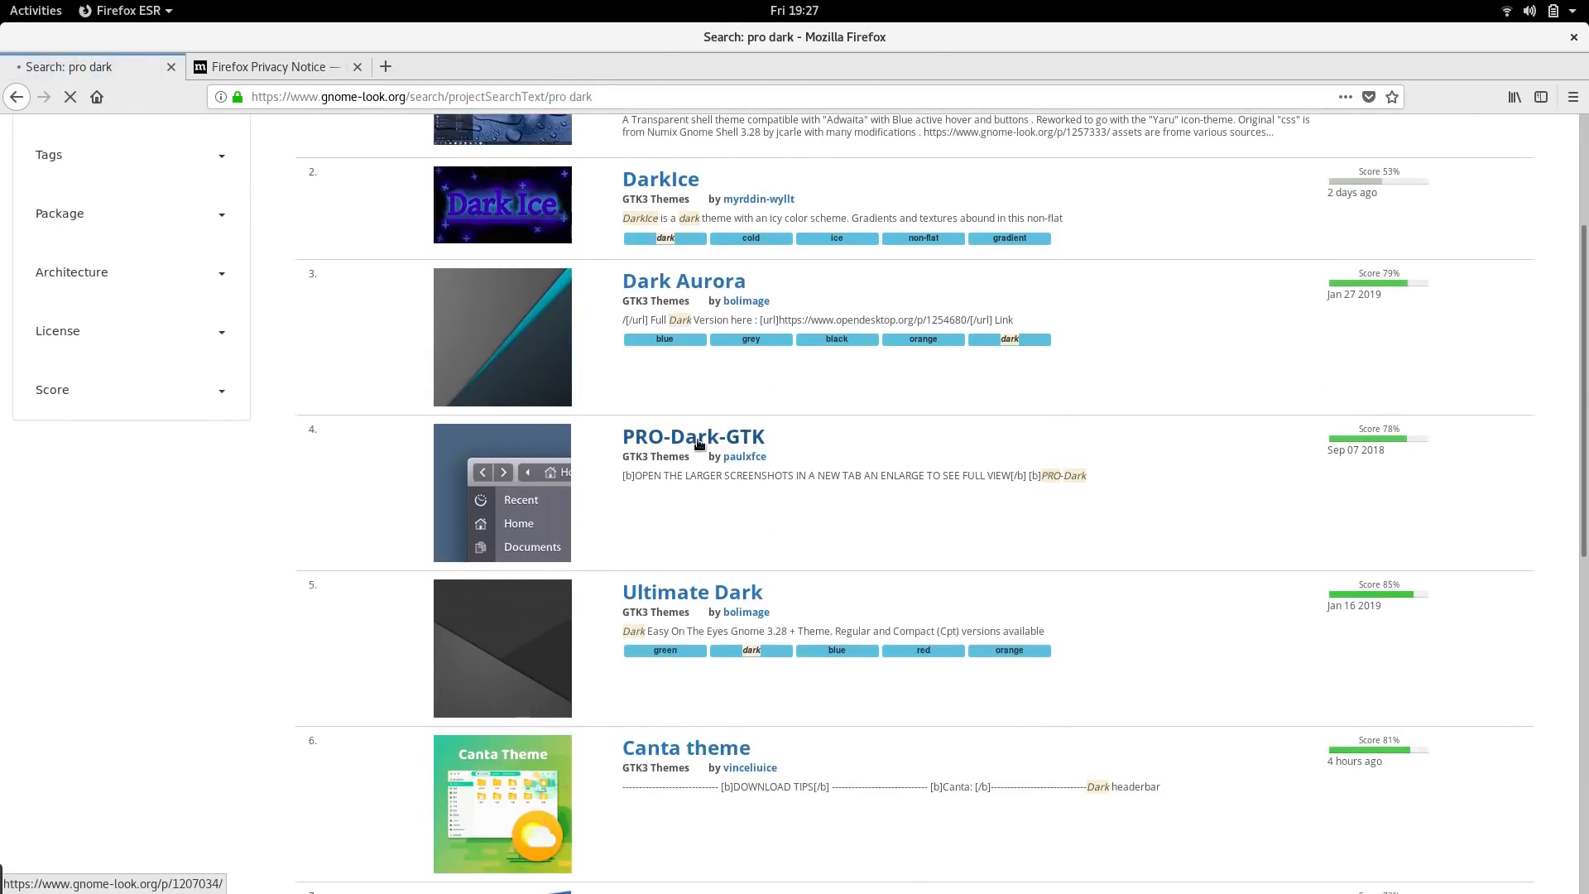
{"action": "left_click", "coordinate": [698, 443]}
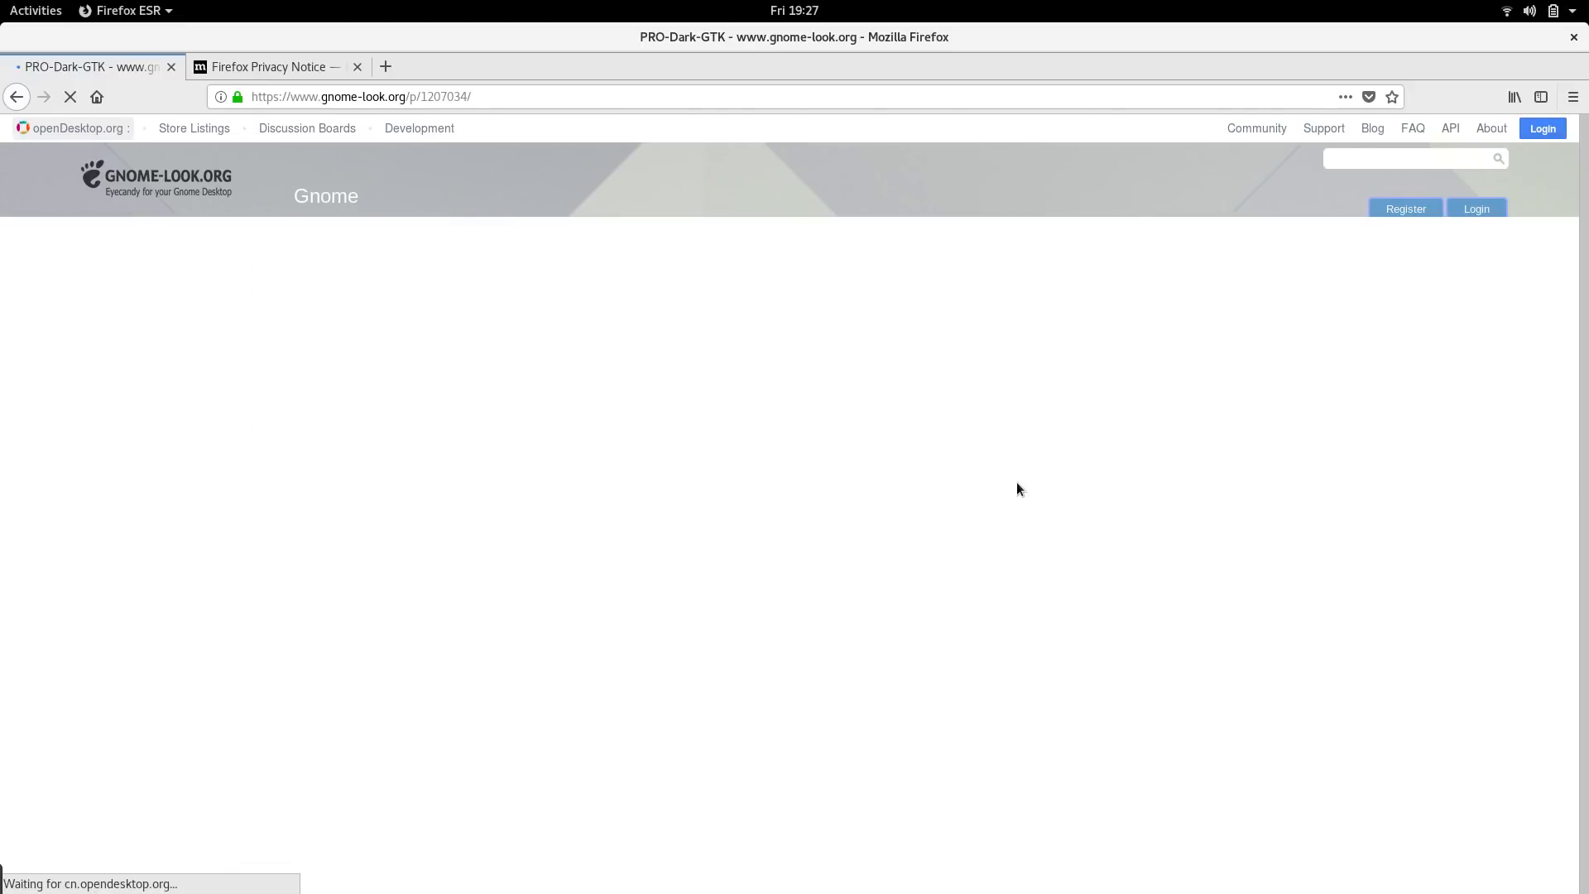
Download and save Pro-Dark-GTK-7sept2018.tar.xz from the page's Files list.
{"action": "scroll", "coordinate": [668, 558], "scroll_direction": "down", "scroll_amount": 4}
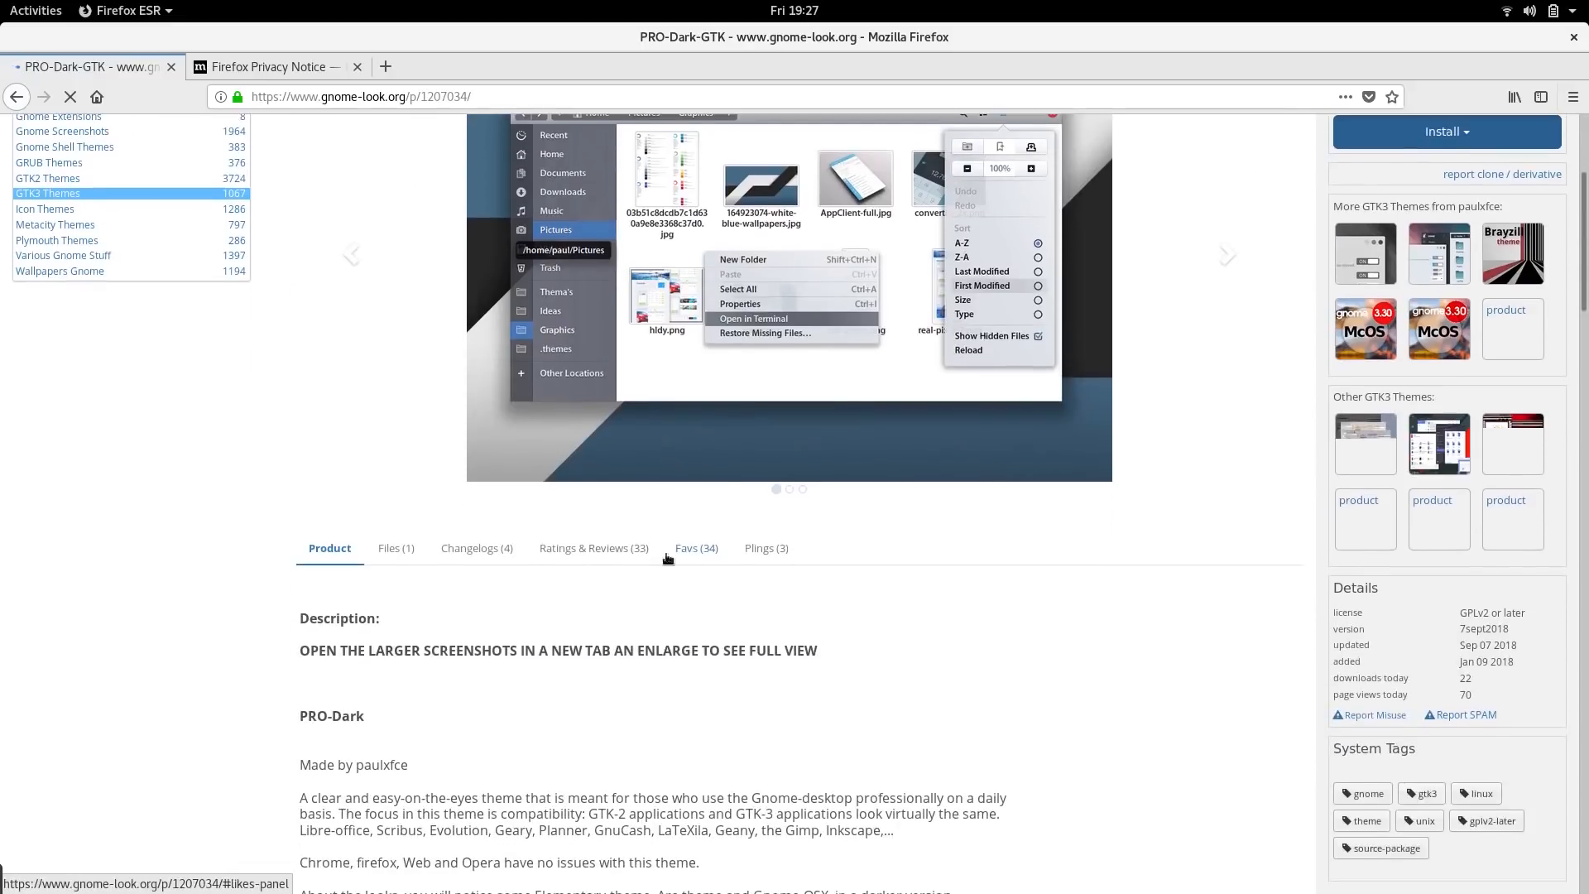
{"action": "left_click", "coordinate": [395, 550]}
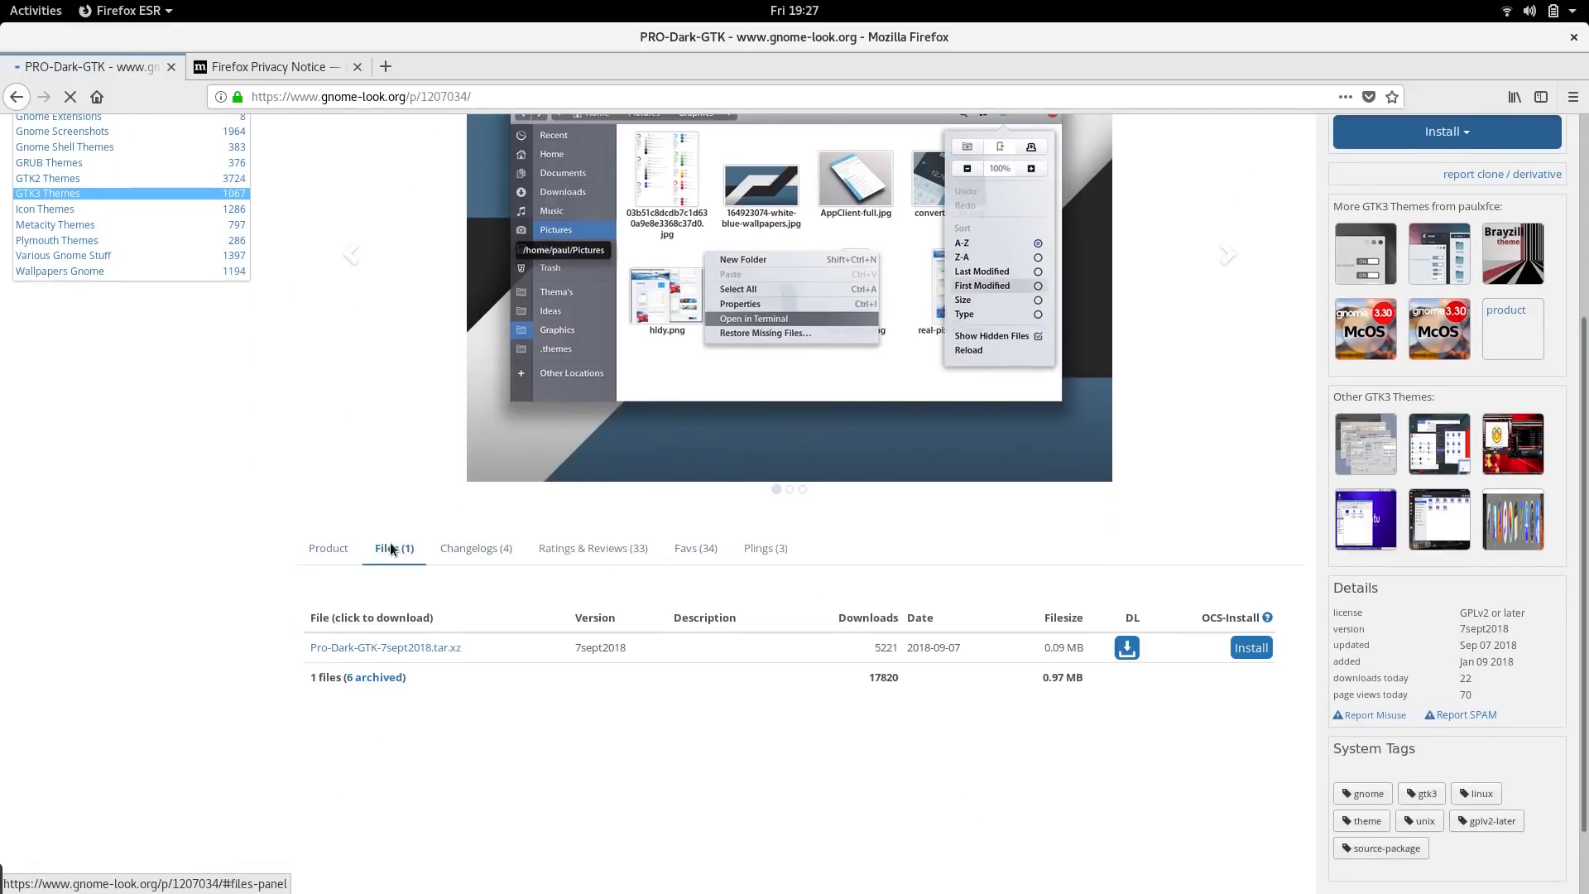
{"action": "left_click", "coordinate": [380, 647]}
{"action": "left_click", "coordinate": [791, 494]}
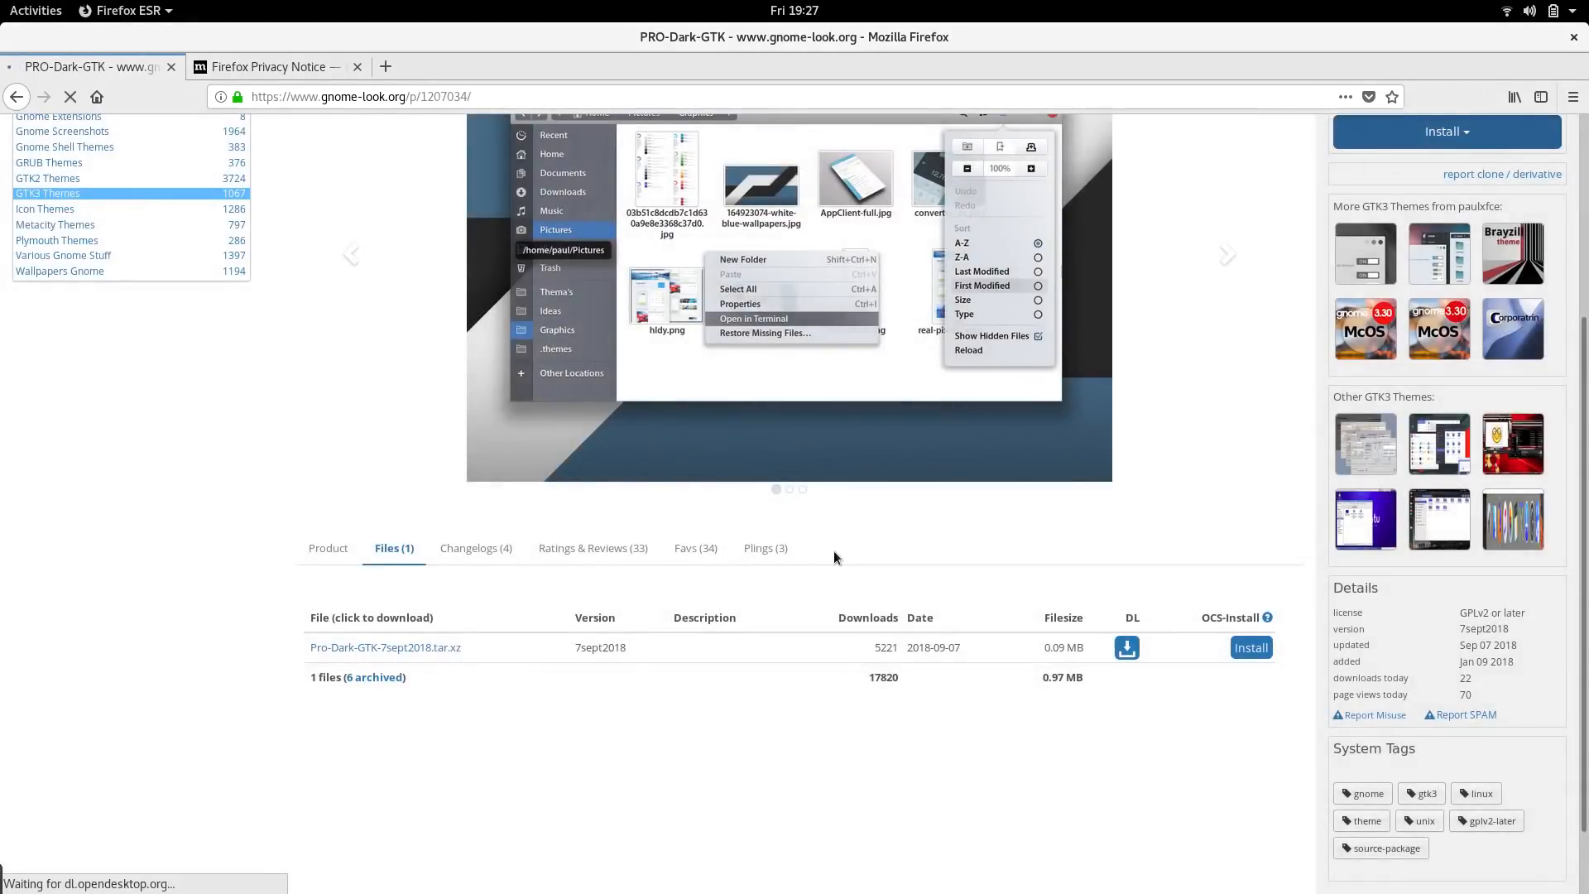
{"action": "left_click", "coordinate": [631, 492]}
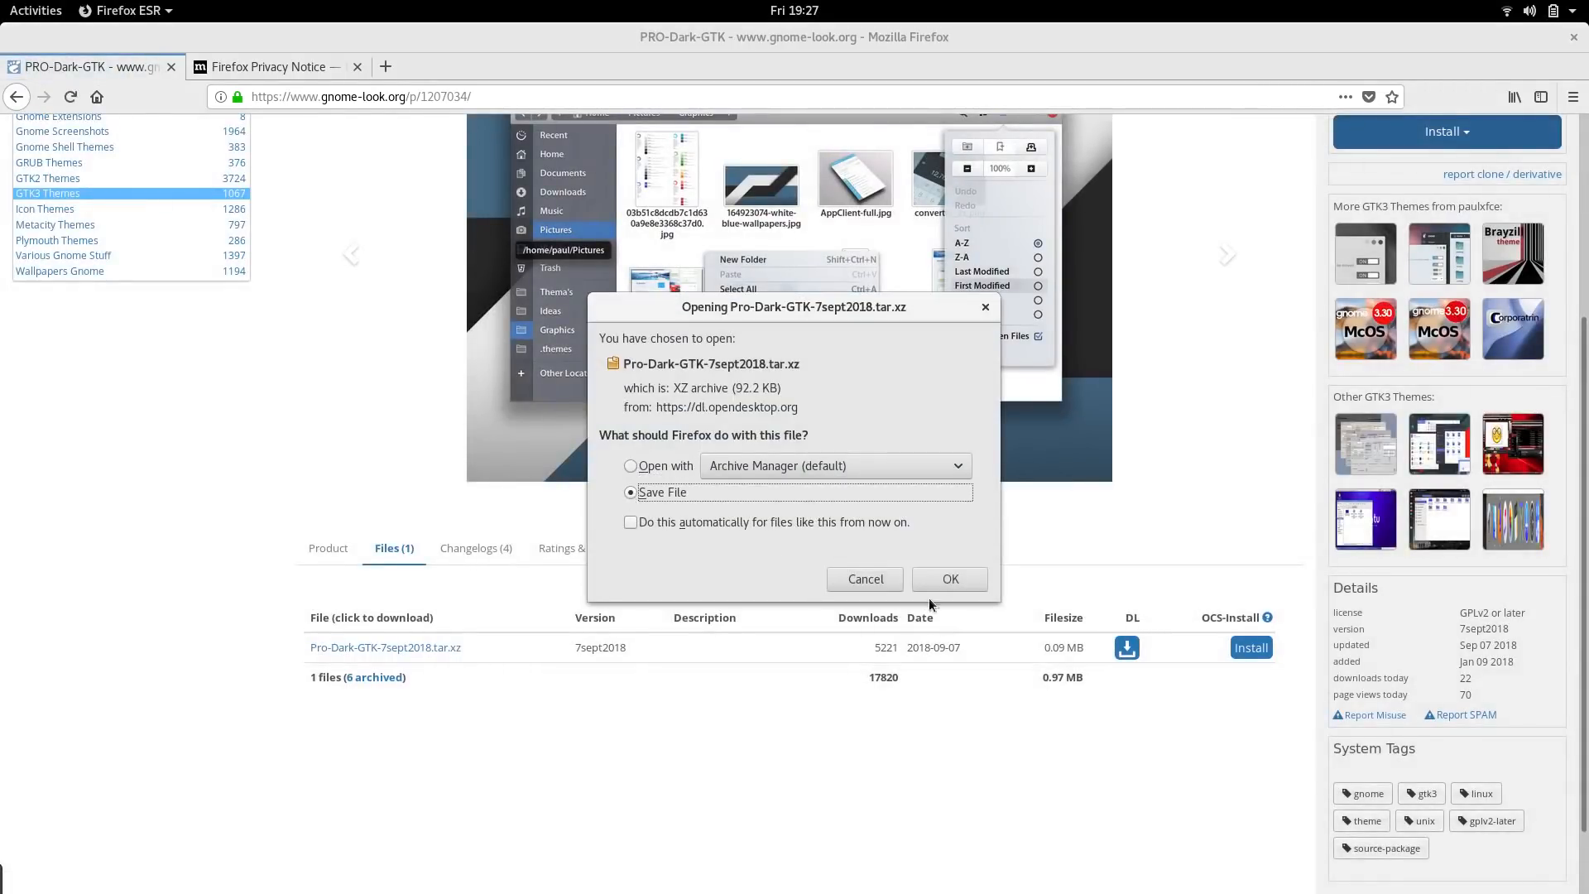
{"action": "left_click", "coordinate": [951, 579]}
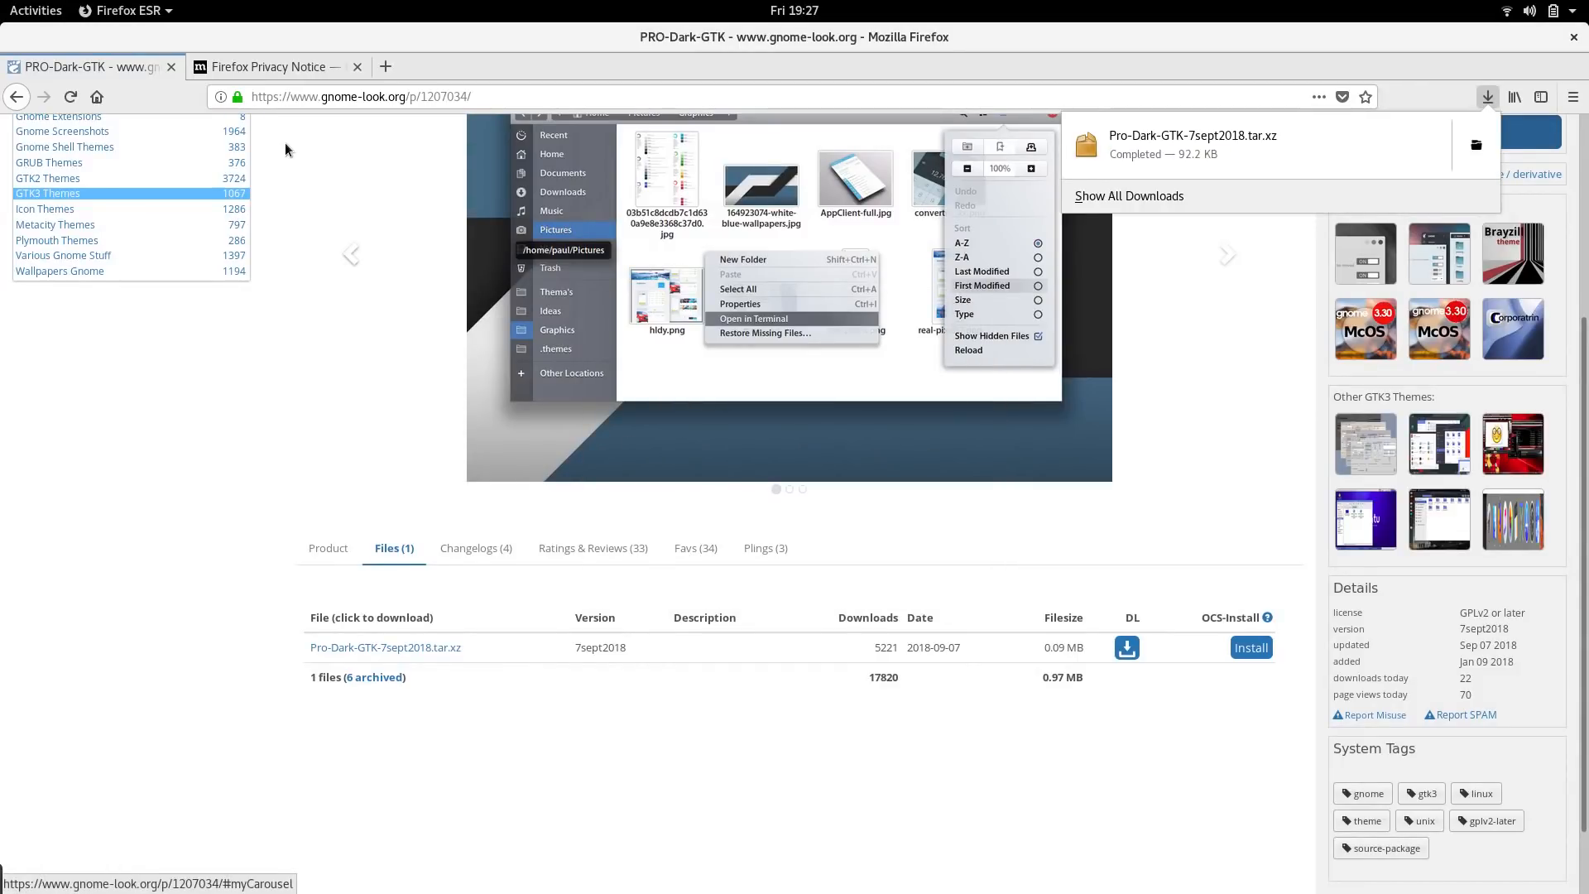
{"action": "key", "text": "super"}
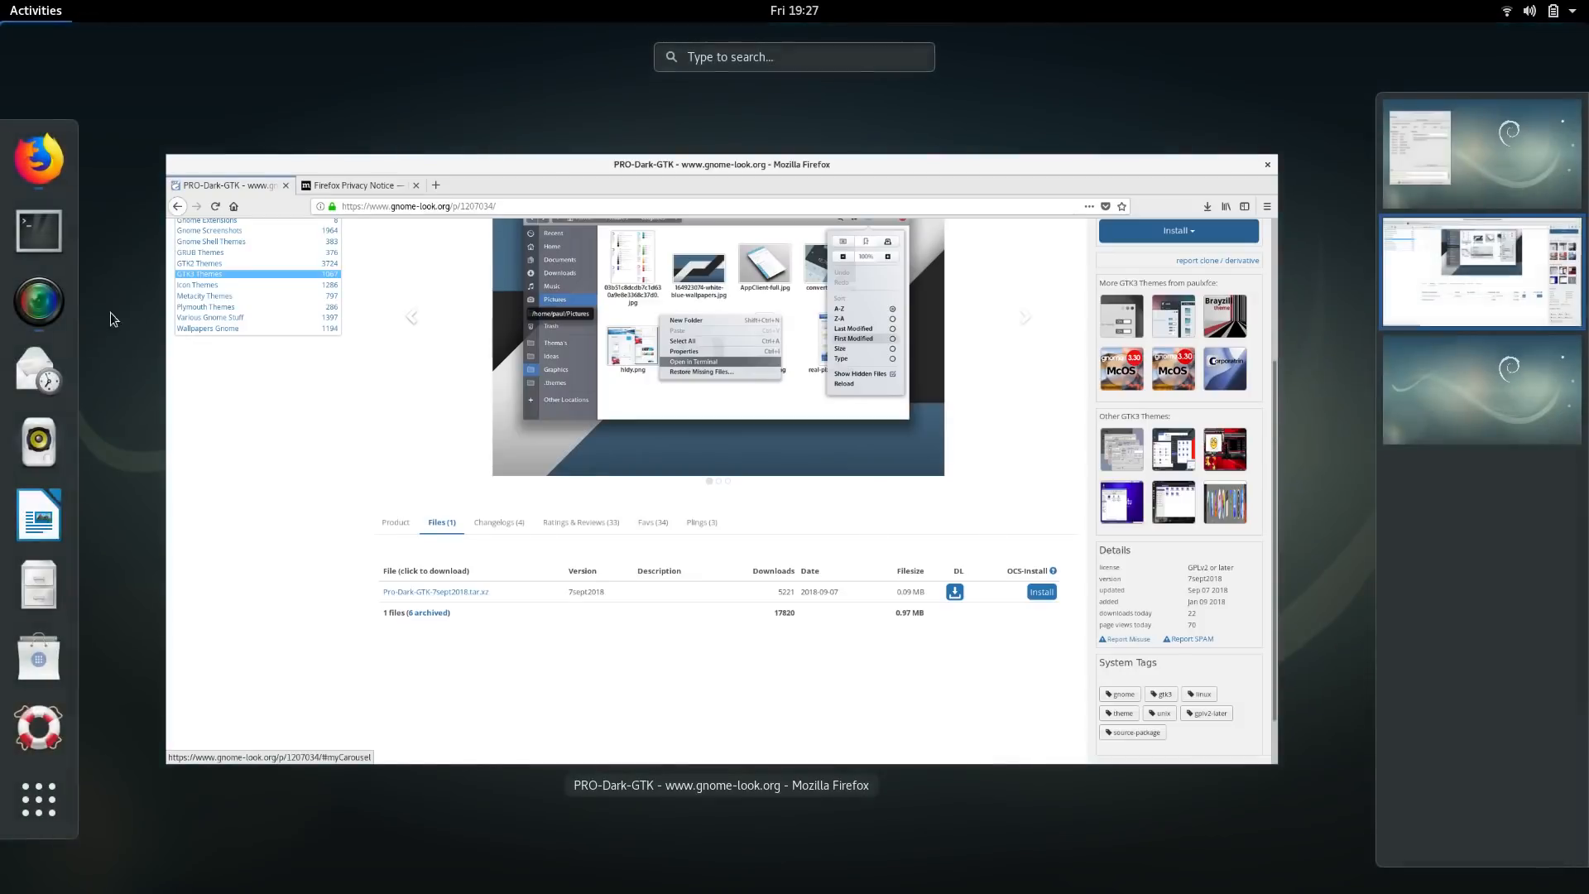
Cut the Pro-Dark-GTK archive from Downloads in Files and go to Home.
{"action": "left_click", "coordinate": [39, 584]}
{"action": "left_click", "coordinate": [717, 266]}
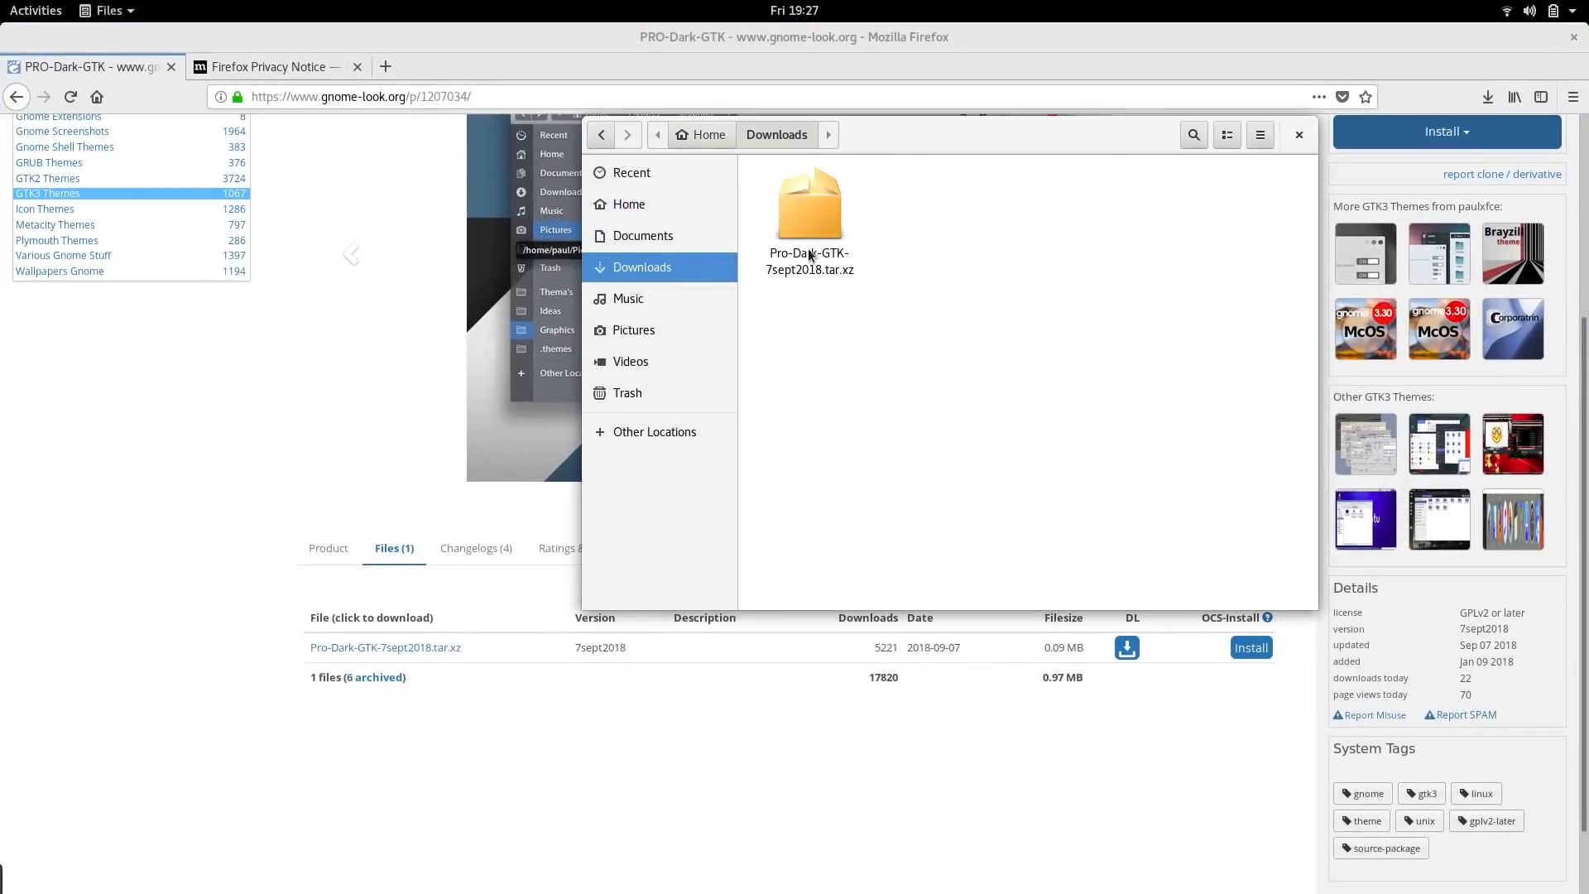
{"action": "right_click", "coordinate": [807, 201]}
{"action": "left_click", "coordinate": [844, 262]}
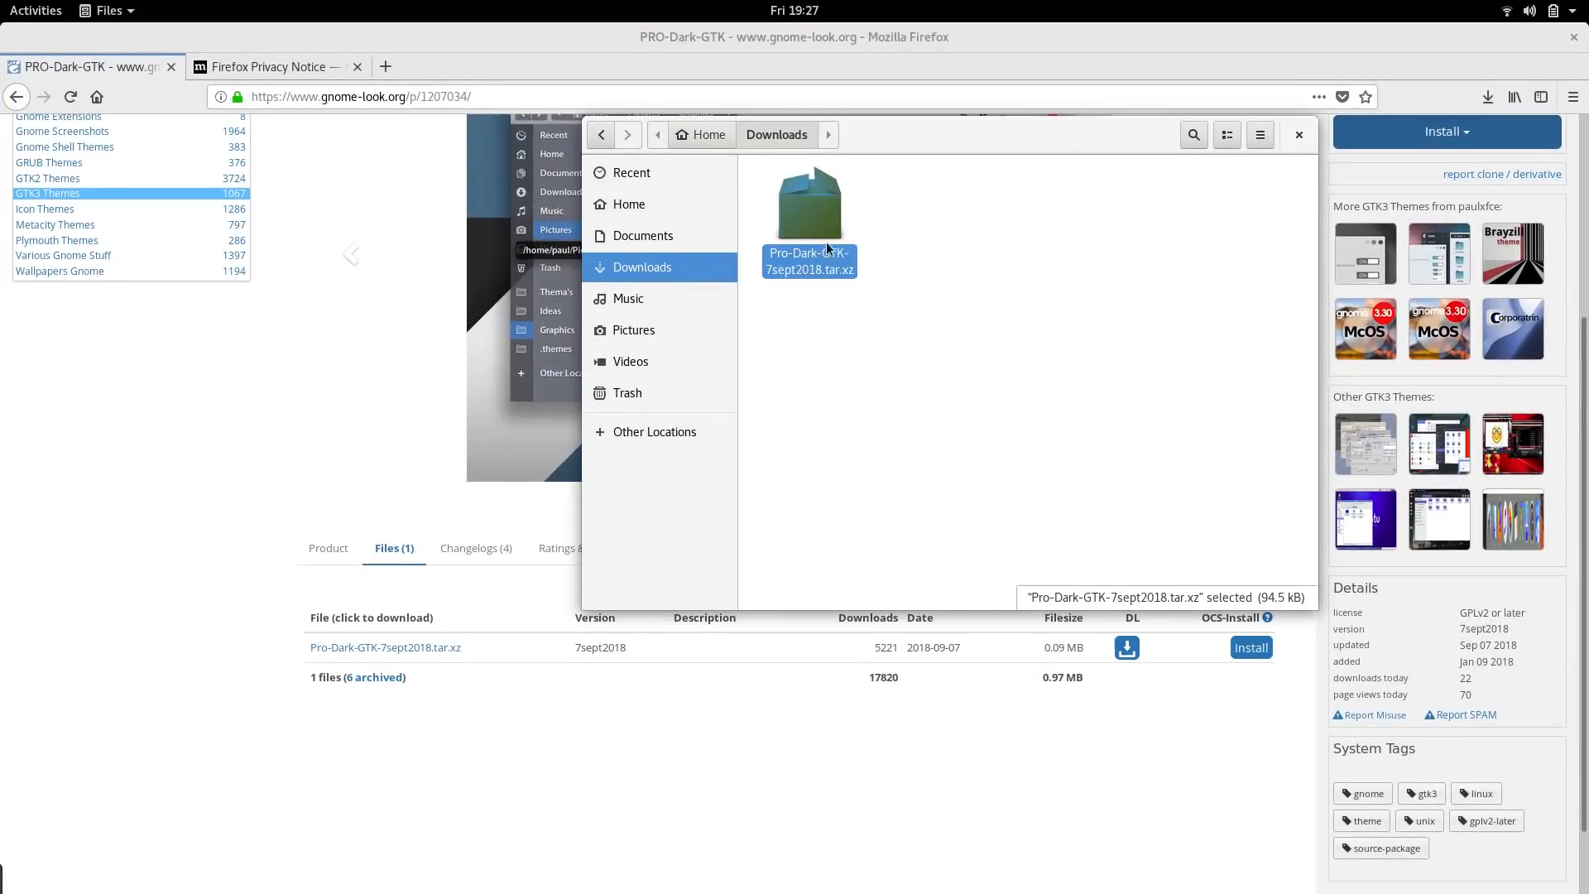
{"action": "left_click", "coordinate": [642, 204]}
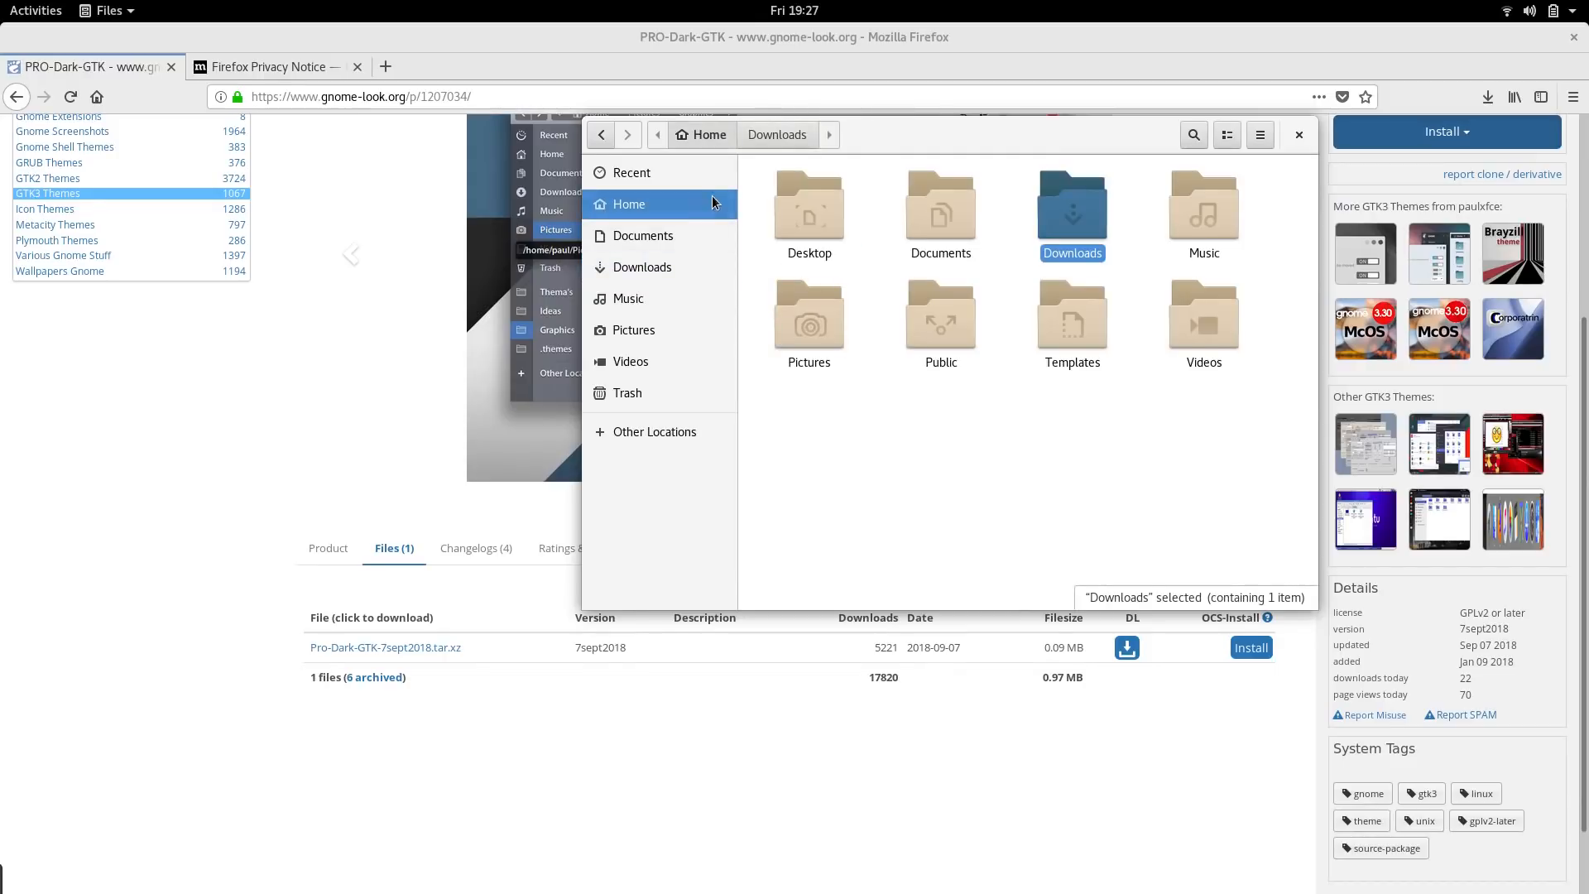
Turn on Show Hidden Files for the Home folder.
{"action": "left_click", "coordinate": [108, 10]}
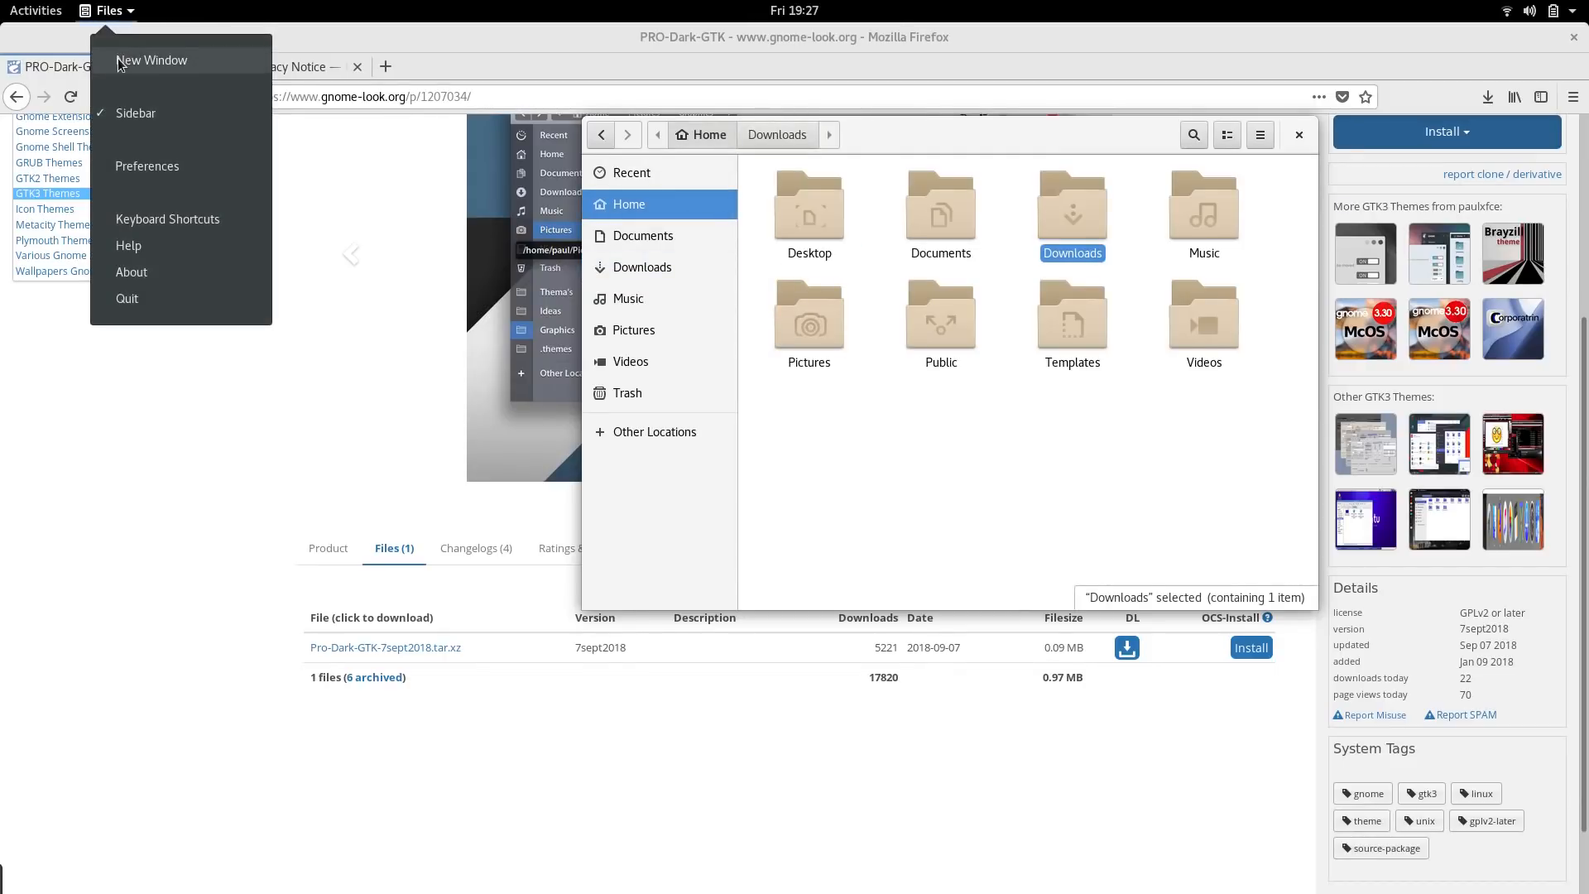
{"action": "left_click", "coordinate": [86, 10]}
{"action": "left_click", "coordinate": [1254, 138]}
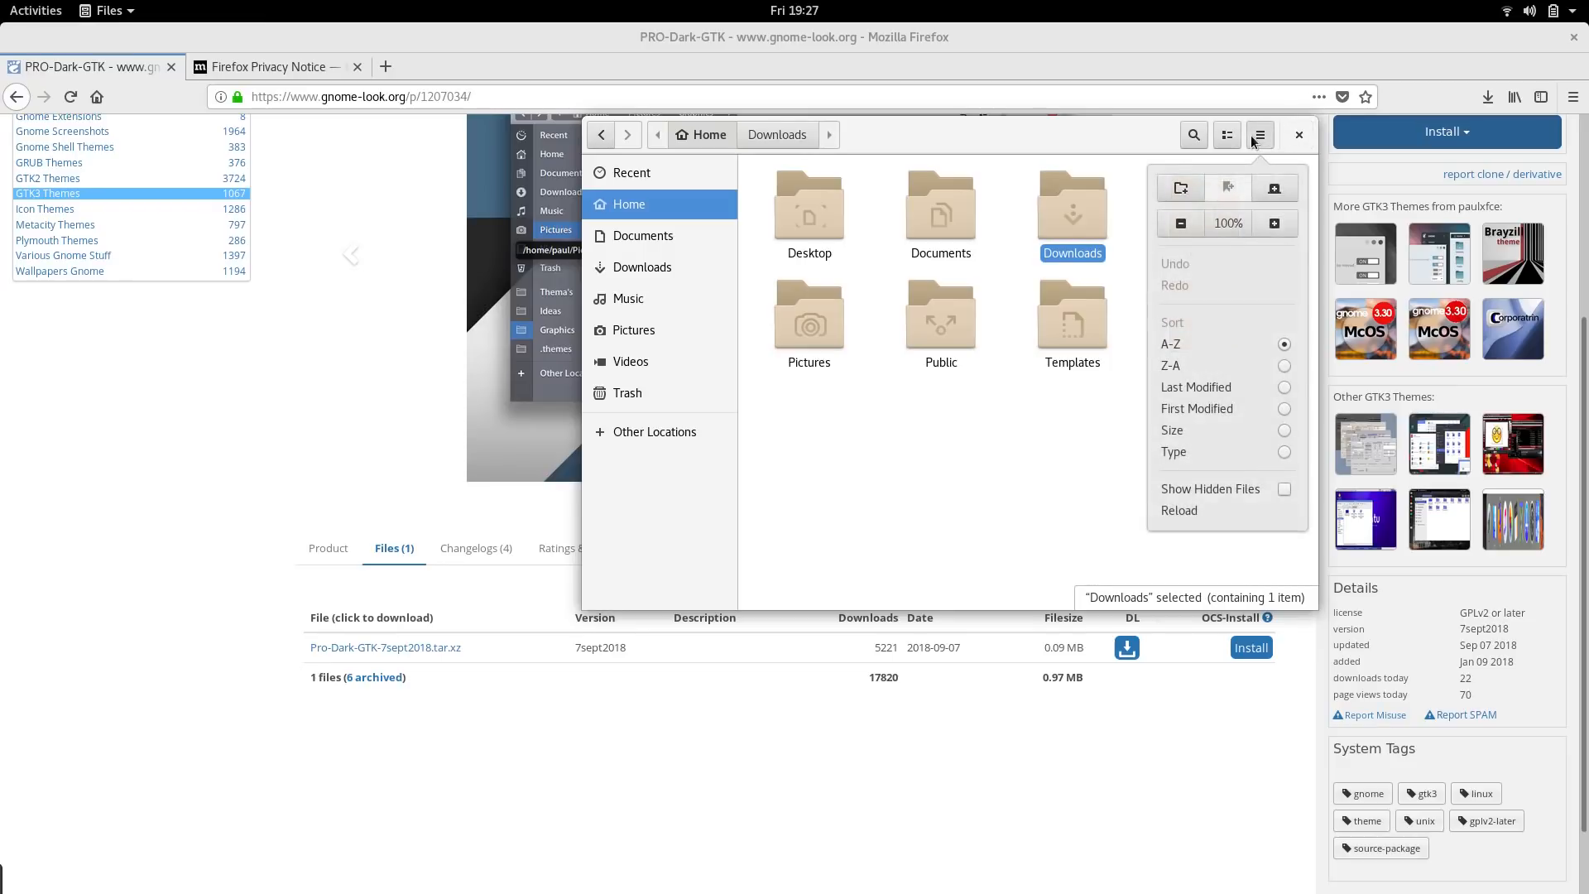
{"action": "left_click", "coordinate": [1285, 489]}
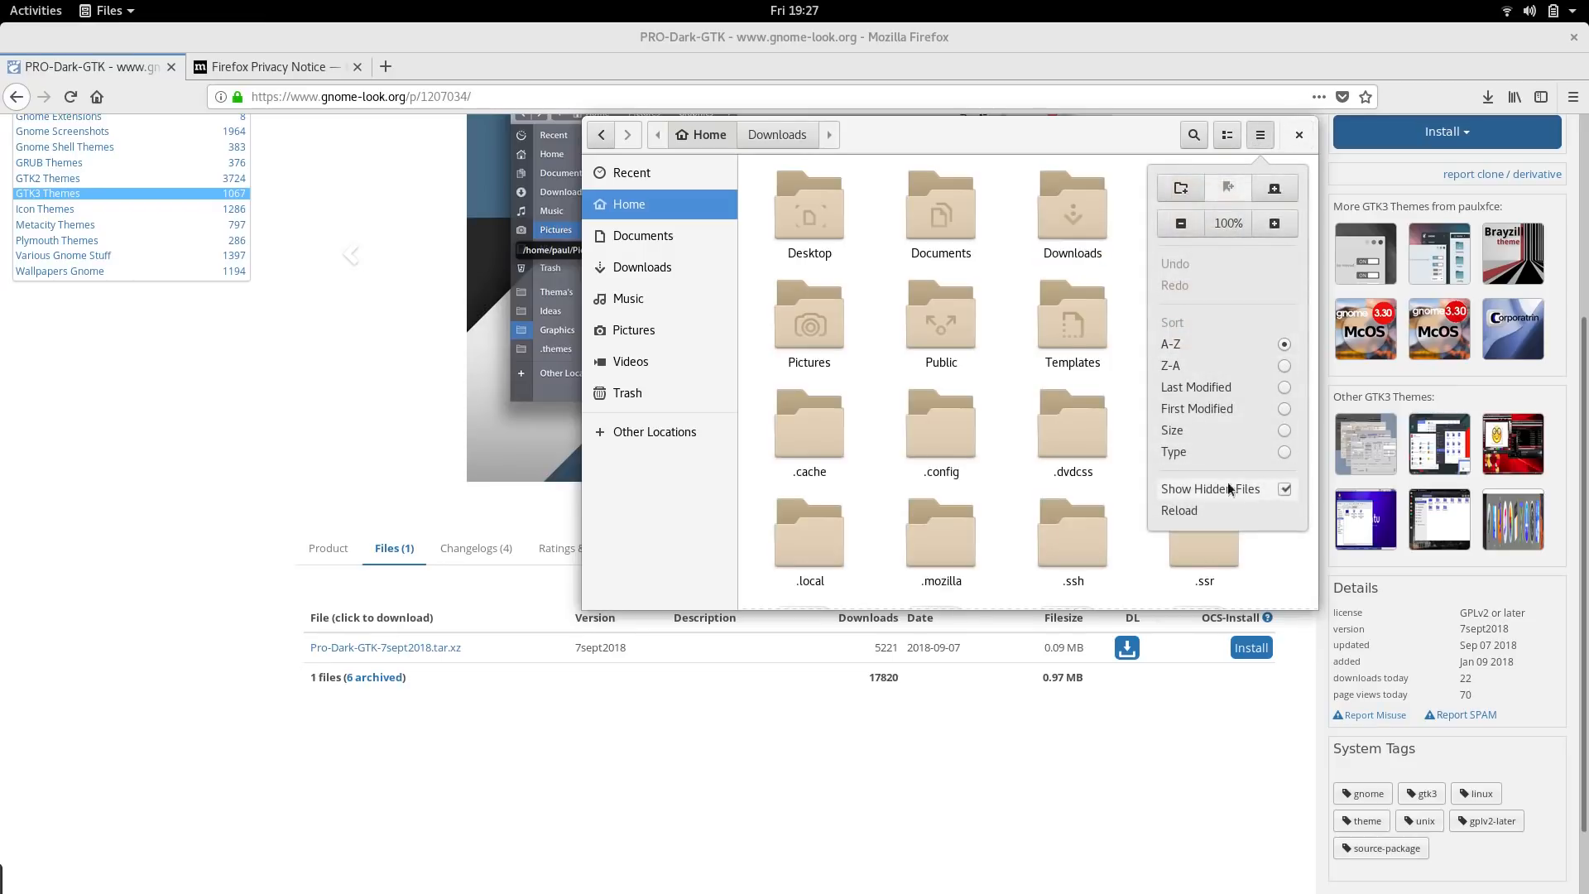
{"action": "left_click", "coordinate": [1130, 506]}
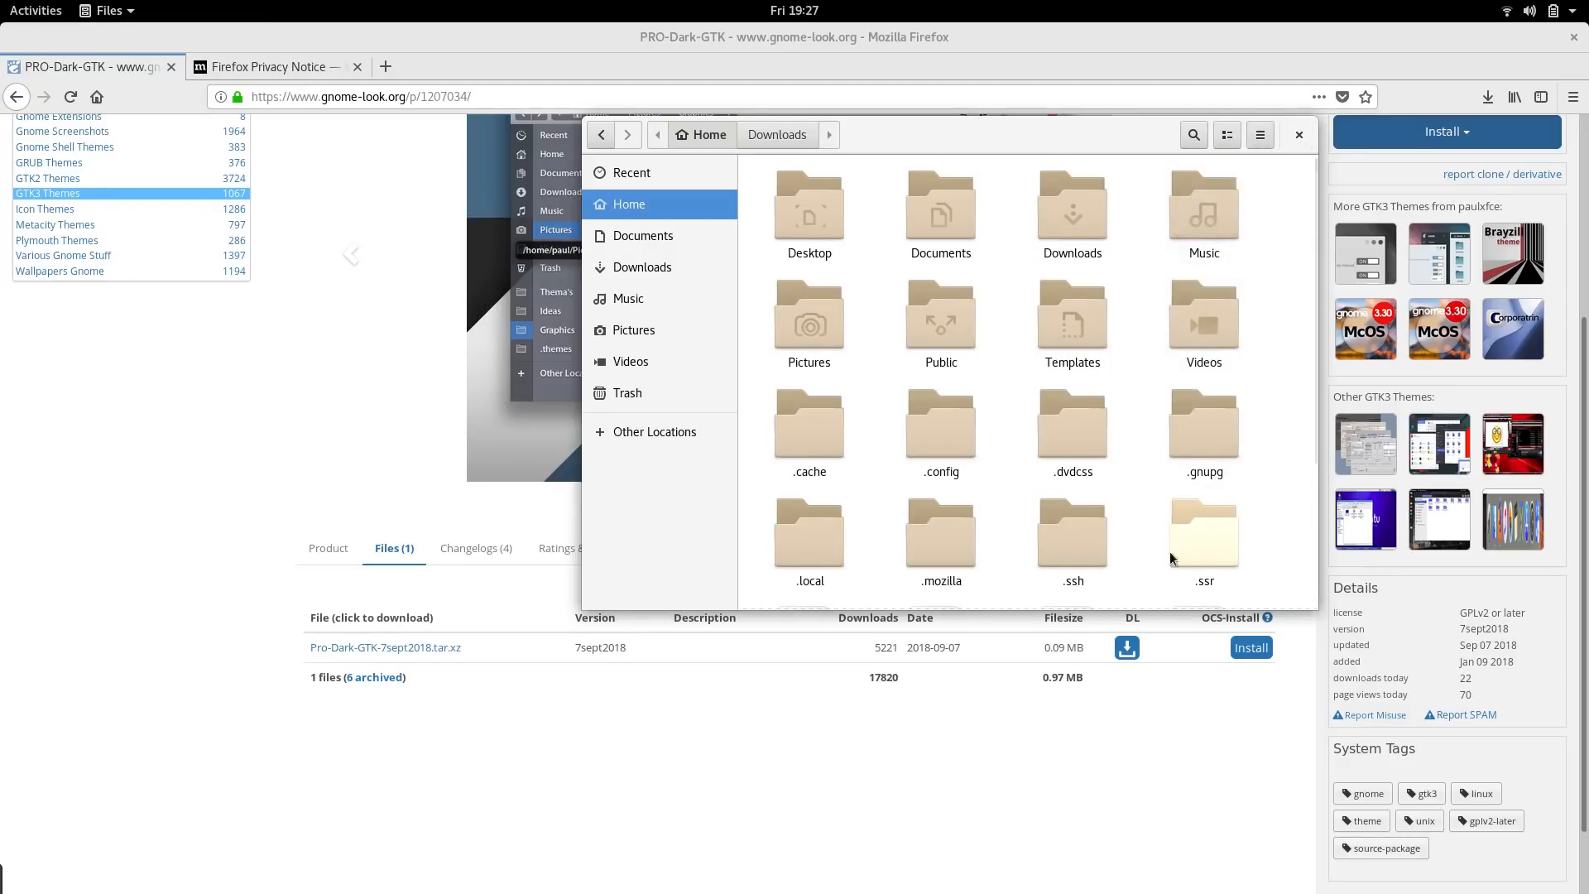
Create a new folder named .themes in Home and open it.
{"action": "right_click", "coordinate": [1132, 503]}
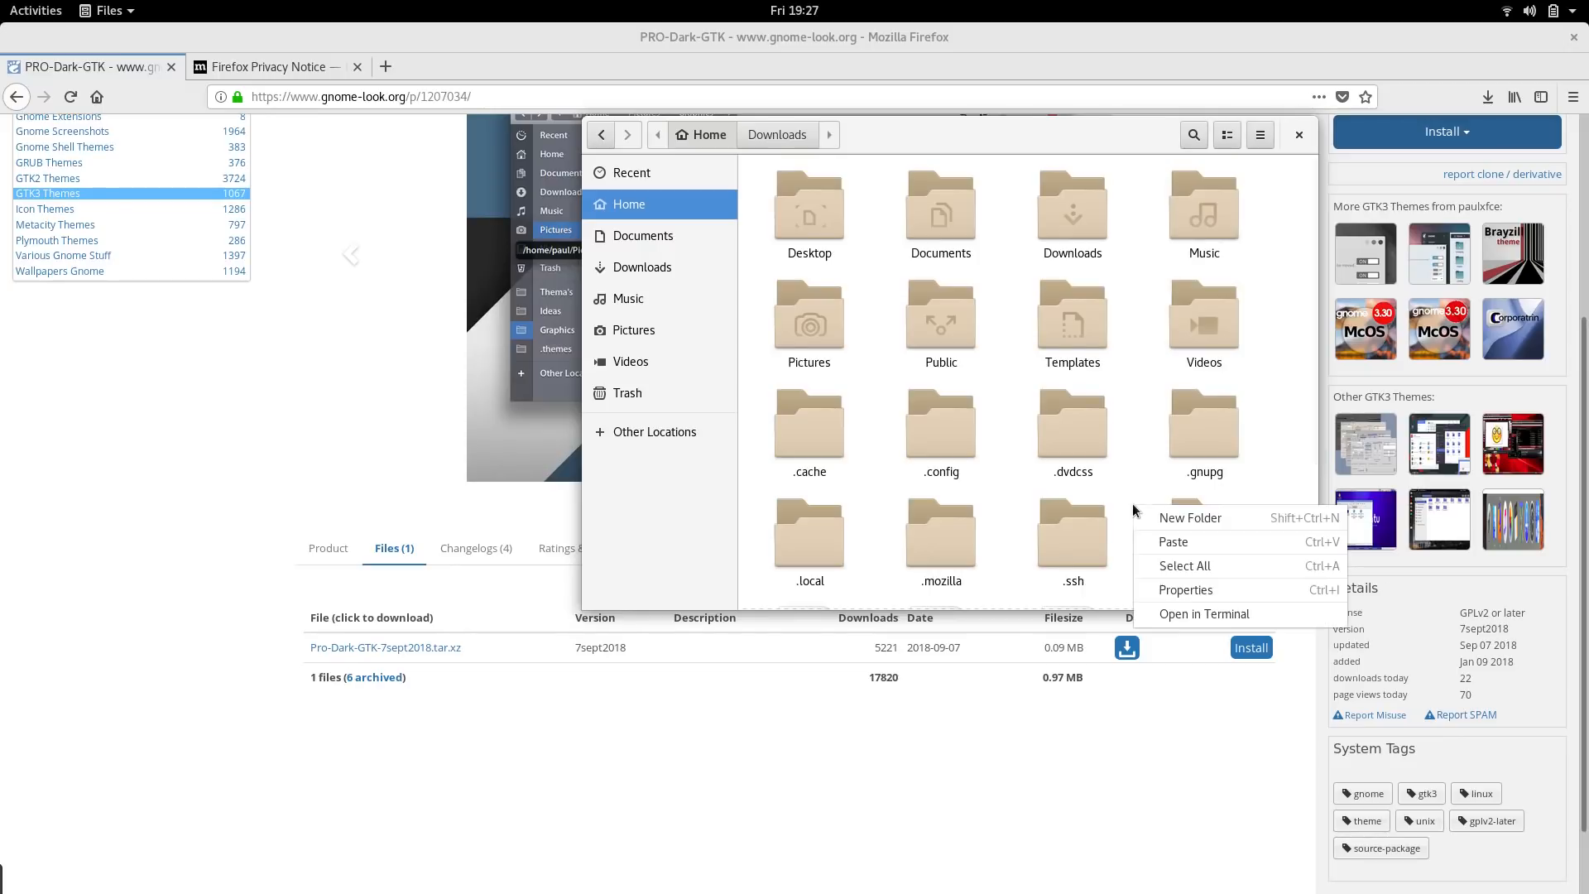
{"action": "left_click", "coordinate": [1160, 510]}
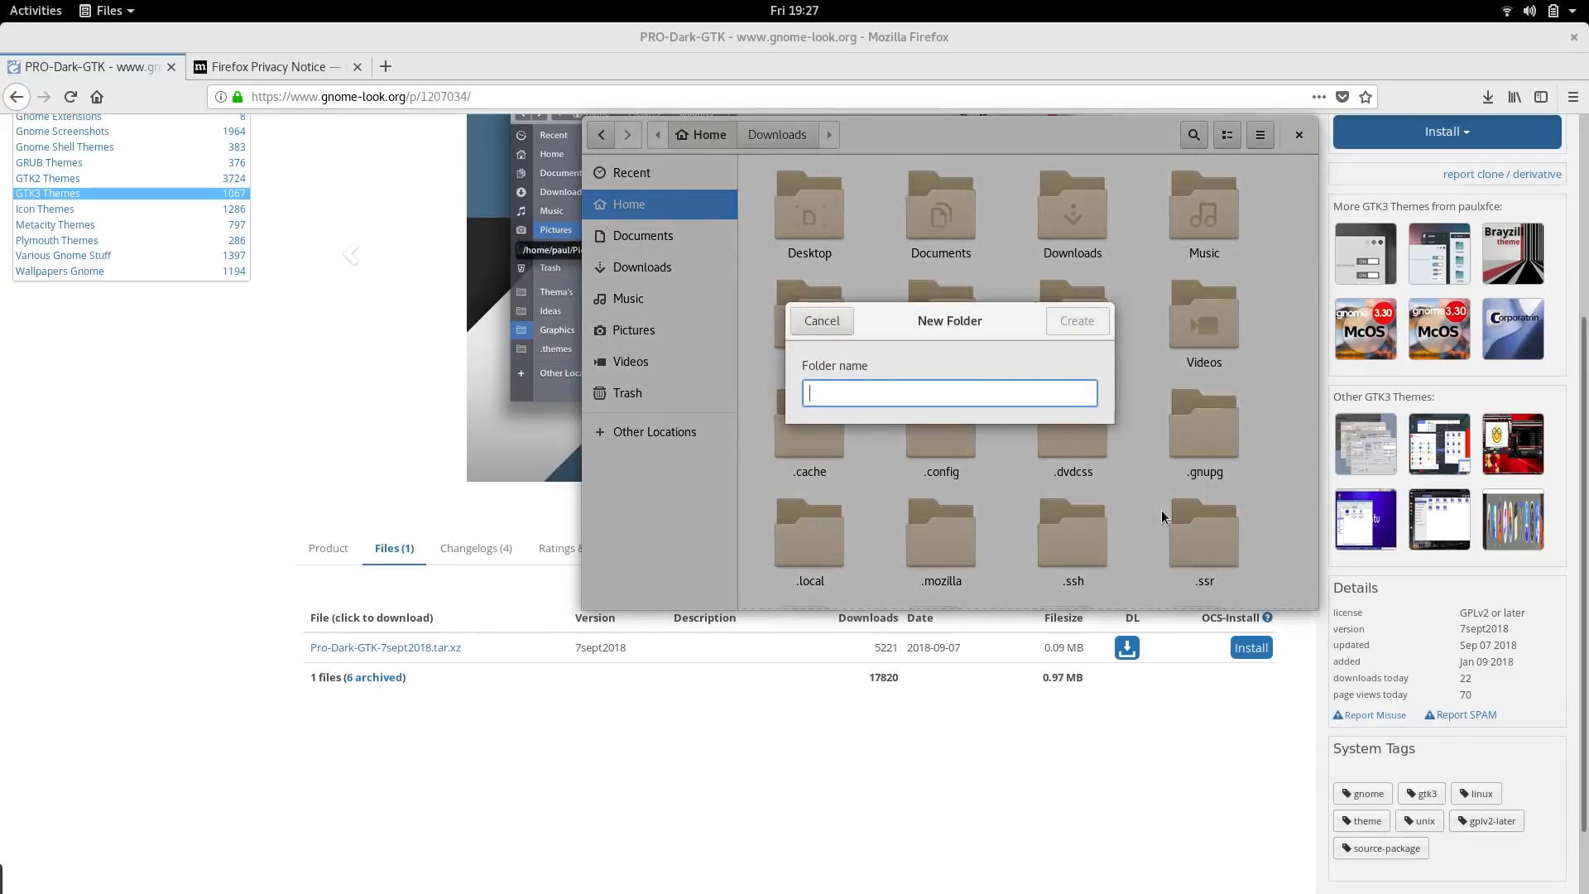
{"action": "type", "text": ".theme"}
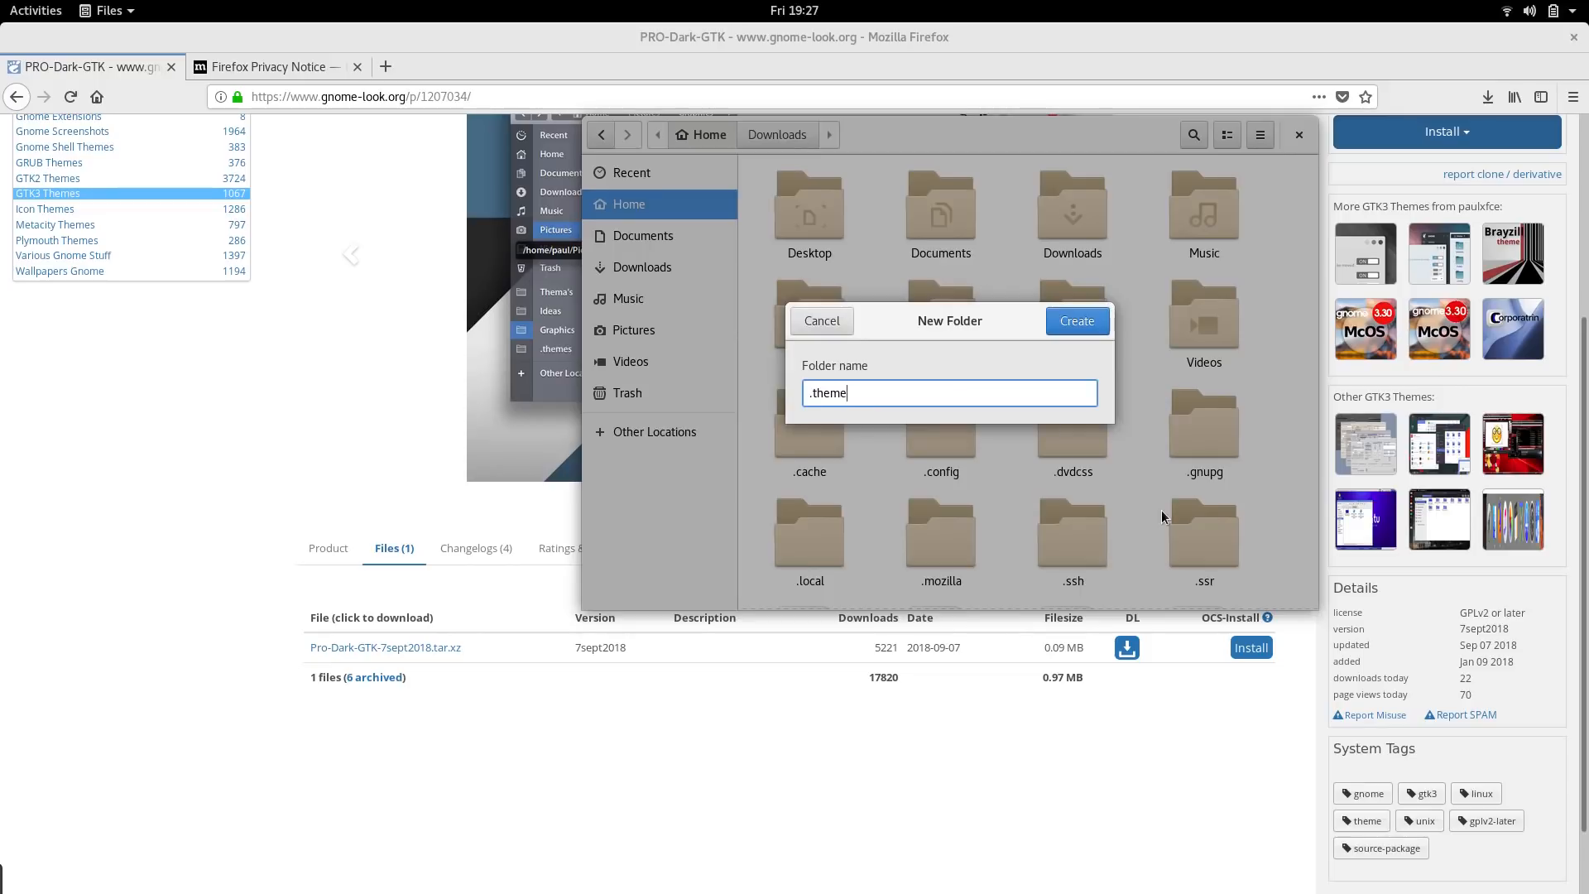
{"action": "type", "text": "s"}
{"action": "key", "text": "Return"}
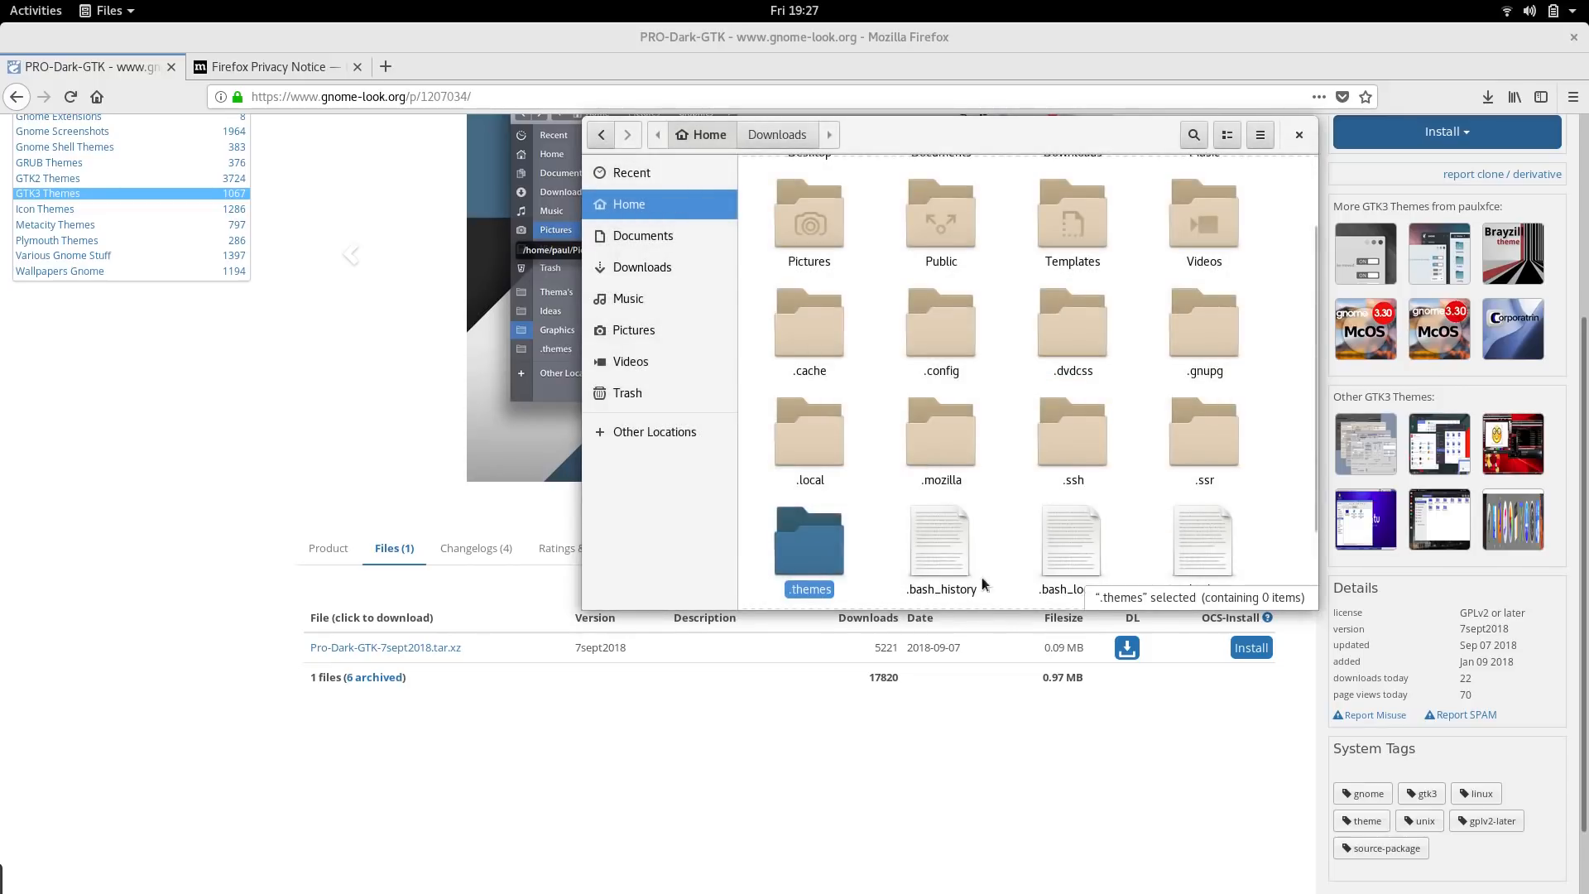
{"action": "double_click", "coordinate": [815, 549]}
Paste the archive into .themes, extract it to Pro-Dark-GTK-7sept2018, and close Files.
{"action": "right_click", "coordinate": [868, 366]}
{"action": "left_click", "coordinate": [908, 401]}
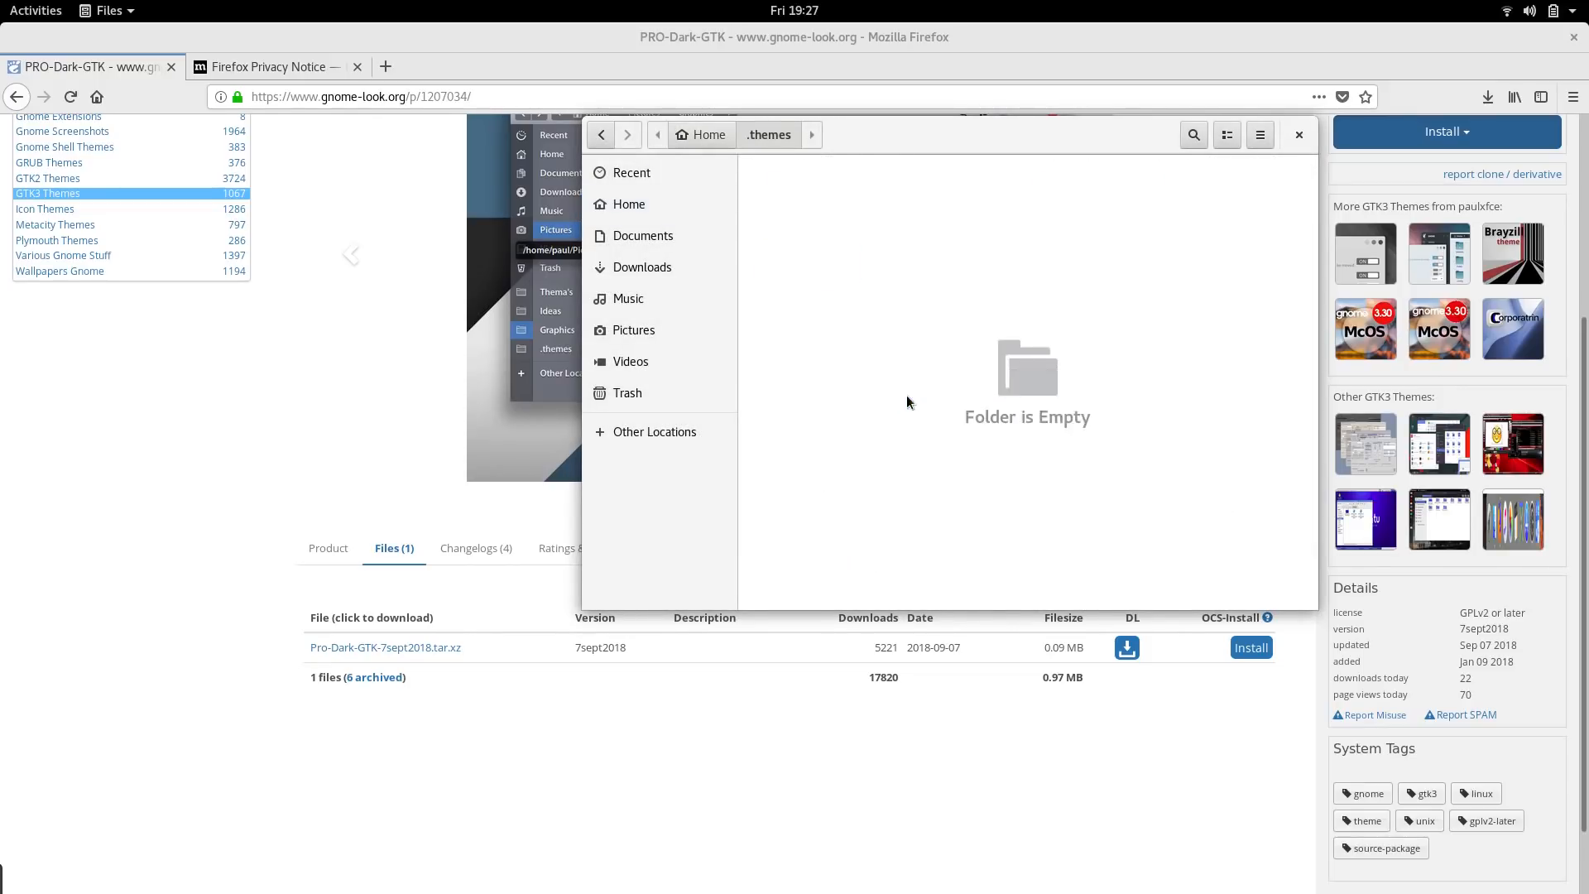
{"action": "right_click", "coordinate": [812, 230]}
{"action": "left_click", "coordinate": [869, 239]}
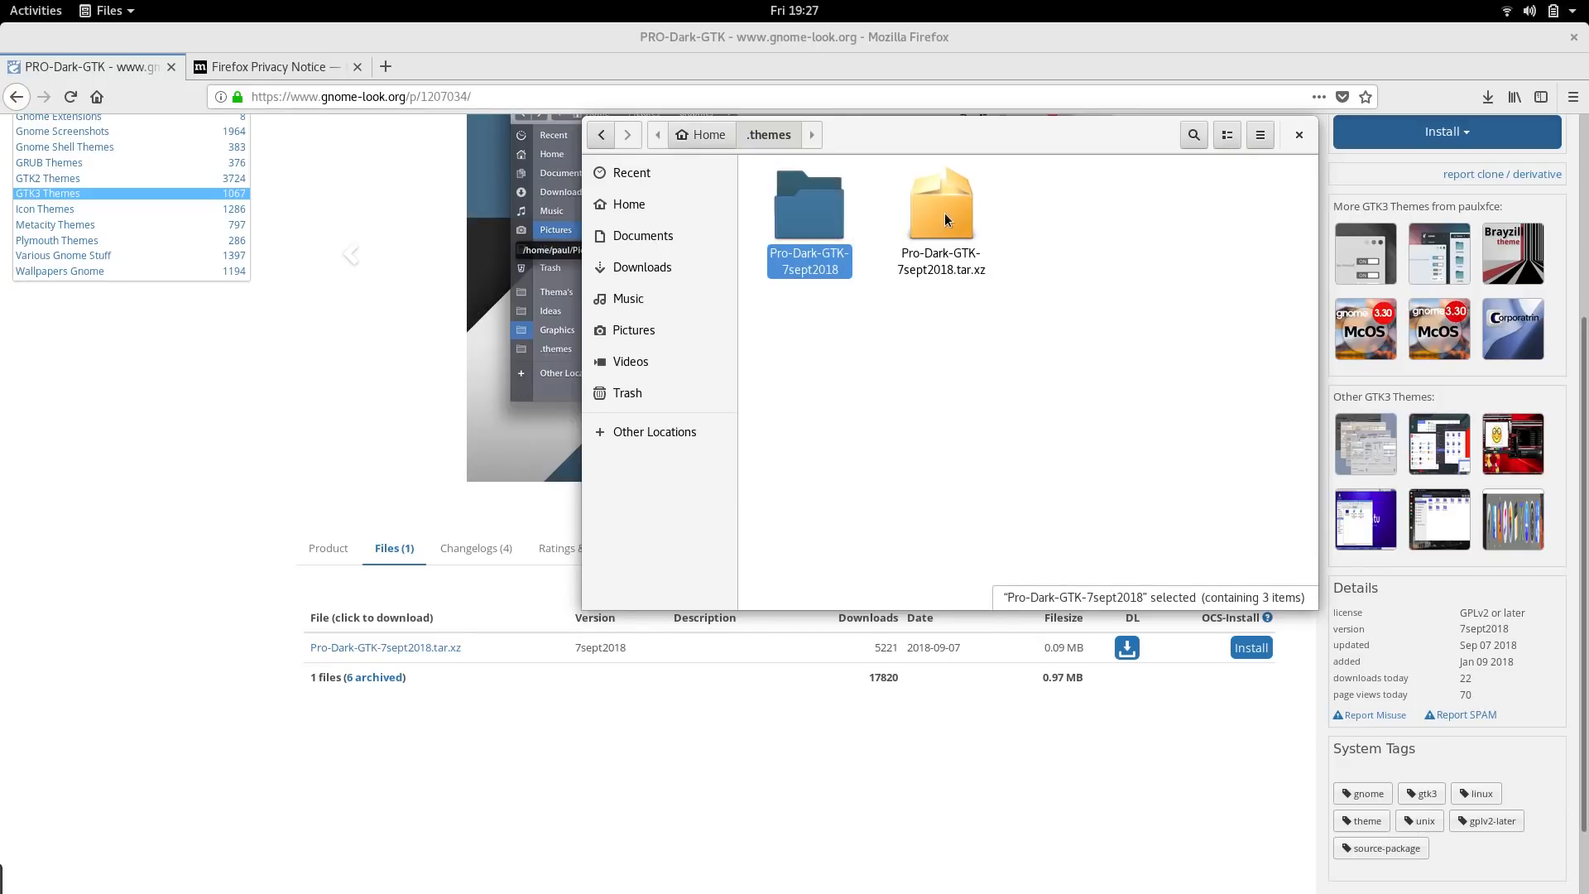
{"action": "double_click", "coordinate": [791, 197]}
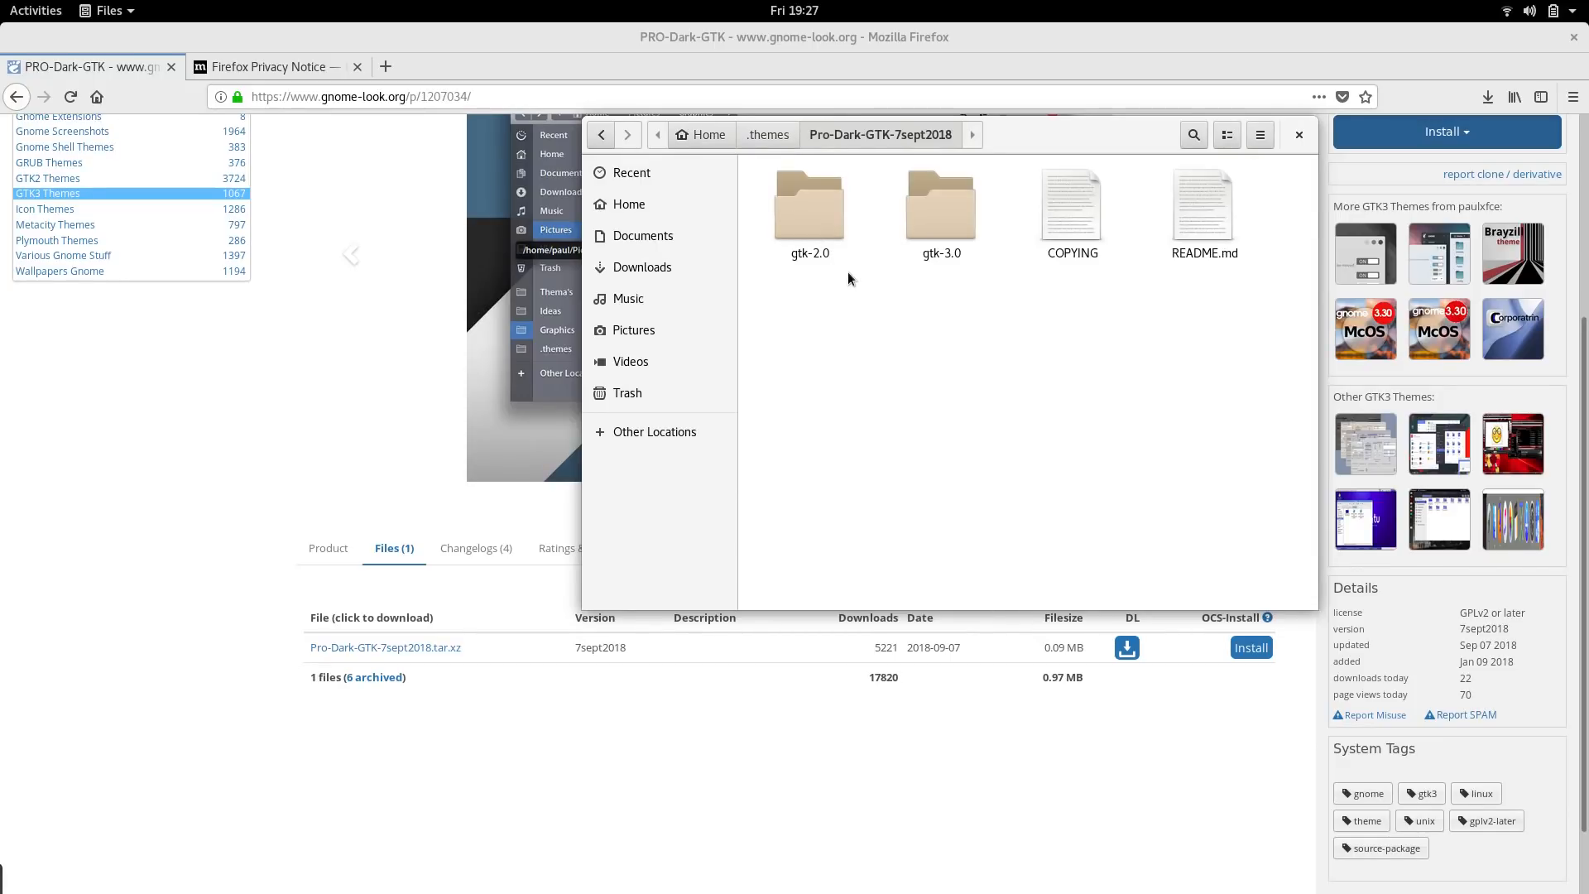
{"action": "left_click", "coordinate": [601, 136]}
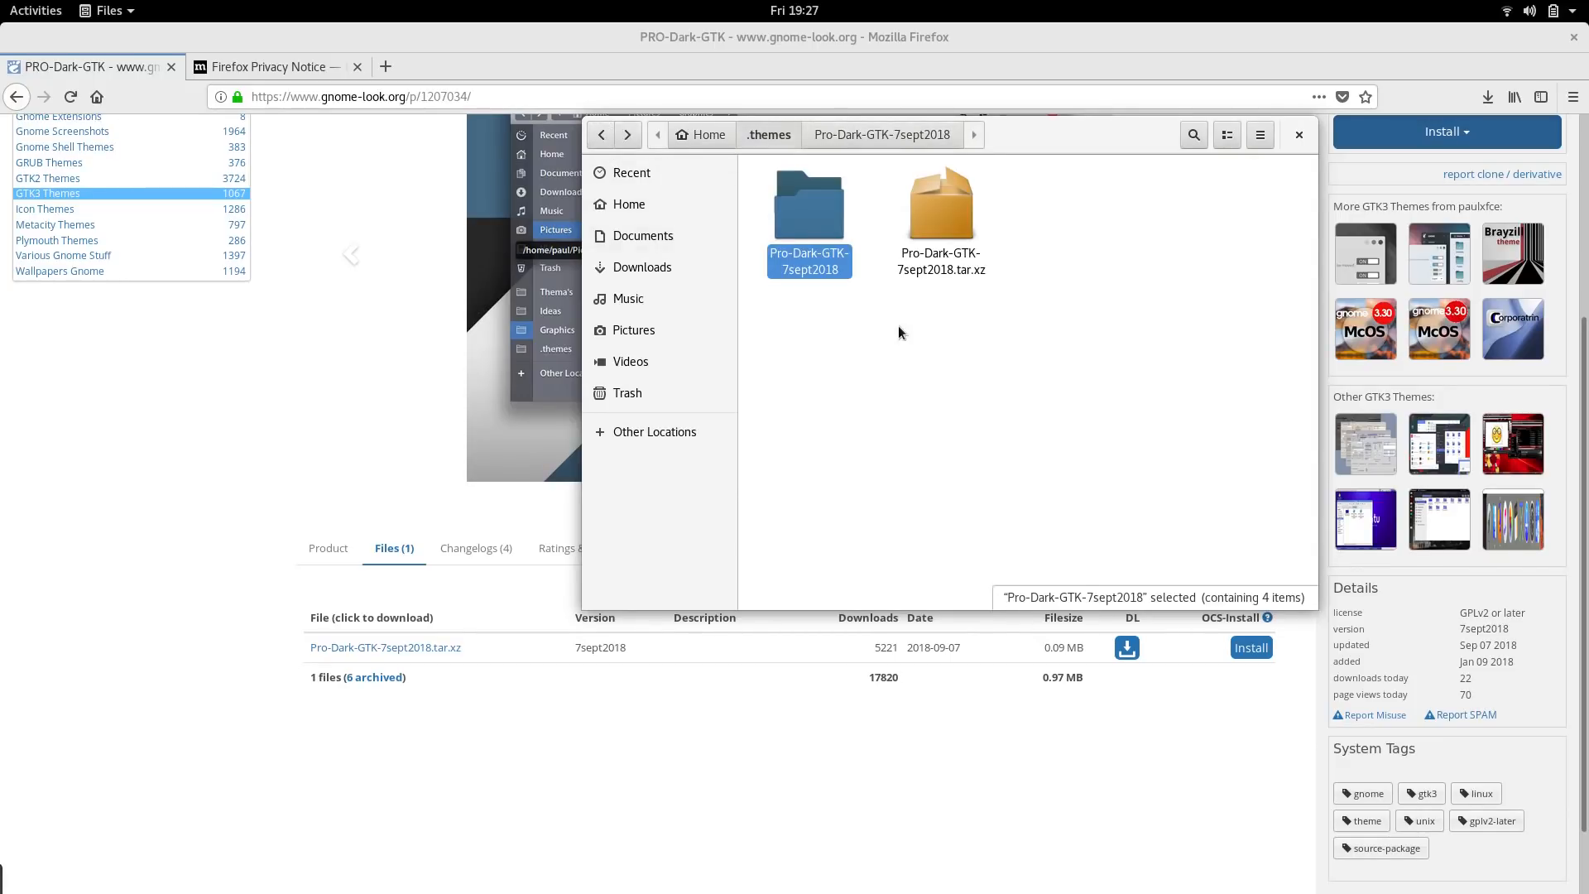
{"action": "left_click", "coordinate": [1298, 135]}
{"action": "left_click", "coordinate": [1539, 11]}
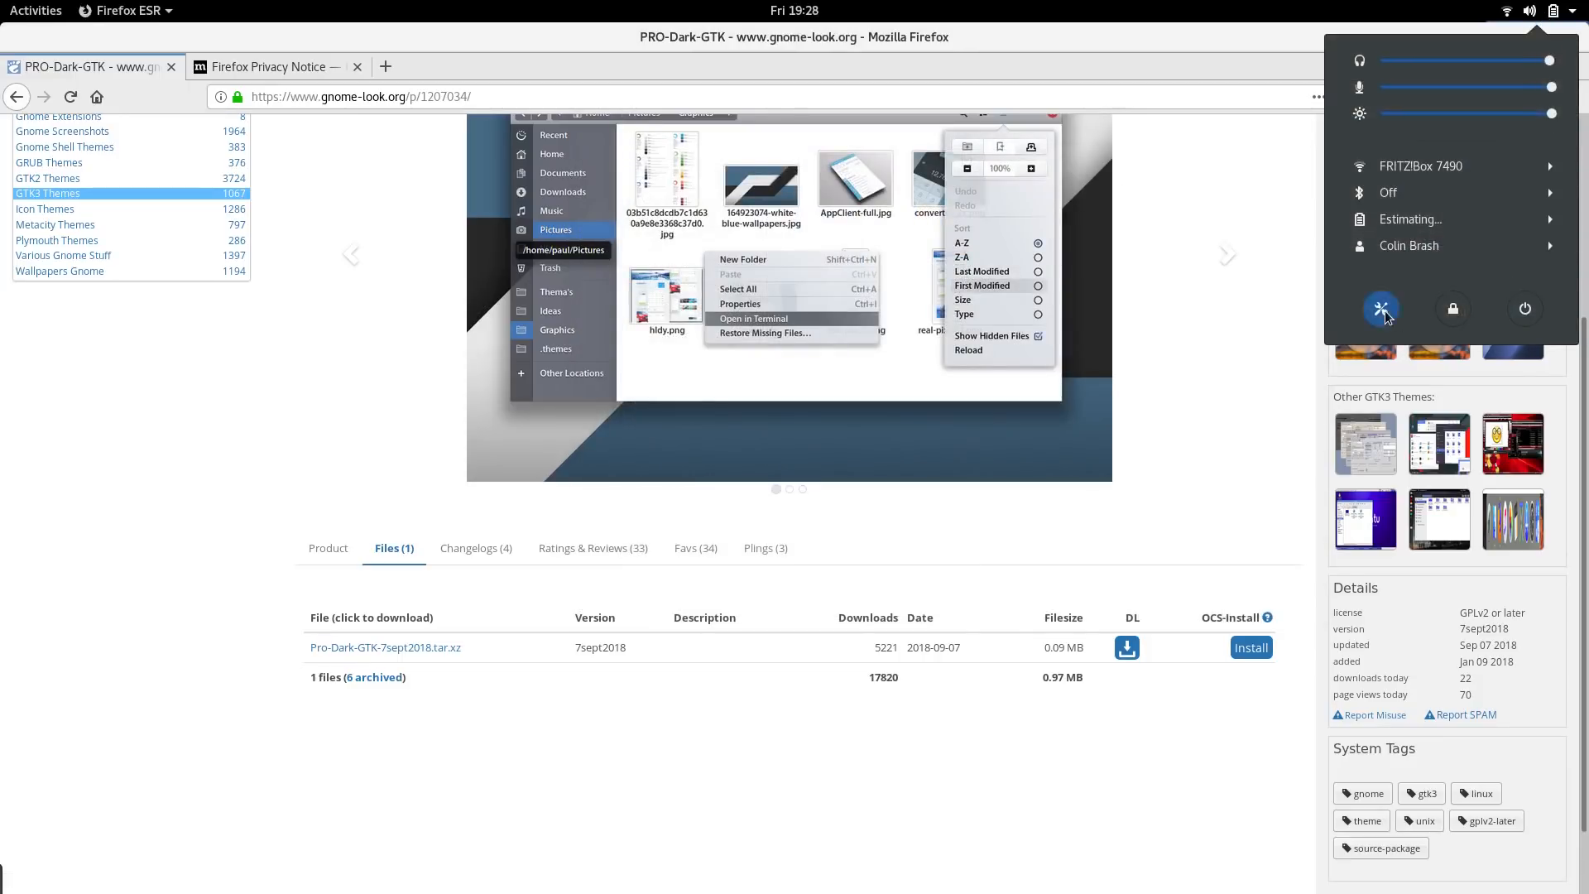
{"action": "left_click", "coordinate": [1382, 310]}
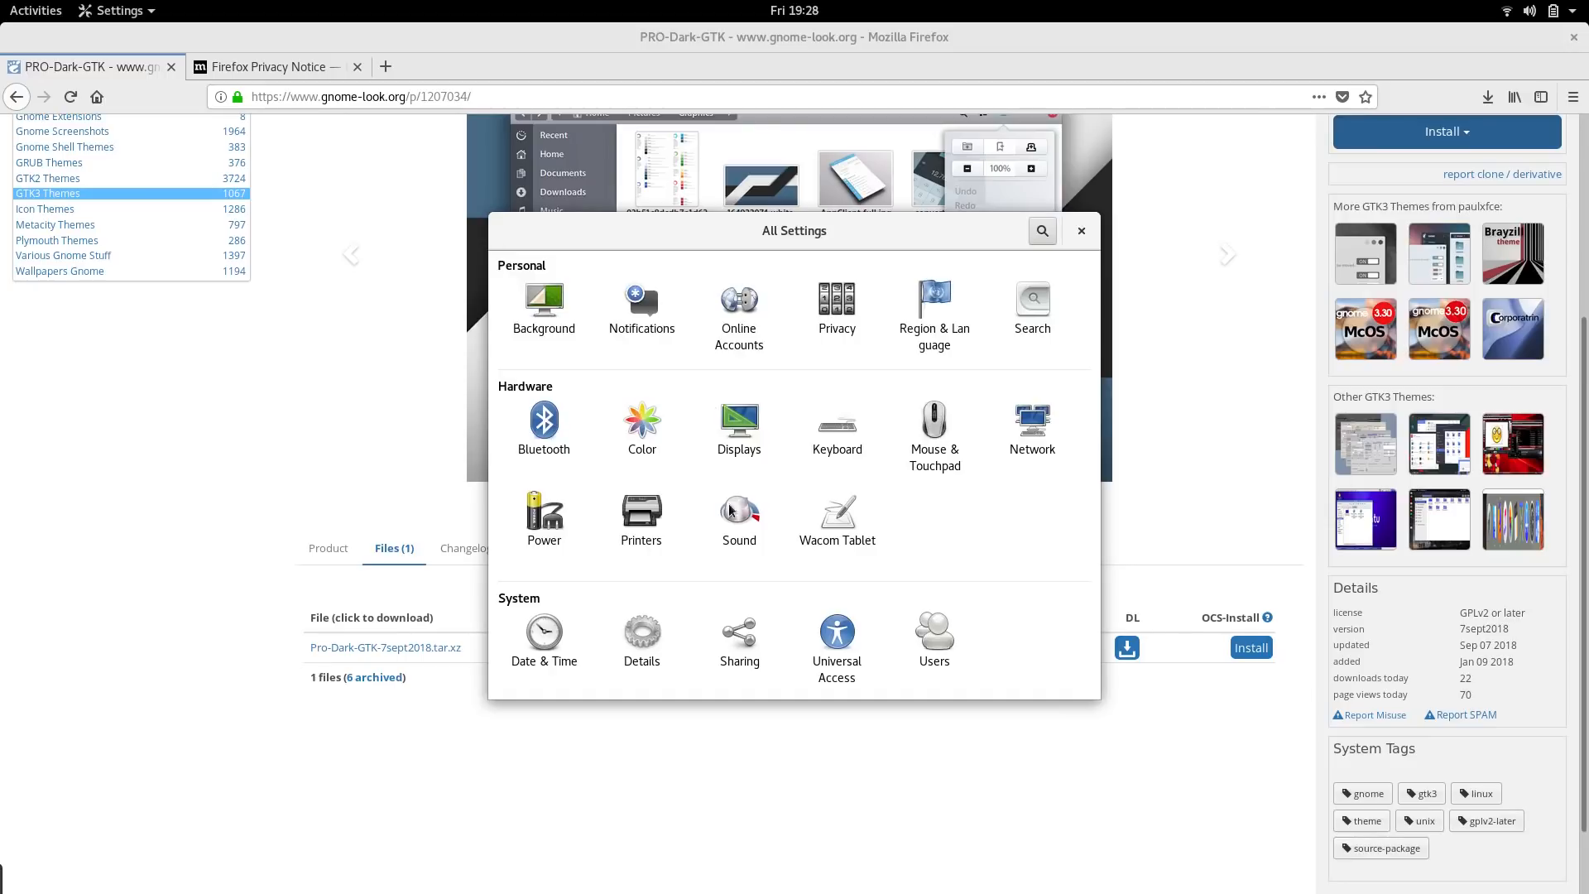
Close Settings and launch Tweak Tool by searching 'twe' in Activities.
{"action": "left_click", "coordinate": [1080, 231]}
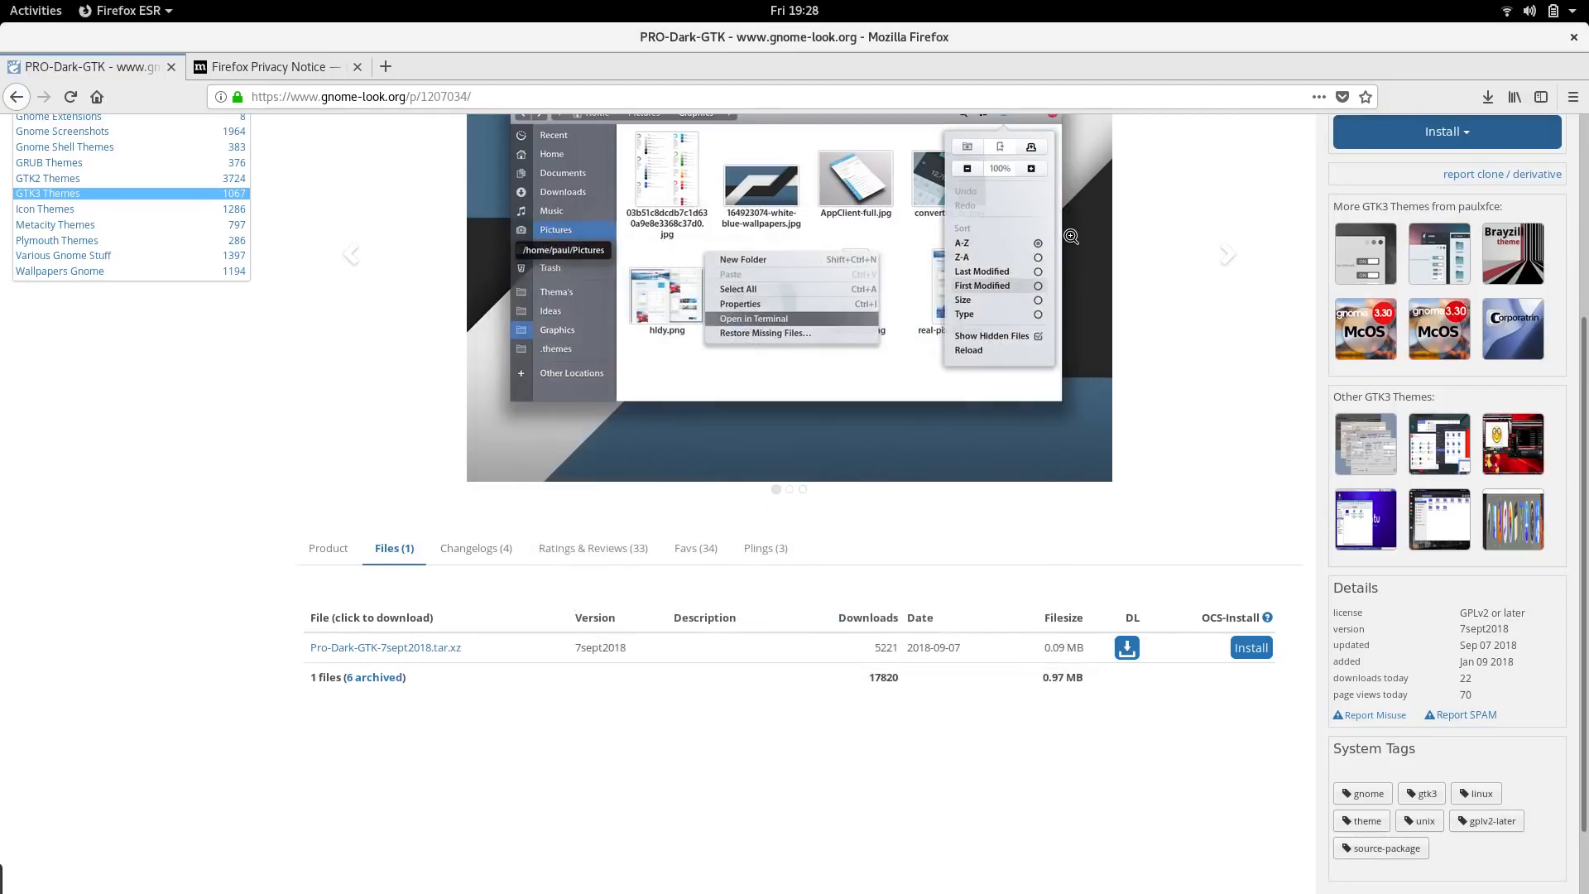
{"action": "key", "text": "super"}
{"action": "type", "text": "twe"}
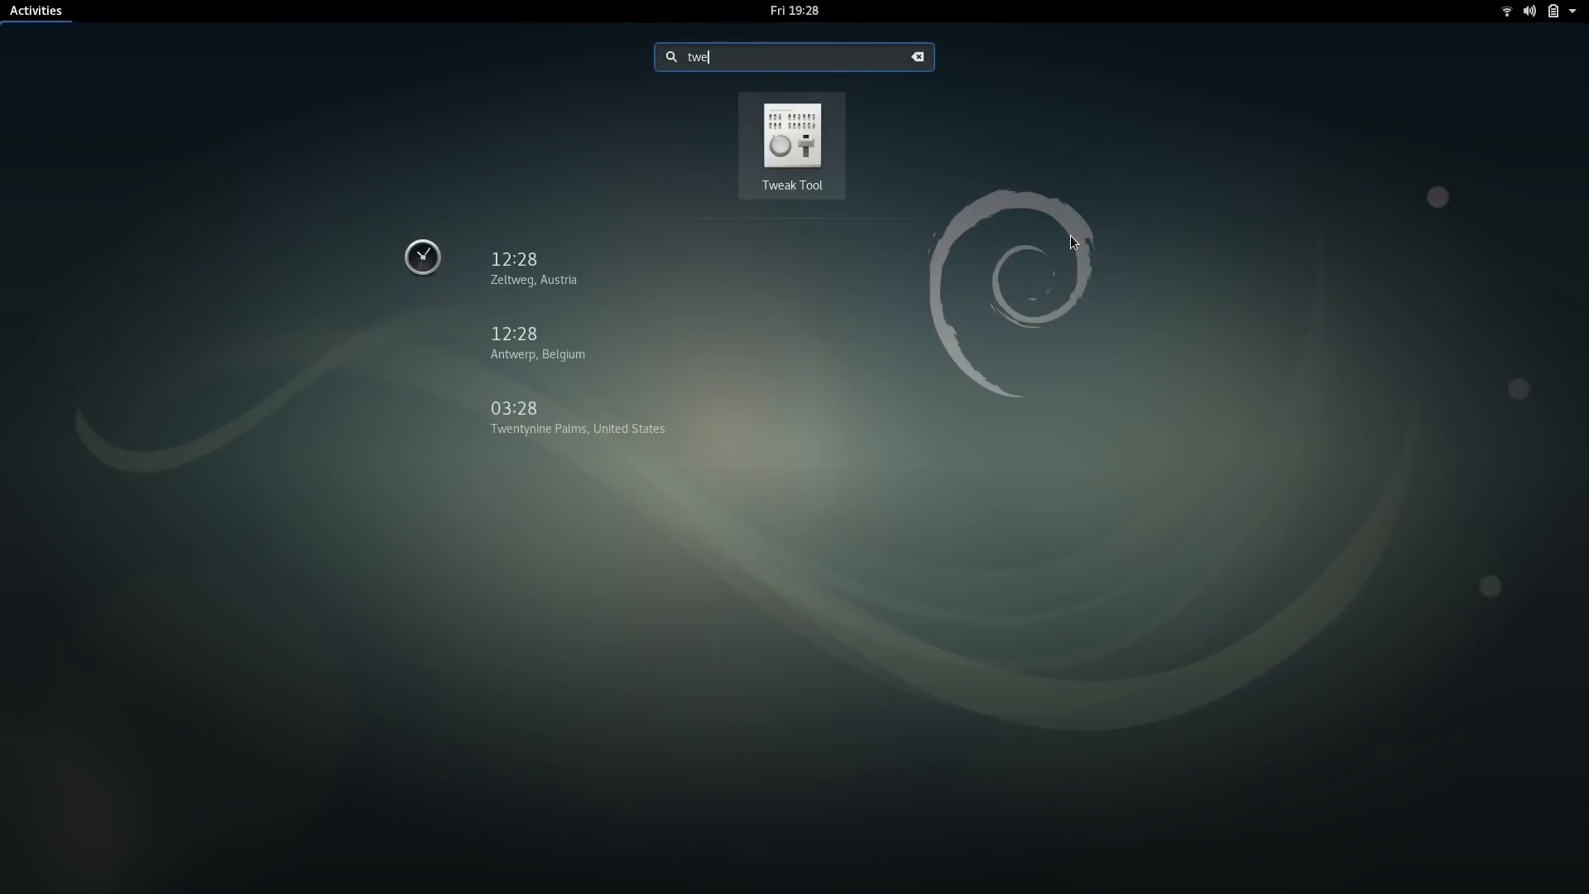
{"action": "key", "text": "Return"}
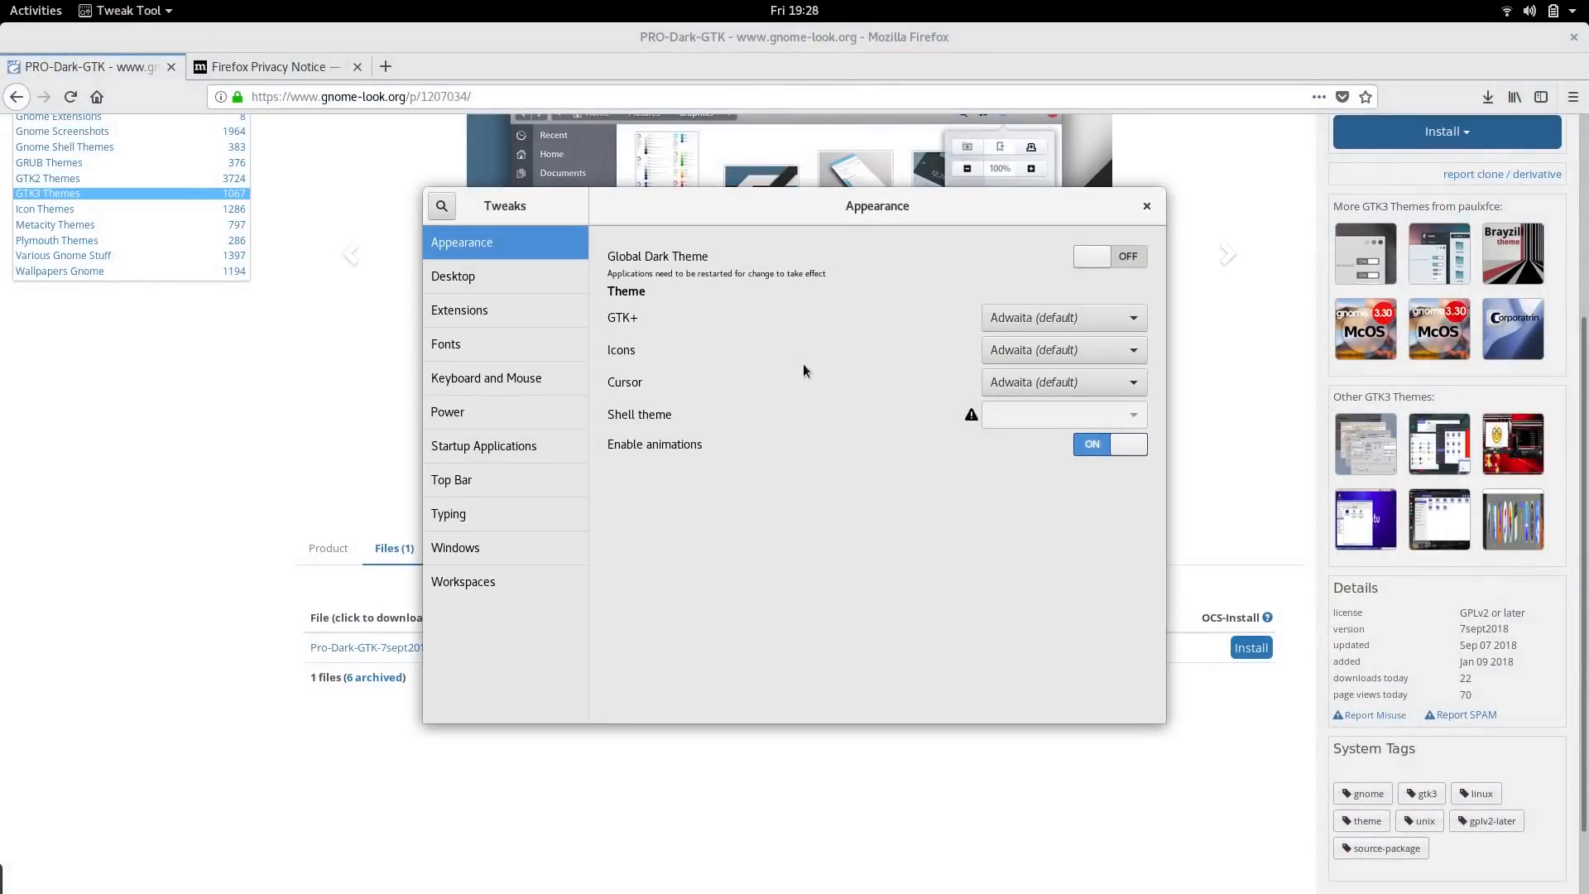
Set the GTK+ theme to Pro-Dark-GTK-7sept2018 and the icon theme to Papirus.
{"action": "left_click", "coordinate": [1102, 315]}
{"action": "left_click", "coordinate": [1049, 400]}
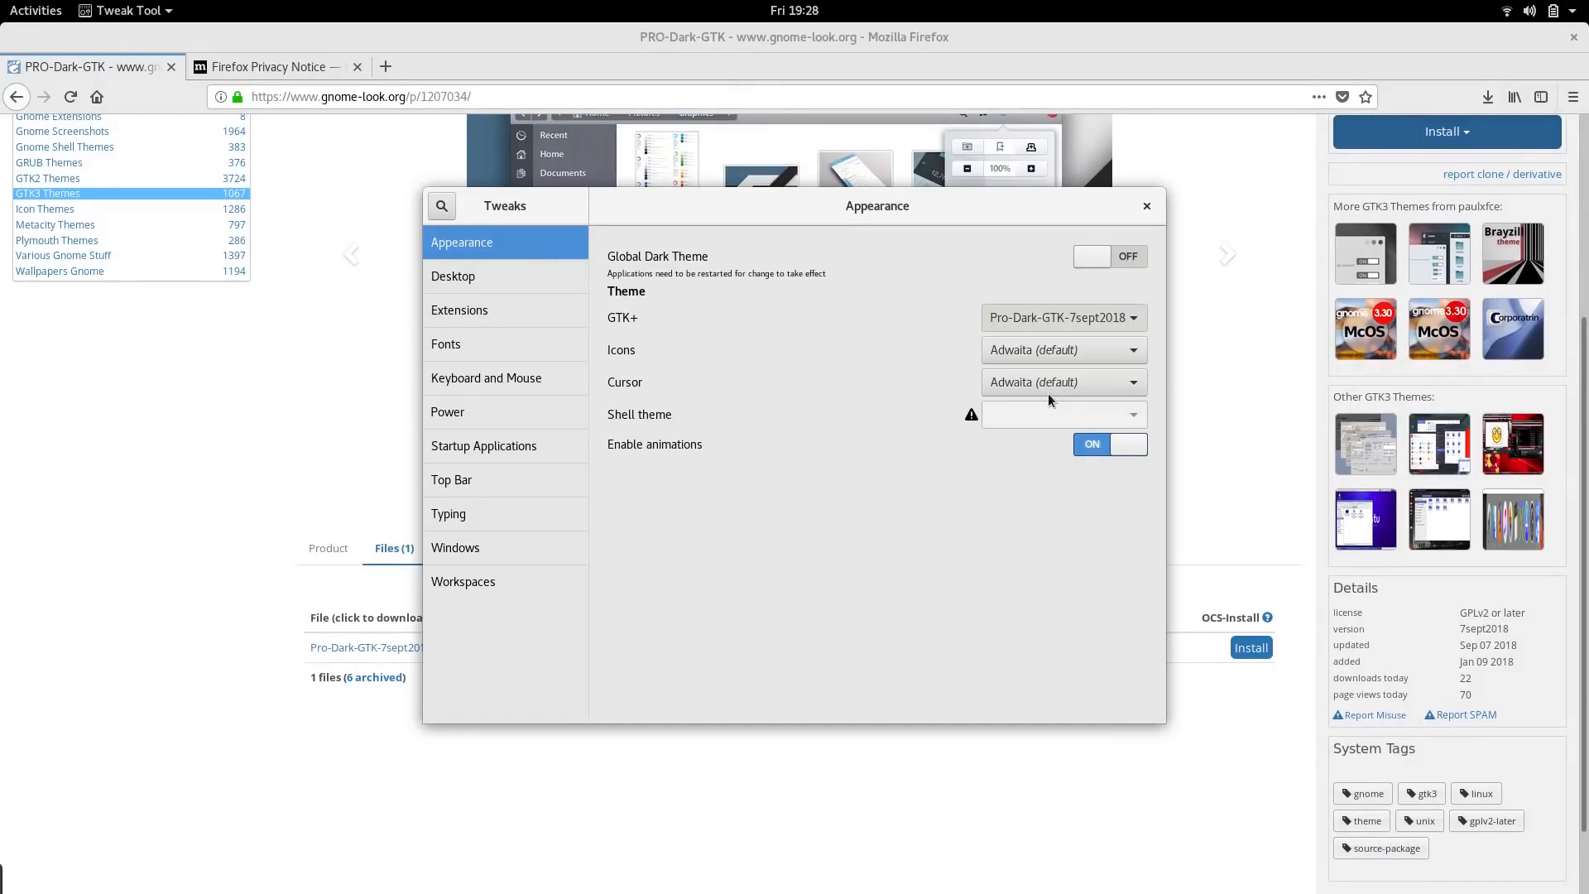
{"action": "left_click", "coordinate": [1068, 343]}
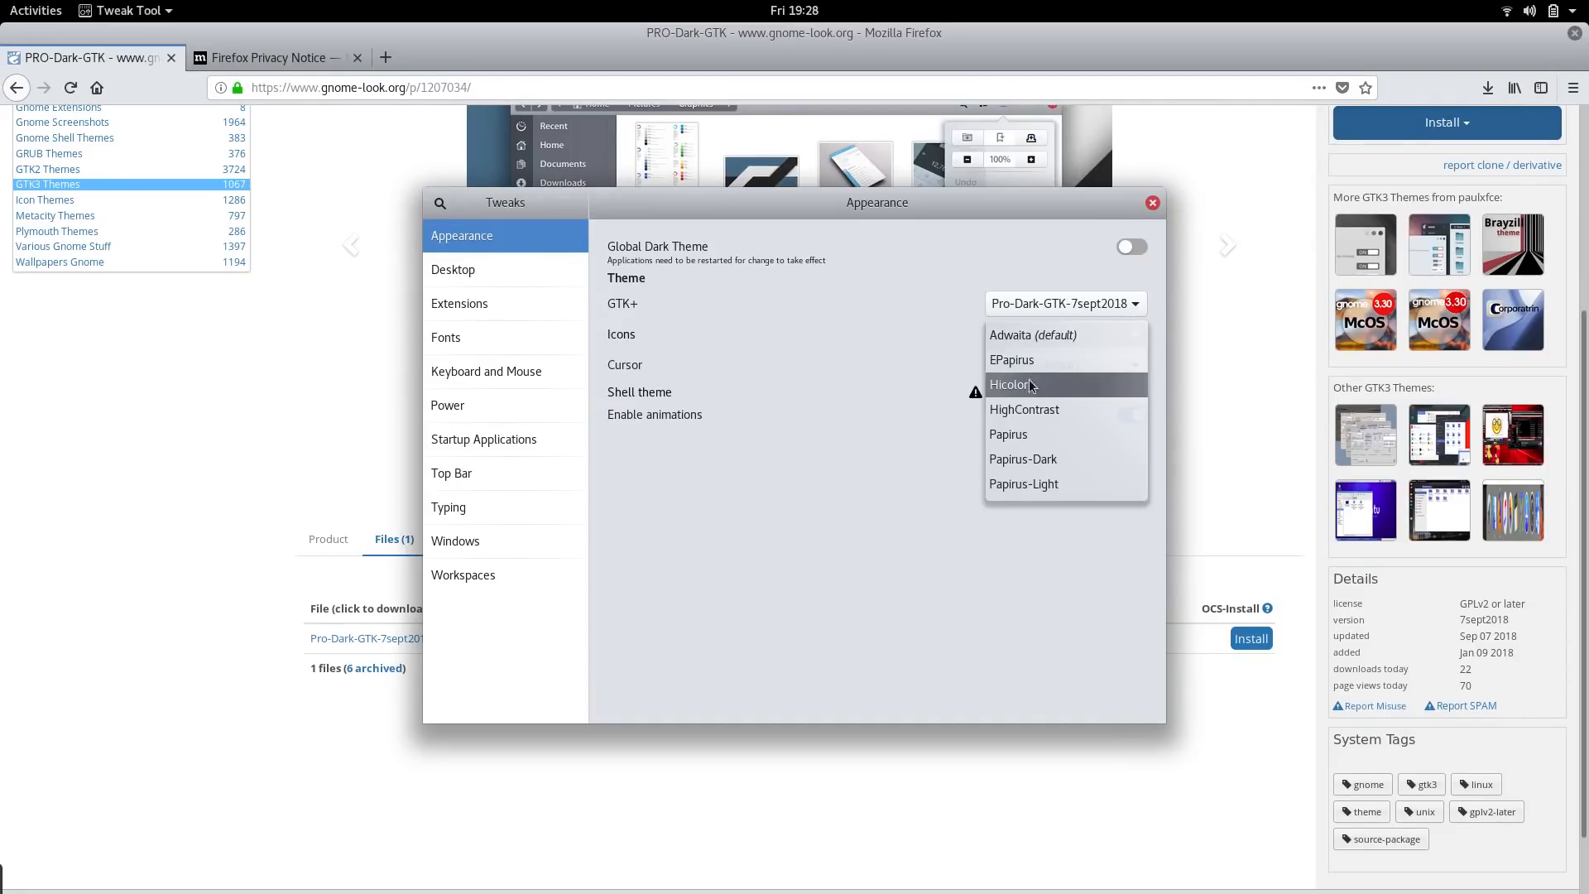
{"action": "left_click", "coordinate": [1019, 436]}
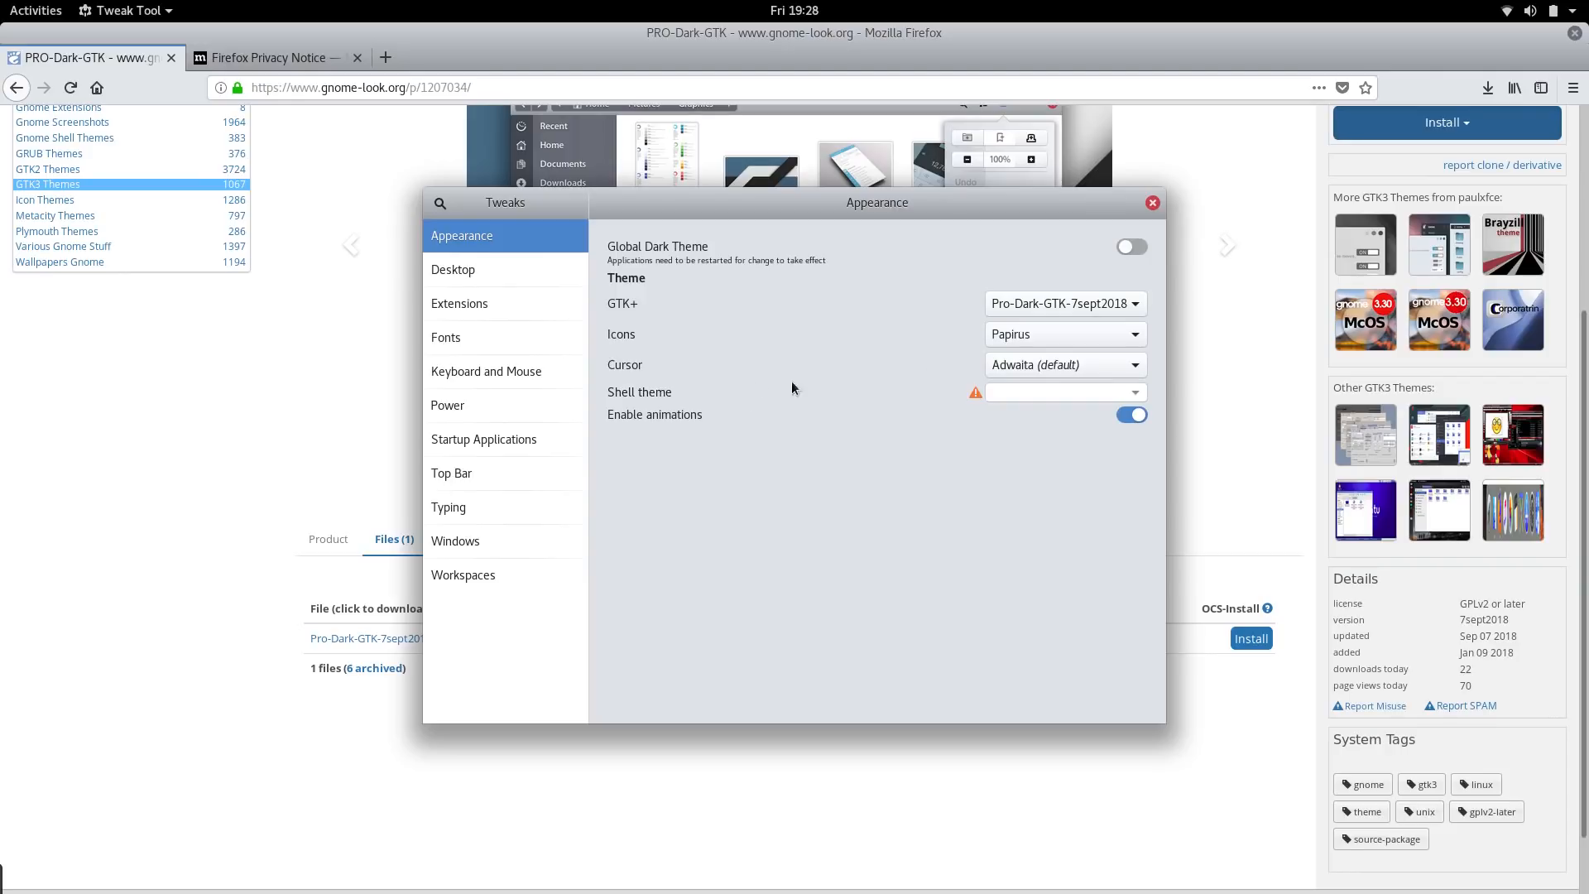
Review the Extensions page with User themes enabled and the Appearance themes, then close Tweaks.
{"action": "left_click", "coordinate": [508, 306]}
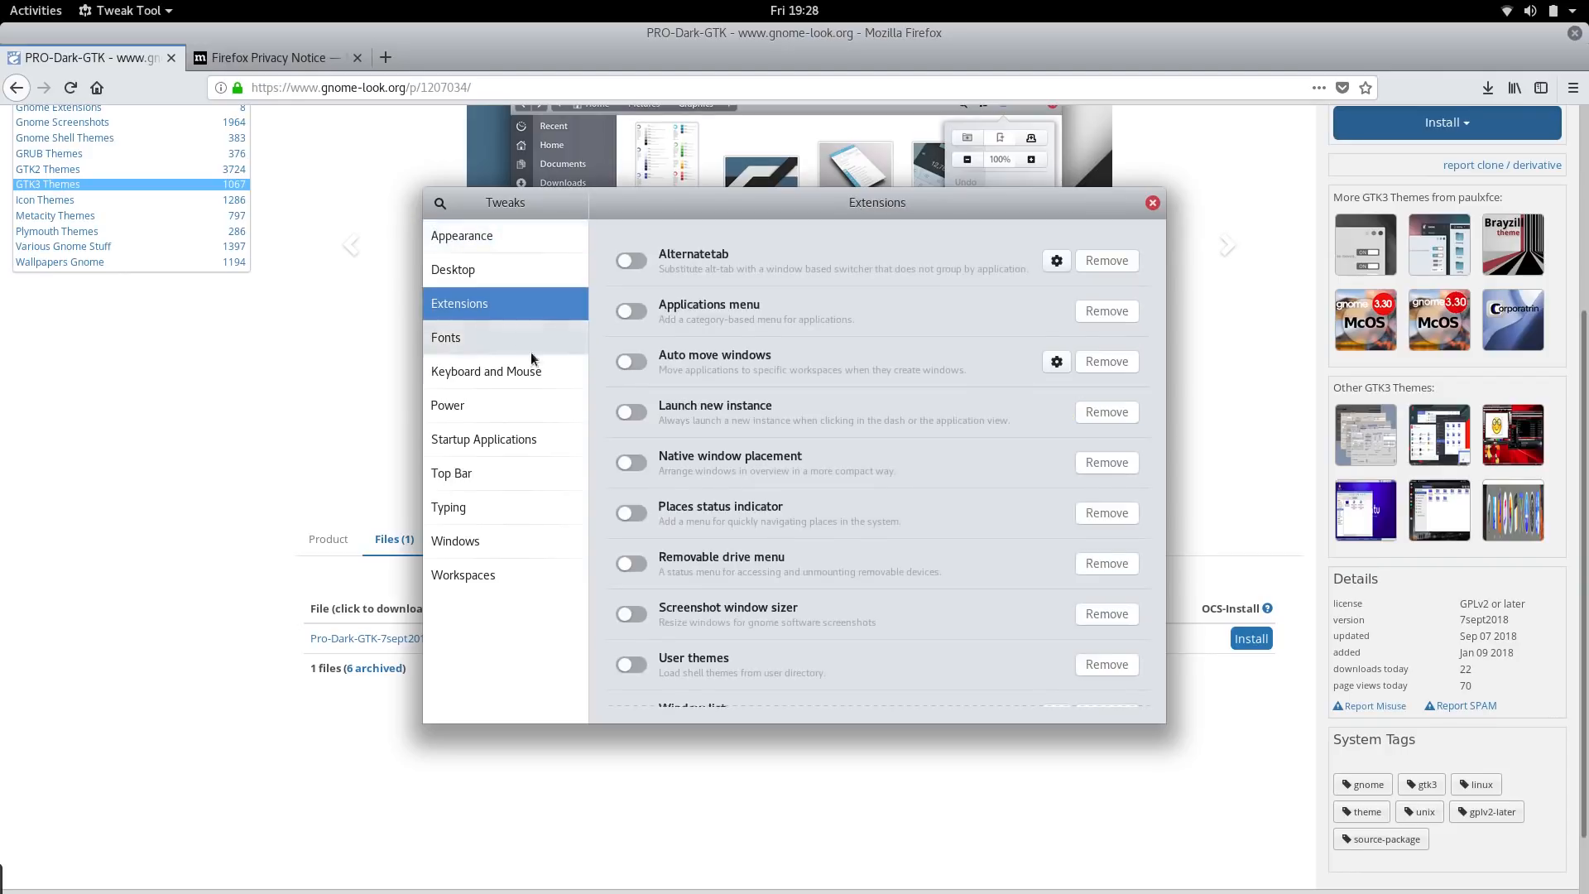
{"action": "scroll", "coordinate": [754, 425], "scroll_direction": "down", "scroll_amount": 3}
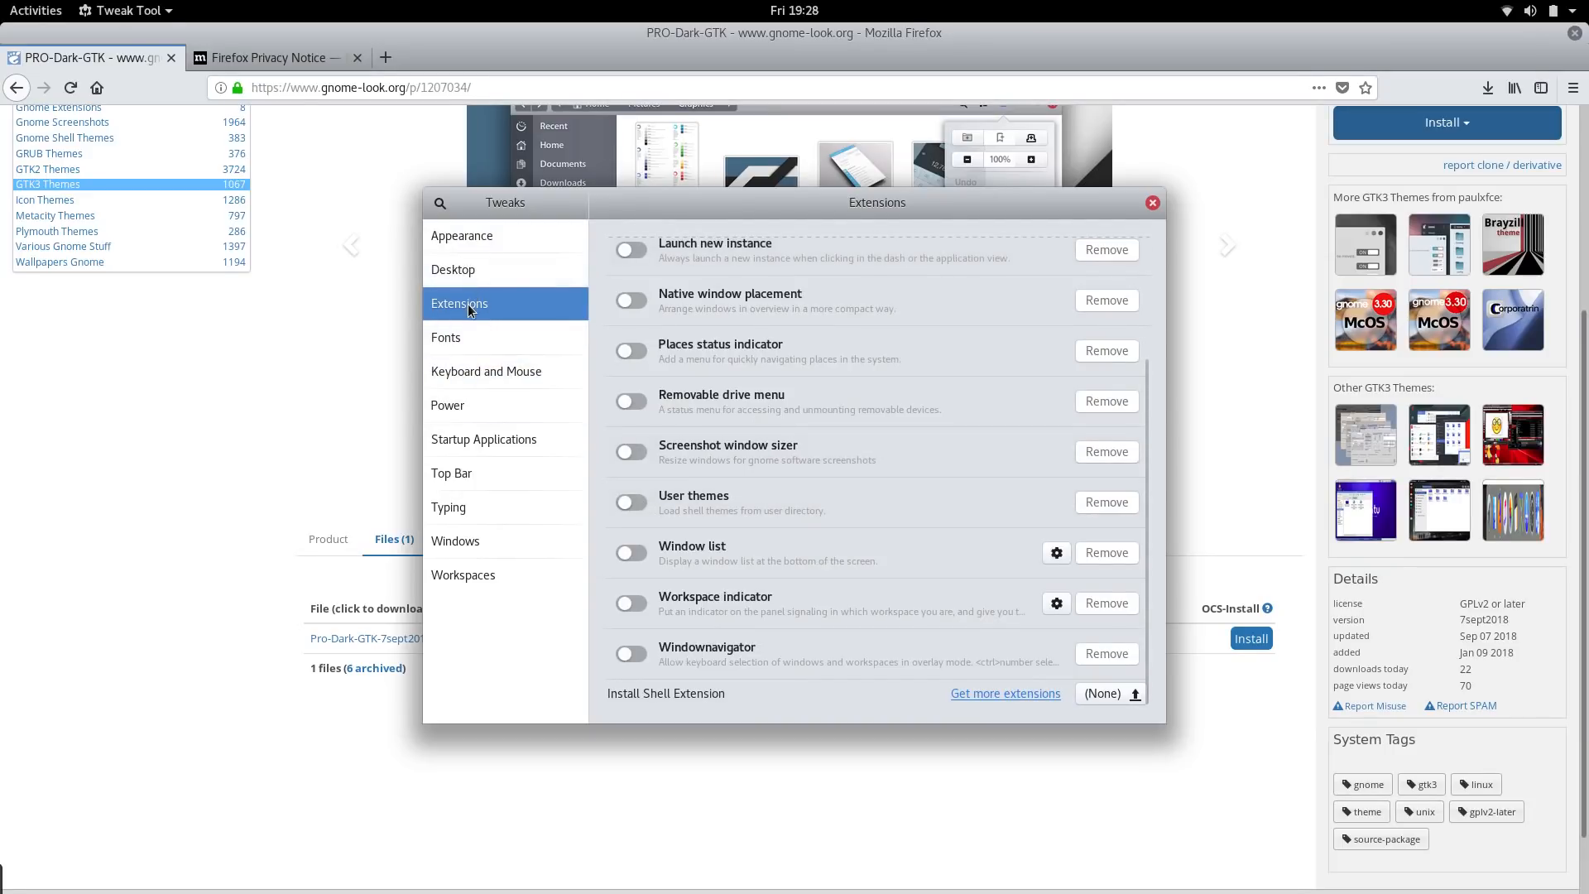
{"action": "scroll", "coordinate": [688, 424], "scroll_direction": "up", "scroll_amount": 3}
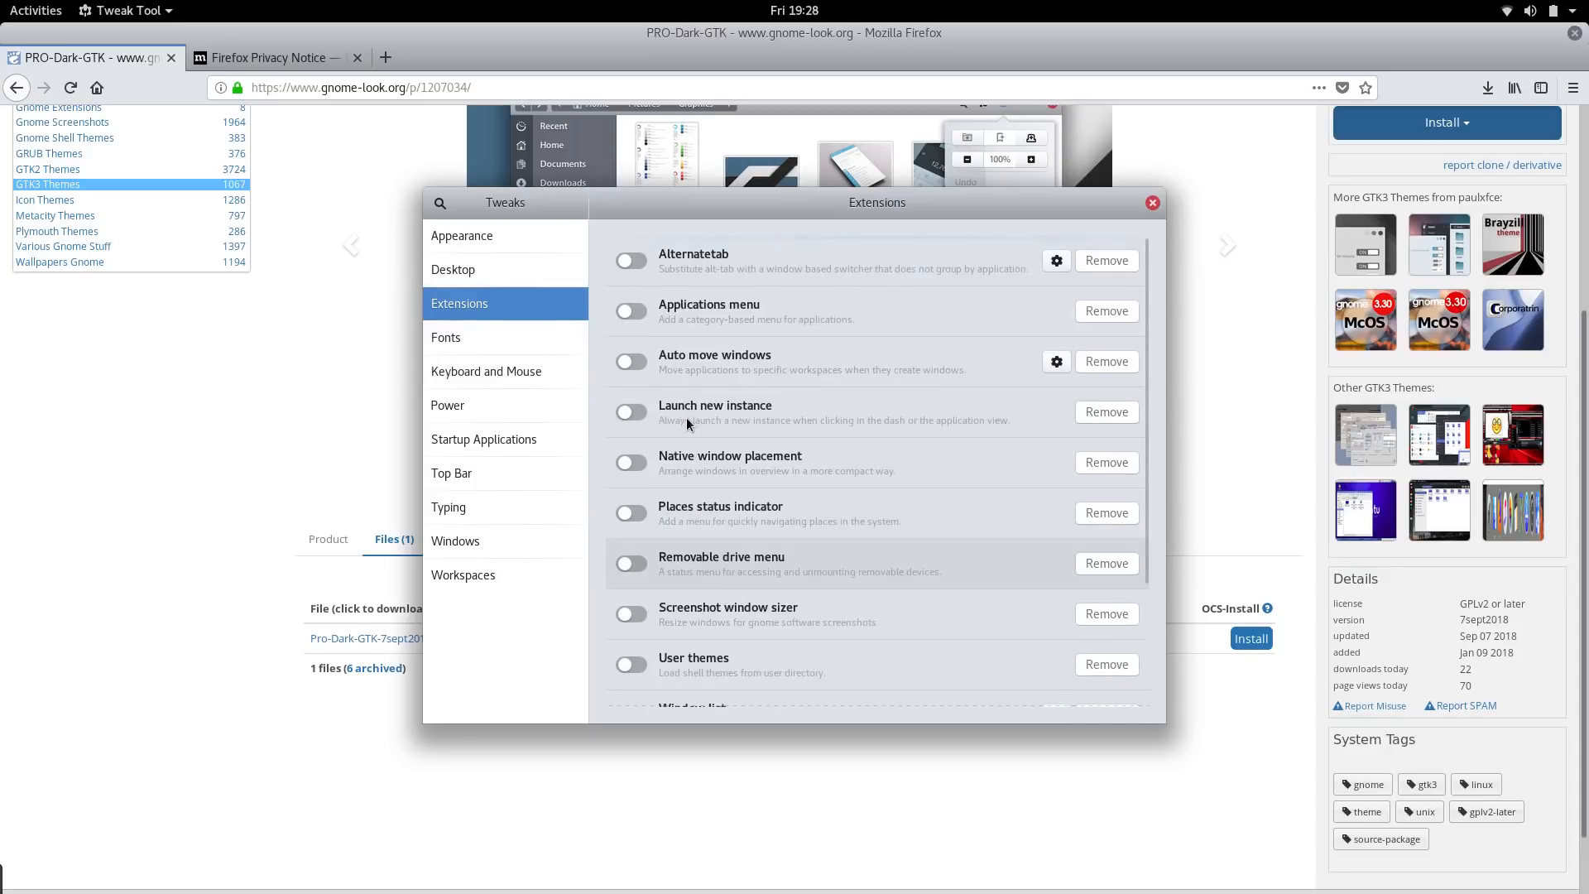
{"action": "left_click", "coordinate": [457, 238]}
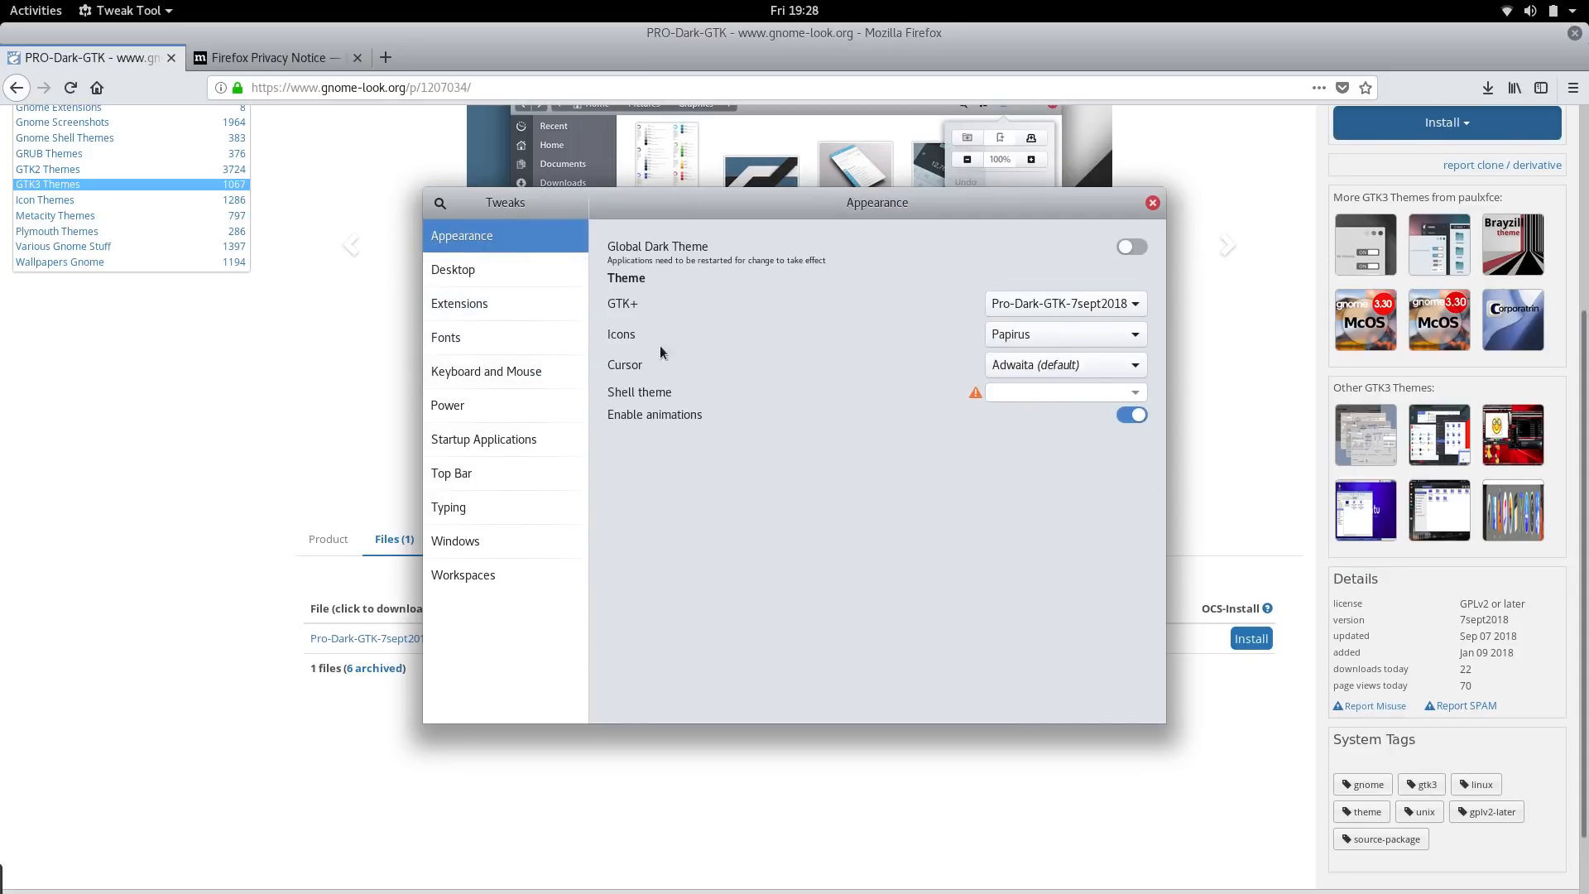
{"action": "left_click", "coordinate": [500, 303]}
{"action": "scroll", "coordinate": [737, 454], "scroll_direction": "down", "scroll_amount": 3}
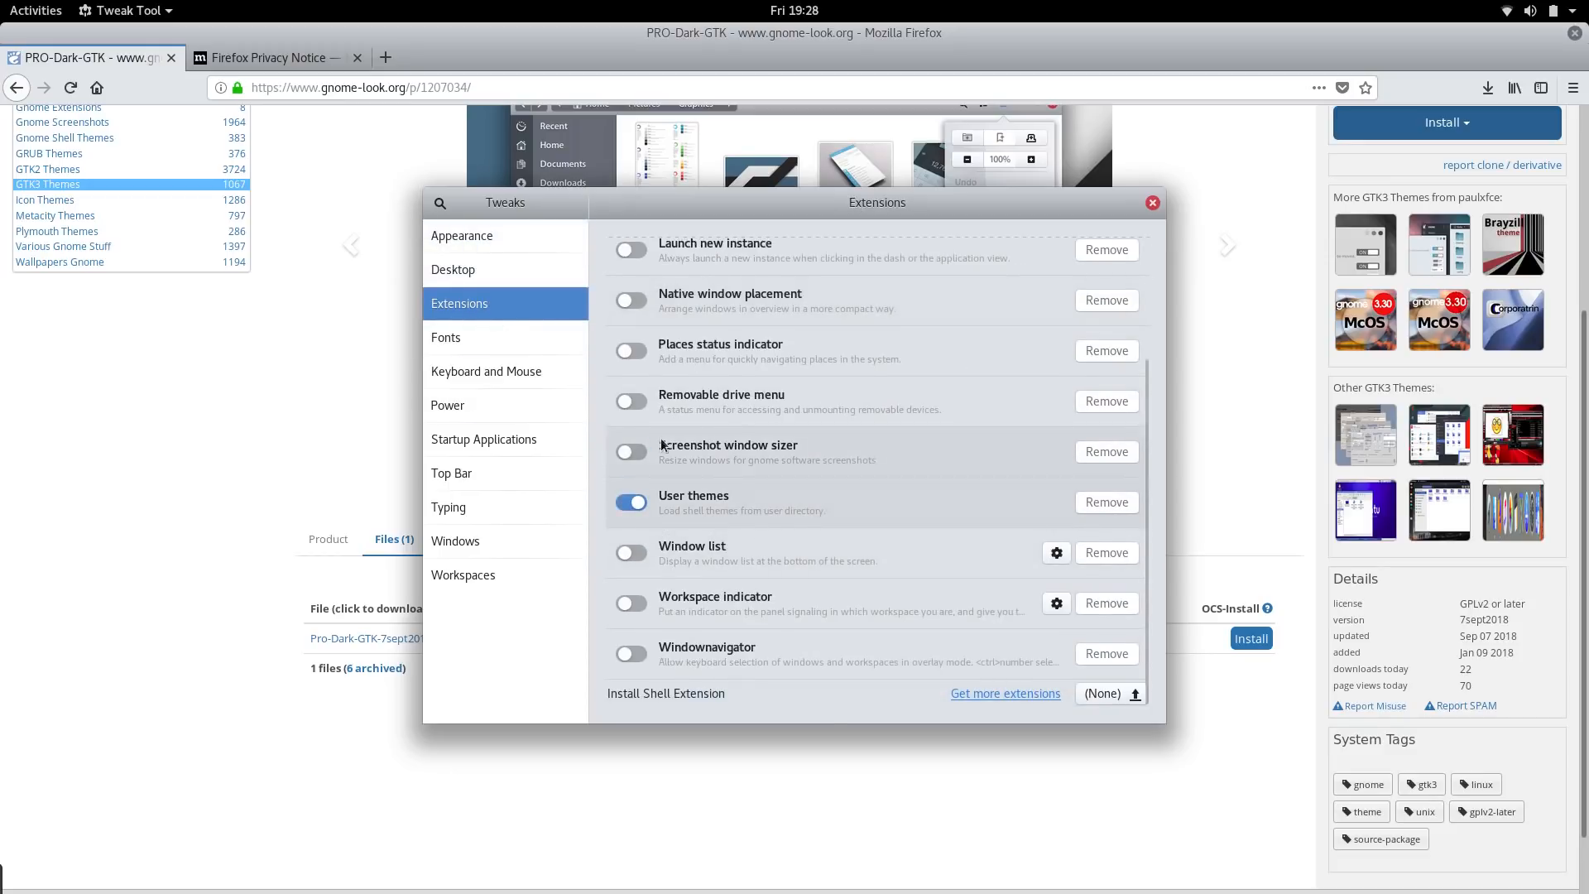
{"action": "left_click", "coordinate": [456, 242]}
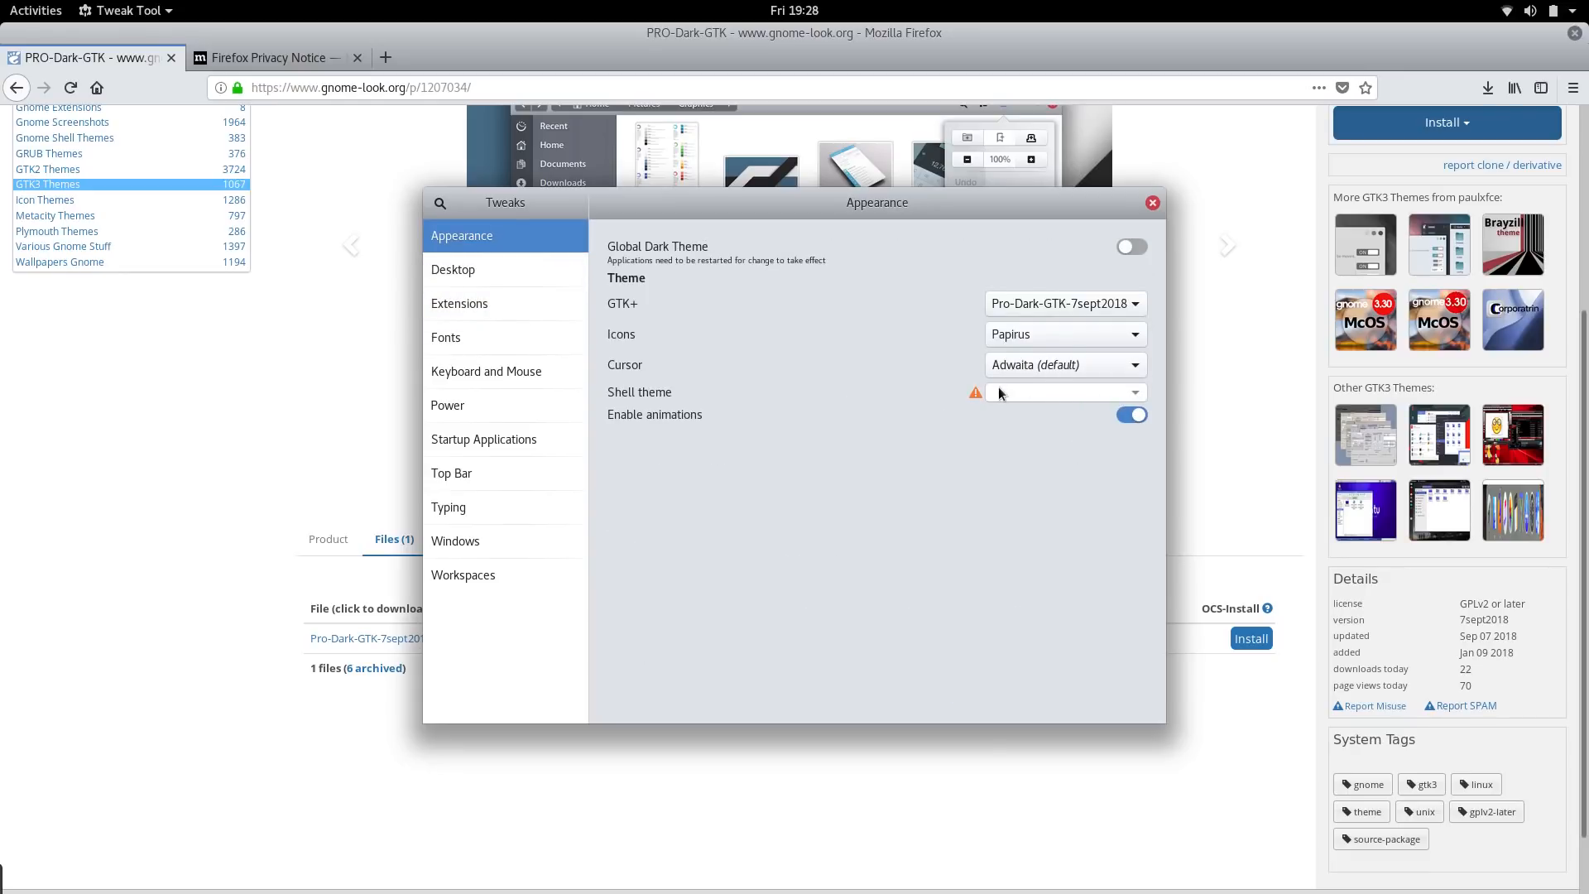
{"action": "left_click", "coordinate": [1153, 203]}
{"action": "scroll", "coordinate": [1179, 538], "scroll_direction": "down", "scroll_amount": 2}
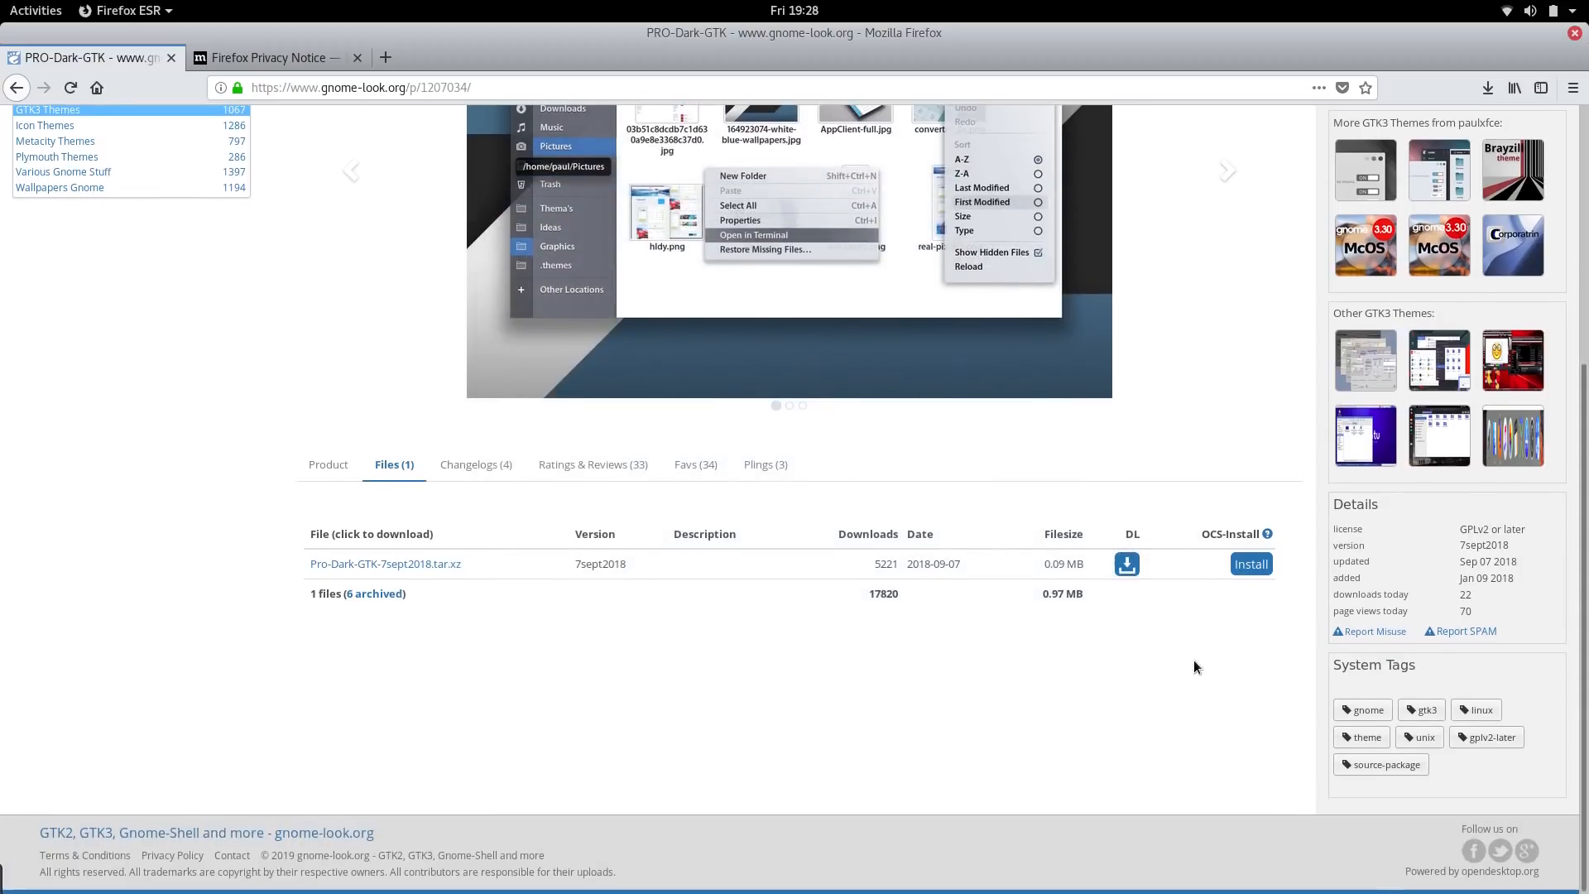
Return to the gnome-look.org home page and open the Telinkrin- Arrongin themes page from Popularity.
{"action": "scroll", "coordinate": [250, 319], "scroll_direction": "up", "scroll_amount": 5}
{"action": "left_click", "coordinate": [153, 172]}
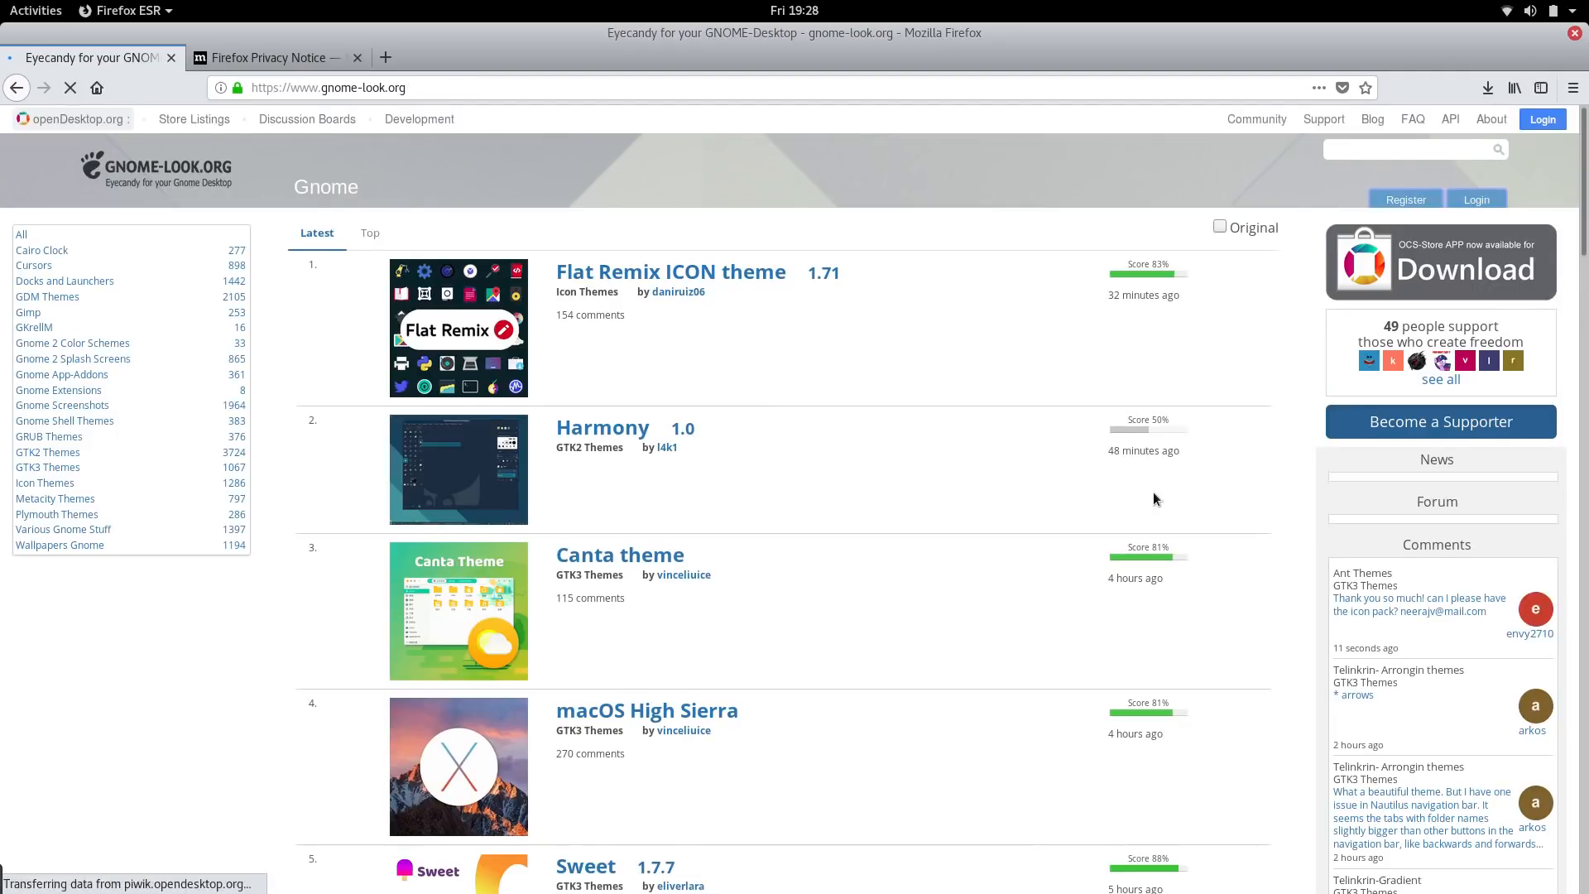
{"action": "scroll", "coordinate": [1154, 492], "scroll_direction": "down", "scroll_amount": 10}
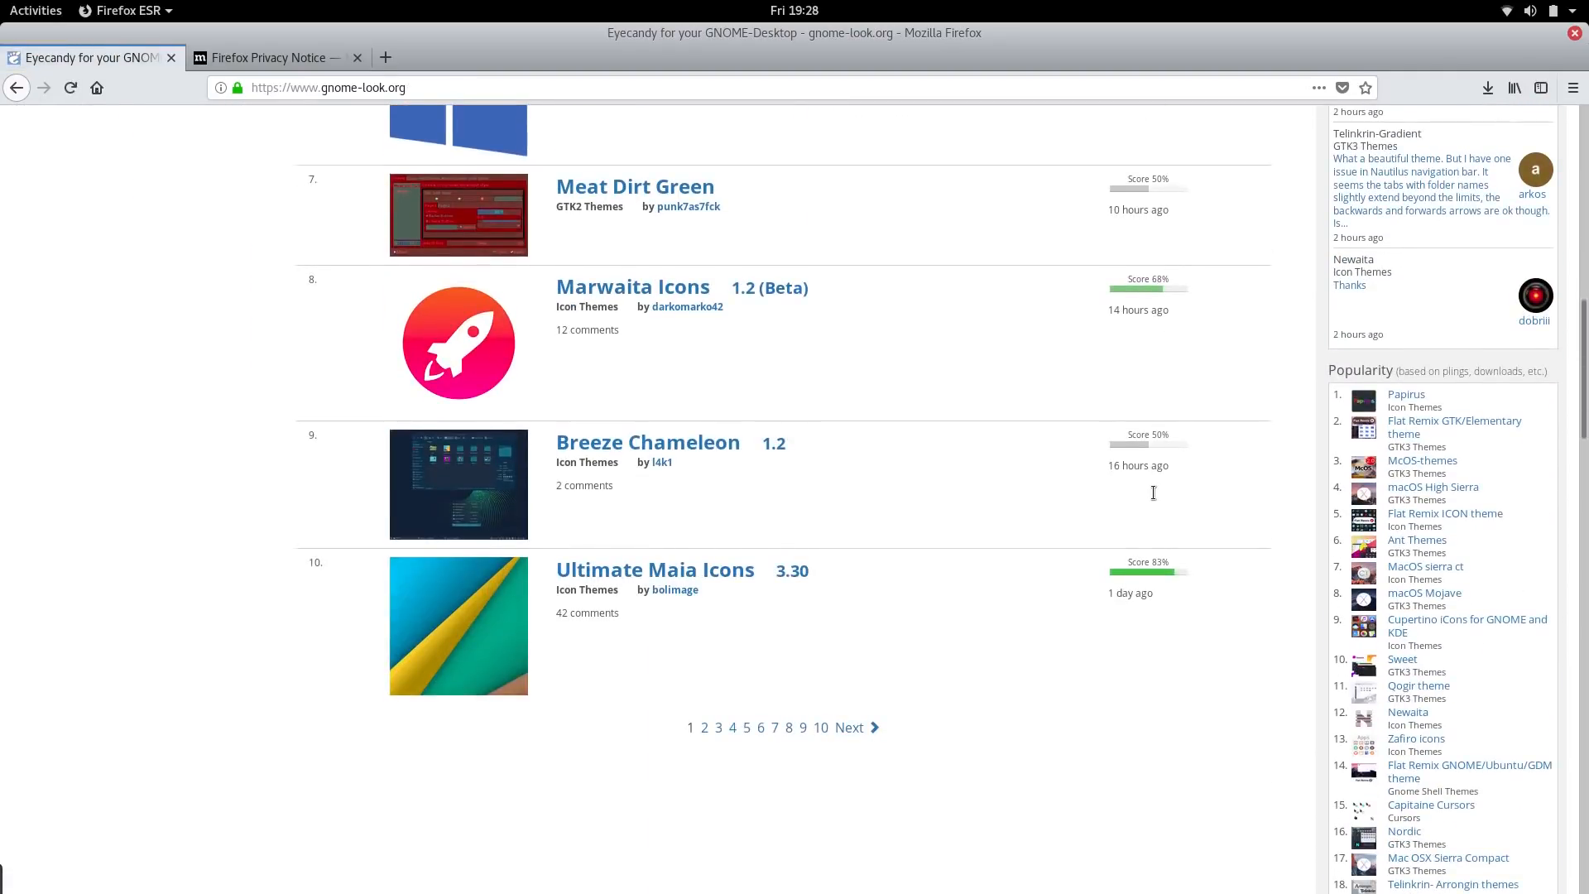
{"action": "scroll", "coordinate": [1153, 492], "scroll_direction": "down", "scroll_amount": 5}
{"action": "scroll", "coordinate": [1504, 420], "scroll_direction": "down", "scroll_amount": 5}
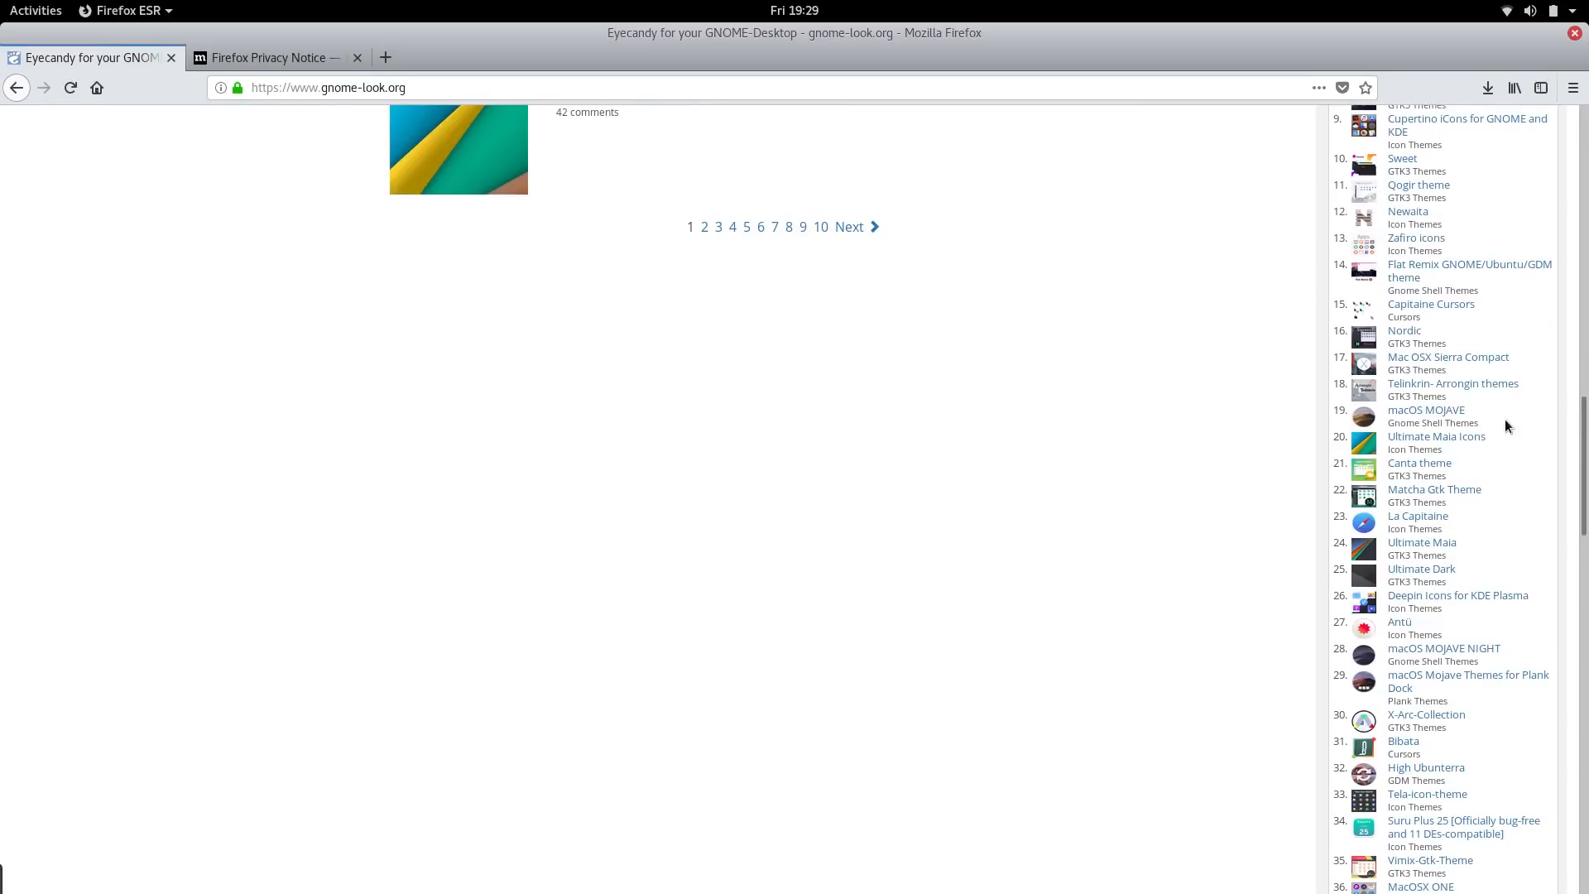
{"action": "left_click", "coordinate": [1468, 385]}
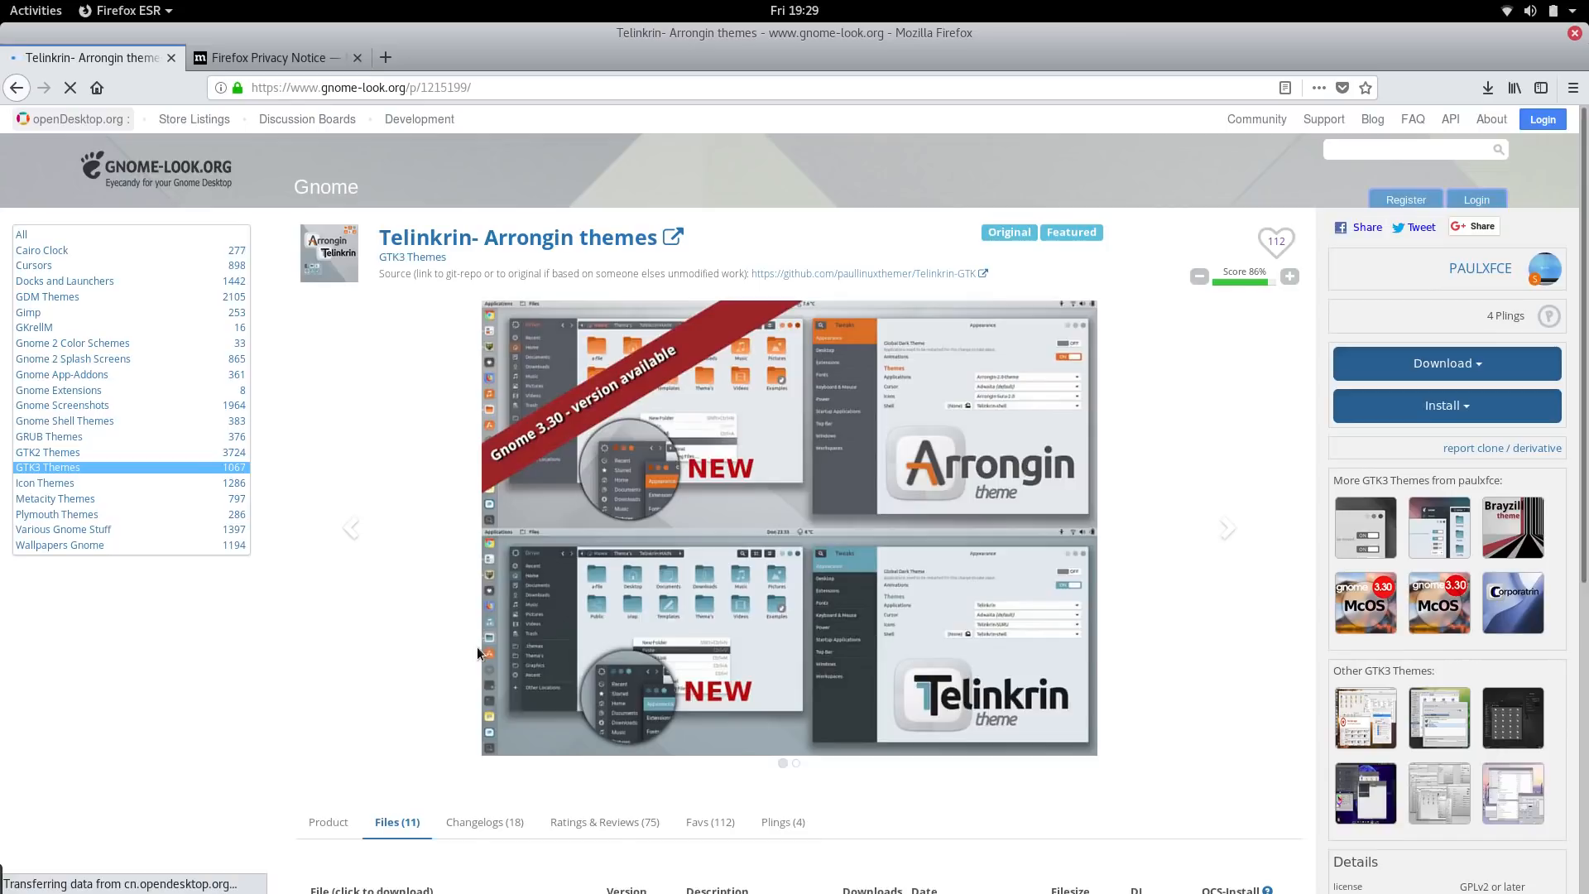
{"action": "scroll", "coordinate": [477, 647], "scroll_direction": "down", "scroll_amount": 8}
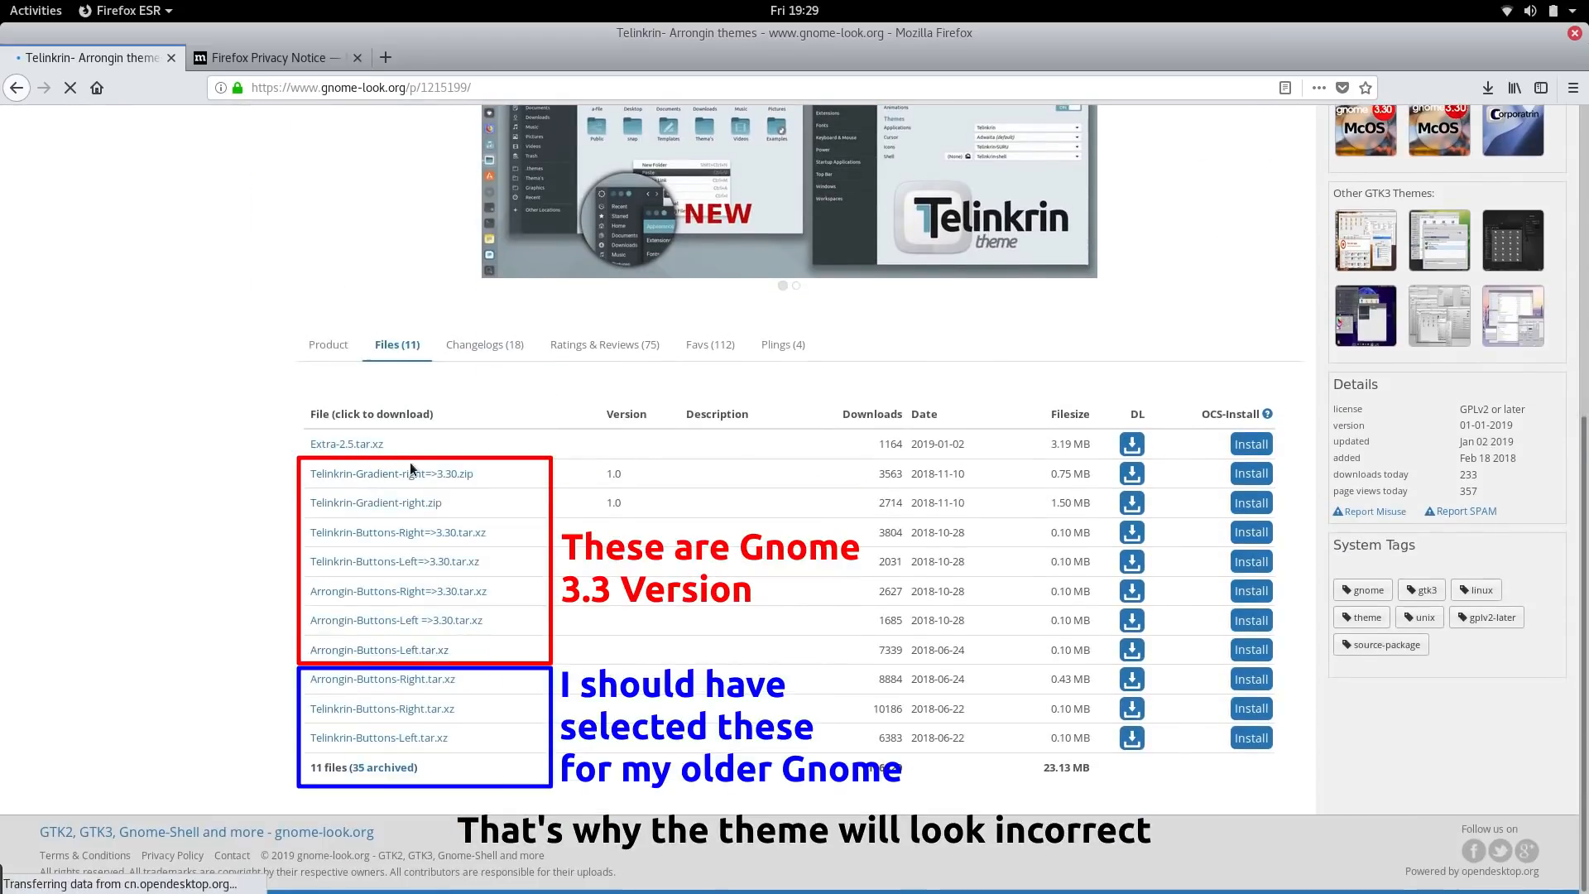
Download and save Telinkrin-Gradient-right=>3.30.zip and Arrongin-Buttons-Right=>3.30.tar.xz.
{"action": "left_click", "coordinate": [394, 473]}
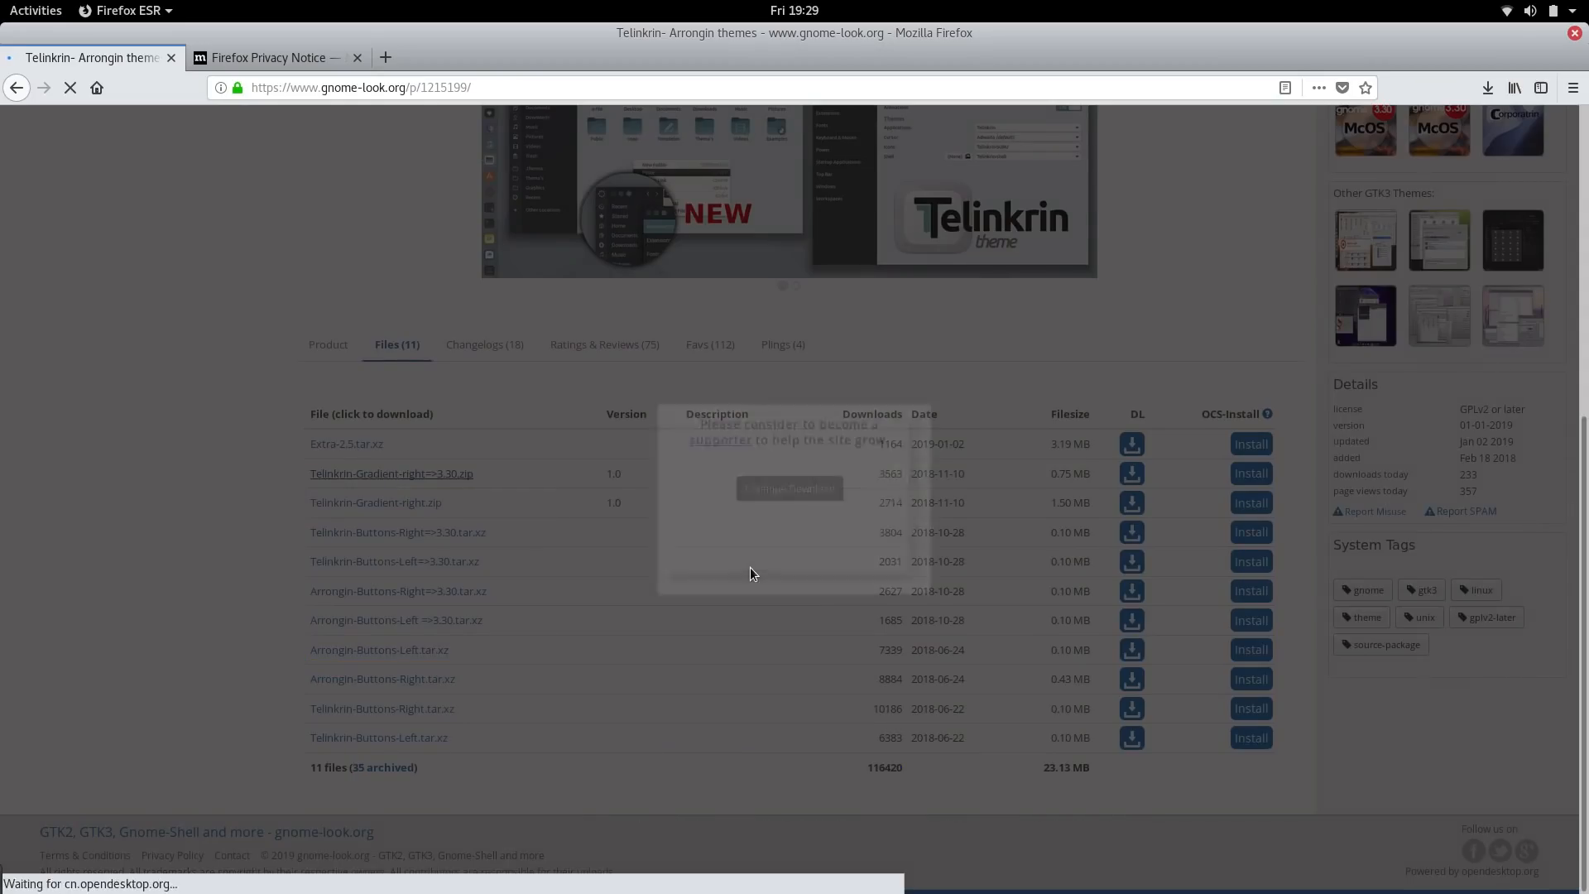
{"action": "left_click", "coordinate": [806, 488]}
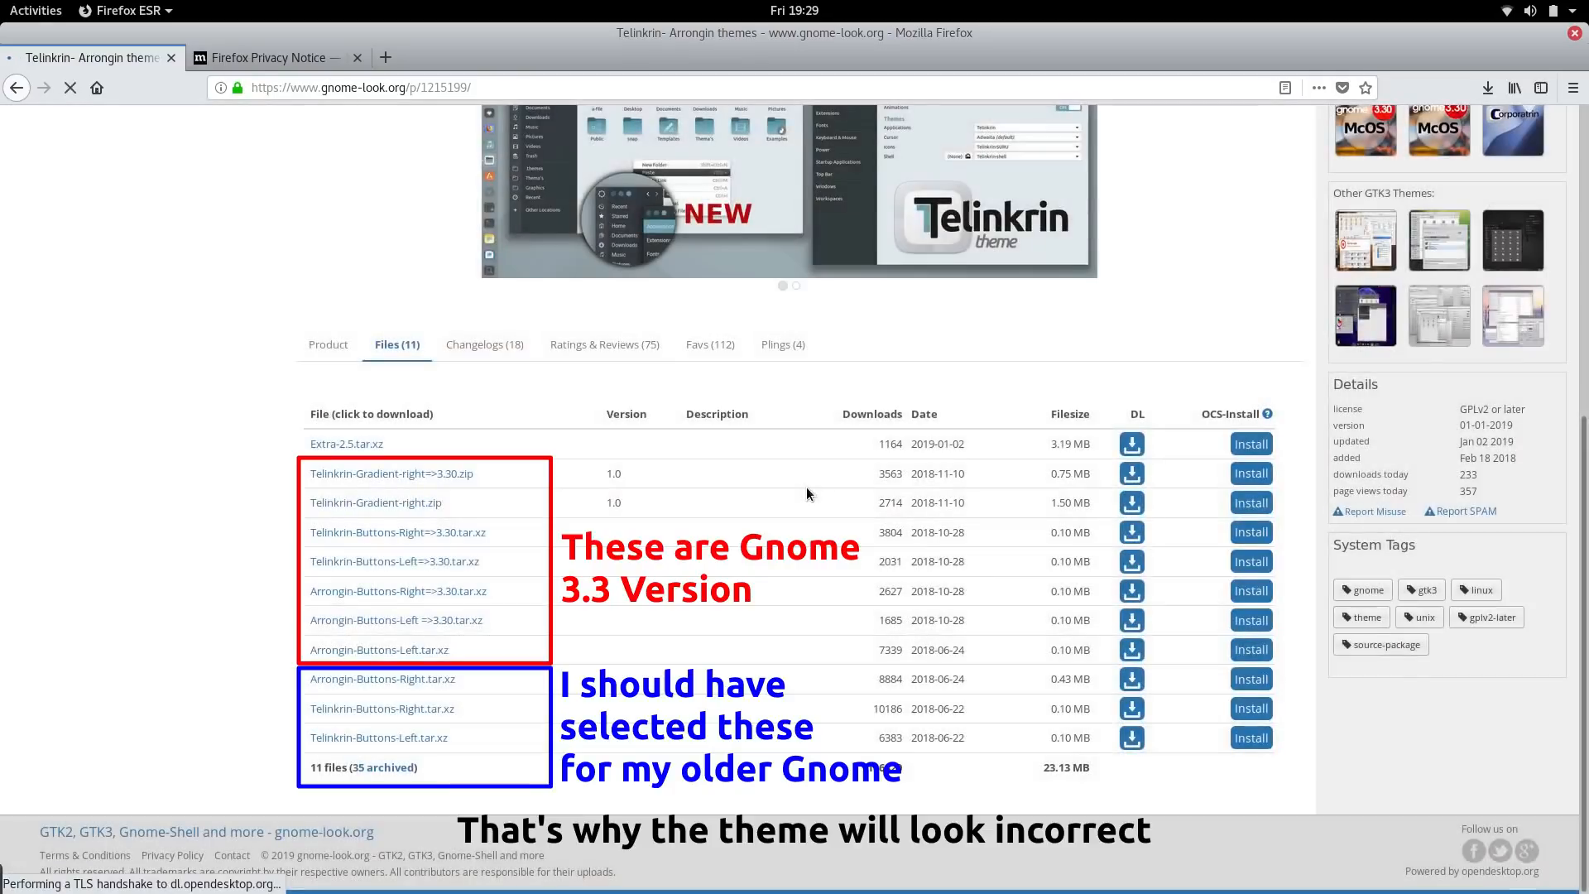
{"action": "left_click", "coordinate": [633, 482]}
{"action": "left_click", "coordinate": [948, 568]}
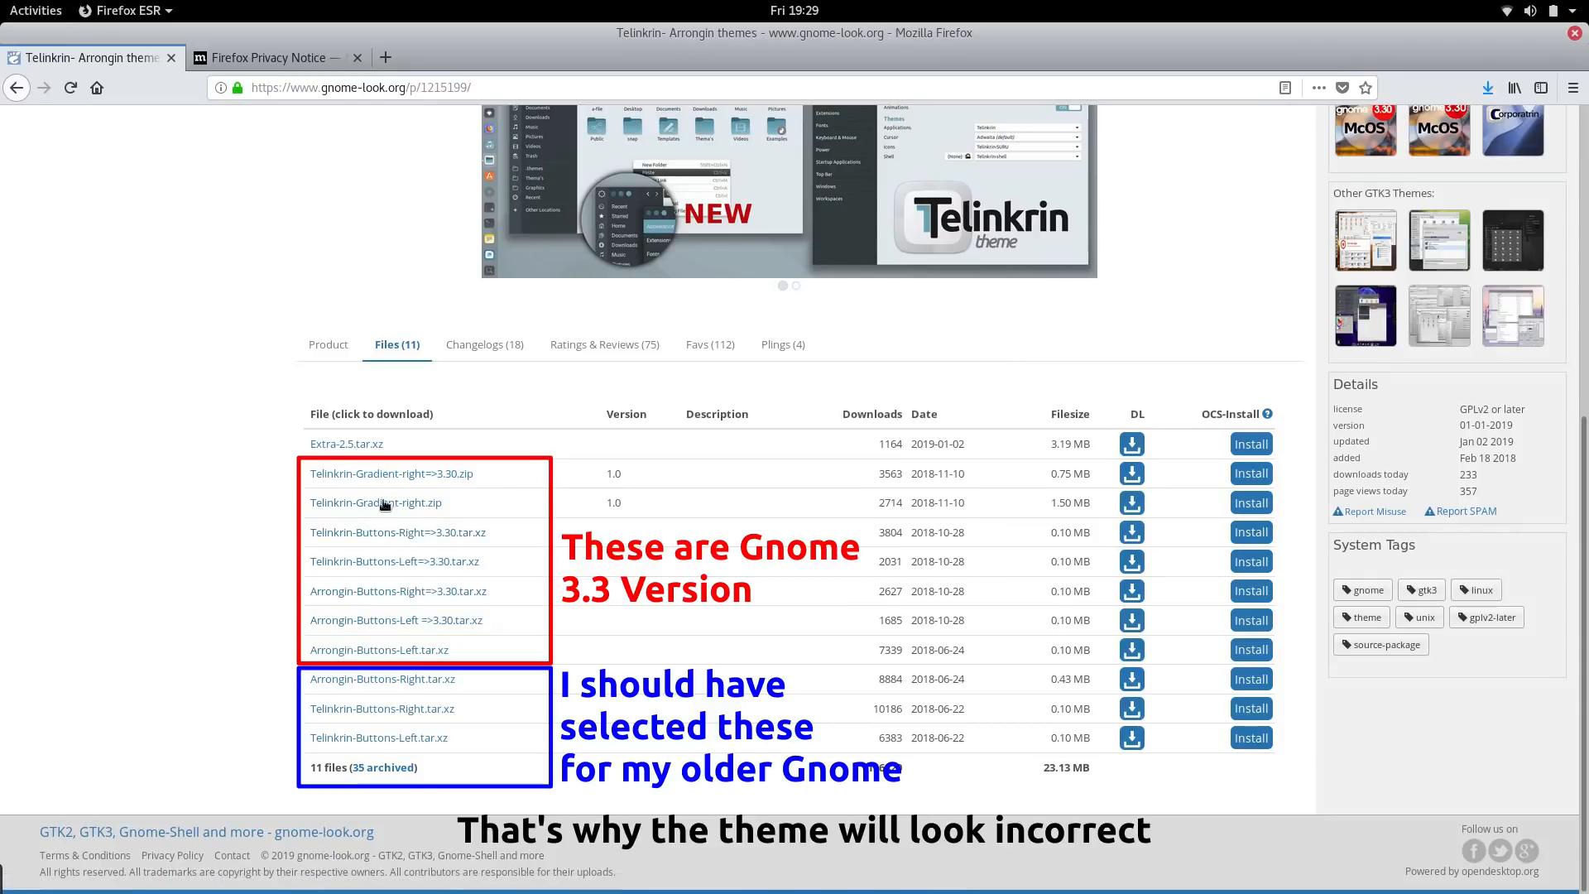
{"action": "left_click", "coordinate": [410, 591]}
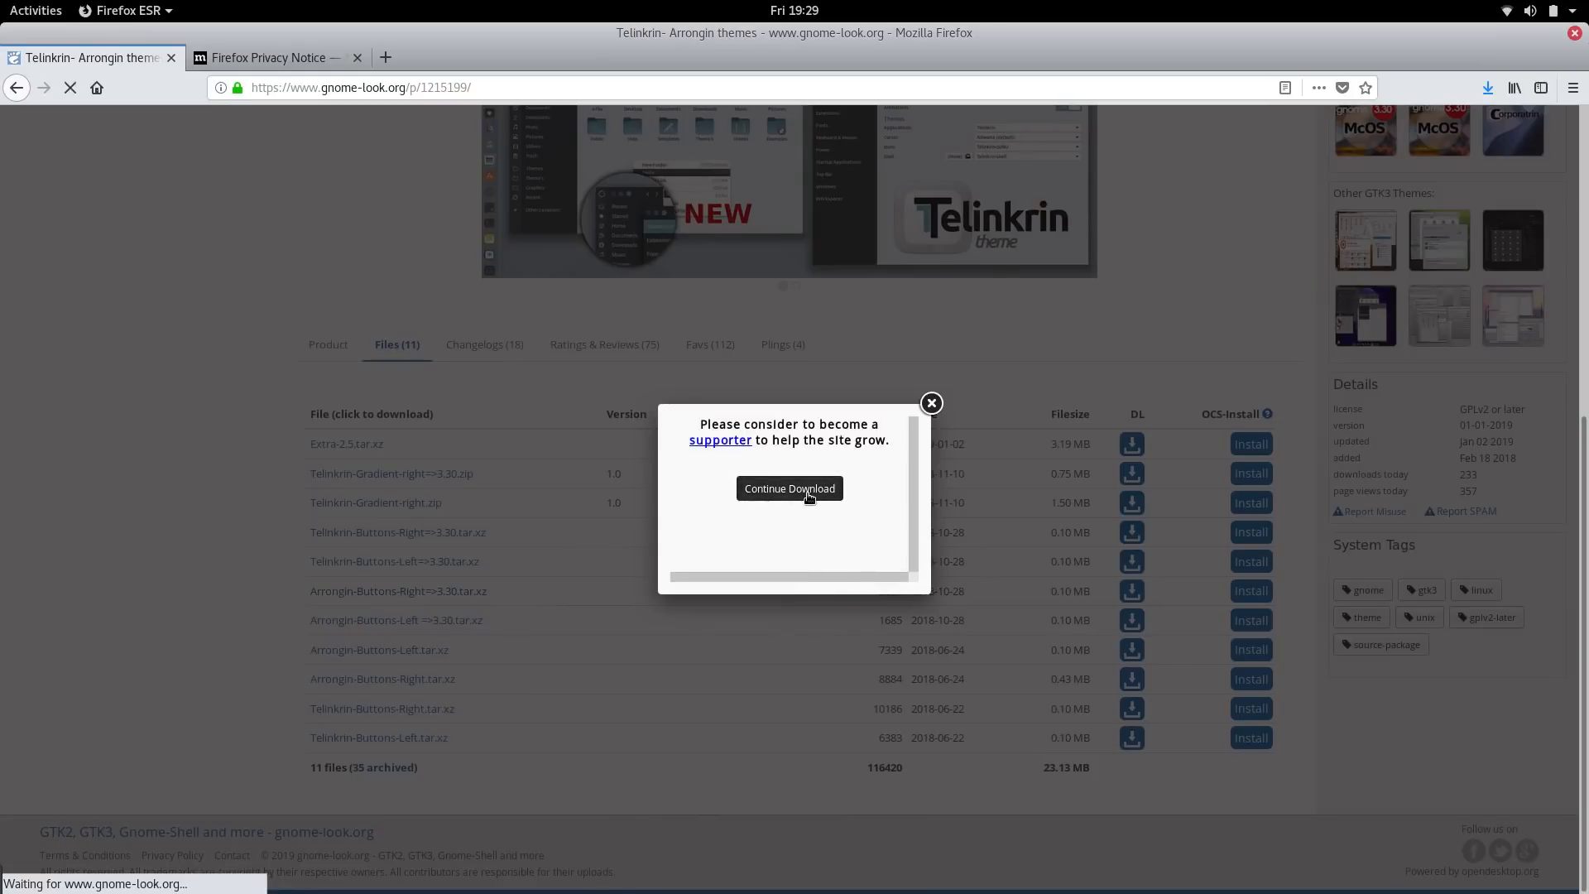
{"action": "left_click", "coordinate": [808, 490]}
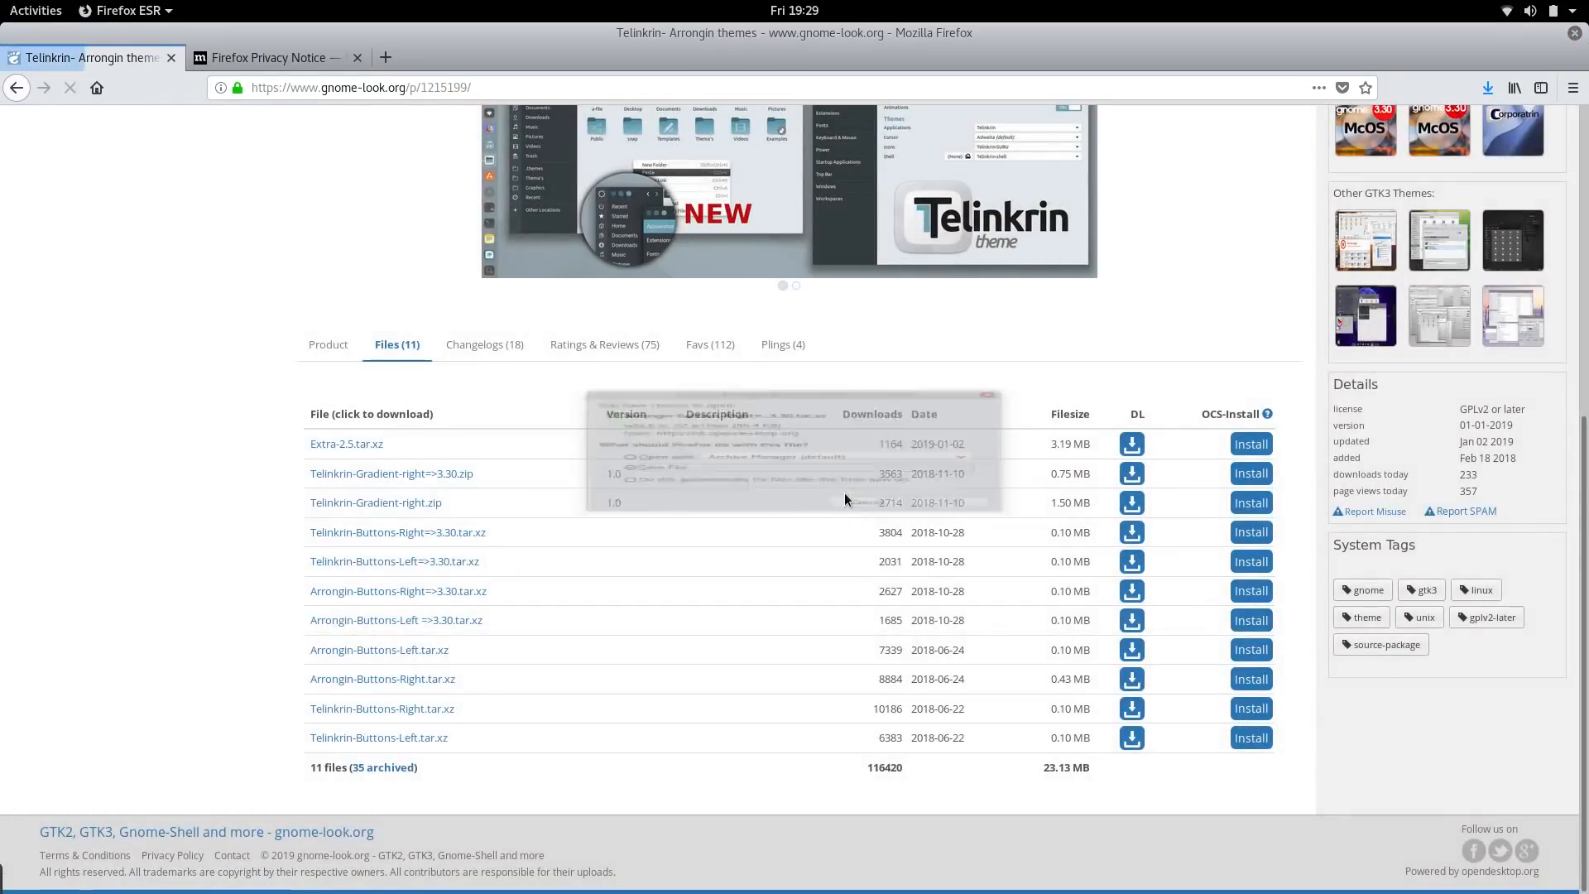
{"action": "left_click", "coordinate": [948, 566]}
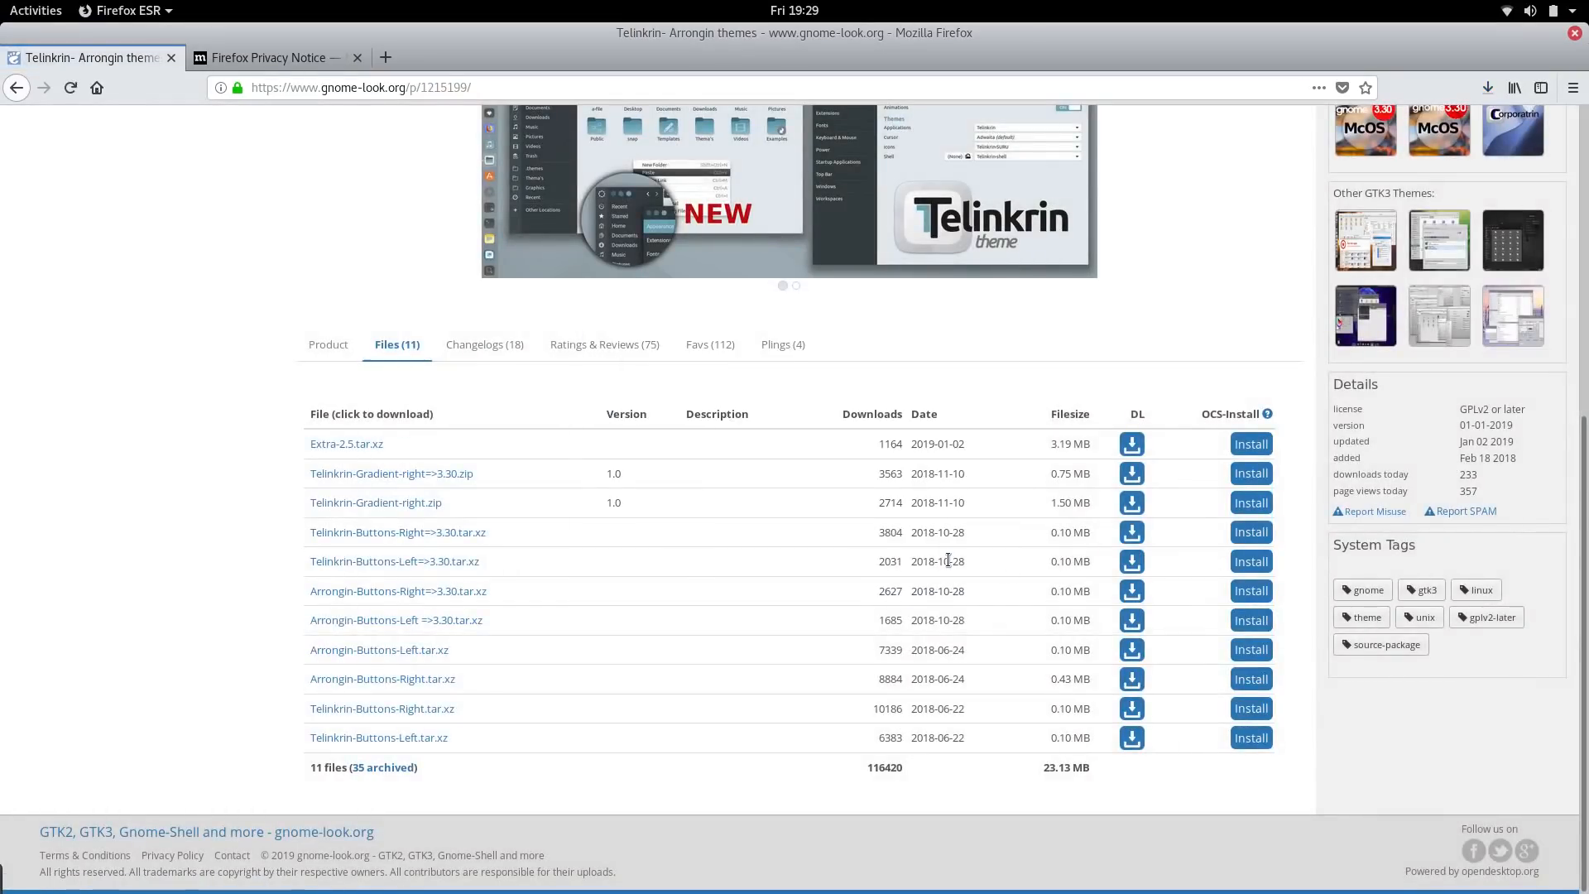
{"action": "key", "text": "super"}
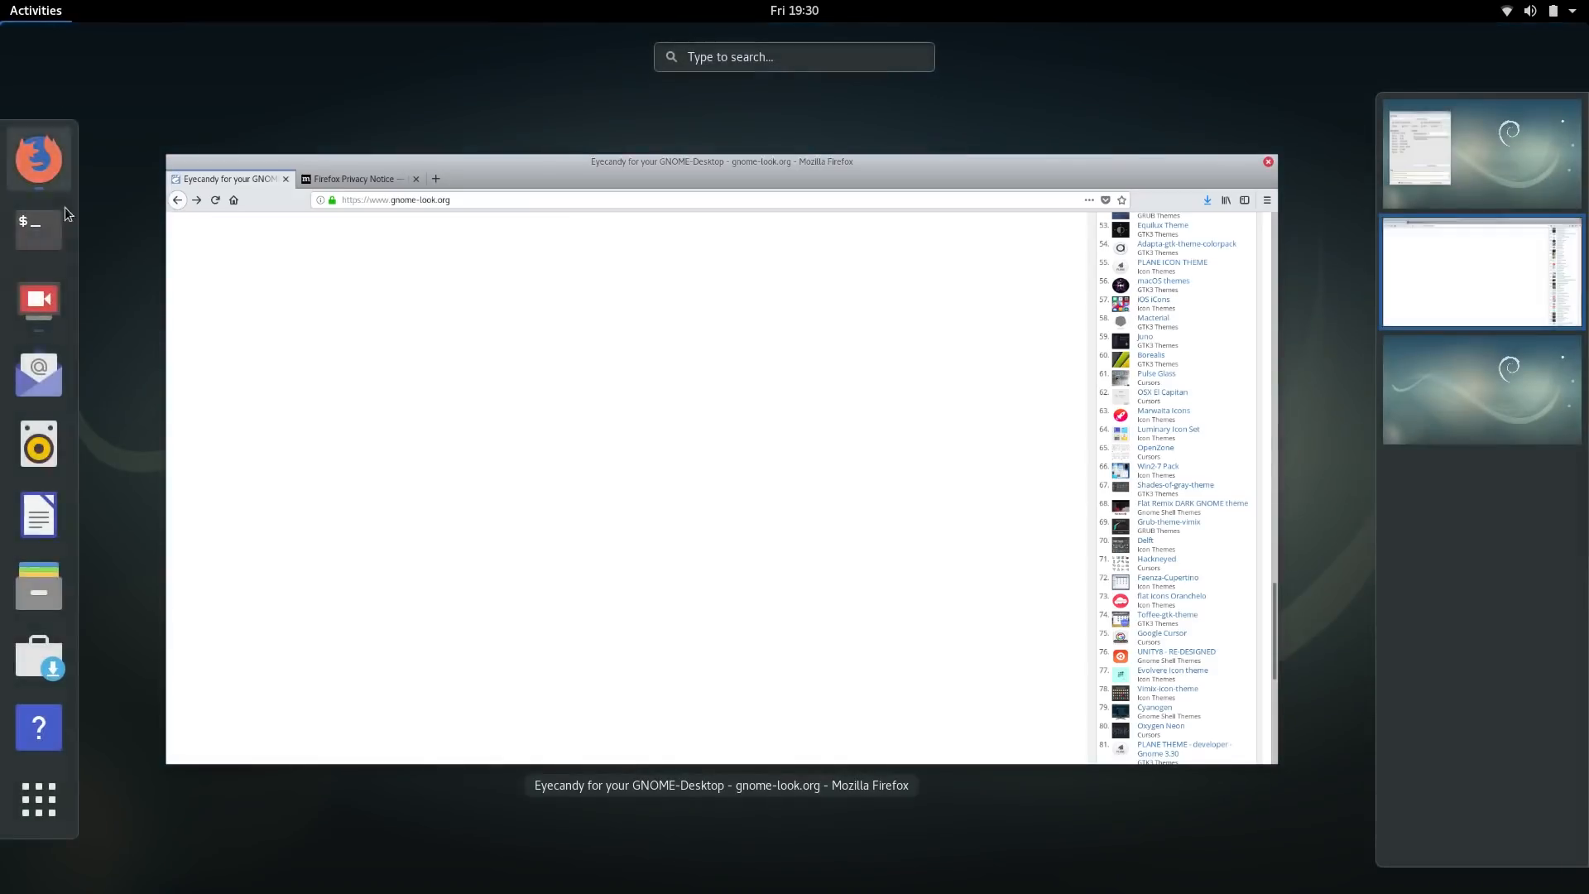
Copy both downloaded theme archives from the Downloads folder.
{"action": "left_click", "coordinate": [39, 587]}
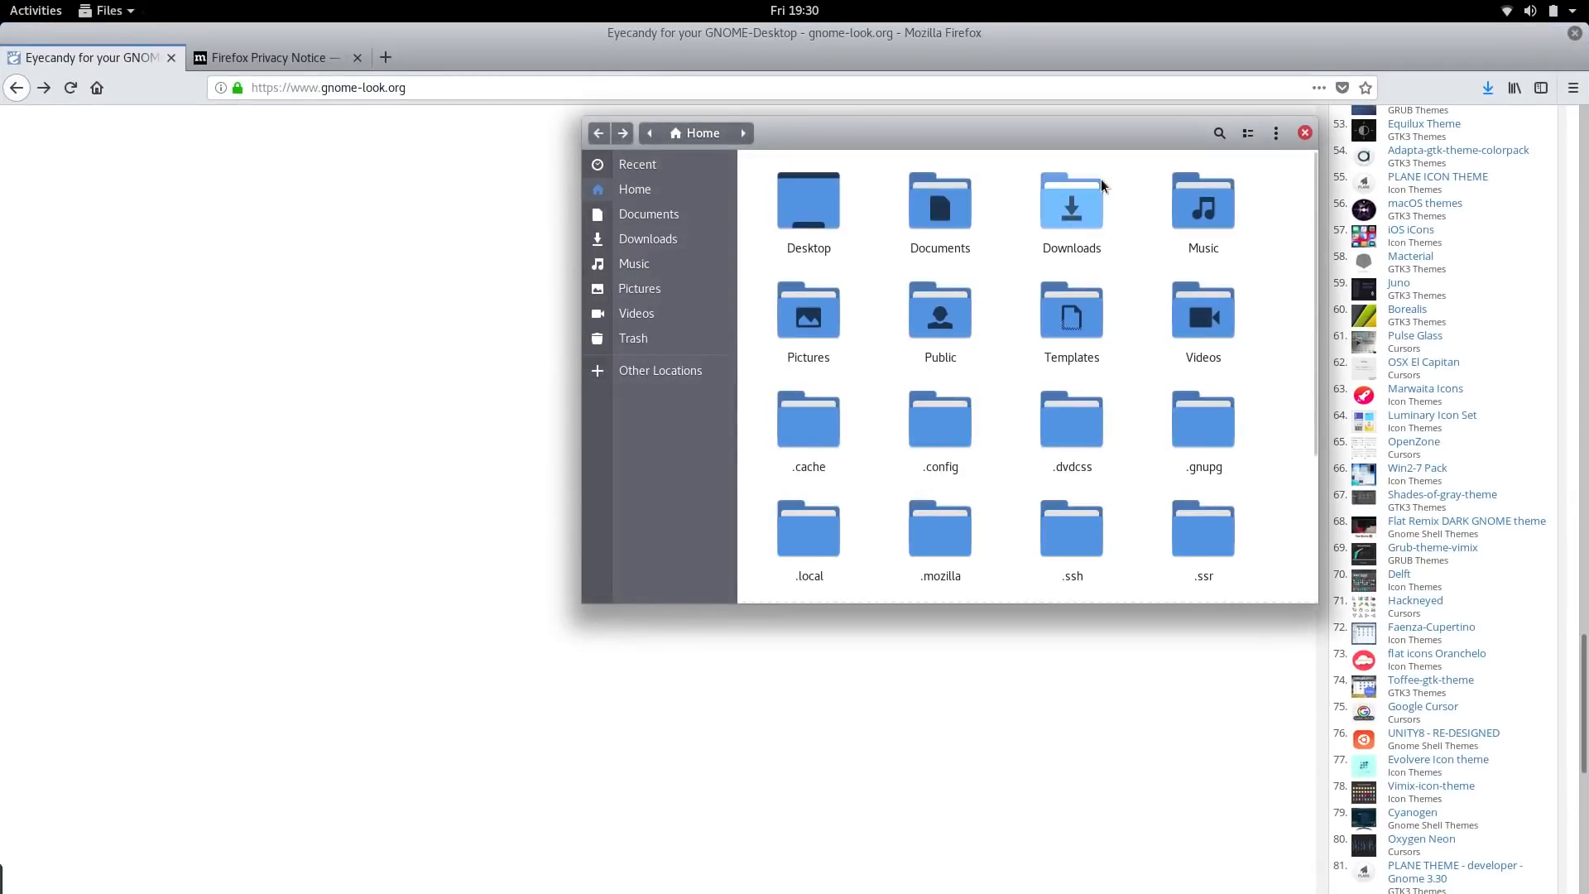
{"action": "double_click", "coordinate": [1075, 203]}
{"action": "left_click_drag", "start_coordinate": [1040, 300], "coordinate": [802, 213]}
{"action": "right_click", "coordinate": [806, 204]}
{"action": "left_click", "coordinate": [782, 237]}
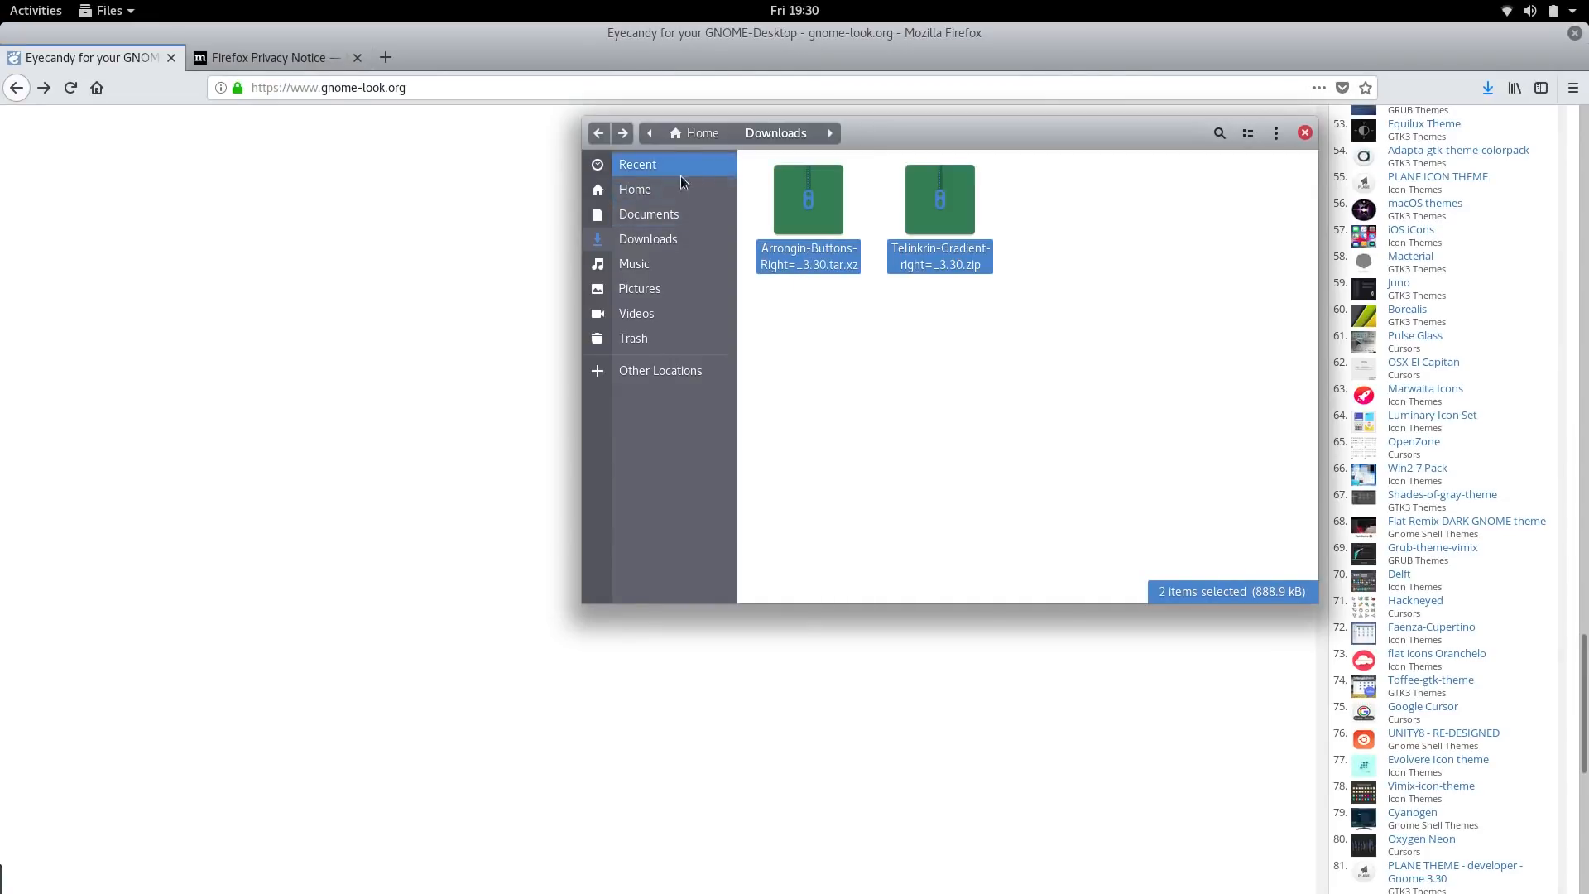
Paste the two archives into the home .themes folder and extract them there.
{"action": "left_click", "coordinate": [652, 188]}
{"action": "scroll", "coordinate": [976, 379], "scroll_direction": "down", "scroll_amount": 2}
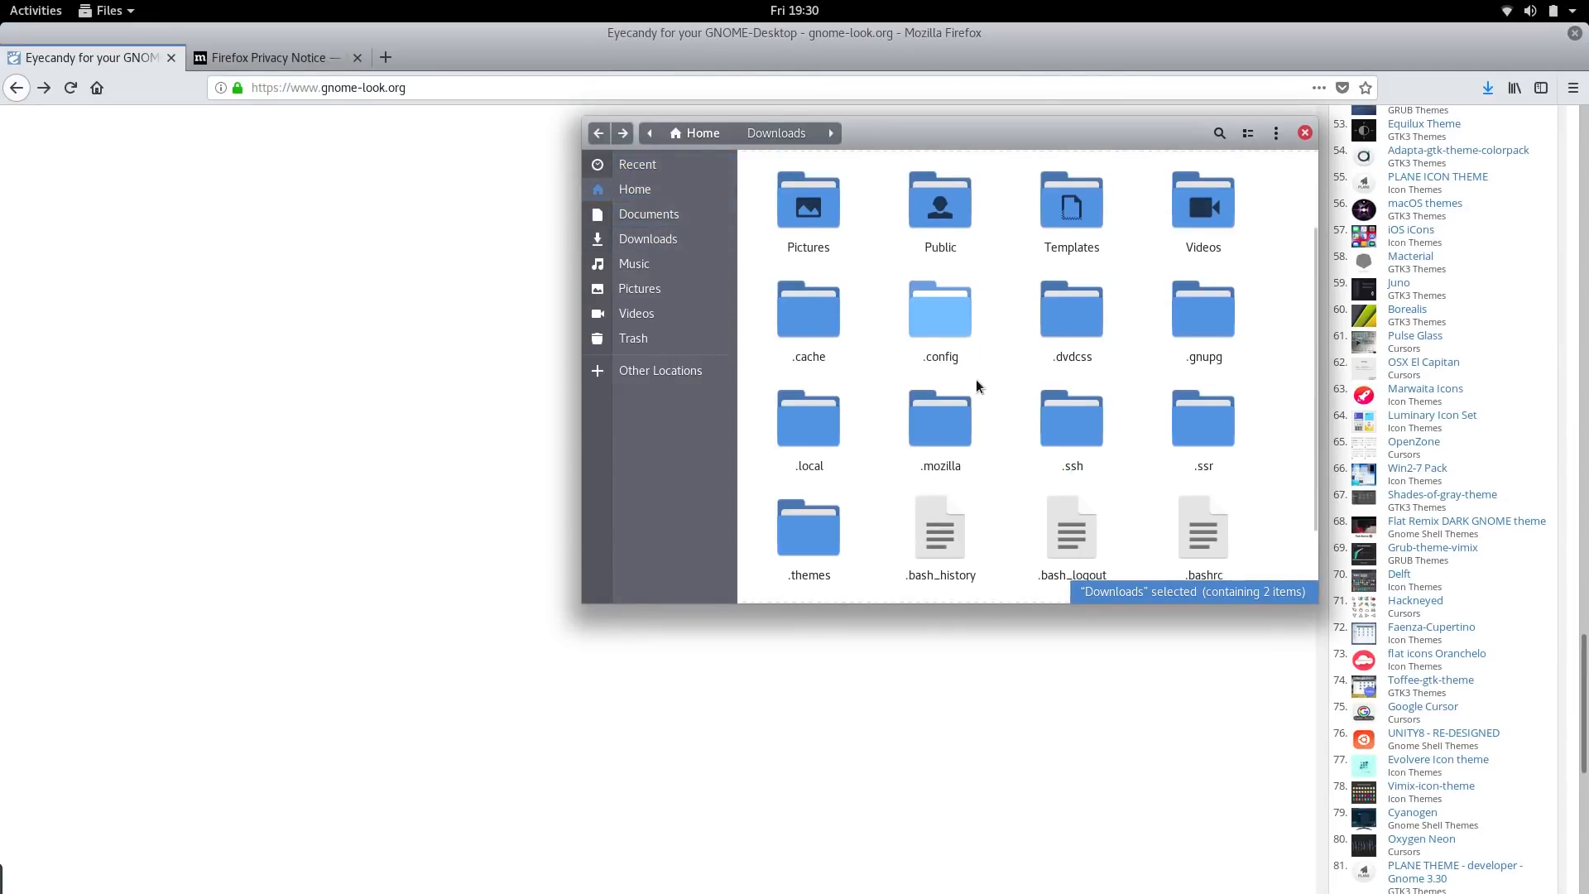
{"action": "left_click", "coordinate": [799, 546]}
{"action": "double_click", "coordinate": [799, 546]}
{"action": "right_click", "coordinate": [979, 380]}
{"action": "left_click", "coordinate": [1010, 411]}
{"action": "right_click", "coordinate": [946, 207]}
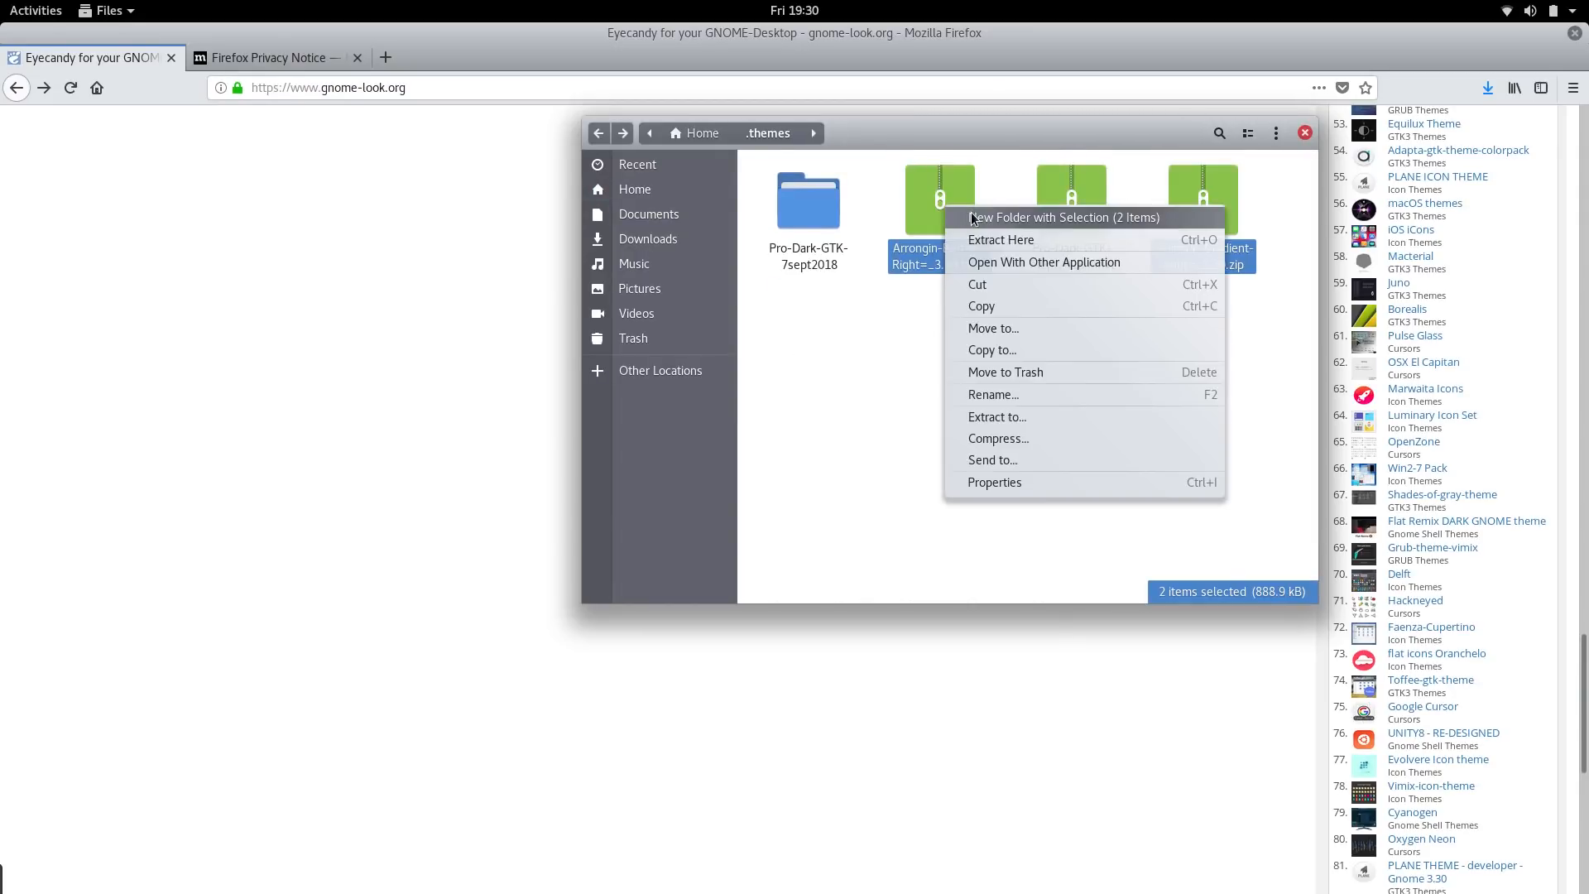
{"action": "left_click", "coordinate": [981, 239]}
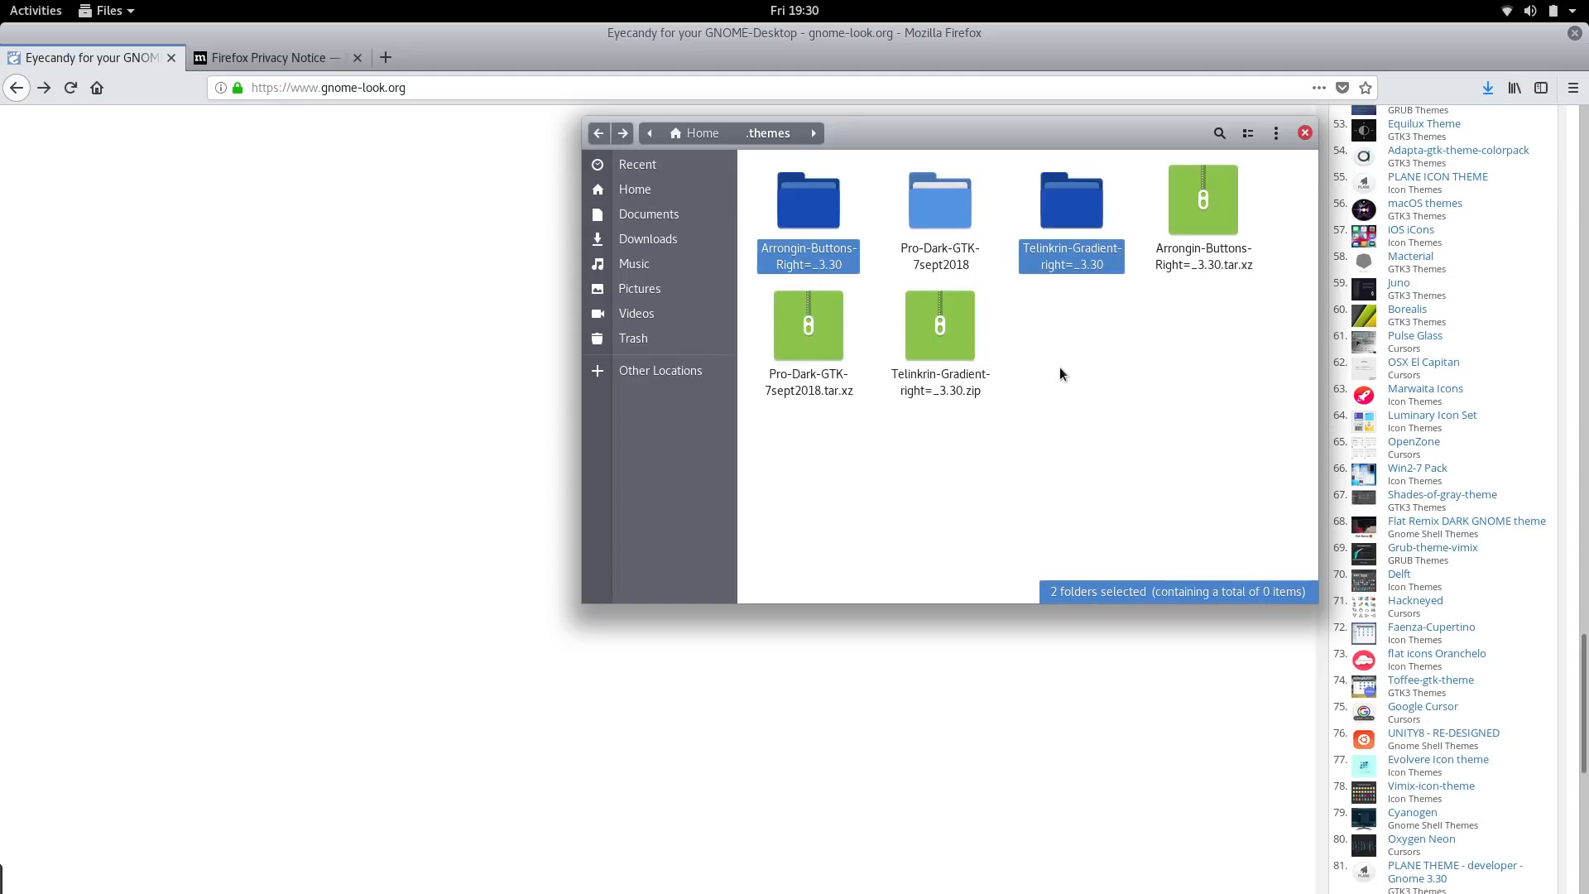
Move the inner Telinkrin-Gradient-right=>3.30 folder up directly into .themes.
{"action": "left_click", "coordinate": [1089, 380]}
{"action": "double_click", "coordinate": [1065, 217]}
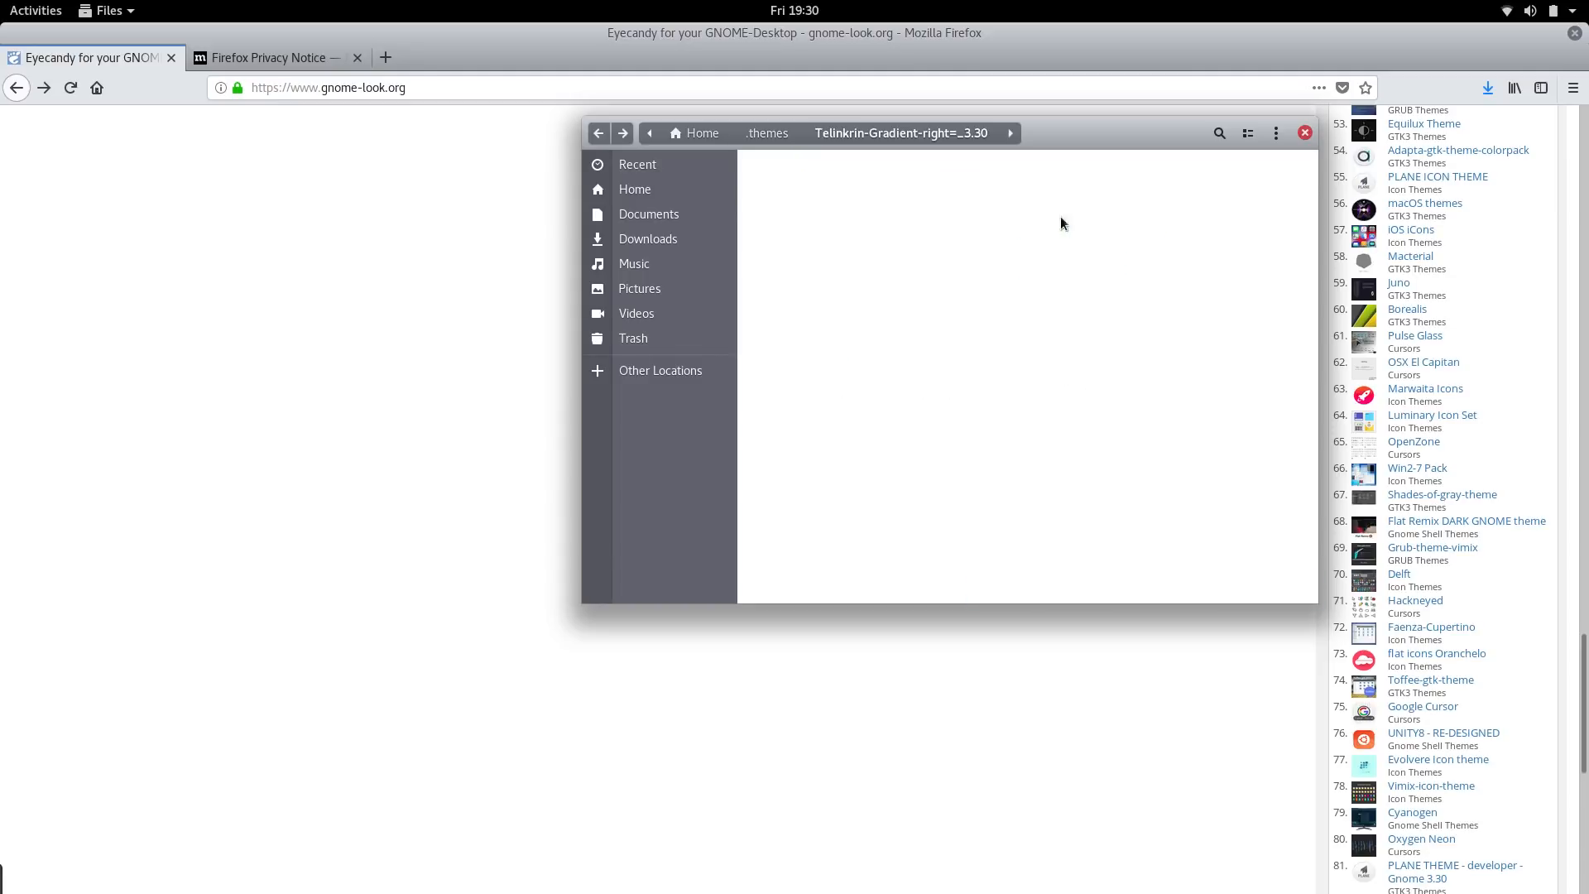
{"action": "right_click", "coordinate": [815, 204]}
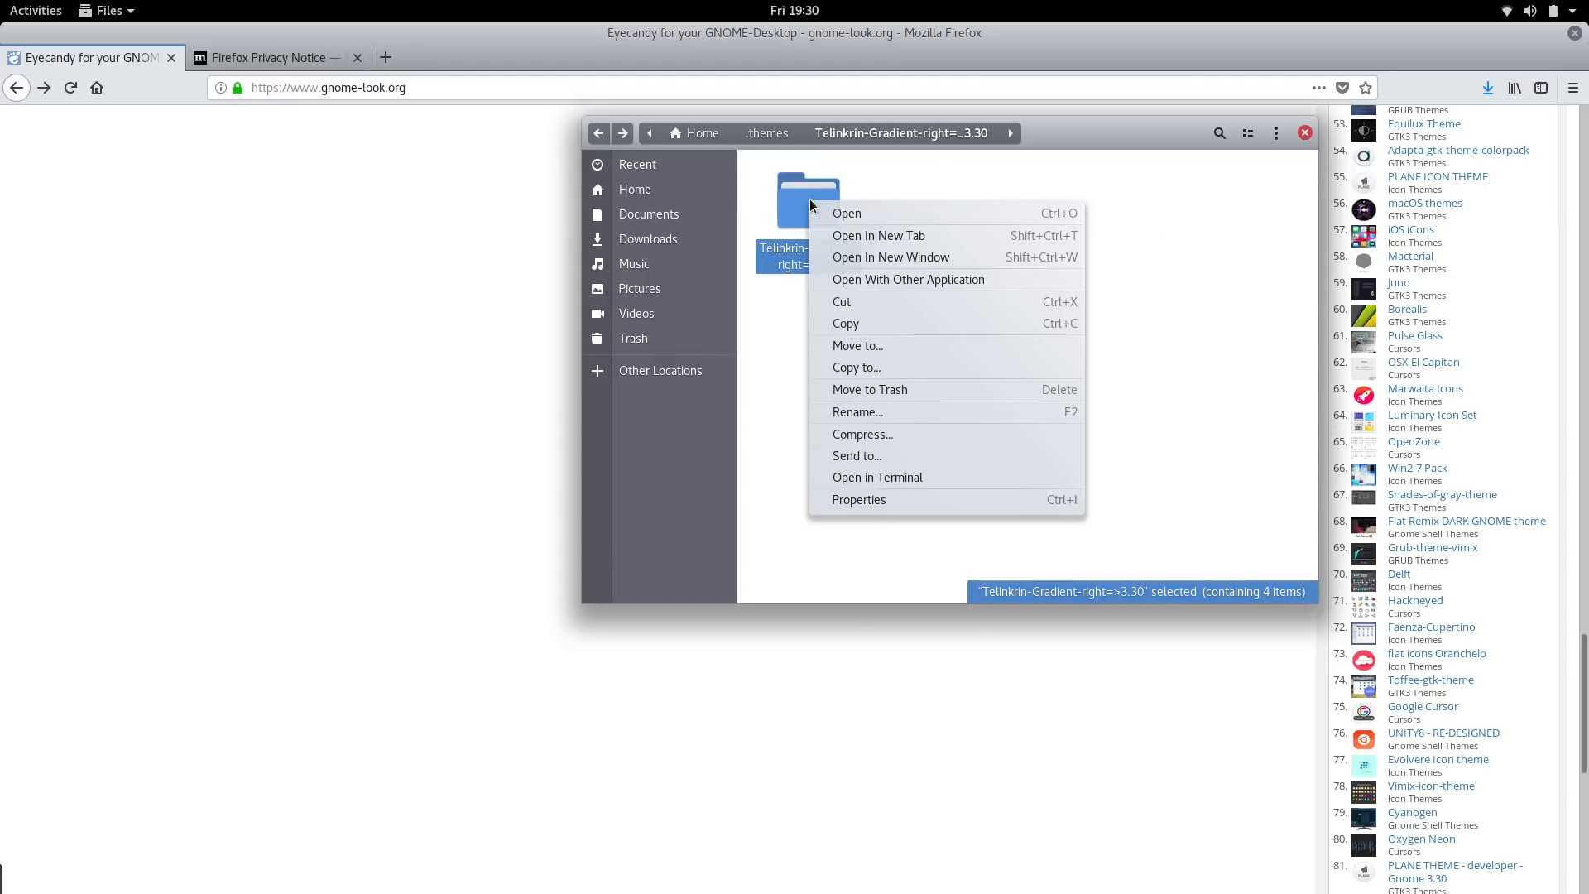
{"action": "left_click", "coordinate": [791, 201]}
{"action": "double_click", "coordinate": [791, 201]}
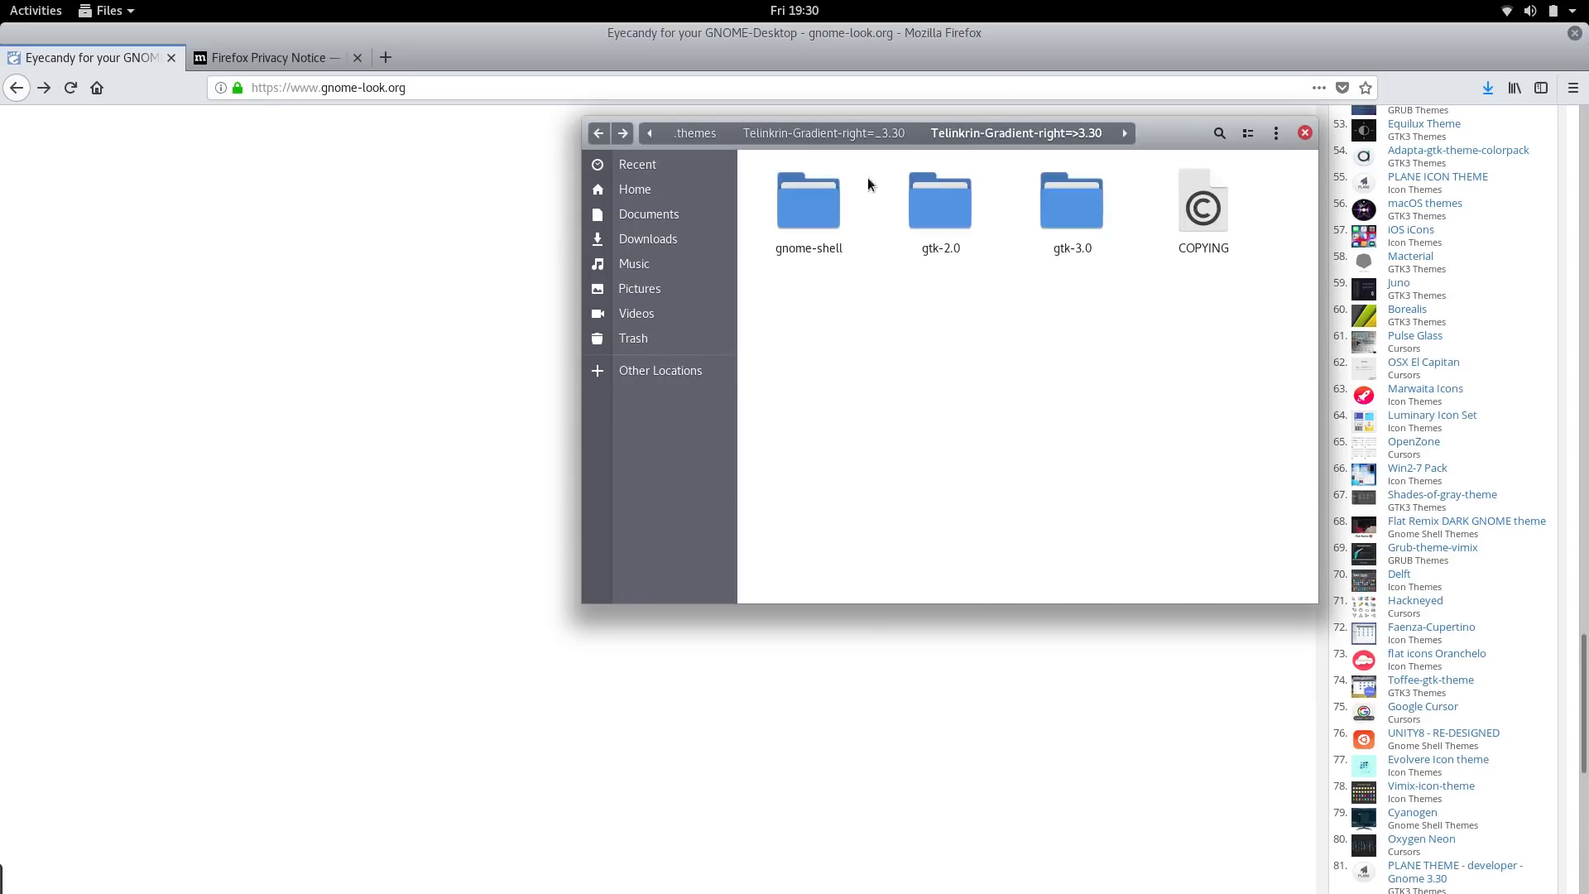
{"action": "left_click", "coordinate": [606, 136]}
{"action": "right_click", "coordinate": [815, 205]}
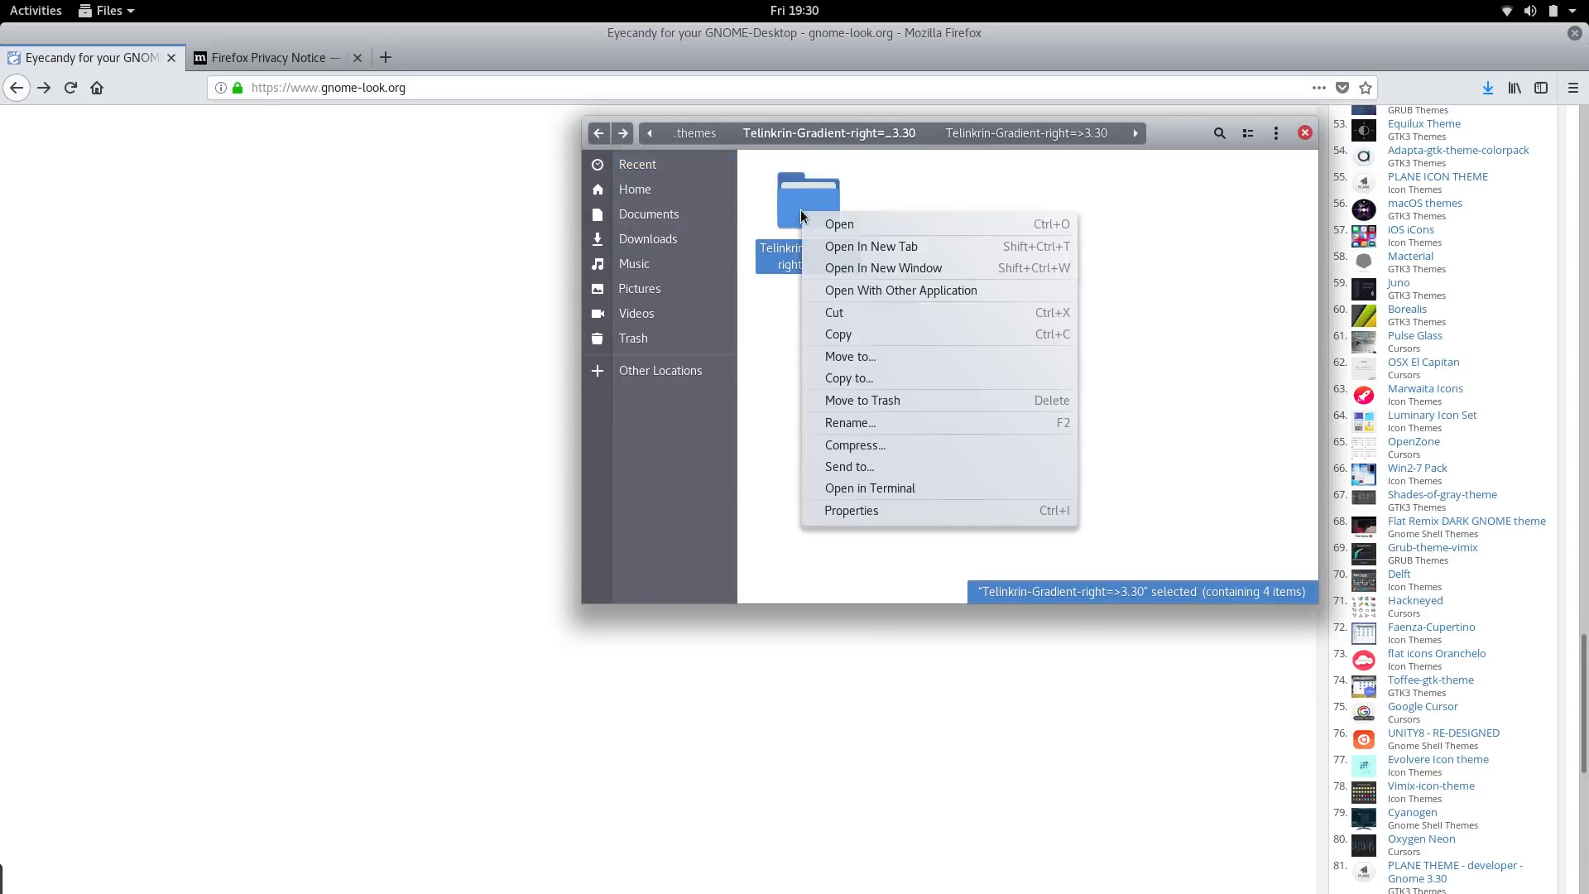
{"action": "left_click", "coordinate": [840, 250]}
{"action": "left_click", "coordinate": [696, 134]}
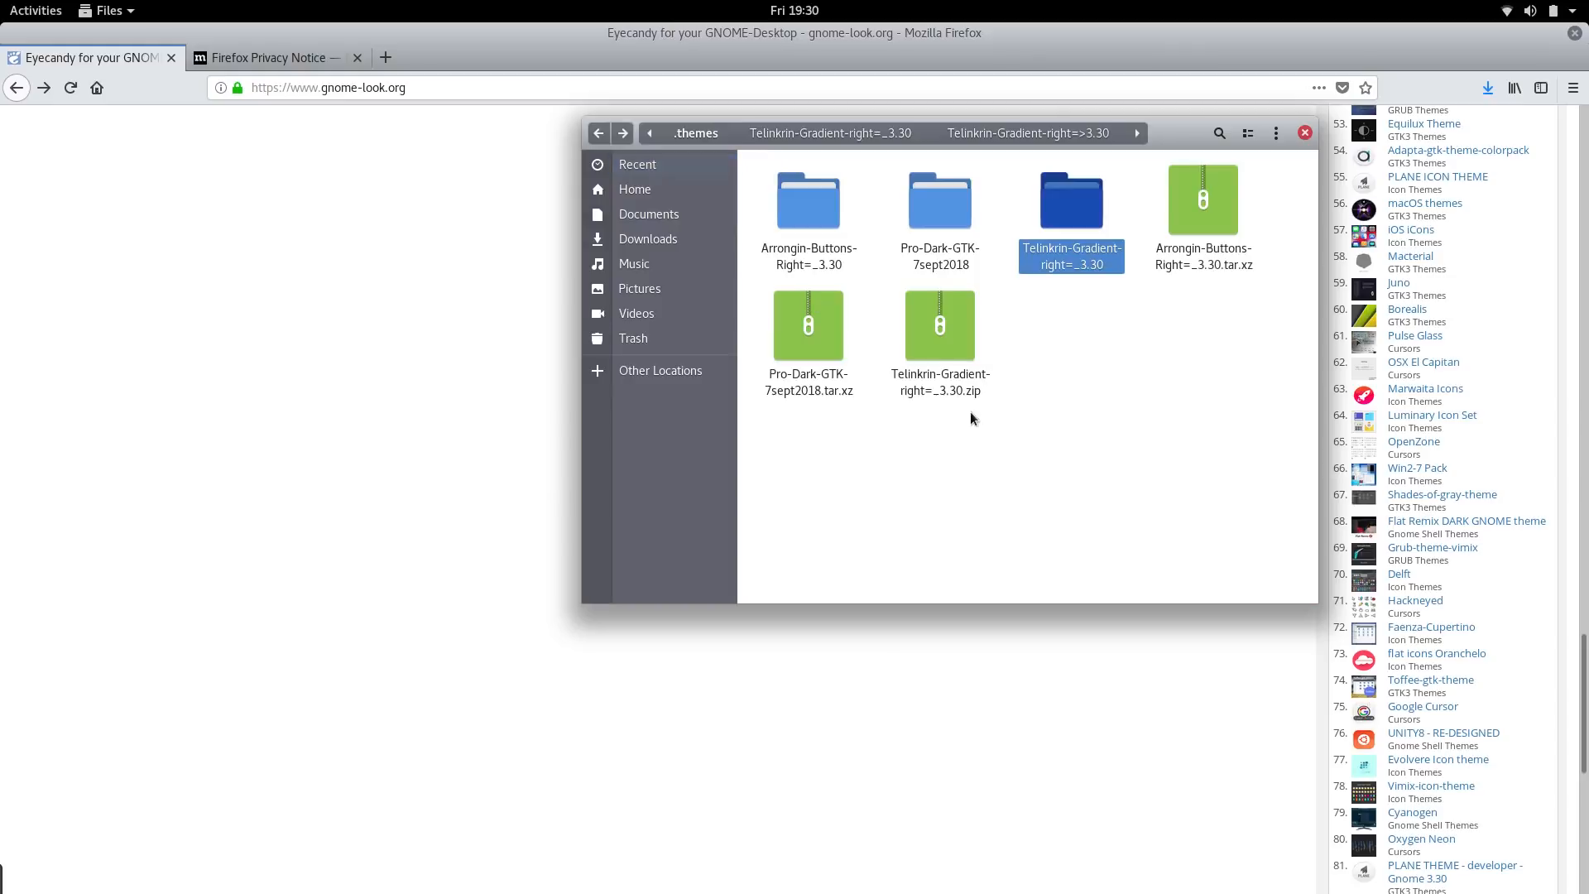
{"action": "right_click", "coordinate": [1091, 432]}
{"action": "left_click", "coordinate": [1127, 463]}
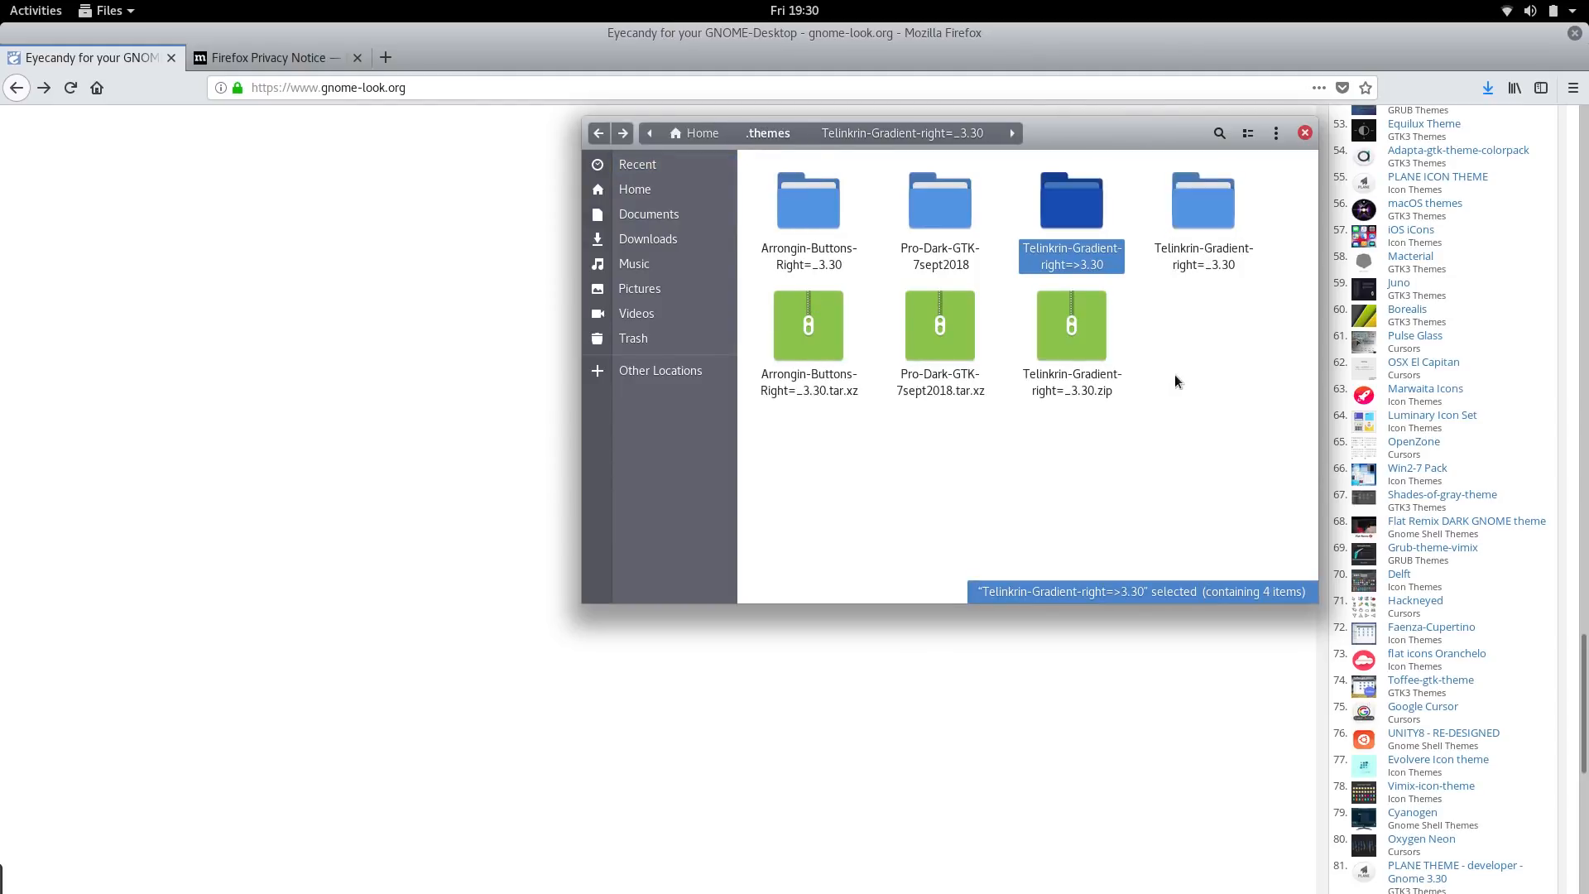
Move the inner Arrongin-Buttons-Right=>3.30 folder up into .themes, then close Files.
{"action": "double_click", "coordinate": [817, 210]}
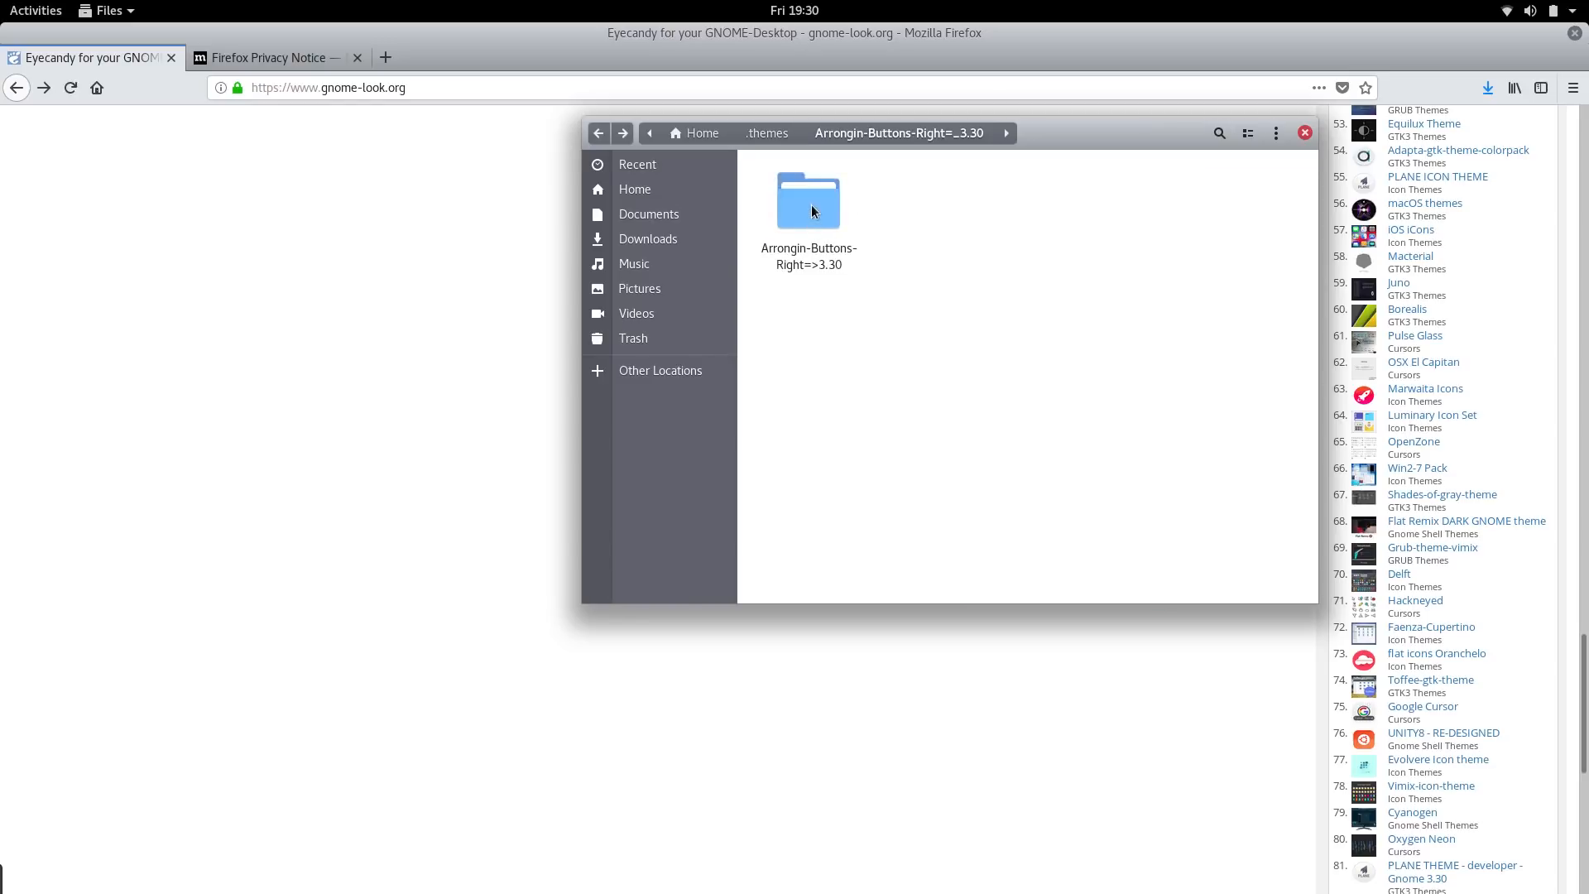
{"action": "double_click", "coordinate": [812, 210]}
{"action": "left_click", "coordinate": [599, 134]}
{"action": "right_click", "coordinate": [809, 205]}
{"action": "left_click", "coordinate": [900, 302]}
{"action": "left_click", "coordinate": [695, 134]}
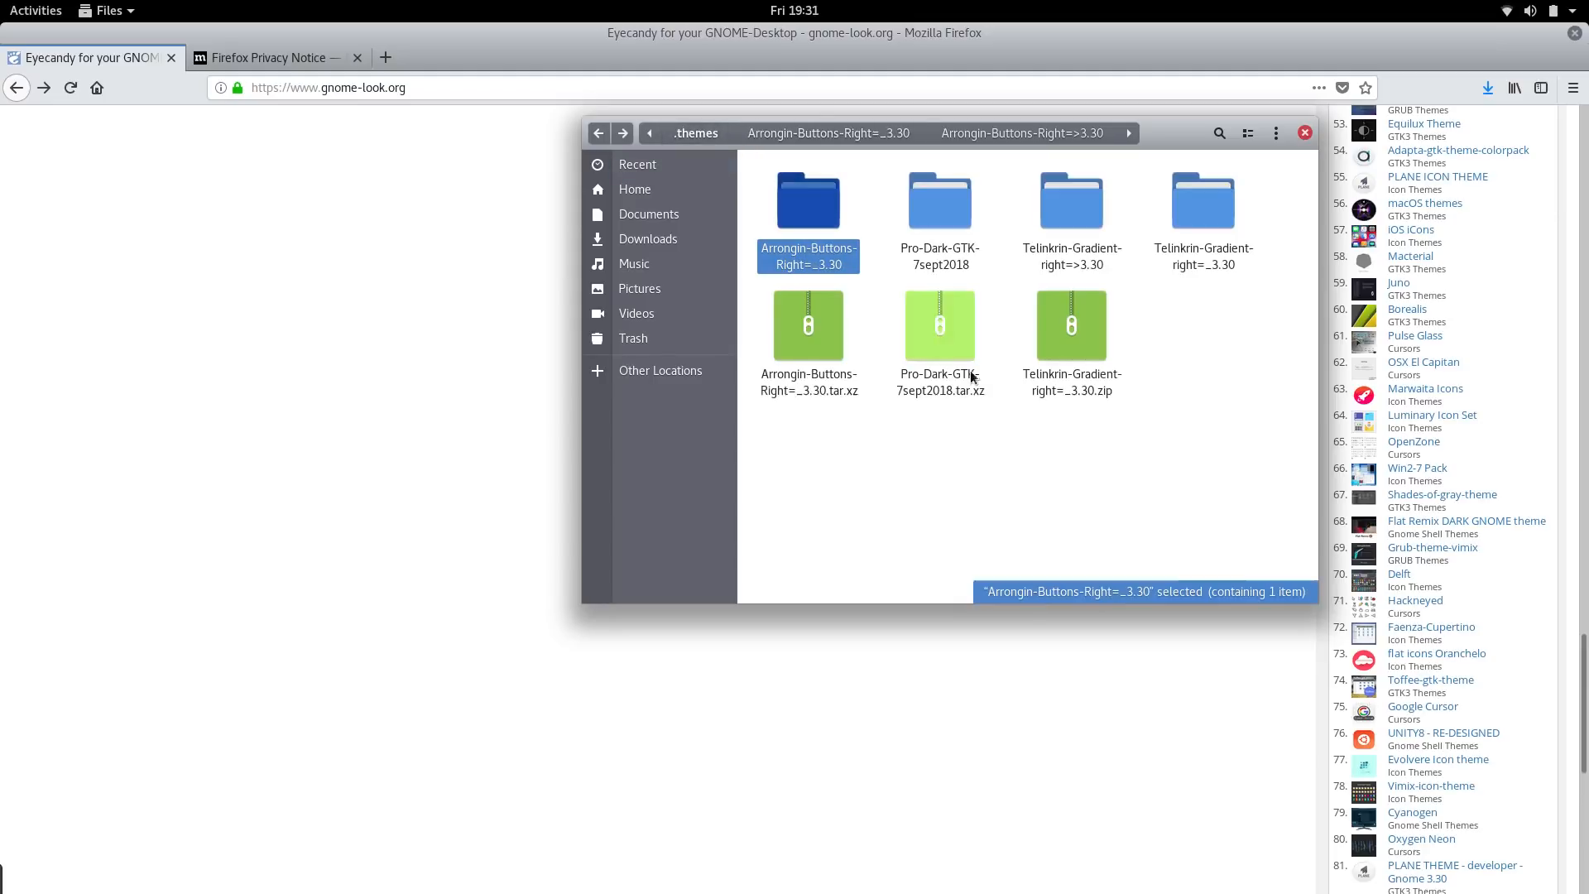
{"action": "right_click", "coordinate": [963, 450]}
{"action": "left_click", "coordinate": [1003, 484]}
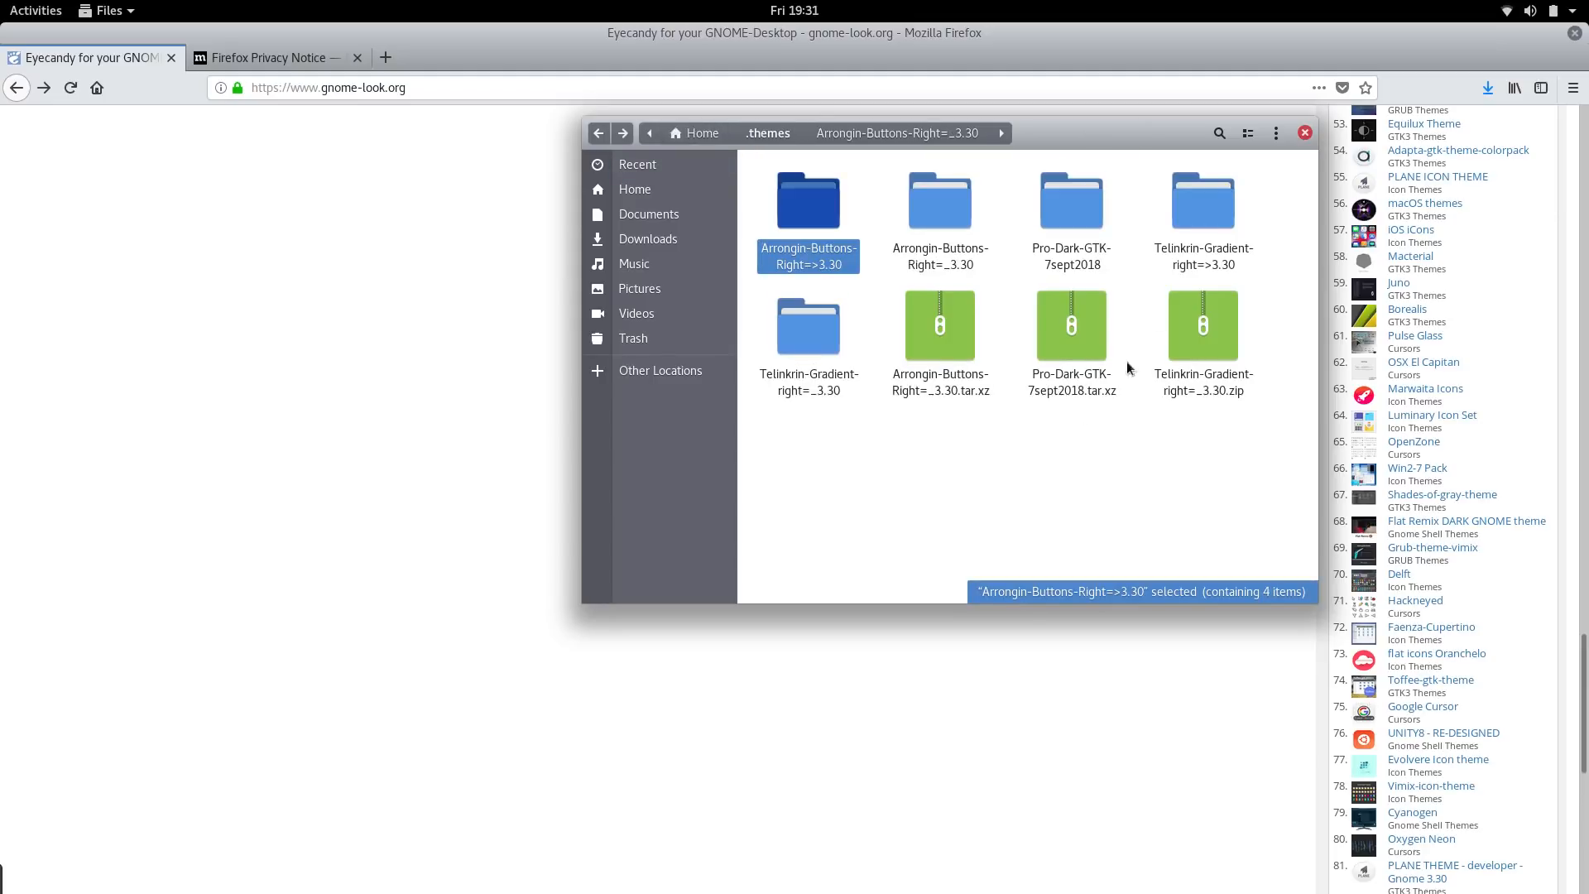
{"action": "left_click", "coordinate": [1304, 133]}
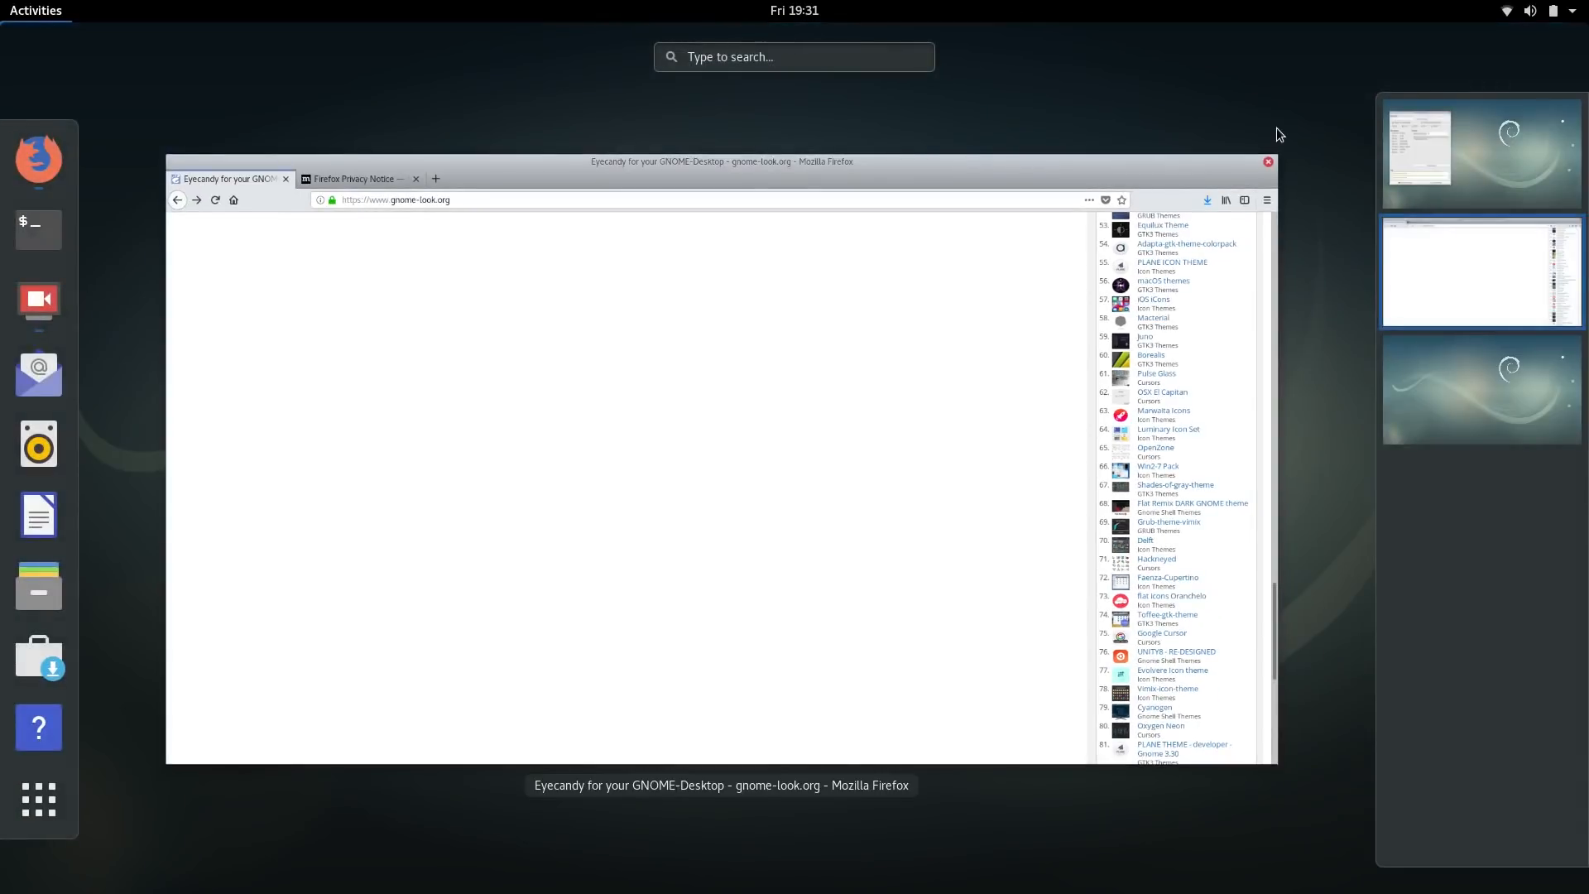
Launch Tweak Tool, apply the Telinkrin-Gradient-right=>3.30 GTK+ theme and preview it in Files.
{"action": "type", "text": "twe"}
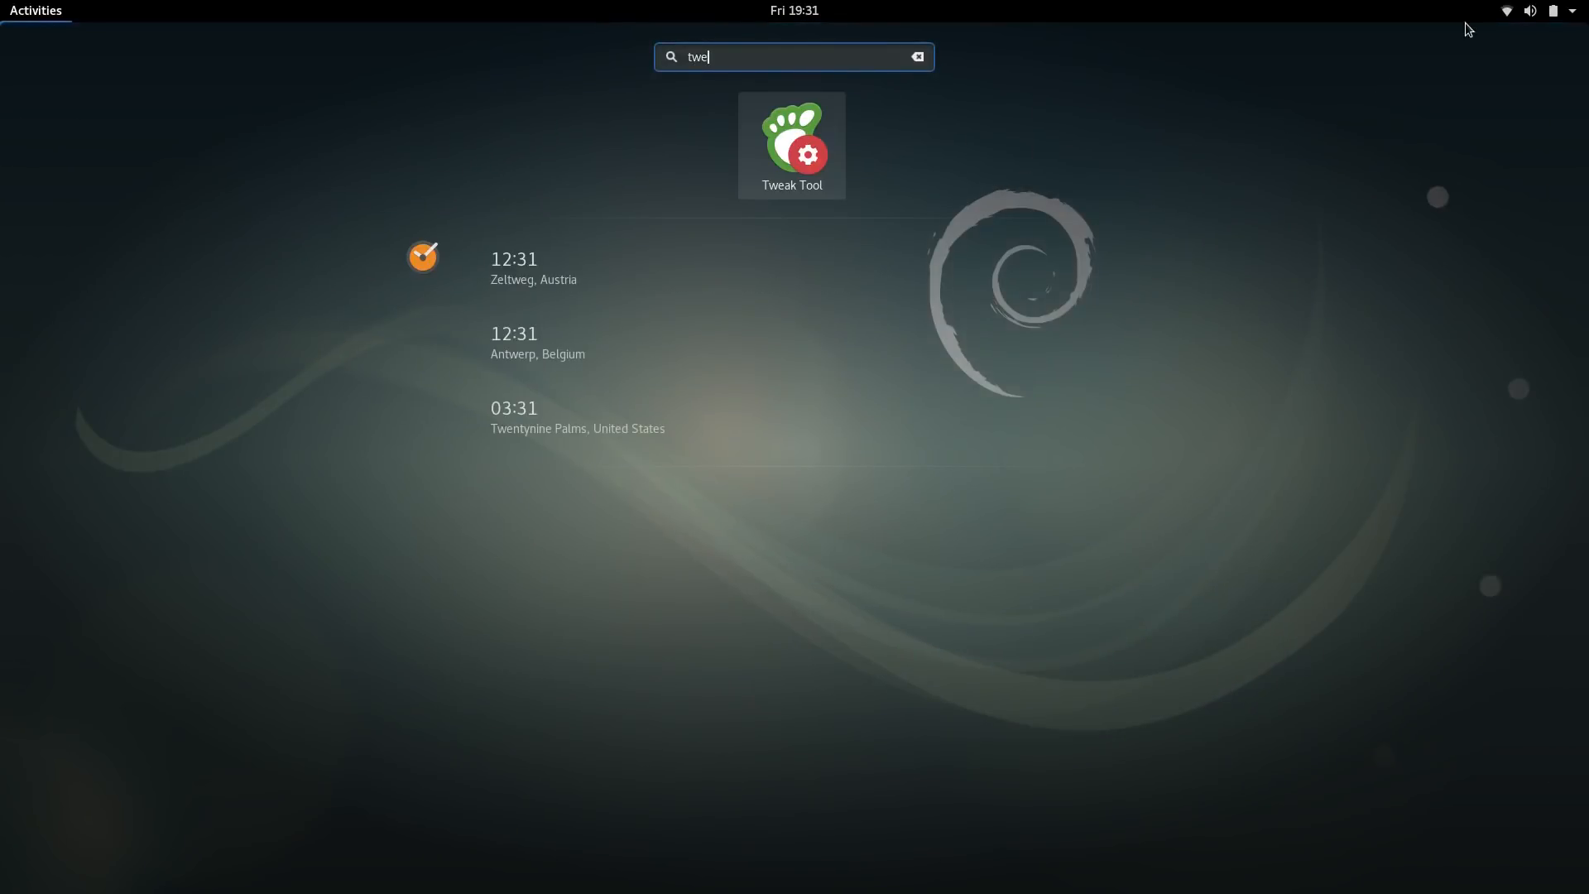
{"action": "left_click", "coordinate": [816, 134]}
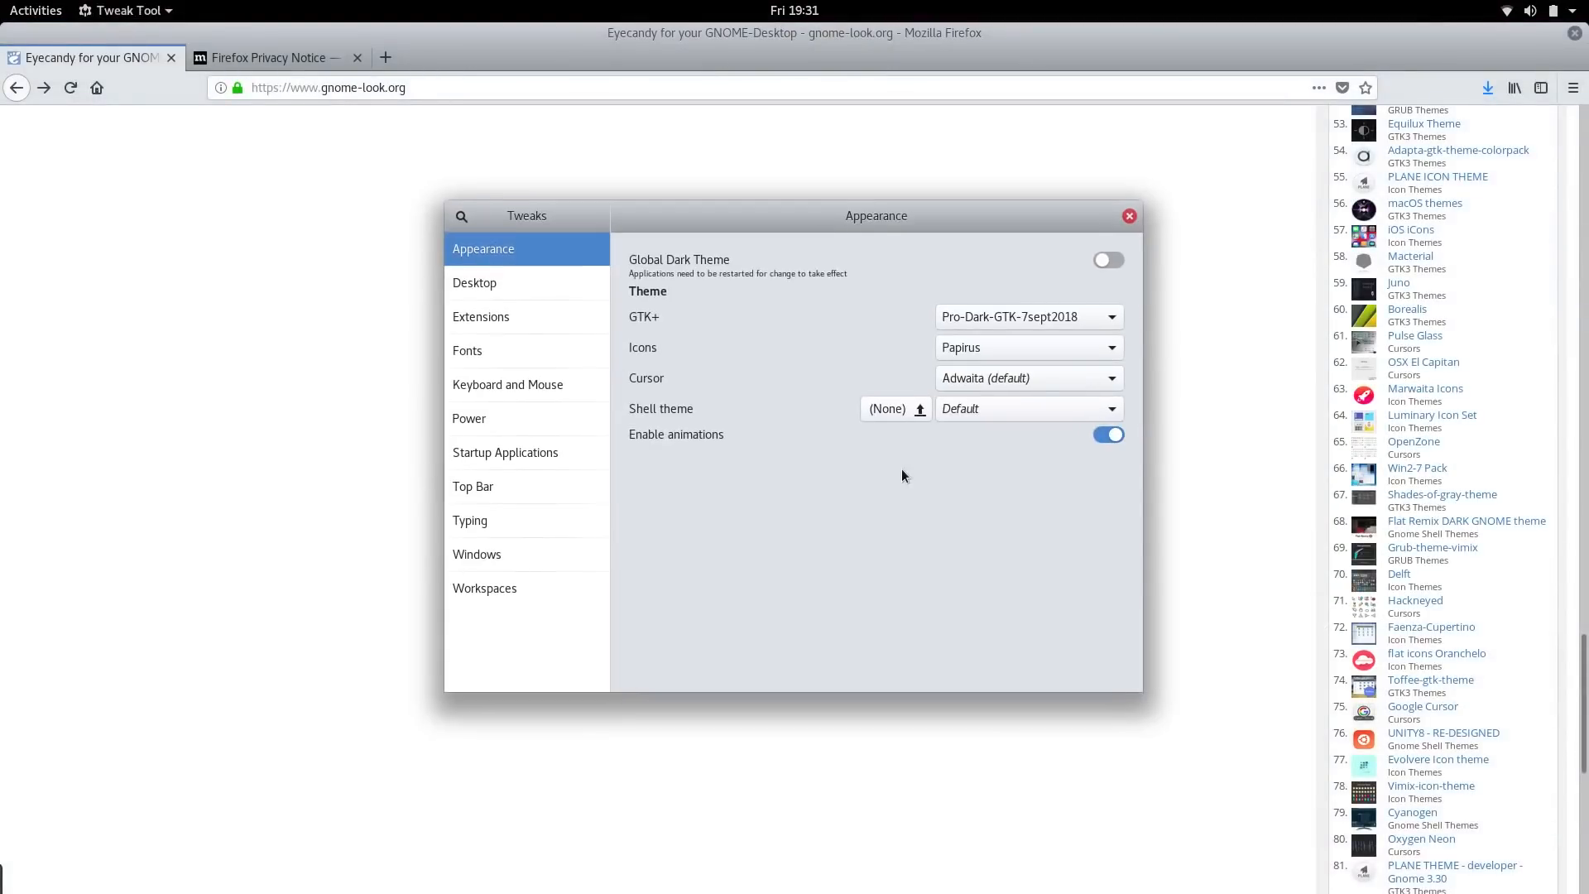
{"action": "left_click", "coordinate": [981, 316]}
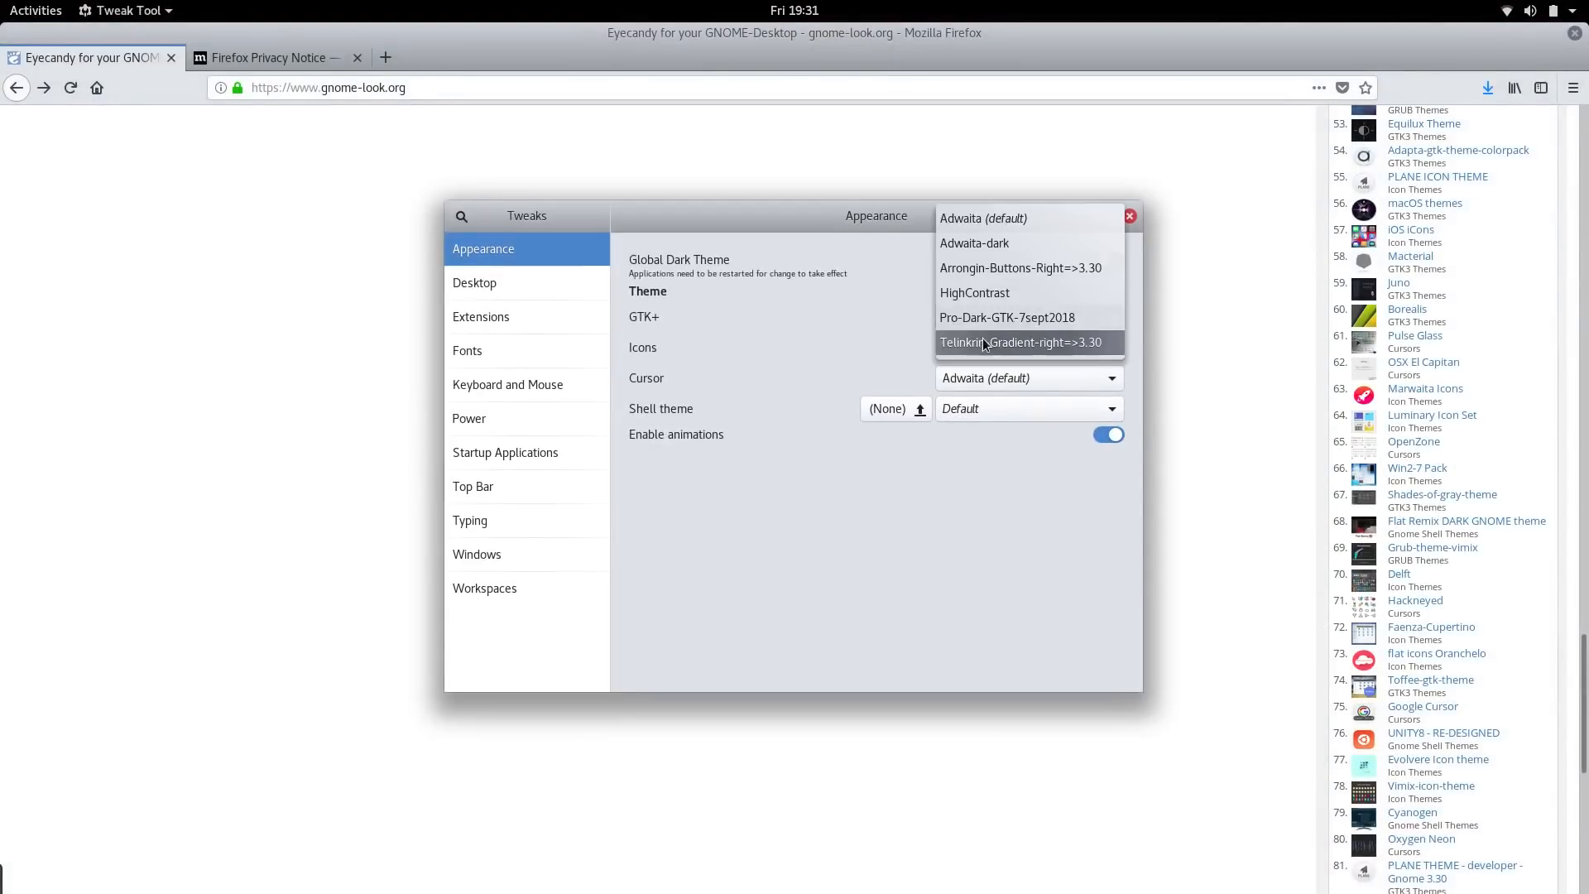
{"action": "left_click", "coordinate": [981, 340]}
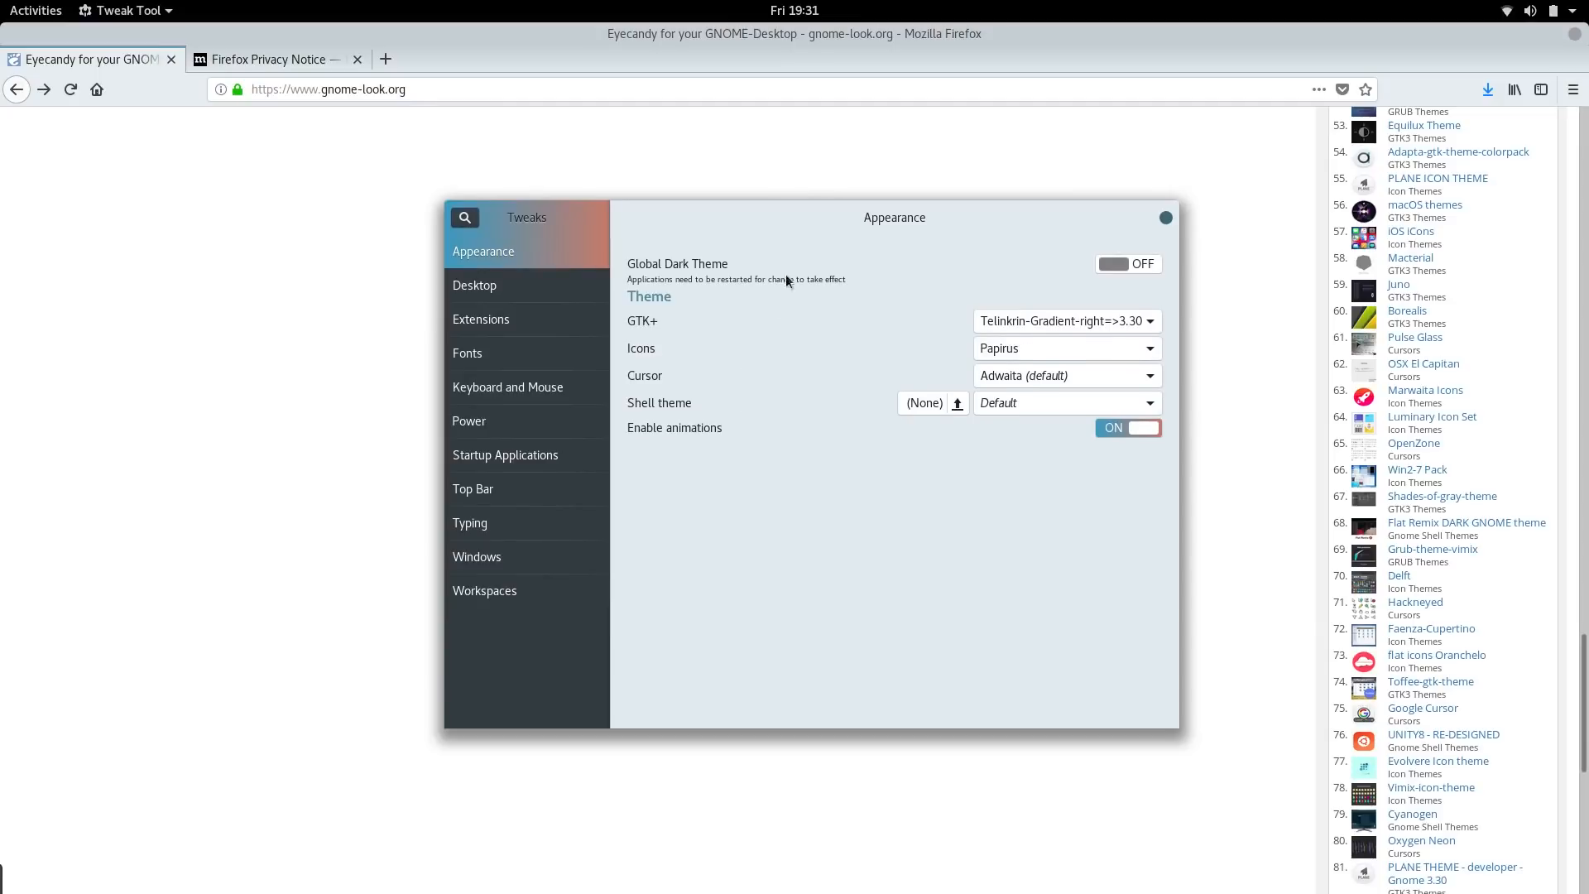
{"action": "left_click_drag", "start_coordinate": [781, 211], "coordinate": [639, 197]}
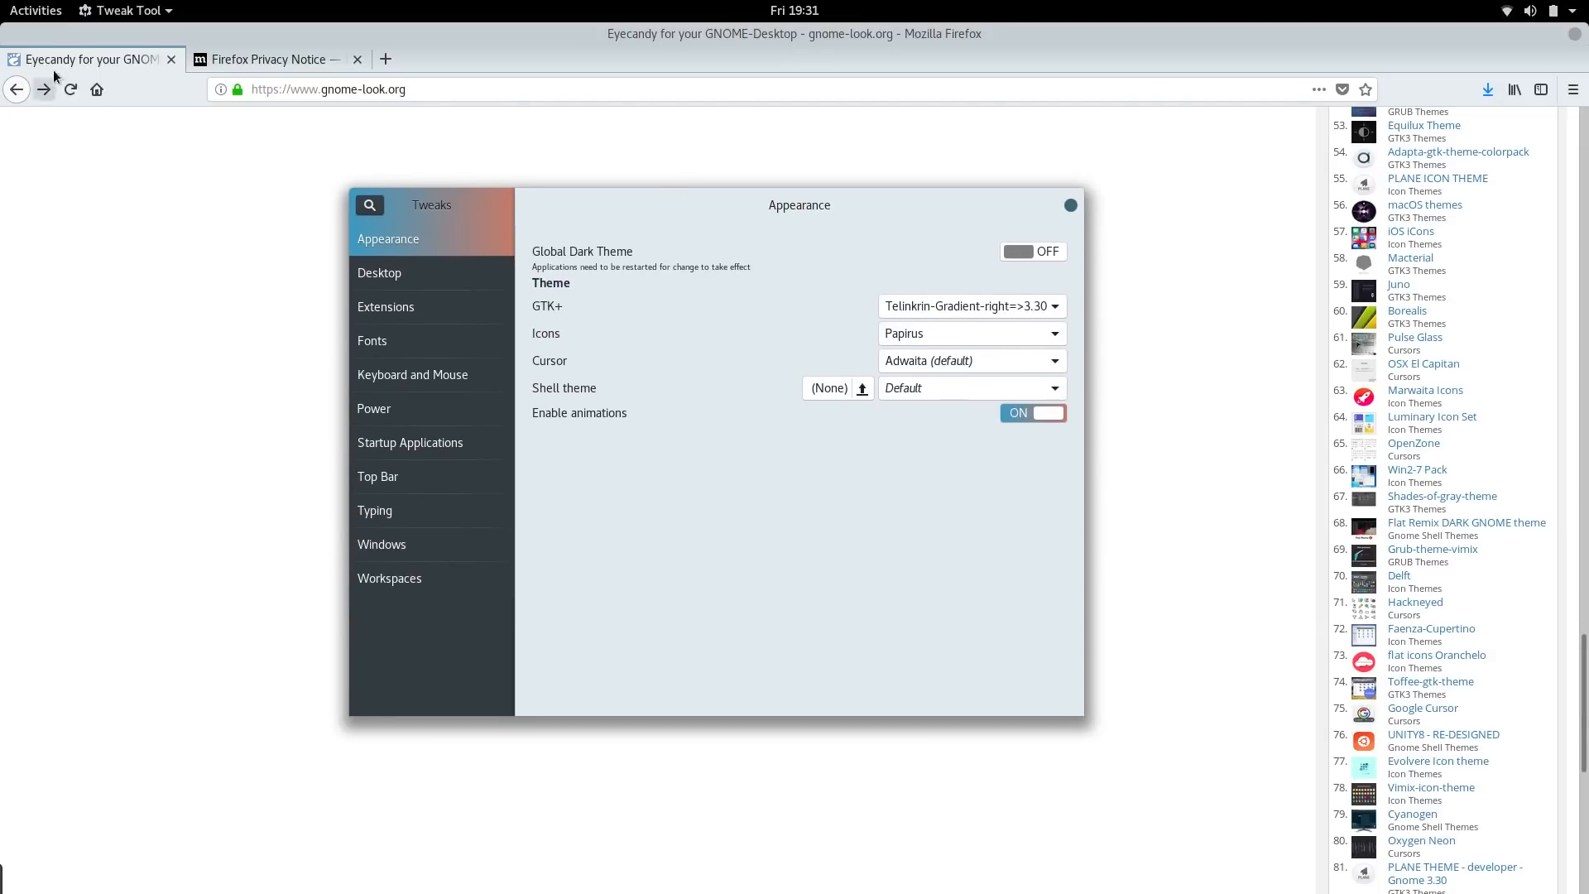
{"action": "left_click", "coordinate": [44, 11]}
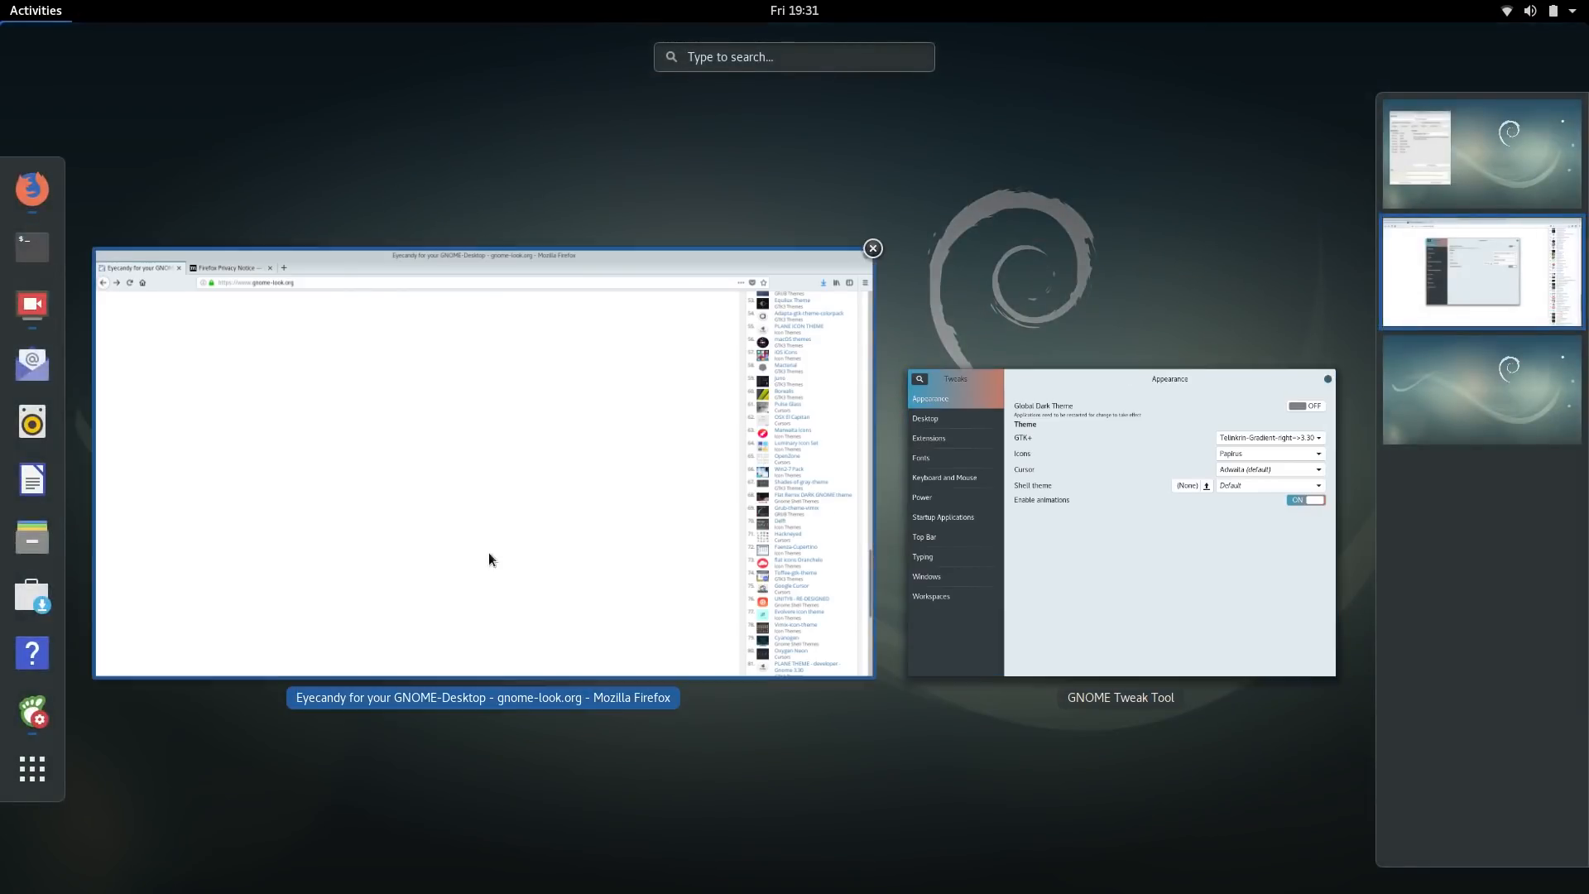
{"action": "left_click", "coordinate": [31, 533]}
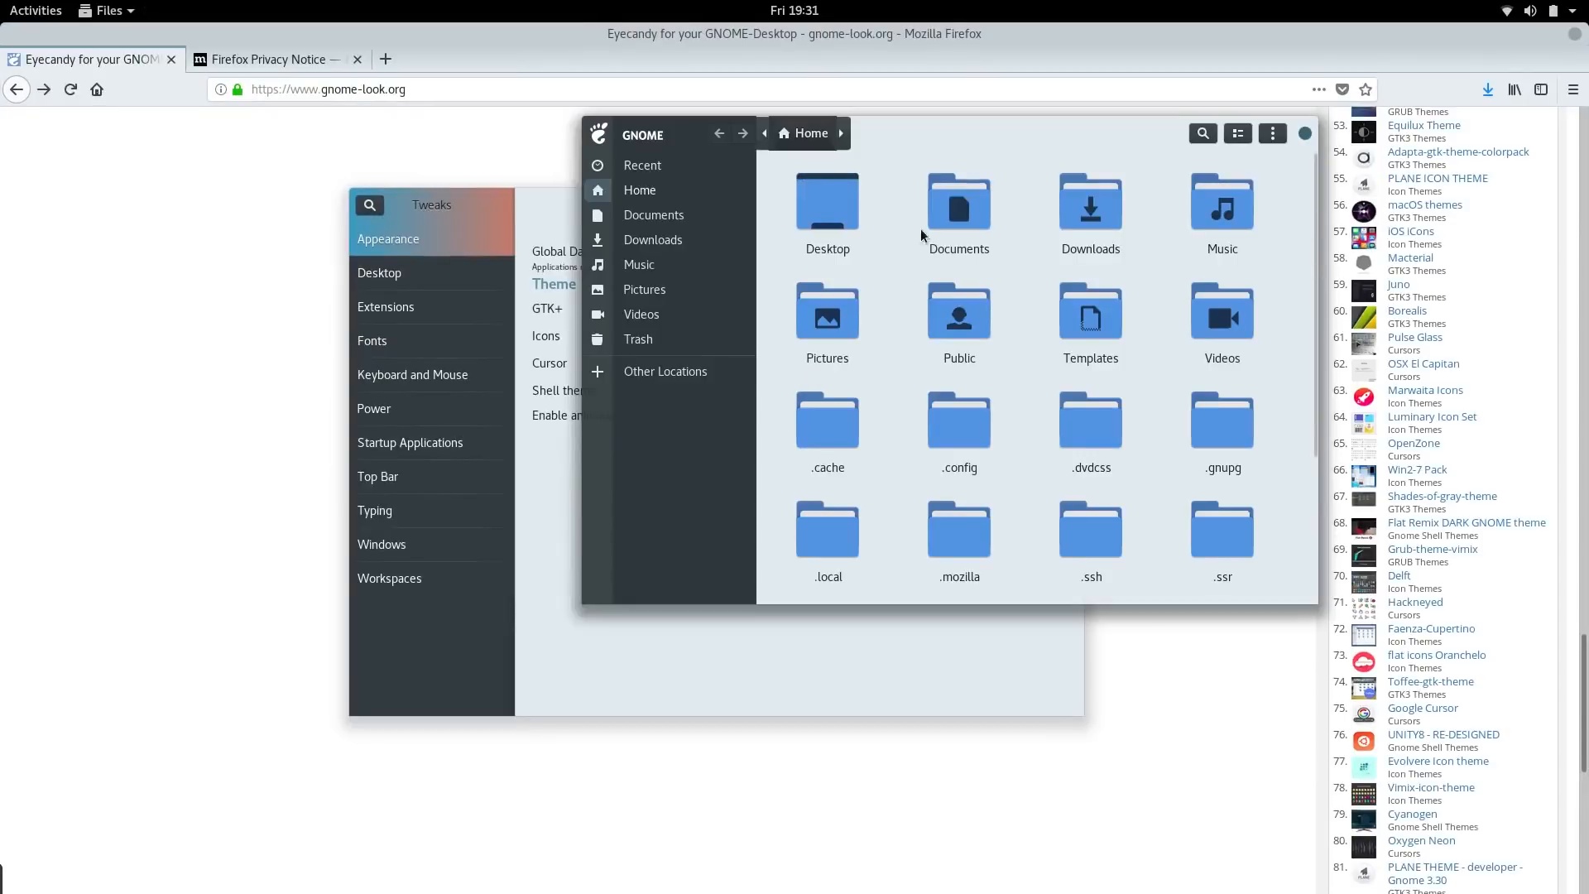
{"action": "left_click_drag", "start_coordinate": [951, 130], "coordinate": [435, 191]}
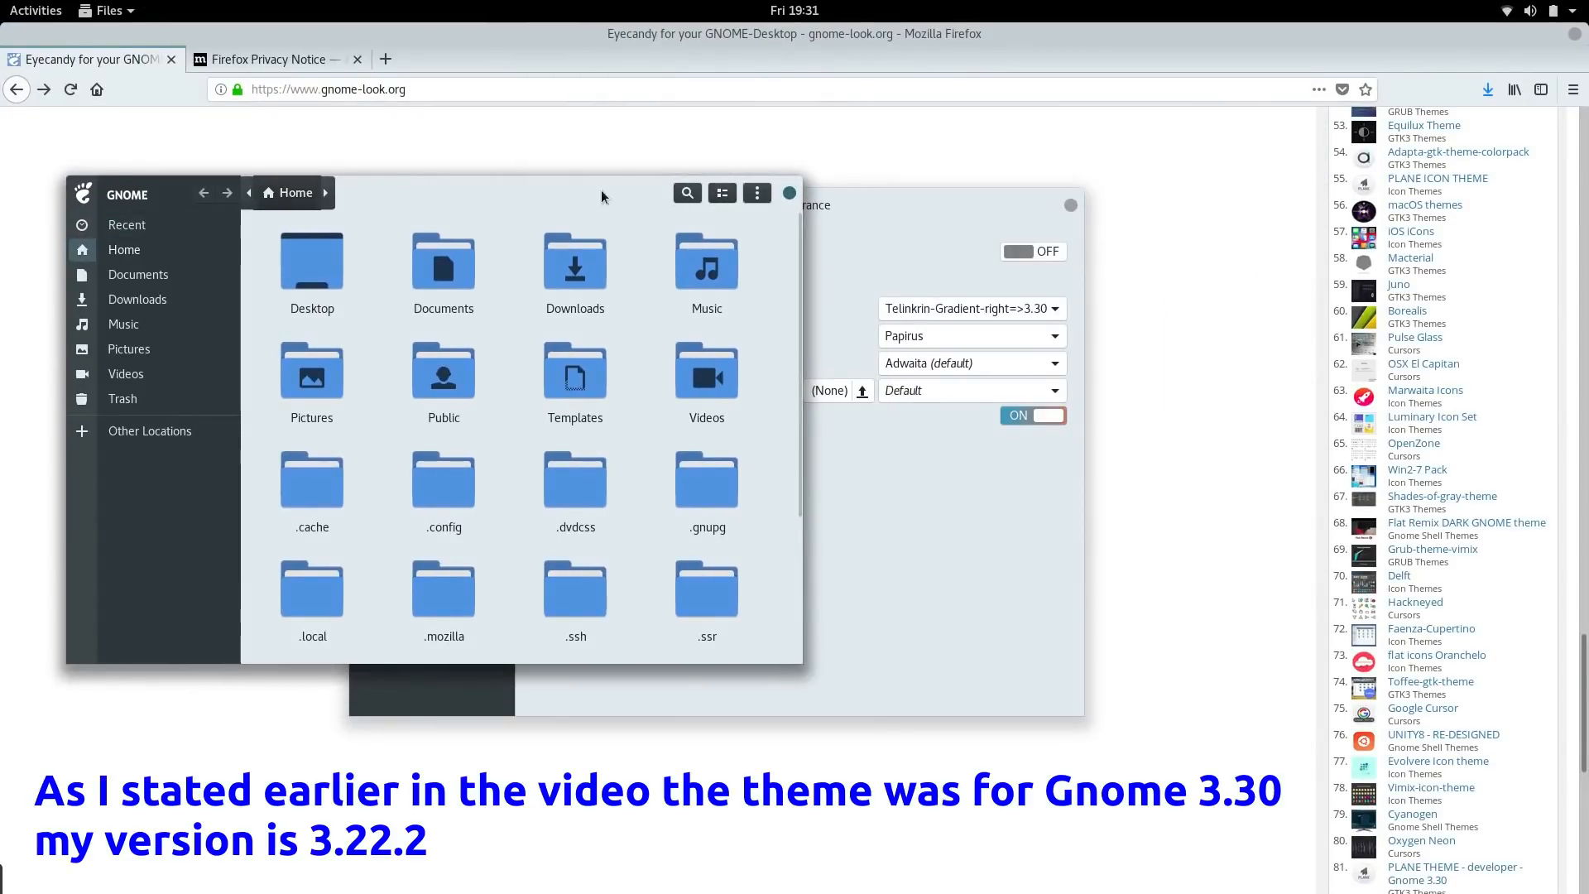
{"action": "left_click", "coordinate": [790, 192]}
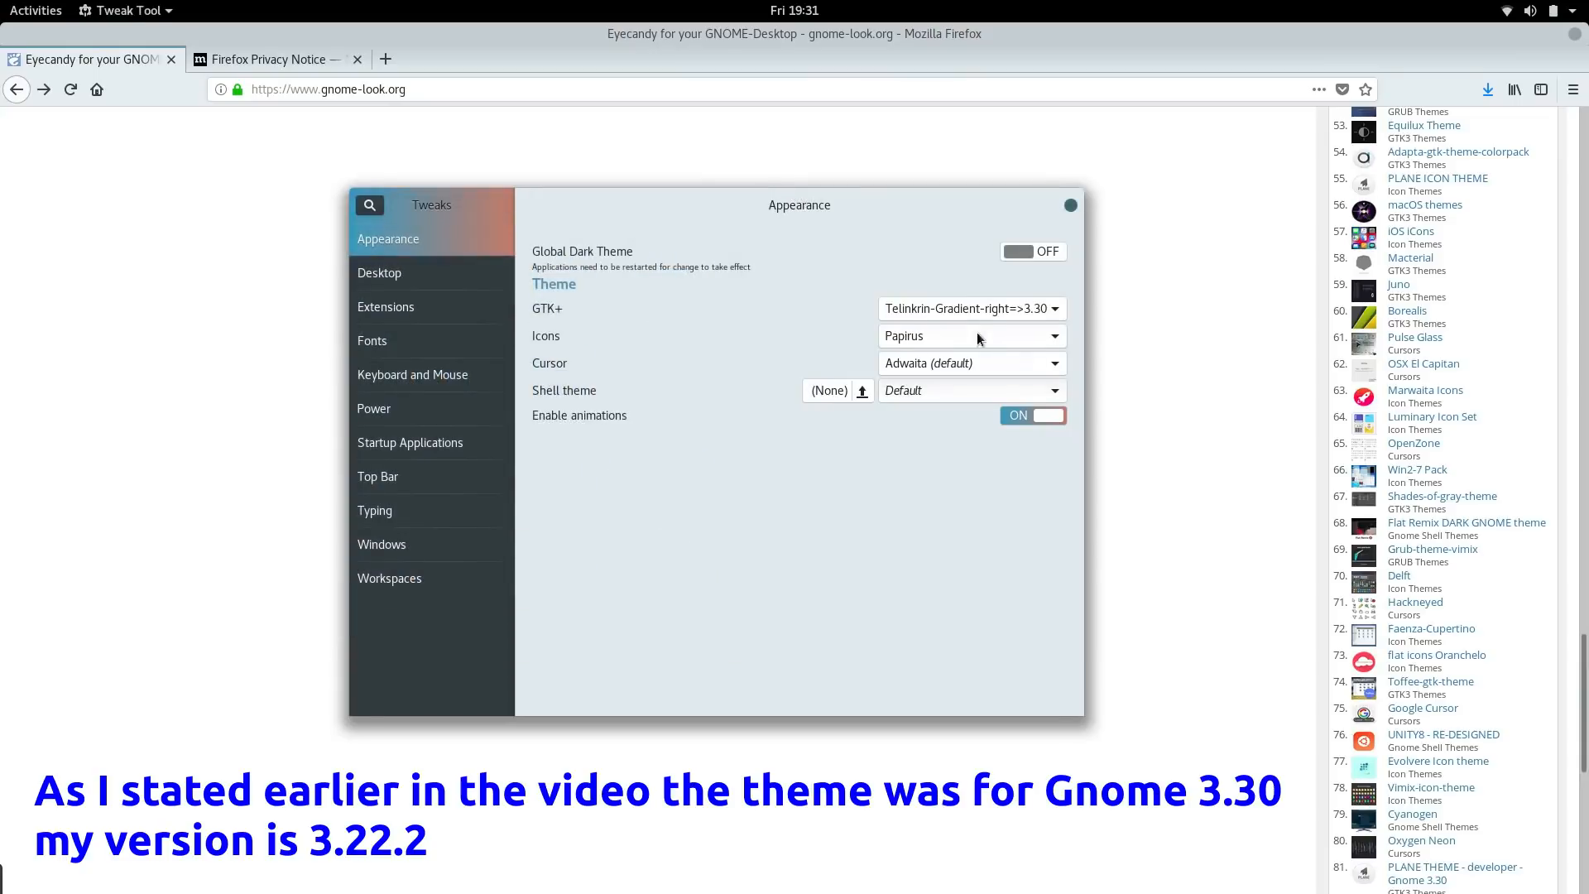
Preview the Arrongin-Buttons-Right=>3.30 GTK+ theme in Files, then revert to Pro-Dark-GTK-7sept2018.
{"action": "left_click", "coordinate": [951, 309]}
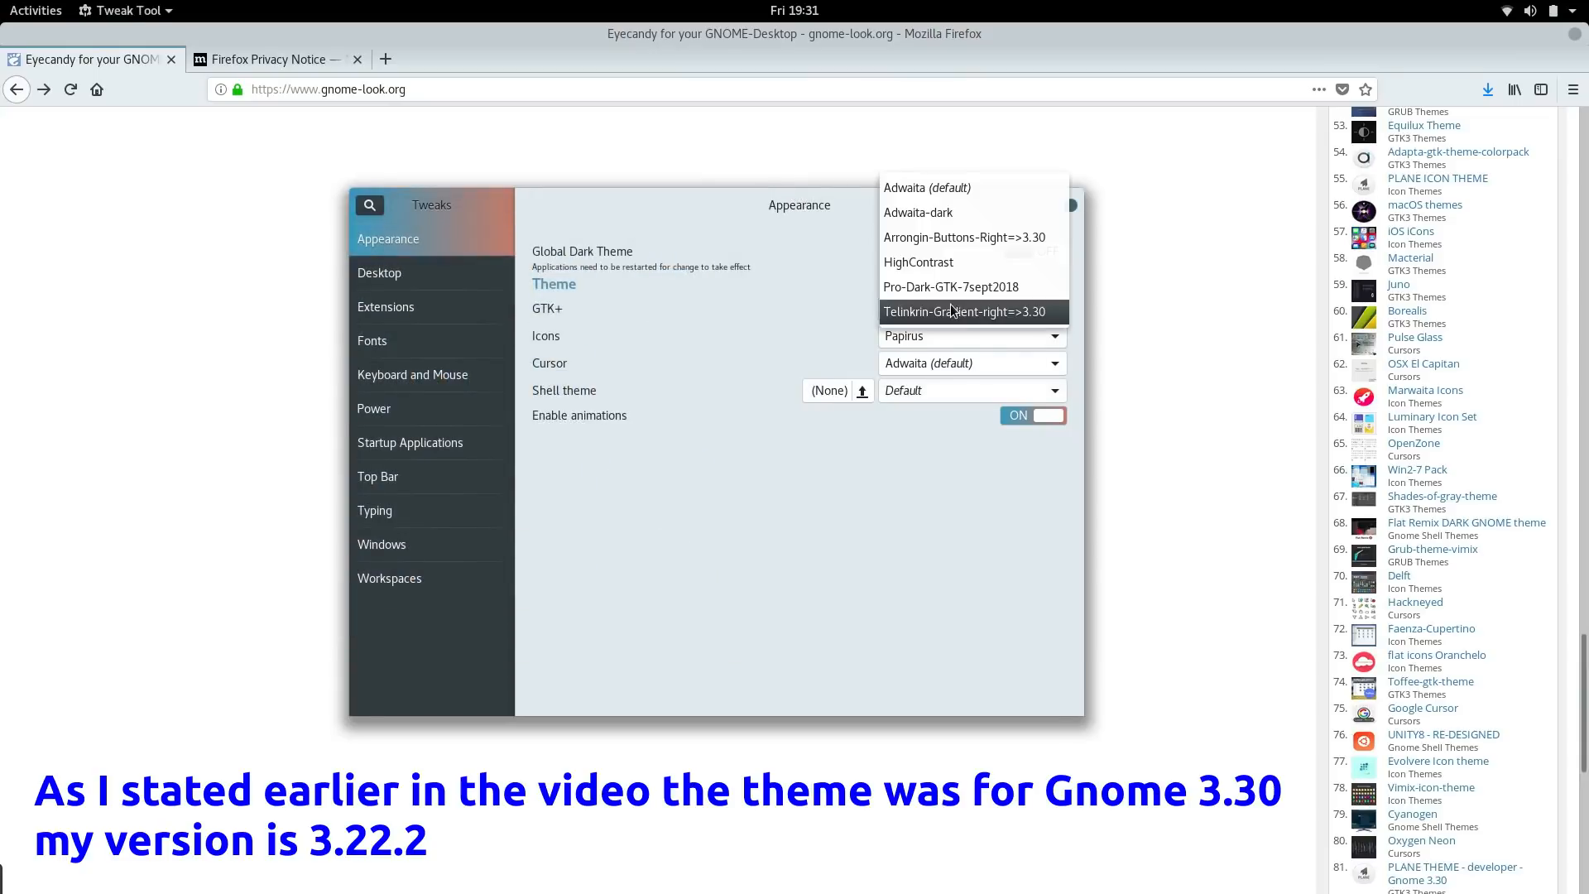
{"action": "left_click", "coordinate": [933, 240]}
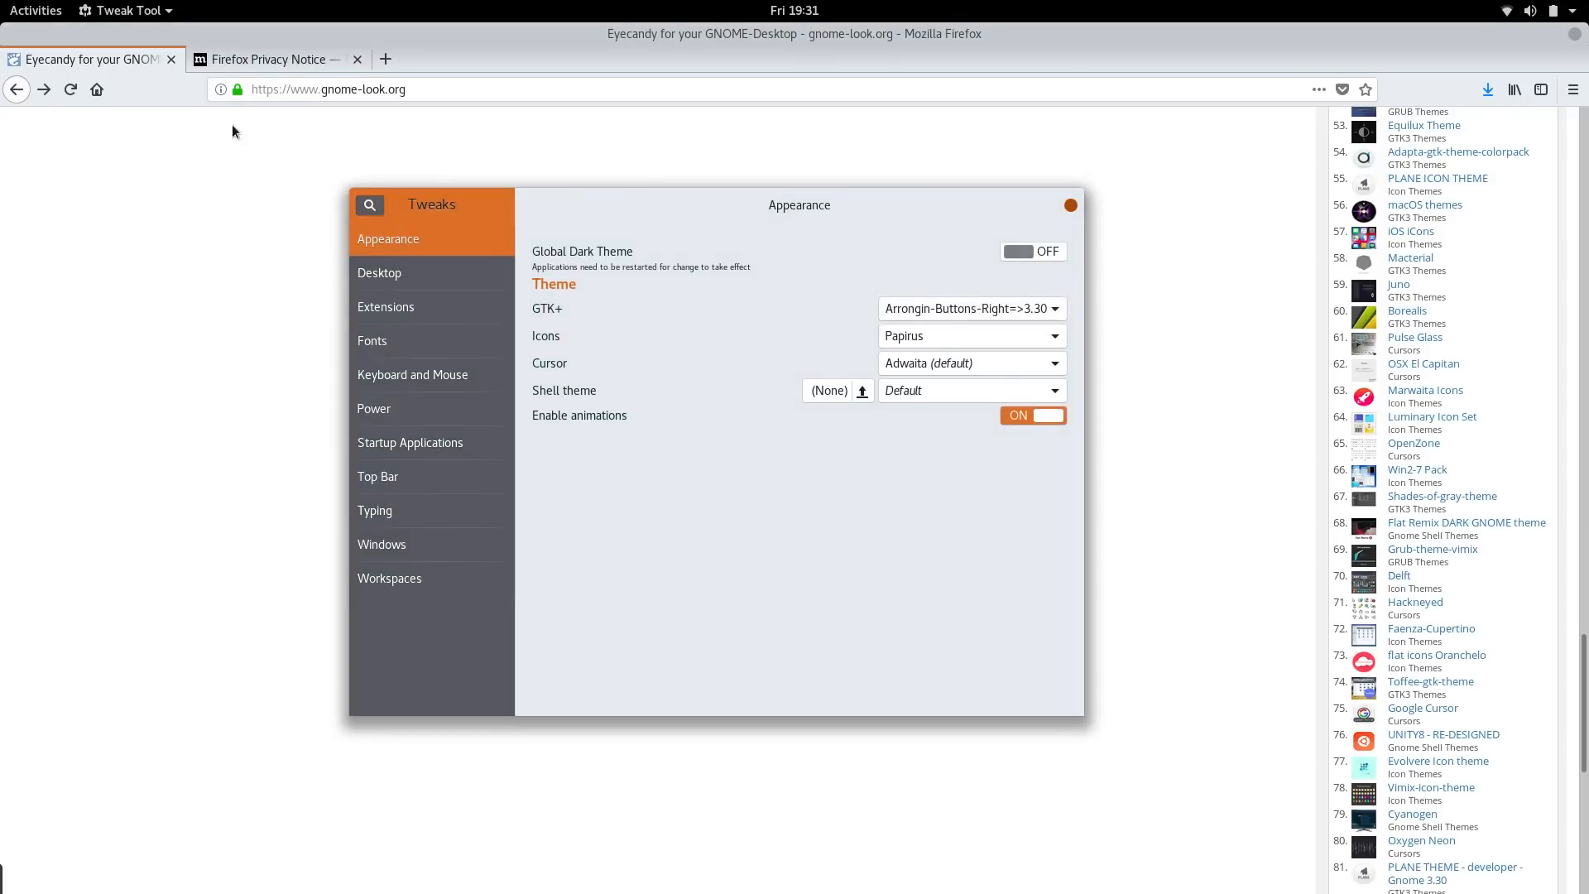
{"action": "left_click", "coordinate": [27, 18]}
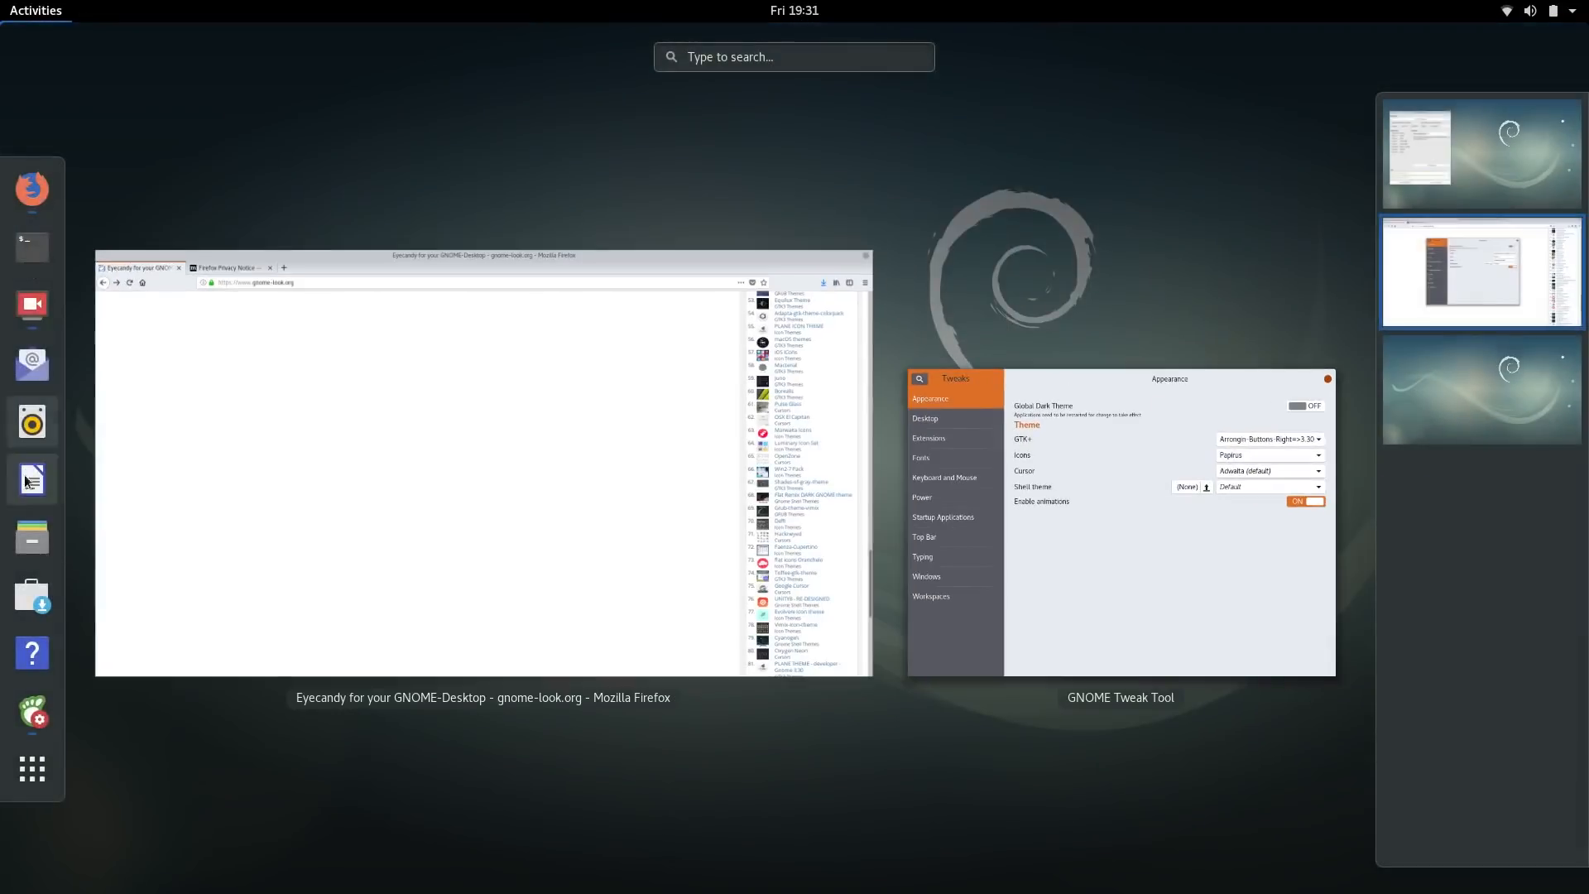
{"action": "left_click", "coordinate": [29, 534]}
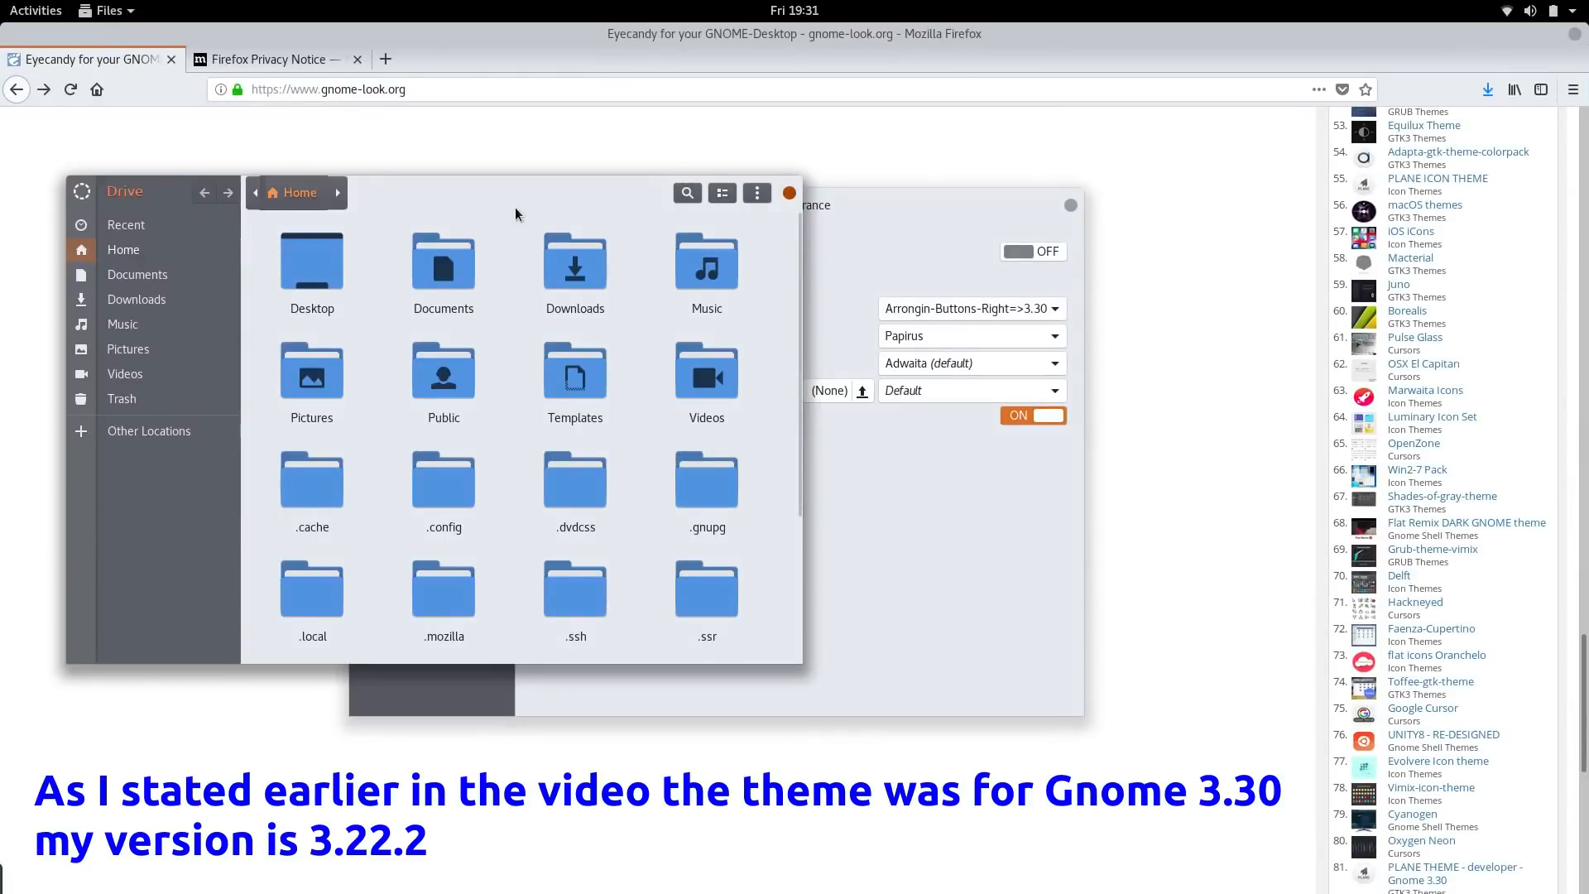
{"action": "left_click_drag", "start_coordinate": [465, 185], "coordinate": [648, 185]}
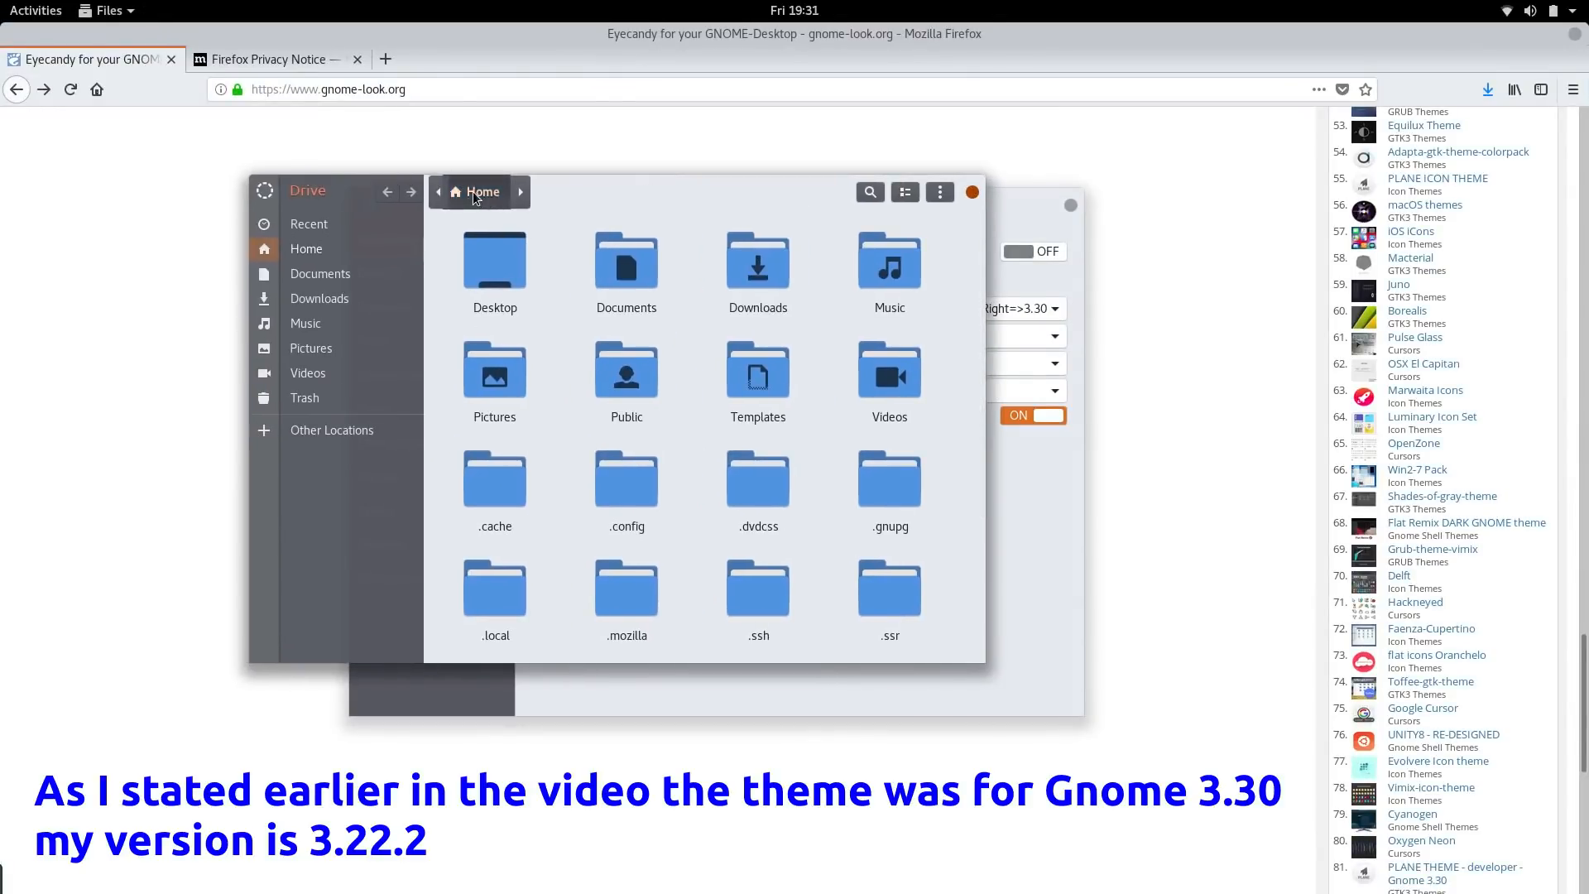
{"action": "left_click", "coordinate": [972, 192]}
{"action": "left_click", "coordinate": [1004, 307]}
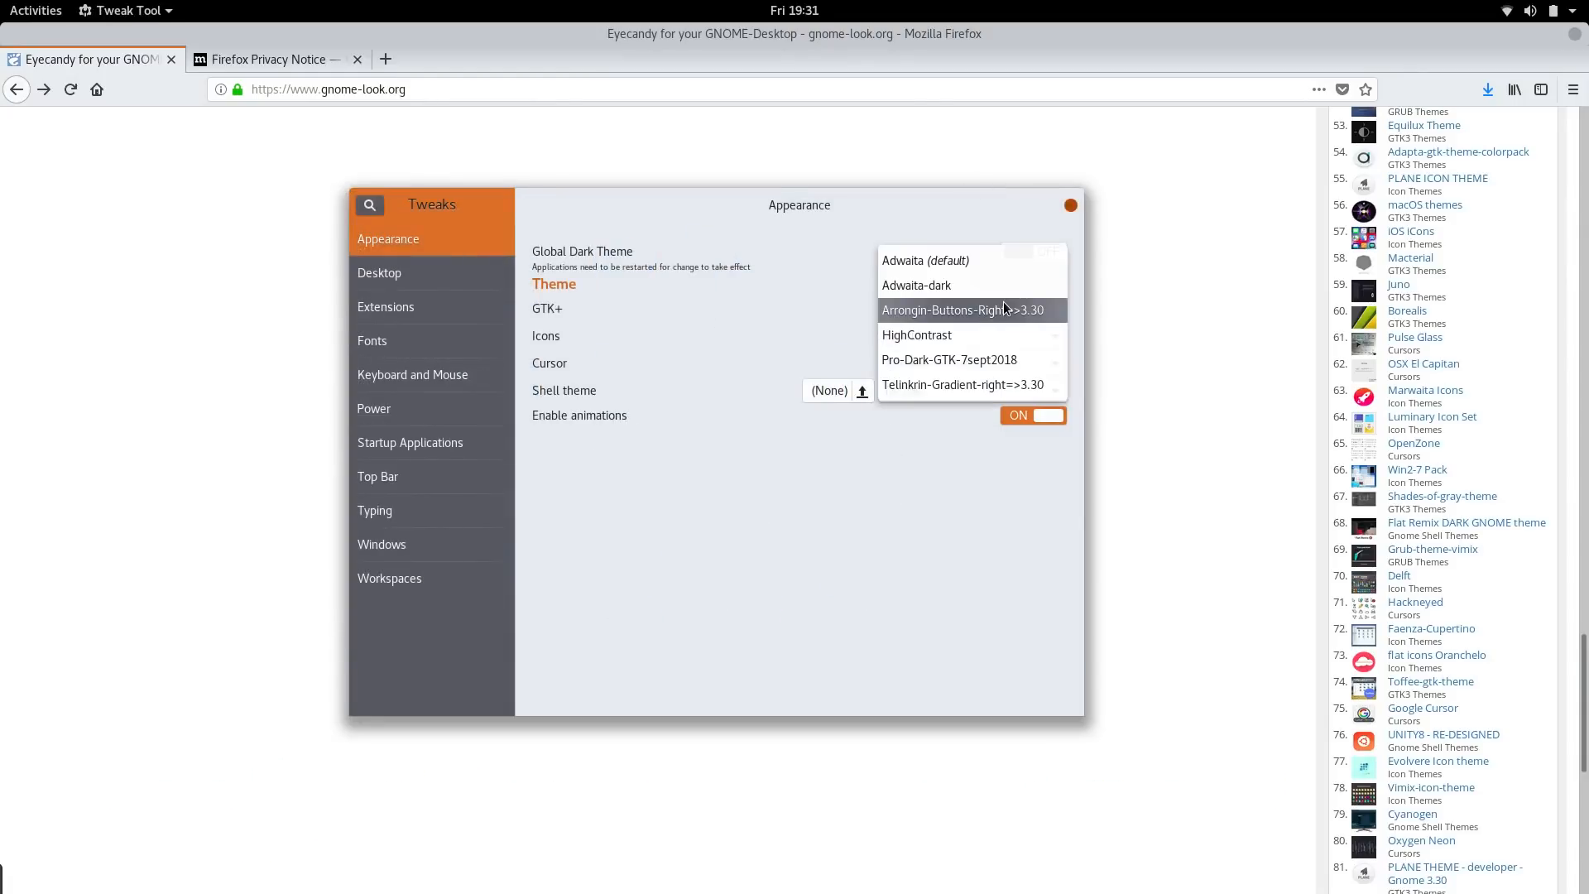
{"action": "left_click", "coordinate": [949, 361]}
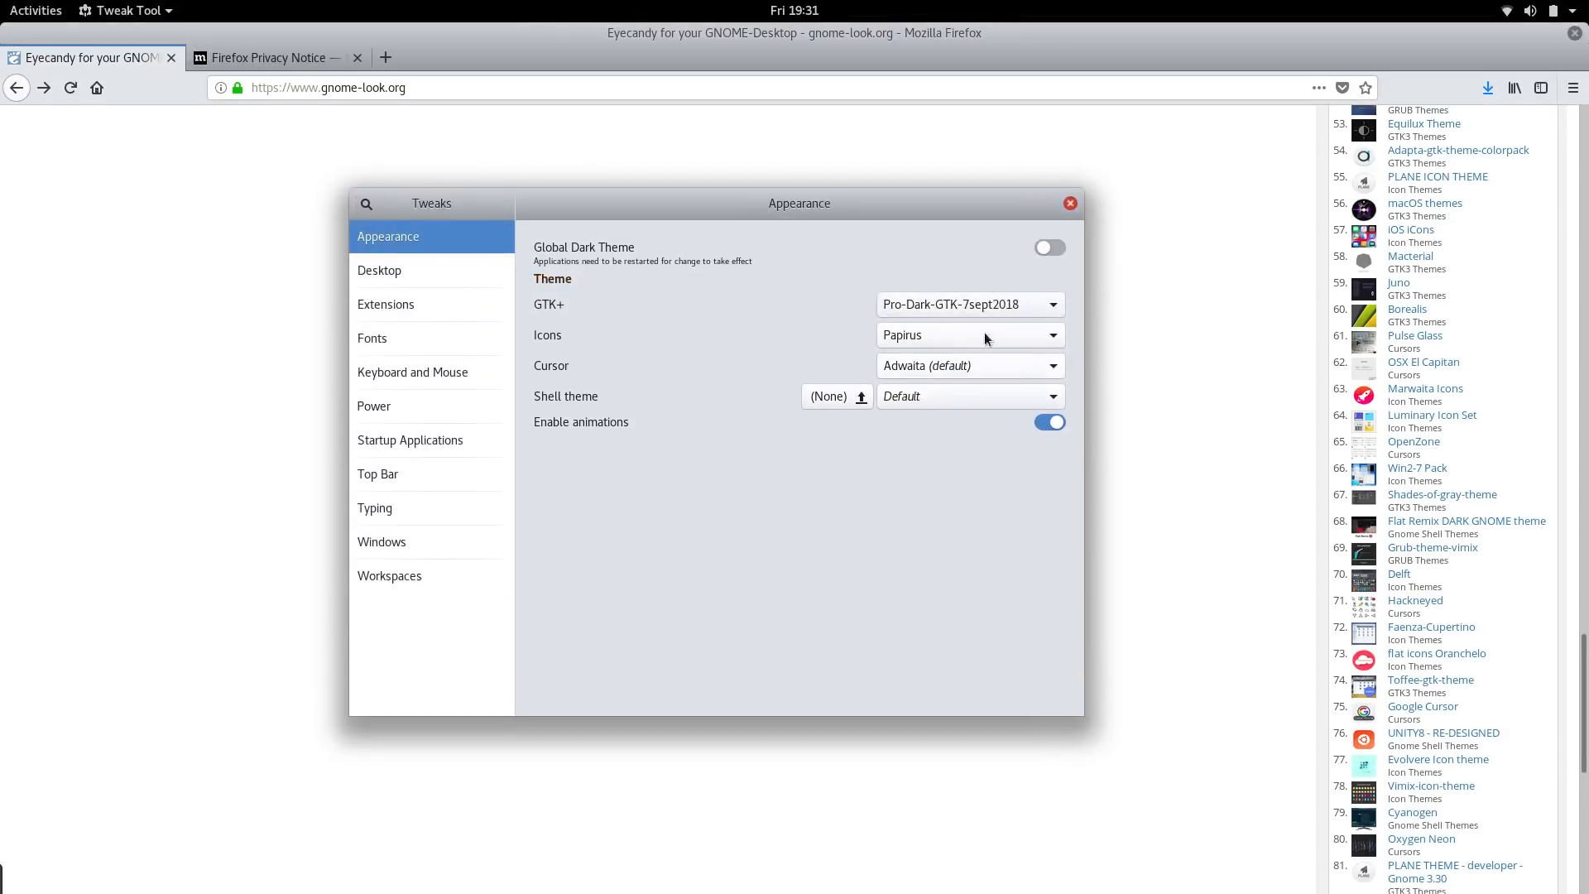
Turn off Show Hidden Files in the file manager's view options.
{"action": "left_click", "coordinate": [34, 11]}
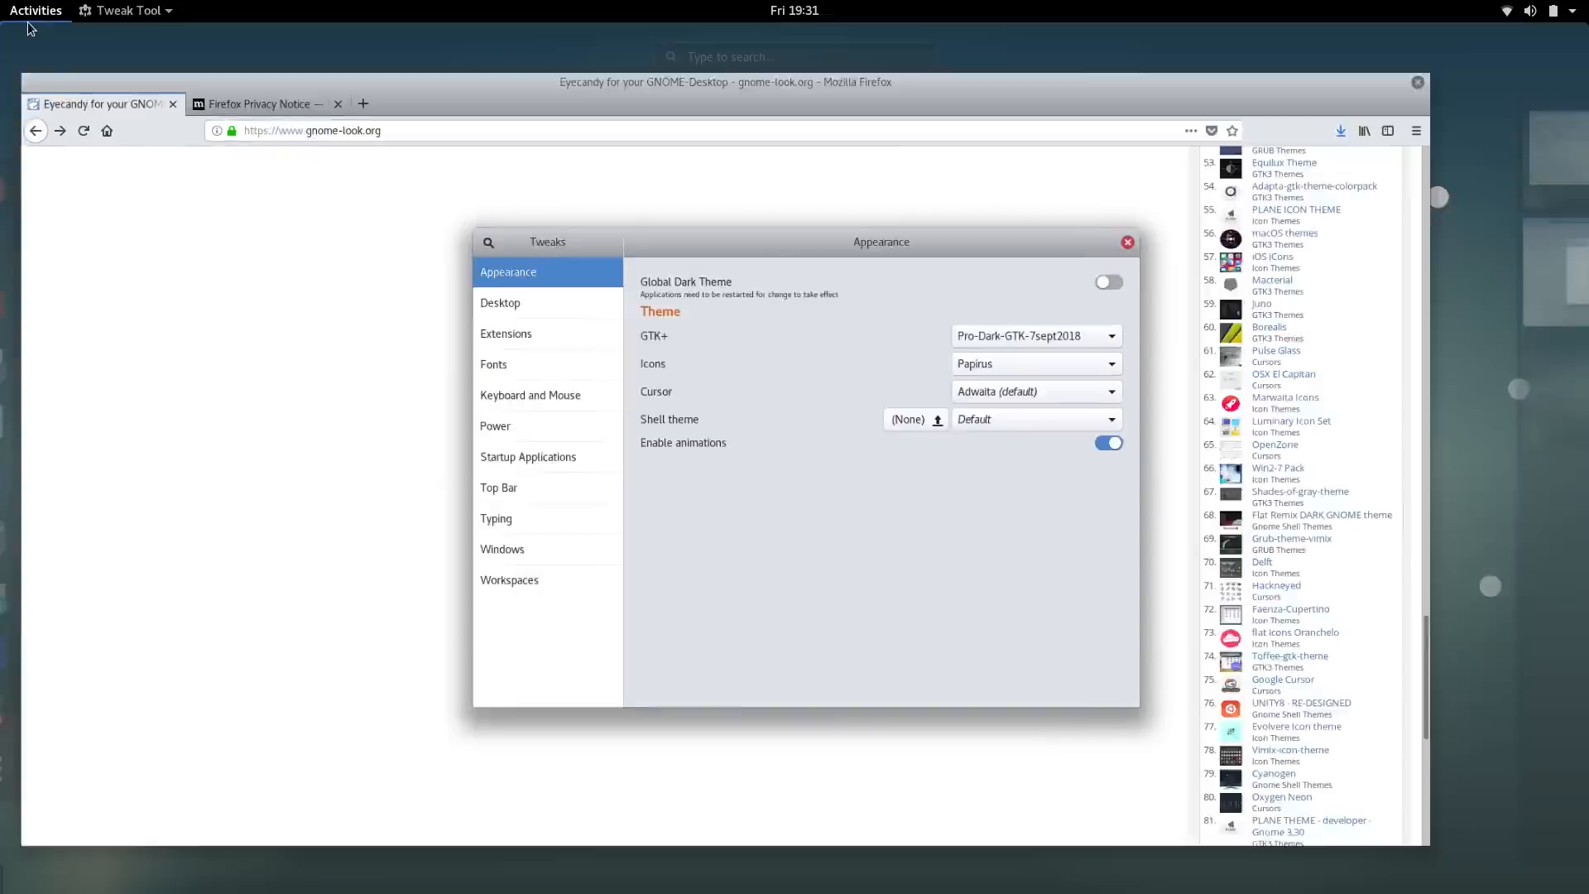
{"action": "left_click", "coordinate": [20, 541]}
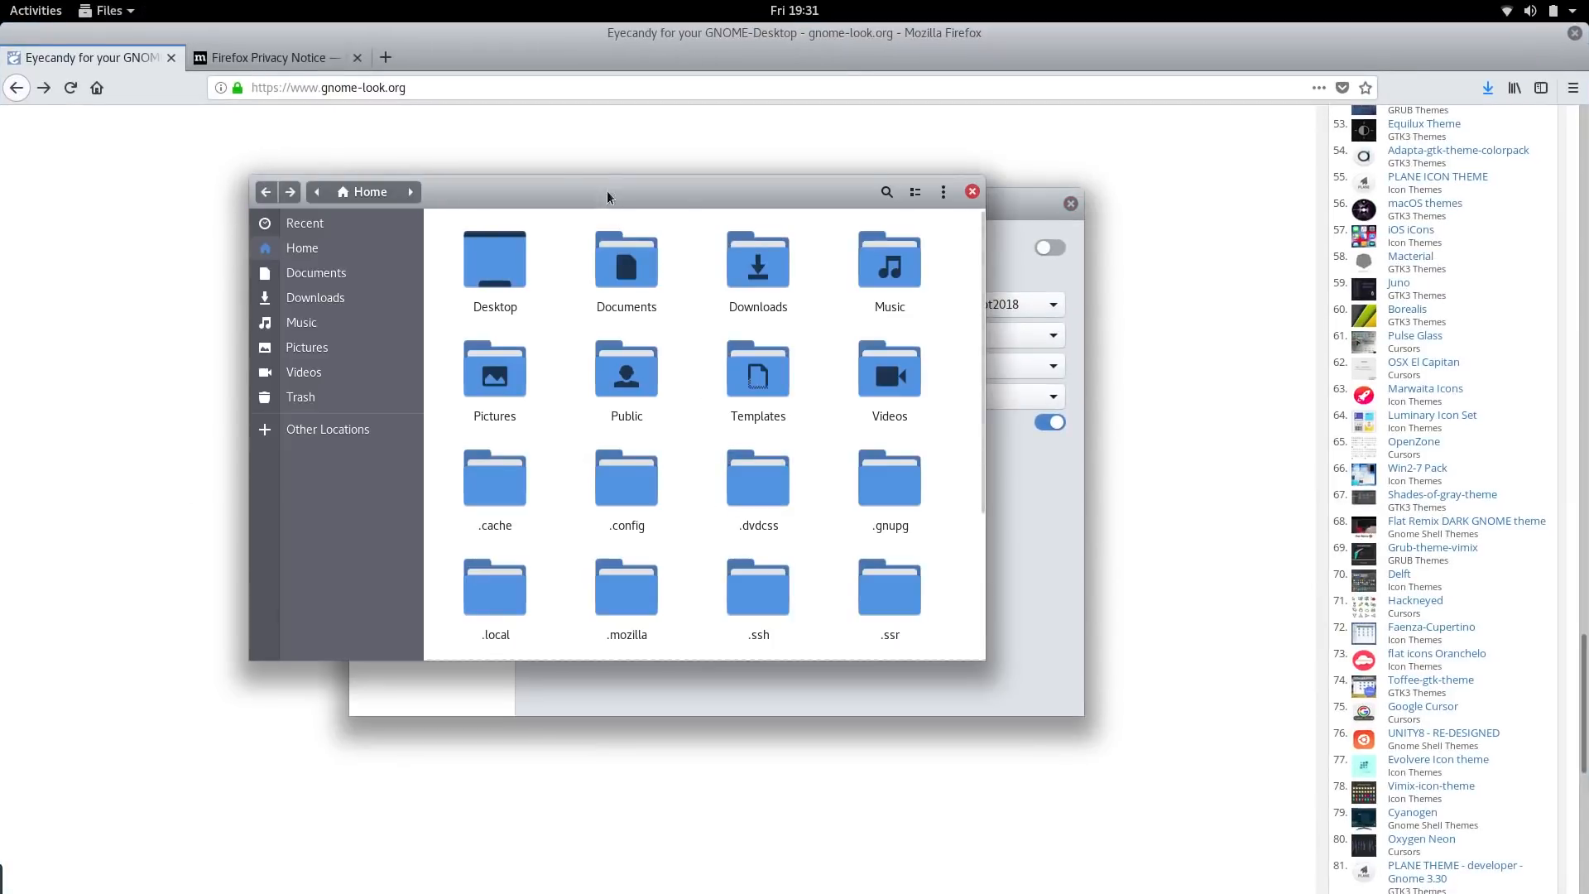
{"action": "left_click_drag", "start_coordinate": [575, 193], "coordinate": [664, 214]}
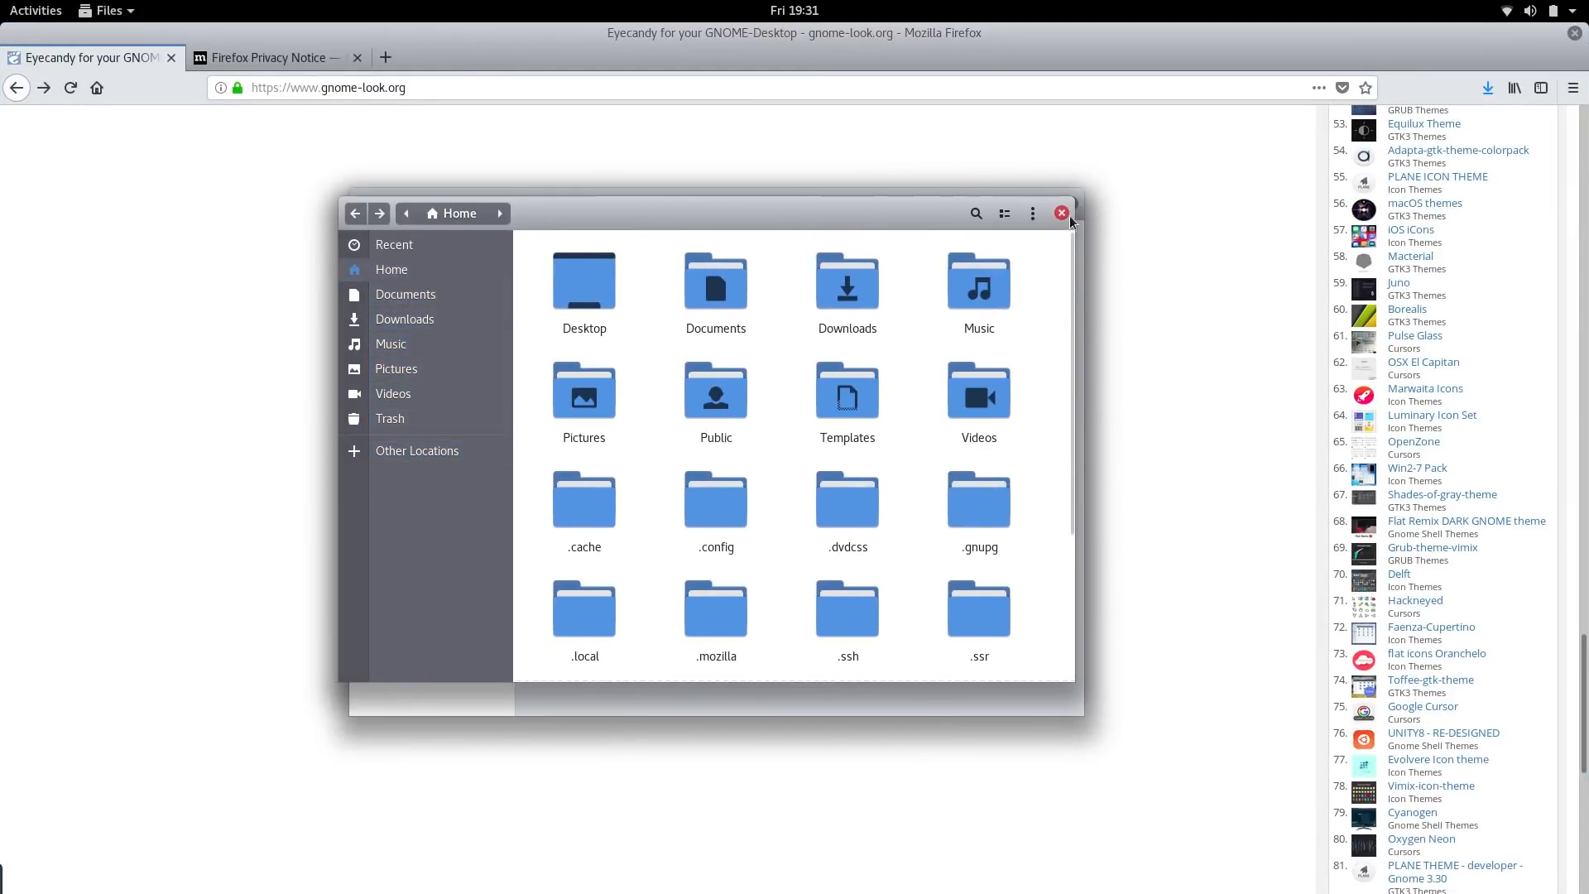
{"action": "right_click", "coordinate": [766, 430]}
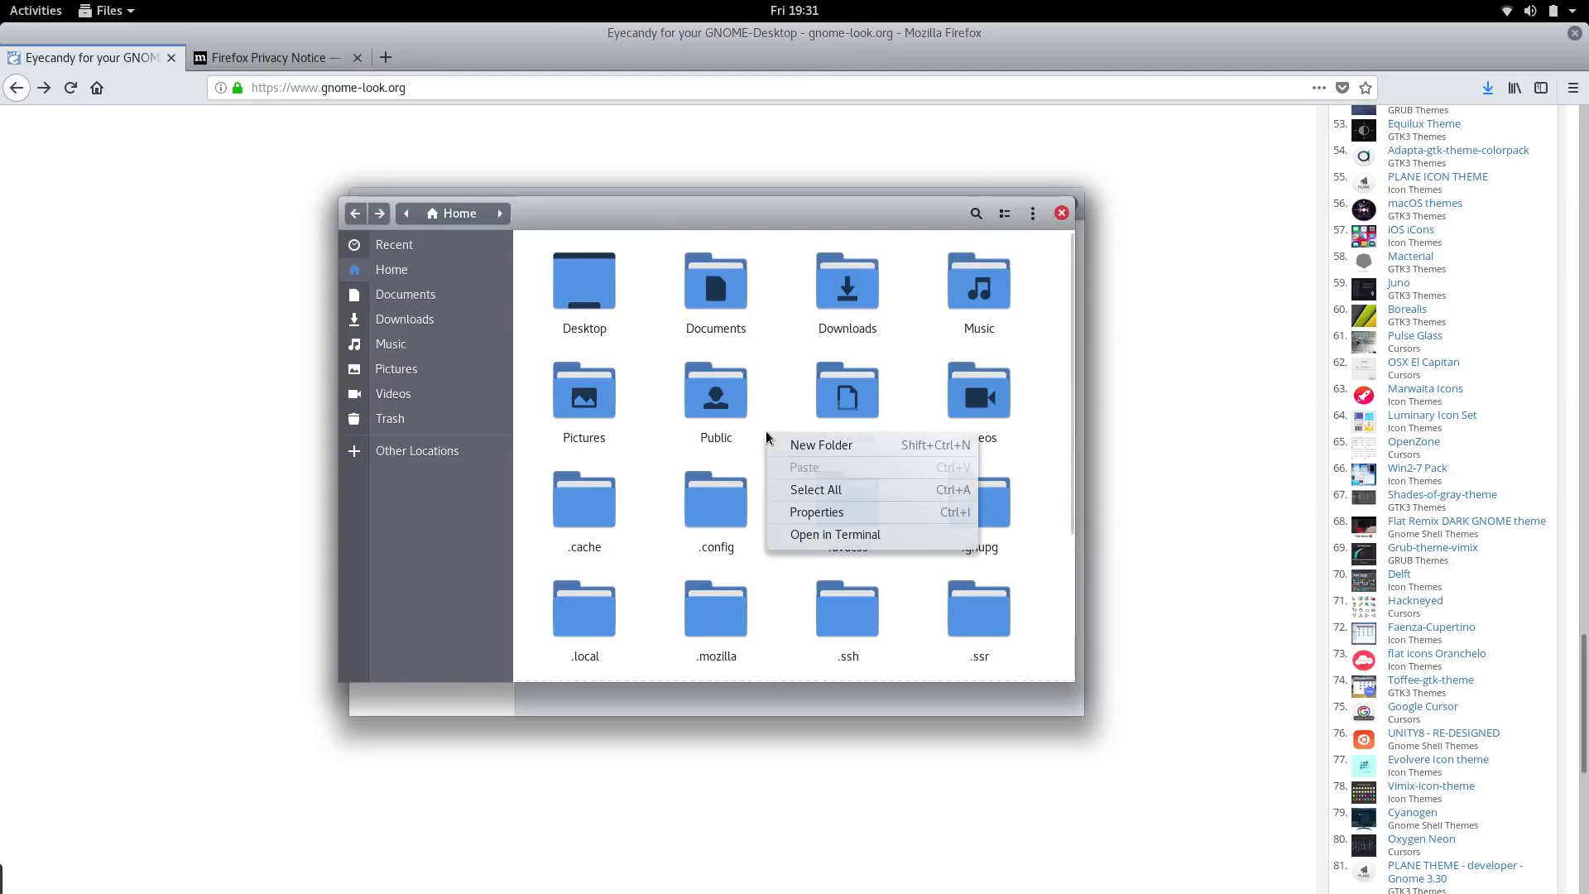
{"action": "left_click", "coordinate": [767, 384]}
{"action": "left_click", "coordinate": [1032, 213]}
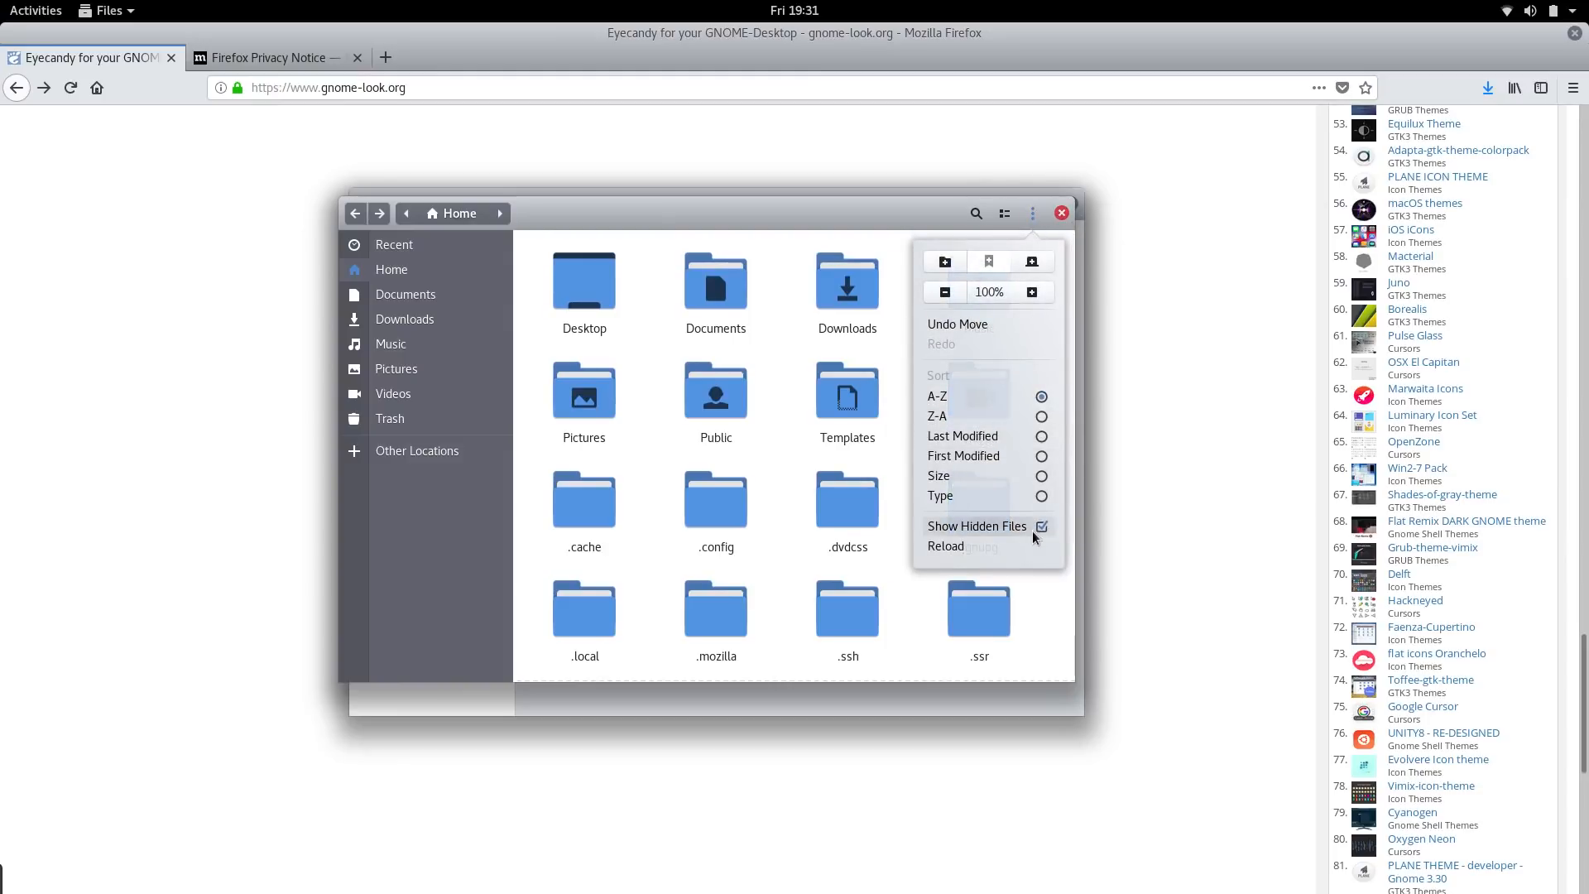
{"action": "left_click", "coordinate": [1031, 528]}
{"action": "left_click", "coordinate": [1060, 213]}
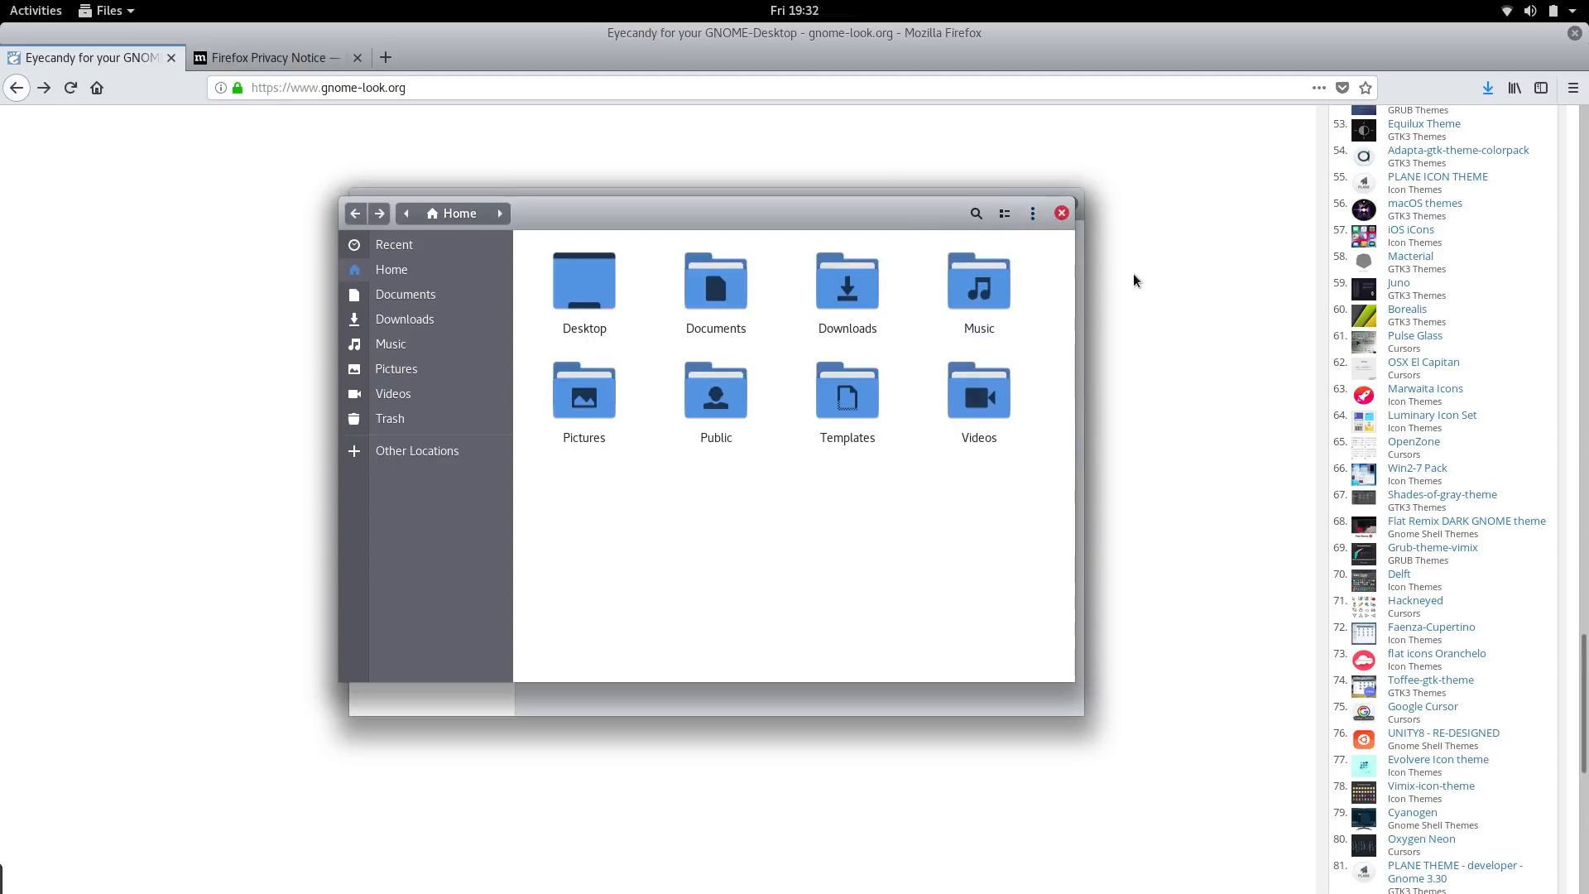
Close Files and Tweak Tool, keep Firefox with both tabs open, and unmaximize it.
{"action": "left_click", "coordinate": [1062, 213]}
{"action": "left_click", "coordinate": [1064, 202]}
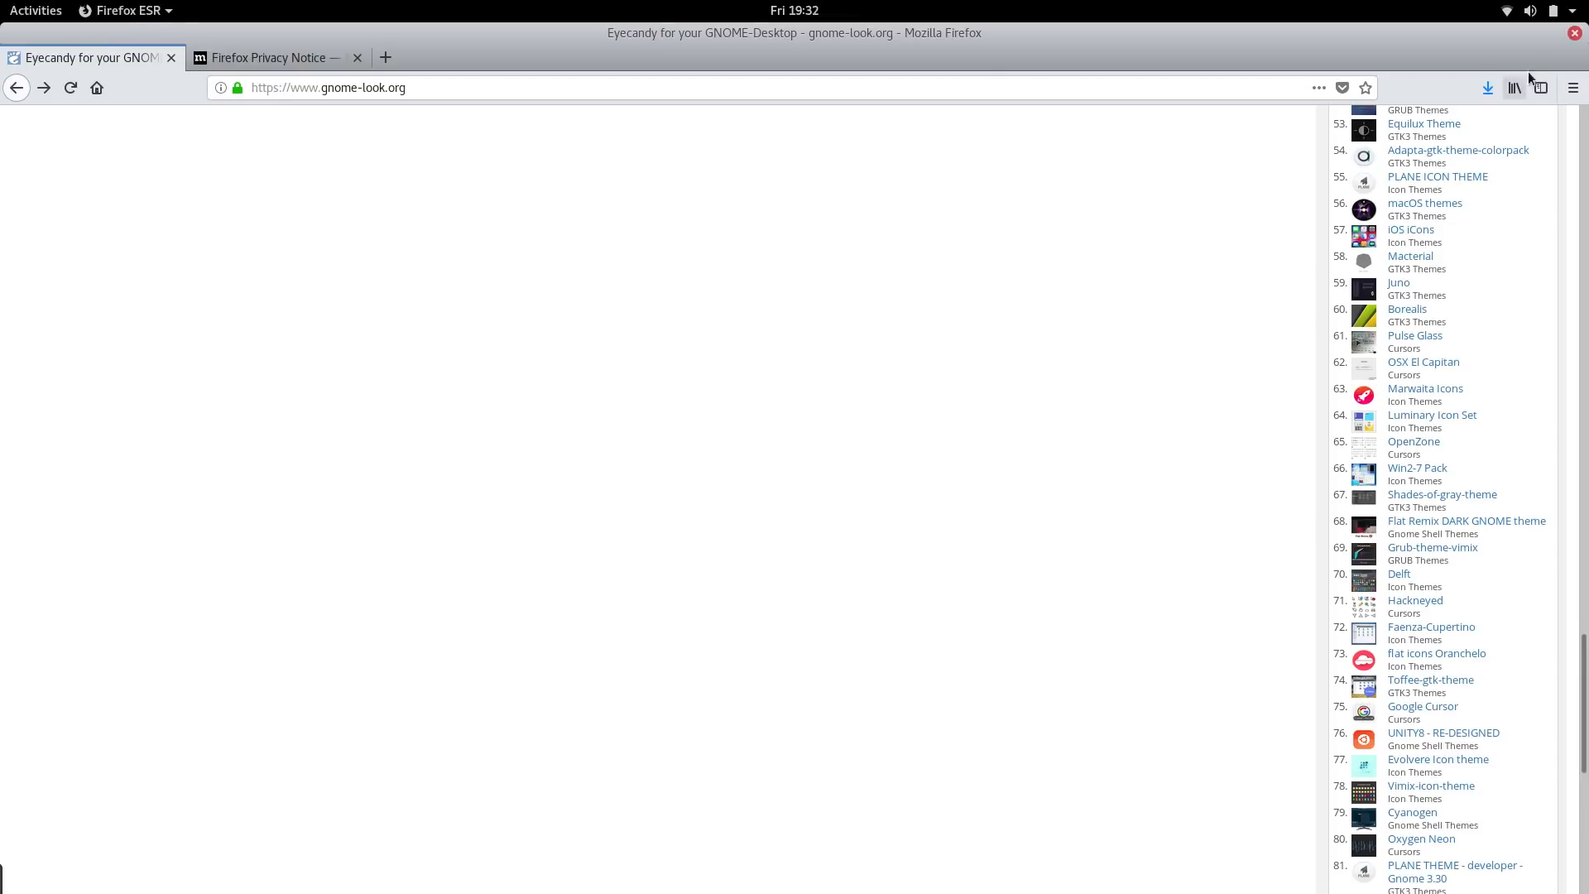
{"action": "left_click", "coordinate": [1574, 33]}
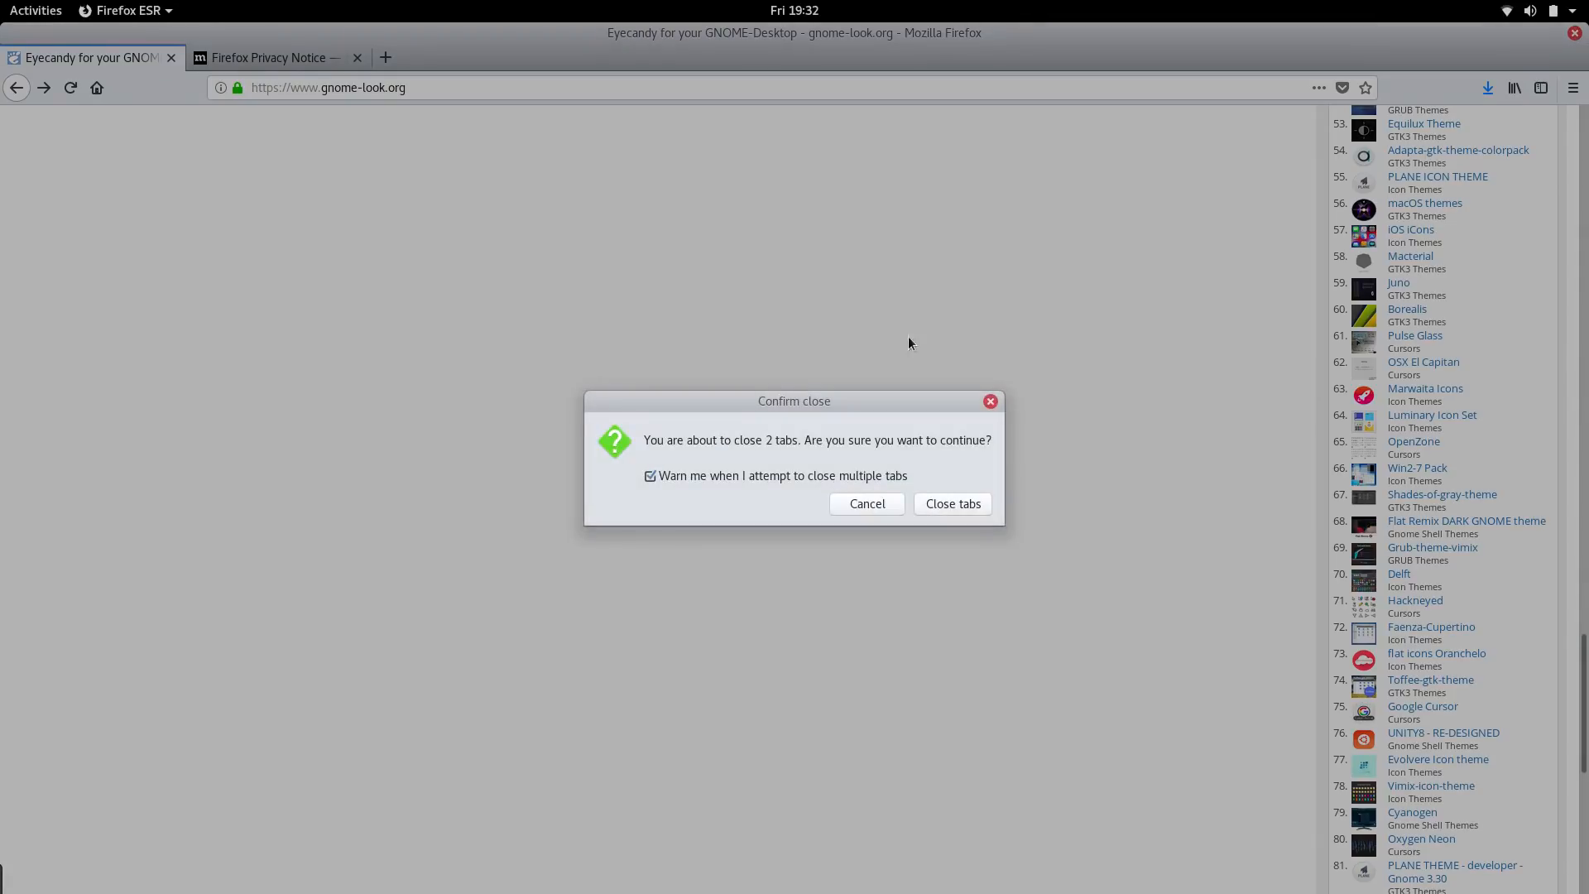
{"action": "left_click", "coordinate": [864, 502]}
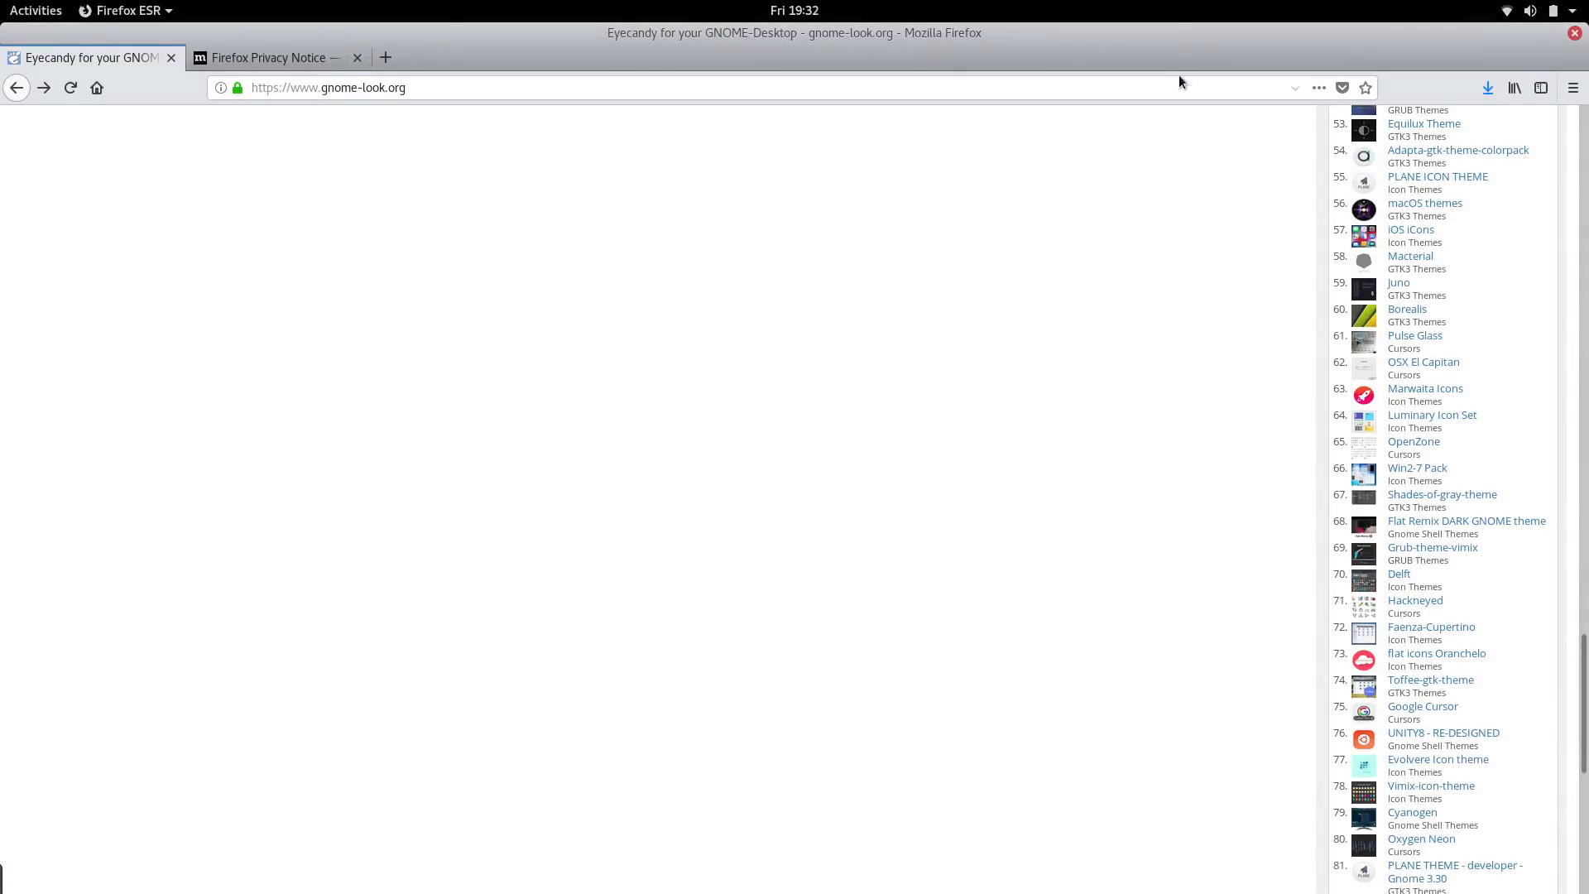
{"action": "left_click_drag", "start_coordinate": [1080, 43], "coordinate": [757, 97]}
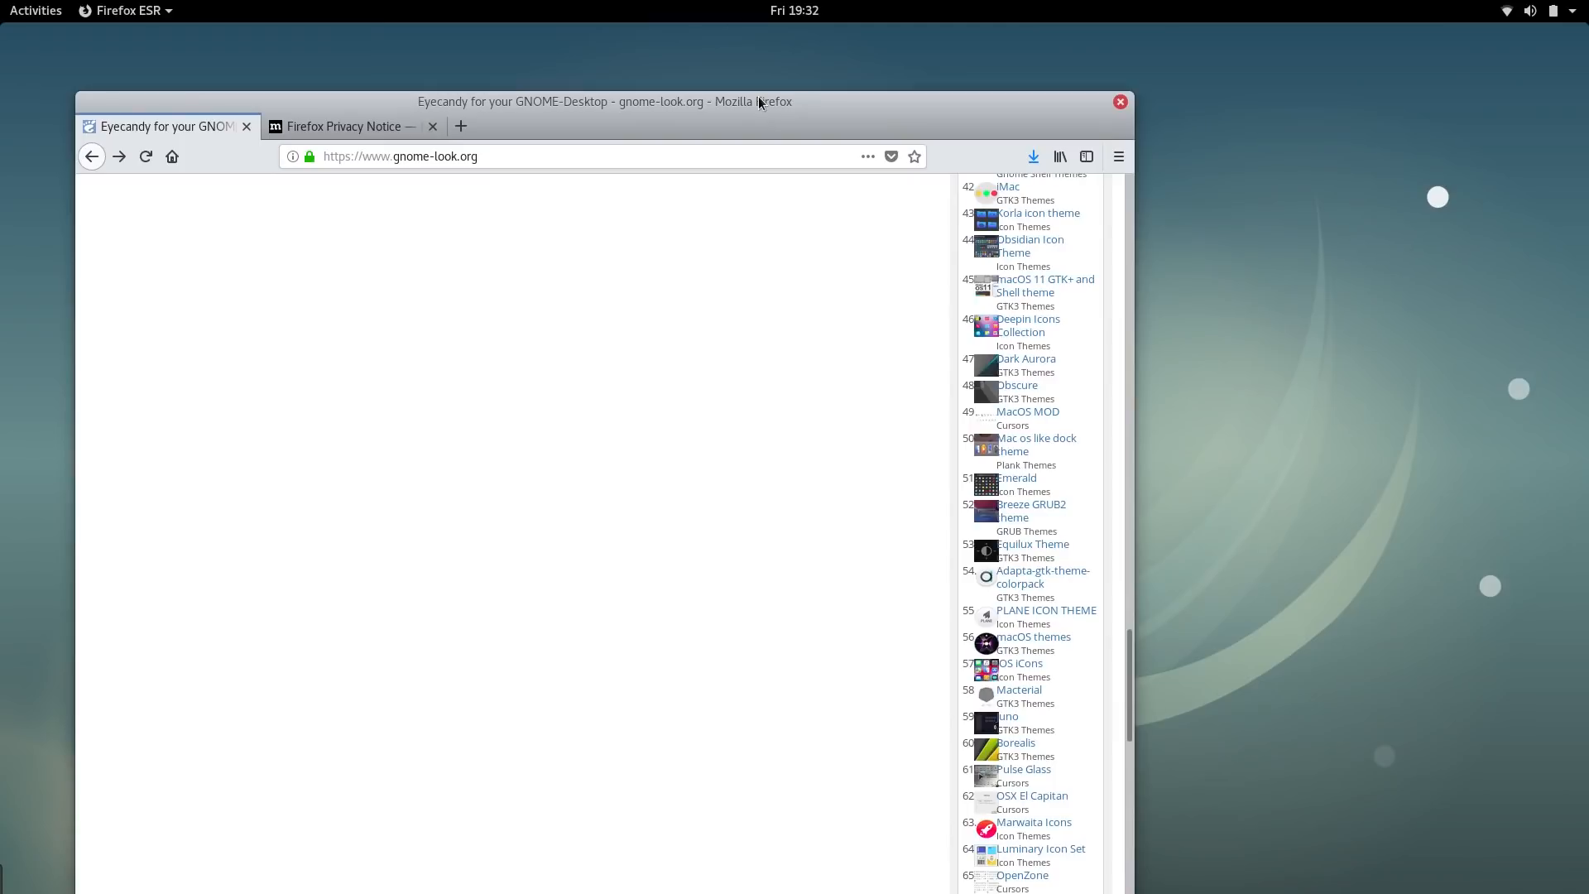